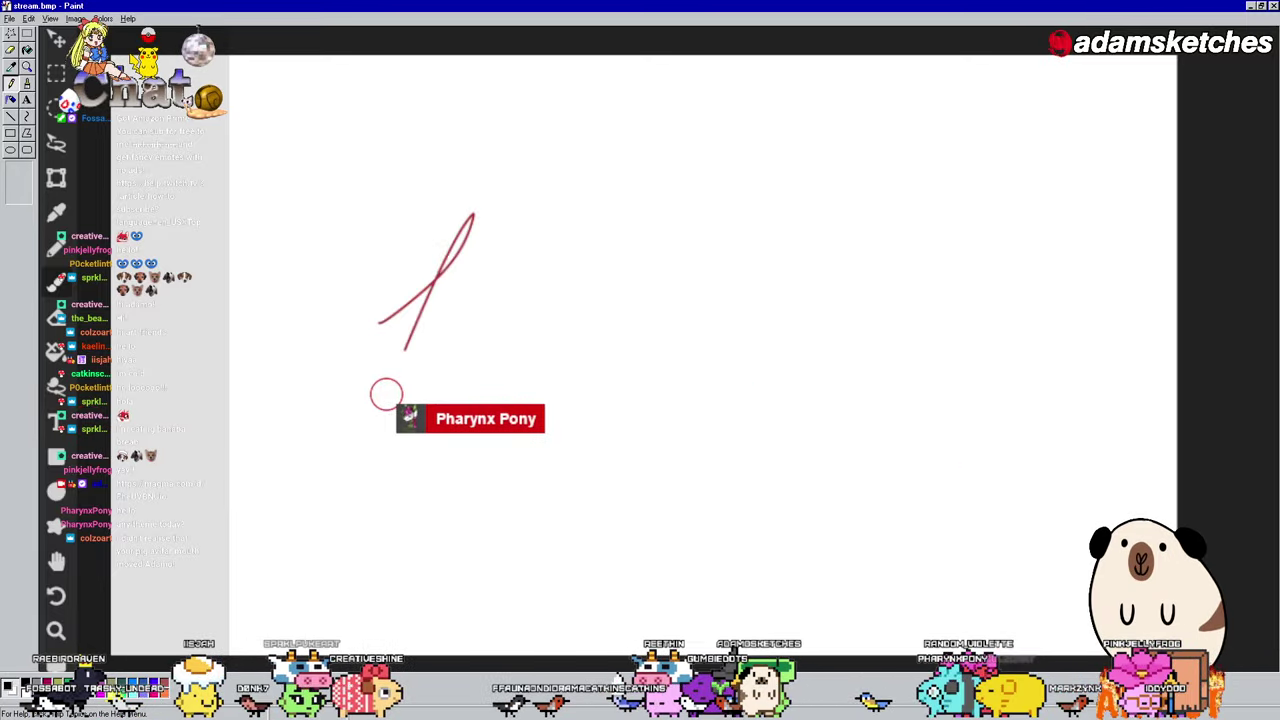
mouse_move(386, 394)
mouse_down()
mouse_move(470, 405)
mouse_move(458, 426)
mouse_move(591, 205)
mouse_move(525, 434)
mouse_move(643, 179)
mouse_move(558, 433)
mouse_move(608, 397)
mouse_move(643, 424)
mouse_move(745, 410)
mouse_move(777, 297)
mouse_up()
key(ctrl+z)
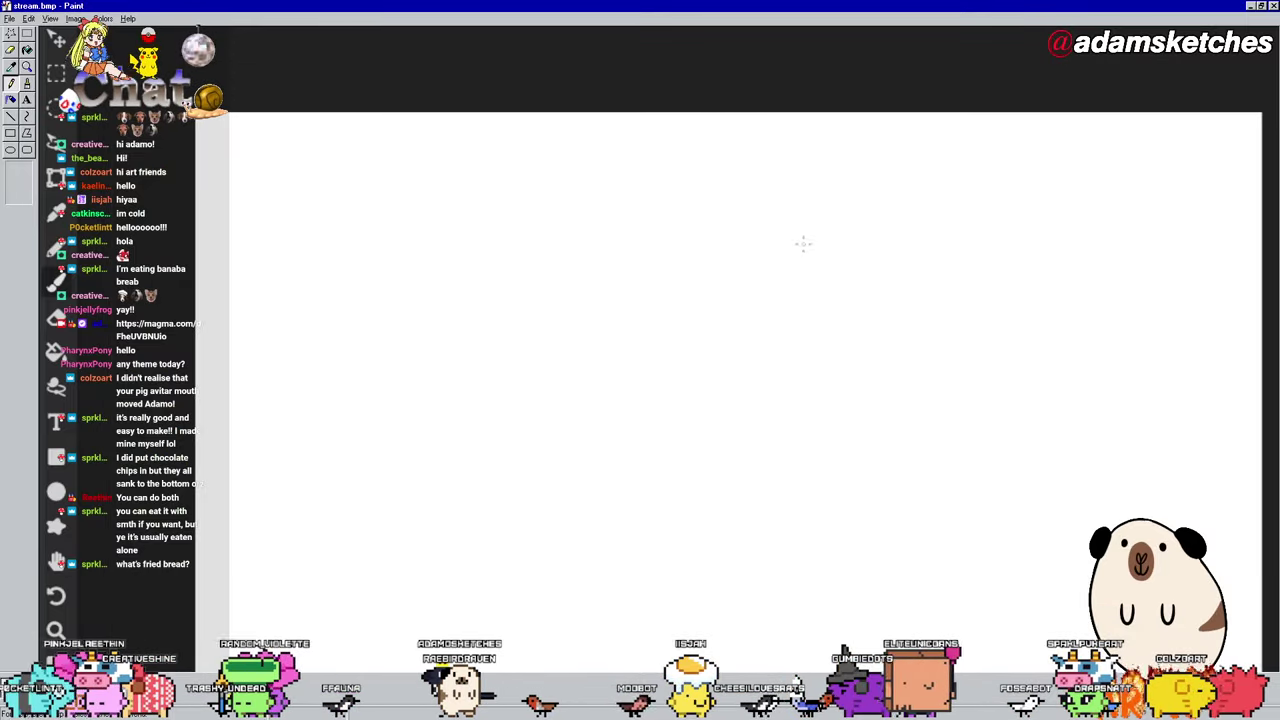
mouse_move(943, 391)
mouse_down()
mouse_move(991, 351)
mouse_move(1088, 383)
mouse_move(954, 368)
mouse_up()
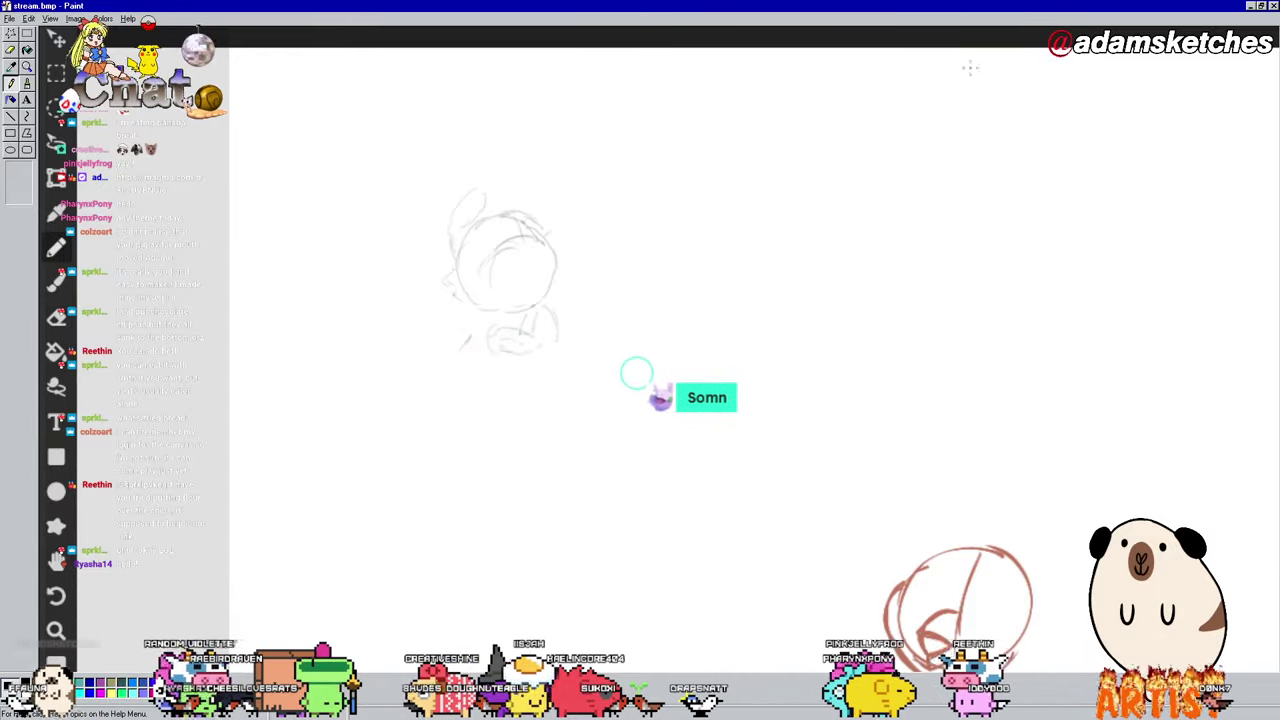
mouse_move(1057, 143)
mouse_down()
mouse_move(989, 143)
mouse_move(1007, 267)
mouse_move(1047, 265)
mouse_move(1076, 245)
mouse_up()
drag(1076, 172, 1072, 252)
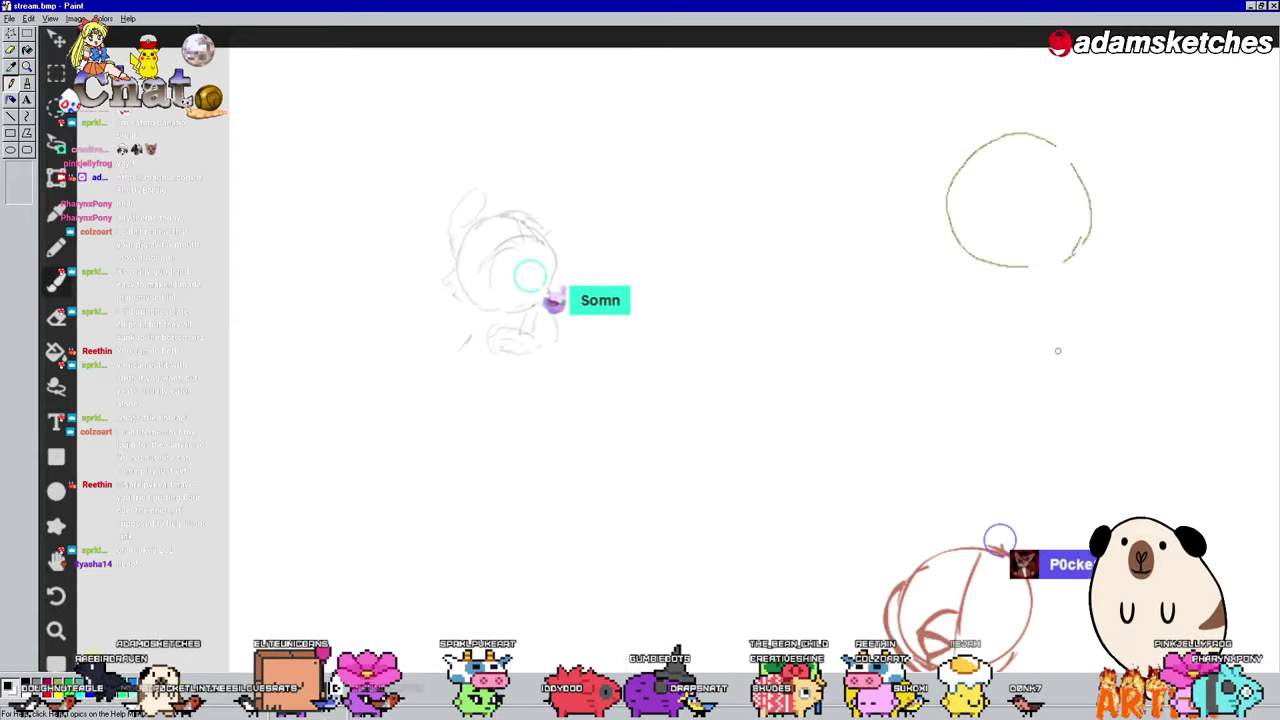
key(ctrl+z)
key(ctrl+z)
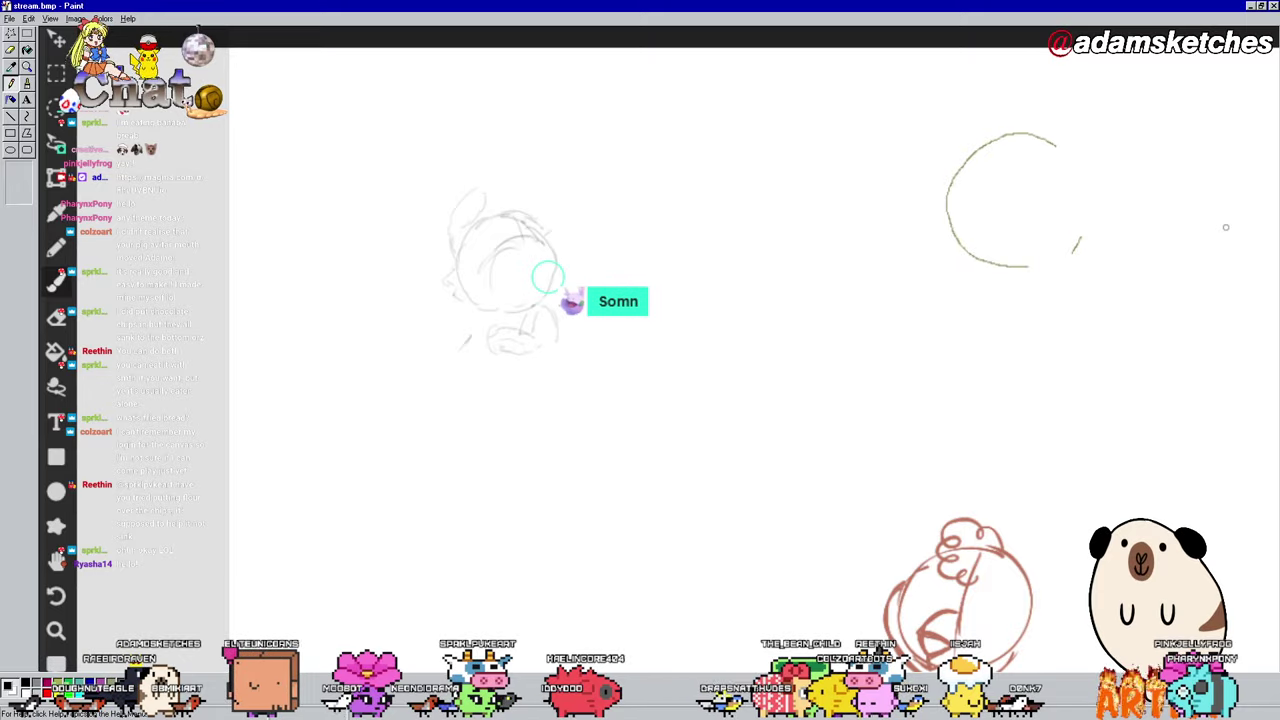
key(ctrl+z)
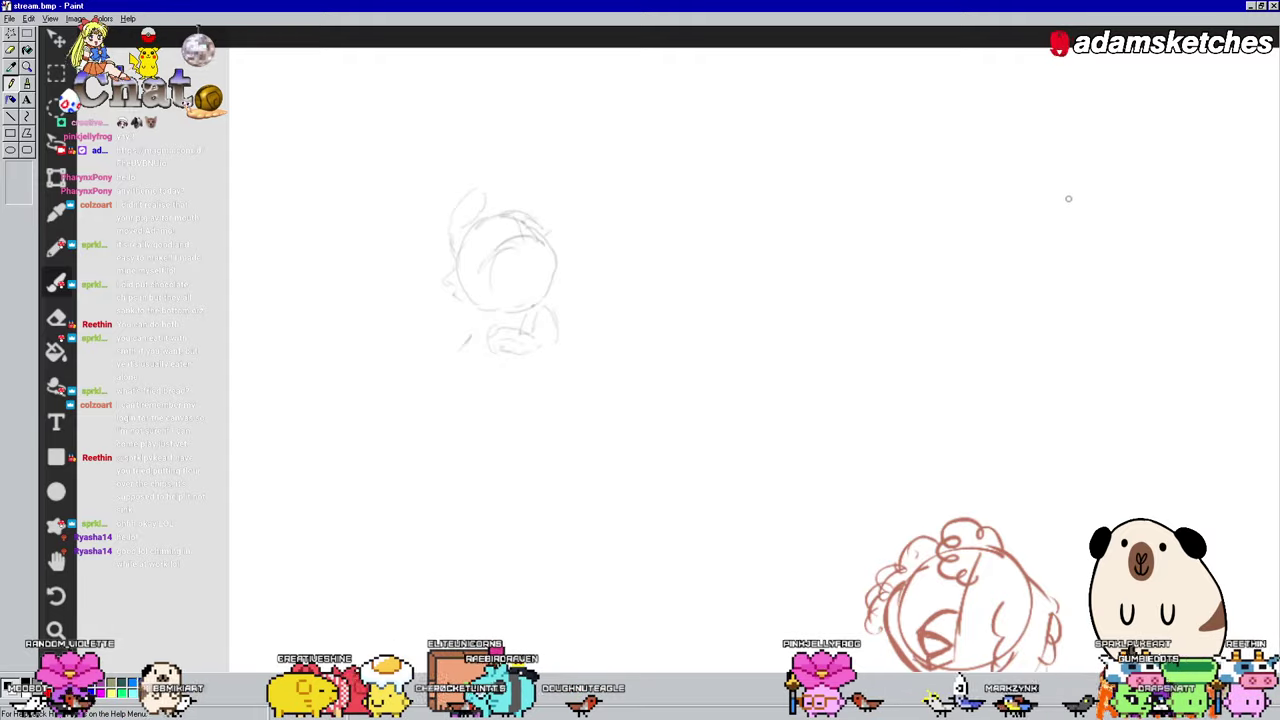
mouse_move(1067, 190)
mouse_down()
mouse_move(1000, 284)
mouse_move(1086, 286)
mouse_up()
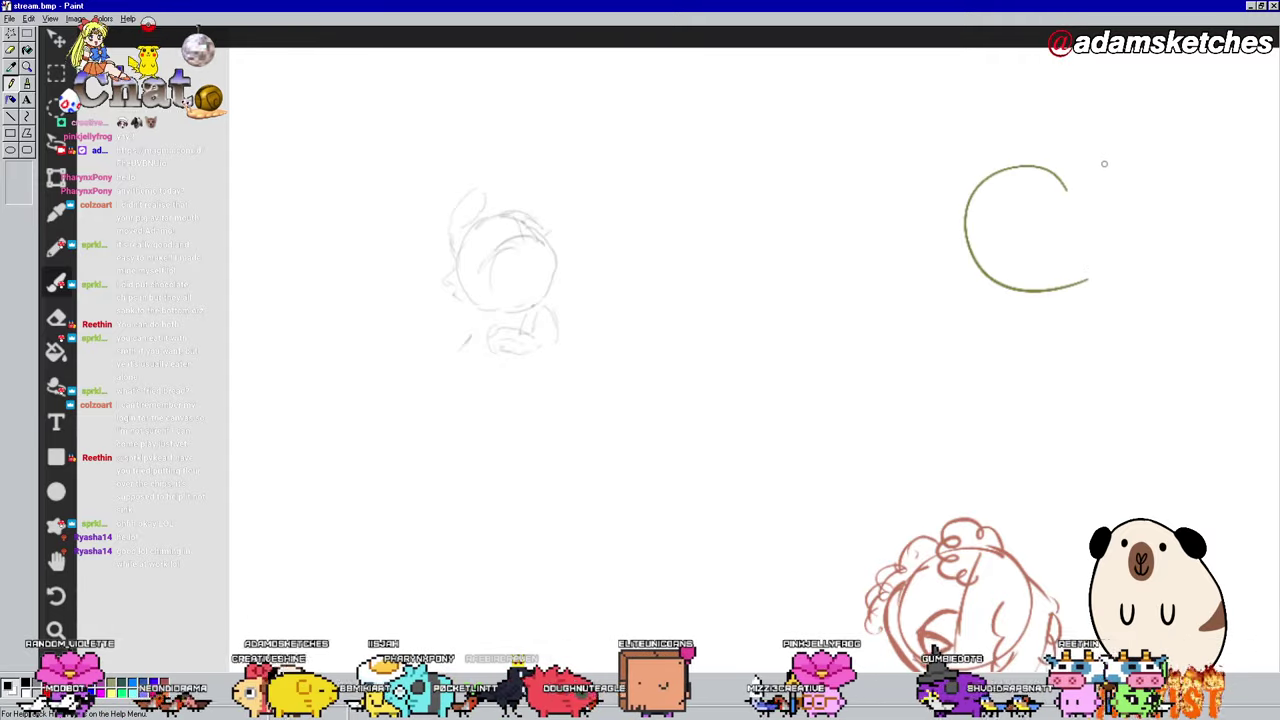
key(ctrl+z)
Step: Sketch a round animal head in olive green with a long tapering snout extending to its left
drag(1045, 155, 985, 318)
drag(1132, 178, 1140, 300)
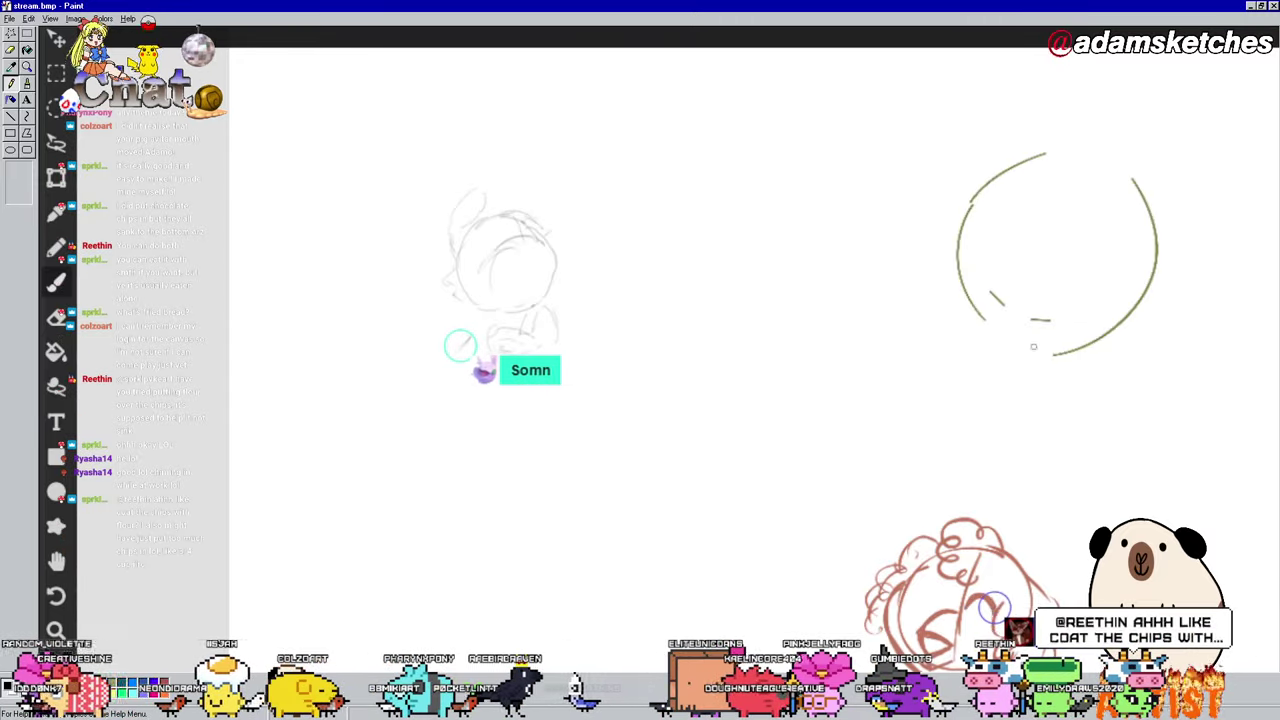
drag(1000, 345, 1146, 308)
drag(1118, 228, 1136, 255)
mouse_move(1082, 162)
mouse_down()
mouse_move(752, 167)
mouse_move(735, 186)
mouse_move(880, 318)
mouse_move(965, 348)
mouse_up()
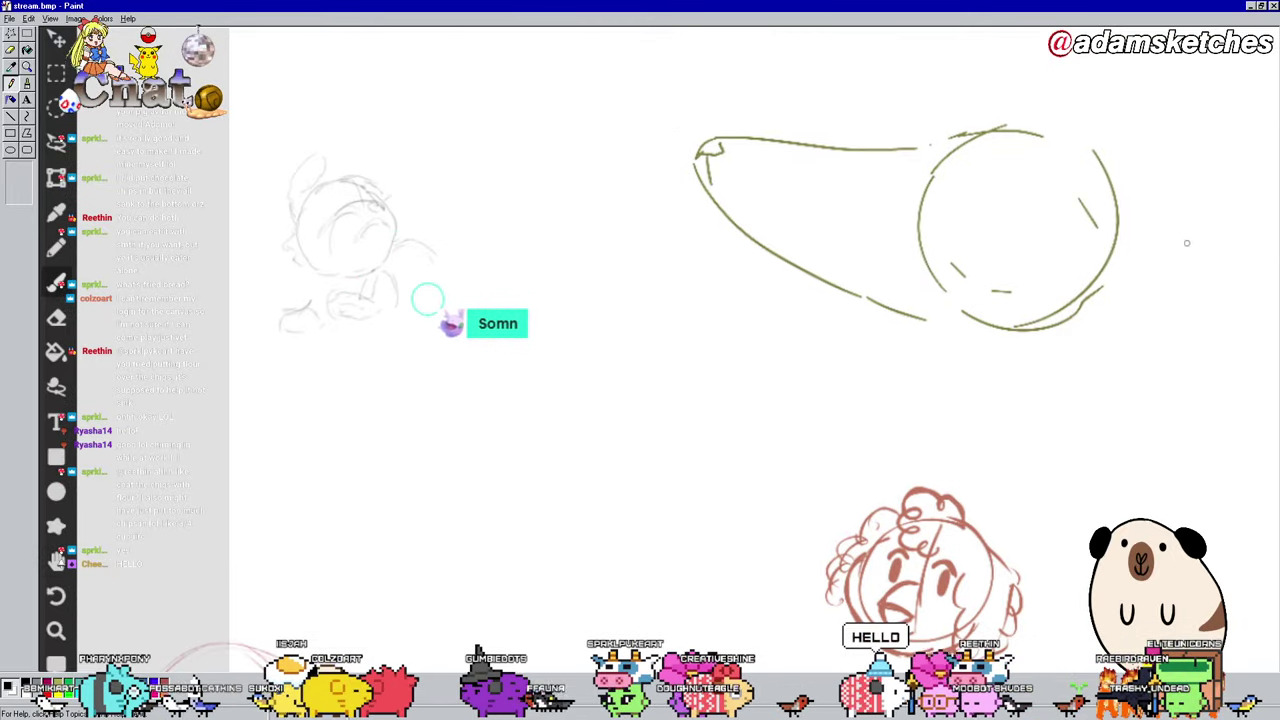
drag(978, 172, 1008, 200)
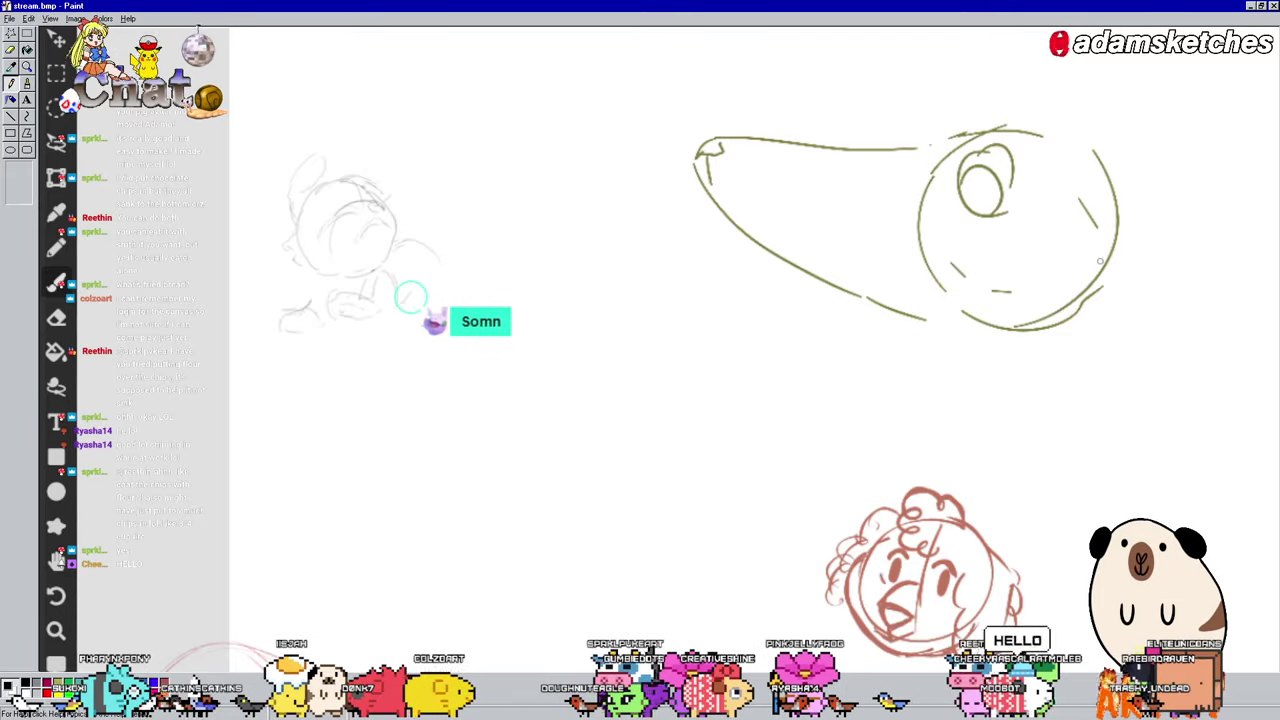
key(ctrl+z)
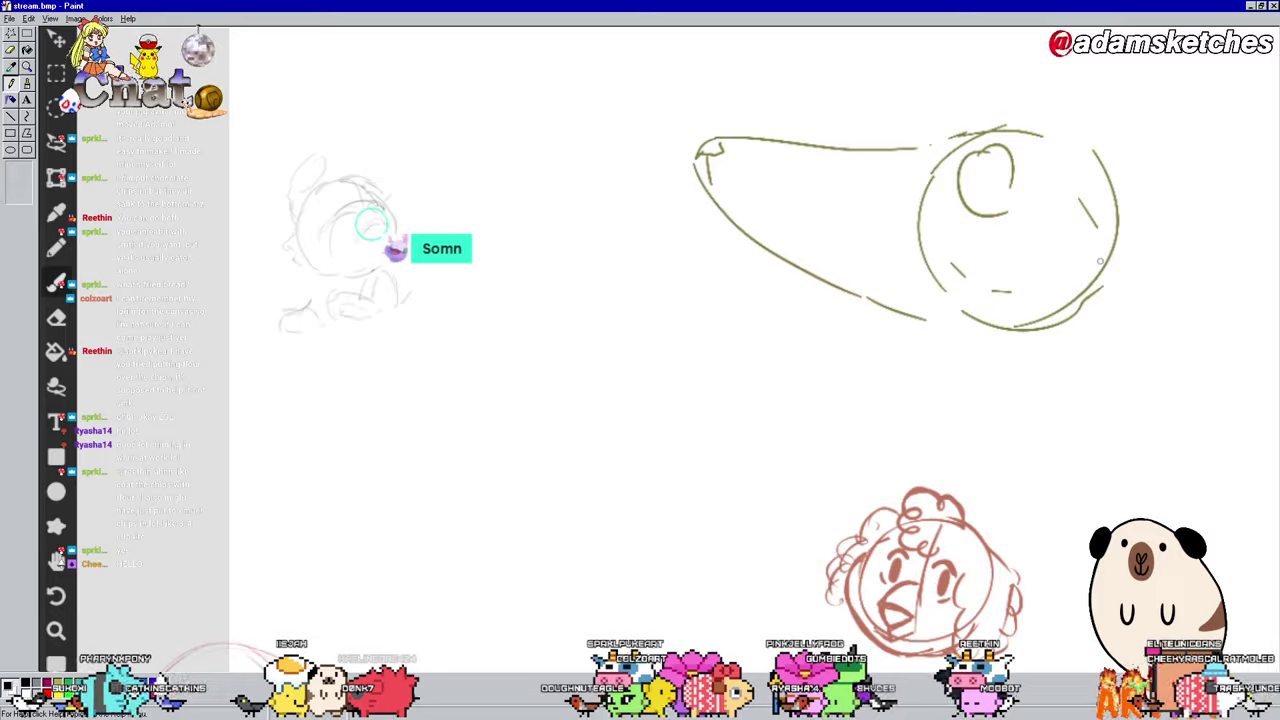
key(ctrl+z)
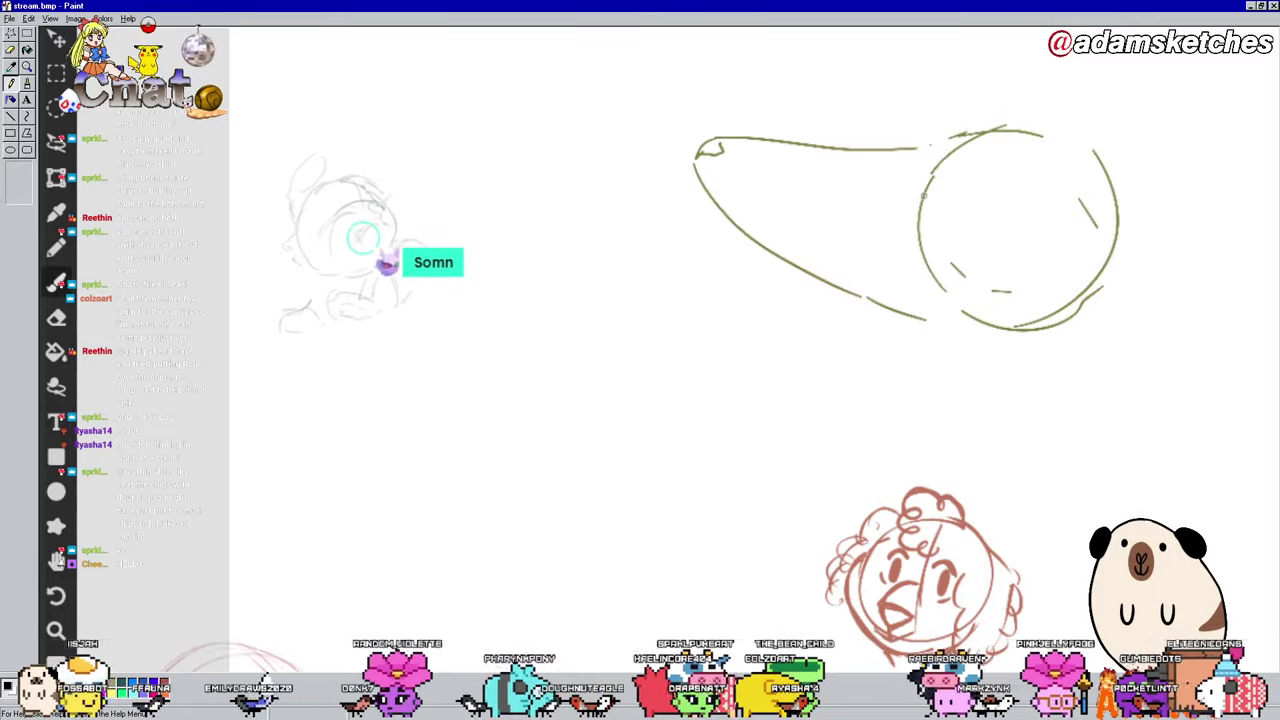
Step: Erase the side of the head circle facing the snout and the stray construction lines inside the head
key(e)
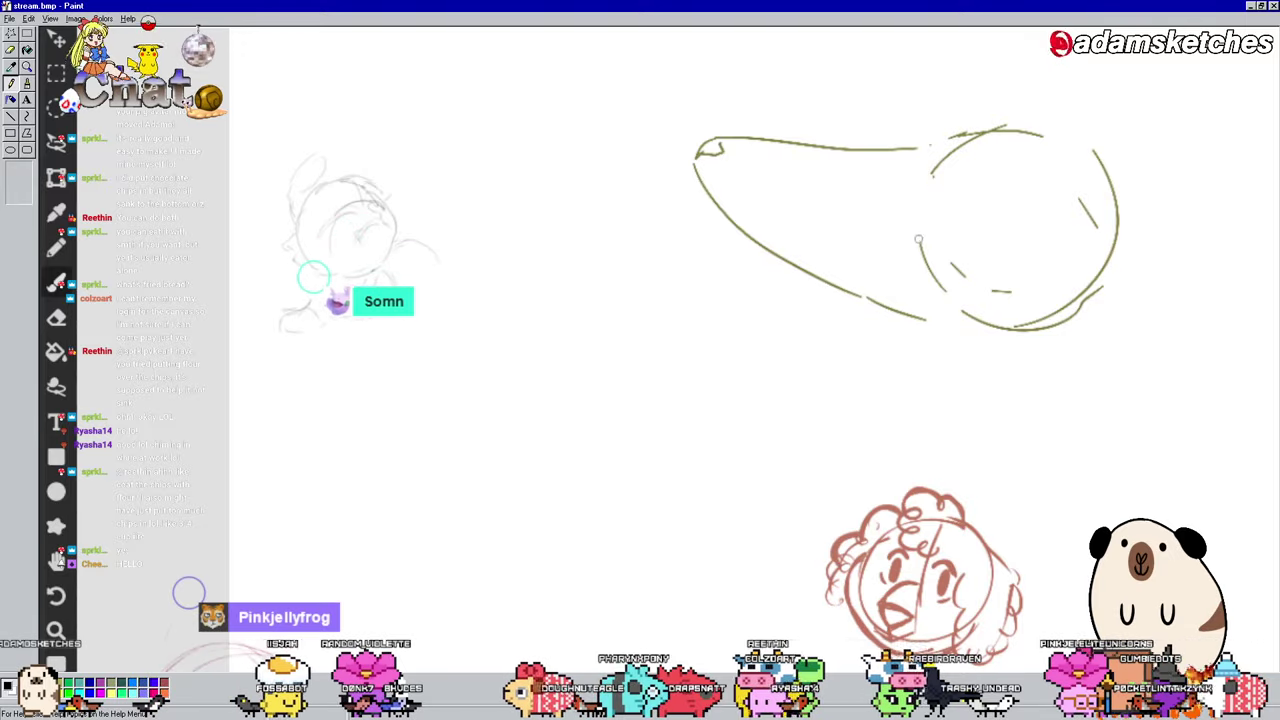
drag(955, 265, 951, 297)
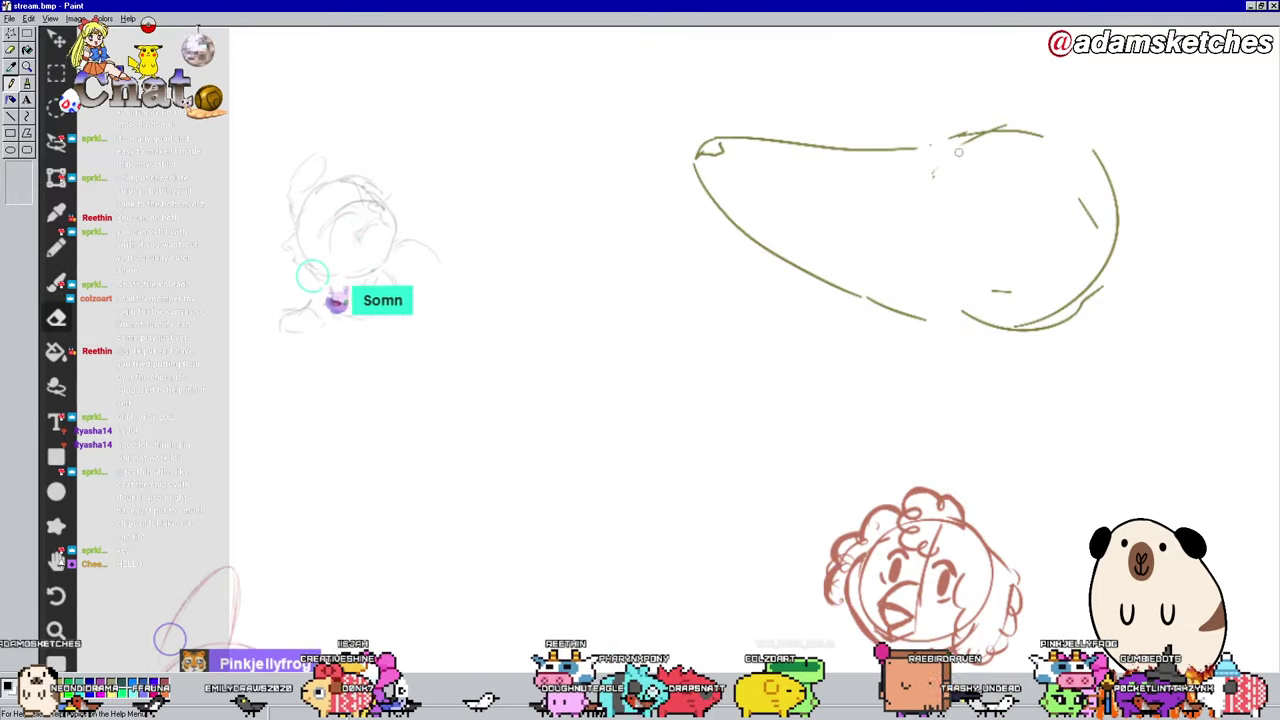
drag(933, 175, 989, 139)
drag(1081, 200, 1097, 228)
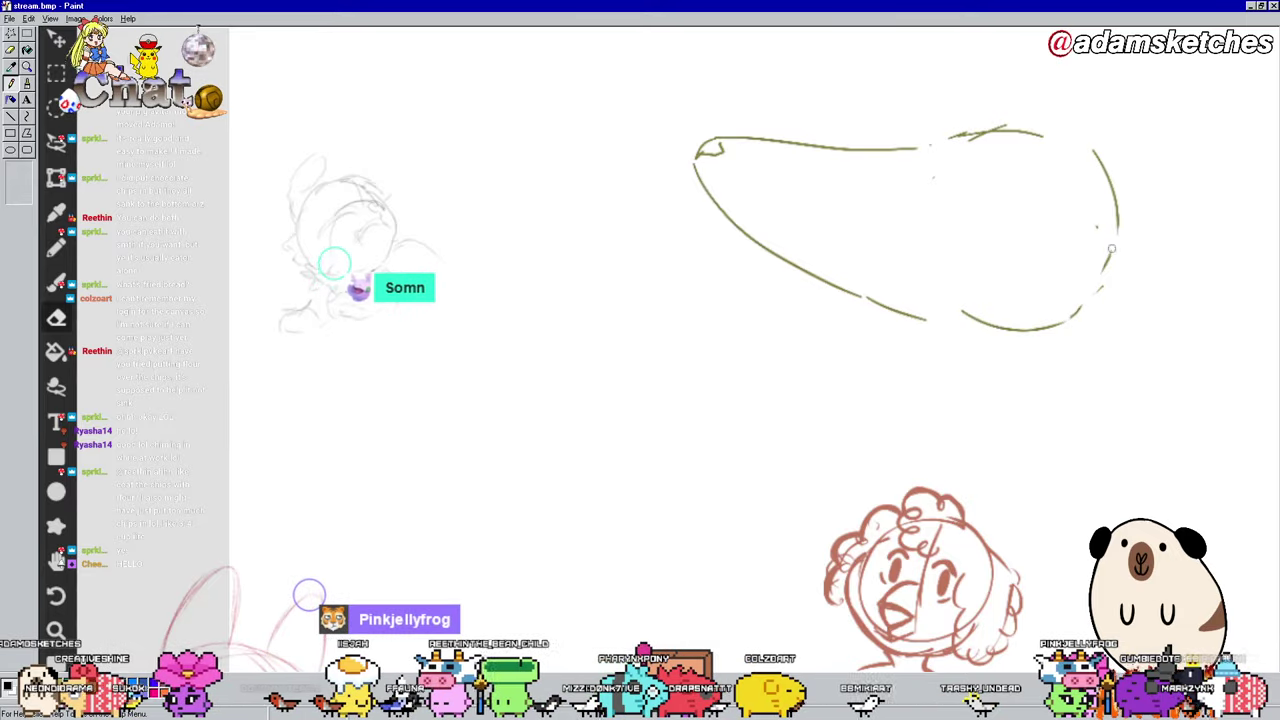
key(b)
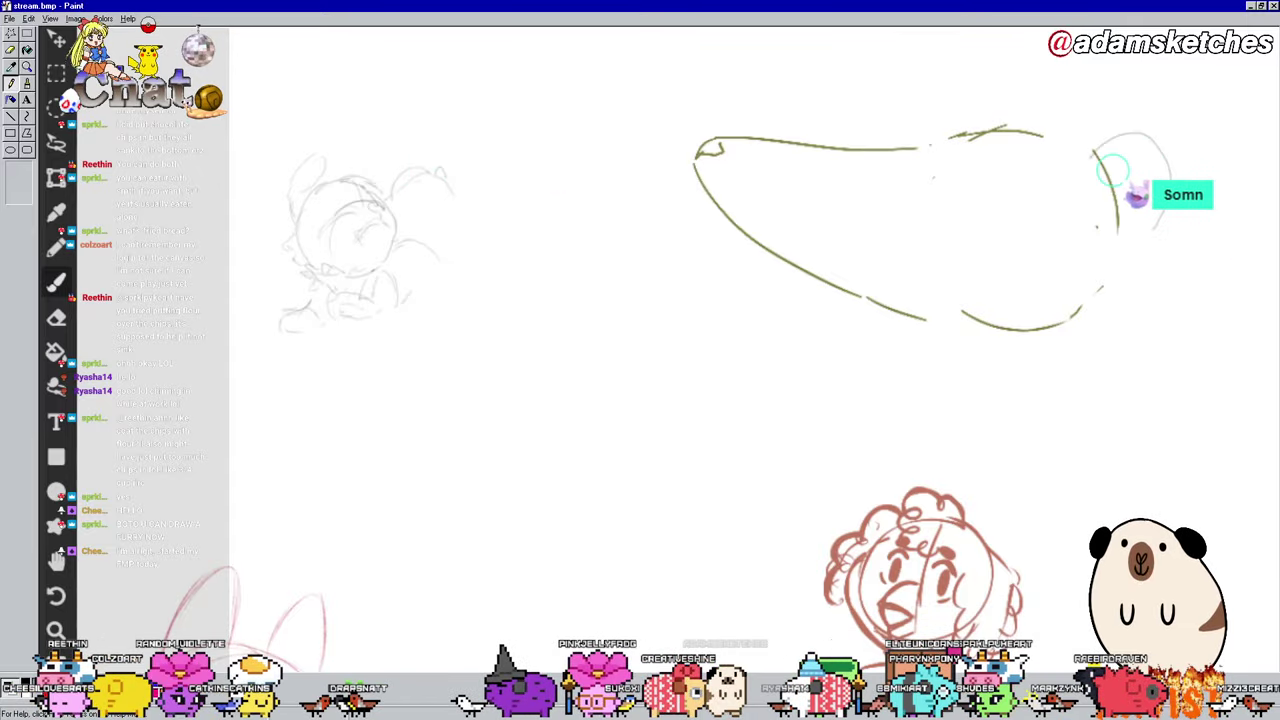
mouse_move(1100, 150)
mouse_down()
mouse_move(1171, 180)
mouse_move(1125, 241)
mouse_move(1101, 245)
mouse_move(1123, 152)
mouse_move(1089, 186)
mouse_move(1108, 205)
mouse_move(1100, 228)
mouse_move(1107, 176)
mouse_move(1130, 211)
mouse_move(1118, 219)
mouse_move(1133, 160)
mouse_up()
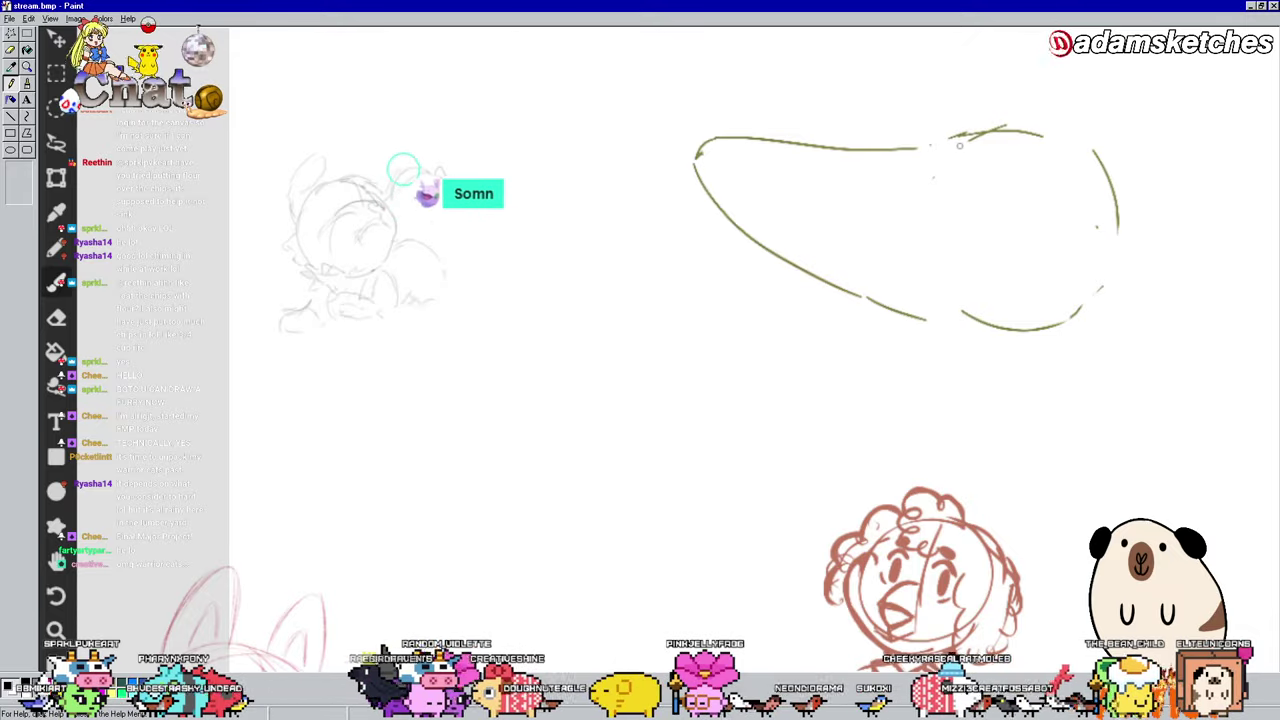
drag(958, 142, 944, 181)
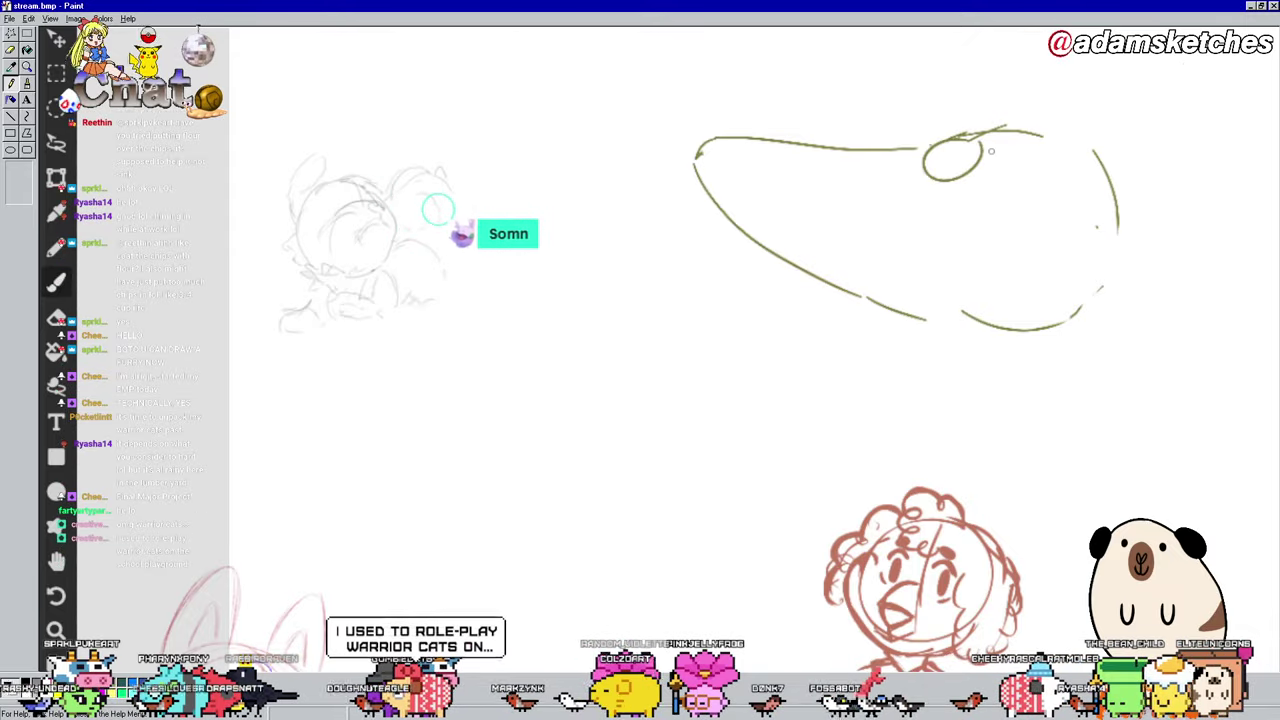
key(ctrl+z)
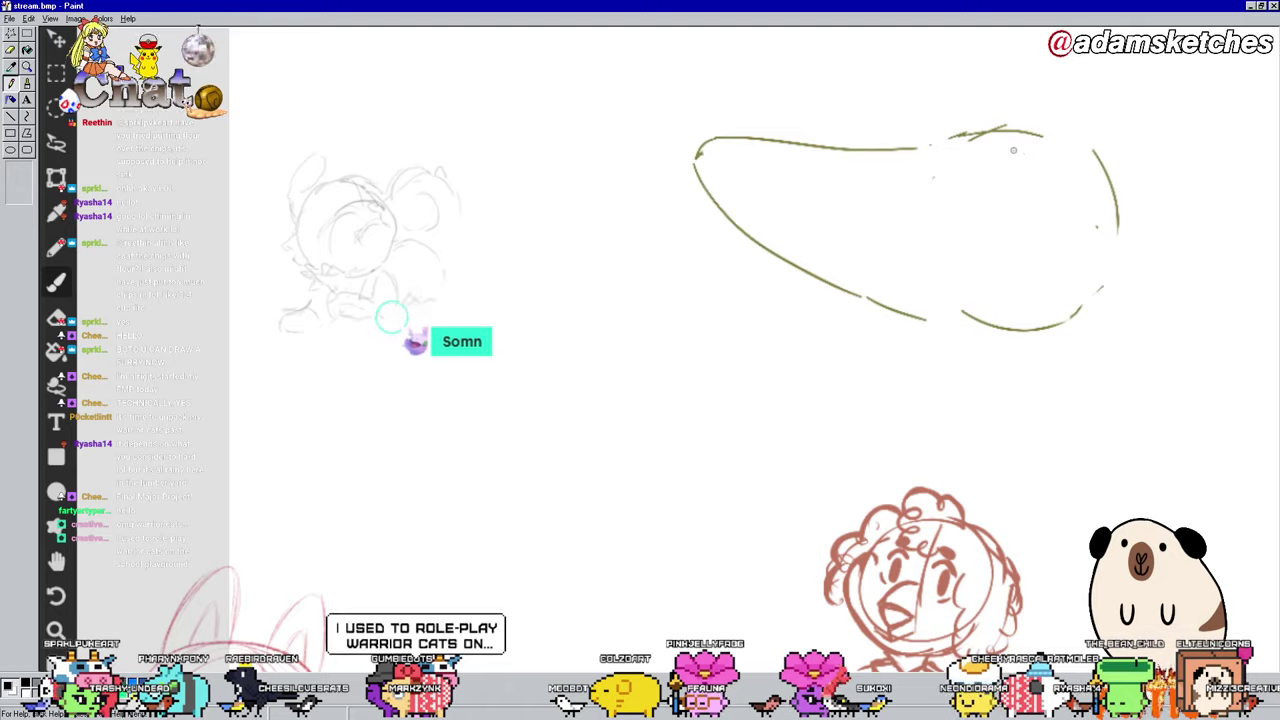
Step: Draw a large rounded eye on the head and fill a solid oval pupil on its snout side
drag(1010, 156, 1022, 240)
key(ctrl+z)
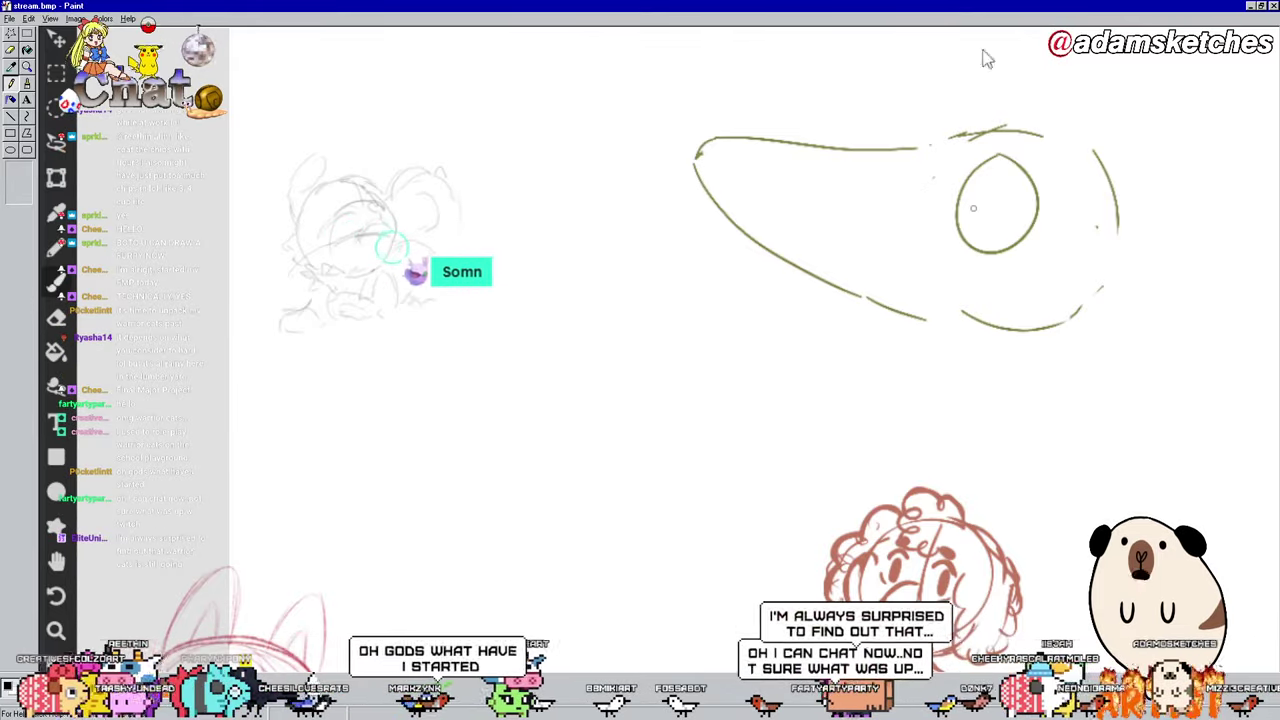
key(ctrl+z)
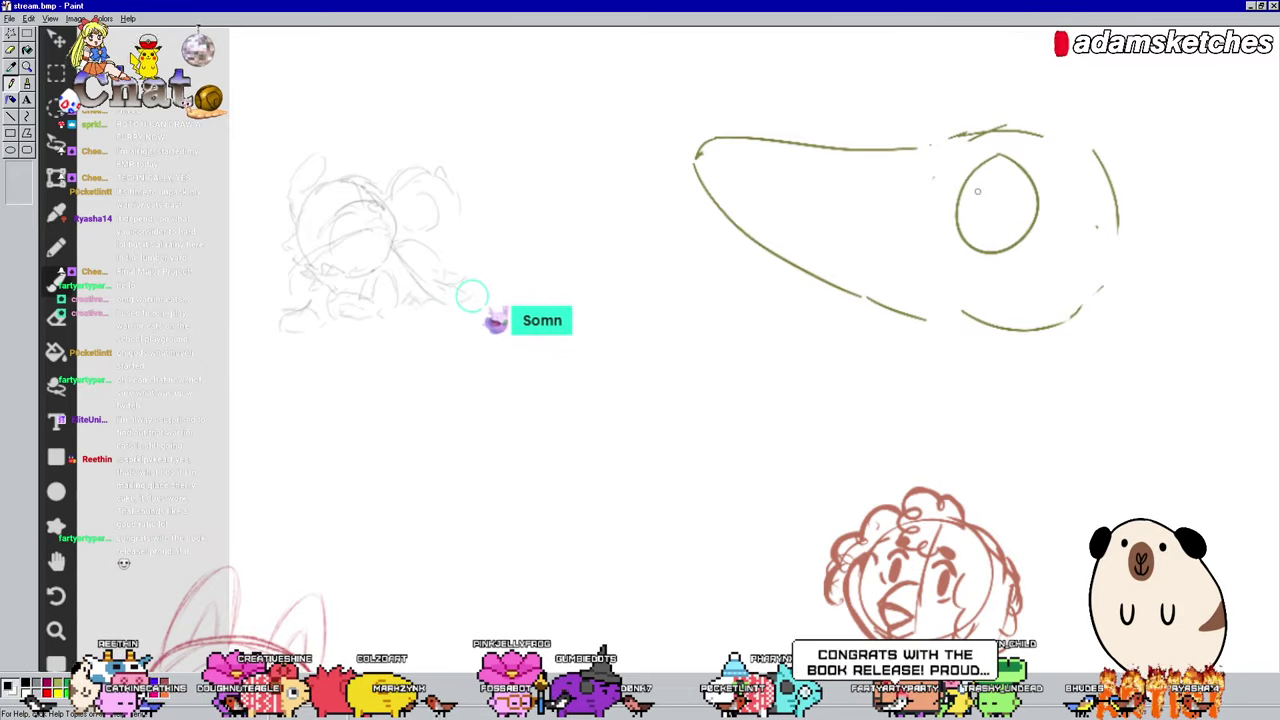
drag(962, 202, 976, 232)
mouse_move(964, 180)
mouse_down()
mouse_move(966, 224)
mouse_move(980, 224)
mouse_up()
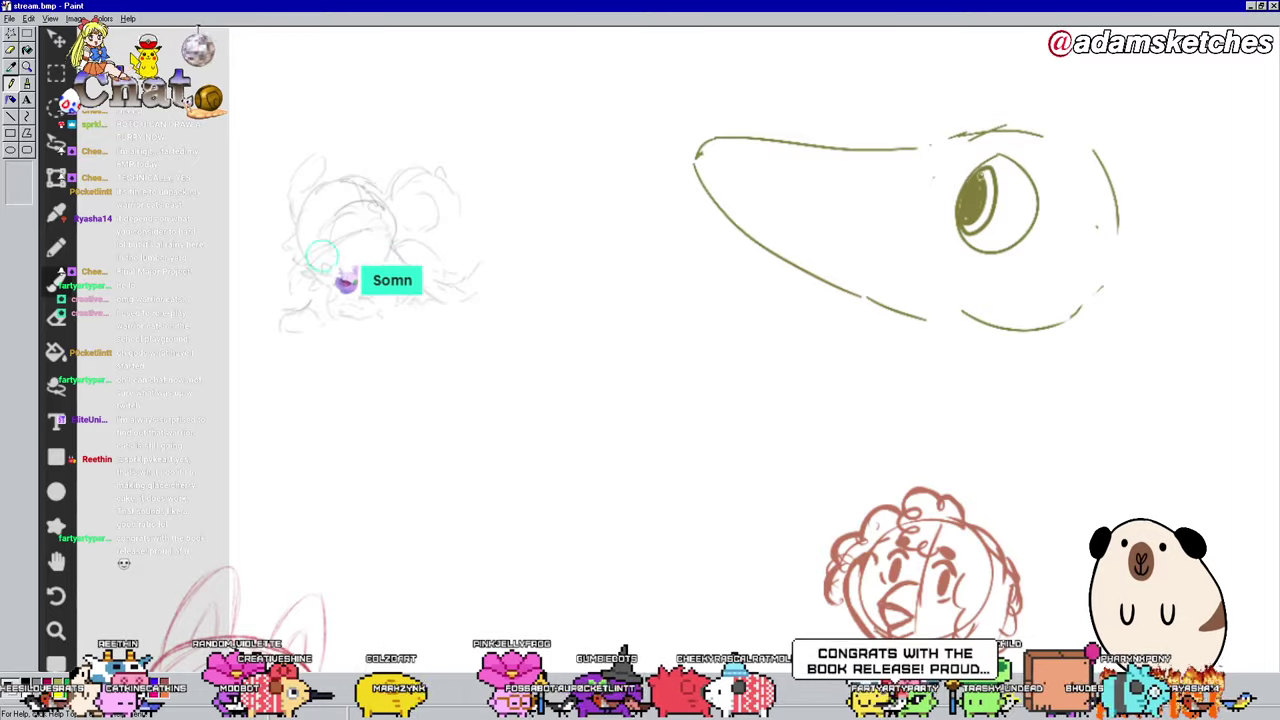
drag(992, 187, 994, 211)
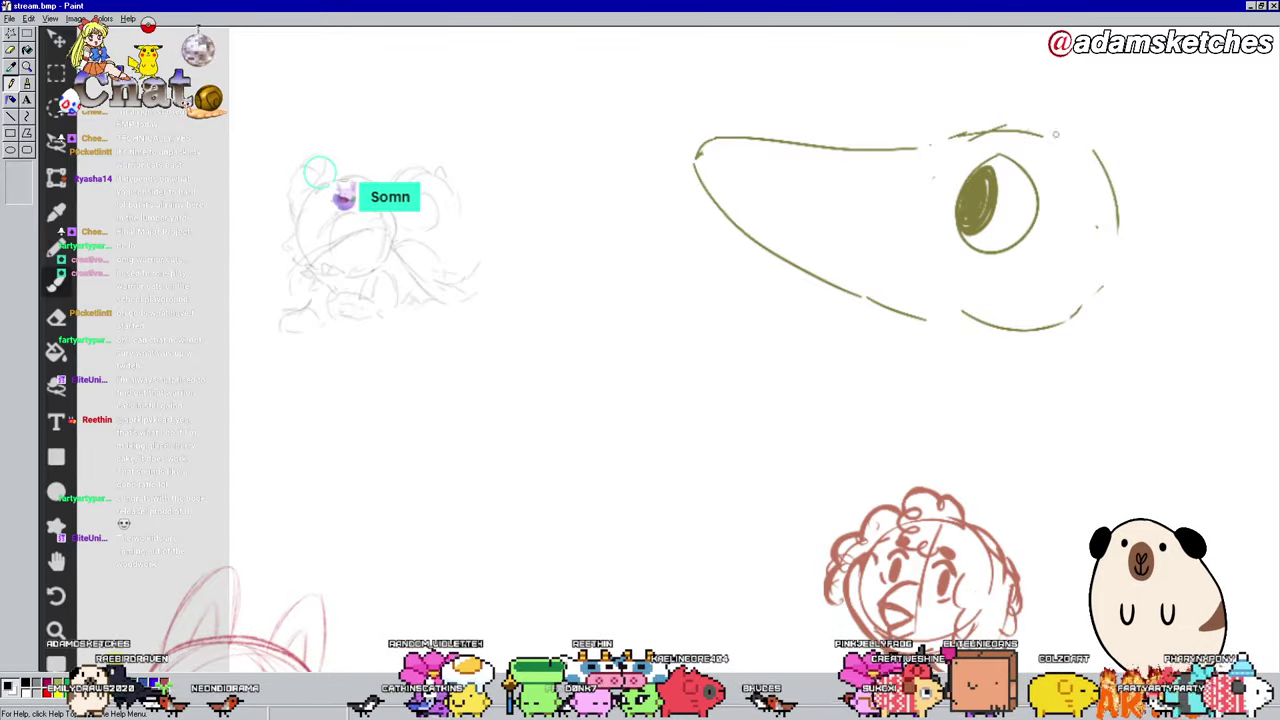
Step: Draw the back of the head and a long floppy ear hanging down behind the eye
mouse_move(1052, 130)
mouse_down()
mouse_move(1098, 153)
mouse_move(1134, 234)
mouse_move(1118, 363)
mouse_up()
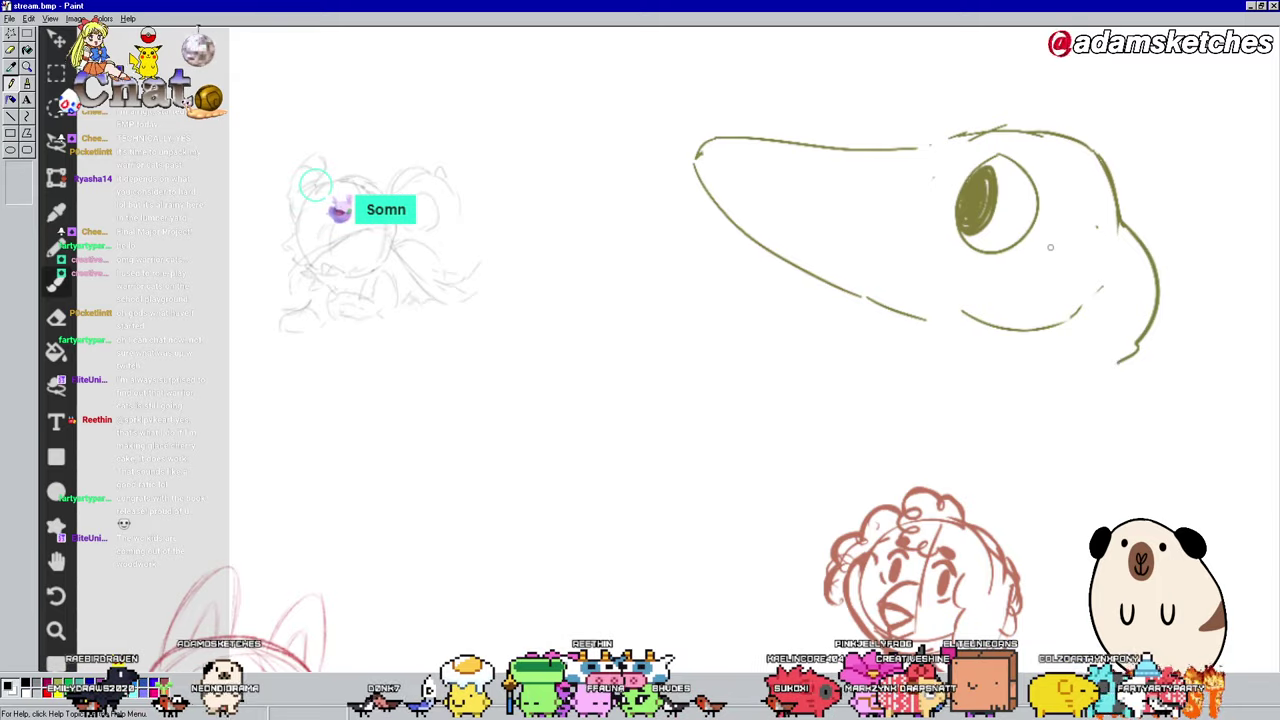
mouse_move(1050, 248)
mouse_down()
mouse_move(1054, 383)
mouse_move(1072, 390)
mouse_move(1137, 362)
mouse_up()
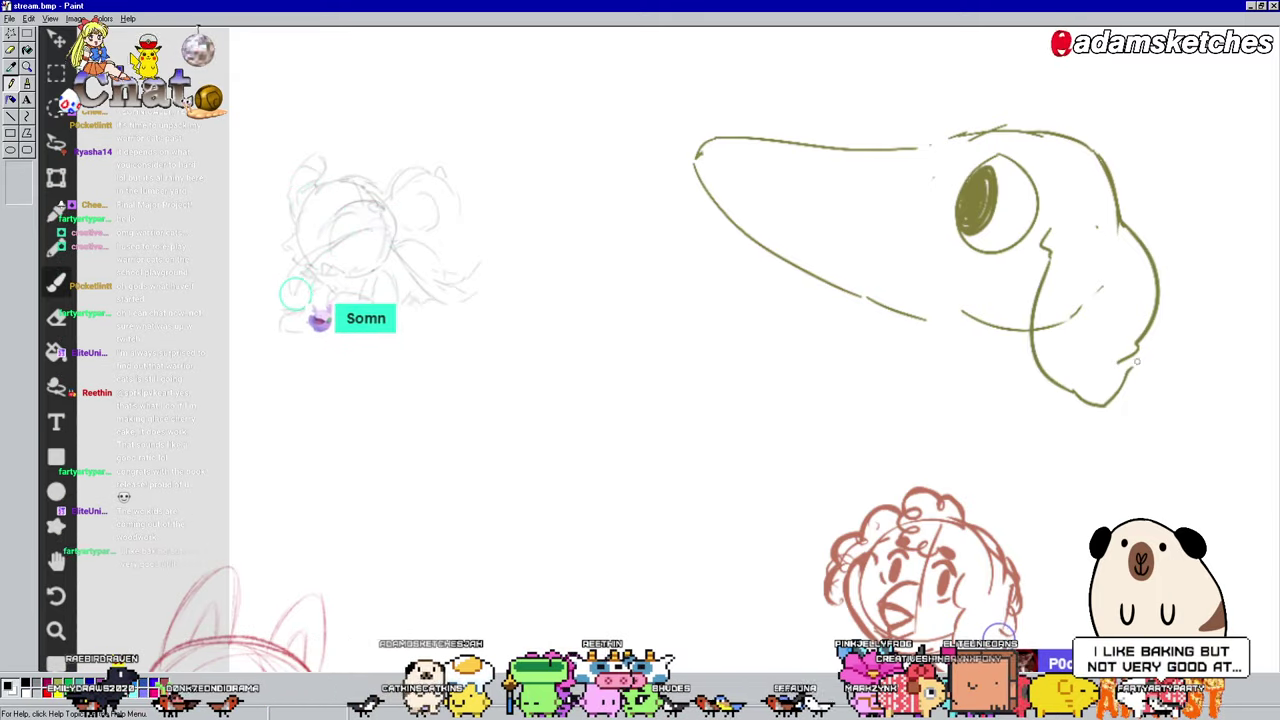
mouse_move(962, 148)
mouse_down()
mouse_move(943, 200)
mouse_move(955, 255)
mouse_move(995, 118)
mouse_move(1046, 175)
mouse_move(1040, 240)
mouse_up()
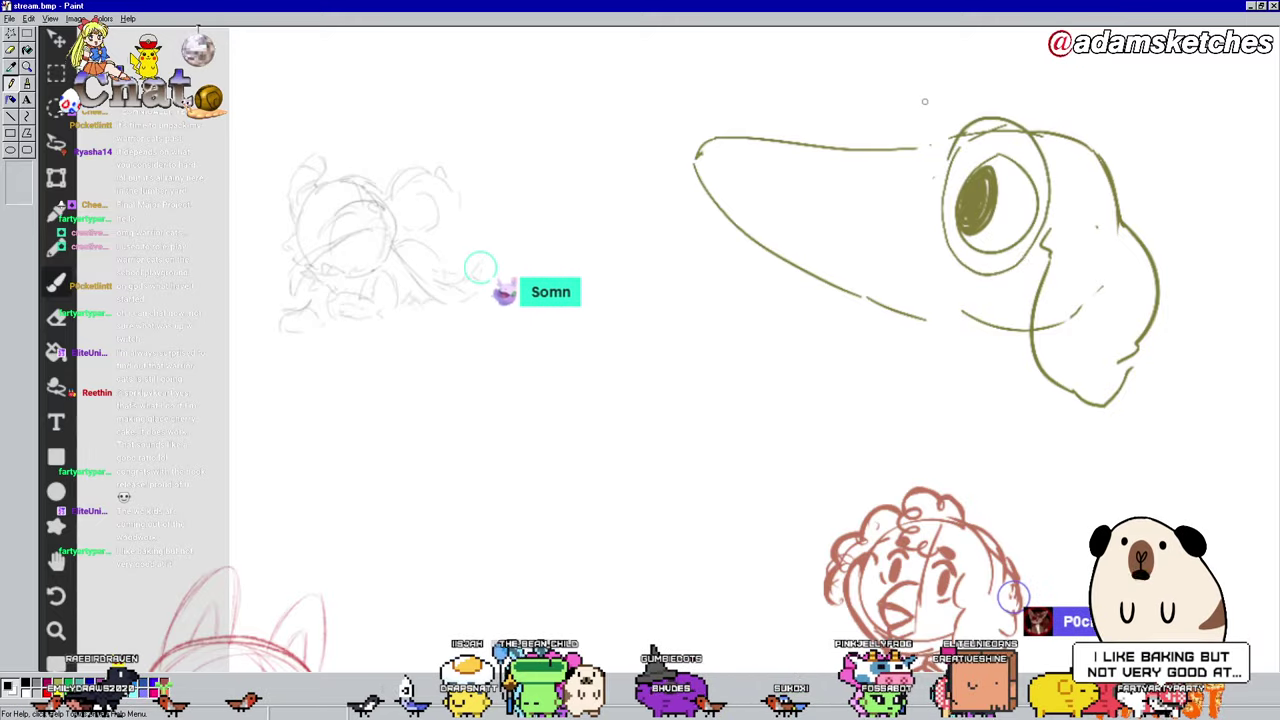
key(ctrl+z)
key(ctrl+z)
Step: Outline the eye with a larger oval and add the far-eye bump and nose tip to the snout
mouse_move(957, 145)
mouse_down()
mouse_move(932, 211)
mouse_move(955, 269)
mouse_move(999, 278)
mouse_move(1038, 248)
mouse_move(1052, 186)
mouse_move(986, 112)
mouse_up()
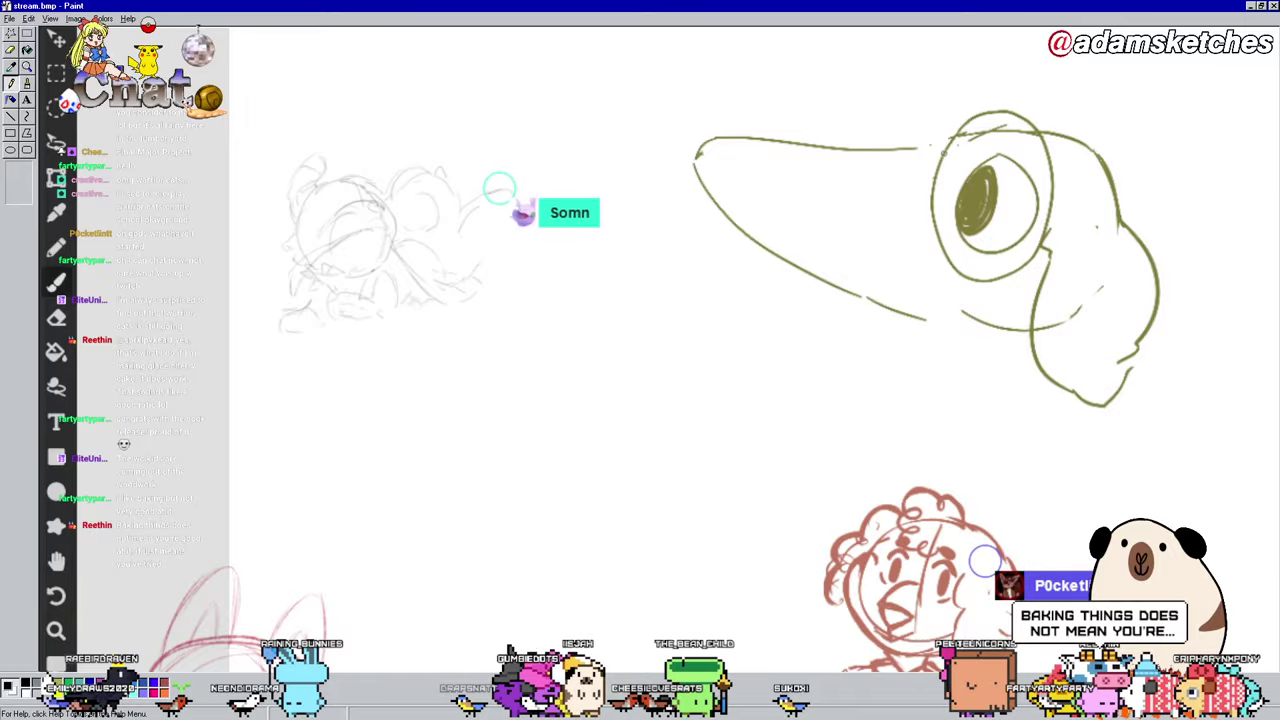
mouse_move(915, 148)
mouse_down()
mouse_move(920, 106)
mouse_move(896, 102)
mouse_move(872, 148)
mouse_up()
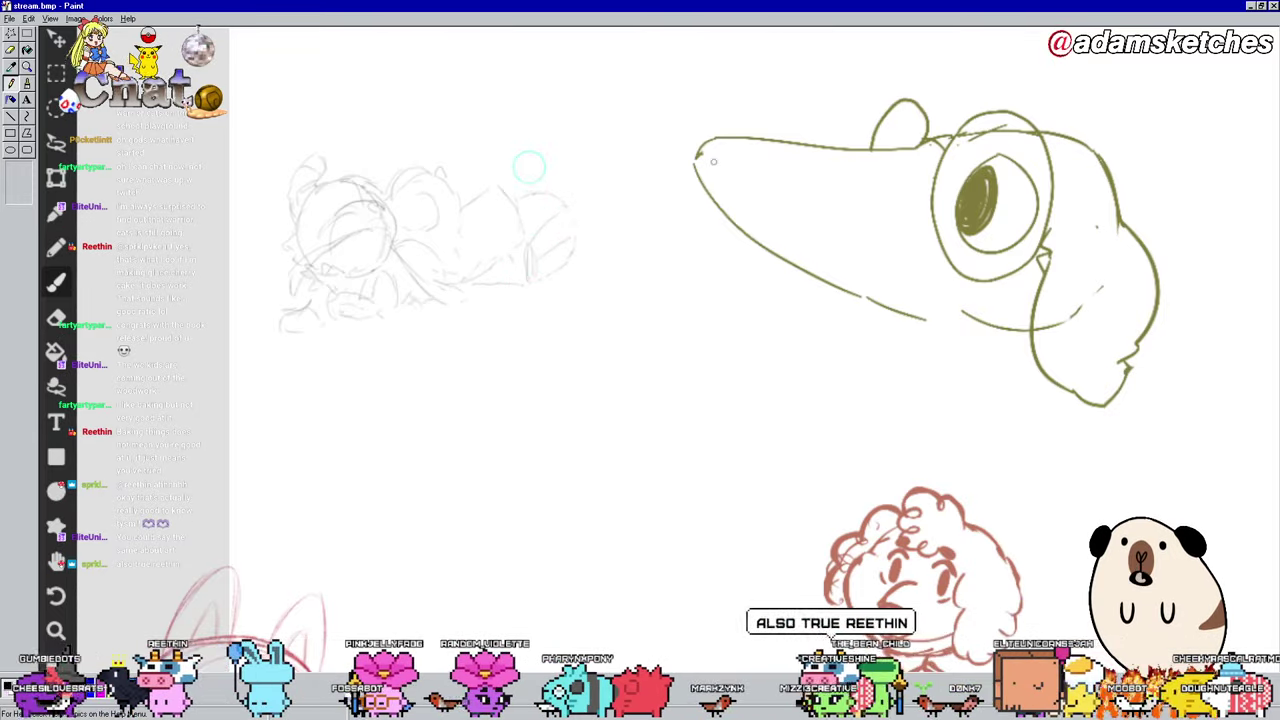
drag(702, 153, 730, 140)
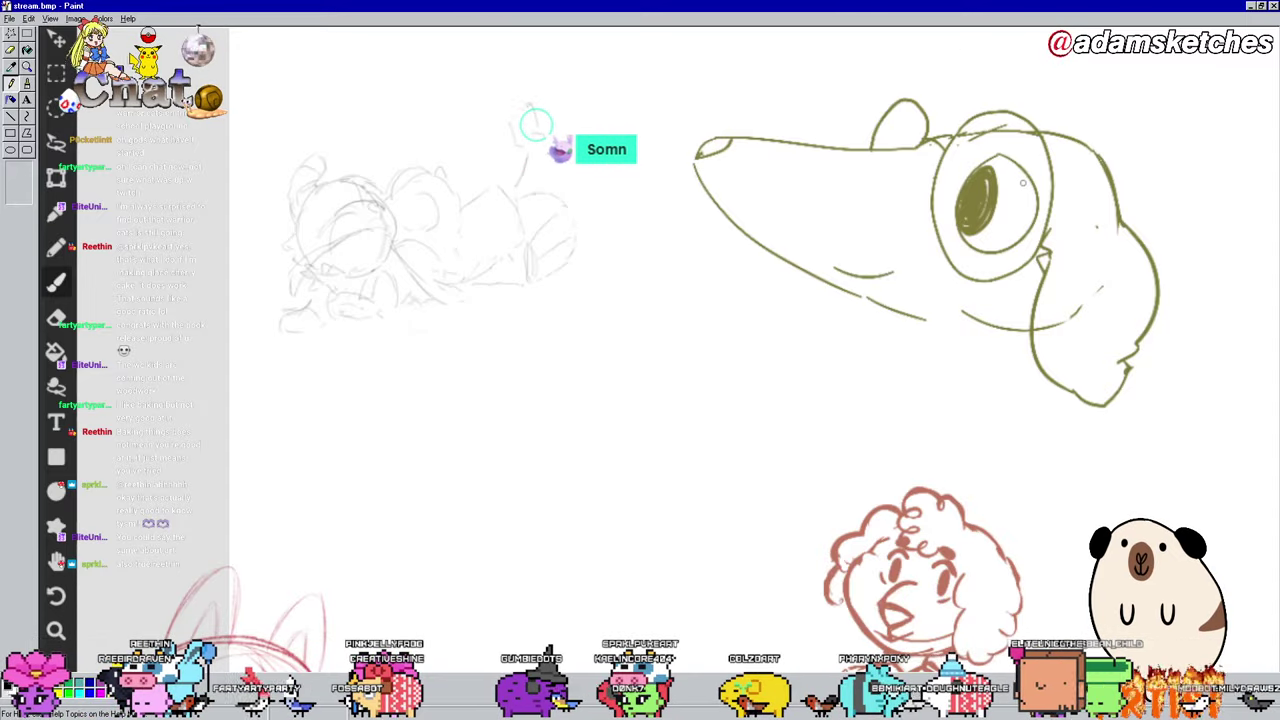
Step: Sketch the V-shaped top edge of an open book below the animal's snout
drag(763, 289, 821, 267)
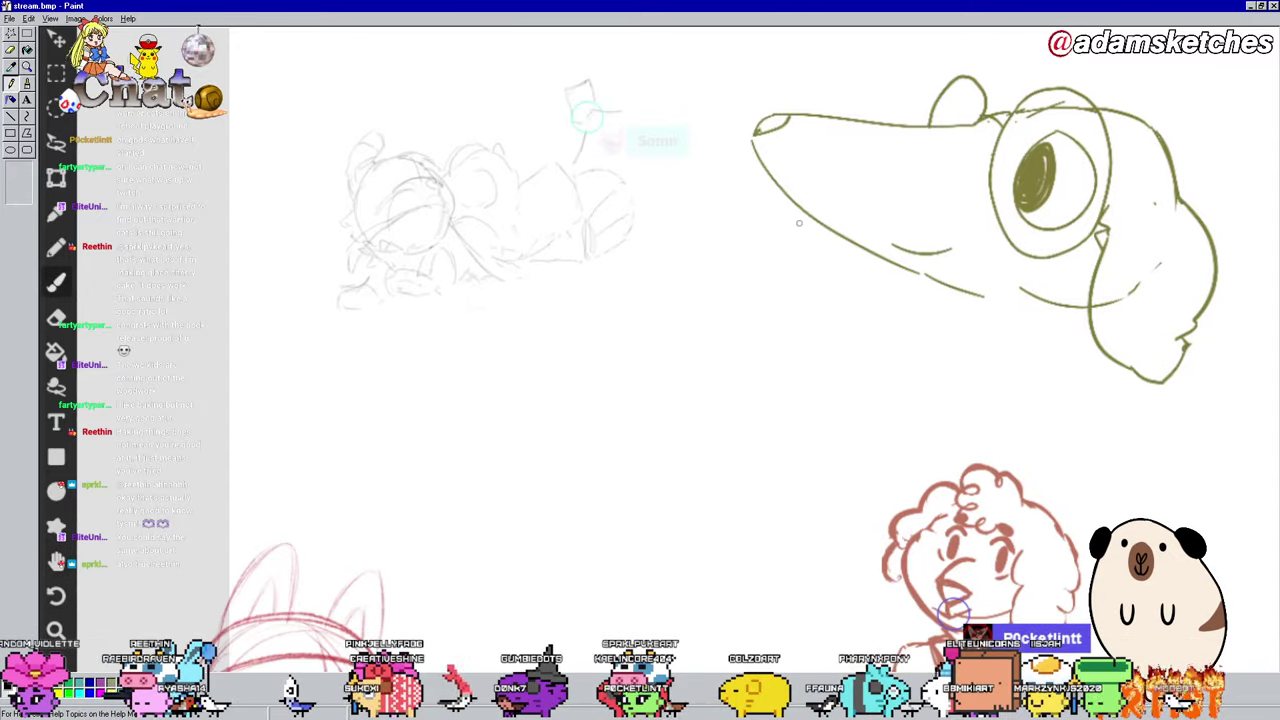
drag(783, 247, 851, 336)
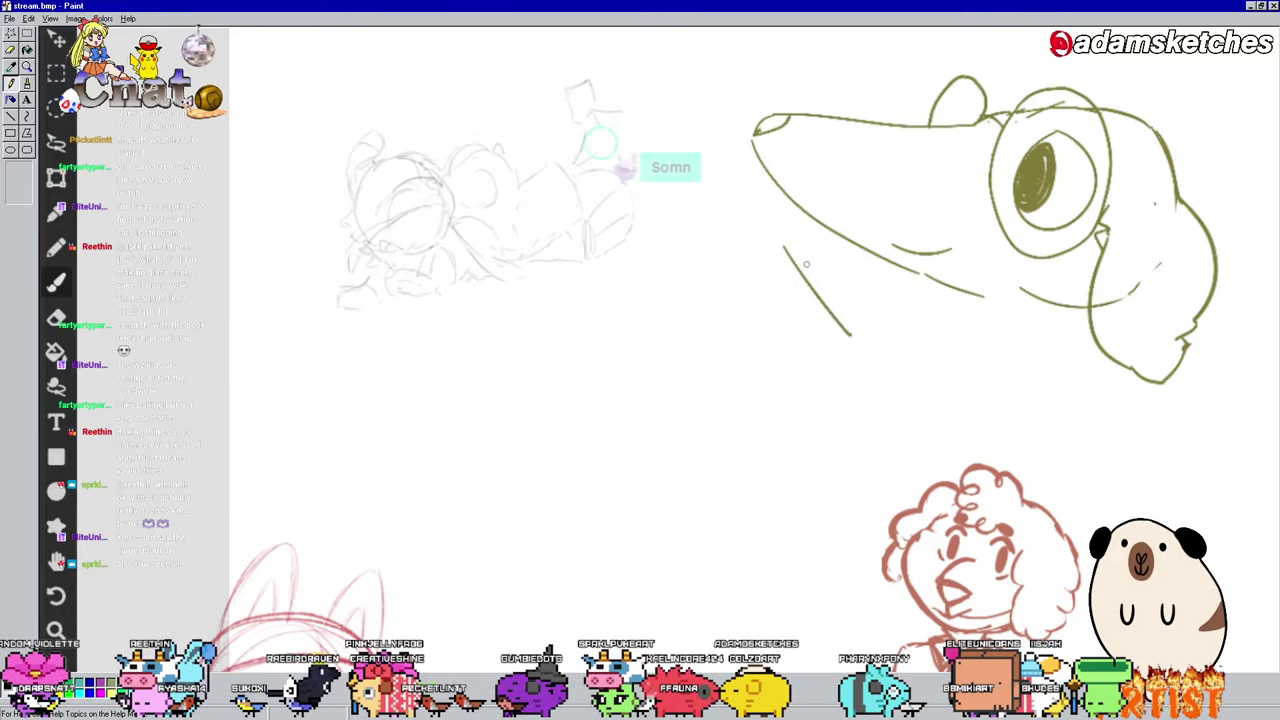
mouse_move(770, 255)
mouse_down()
mouse_move(741, 260)
mouse_move(827, 352)
mouse_up()
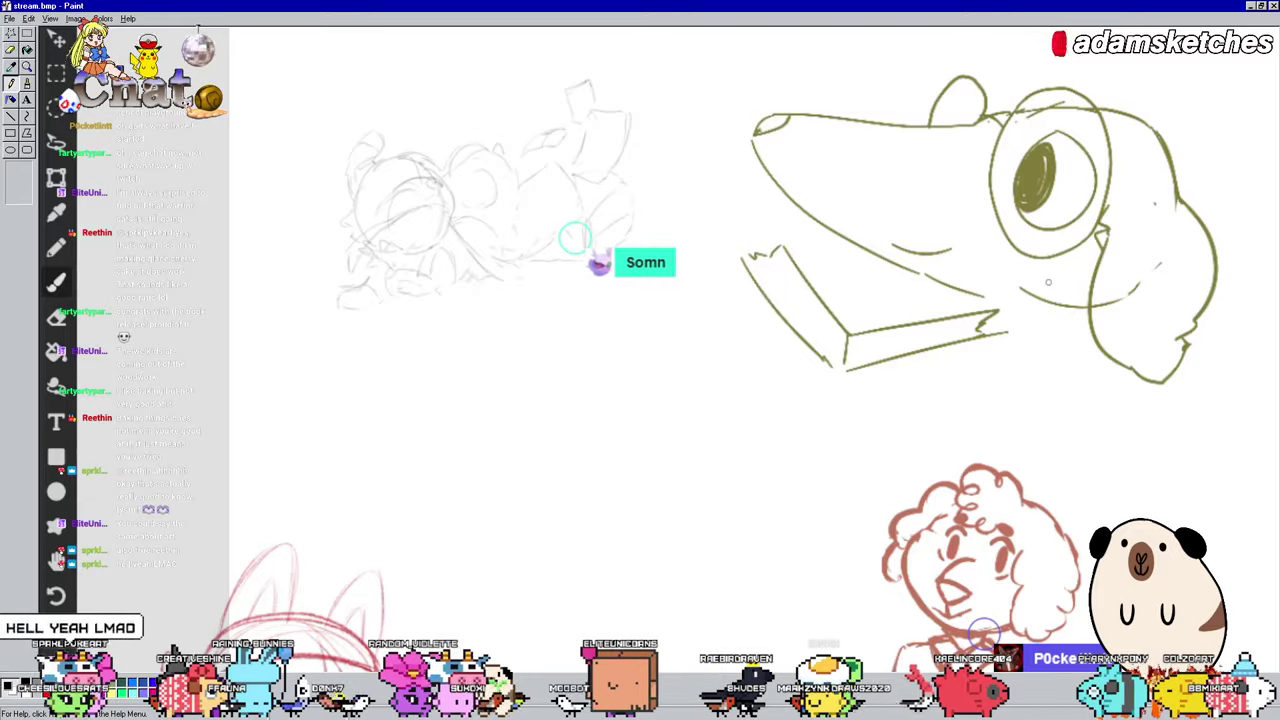
Step: Draw the book's two covers and spine as long vertical edges dropping from the V-shaped top, with a slanted lower edge on the far cover
drag(1231, 160, 1203, 161)
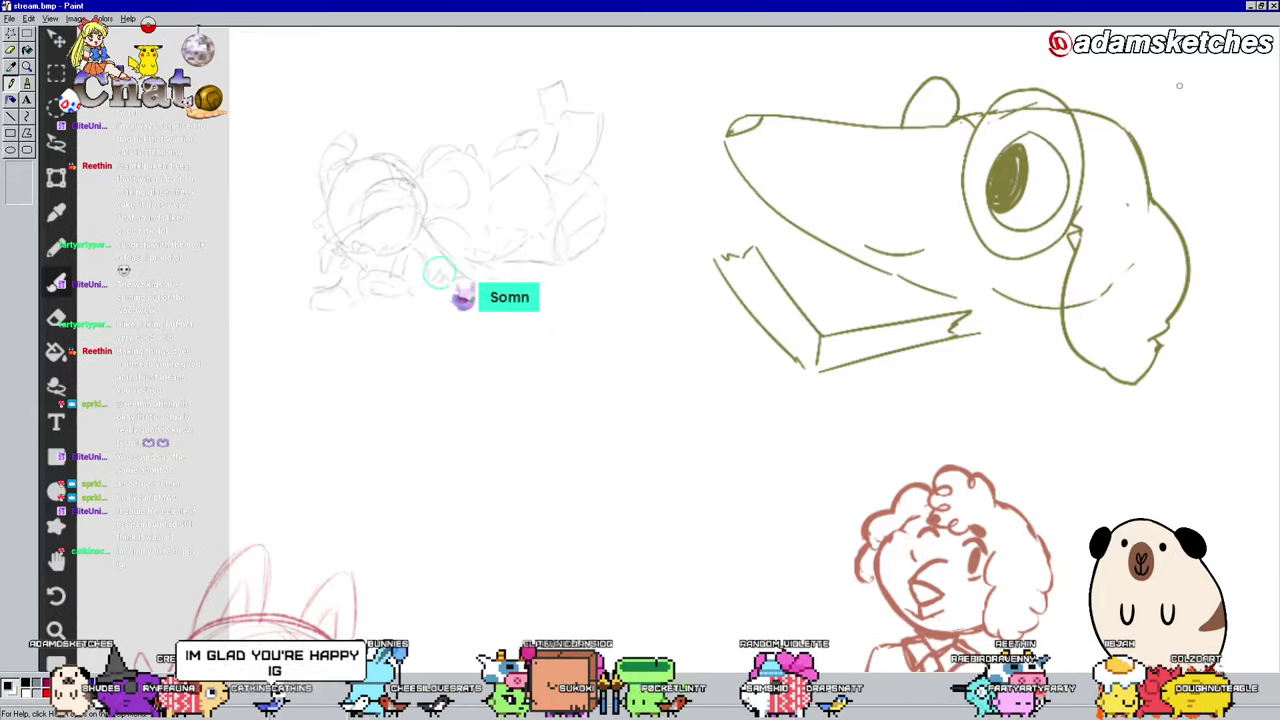
drag(1179, 85, 1213, 43)
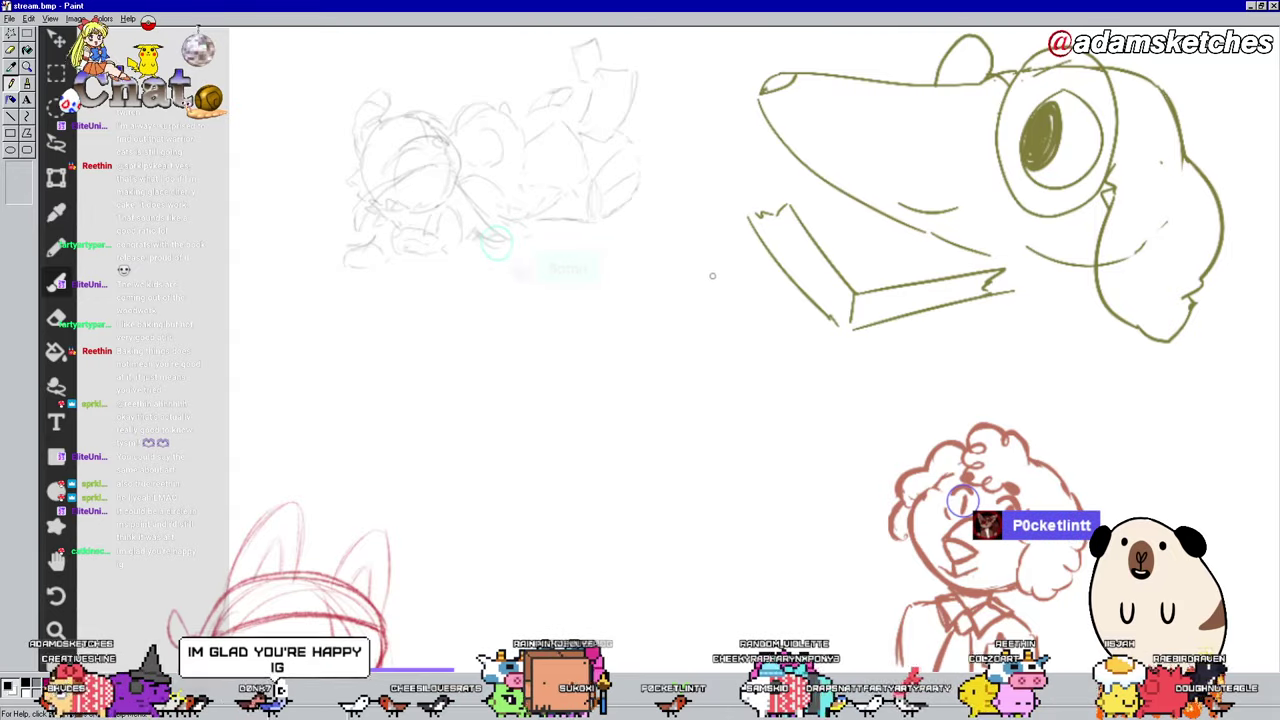
mouse_move(746, 218)
mouse_down()
mouse_move(762, 437)
mouse_move(830, 500)
mouse_up()
mouse_move(848, 322)
mouse_down()
mouse_move(846, 495)
mouse_move(864, 489)
mouse_up()
drag(992, 298, 991, 376)
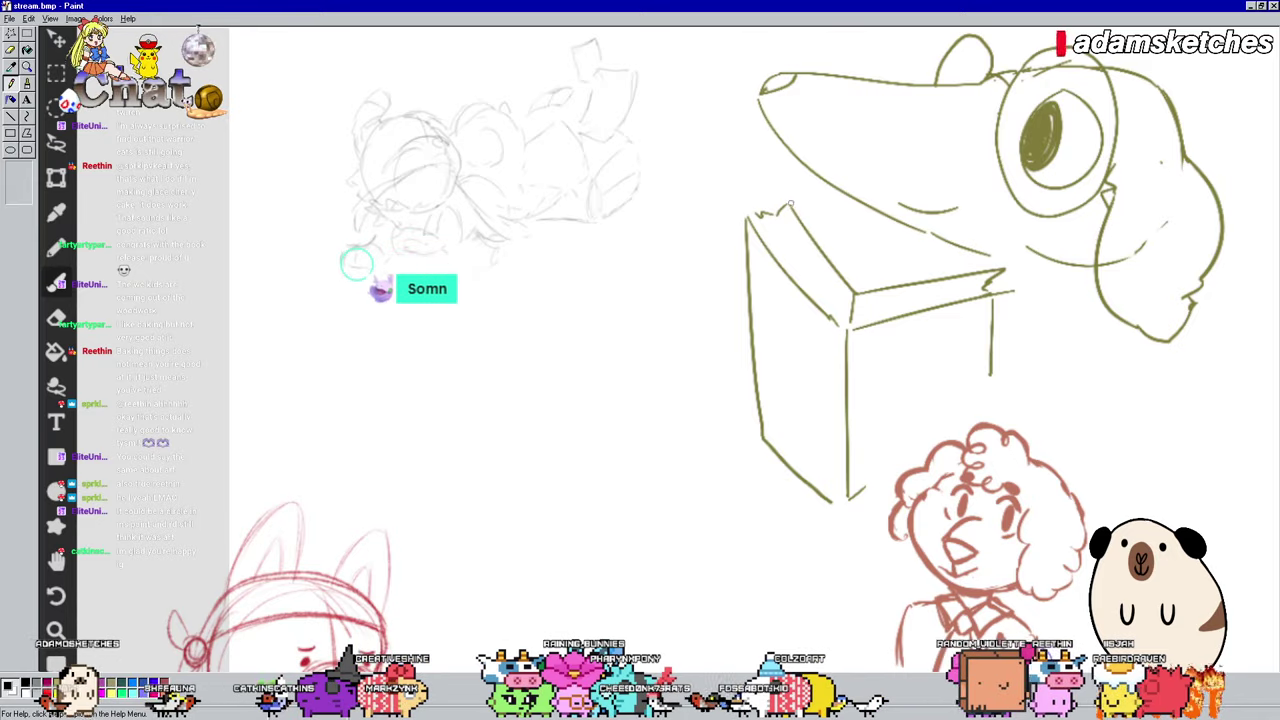
Step: Add thin page lines inside both halves of the book's top edge and undo the stray stroke beside the ear
drag(765, 215, 838, 322)
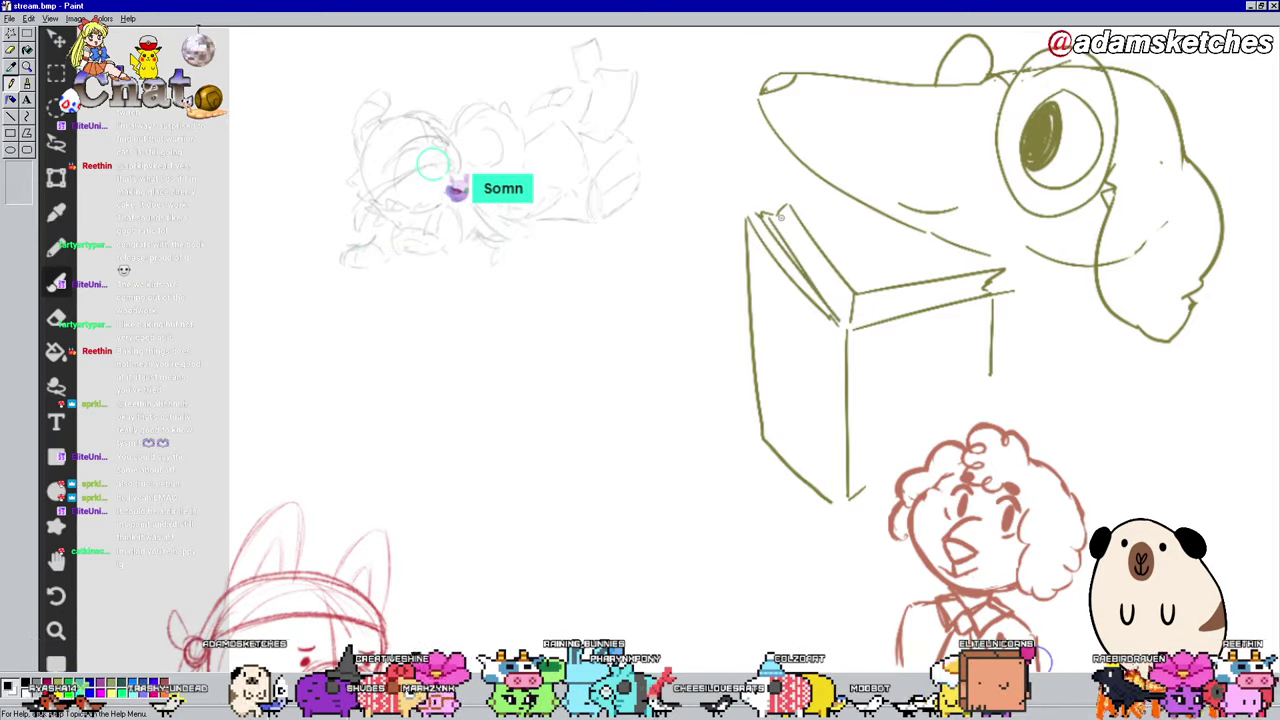
mouse_move(780, 214)
mouse_down()
mouse_move(838, 308)
mouse_move(936, 288)
mouse_up()
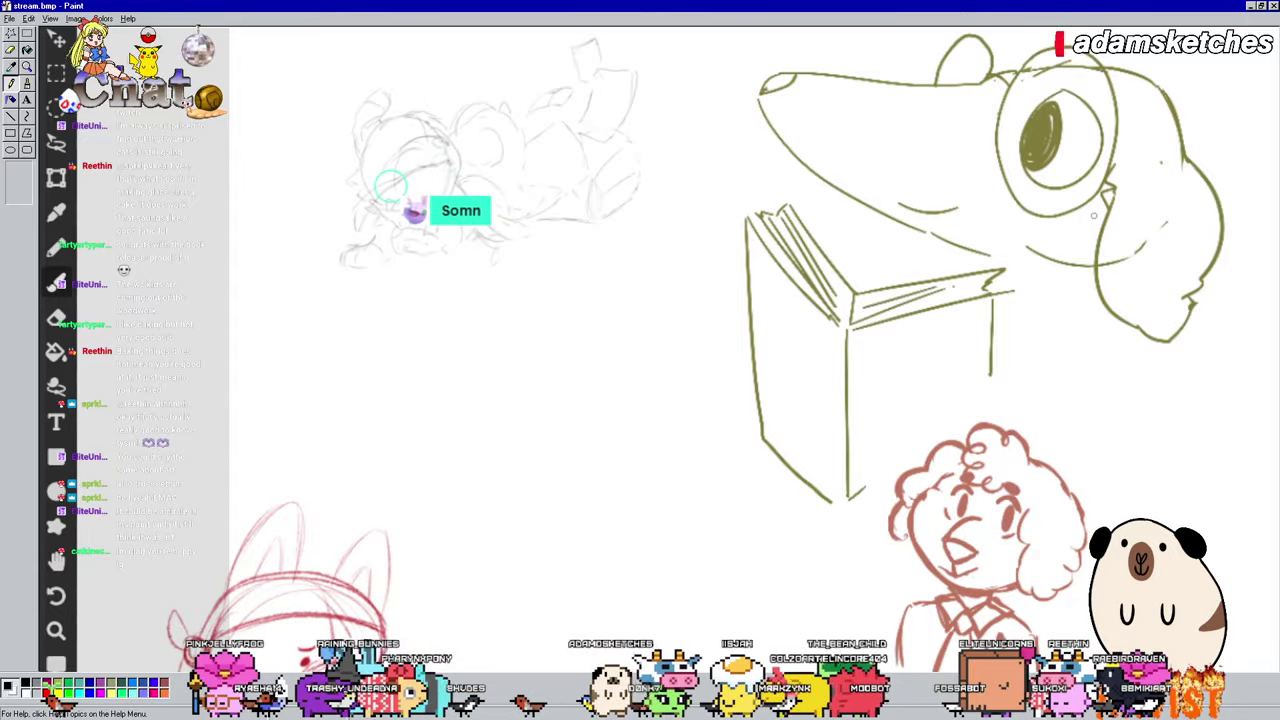
drag(1252, 92, 1256, 262)
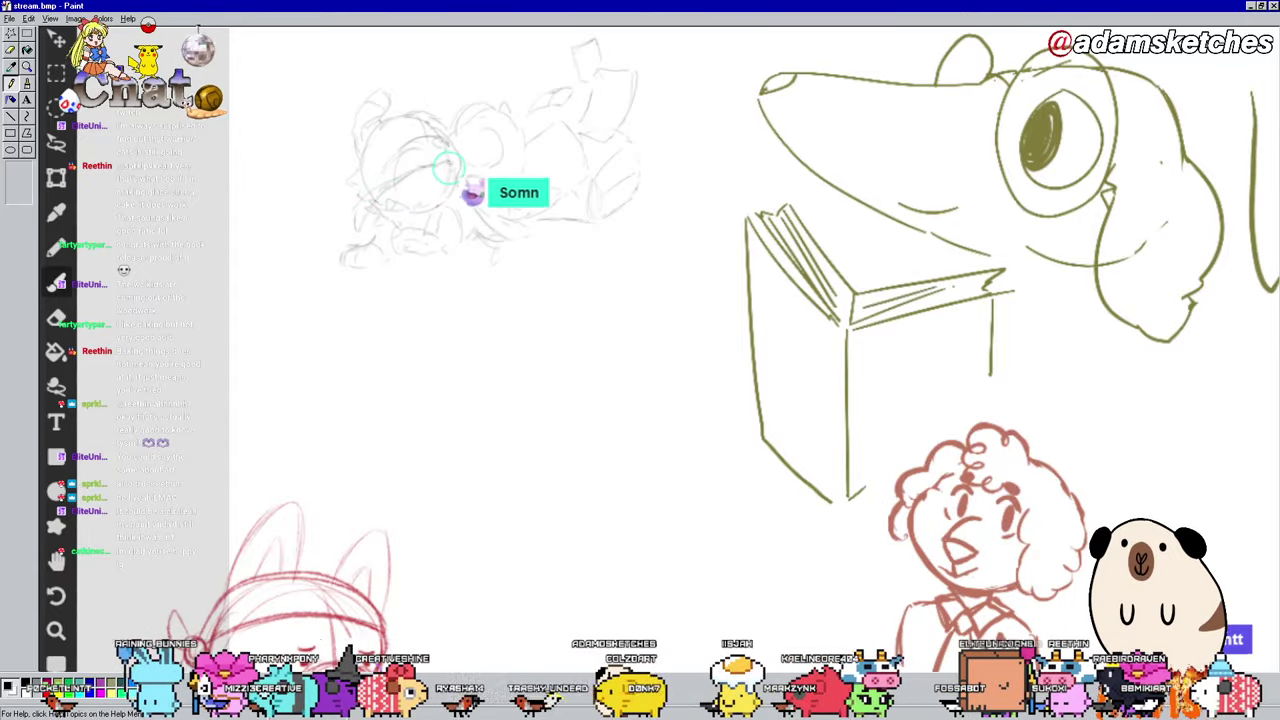
key(ctrl+z)
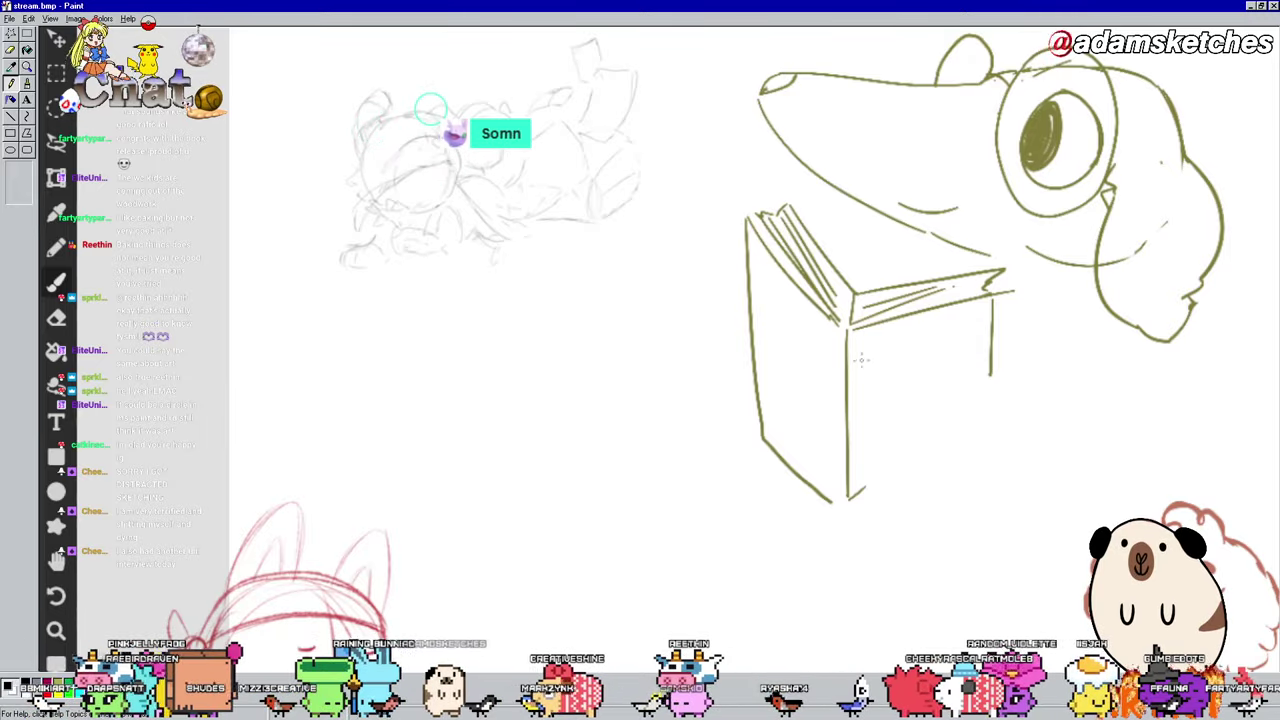
Step: Draw a rectangular title label on the near cover and a scalloped paw gripping the outer edge of the far cover
drag(855, 345, 978, 318)
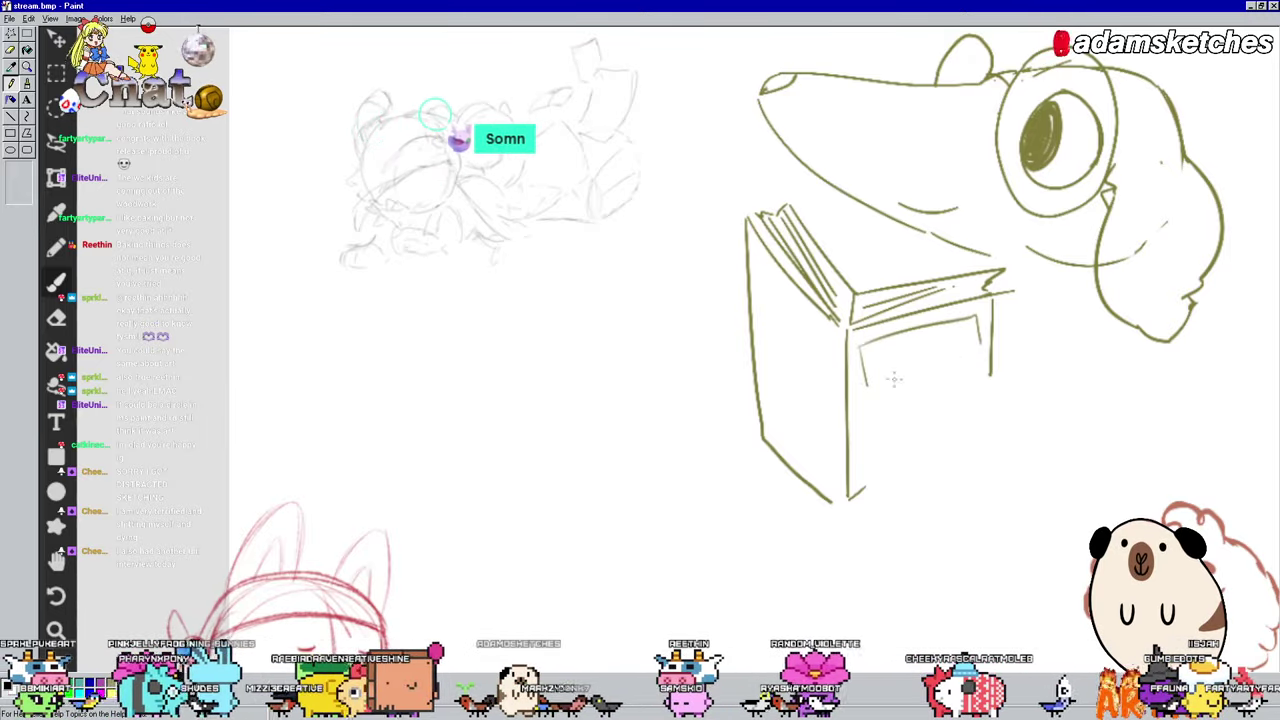
drag(862, 388, 980, 320)
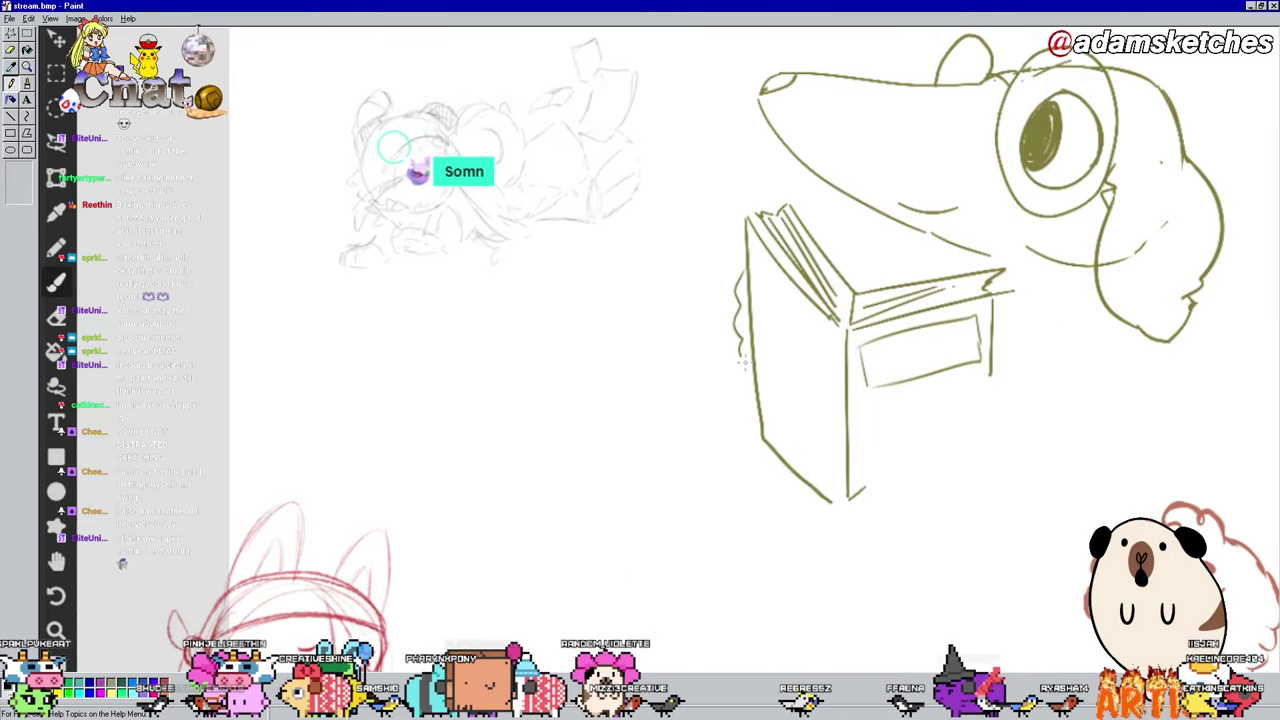
mouse_move(750, 365)
mouse_down()
mouse_move(739, 270)
mouse_move(765, 285)
mouse_move(758, 362)
mouse_up()
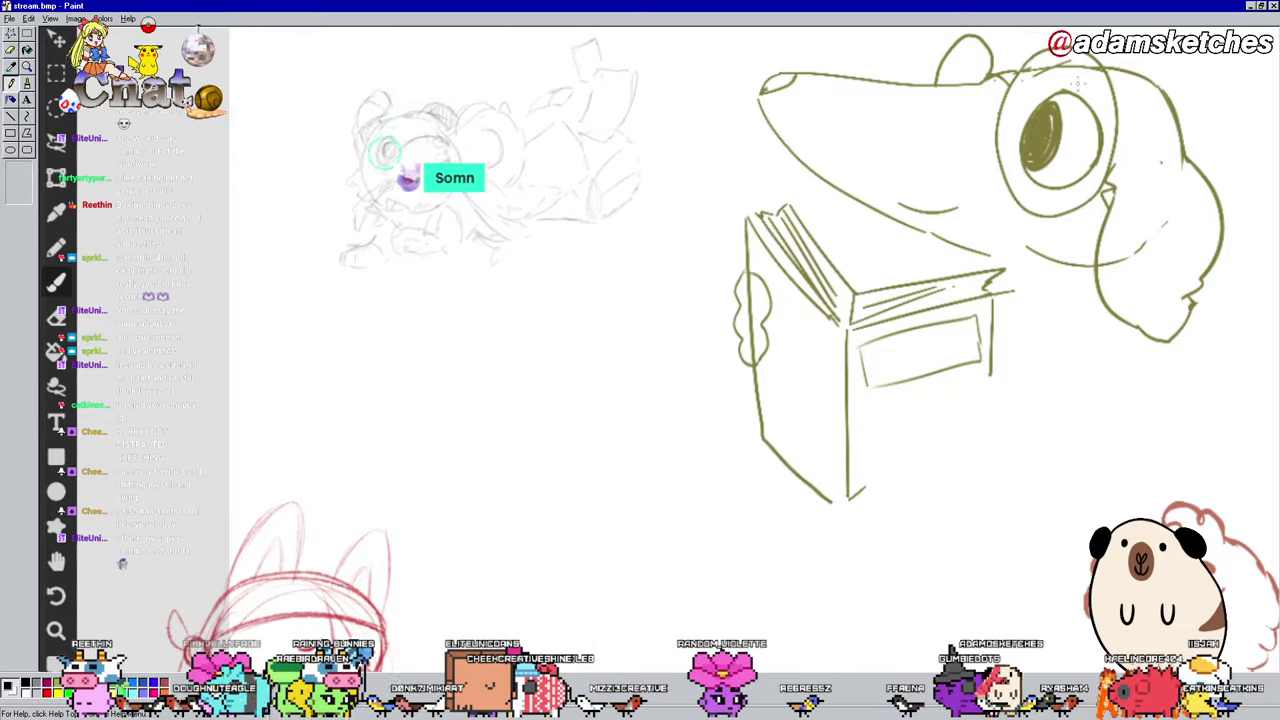
Step: Replace the oval pupil with a rounder, solid-filled one set low on the snout side of the eye
drag(1012, 263, 1002, 355)
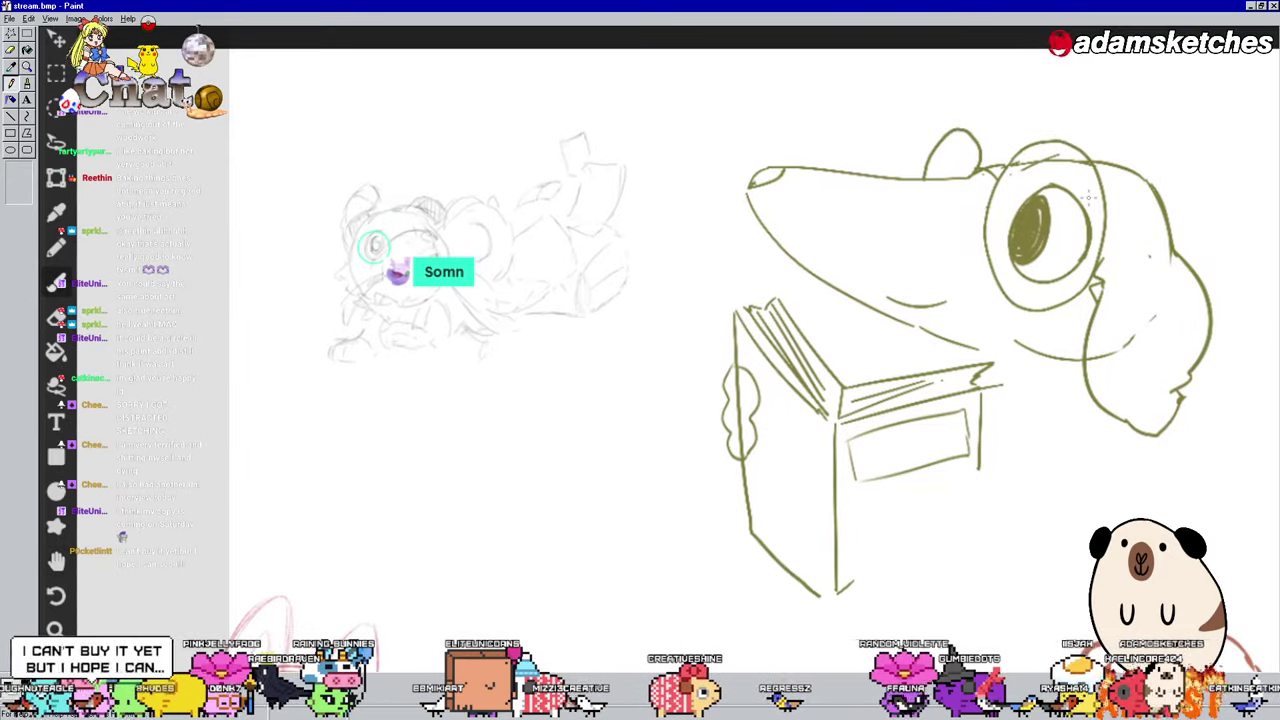
key(ctrl+z)
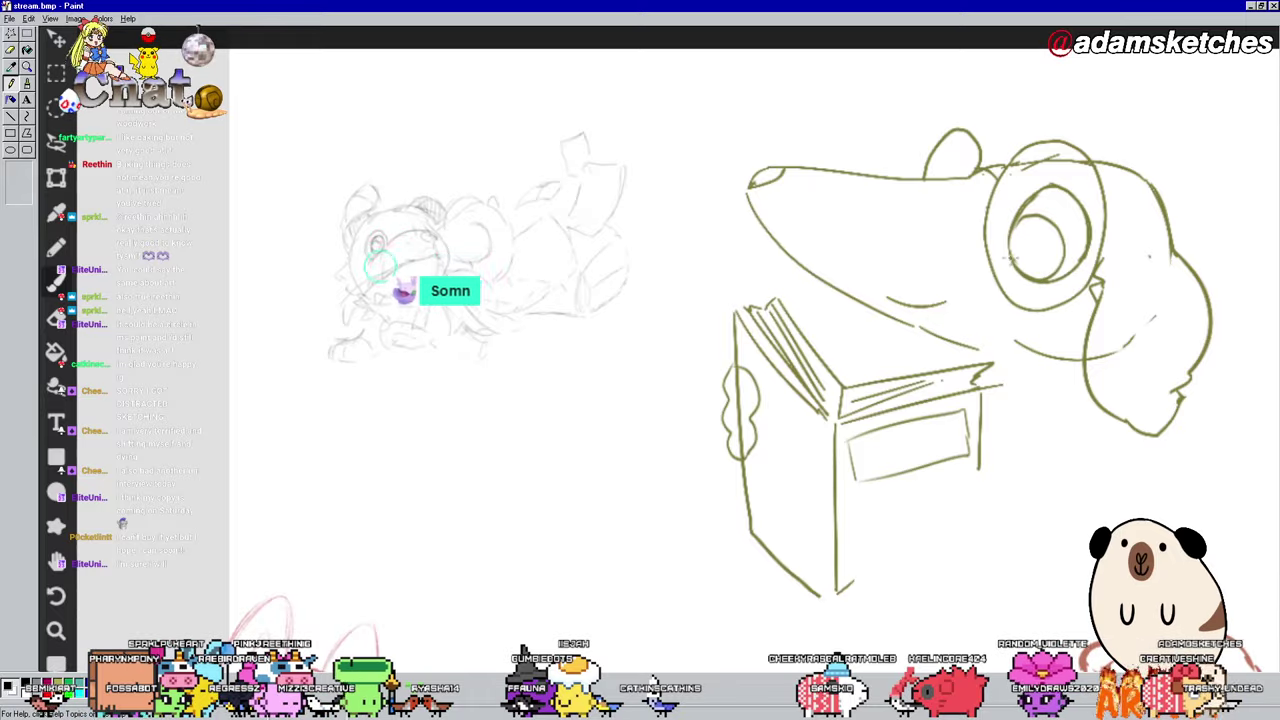
drag(1045, 256, 1030, 226)
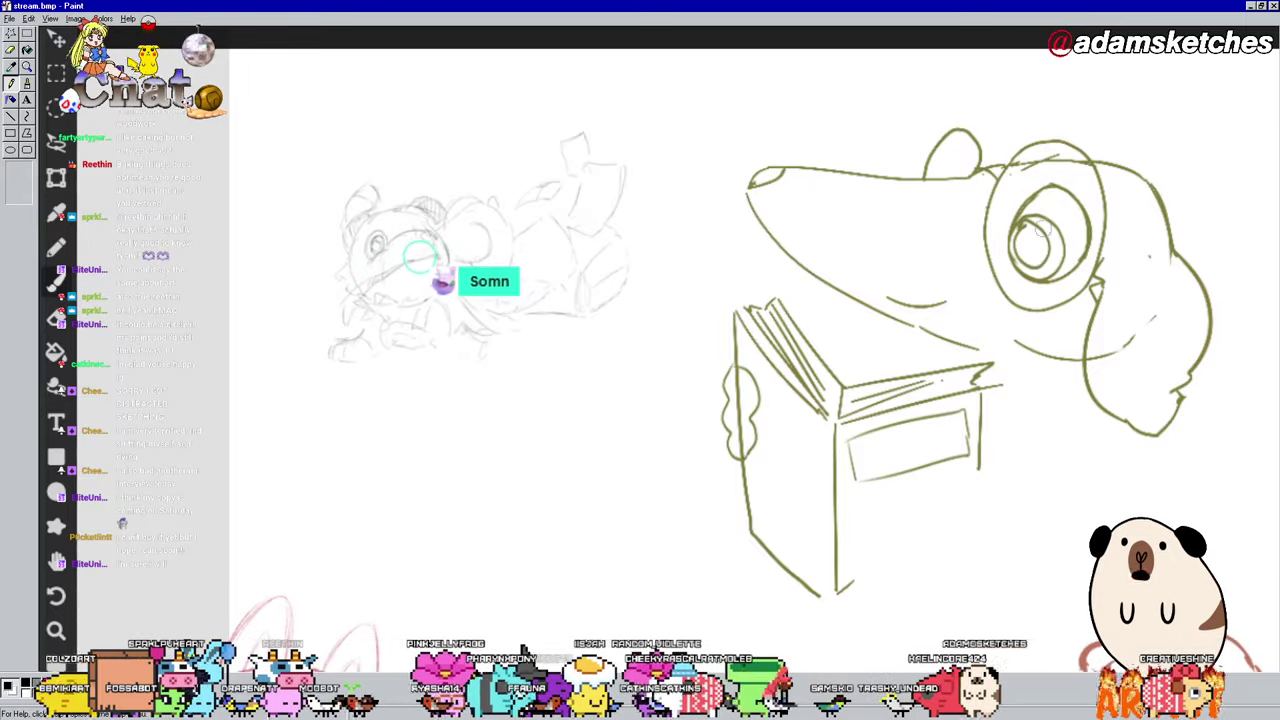
mouse_move(1040, 230)
mouse_down()
mouse_move(1029, 268)
mouse_move(1050, 232)
mouse_up()
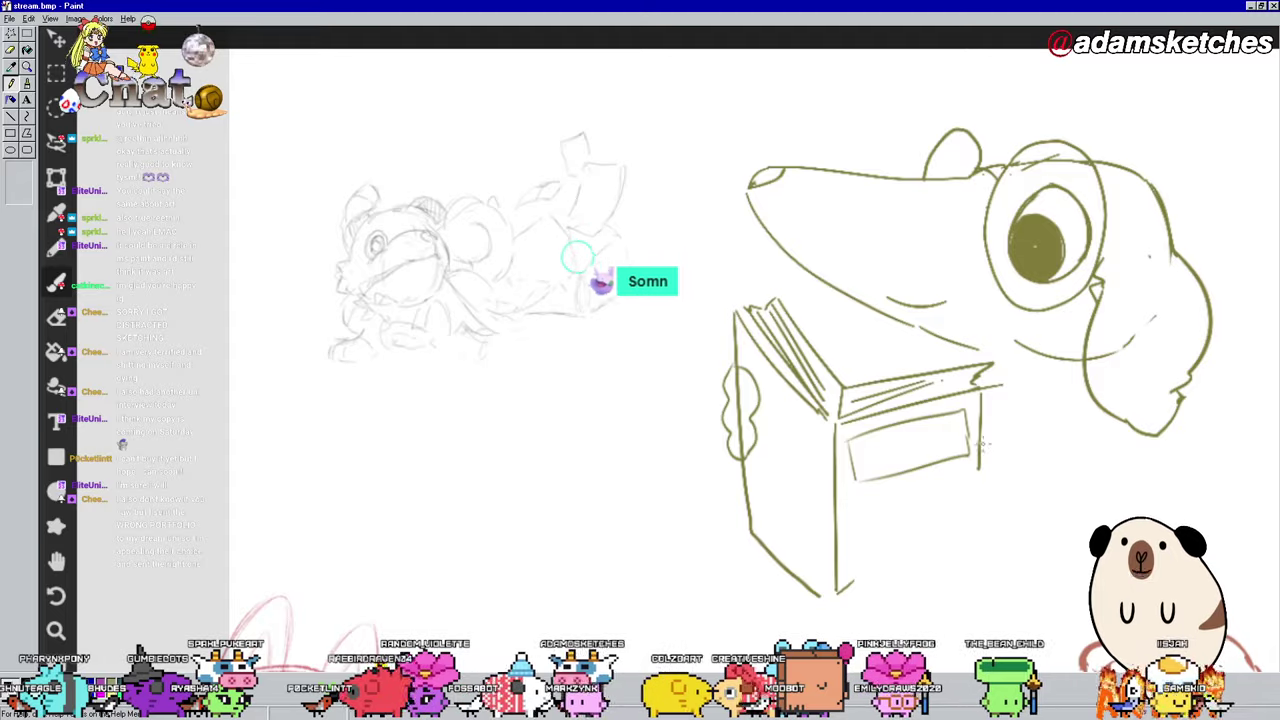
Step: Draw a second rounded paw with bumpy fingers on the near cover's edge and erase the cover line running through the first paw
drag(980, 462, 966, 530)
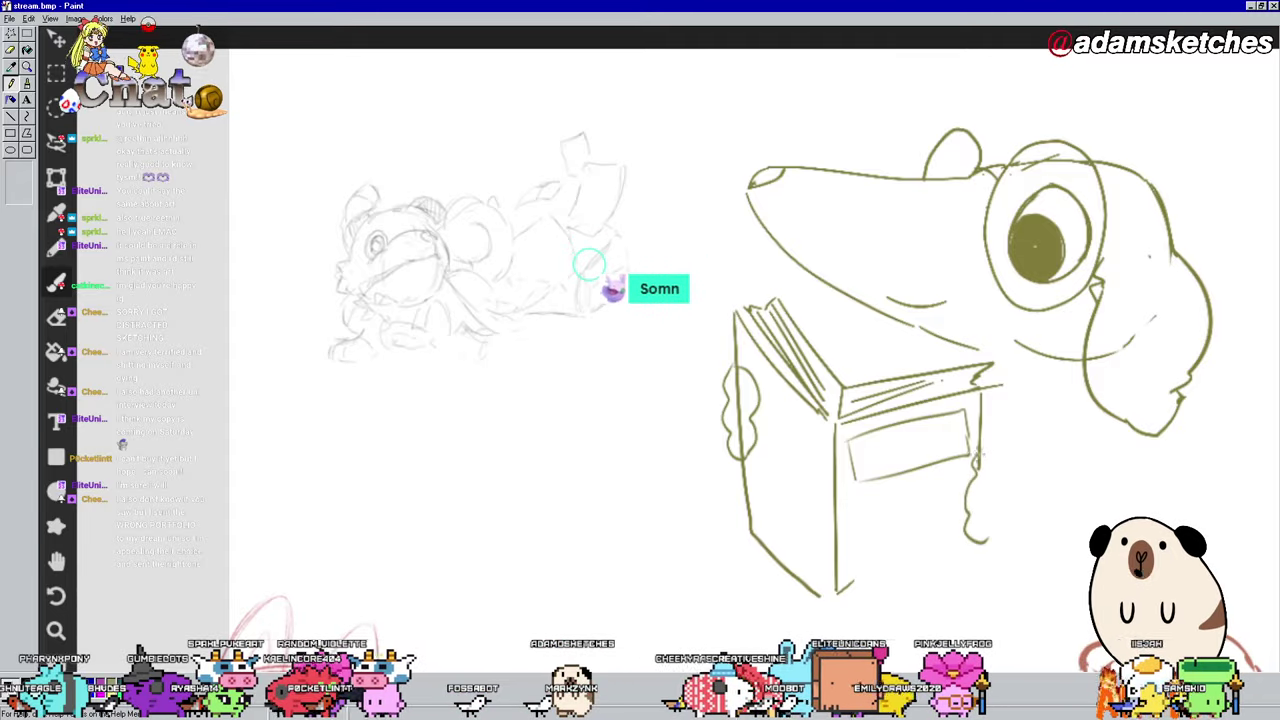
mouse_move(980, 458)
mouse_down()
mouse_move(1020, 525)
mouse_move(968, 535)
mouse_up()
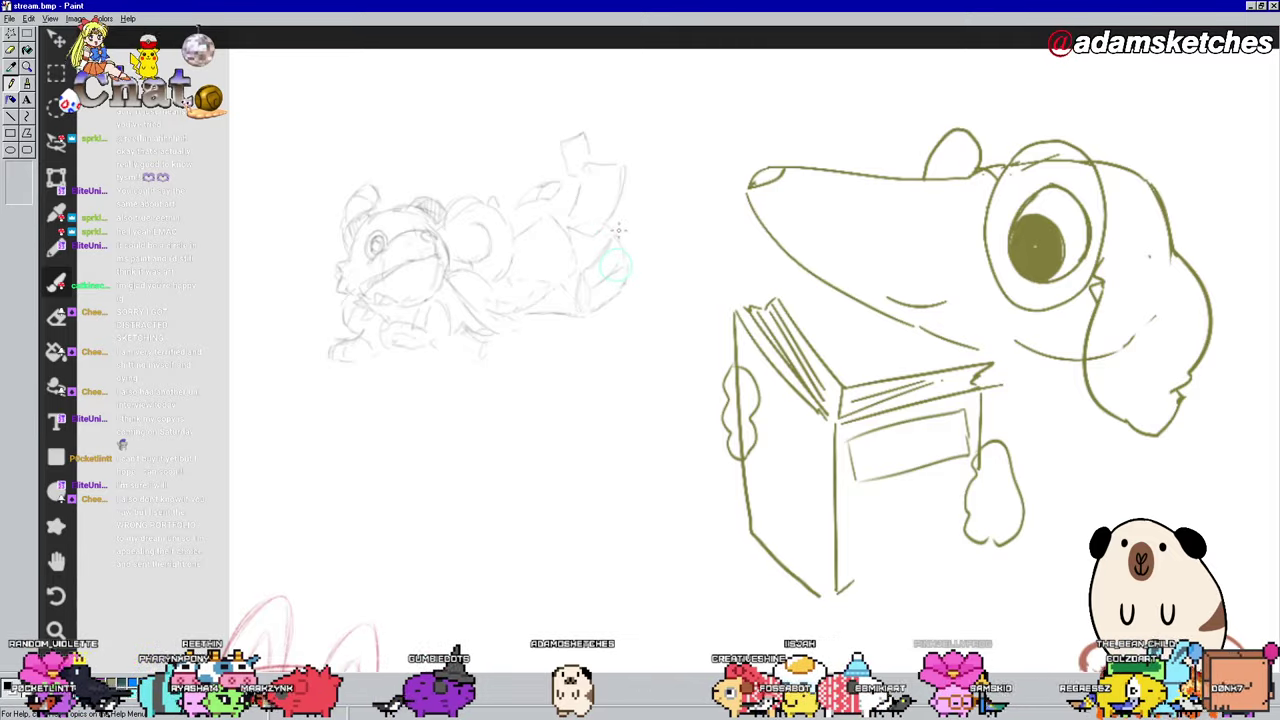
key(e)
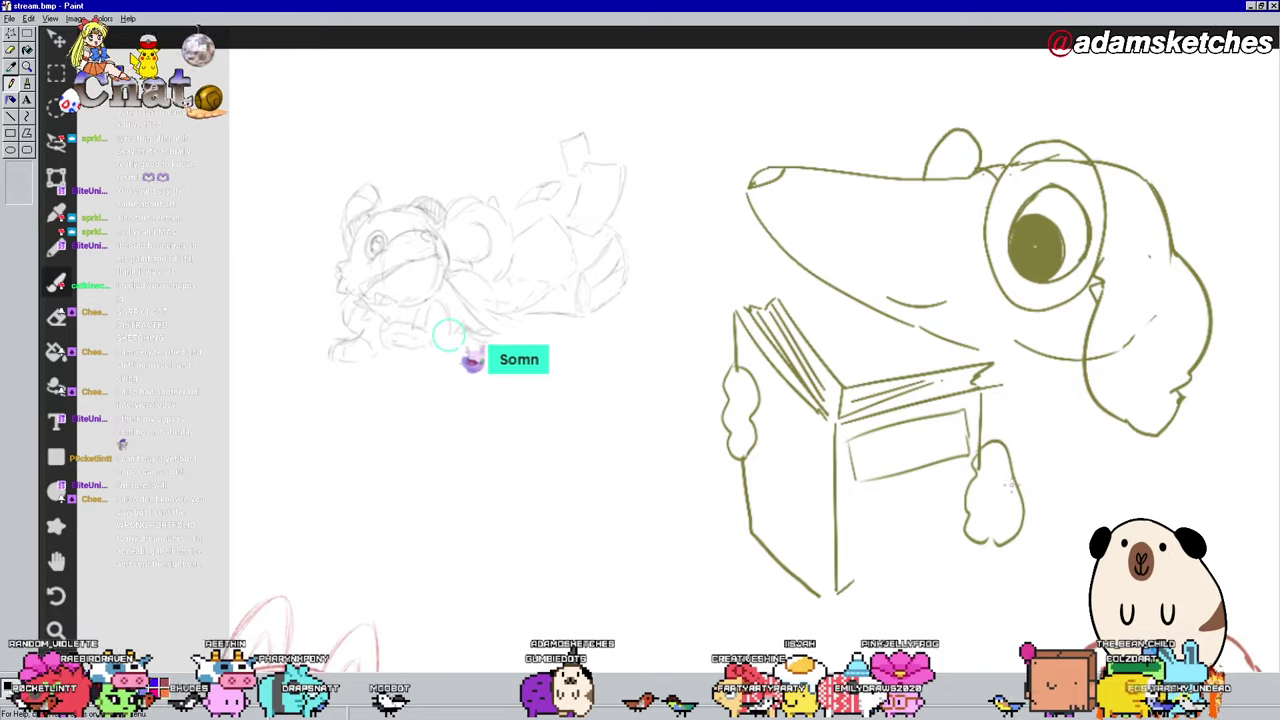
key(b)
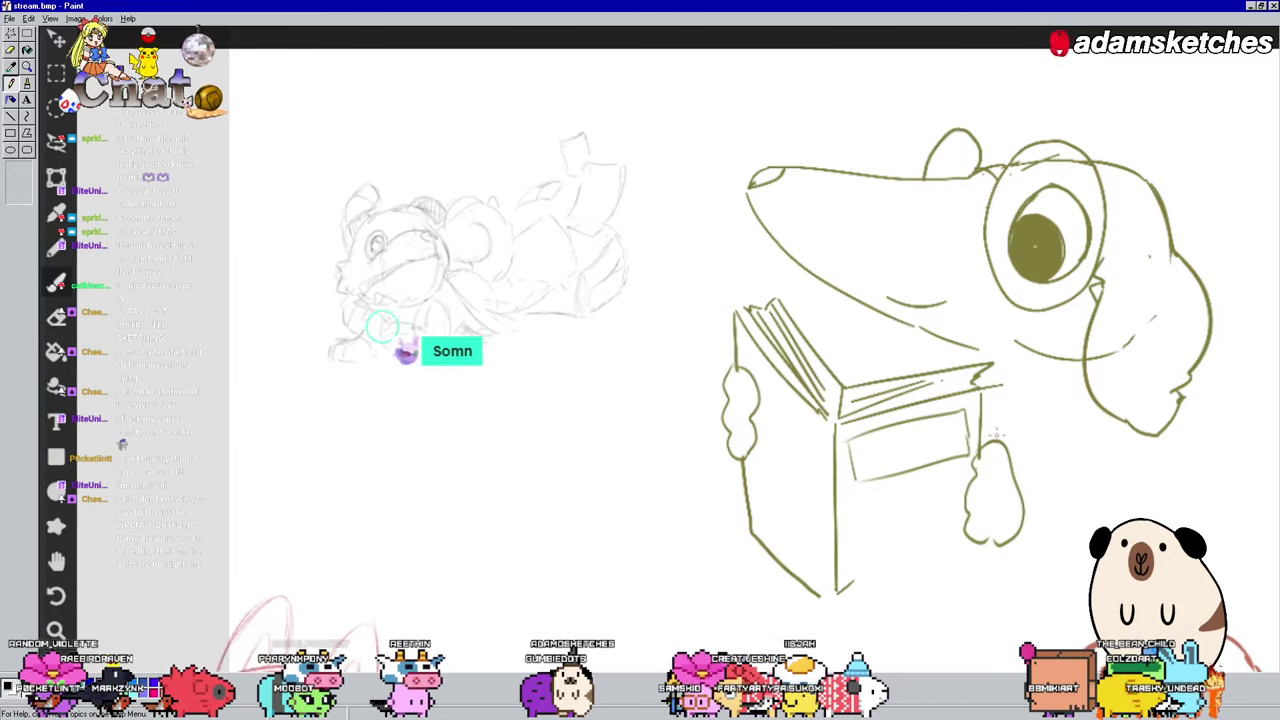
Step: Close the near cover with a slanted bottom edge from the spine to a short corner below the second paw
mouse_move(516, 365)
mouse_down()
mouse_move(543, 354)
mouse_move(560, 372)
mouse_move(592, 371)
mouse_up()
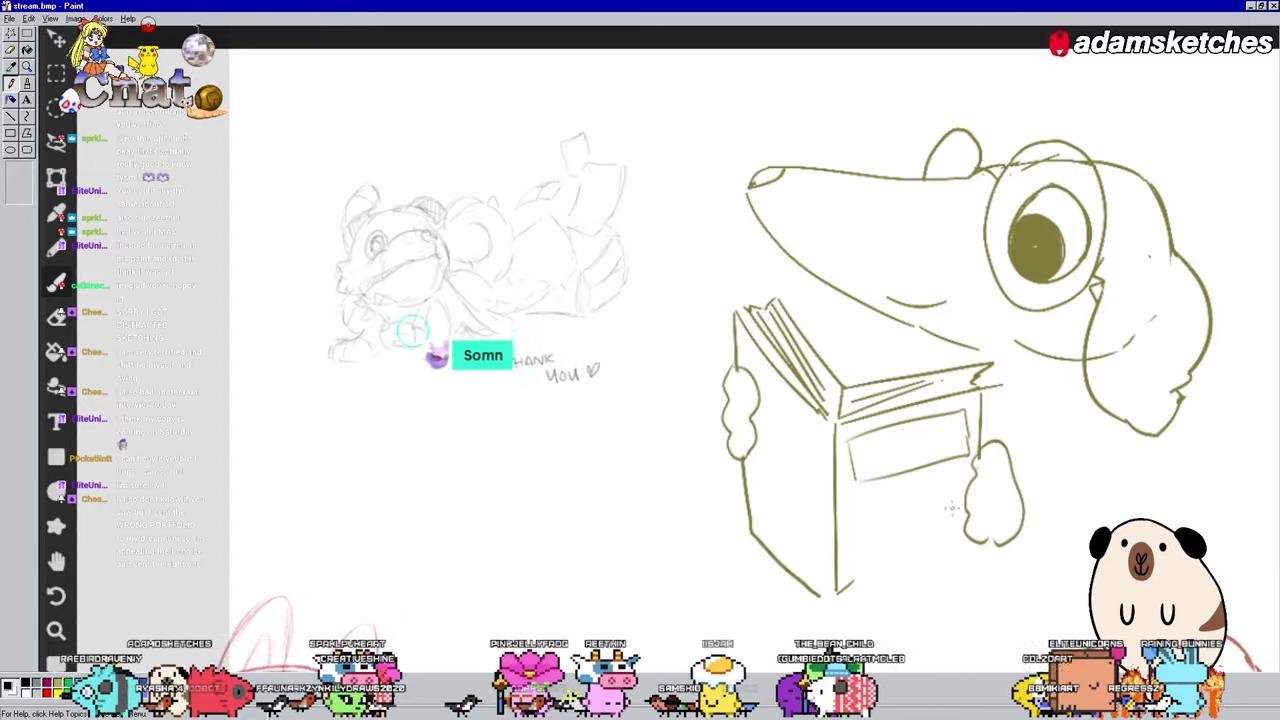
drag(976, 545, 977, 557)
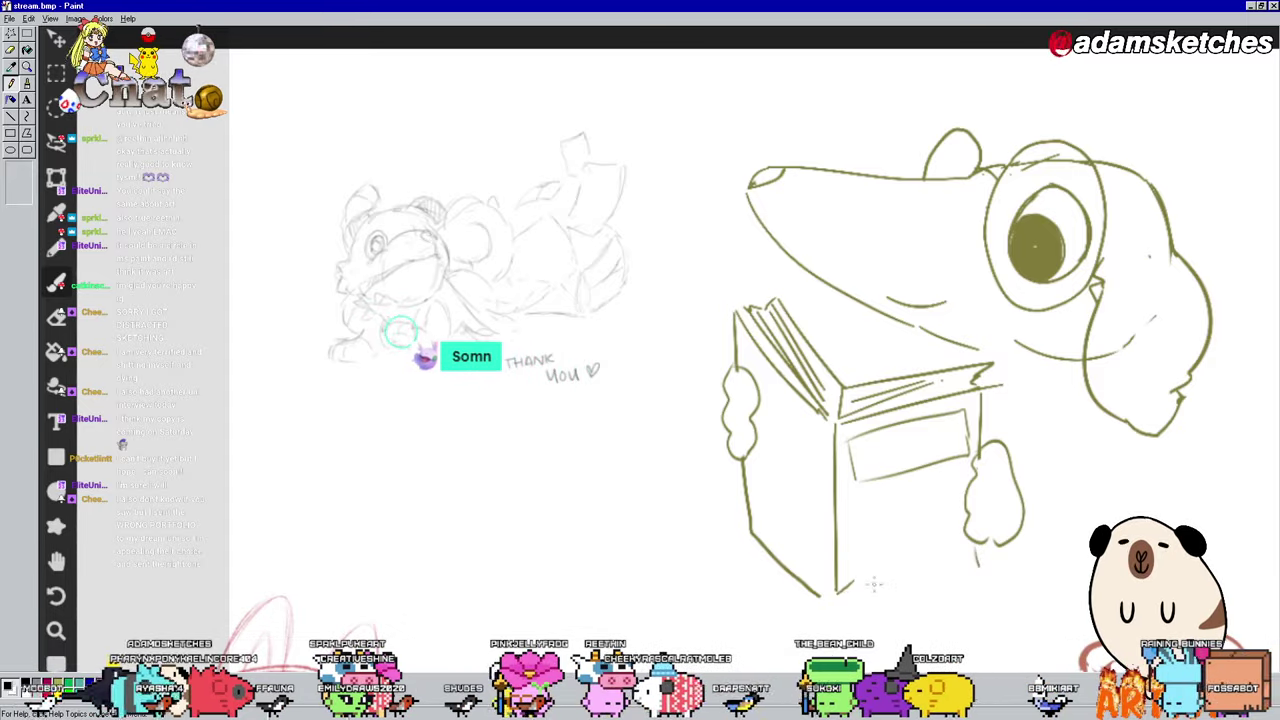
drag(846, 590, 978, 556)
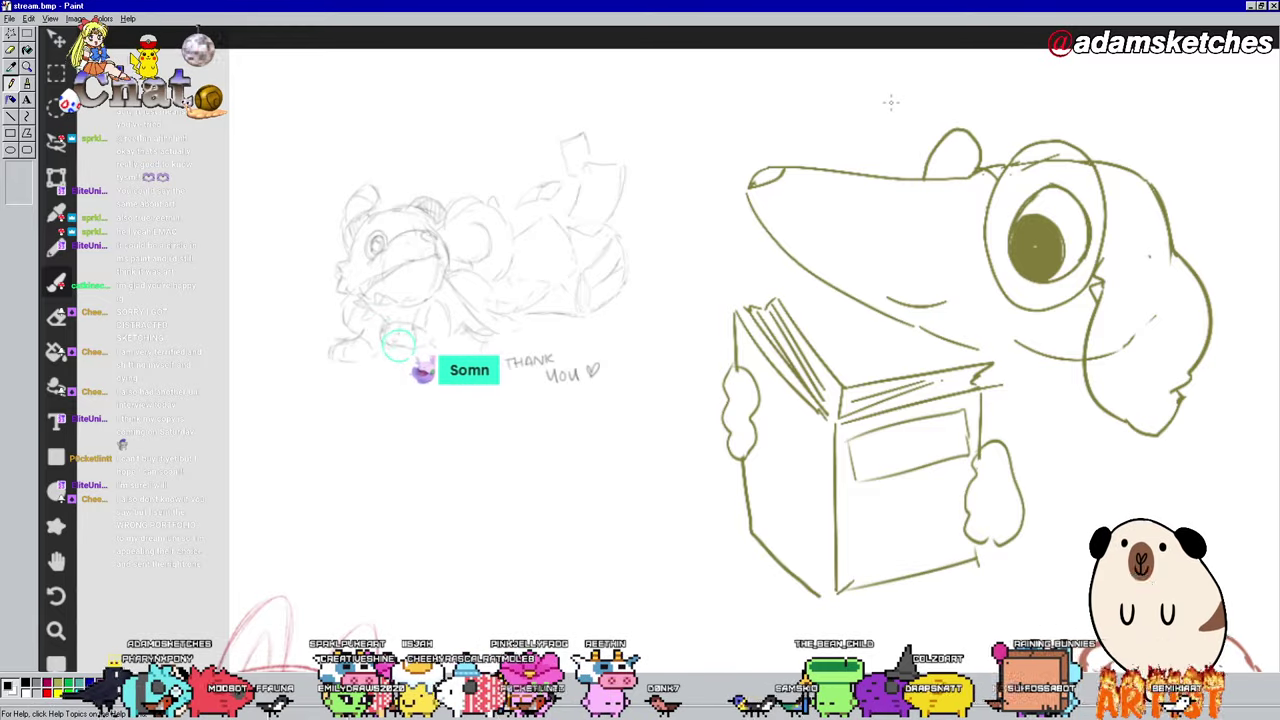
Step: Erase the page lines from both halves of the book's top edge
key(e)
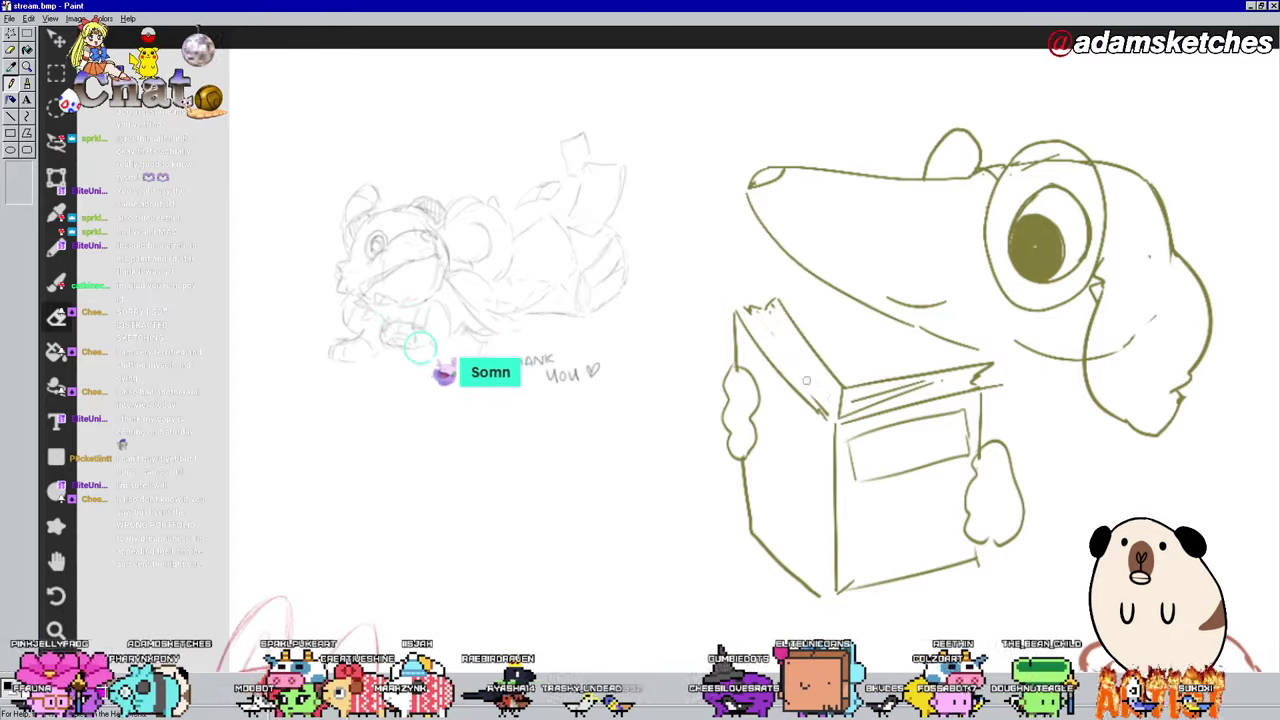
key(b)
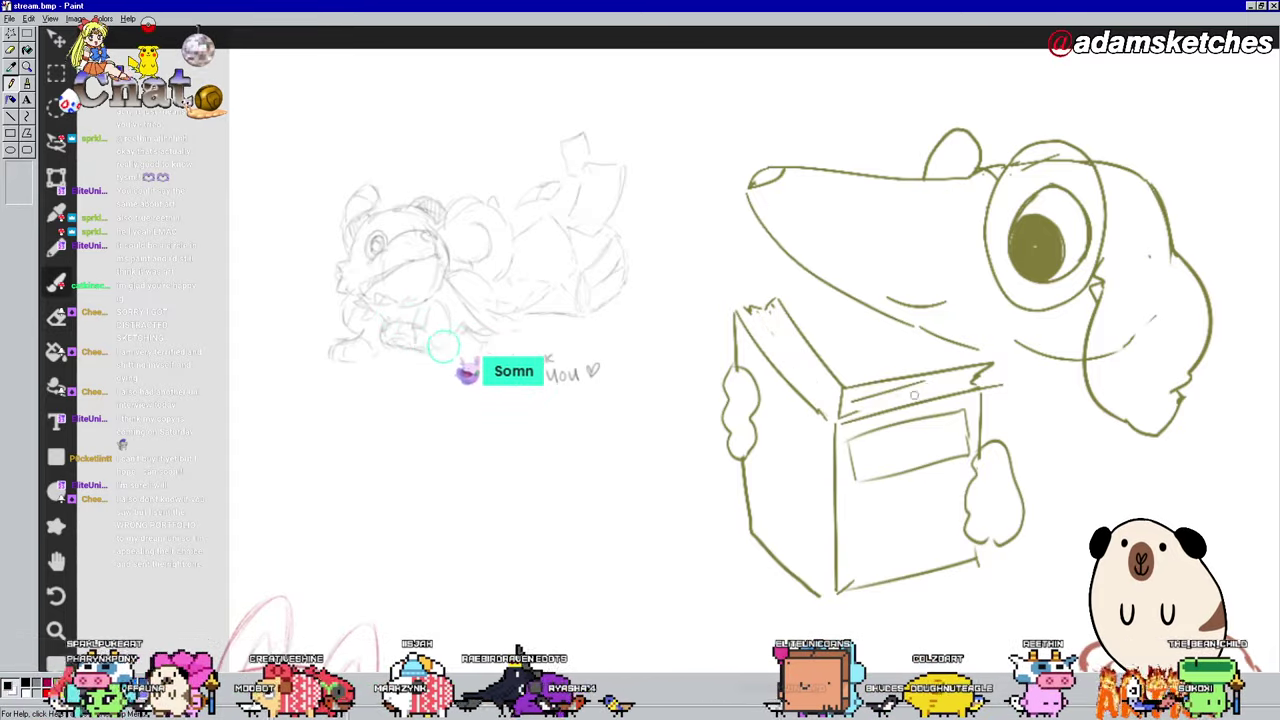
key(e)
drag(860, 396, 913, 385)
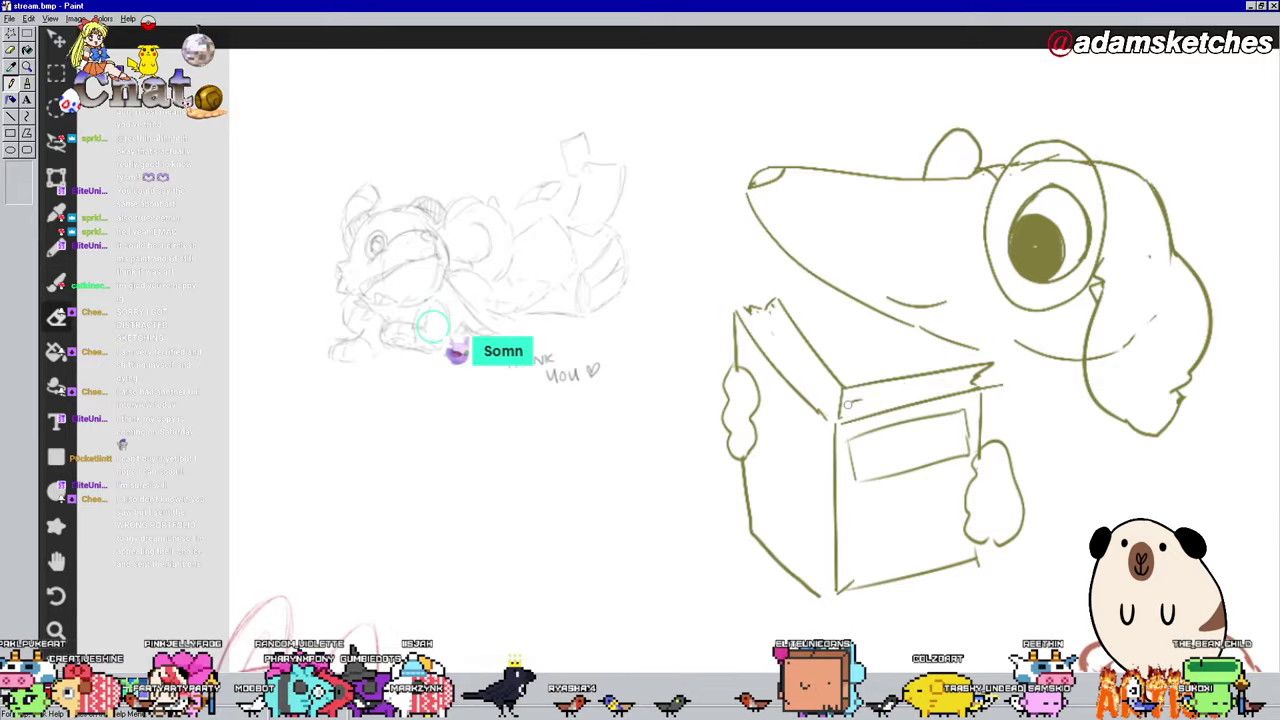
Step: Draw the neck and collar lines below the jaw and add scalloped fur tufts under the chin on both sides
key(b)
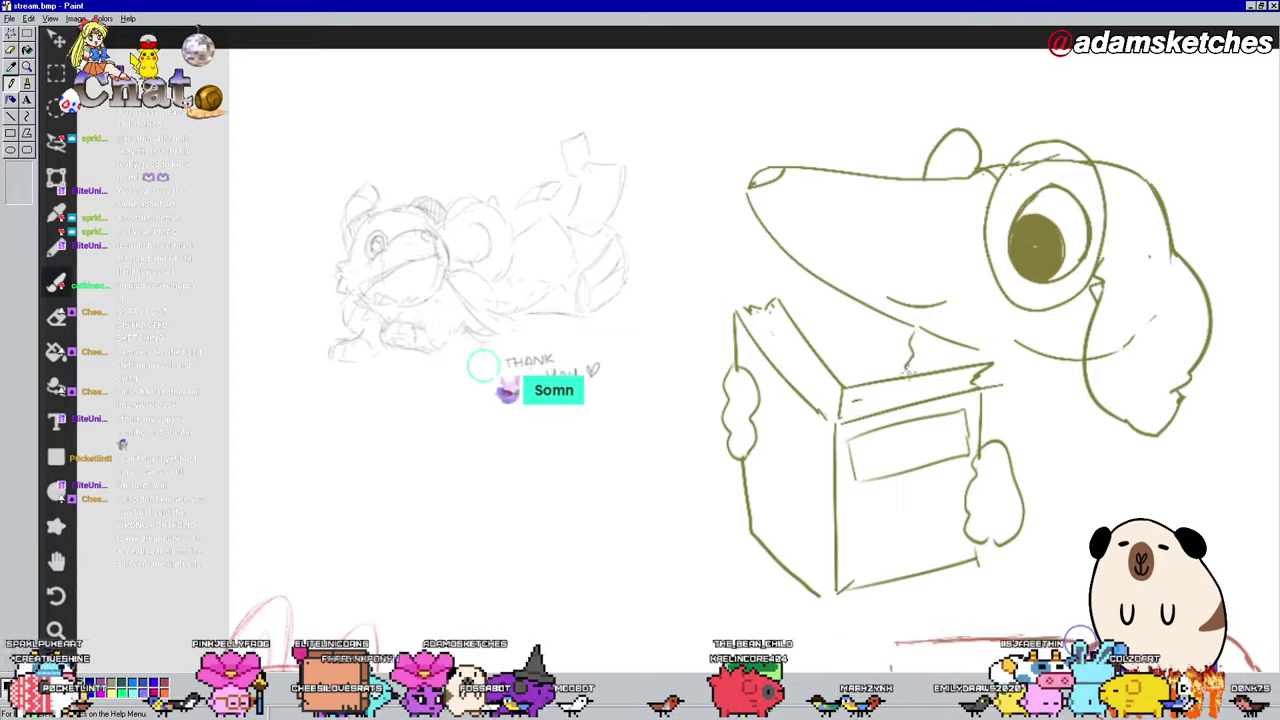
drag(913, 356, 908, 378)
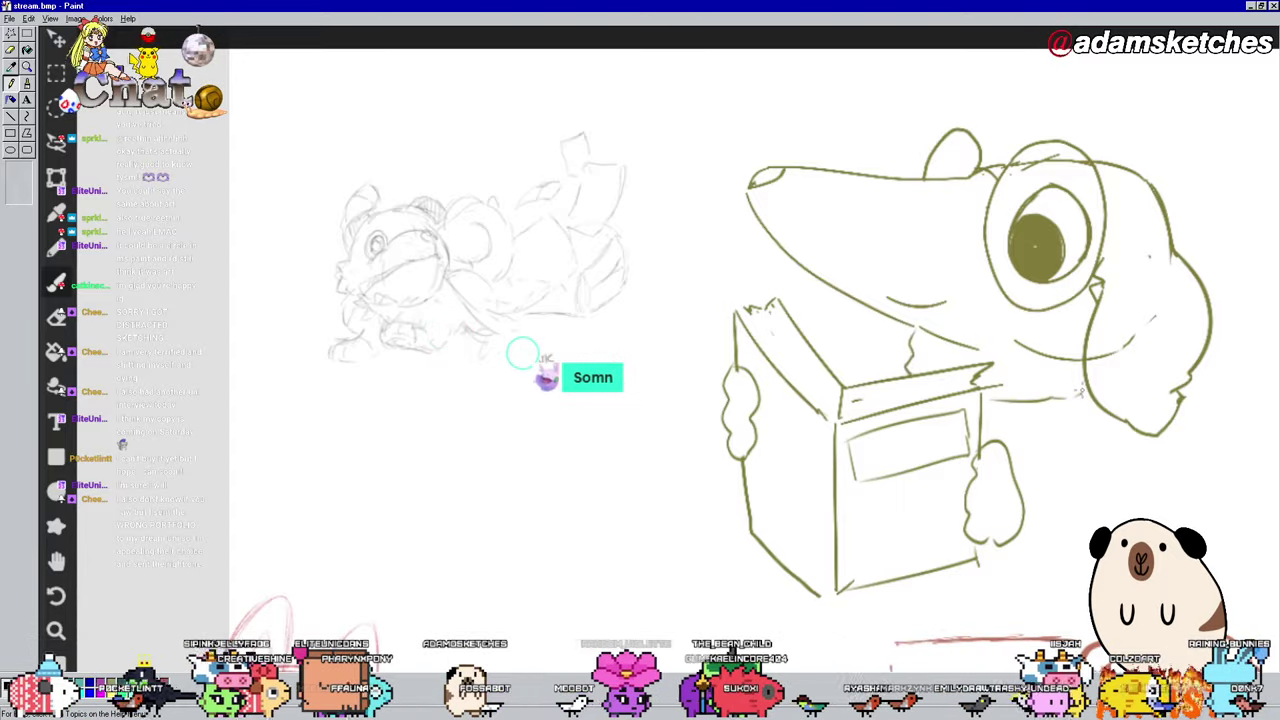
drag(992, 347, 1072, 362)
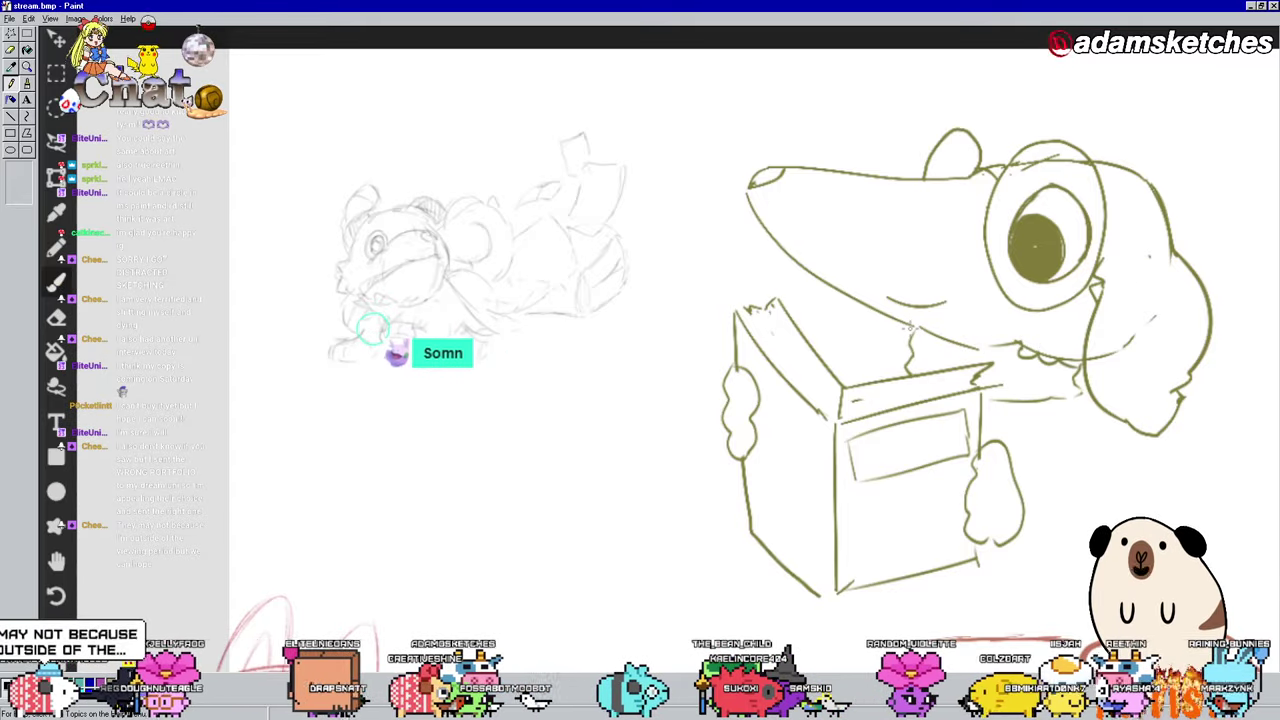
drag(925, 338, 965, 345)
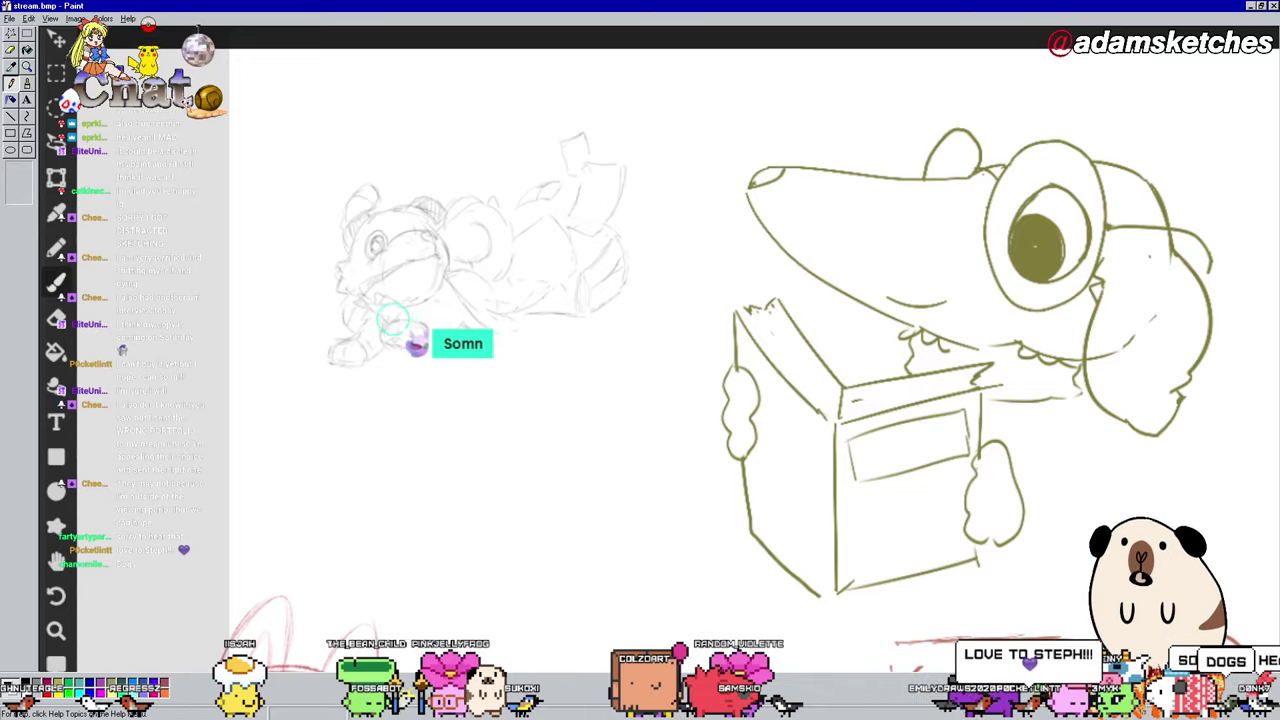
Step: Draw the curved back running down from below the ear and fill the book's top edges with fine page lines
drag(1246, 168, 1277, 156)
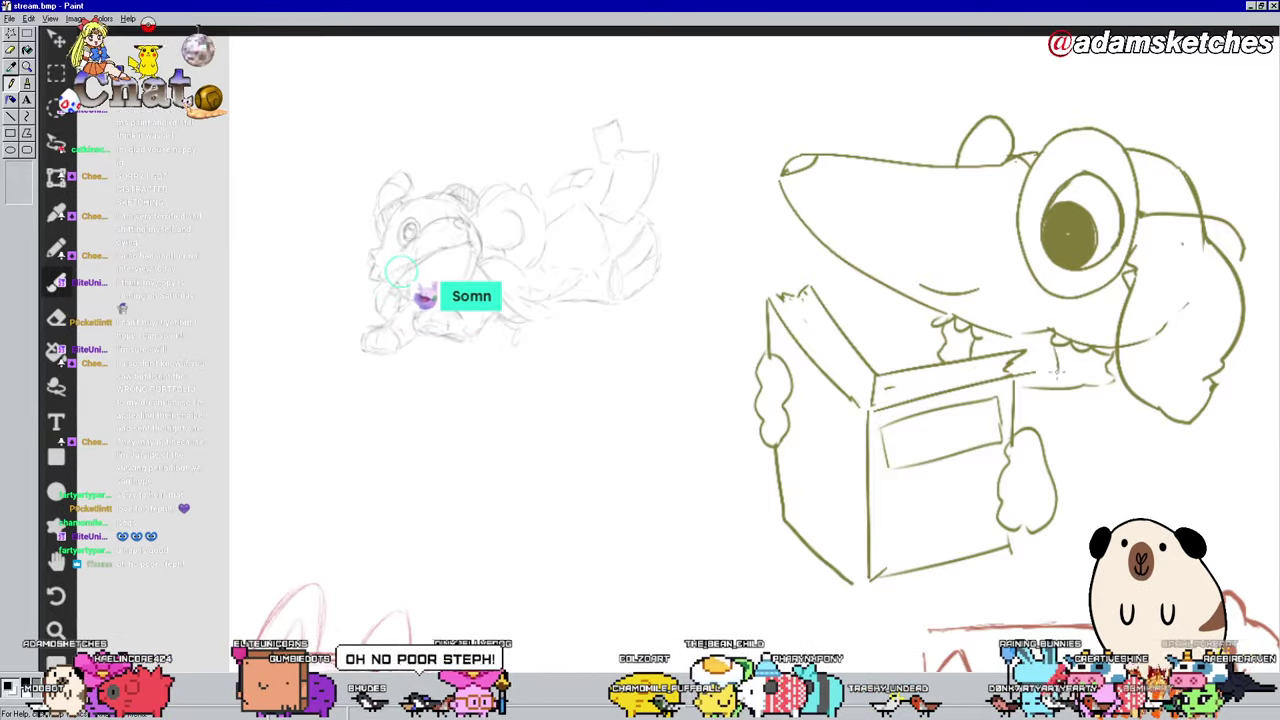
drag(1240, 327, 1212, 203)
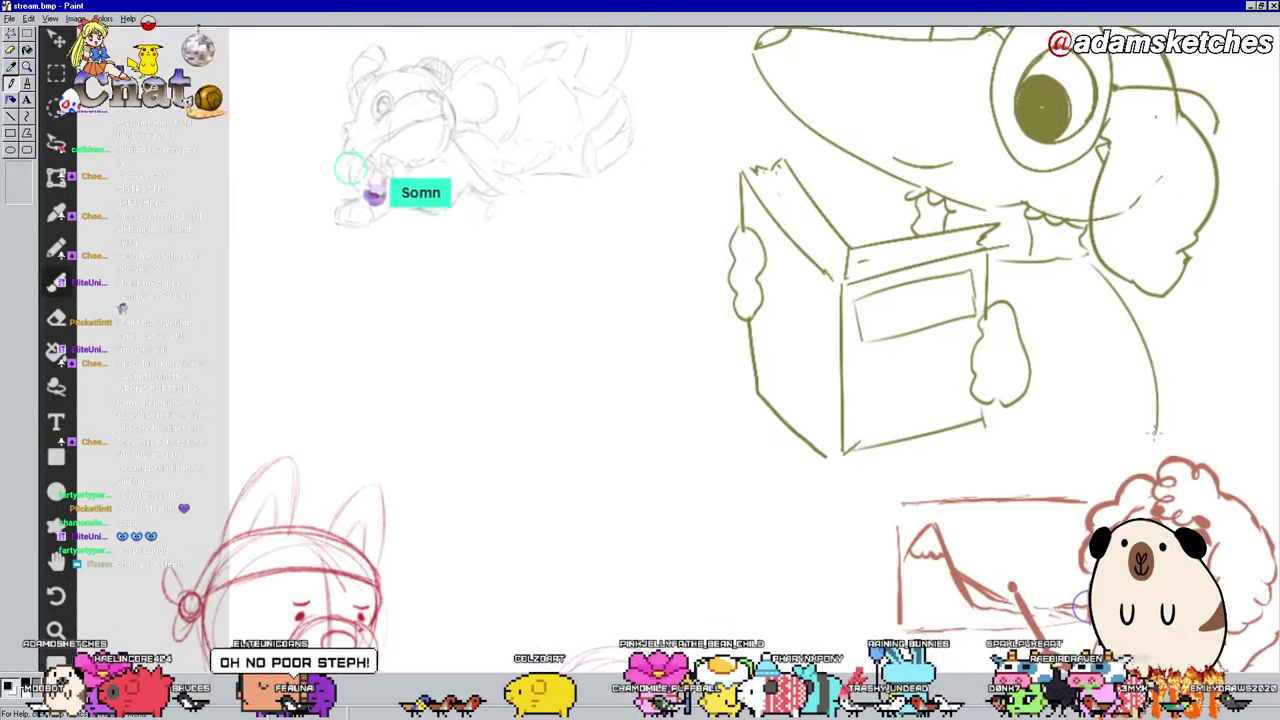
scroll(640, 340, up, 2)
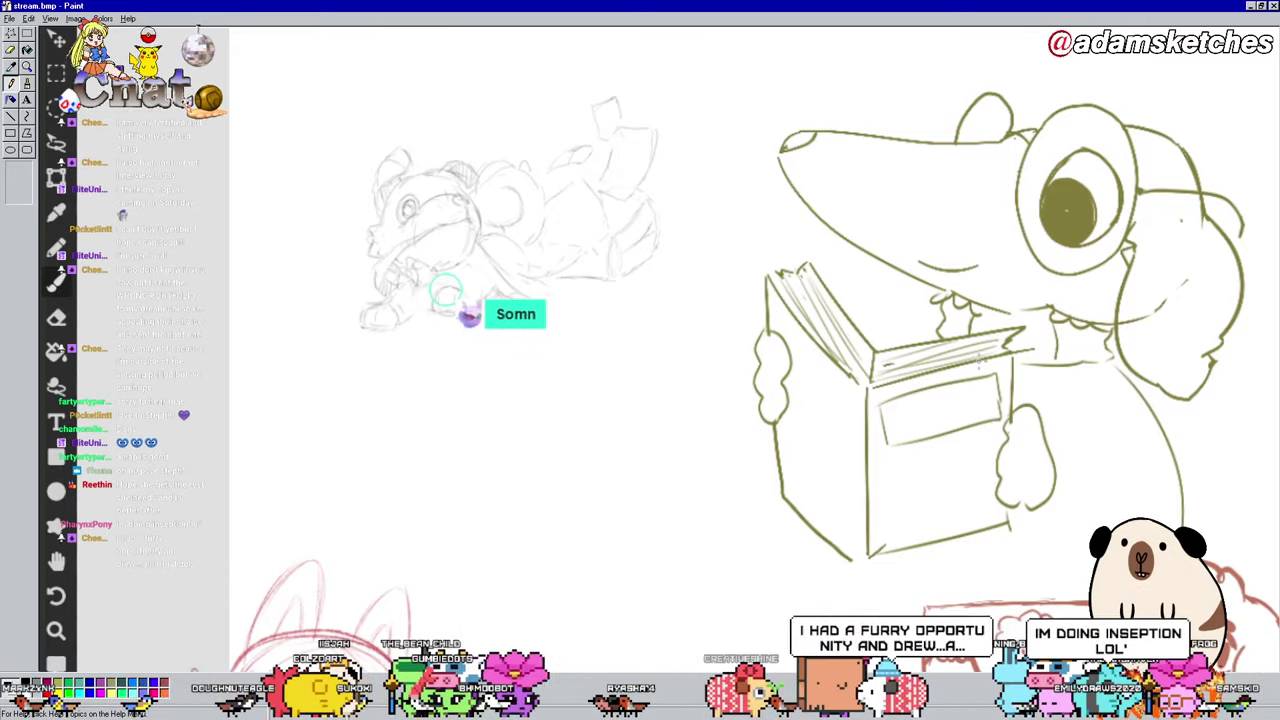
scroll(656, 335, down, 1)
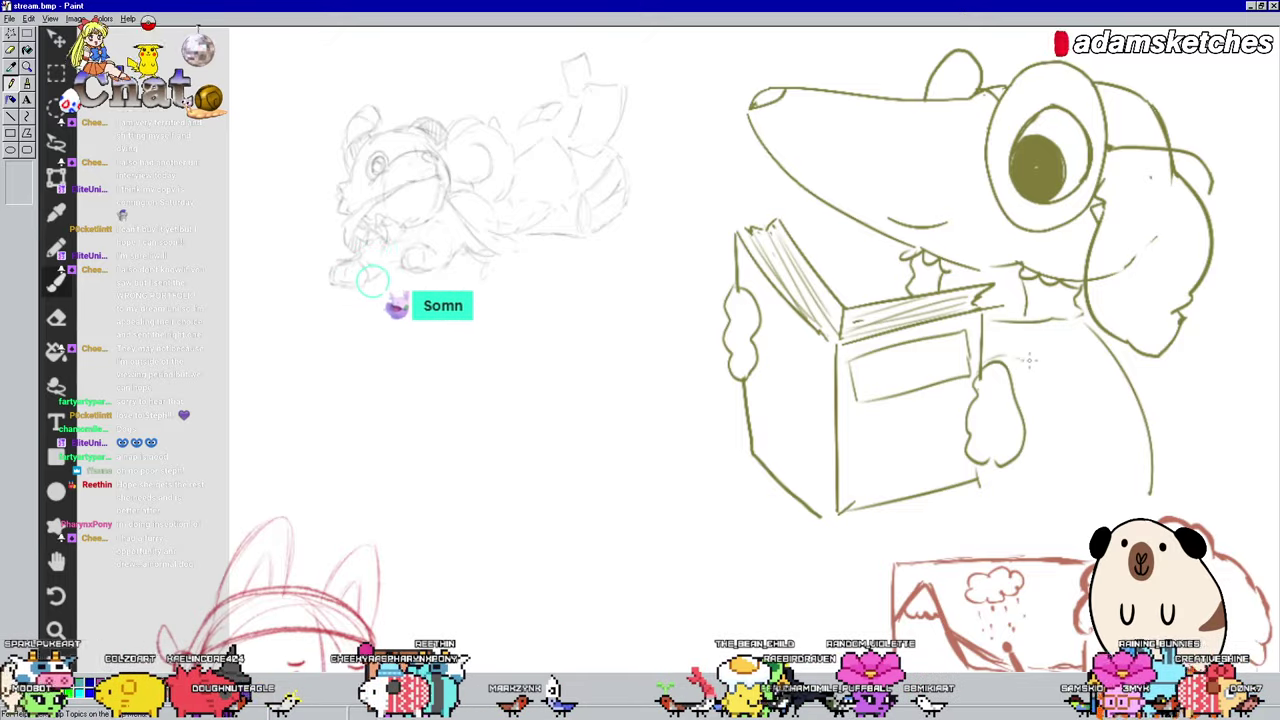
Step: Draw the bent arm curving around the near paw and sketch the bottom edge of the body behind it
drag(1022, 360, 1064, 452)
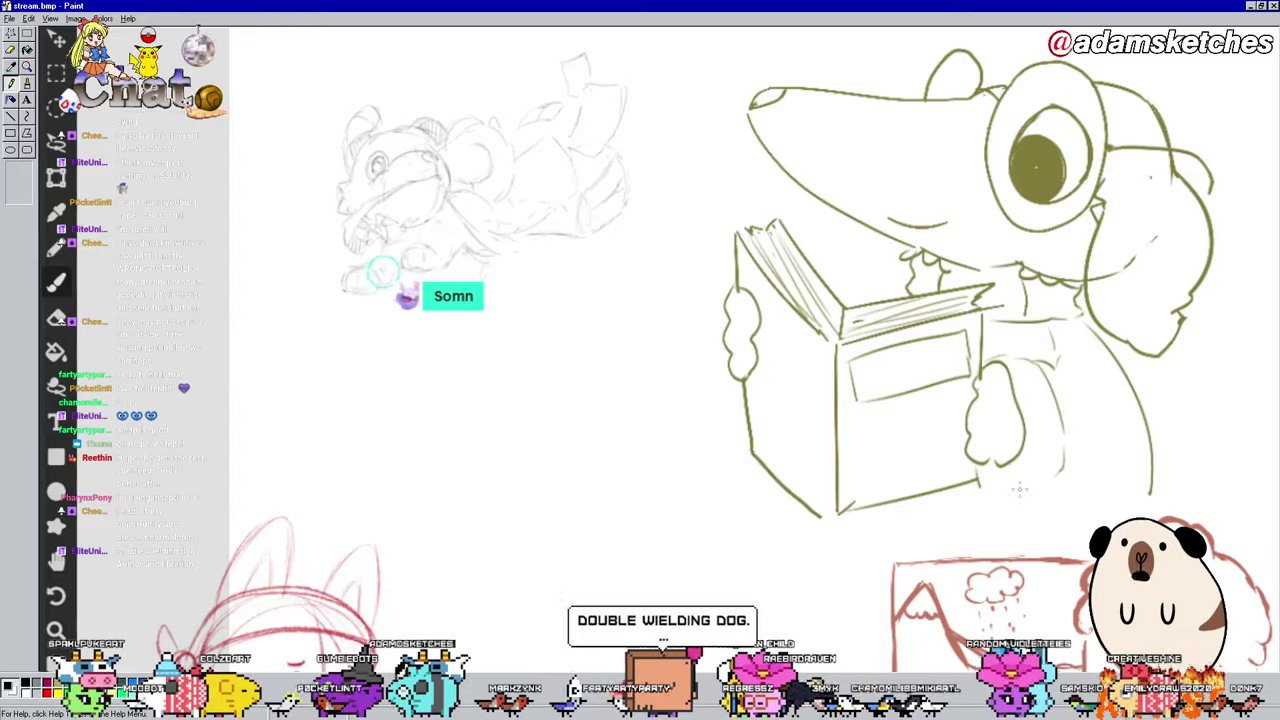
mouse_move(980, 478)
mouse_down()
mouse_move(1040, 503)
mouse_move(1124, 476)
mouse_up()
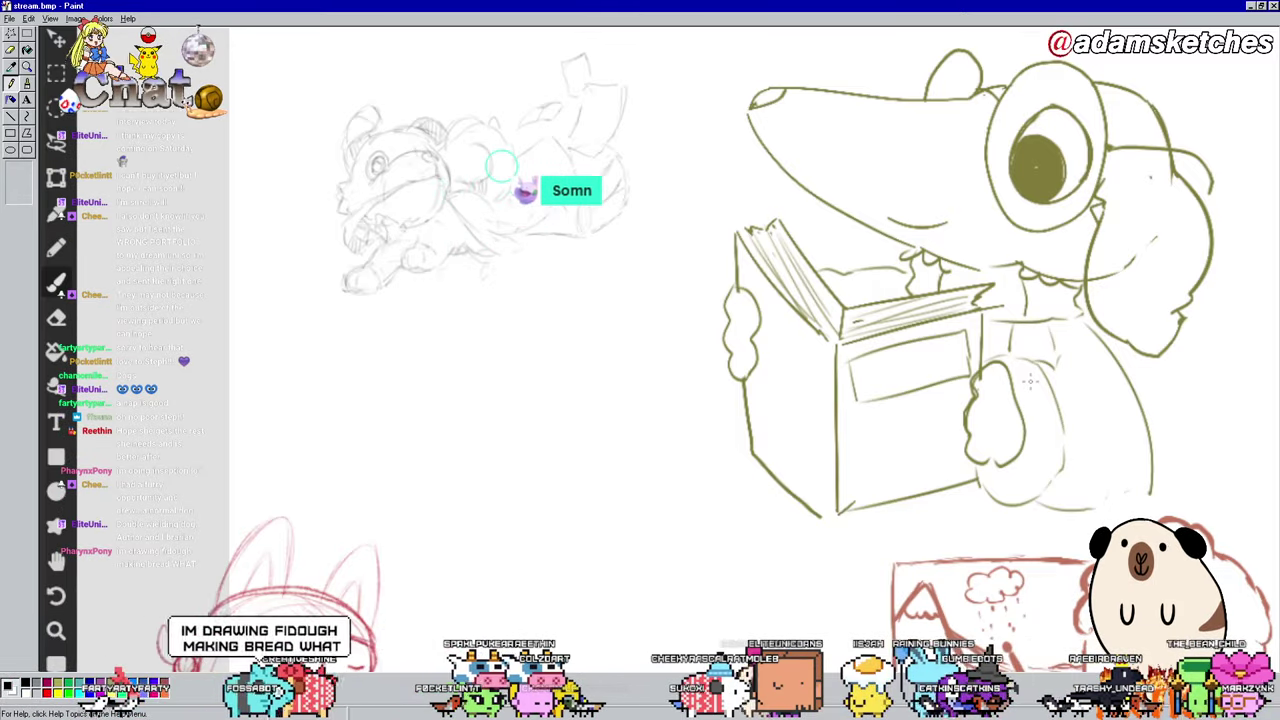
drag(1195, 158, 1078, 228)
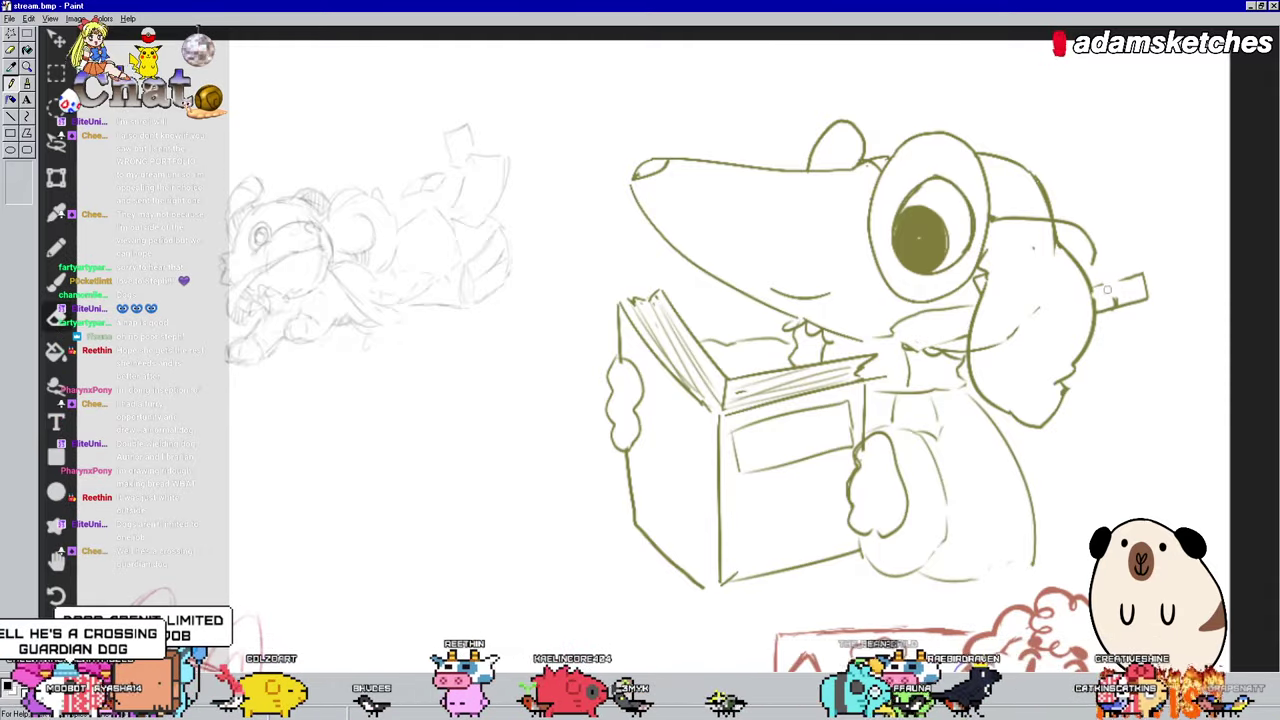
Step: Undo the pencil's squared end and redraw the pencil behind the ear with a rounded end, jagged sharpened tip and lengthwise body lines
key(ctrl+z)
key(ctrl+z)
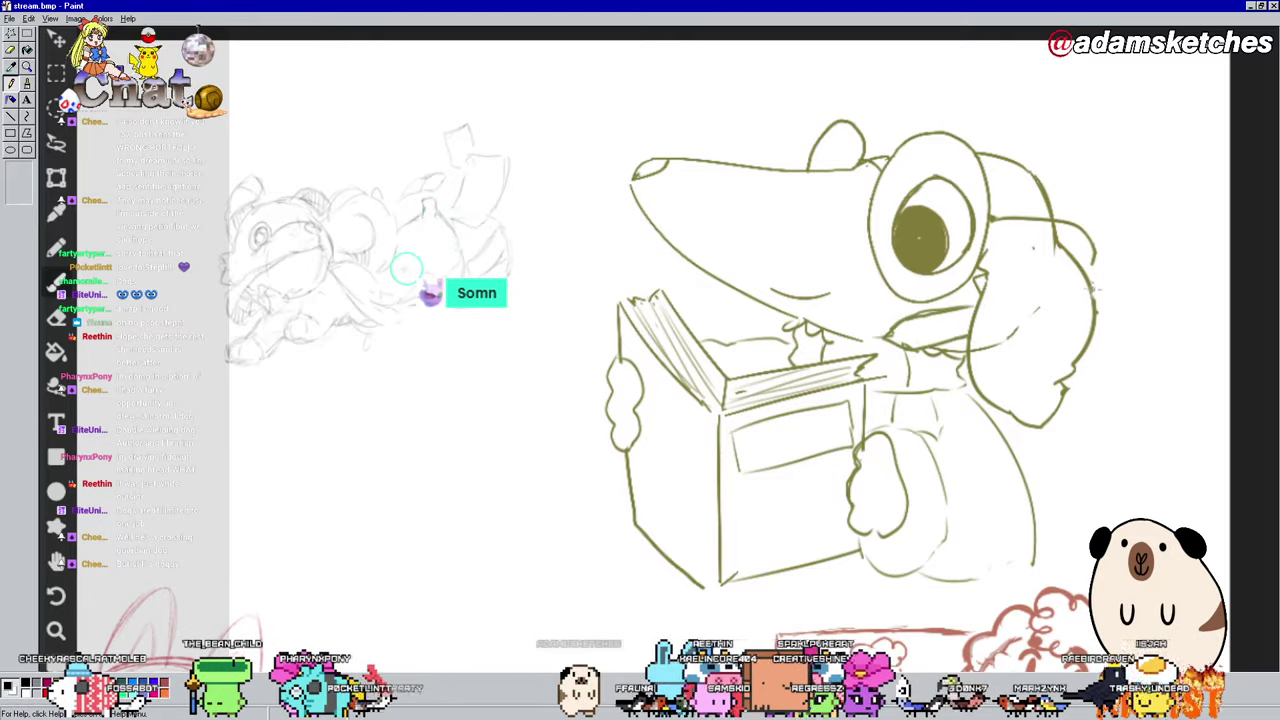
mouse_move(1098, 287)
mouse_down()
mouse_move(1127, 300)
mouse_move(1092, 310)
mouse_up()
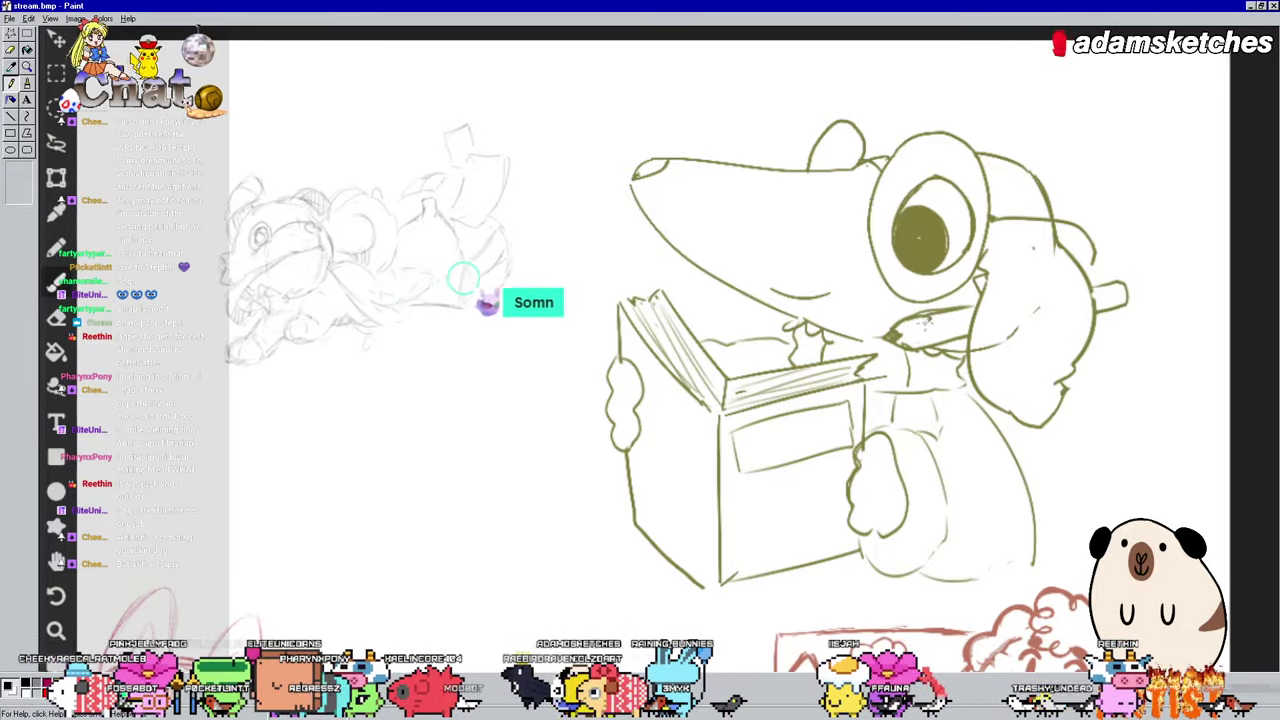
drag(895, 325, 932, 340)
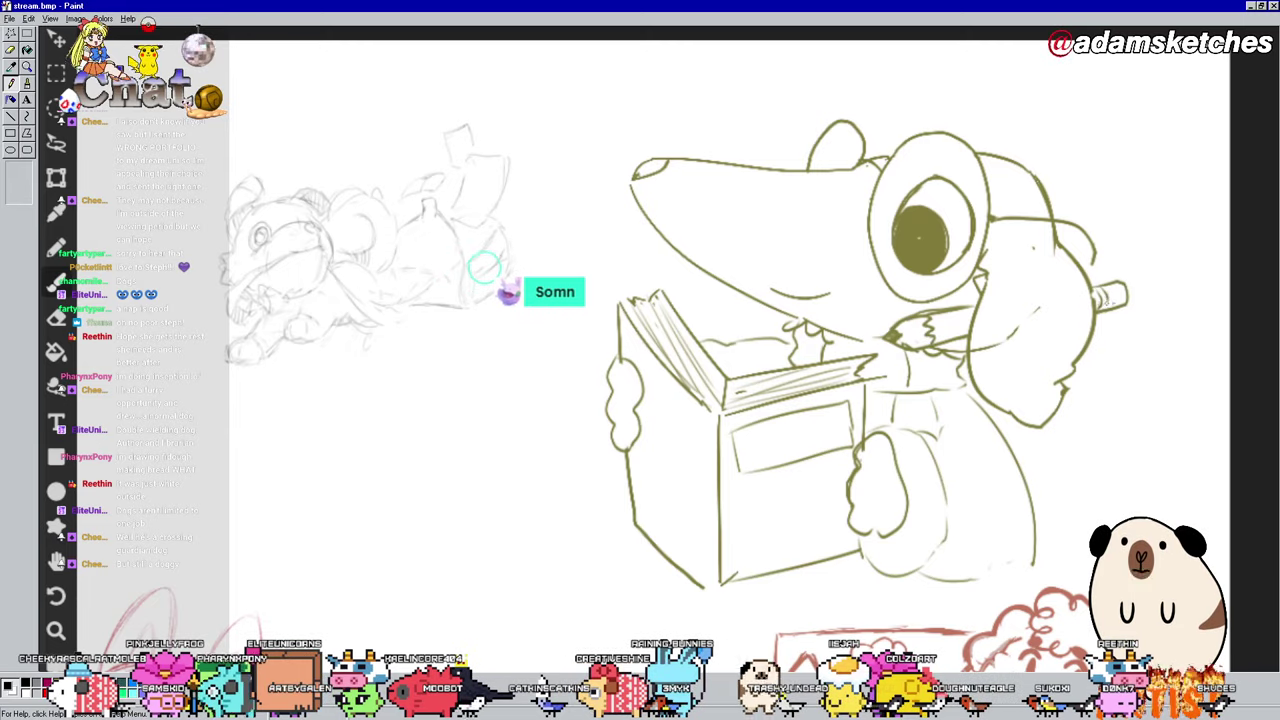
drag(1098, 300, 1108, 314)
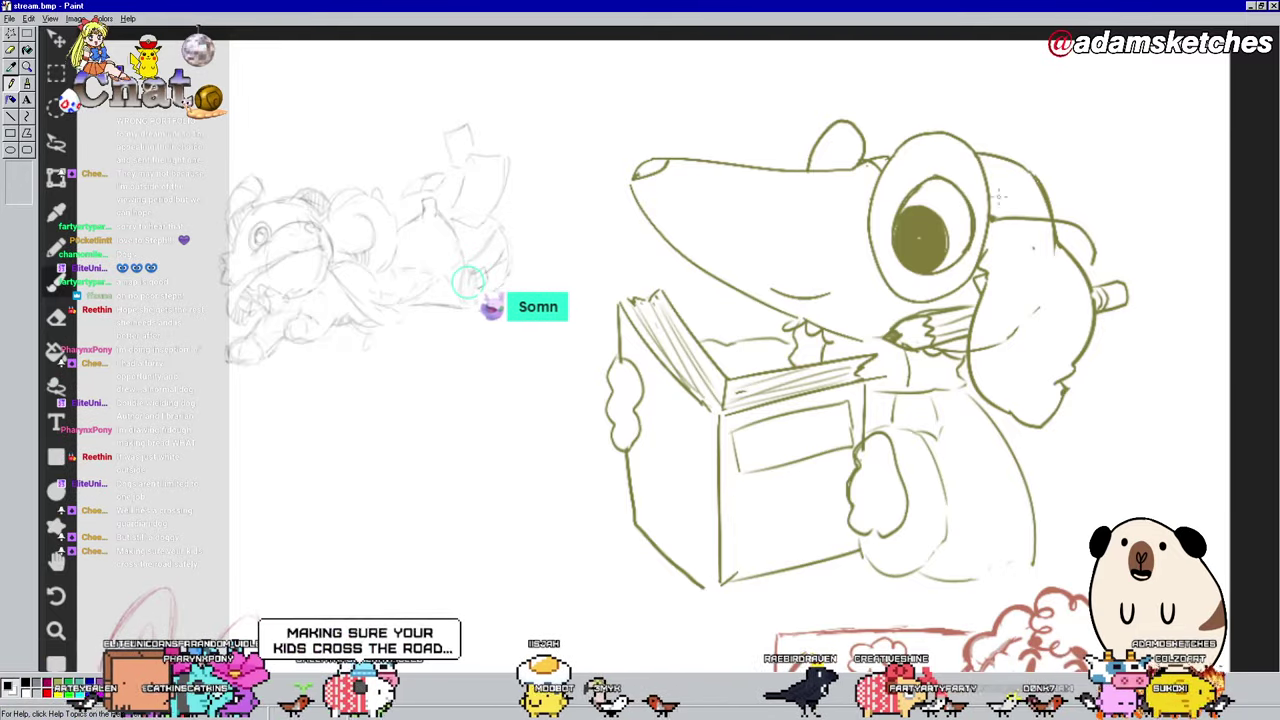
Step: Add scalloped fur tufts along the dog's side and behind the book, and erase the blank title box from the cover
drag(474, 276, 561, 265)
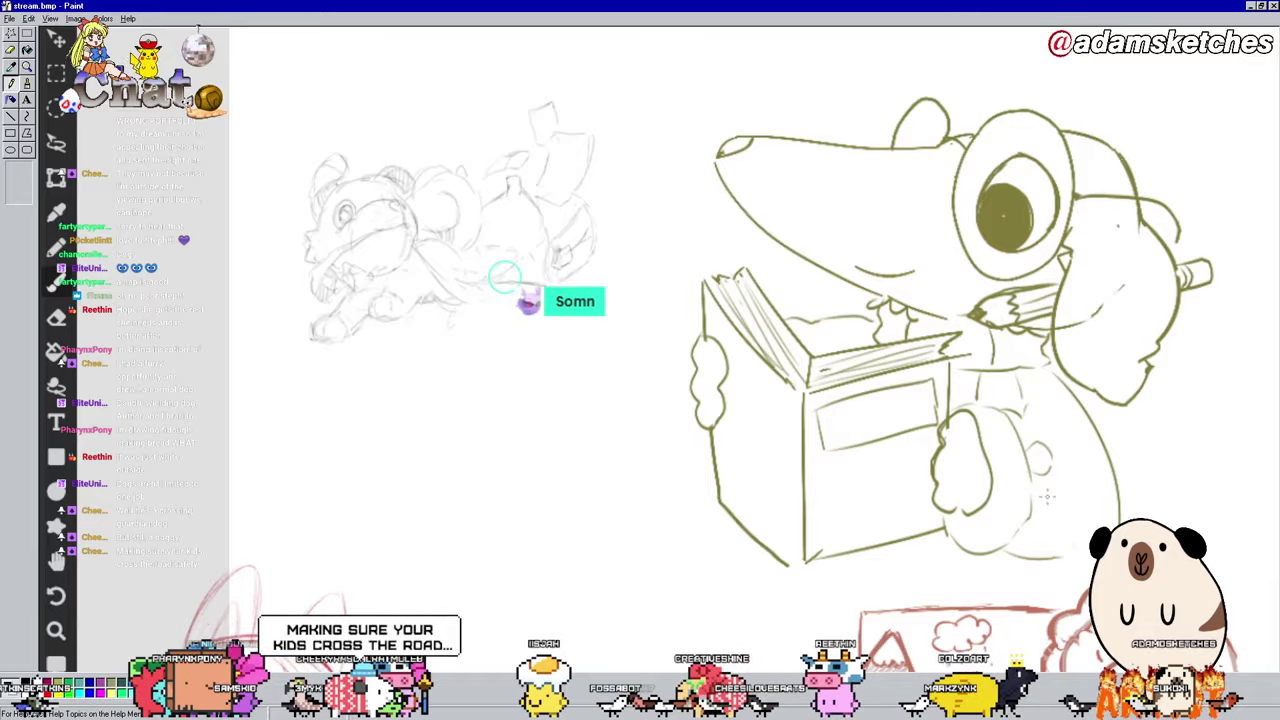
mouse_move(1057, 475)
mouse_down()
mouse_move(1053, 424)
mouse_move(1066, 434)
mouse_move(1070, 404)
mouse_move(1047, 409)
mouse_move(1065, 408)
mouse_move(1053, 382)
mouse_move(1041, 395)
mouse_move(1040, 372)
mouse_move(1112, 440)
mouse_up()
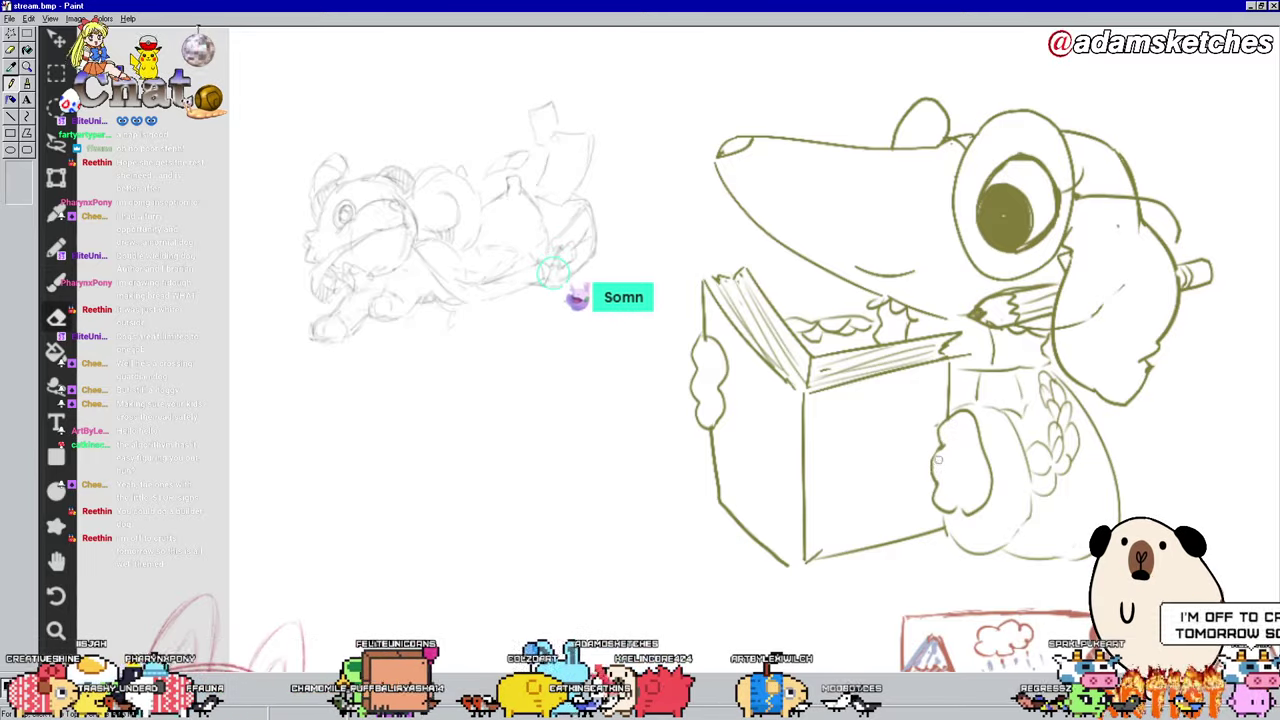
Step: Letter "HOW TO DRAW" in outlined capitals on two lines across the upper front cover, following the book's slant
key(b)
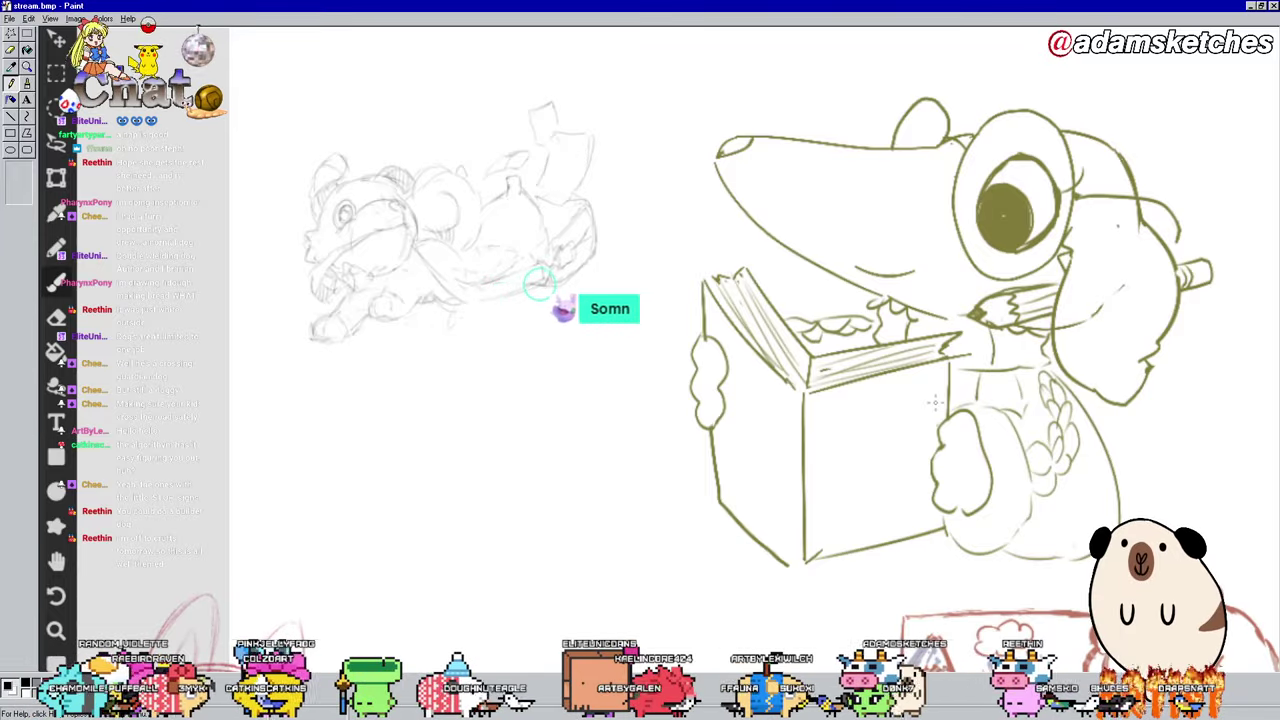
scroll(935, 403, up, 2)
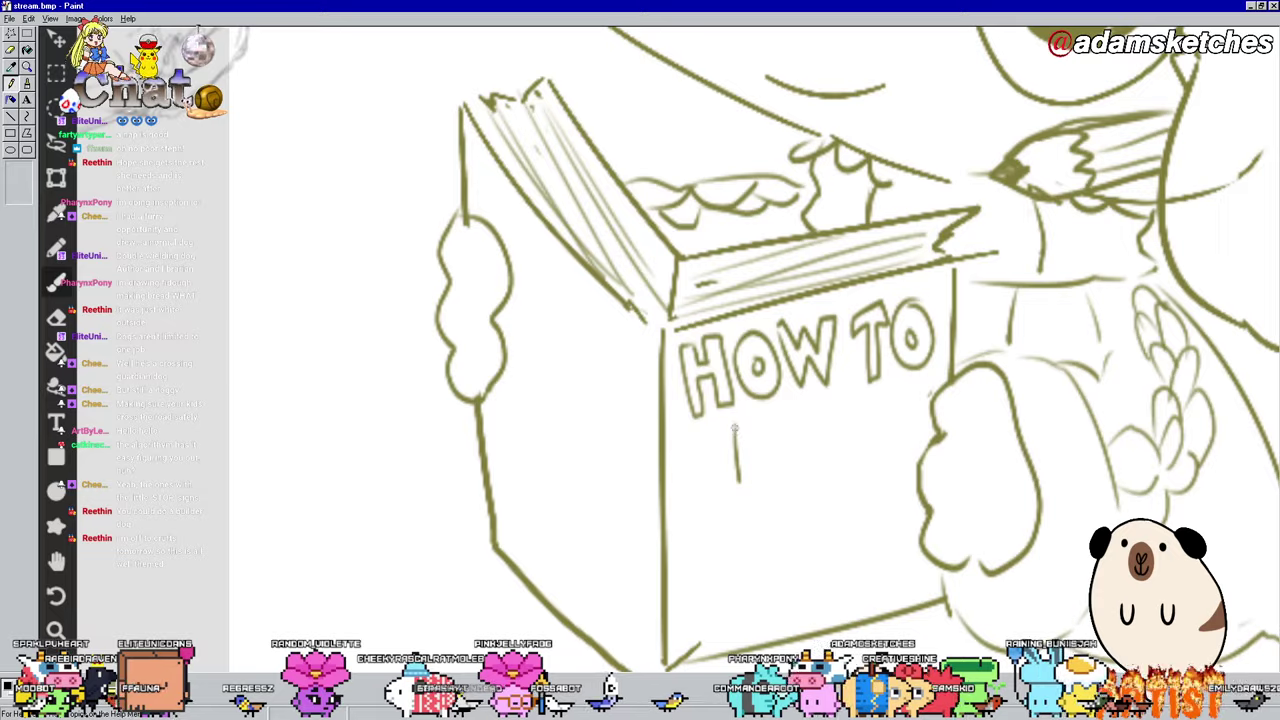
mouse_move(737, 418)
mouse_down()
mouse_move(773, 437)
mouse_move(763, 478)
mouse_move(743, 472)
mouse_move(807, 413)
mouse_move(824, 468)
mouse_up()
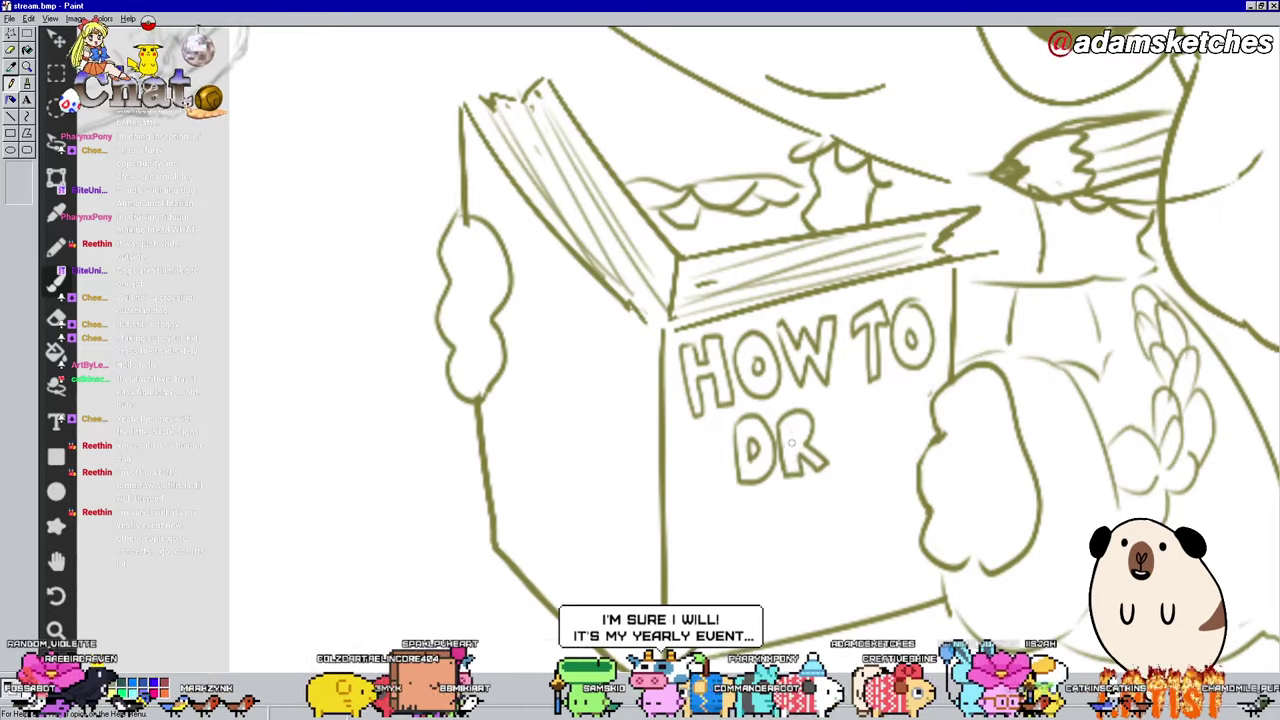
mouse_move(792, 428)
mouse_down()
mouse_move(829, 461)
mouse_move(845, 404)
mouse_move(868, 462)
mouse_move(840, 448)
mouse_move(828, 467)
mouse_up()
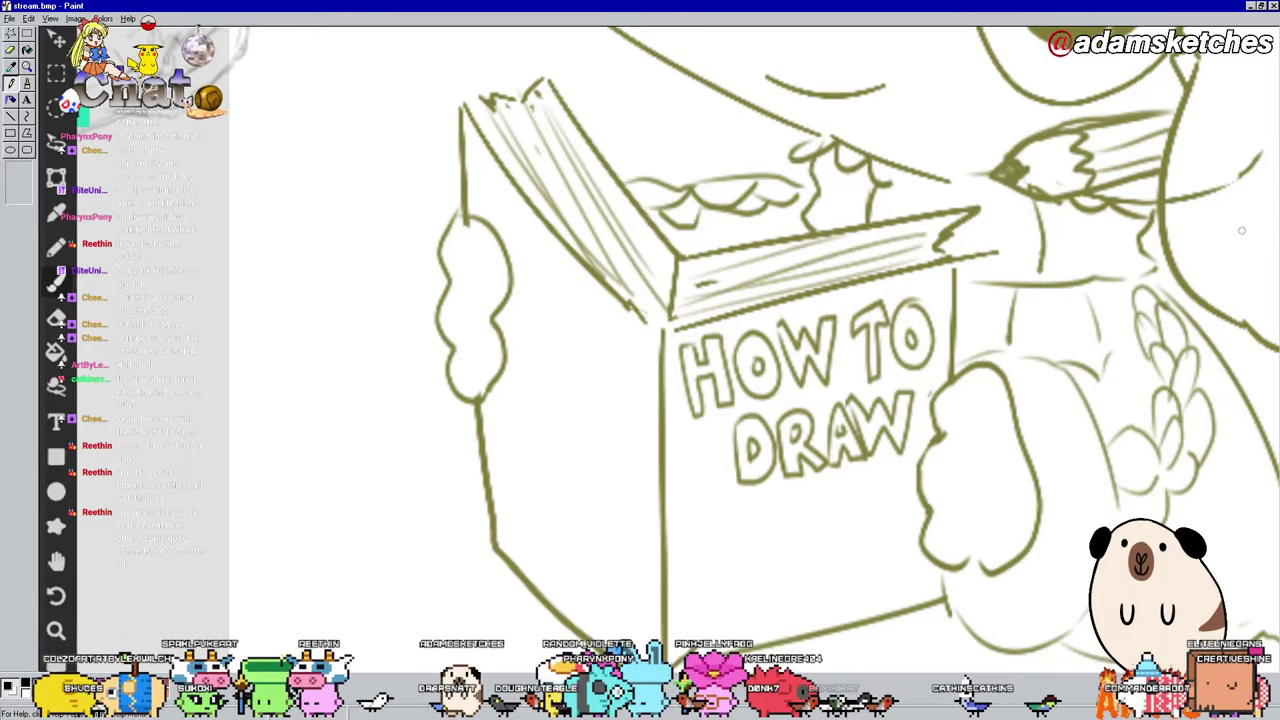
Step: Undo the two small faces below the title, join the book's bottom corner and reinforce the front cover's lower edge
drag(191, 155, 371, 200)
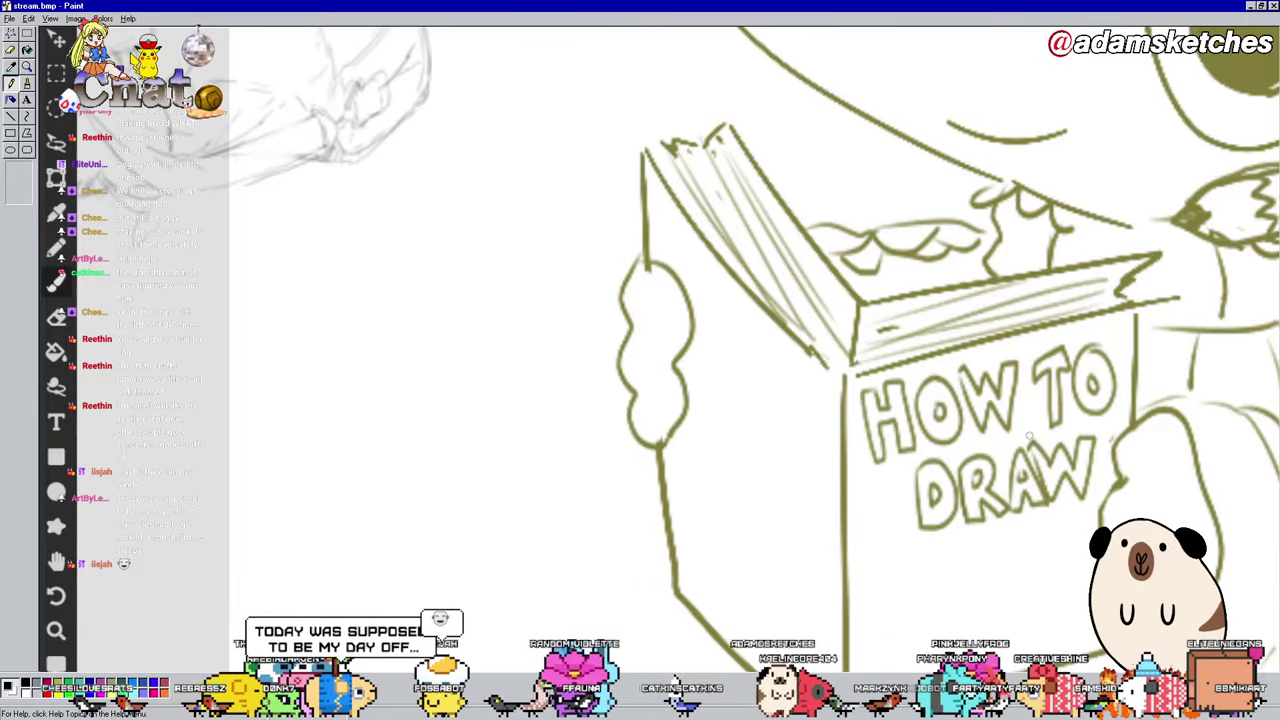
scroll(1030, 436, down, 5)
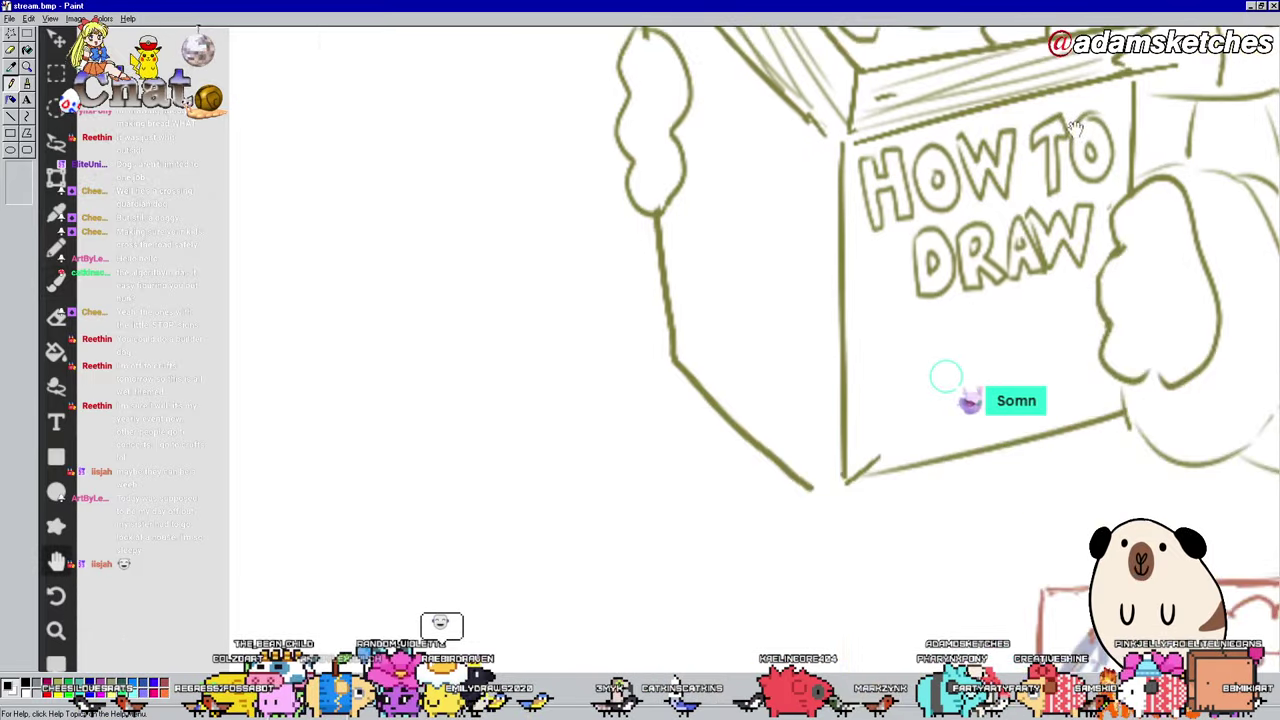
scroll(1049, 374, up, 1)
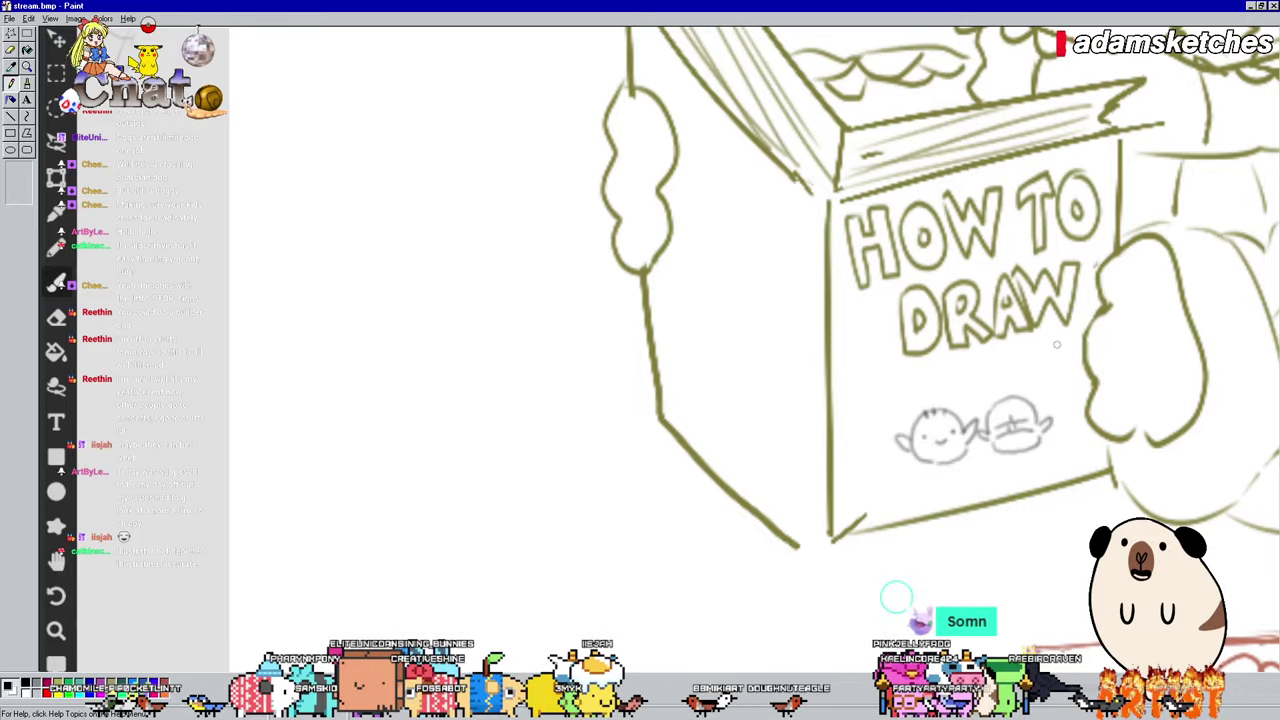
key(ctrl+z)
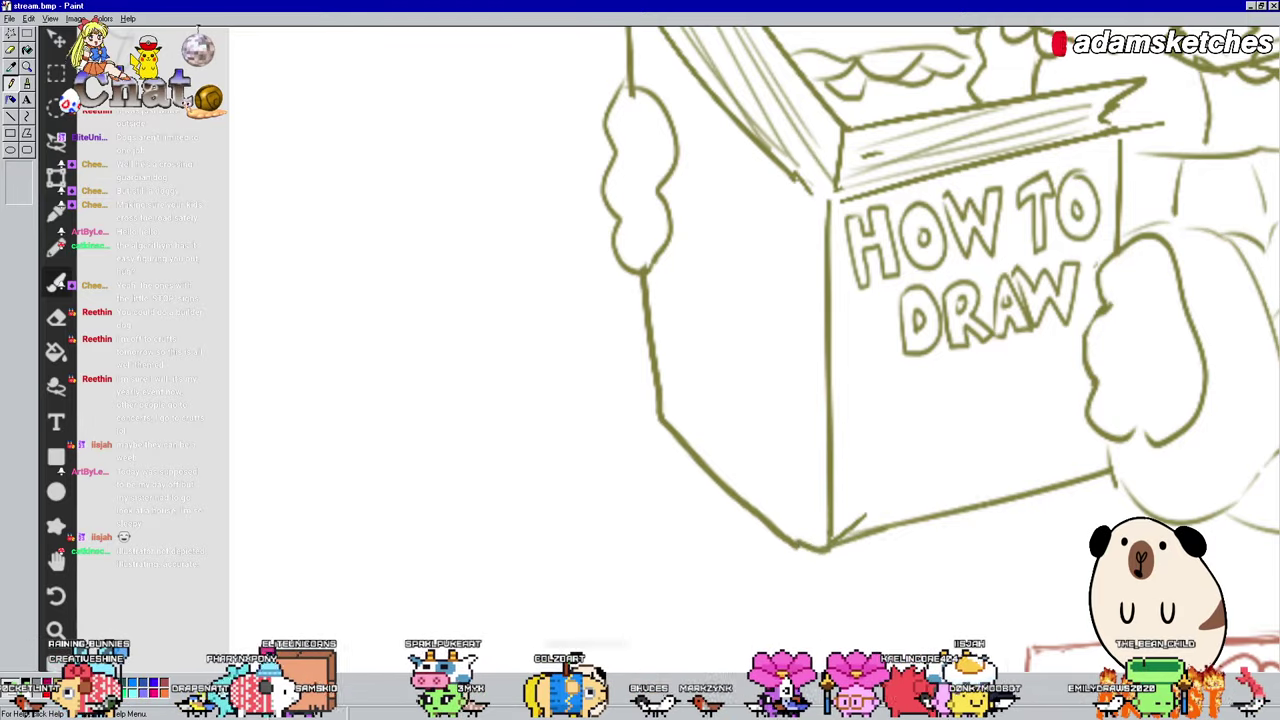
mouse_move(814, 550)
mouse_down()
mouse_move(966, 508)
mouse_move(956, 520)
mouse_up()
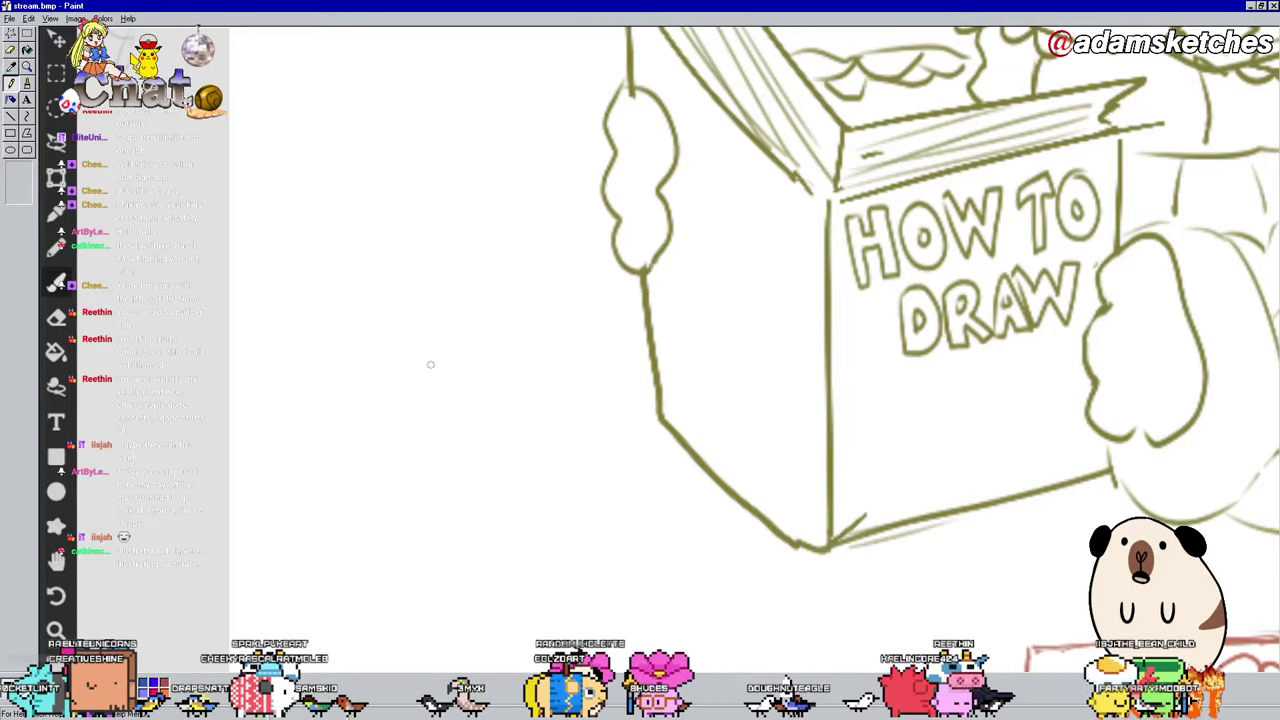
drag(432, 354, 430, 432)
mouse_move(502, 390)
mouse_down()
mouse_move(542, 354)
mouse_move(546, 420)
mouse_up()
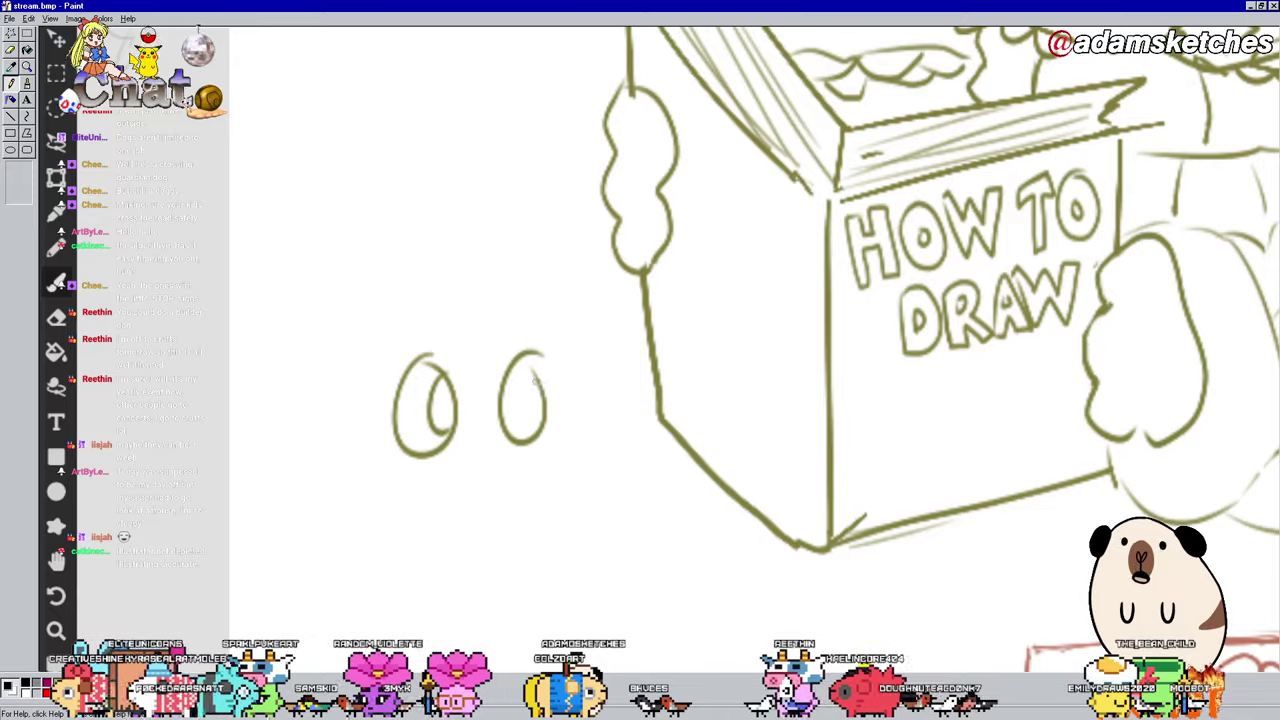
drag(534, 372, 558, 428)
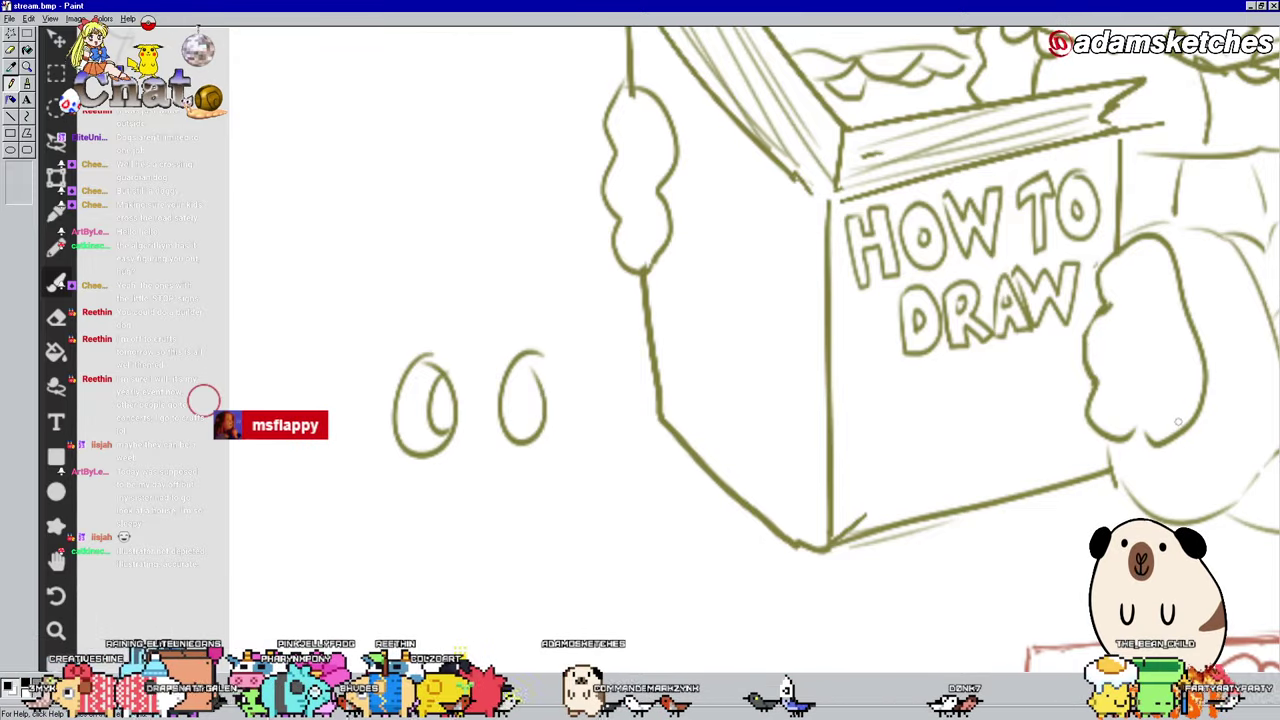
key(ctrl+z)
key(ctrl+z)
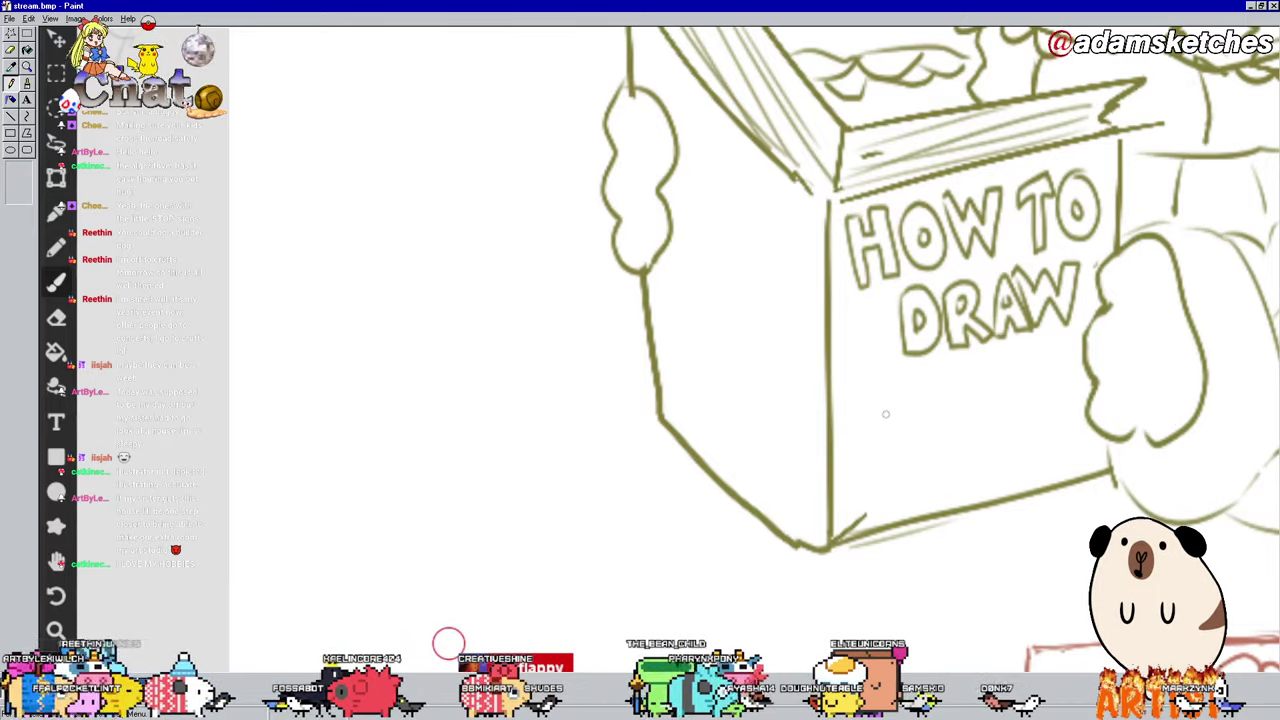
Step: Letter "MANGA" in outlined capitals beneath "DRAW" and add a small flower ornament on each side of "DRAW"
mouse_move(878, 420)
mouse_down()
mouse_move(872, 380)
mouse_move(917, 372)
mouse_move(930, 421)
mouse_move(886, 430)
mouse_move(944, 360)
mouse_move(974, 406)
mouse_move(964, 394)
mouse_up()
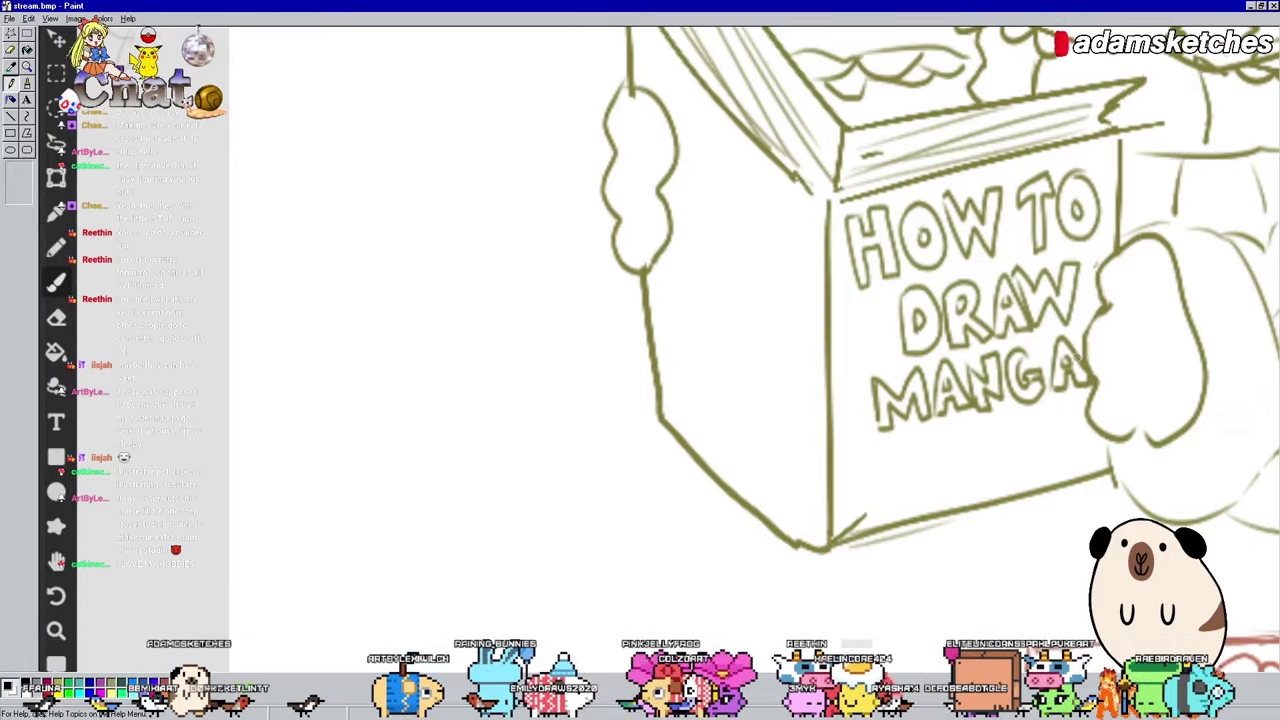
mouse_move(873, 330)
mouse_down()
mouse_move(877, 299)
mouse_move(875, 327)
mouse_move(850, 342)
mouse_move(894, 335)
mouse_up()
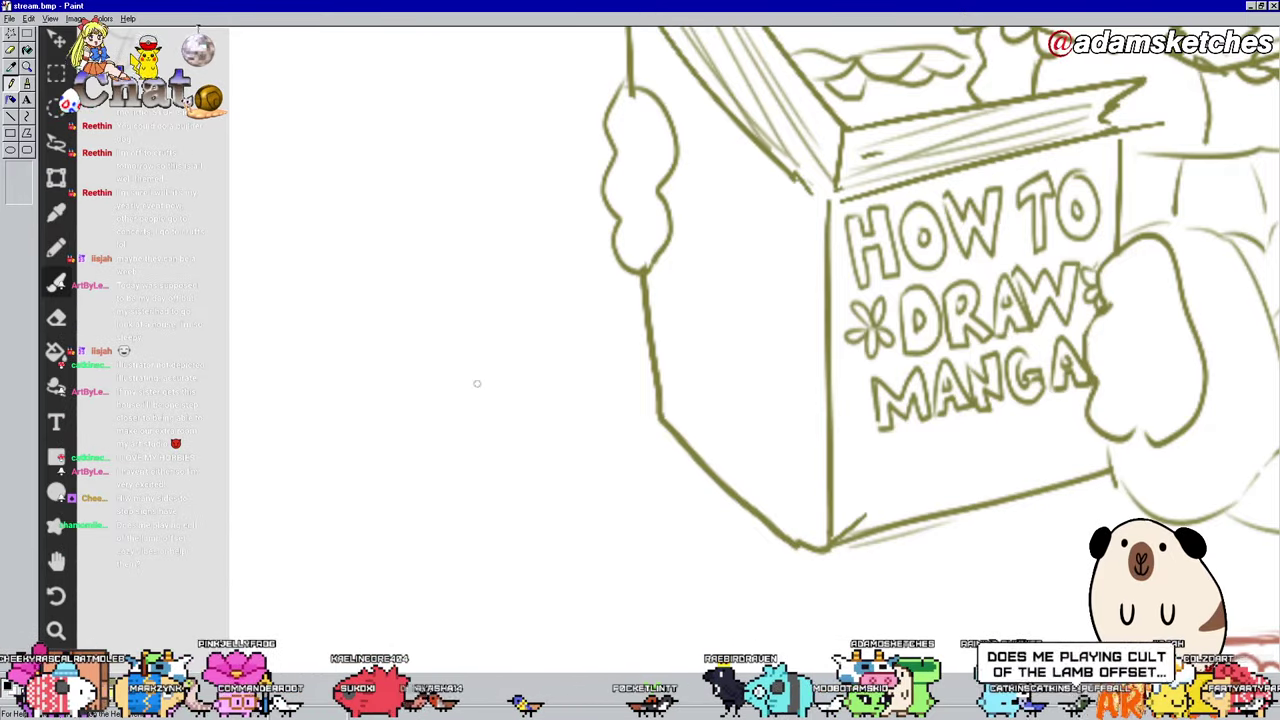
mouse_move(505, 383)
mouse_down()
mouse_move(420, 410)
mouse_move(395, 448)
mouse_move(400, 532)
mouse_move(446, 580)
mouse_move(520, 580)
mouse_up()
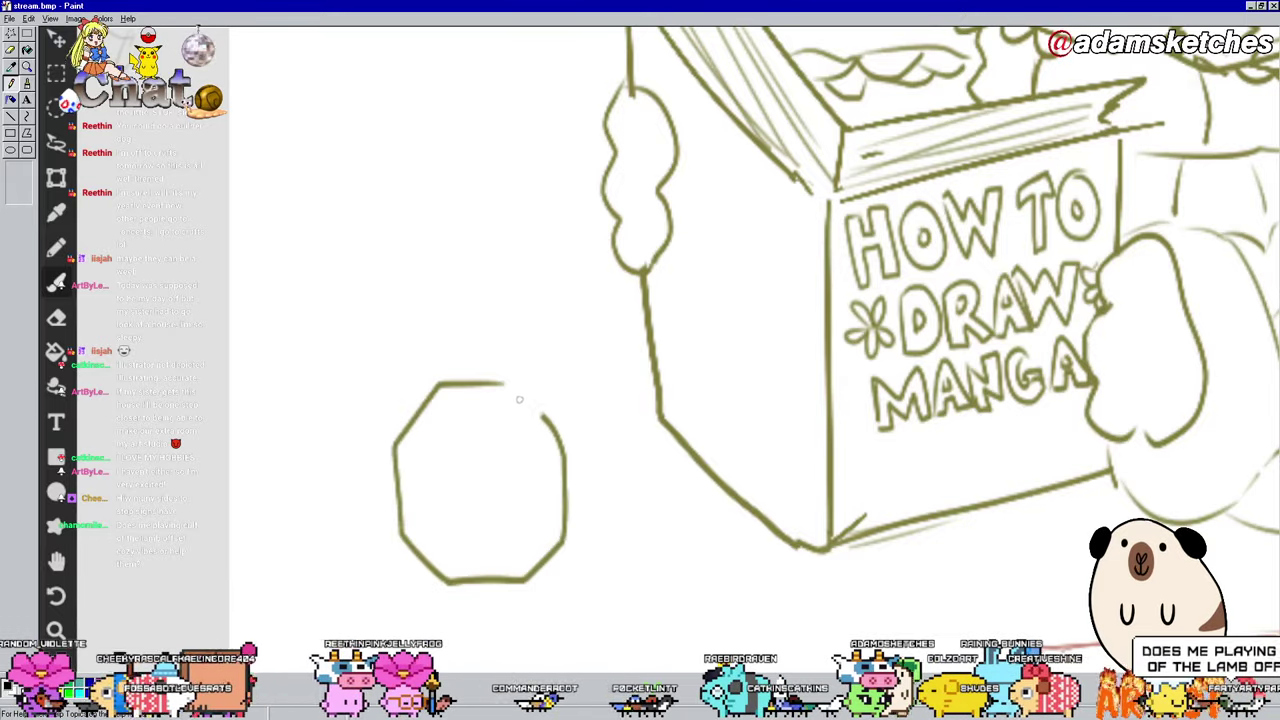
drag(519, 399, 506, 390)
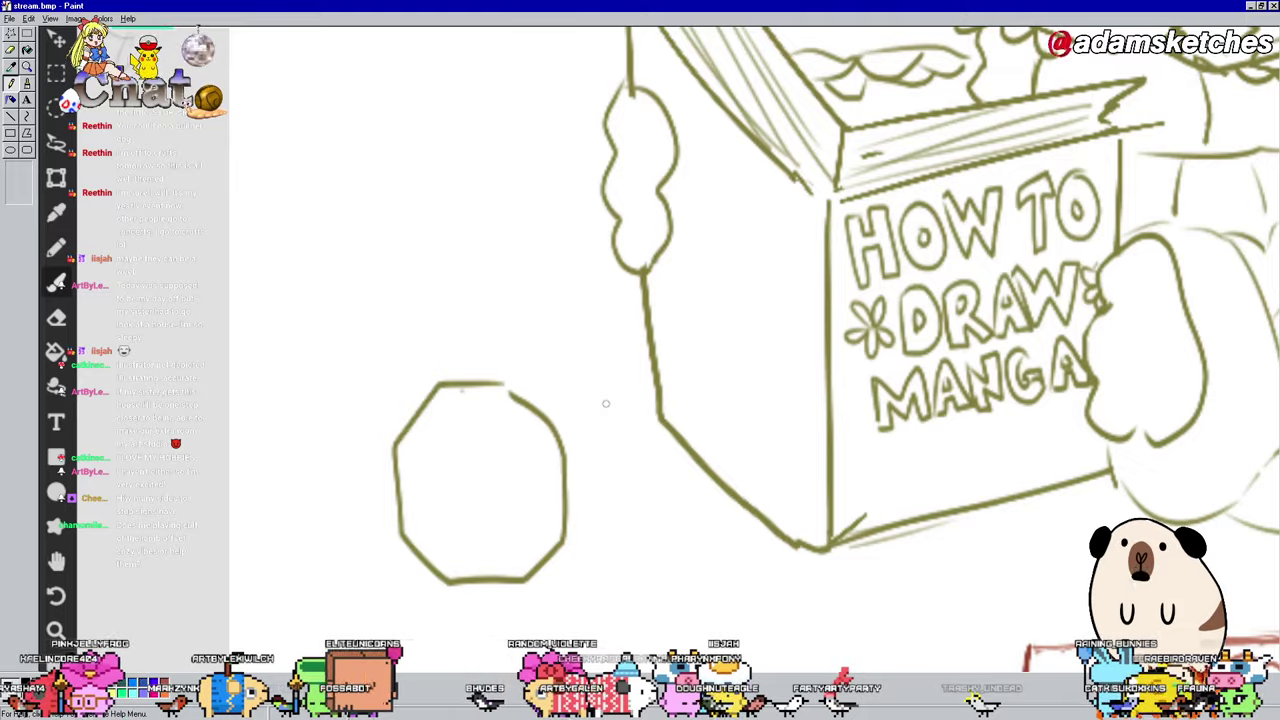
key(ctrl+z)
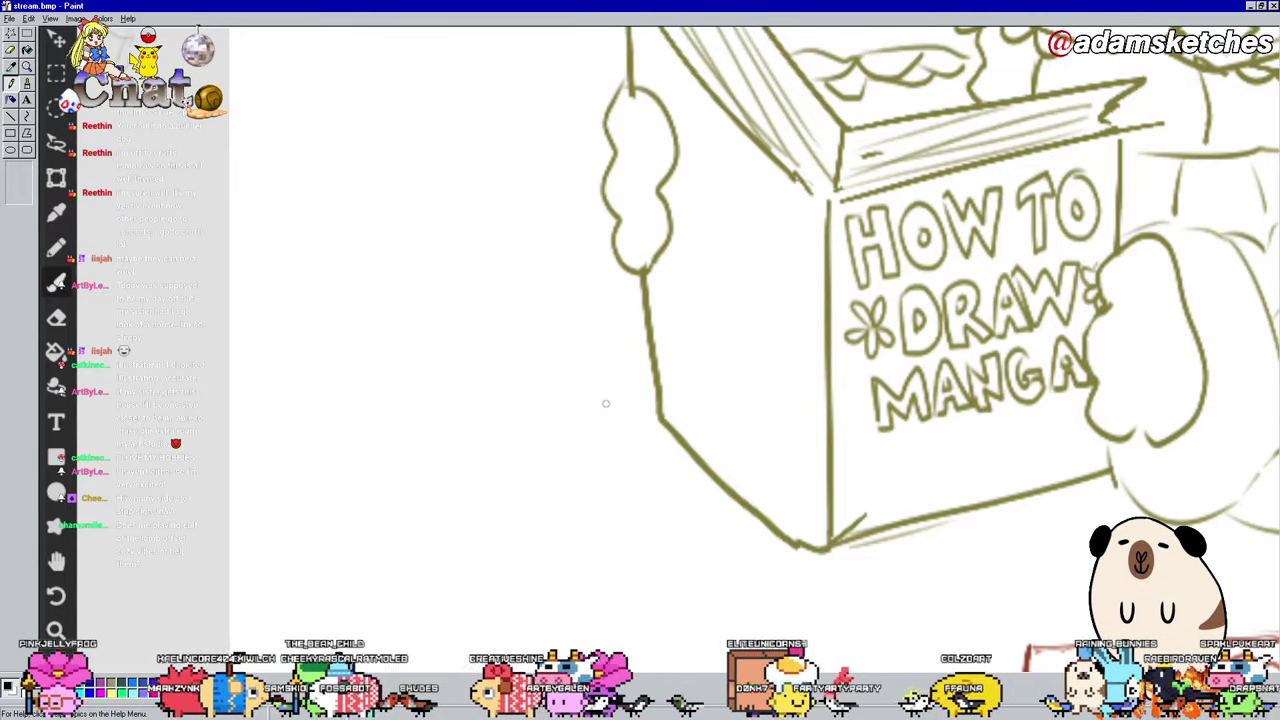
Step: Sketch a small smiling manga character with spiky hair, raised hand and pencil below the title, plus short text lines beside it
key(space)
mouse_move(700, 400)
mouse_down()
mouse_move(665, 275)
mouse_move(756, 277)
mouse_up()
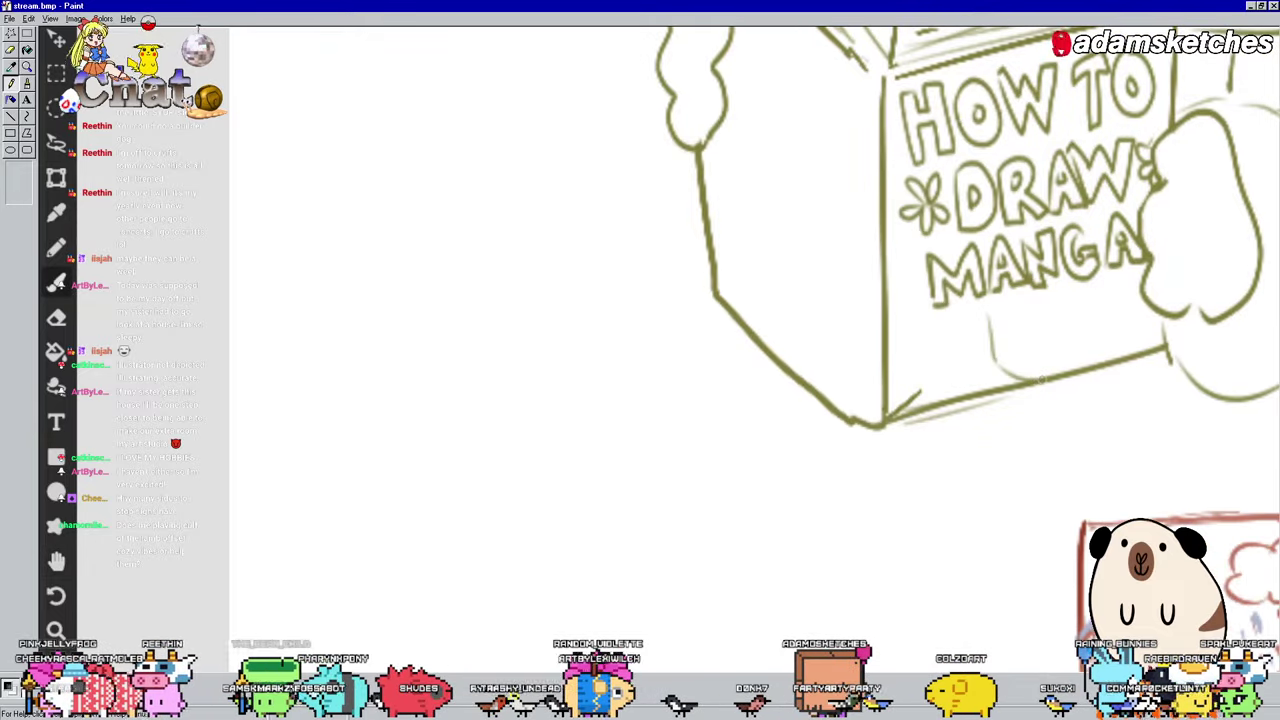
drag(1073, 350, 1075, 316)
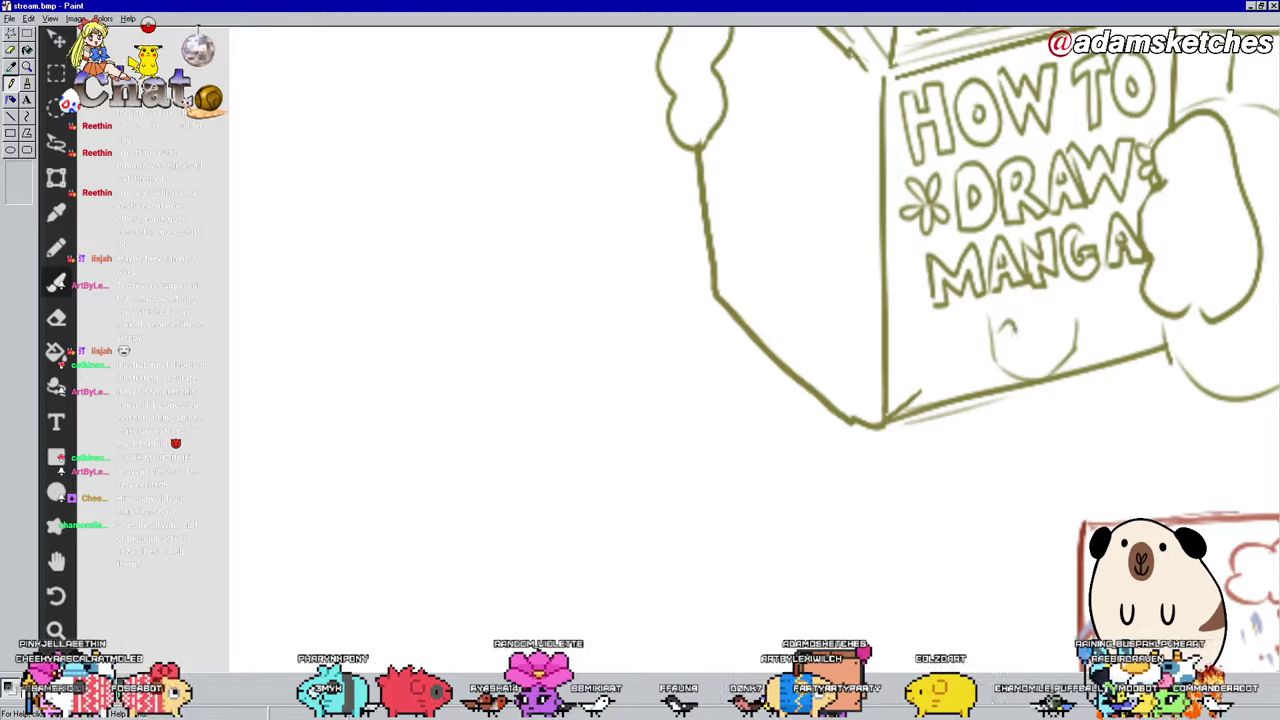
drag(1008, 340, 1016, 330)
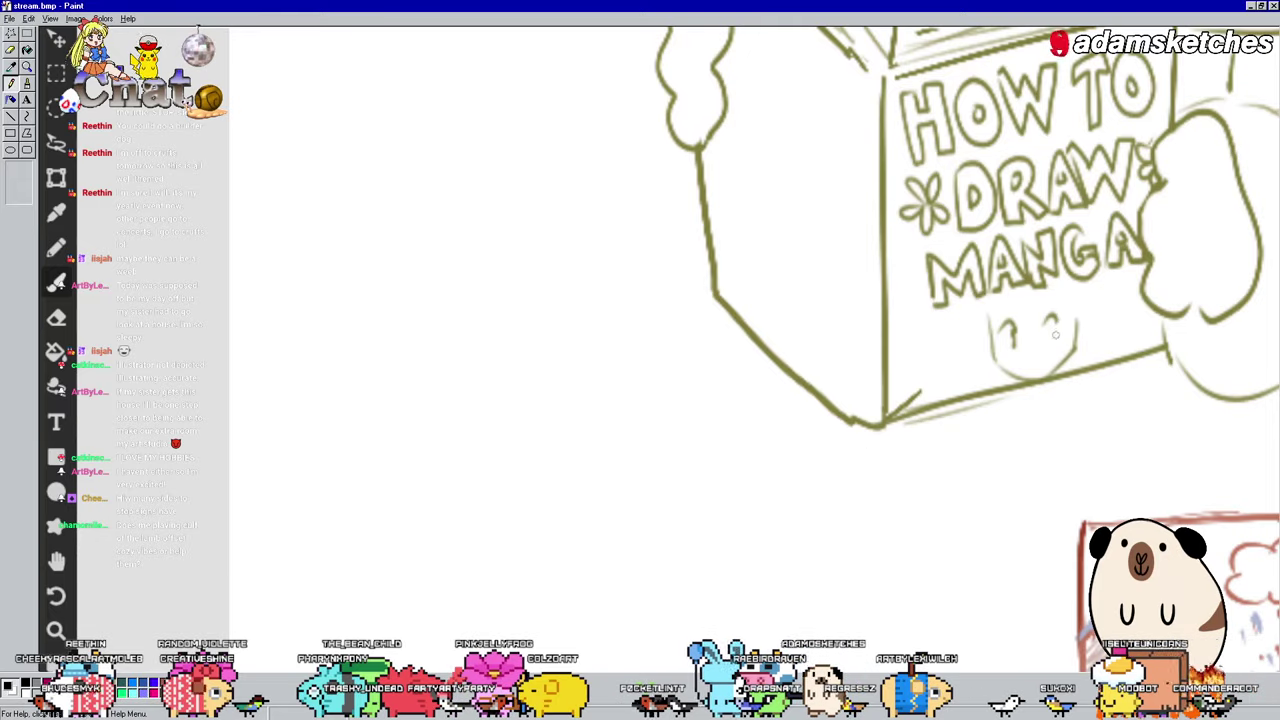
drag(1050, 325, 1045, 352)
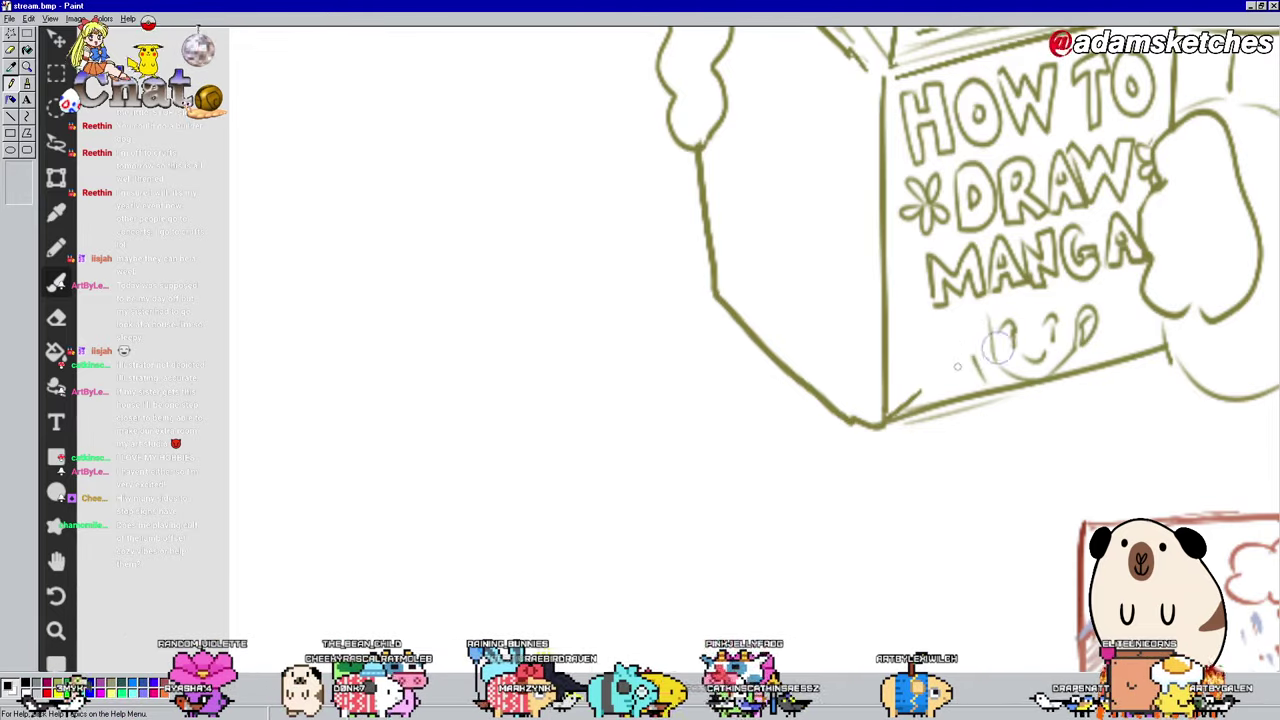
mouse_move(942, 370)
mouse_down()
mouse_move(943, 314)
mouse_move(975, 362)
mouse_up()
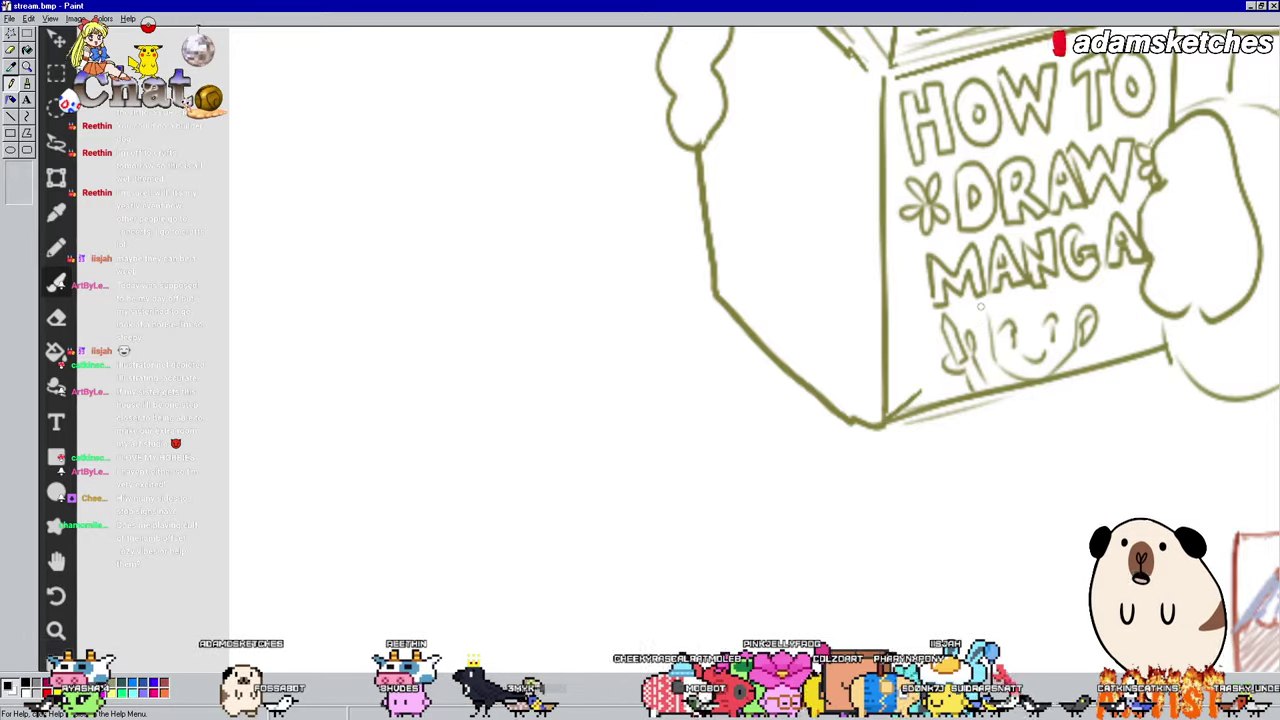
drag(966, 318, 990, 356)
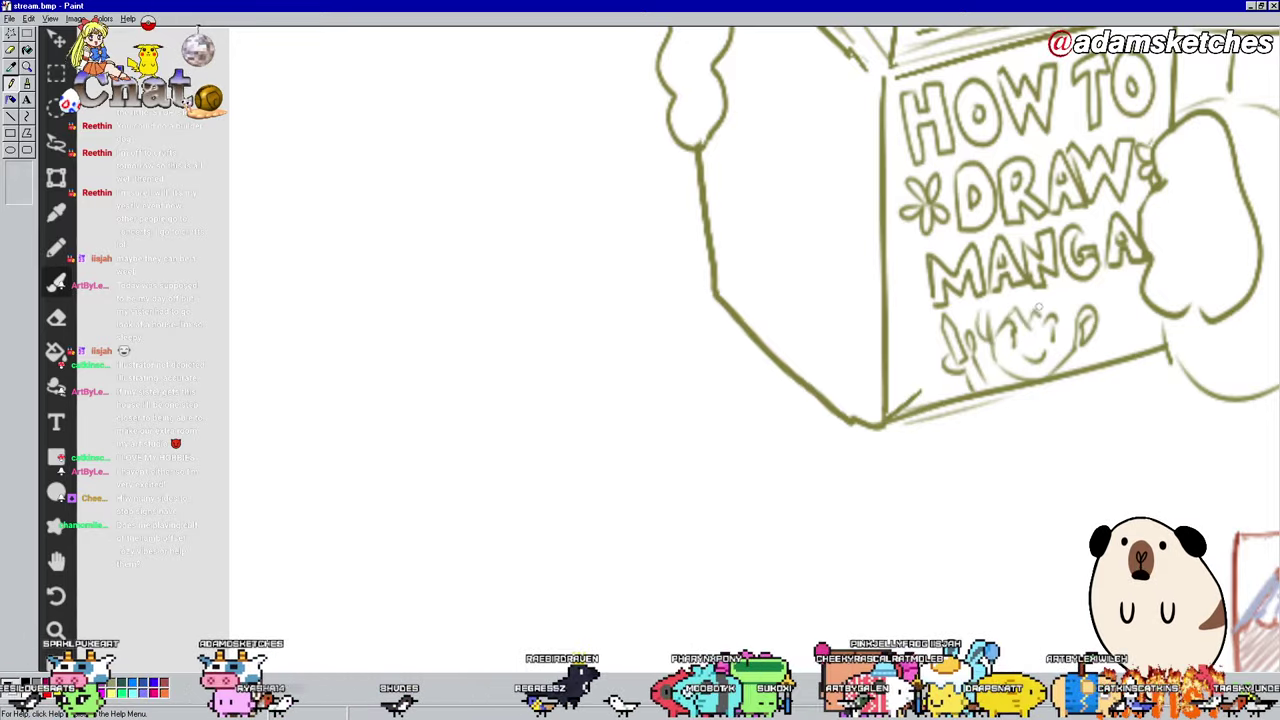
mouse_move(1036, 317)
mouse_down()
mouse_move(1057, 303)
mouse_move(1075, 349)
mouse_up()
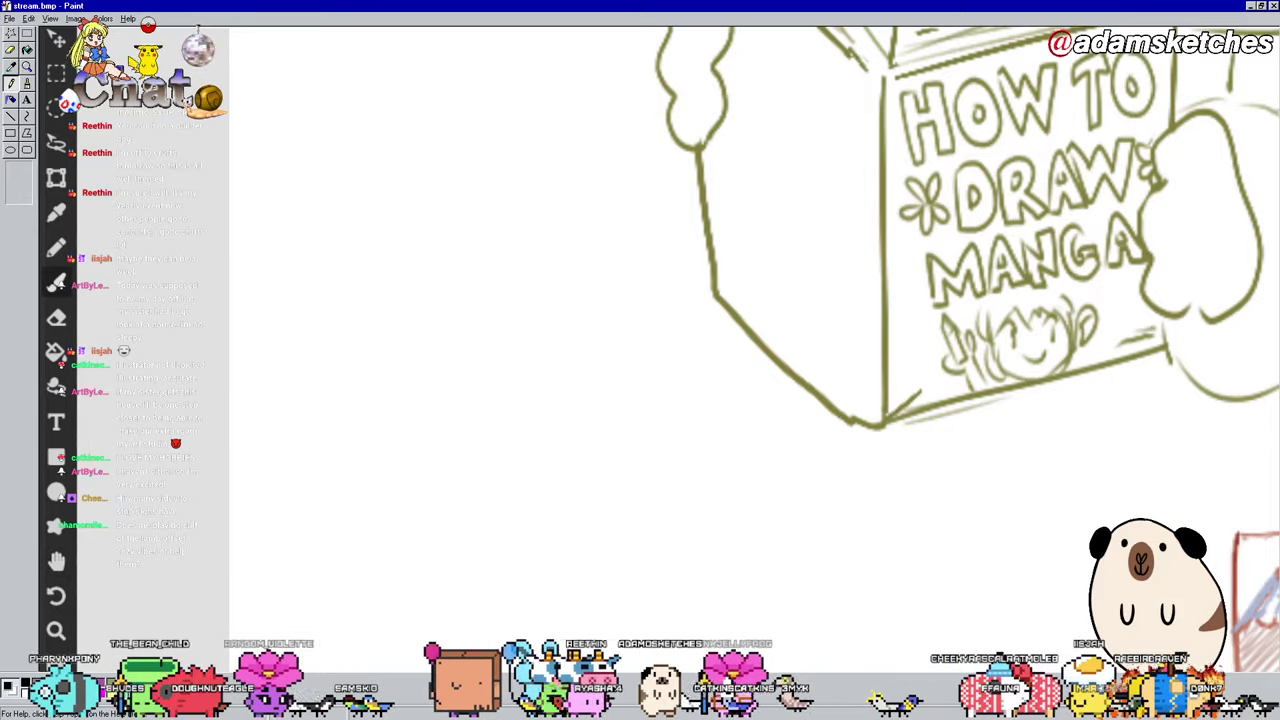
Step: Sketch two framed illustration panels and short text lines on the book's blank back cover
mouse_move(1275, 370)
mouse_down()
mouse_move(1180, 198)
mouse_move(1208, 222)
mouse_move(1279, 408)
mouse_up()
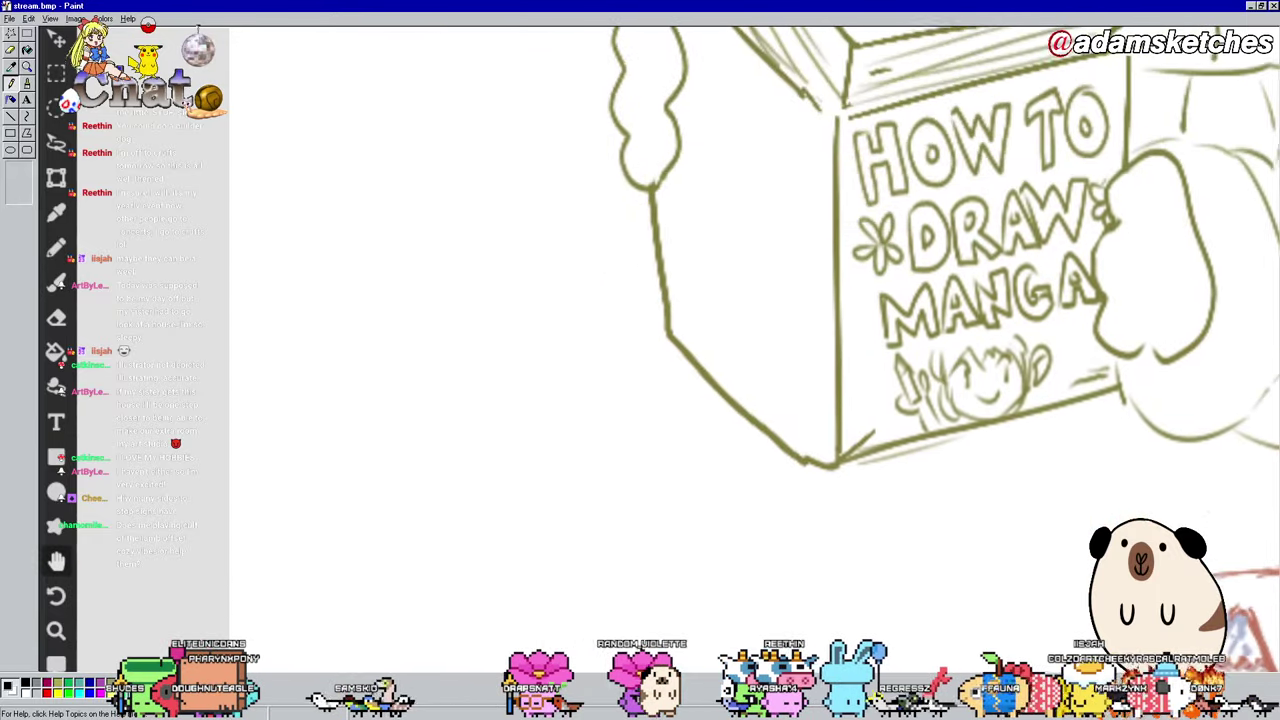
scroll(944, 288, up, 1)
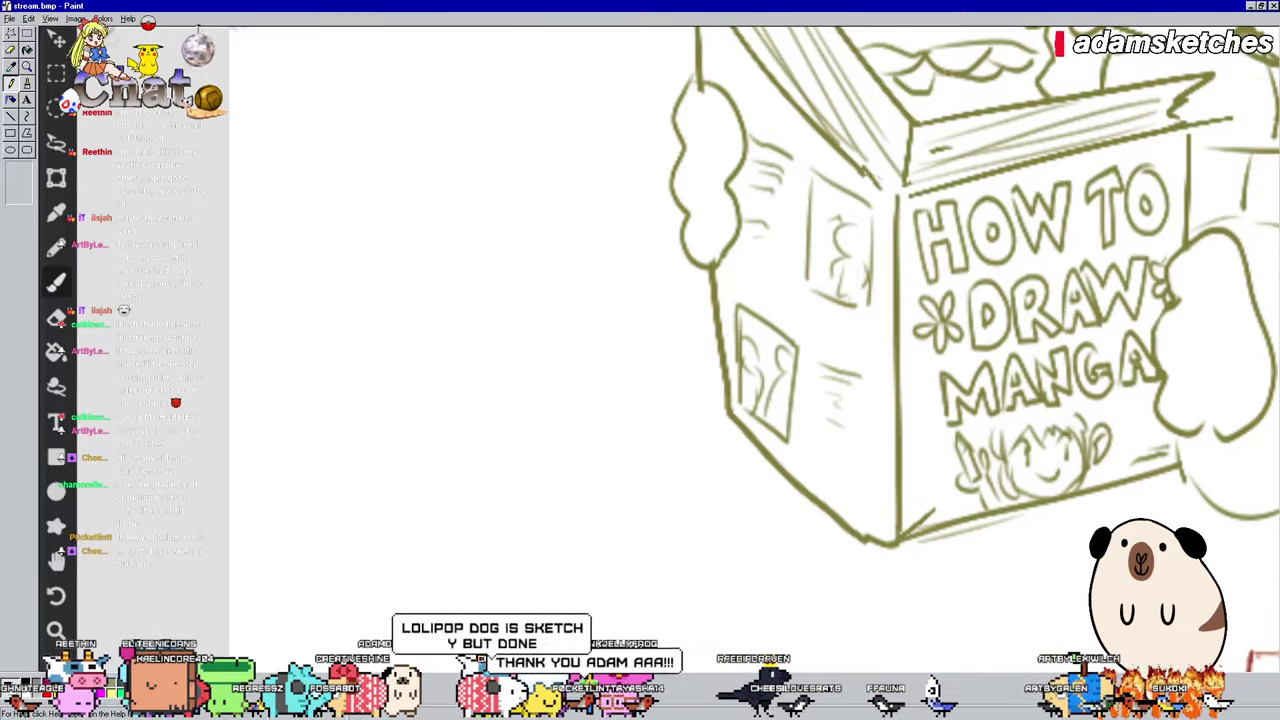
Step: Look over the other sketches on the shared canvas and examine the detective dog in the hat and trench coat
scroll(862, 250, down, 5)
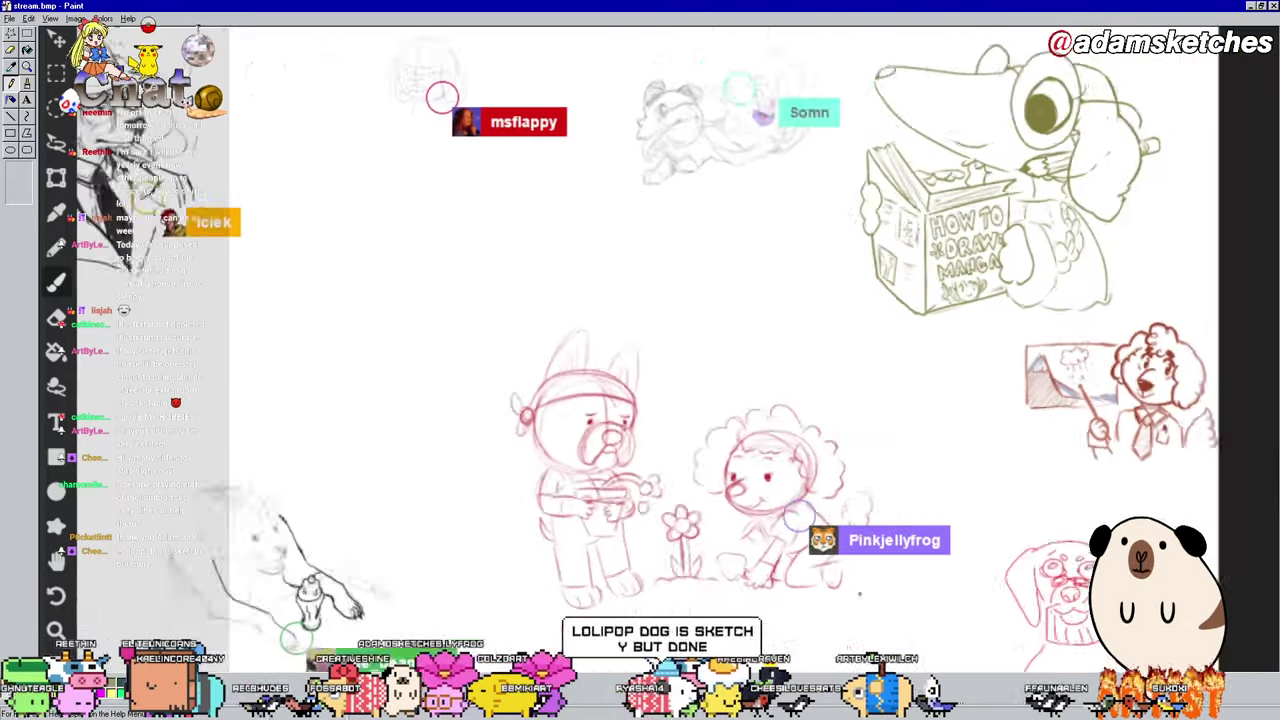
drag(862, 250, 914, 260)
scroll(914, 260, up, 3)
scroll(955, 313, right, 2)
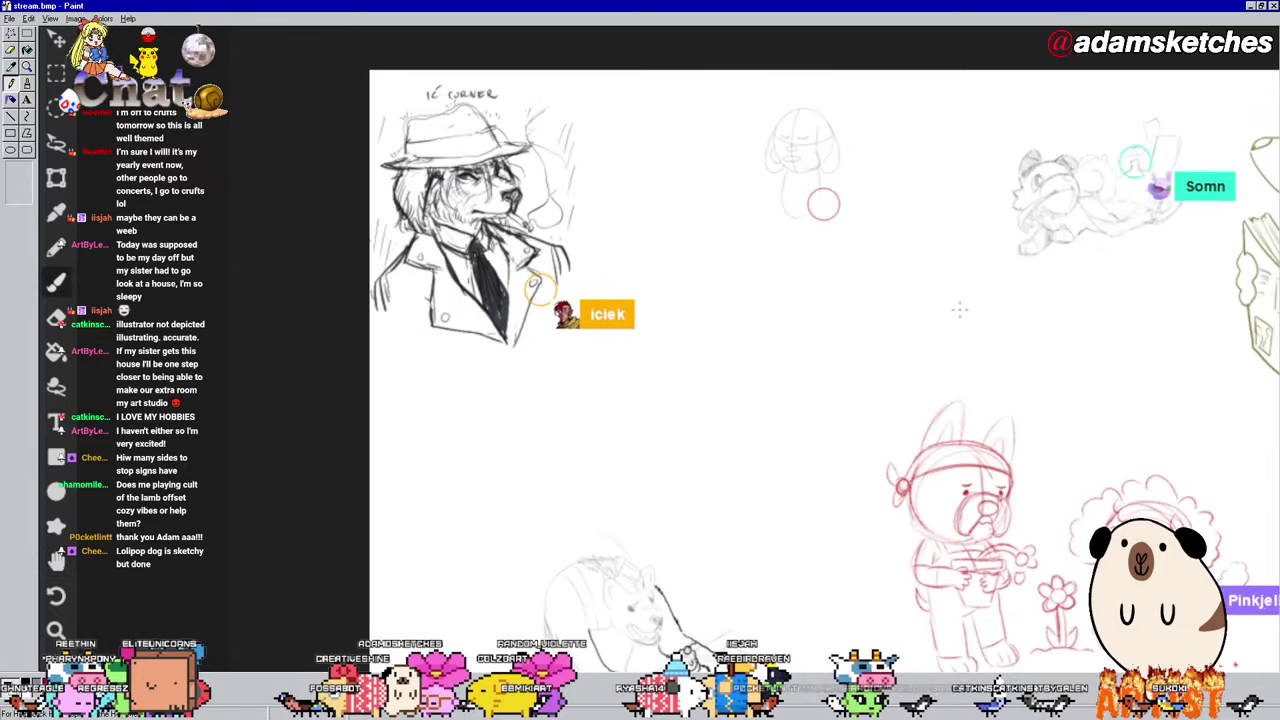
scroll(768, 287, up, 2)
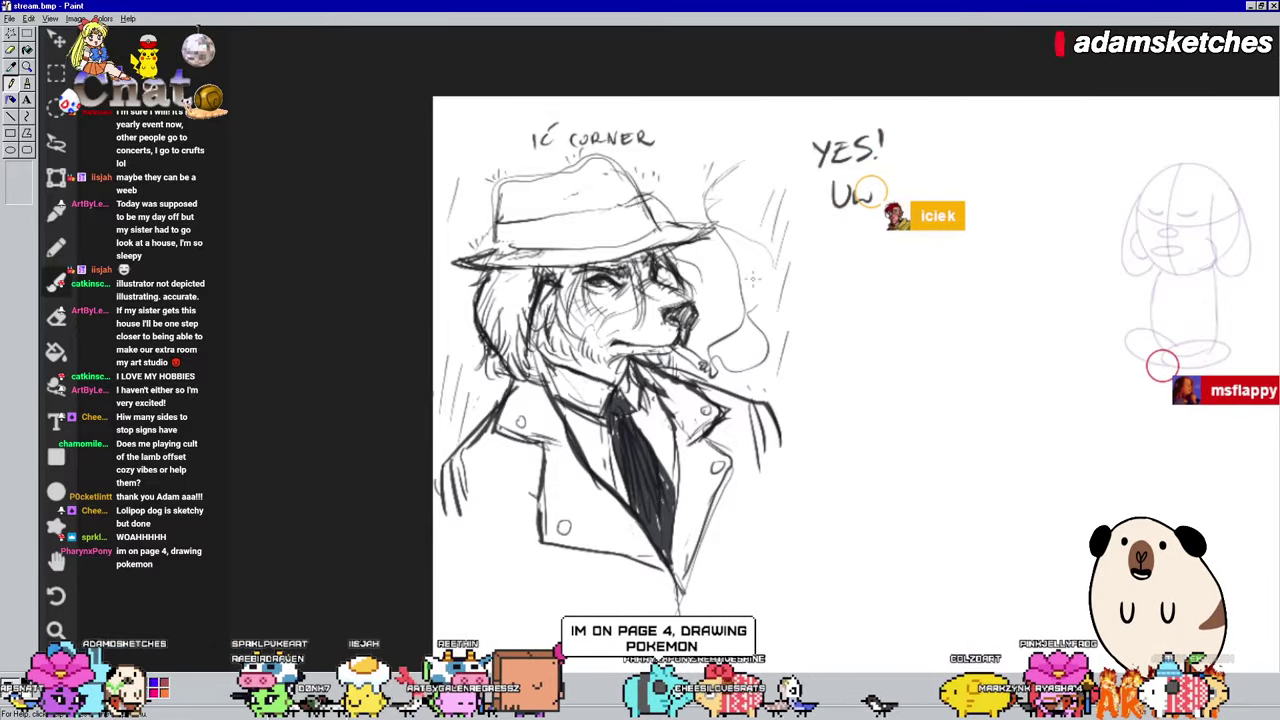
Step: Examine the face, hat and cigarette of the detective dog sketch up close and read the handwritten notes beside it
scroll(787, 250, up, 5)
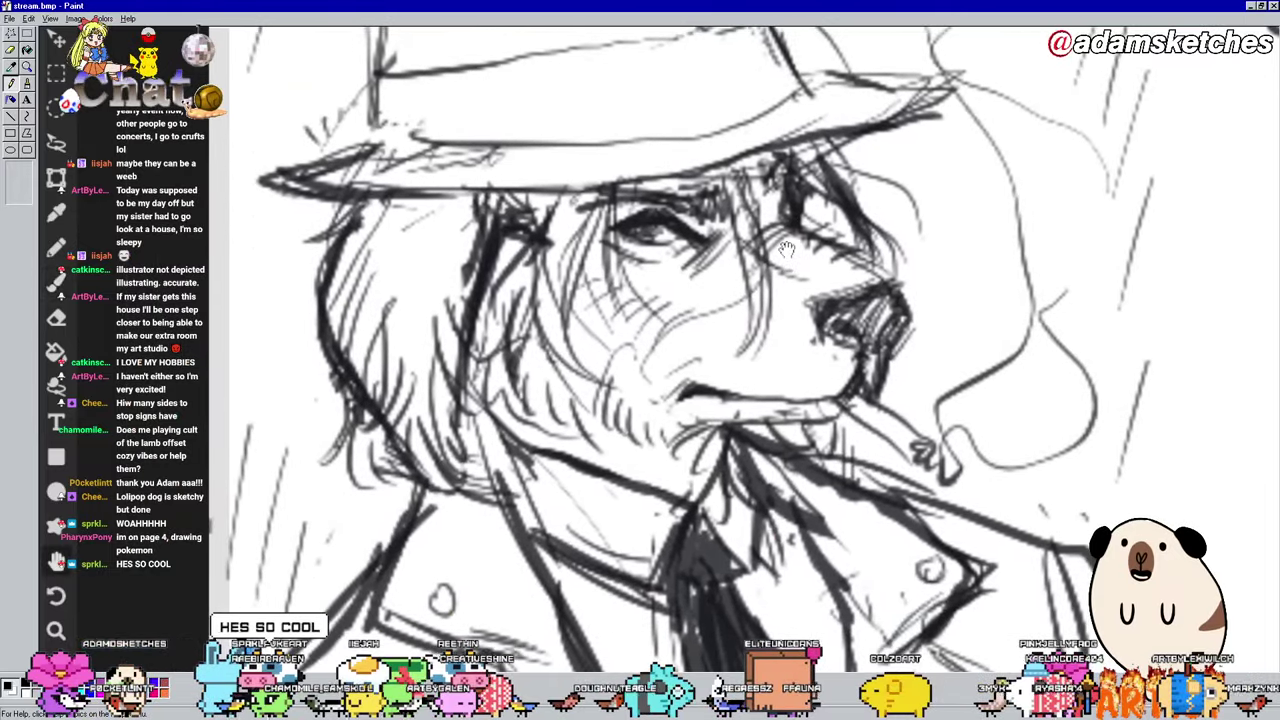
mouse_move(787, 250)
mouse_down()
mouse_move(782, 205)
mouse_move(790, 318)
mouse_up()
scroll(790, 318, down, 3)
scroll(548, 377, up, 4)
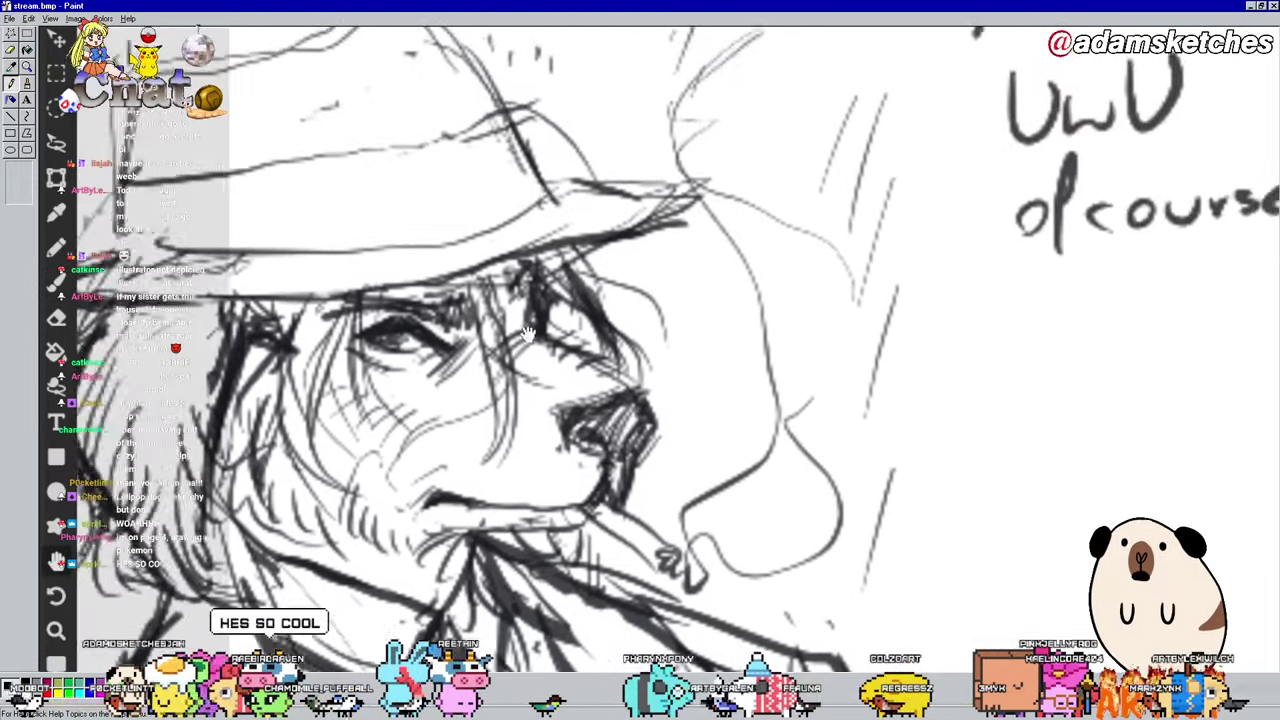
scroll(548, 377, down, 5)
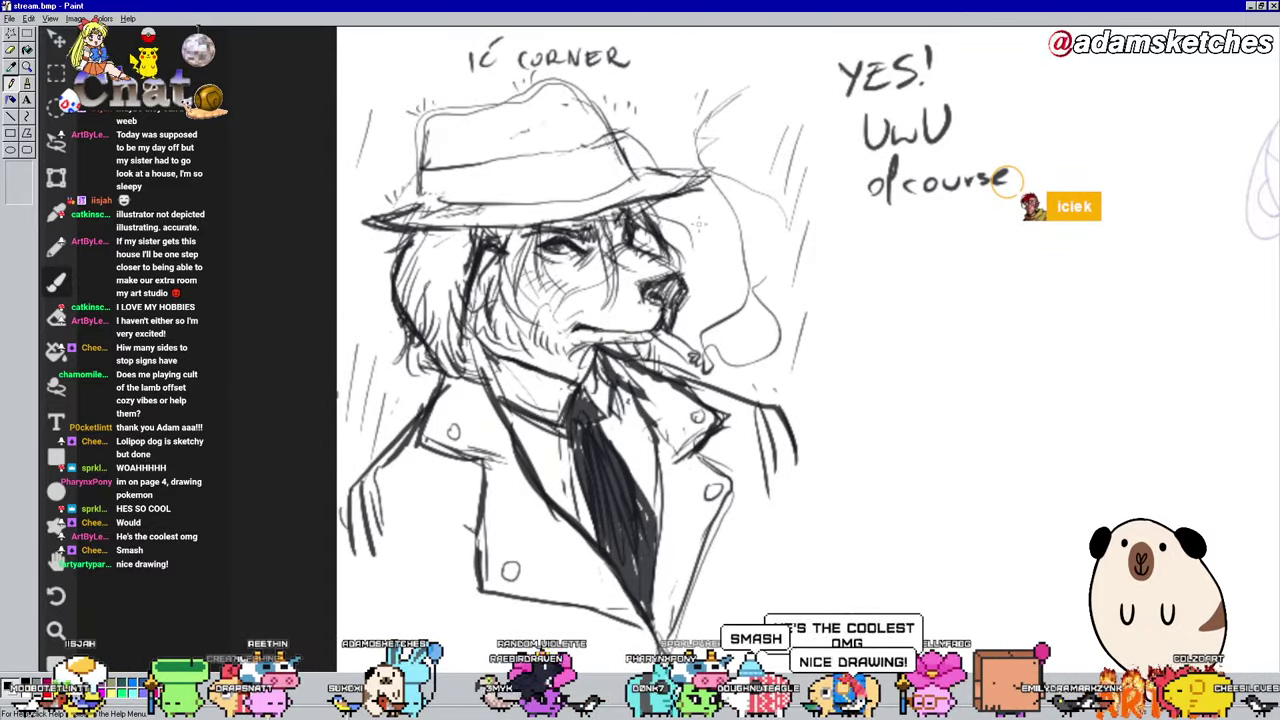
scroll(1274, 350, down, 1)
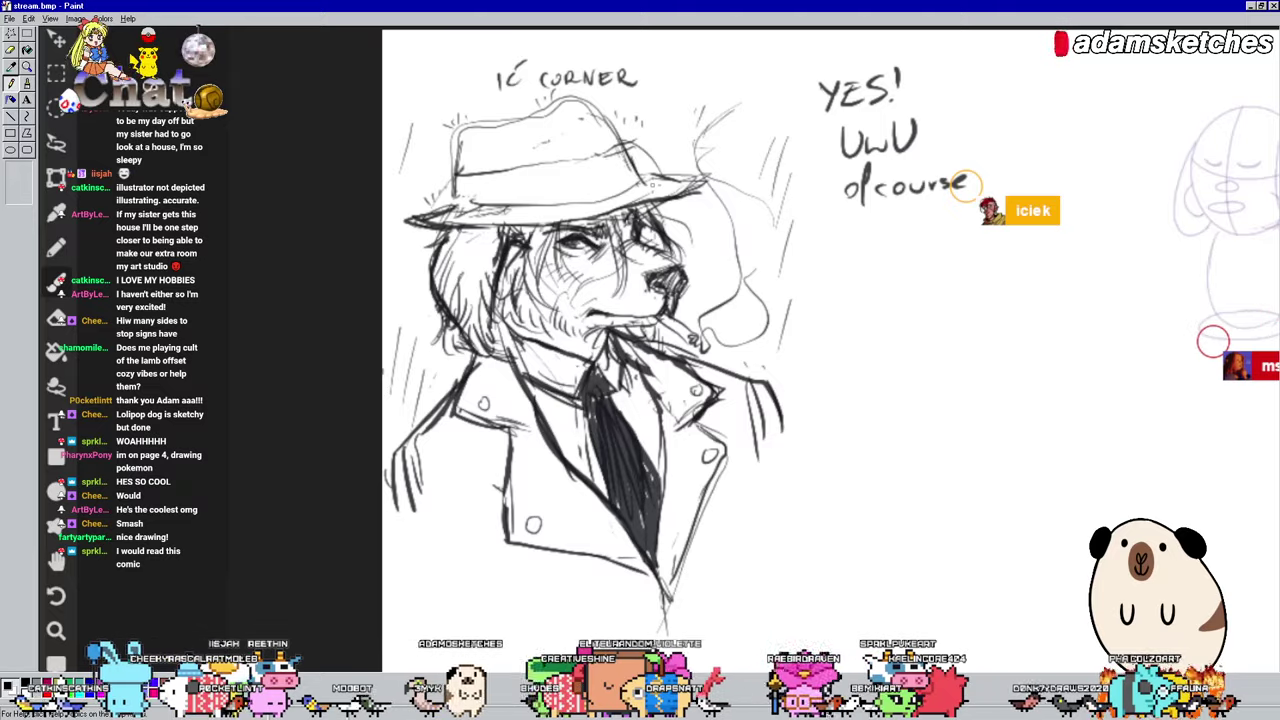
drag(1257, 363, 1205, 410)
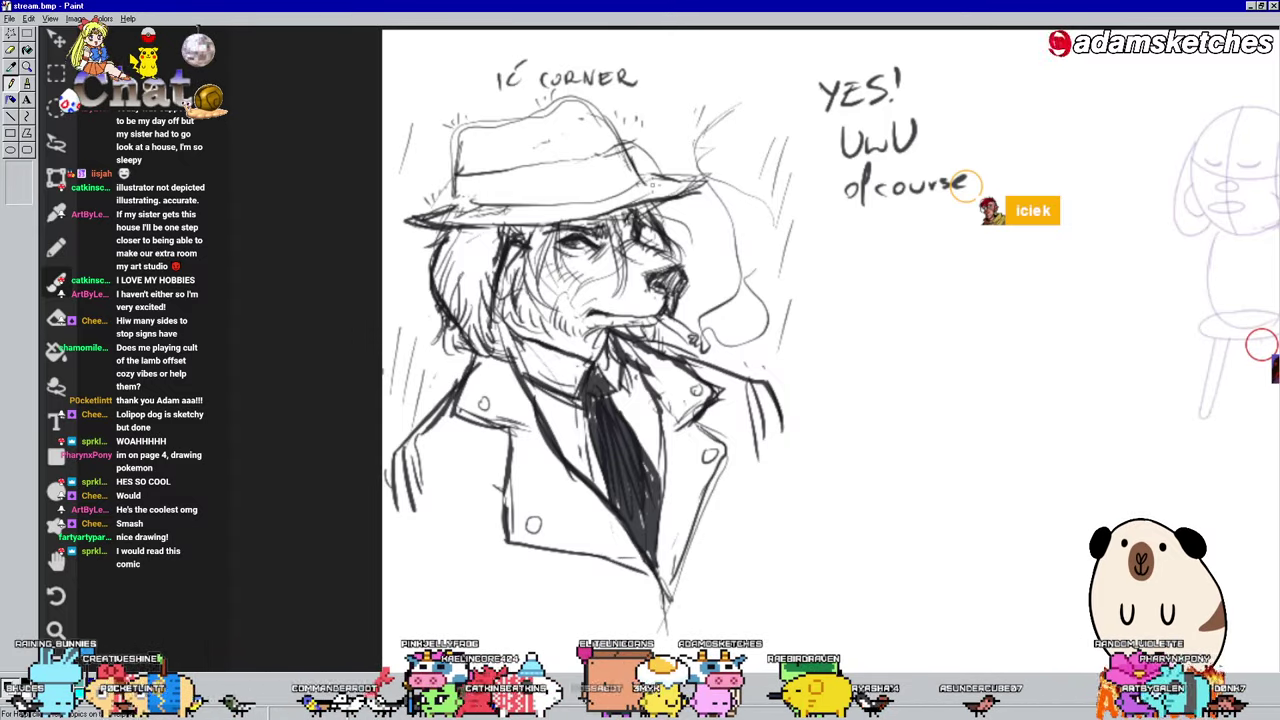
mouse_move(852, 222)
mouse_down()
mouse_move(950, 227)
mouse_move(983, 238)
mouse_up()
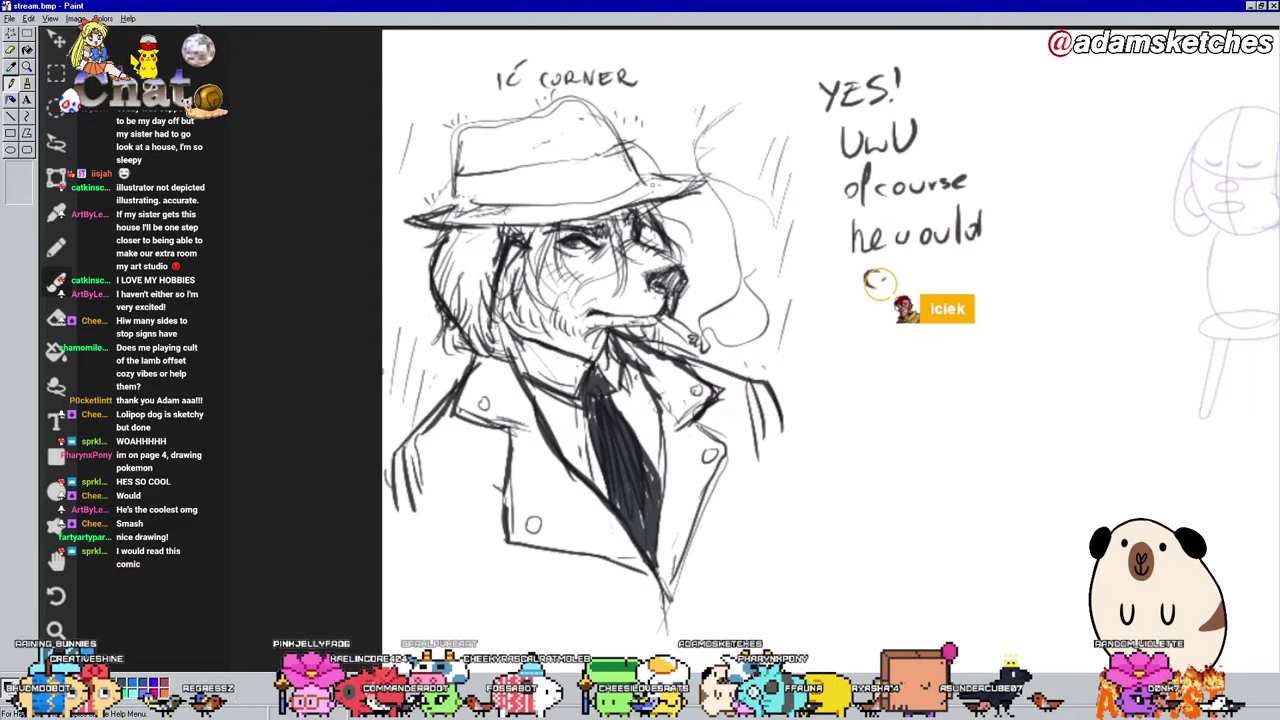
mouse_move(866, 272)
mouse_down()
mouse_move(962, 282)
mouse_move(995, 268)
mouse_up()
mouse_move(862, 310)
mouse_down()
mouse_move(934, 328)
mouse_move(961, 291)
mouse_move(973, 333)
mouse_up()
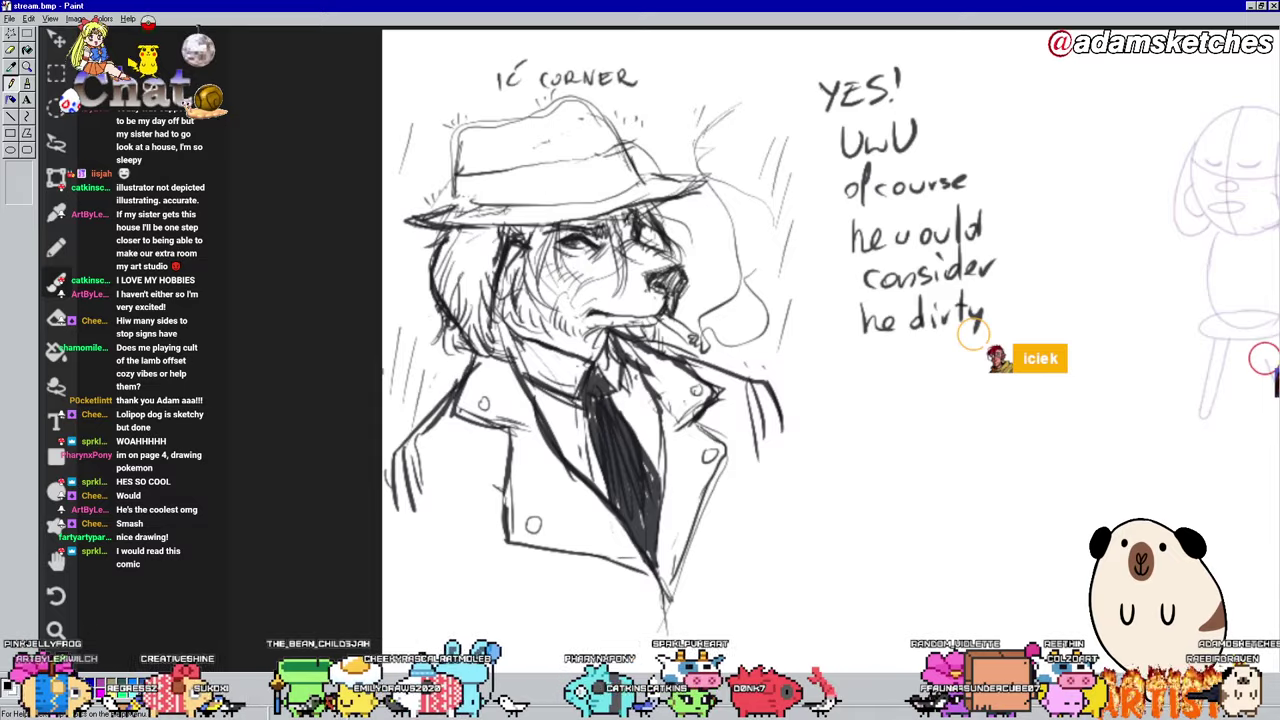
scroll(755, 180, up, 6)
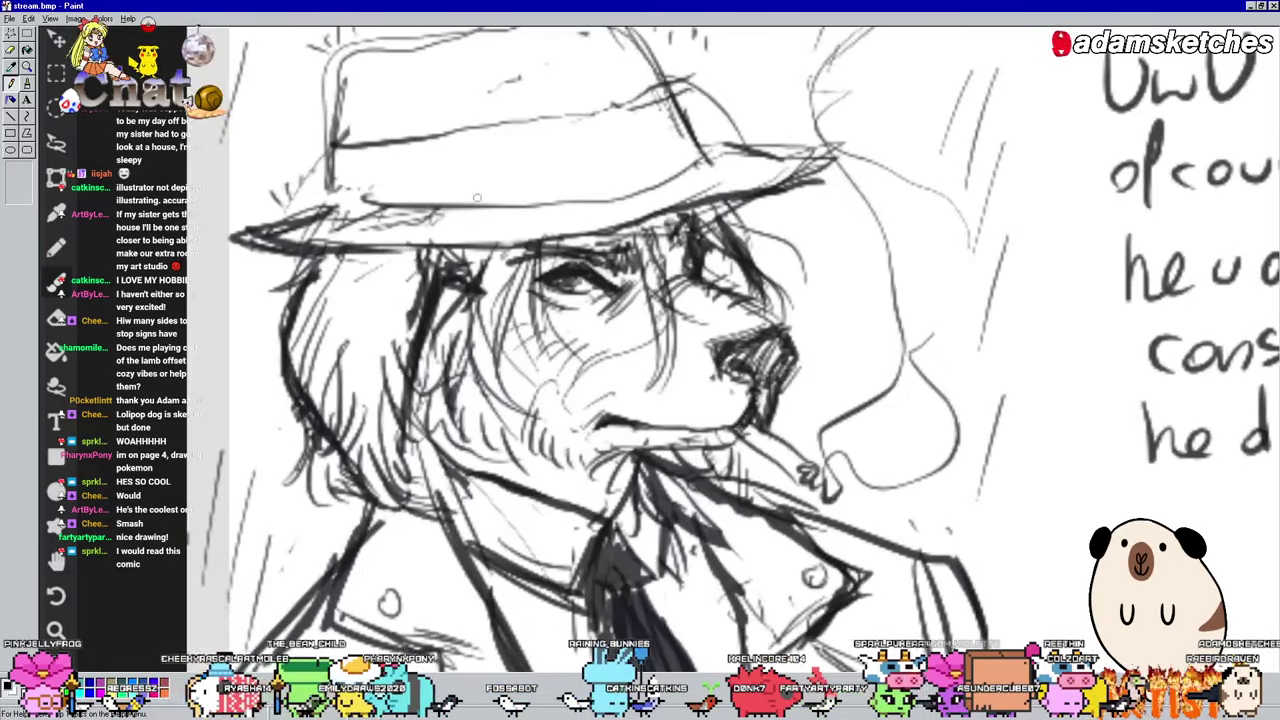
scroll(755, 180, down, 3)
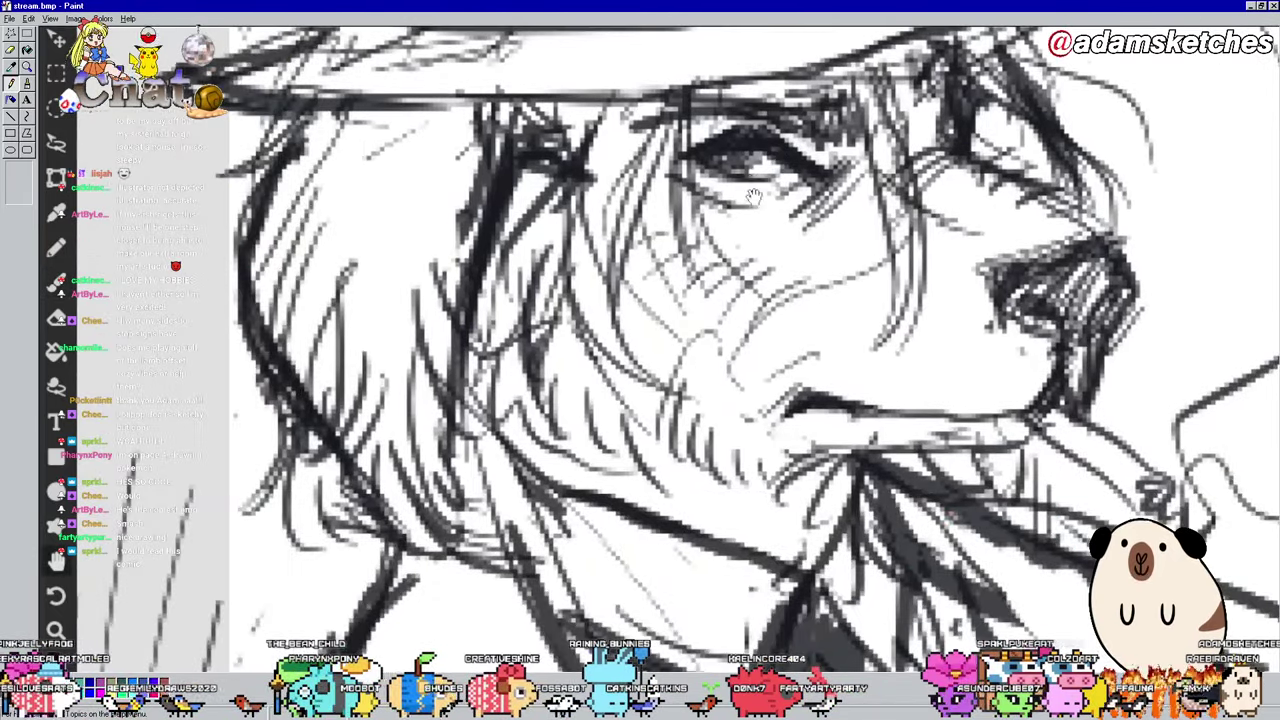
scroll(728, 300, up, 2)
scroll(728, 300, down, 3)
scroll(728, 300, up, 3)
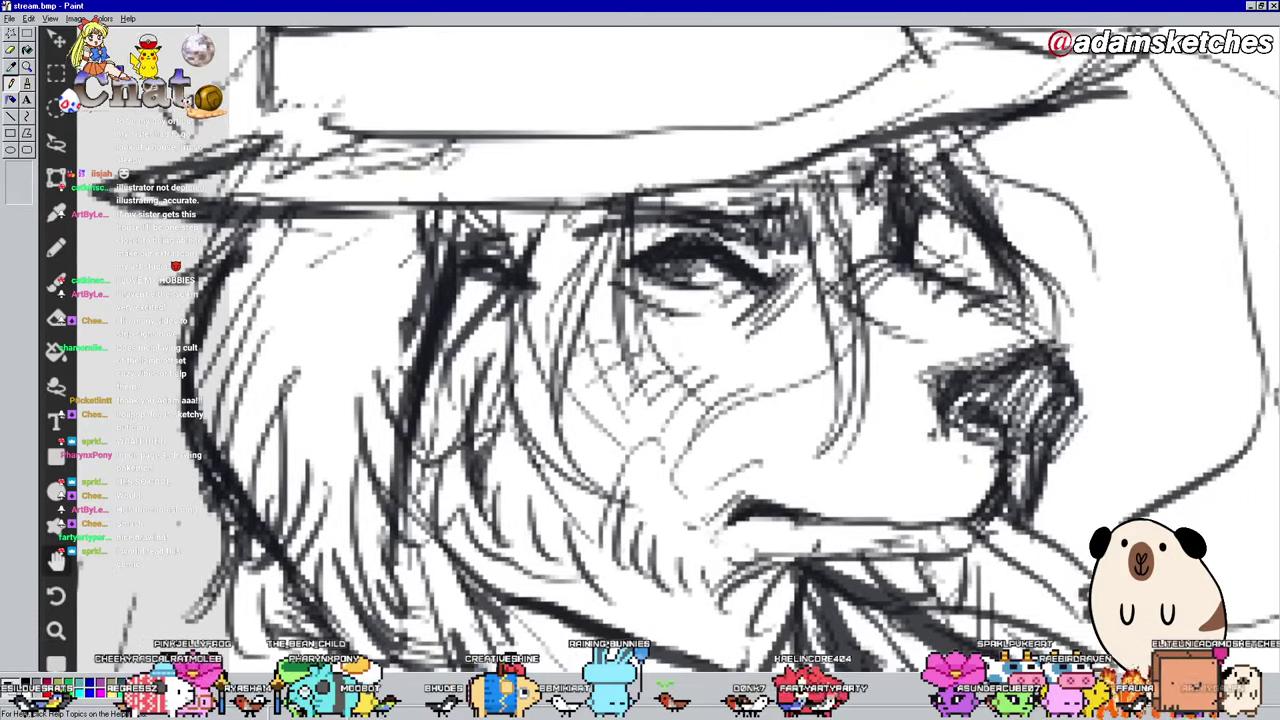
scroll(728, 300, down, 5)
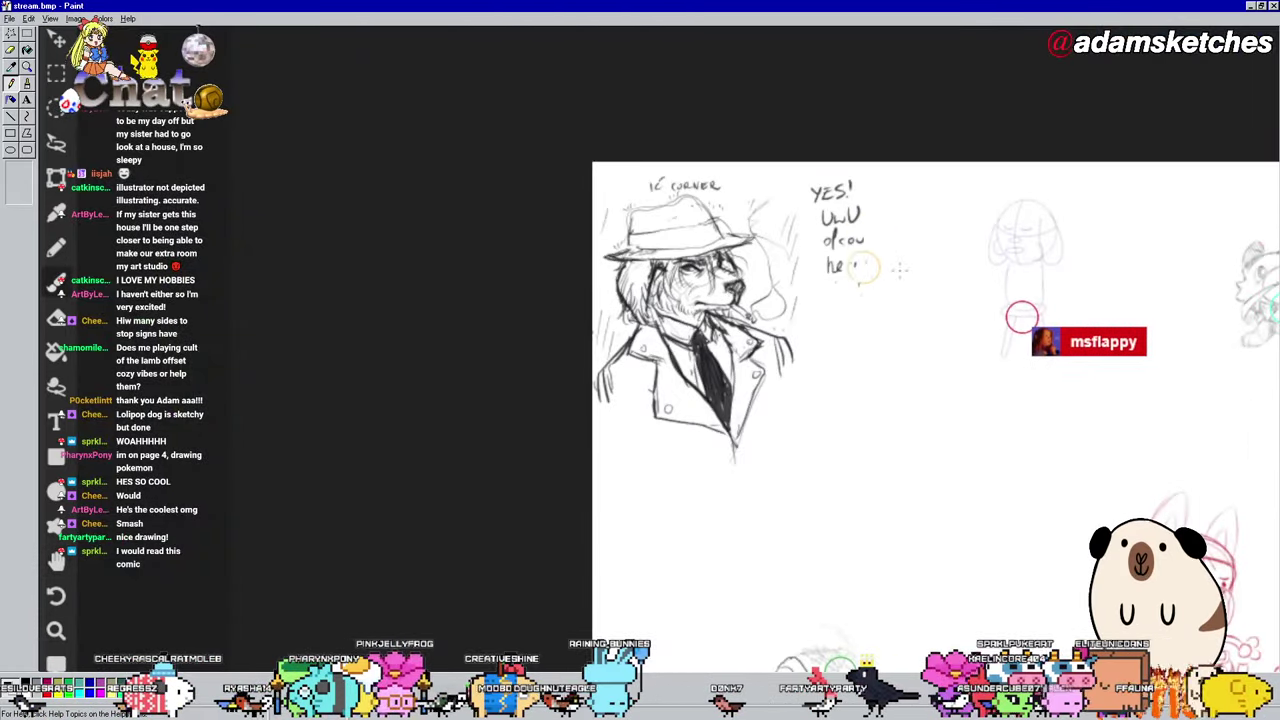
Step: Examine the grey sketch of the Rockruff mailman with scattered letters and read its handwritten caption
mouse_move(1014, 314)
mouse_down()
mouse_move(640, 190)
mouse_move(628, 210)
mouse_up()
scroll(628, 215, up, 5)
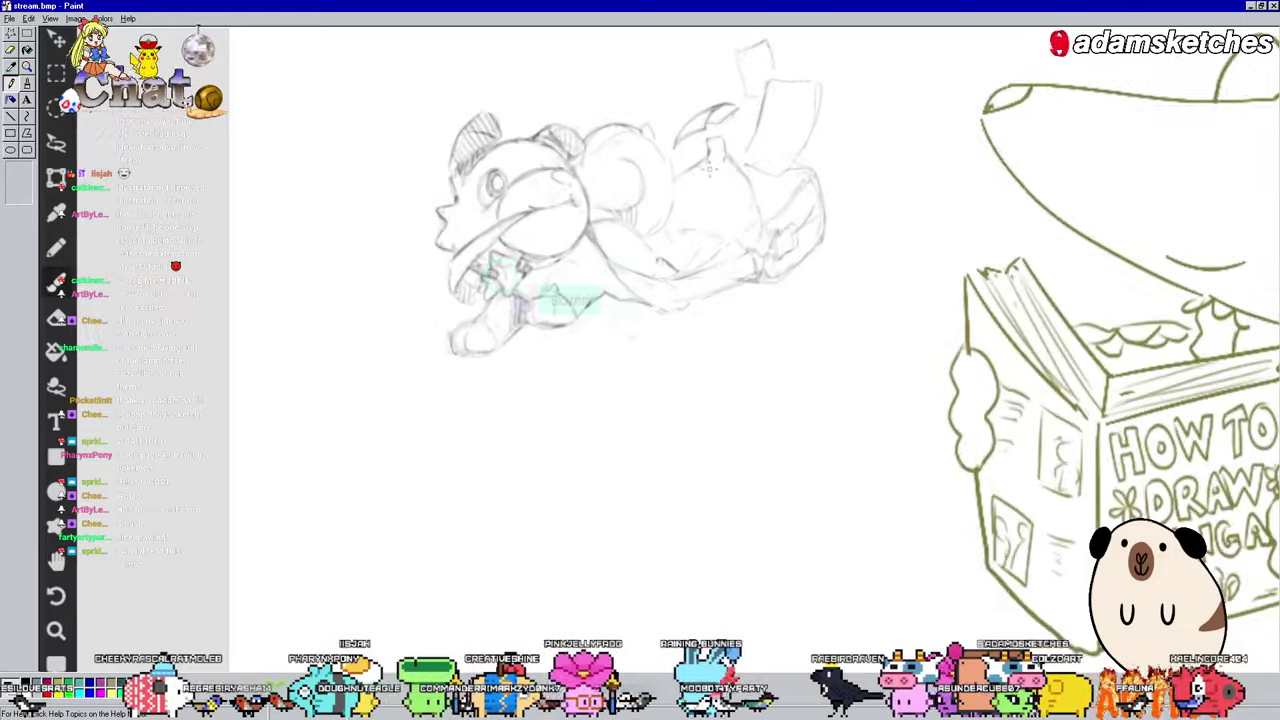
scroll(630, 226, up, 1)
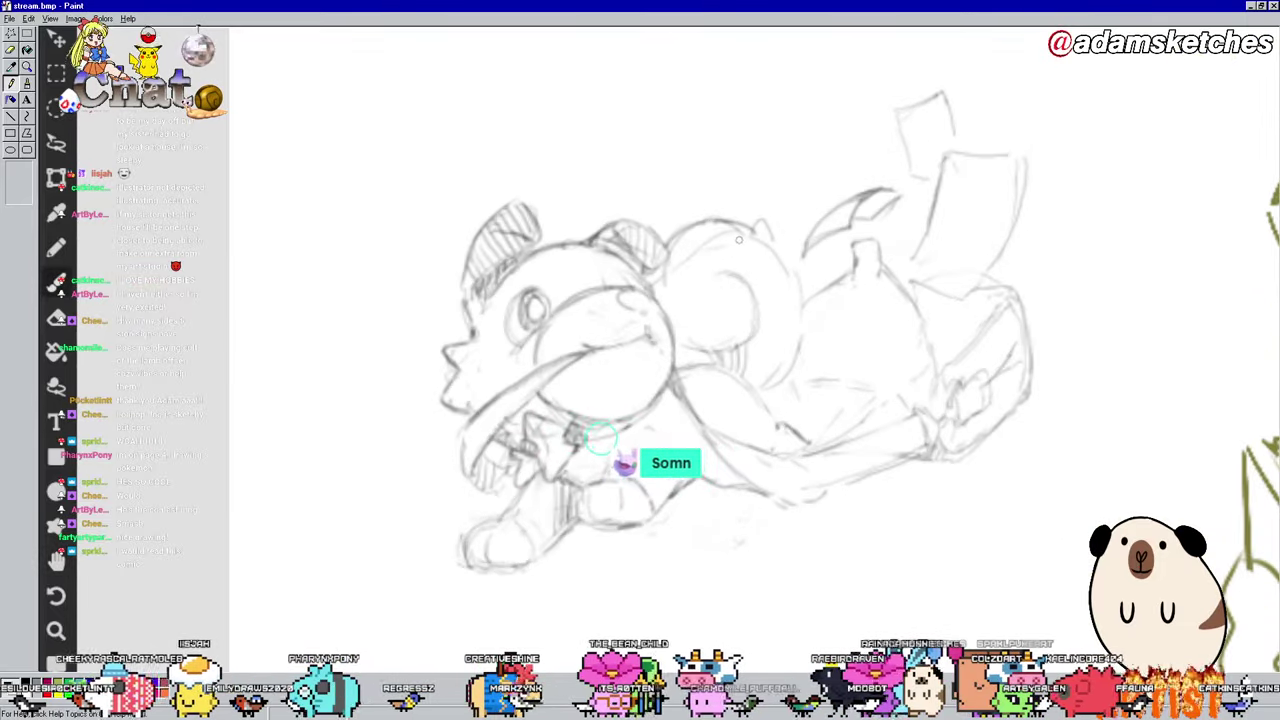
scroll(679, 246, up, 1)
key(b)
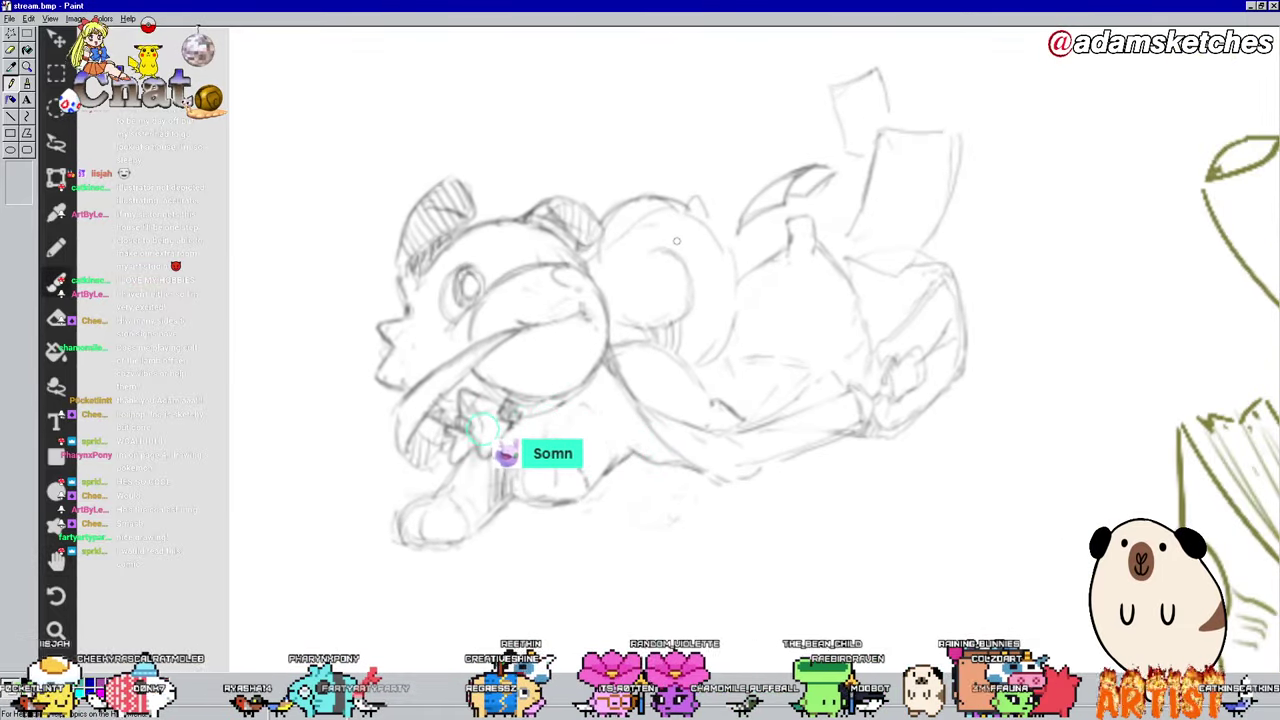
scroll(675, 237, down, 4)
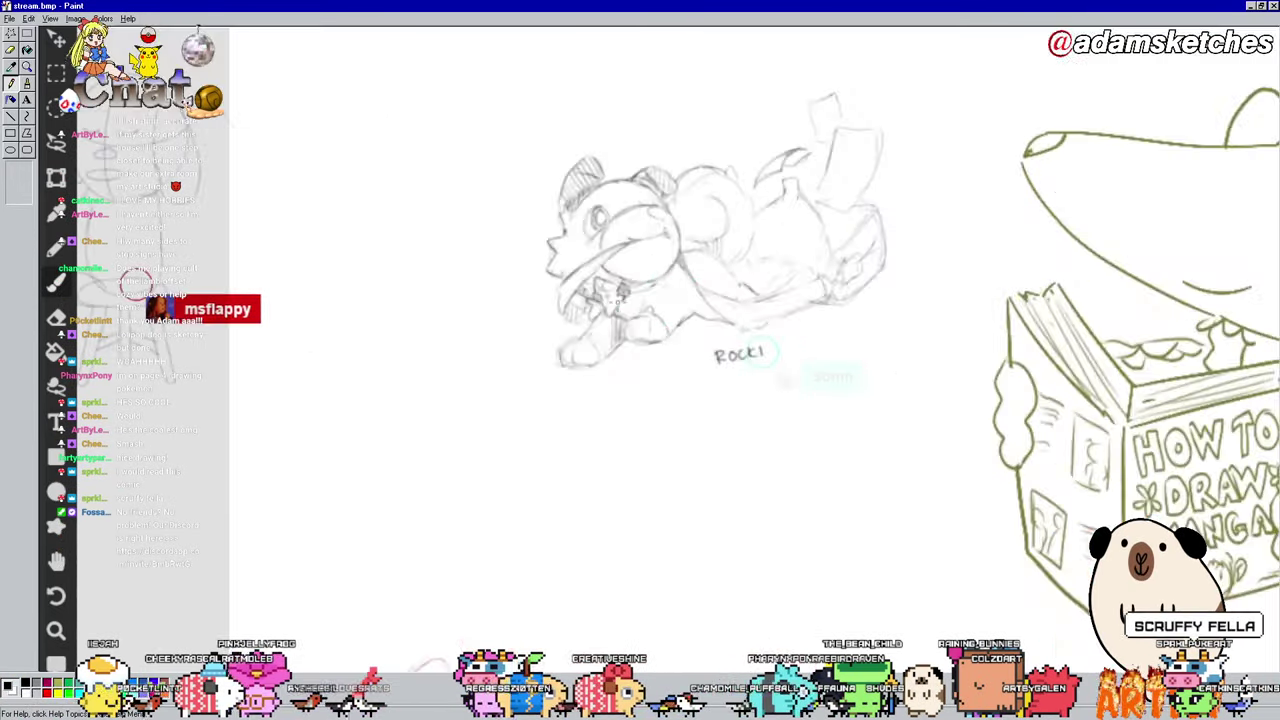
scroll(685, 310, up, 4)
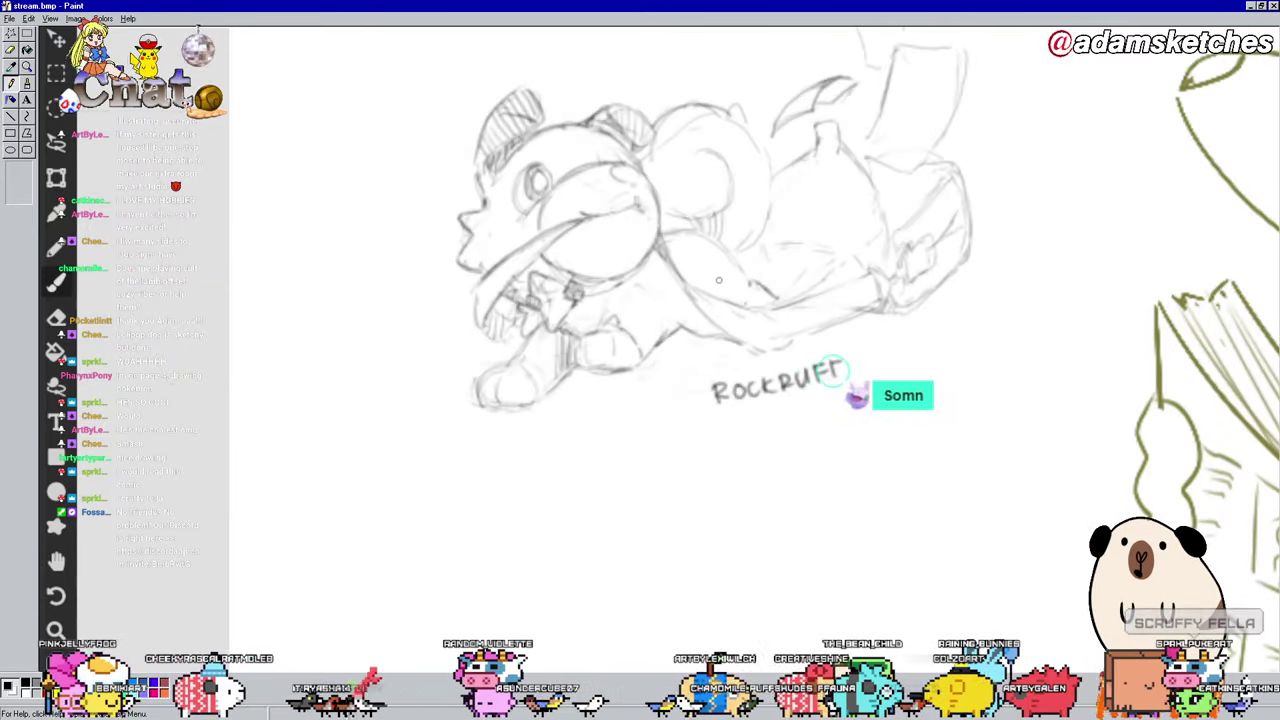
mouse_move(780, 418)
mouse_down()
mouse_move(795, 402)
mouse_move(835, 408)
mouse_up()
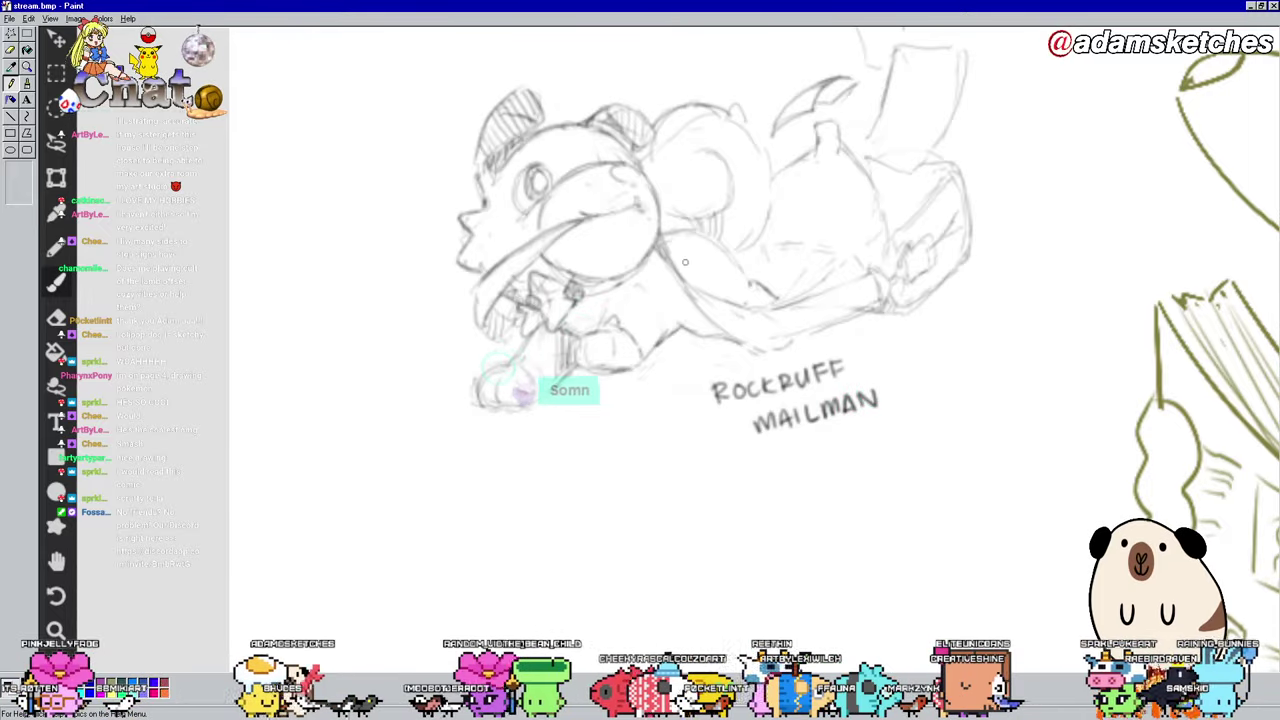
Step: Examine the brick-red geography teacher labradoodle sketch, including its mountain and rain chart
scroll(704, 283, down, 5)
drag(814, 306, 812, 210)
scroll(812, 210, up, 6)
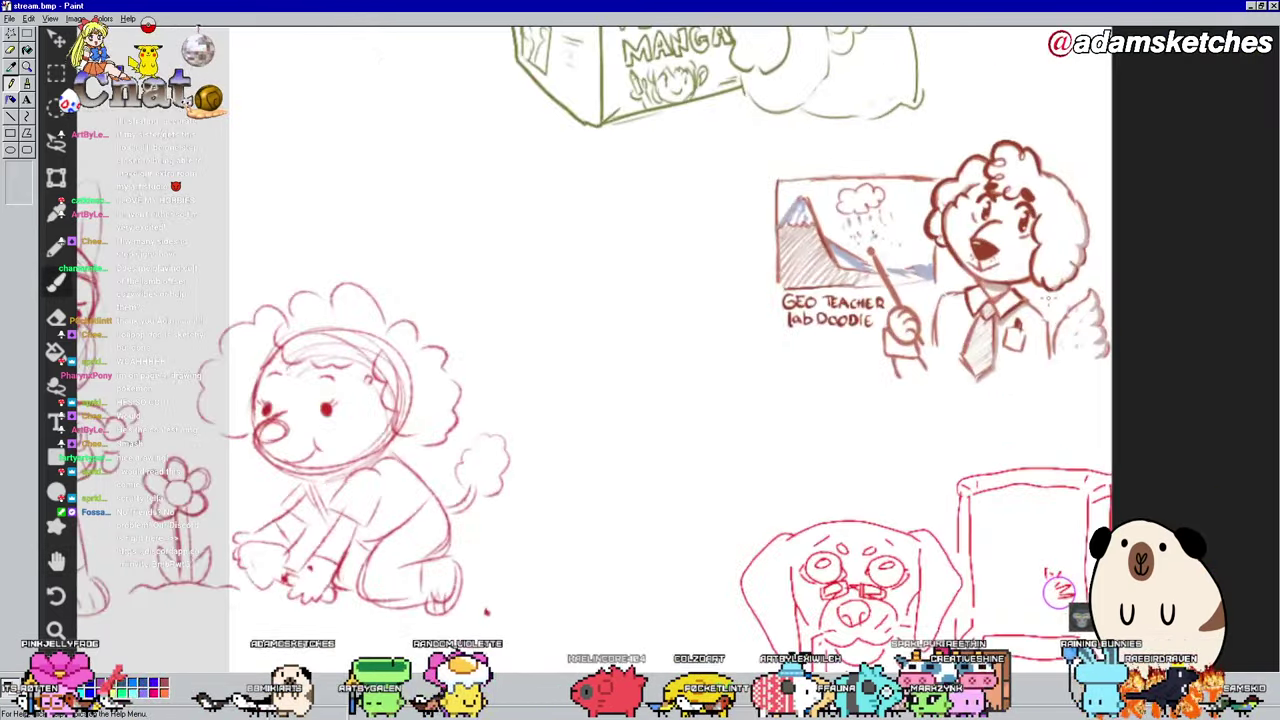
scroll(814, 243, up, 2)
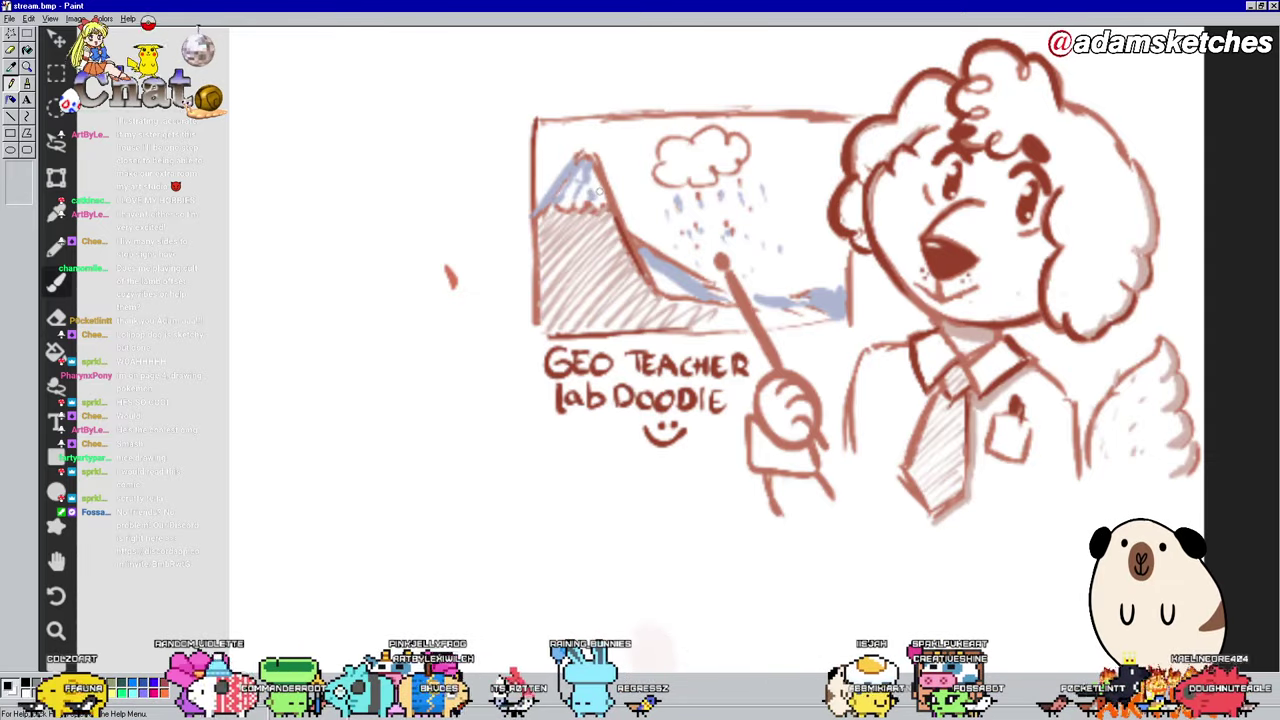
mouse_move(468, 262)
mouse_down()
mouse_move(472, 285)
mouse_move(508, 286)
mouse_move(508, 272)
mouse_move(432, 306)
mouse_up()
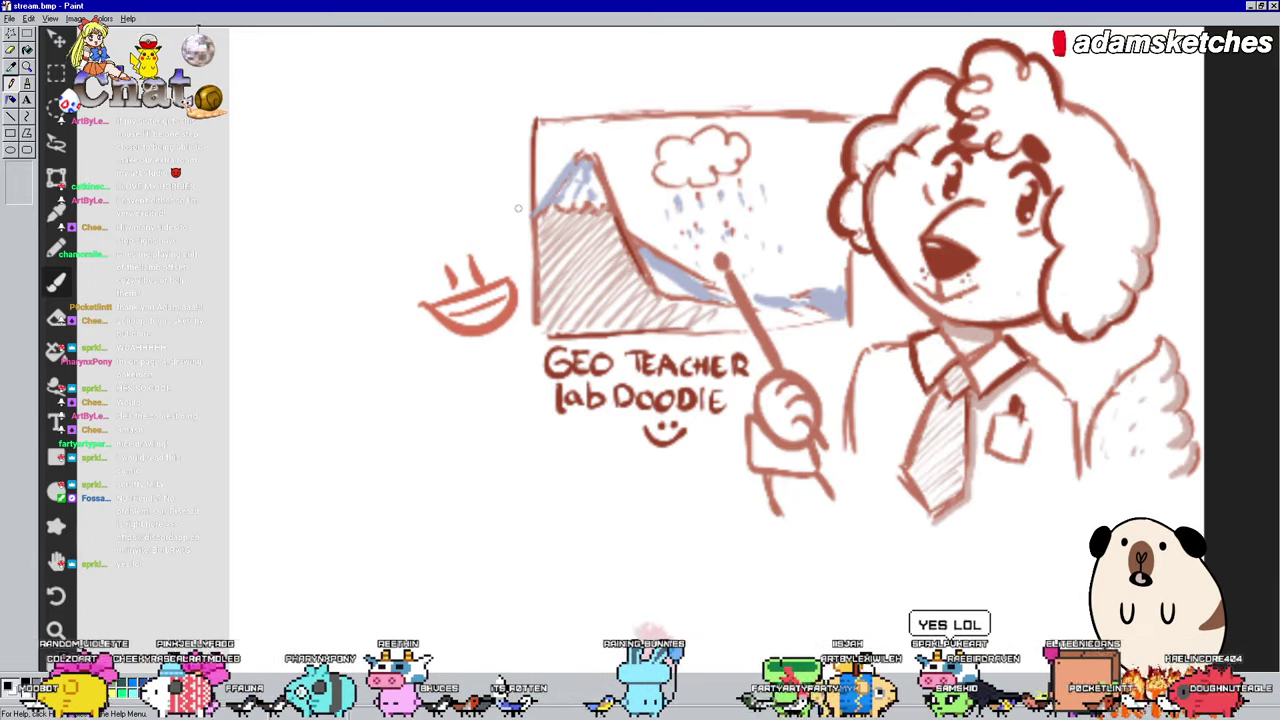
key(ctrl+z)
key(ctrl+z)
key(ctrl+z)
key(ctrl+z)
key(ctrl+z)
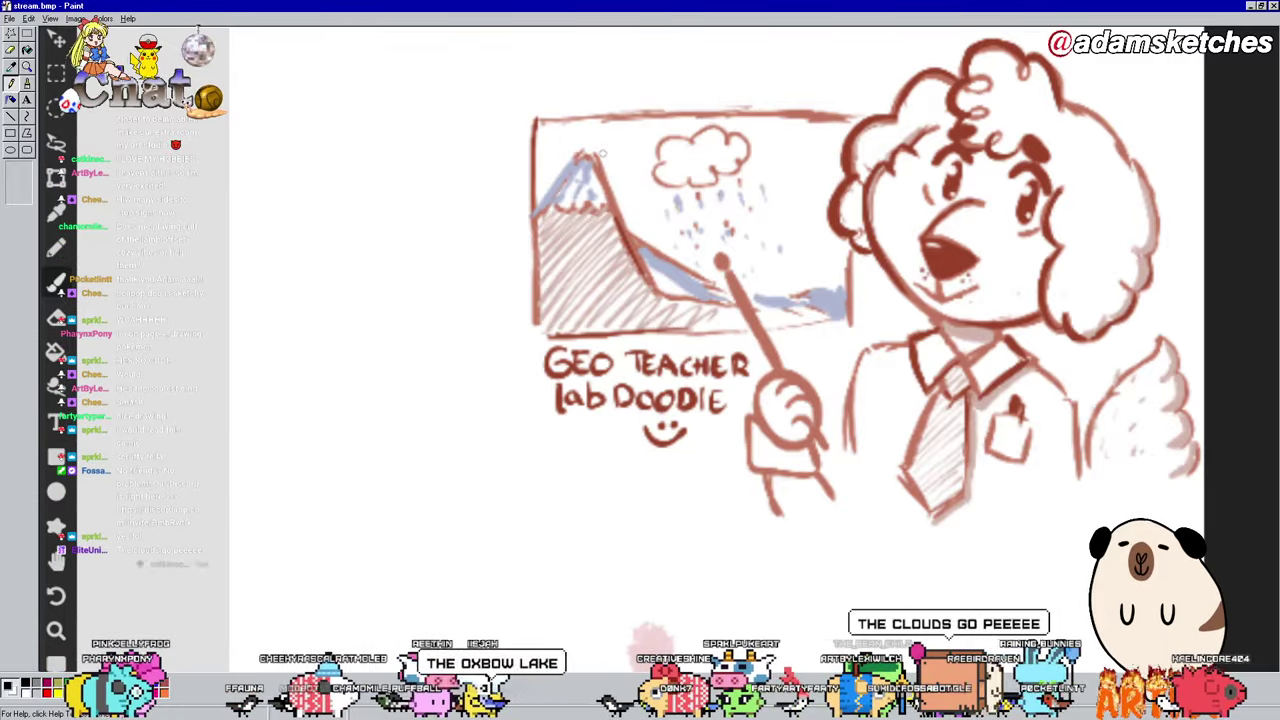
Step: Examine the red line drawing of the floppy-eared dog in a turtleneck beside the empty picture frame
scroll(700, 320, down, 3)
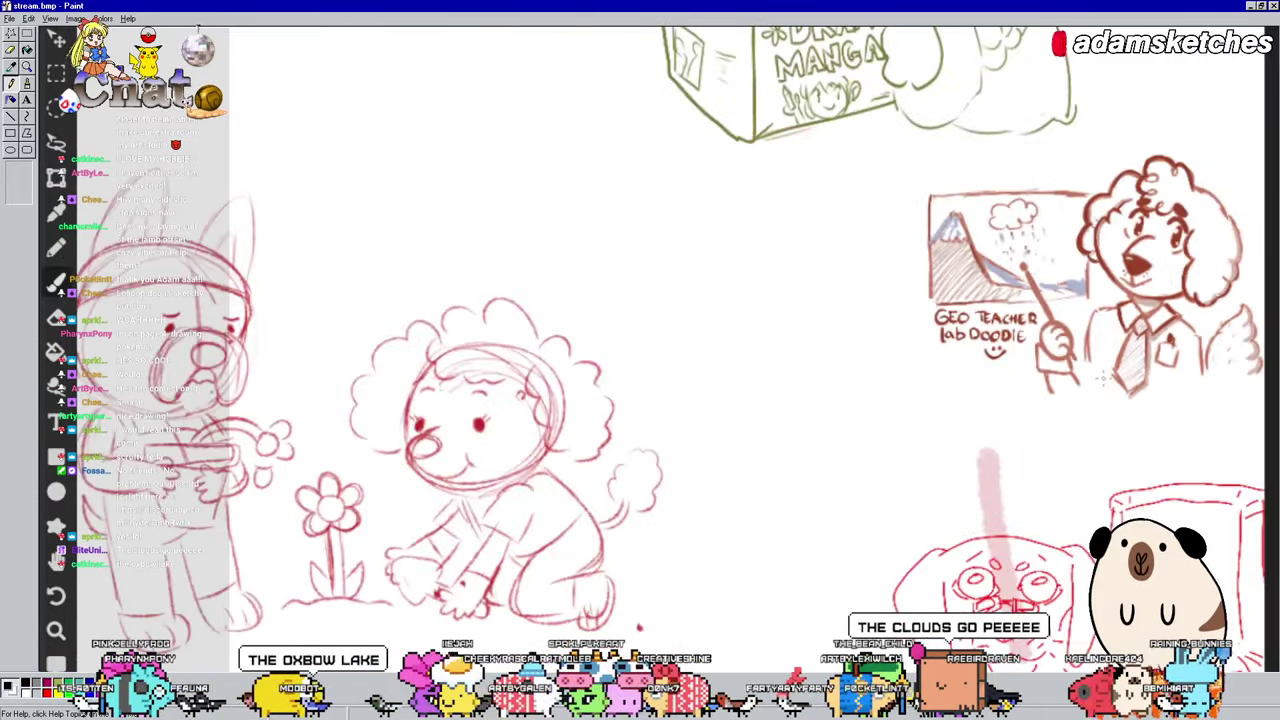
scroll(930, 450, up, 5)
scroll(900, 400, down, 1)
scroll(900, 400, right, 1)
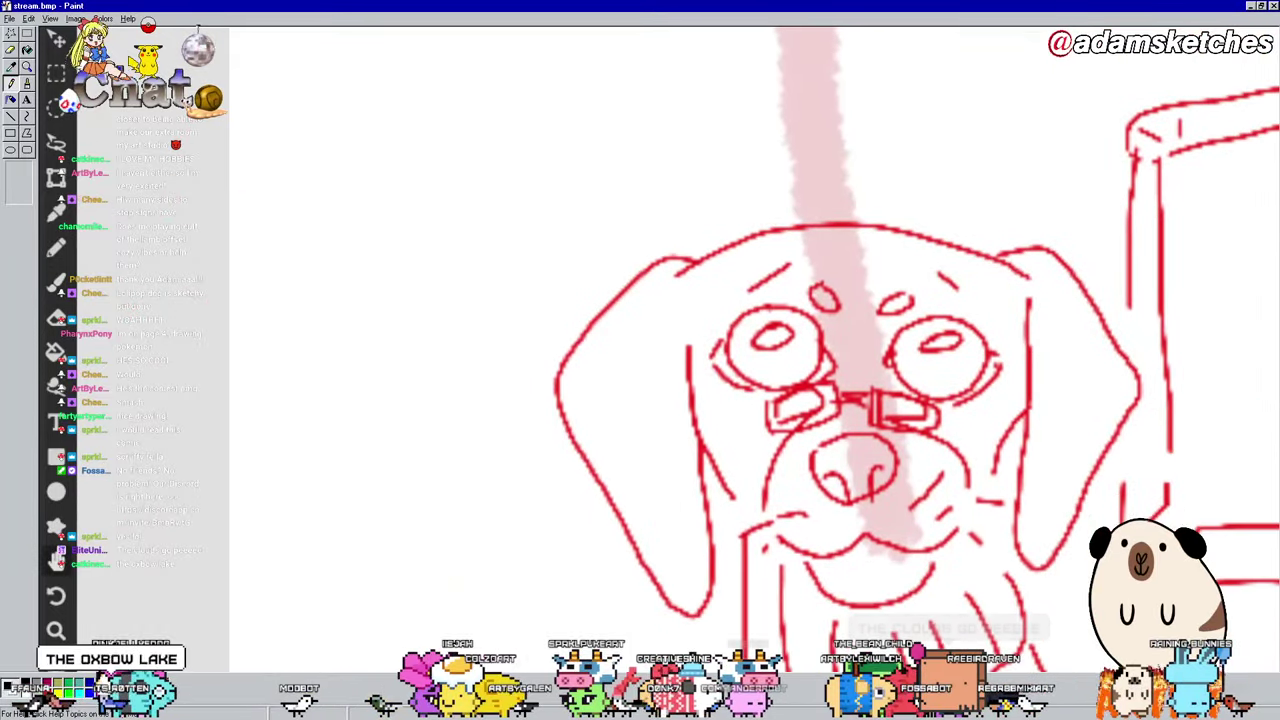
scroll(1100, 500, up, 1)
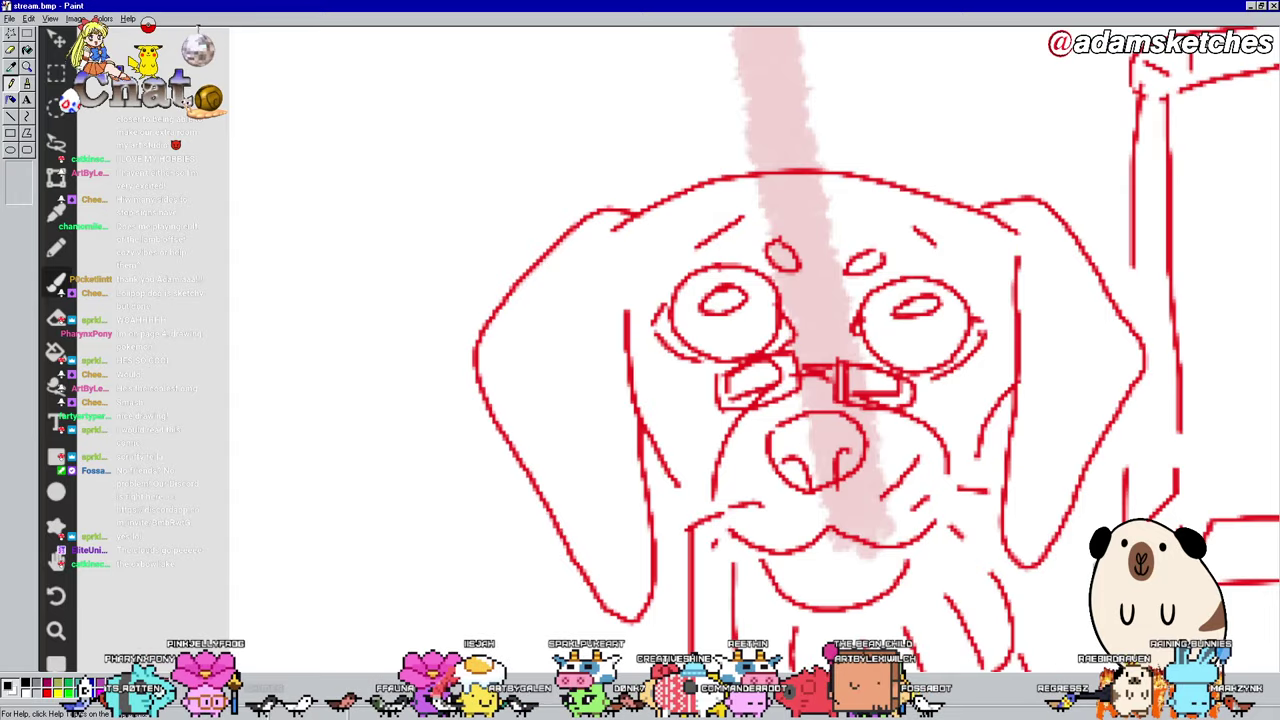
scroll(930, 400, down, 2)
scroll(930, 400, right, 1)
scroll(932, 377, up, 2)
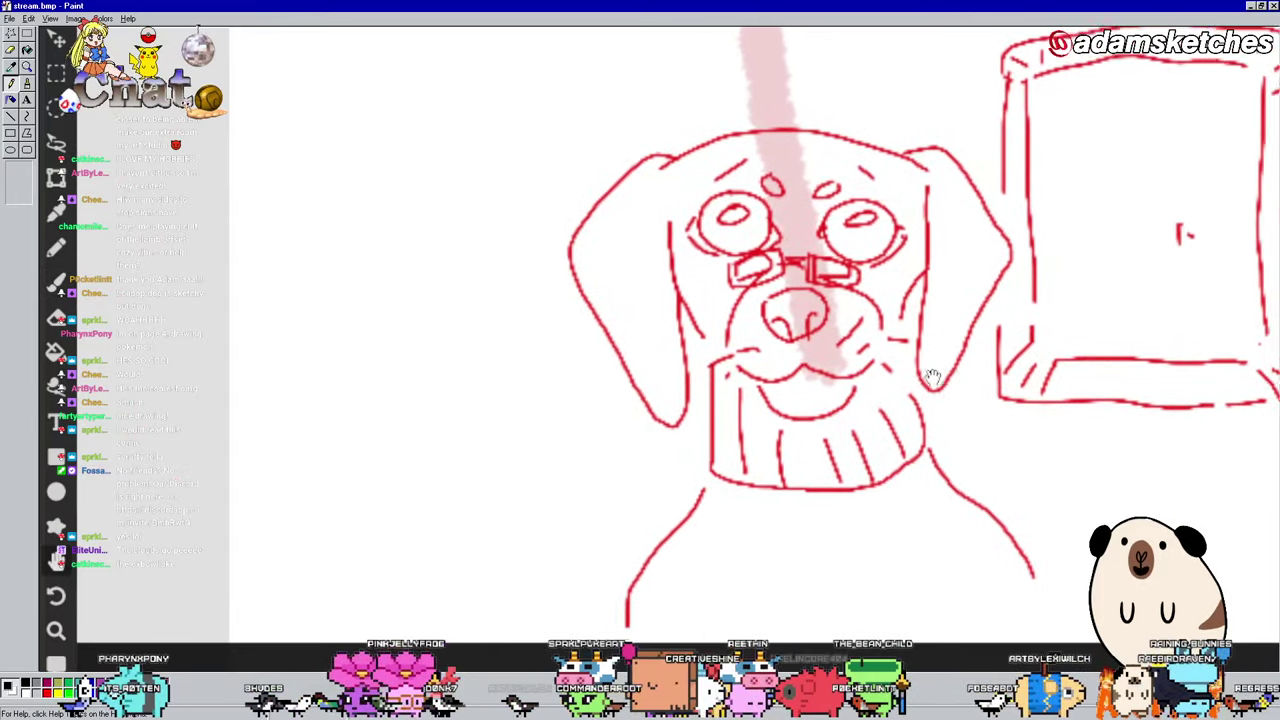
drag(932, 377, 954, 388)
scroll(954, 390, down, 3)
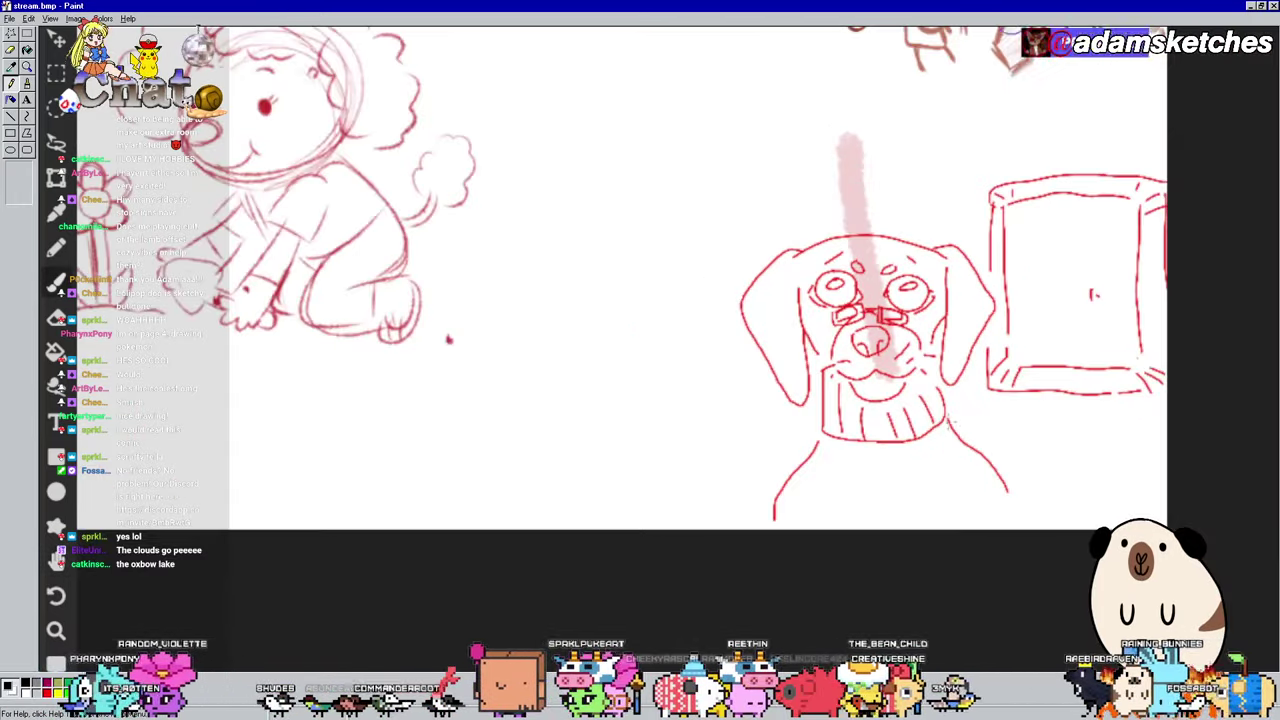
Step: Examine the two gardening dogs with flowers and the snarling animal in a small cap crouching over an ice cream sundae
scroll(948, 425, down, 1)
mouse_move(731, 323)
mouse_down()
mouse_move(1043, 400)
mouse_move(1023, 430)
mouse_up()
scroll(1043, 400, up, 3)
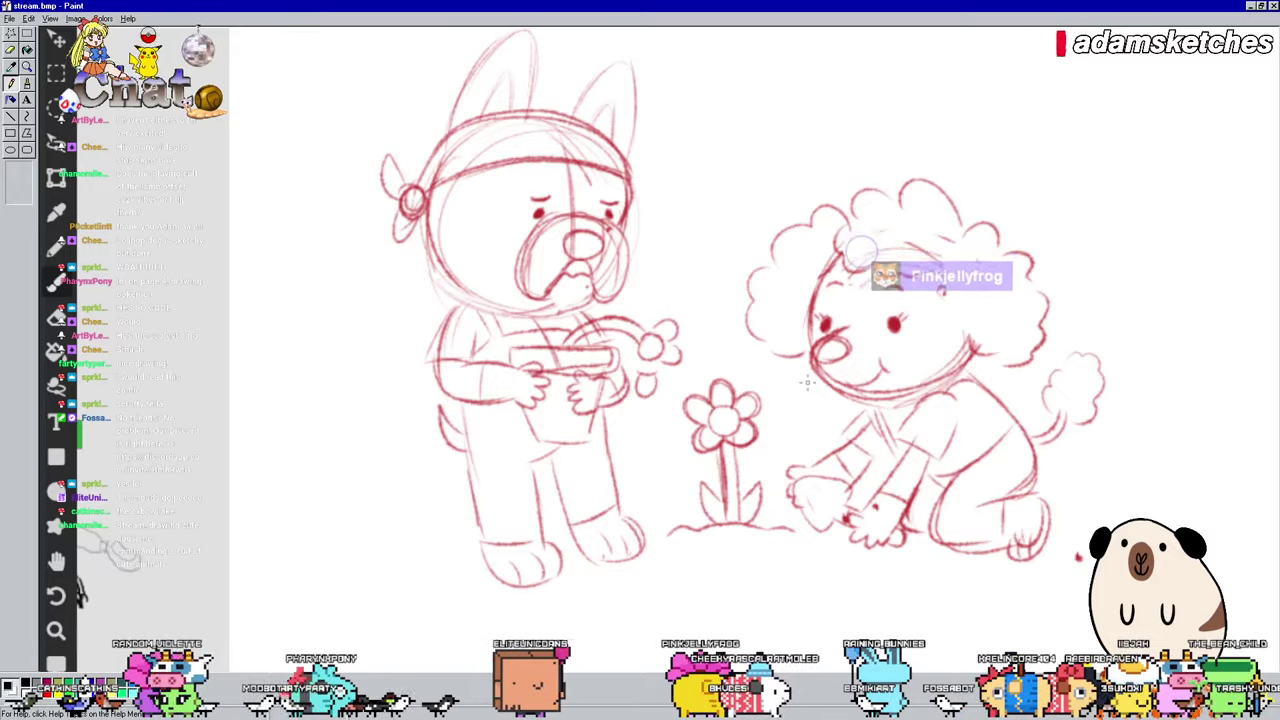
scroll(806, 382, down, 2)
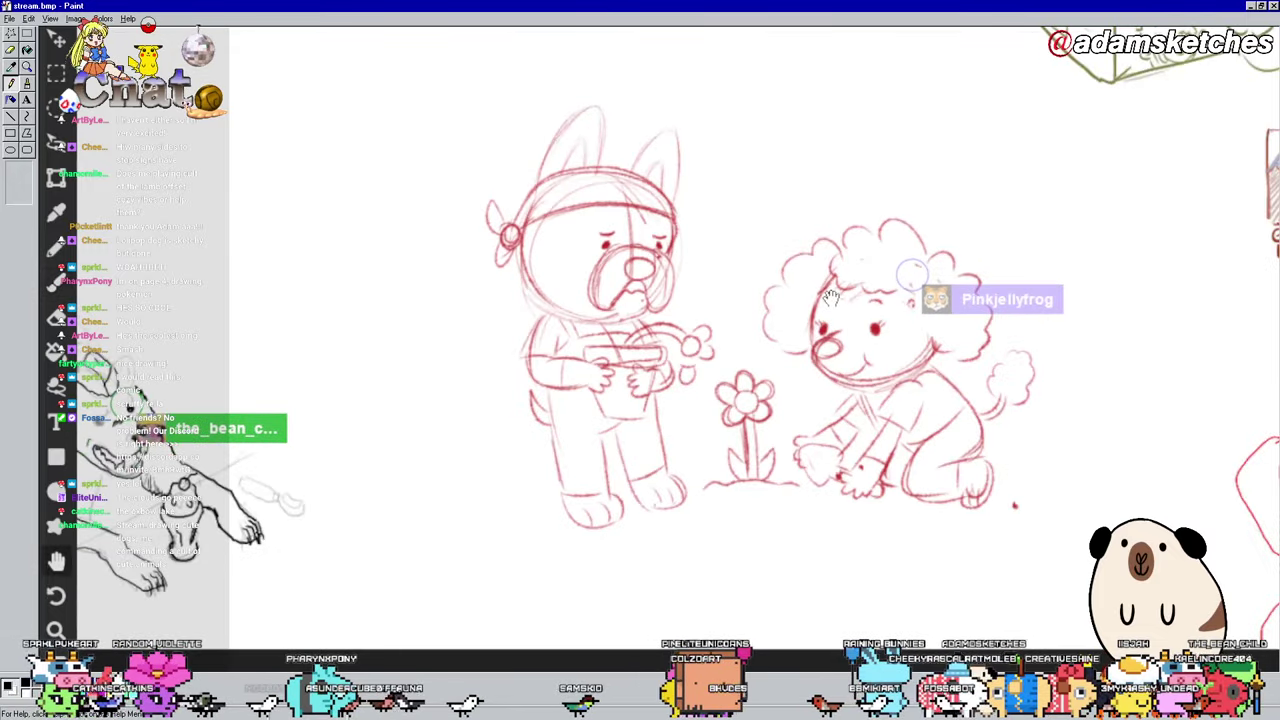
drag(477, 322, 887, 287)
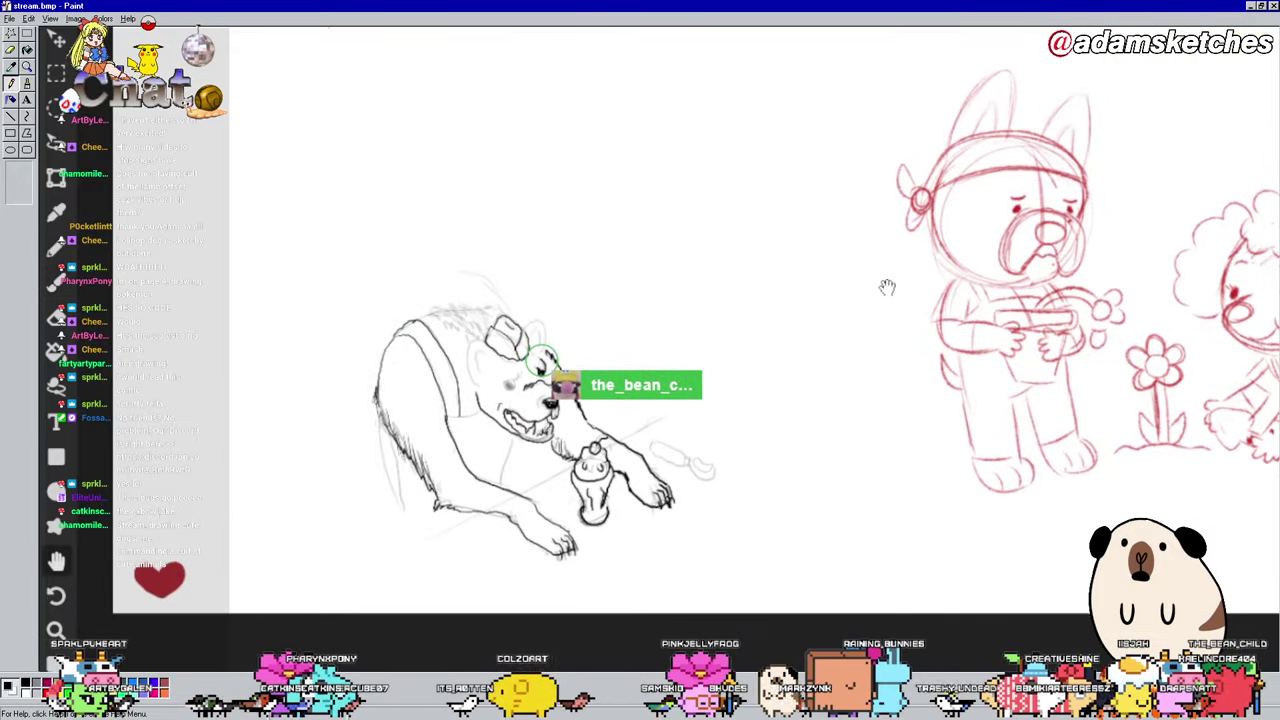
scroll(515, 330, up, 2)
scroll(720, 366, down, 1)
scroll(720, 366, up, 1)
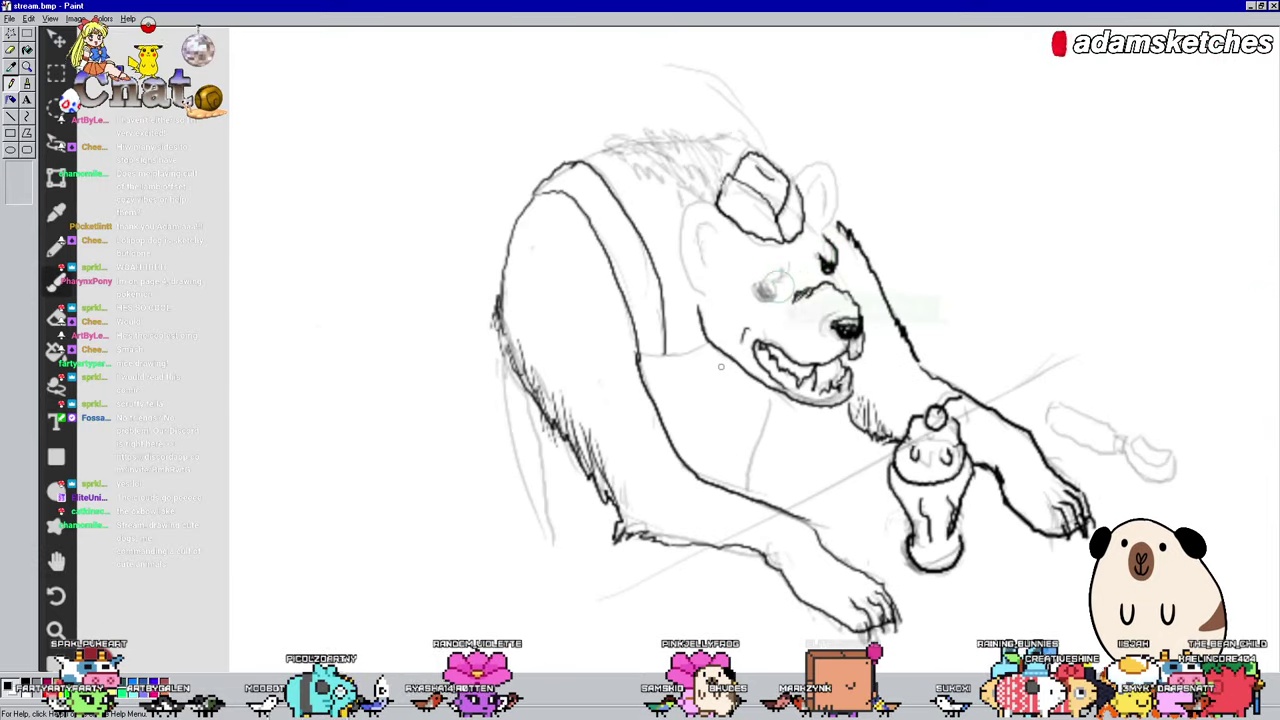
drag(772, 284, 632, 260)
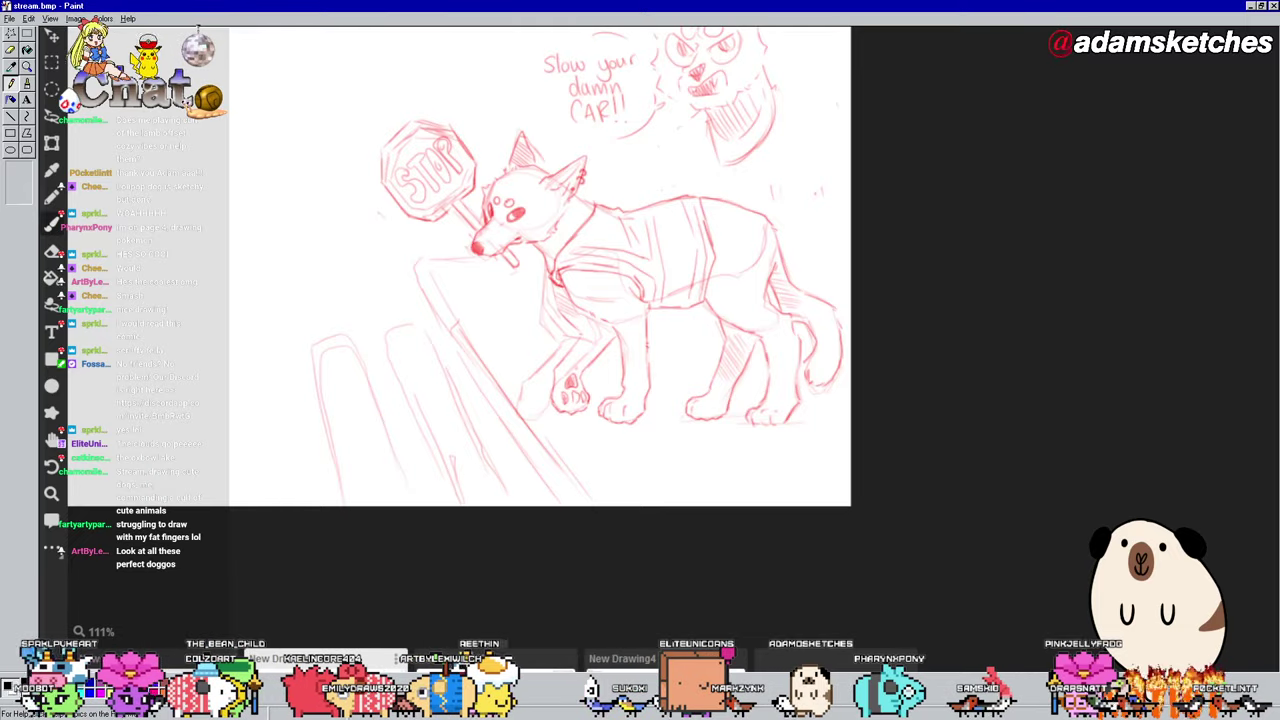
Step: Examine the red crossing-guard dog carrying a STOP sign and the angry dog with a speech bubble on another canvas
scroll(906, 120, up, 5)
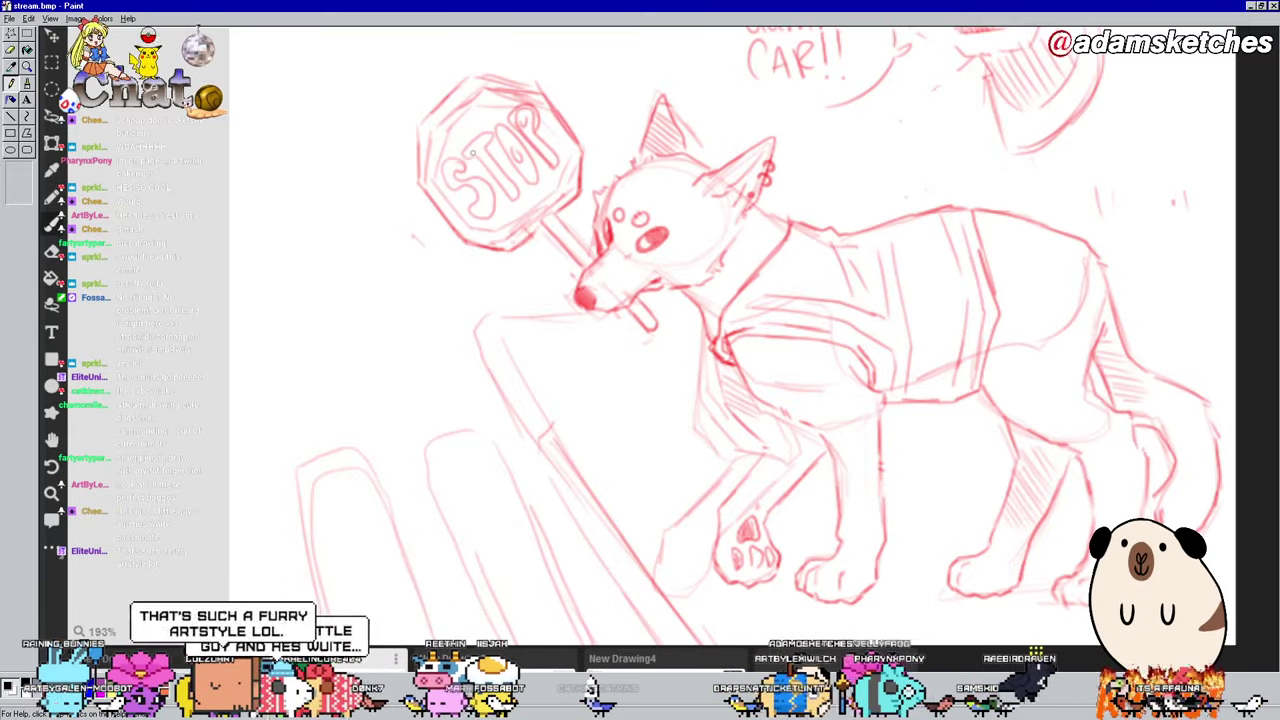
drag(586, 438, 546, 462)
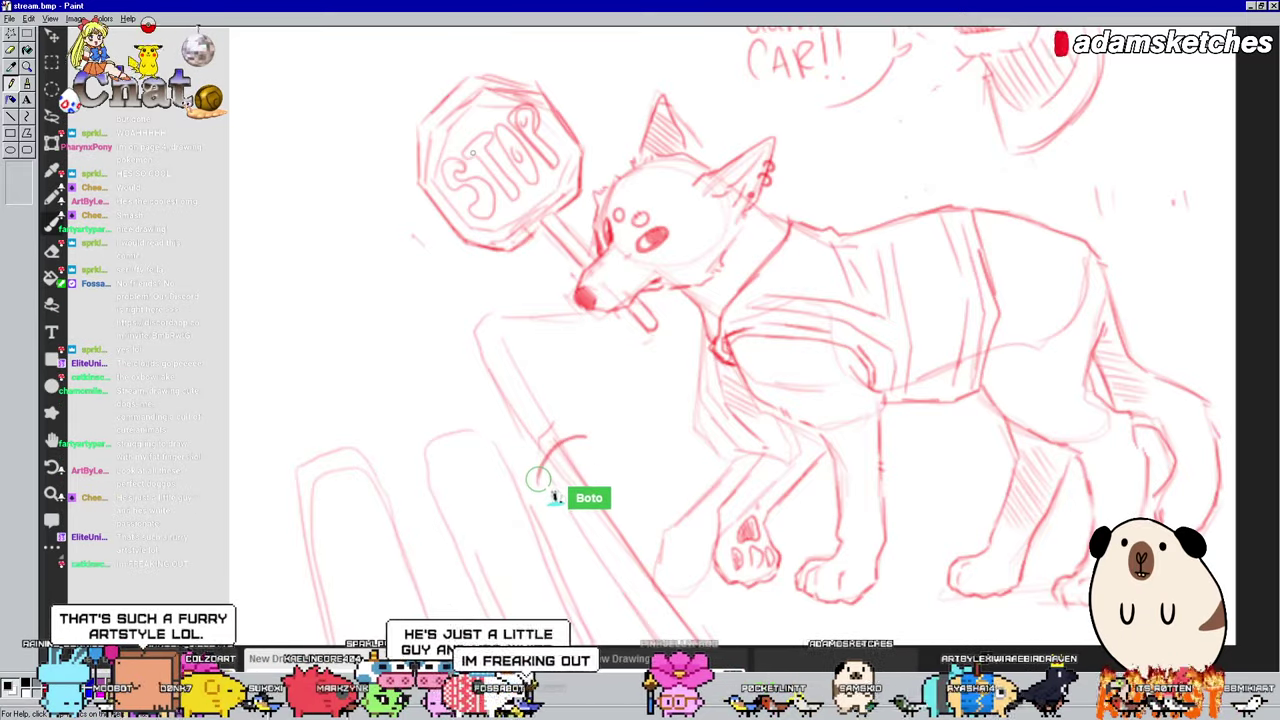
drag(532, 484, 612, 411)
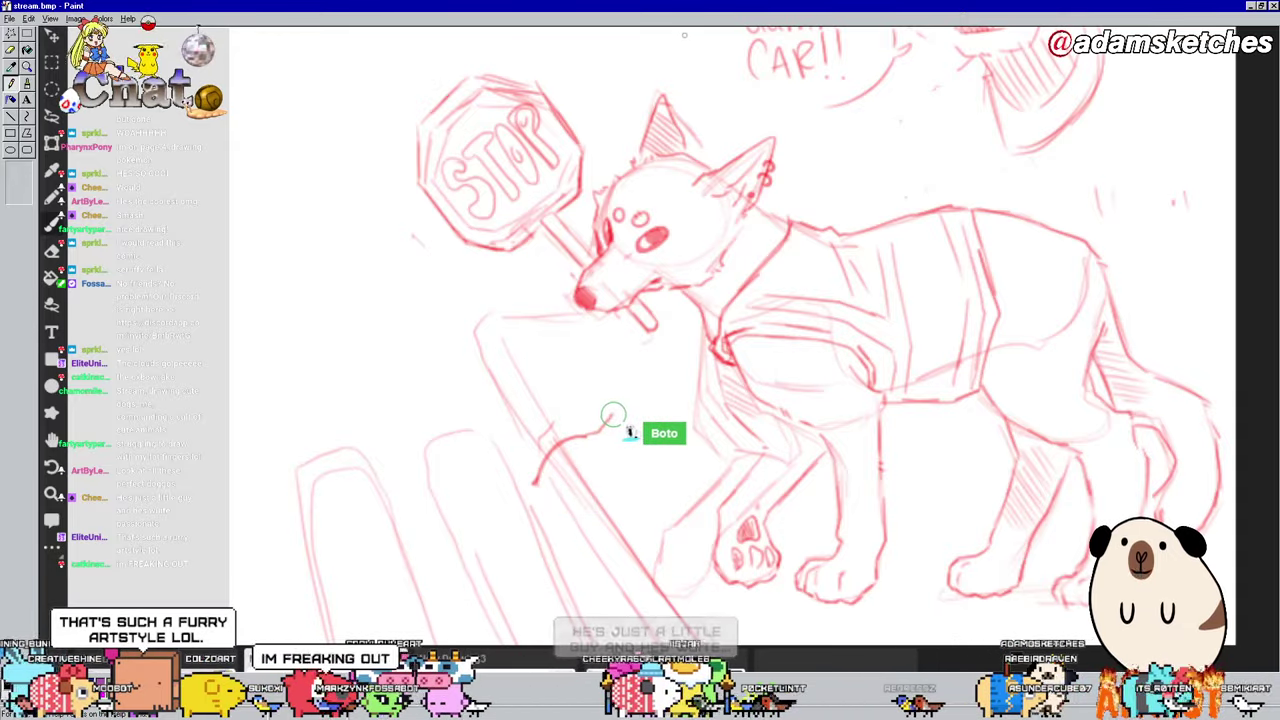
scroll(612, 430, down, 3)
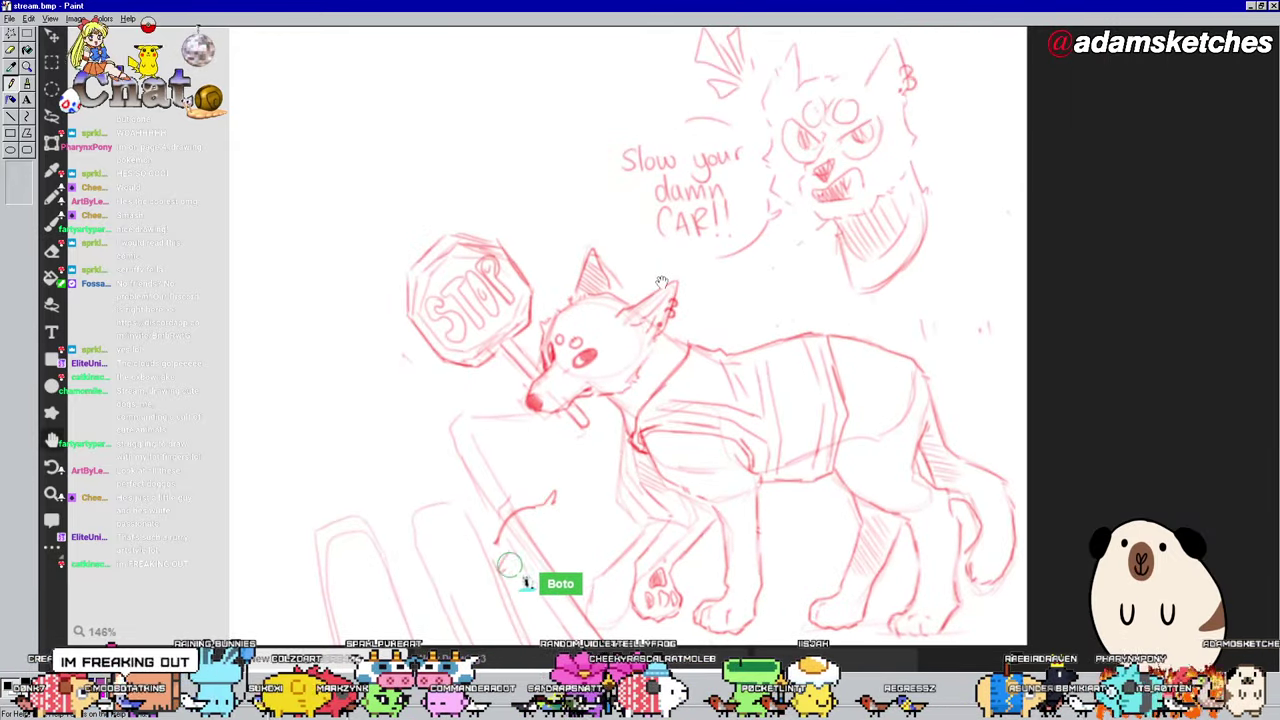
Step: Examine the crossing-guard dog's STOP sign and the road sketch in front of it up close
scroll(552, 452, up, 3)
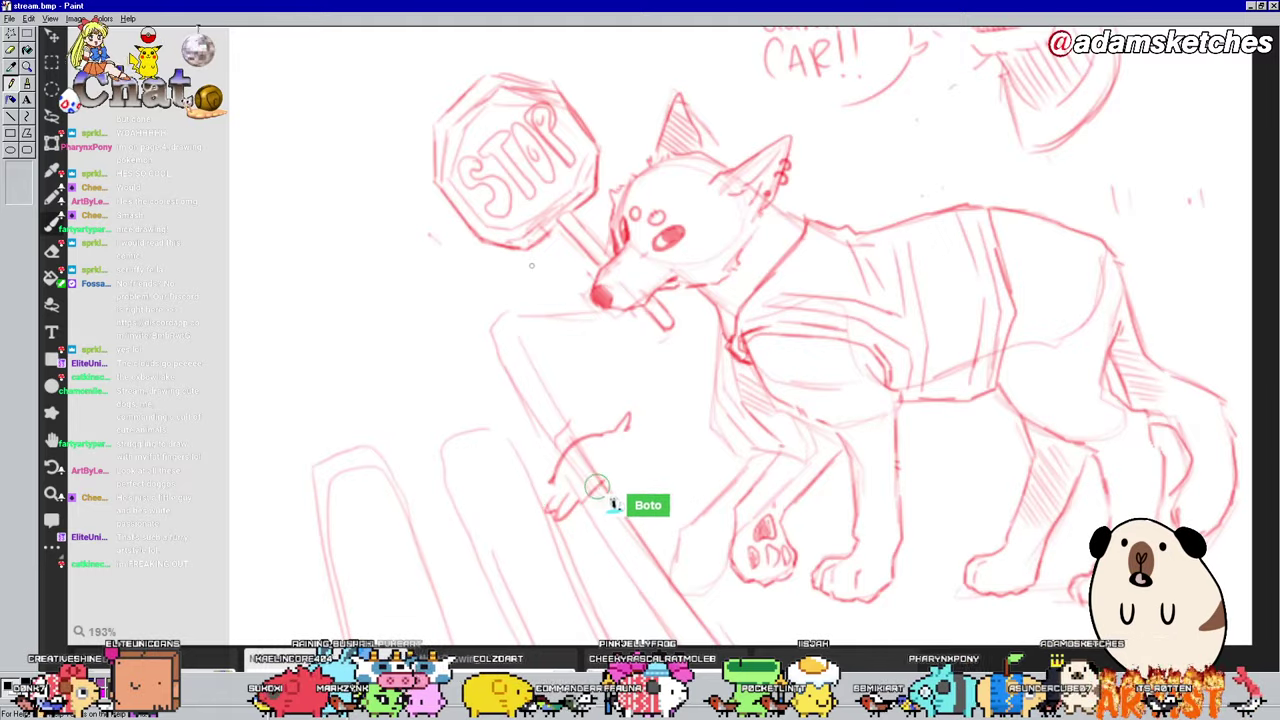
mouse_move(638, 465)
mouse_down()
mouse_move(548, 481)
mouse_move(536, 466)
mouse_move(517, 503)
mouse_move(546, 497)
mouse_move(521, 505)
mouse_move(534, 463)
mouse_move(548, 480)
mouse_move(586, 445)
mouse_up()
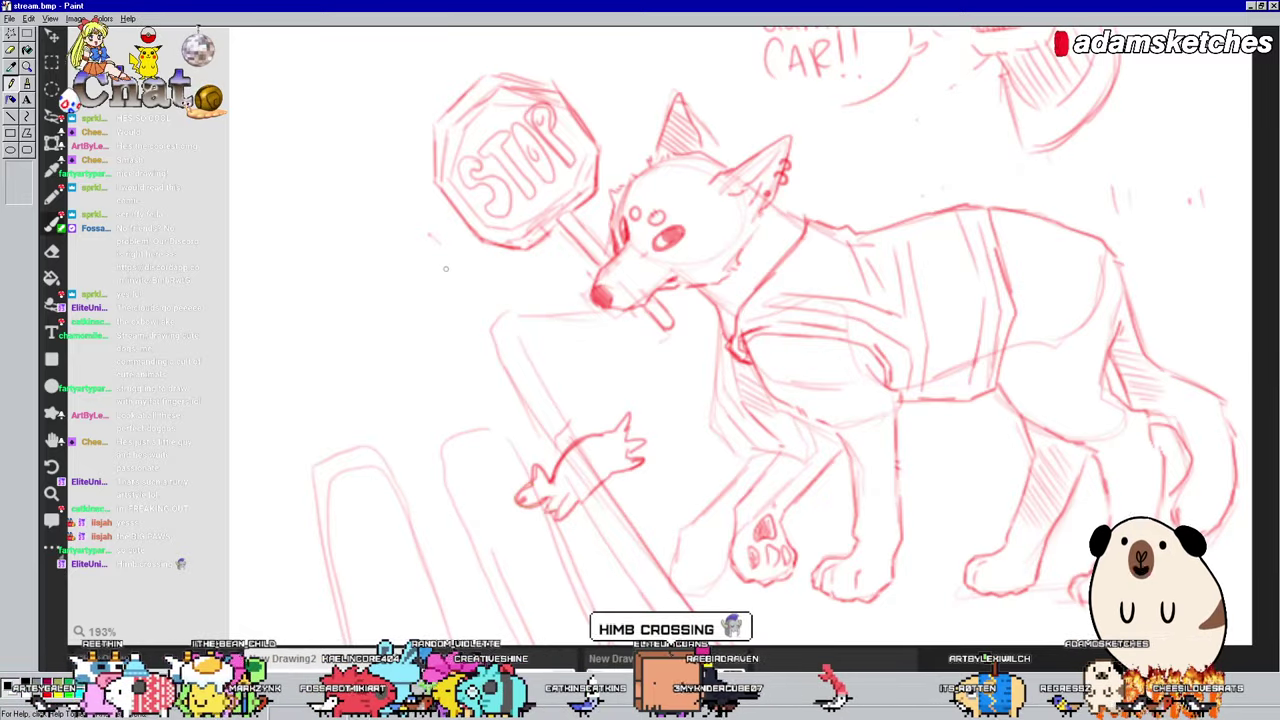
drag(428, 420, 488, 448)
drag(266, 322, 266, 360)
drag(286, 334, 308, 334)
drag(344, 326, 346, 352)
drag(394, 326, 413, 344)
mouse_move(282, 386)
mouse_down()
mouse_move(280, 430)
mouse_move(300, 395)
mouse_up()
drag(306, 386, 330, 426)
mouse_move(333, 388)
mouse_down()
mouse_move(348, 392)
mouse_move(350, 428)
mouse_up()
drag(353, 388, 378, 396)
drag(392, 372, 345, 422)
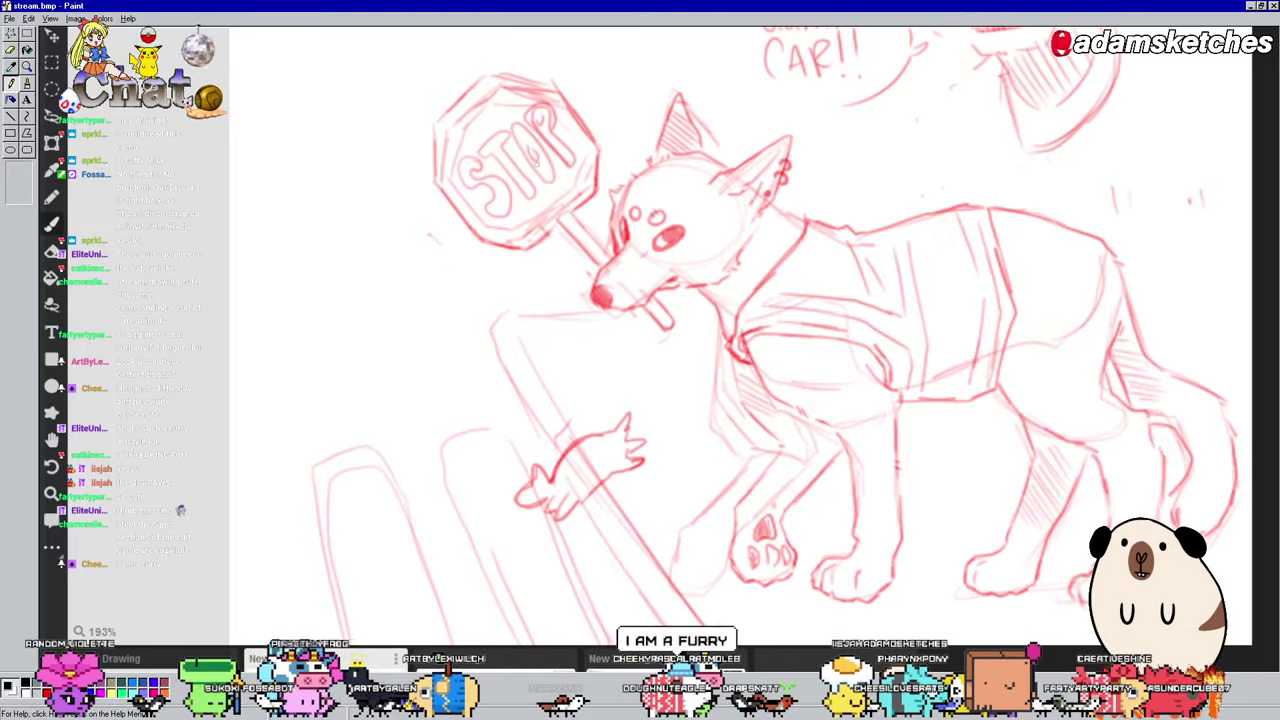
Step: Examine the grey sketch of the curly-eared puppy sitting beside the unfinished frame on the third canvas
scroll(765, 320, down, 10)
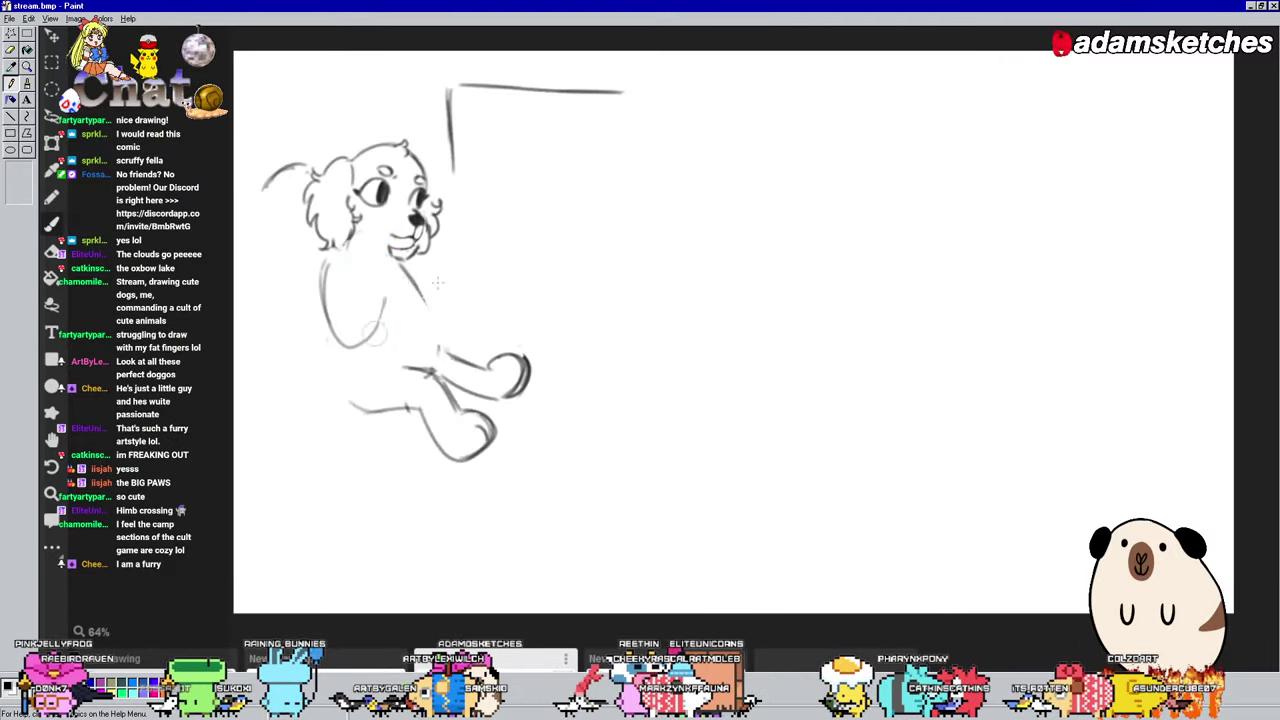
scroll(355, 355, up, 1)
drag(365, 287, 487, 328)
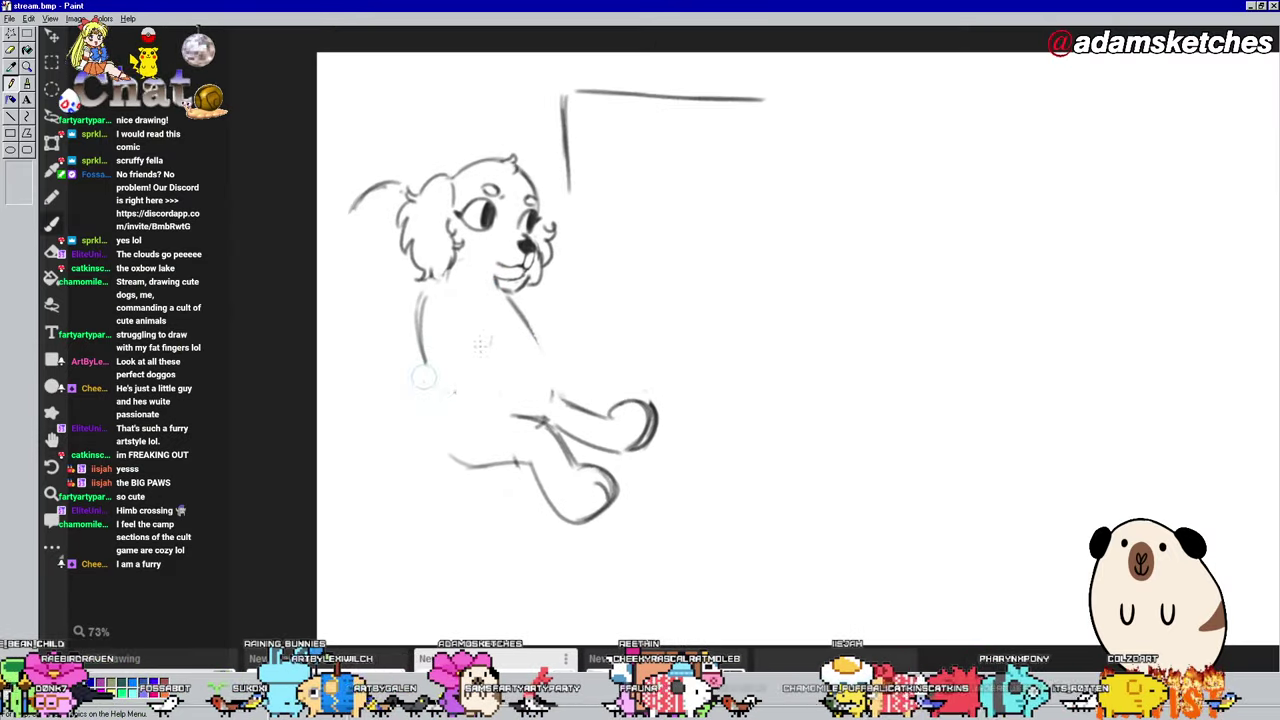
scroll(425, 373, up, 2)
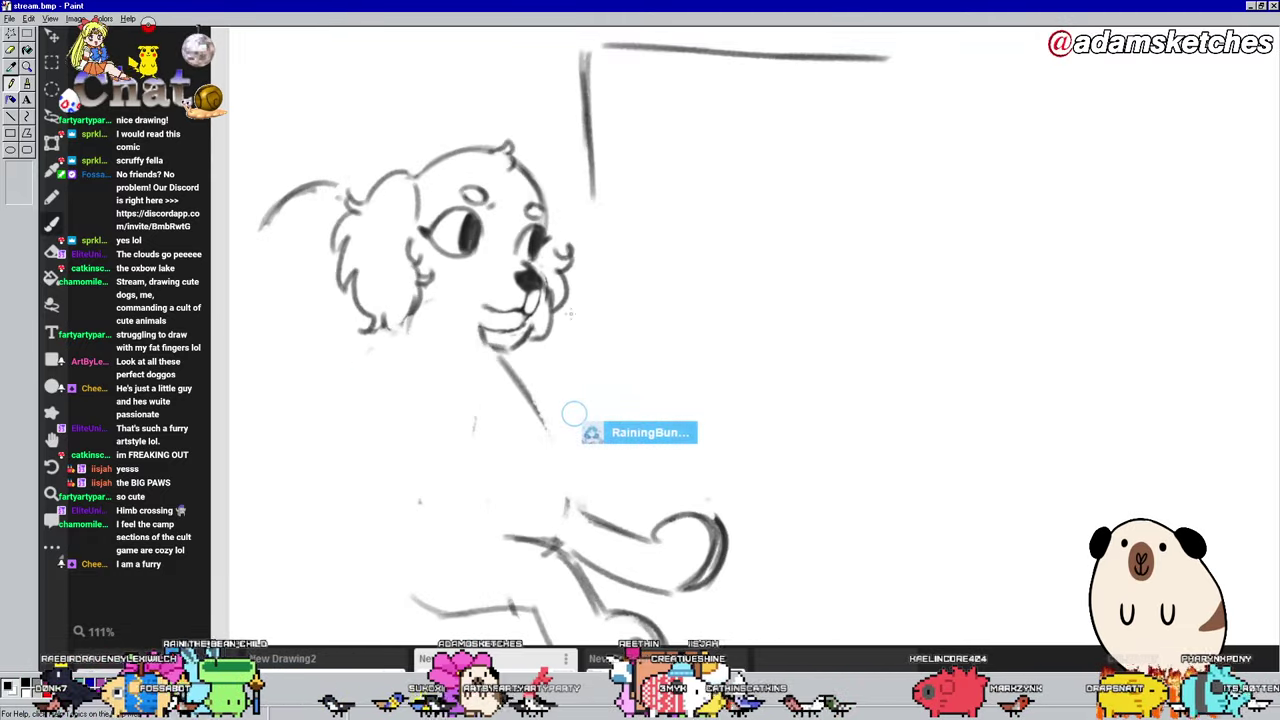
scroll(700, 343, down, 3)
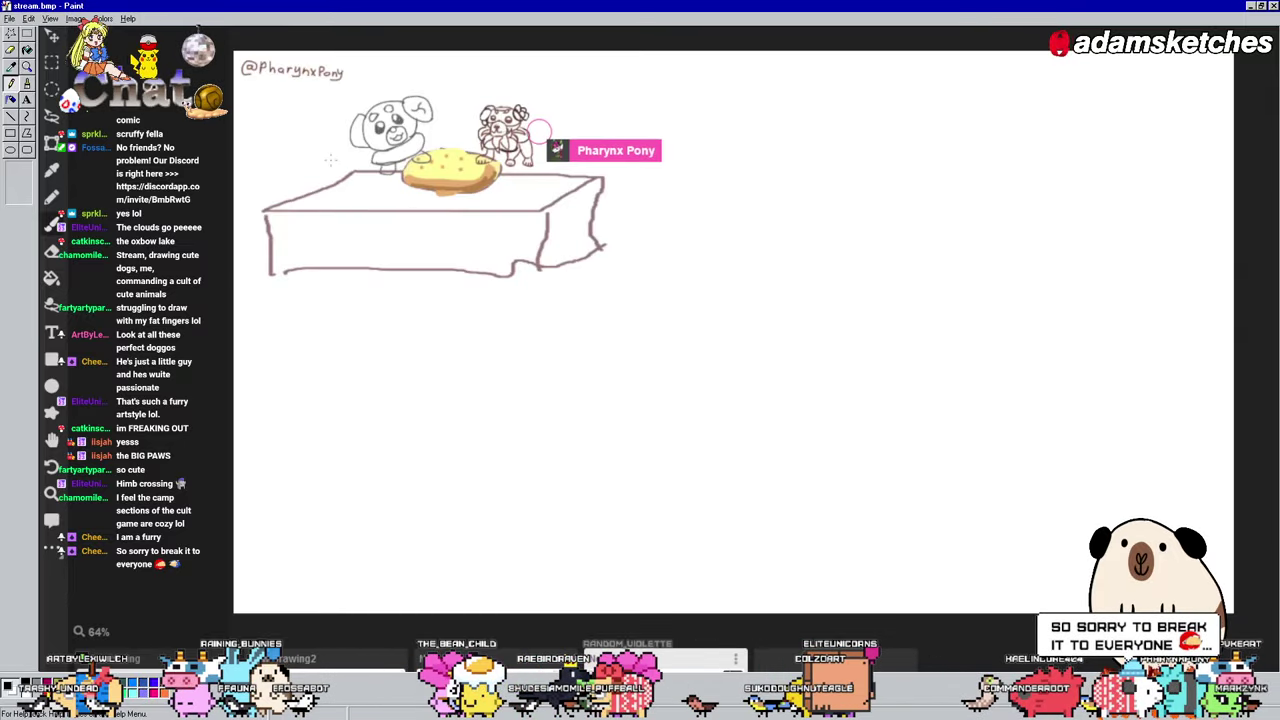
Step: Examine the two puppies around the yellow pastry on the table, and the snarling animal with the ice cream sundae on the first canvas
scroll(391, 186, up, 4)
drag(391, 186, 389, 303)
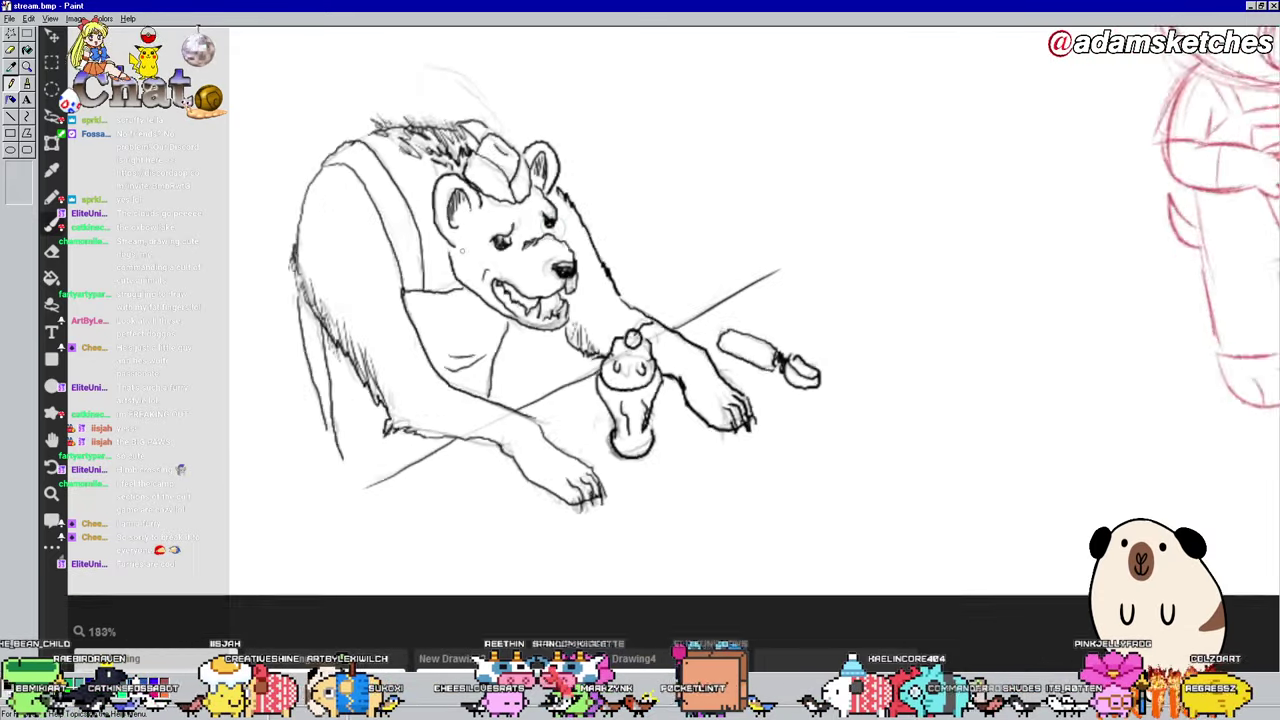
scroll(460, 243, up, 2)
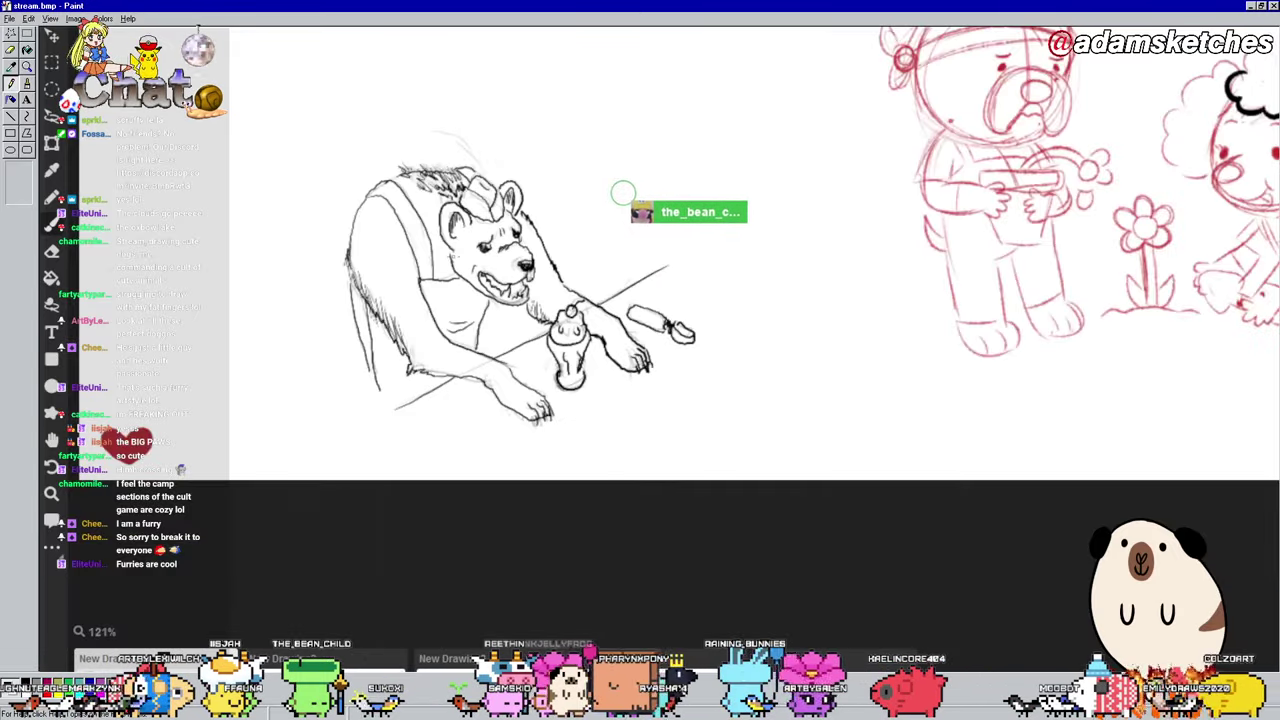
scroll(650, 250, down, 5)
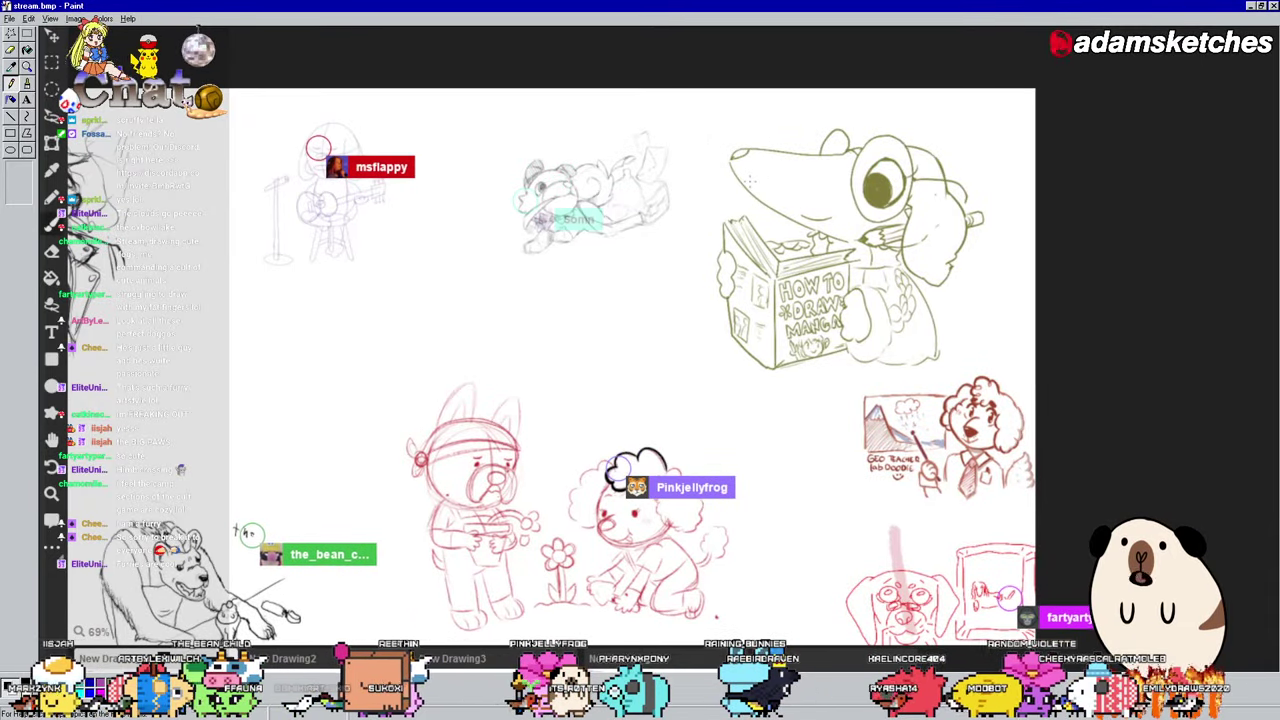
Step: Redraw the short curved smile on the long-snouted dog's muzzle, just above the open manga book
scroll(790, 130, up, 3)
scroll(887, 125, up, 3)
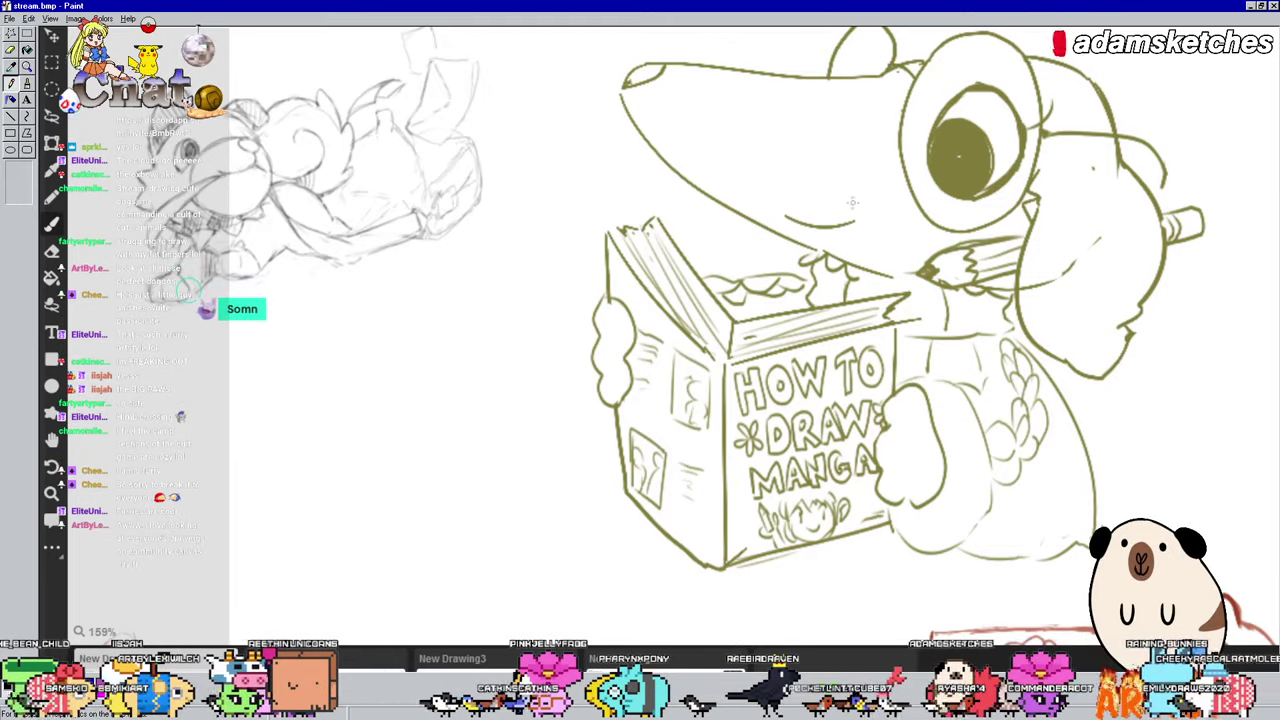
drag(851, 216, 761, 260)
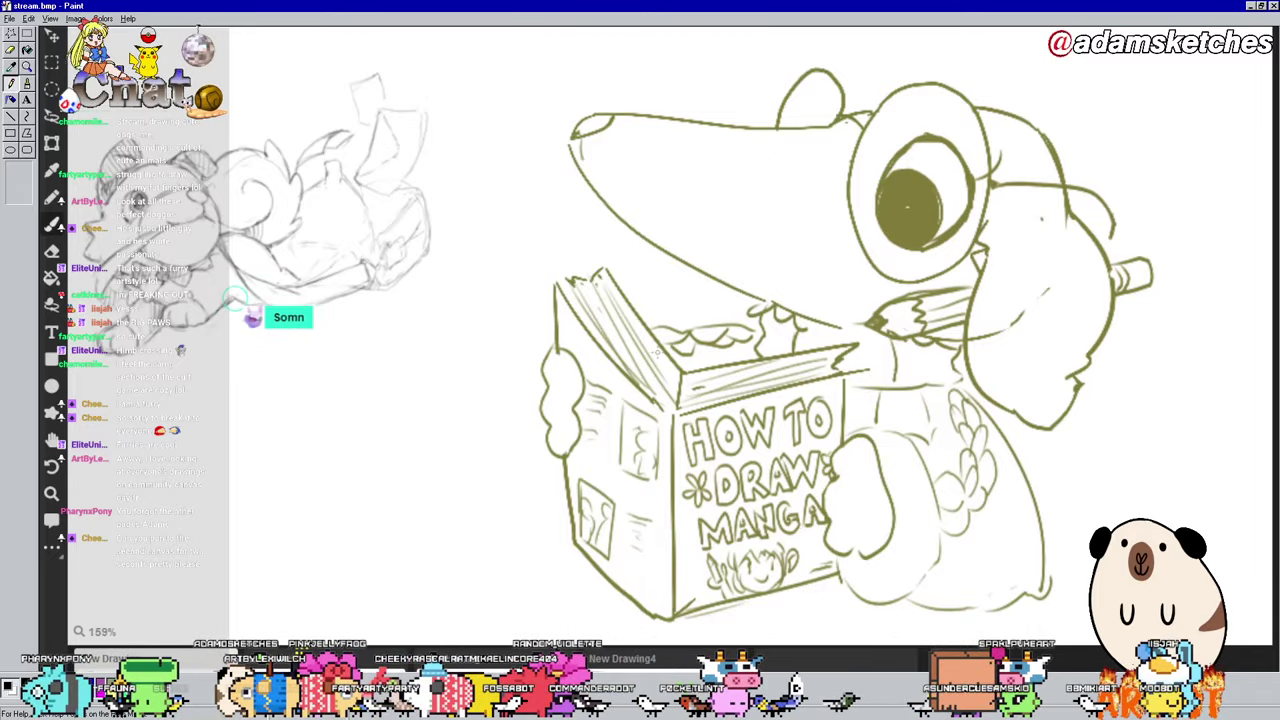
drag(733, 267, 803, 272)
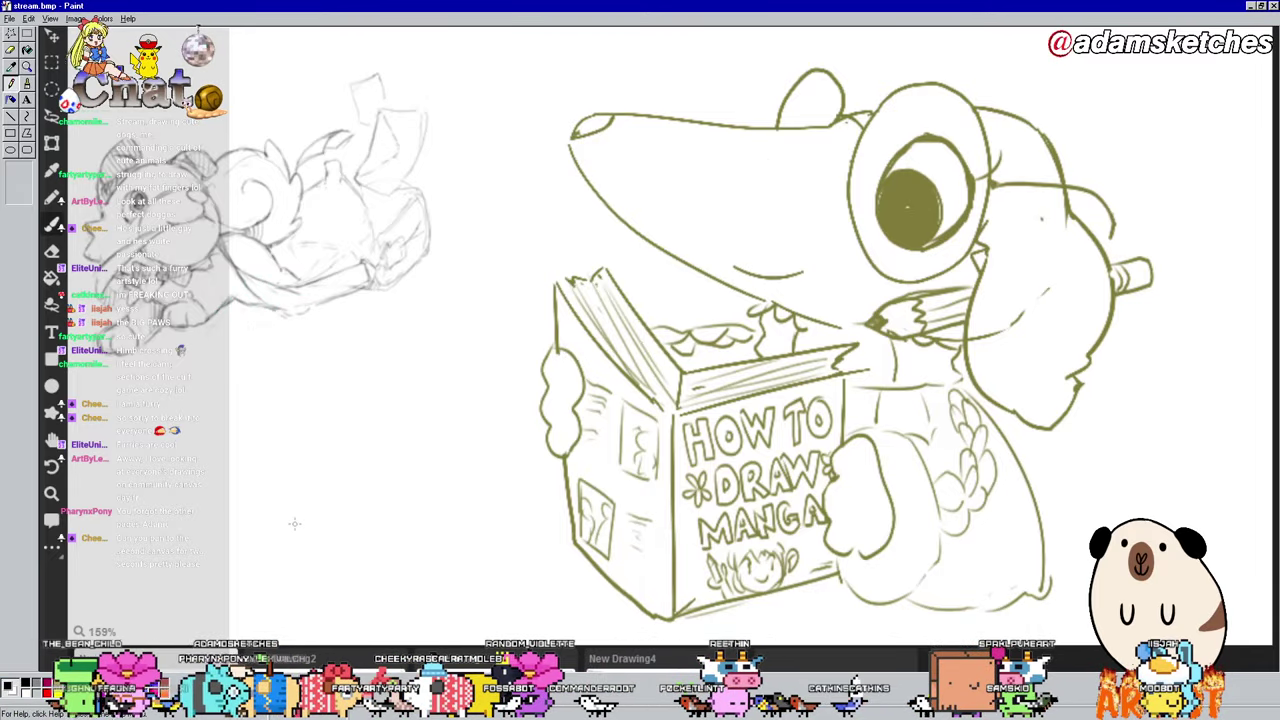
Step: Examine the big-eyed, long-snouted "Thank yew" doodle and the neighbouring crossing-guard dog on the second canvas
key(ctrl+Tab)
scroll(660, 293, up, 5)
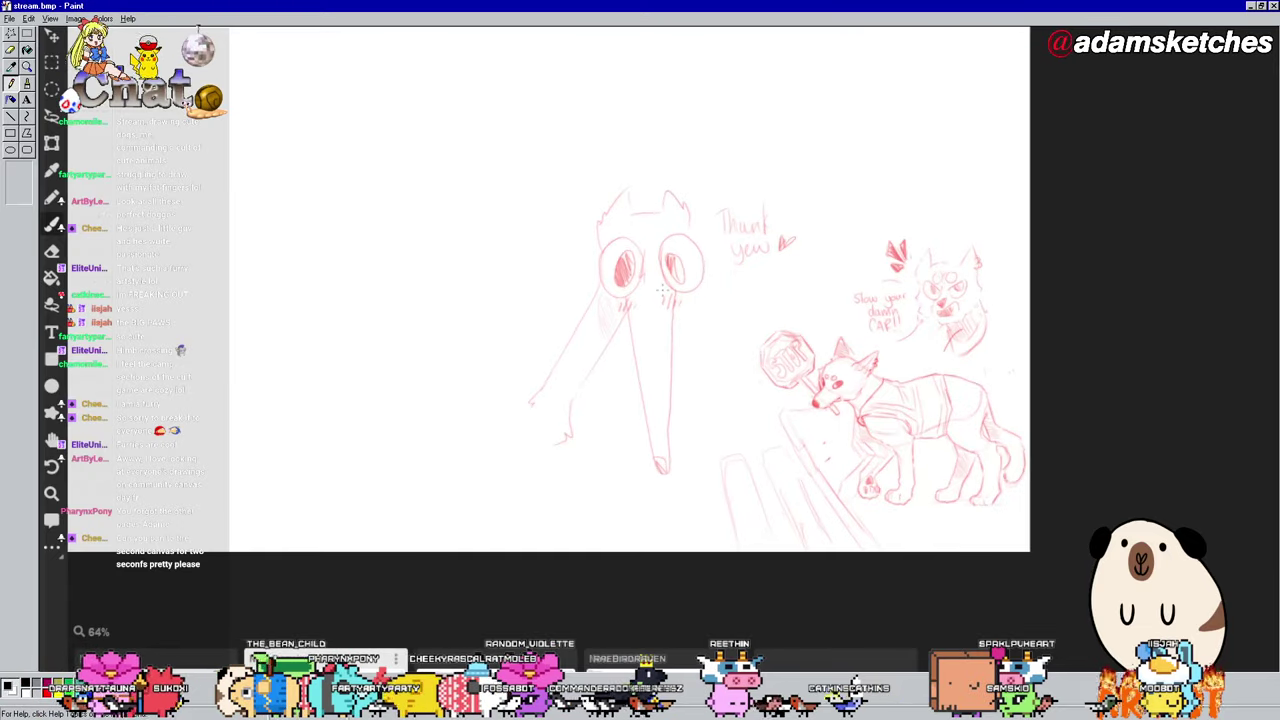
drag(660, 293, 660, 258)
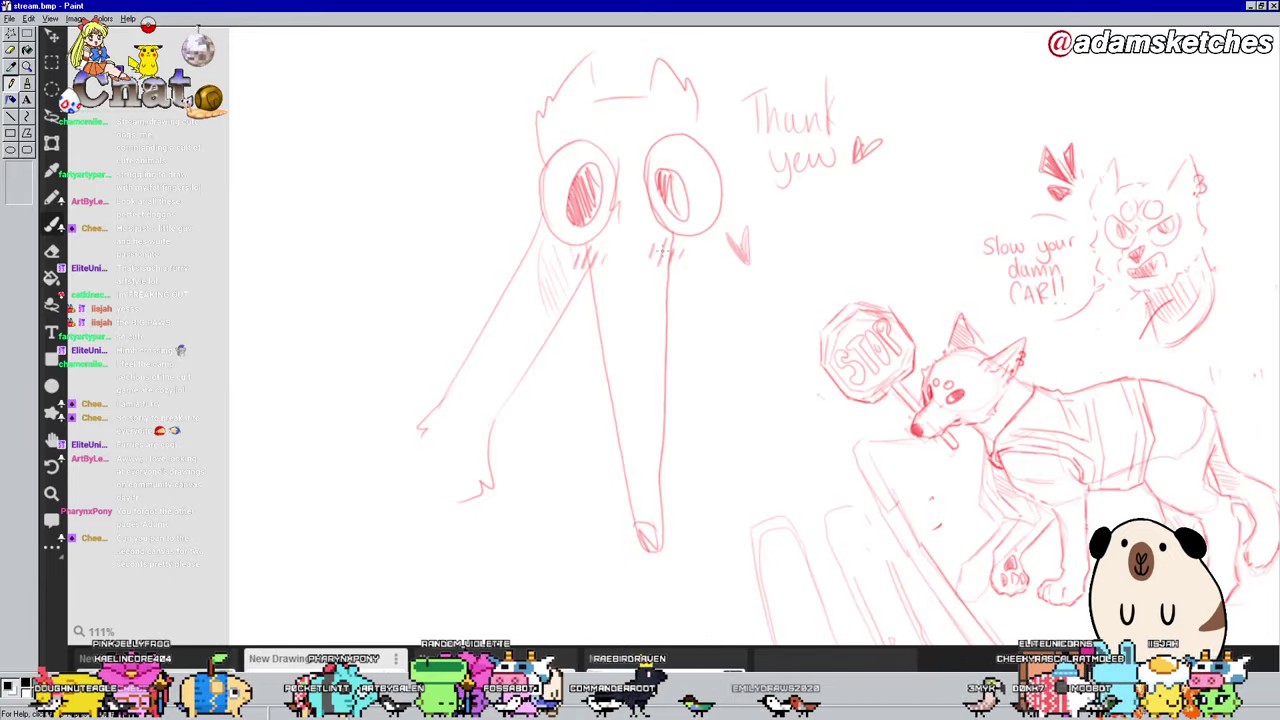
scroll(660, 265, down, 3)
scroll(850, 340, up, 5)
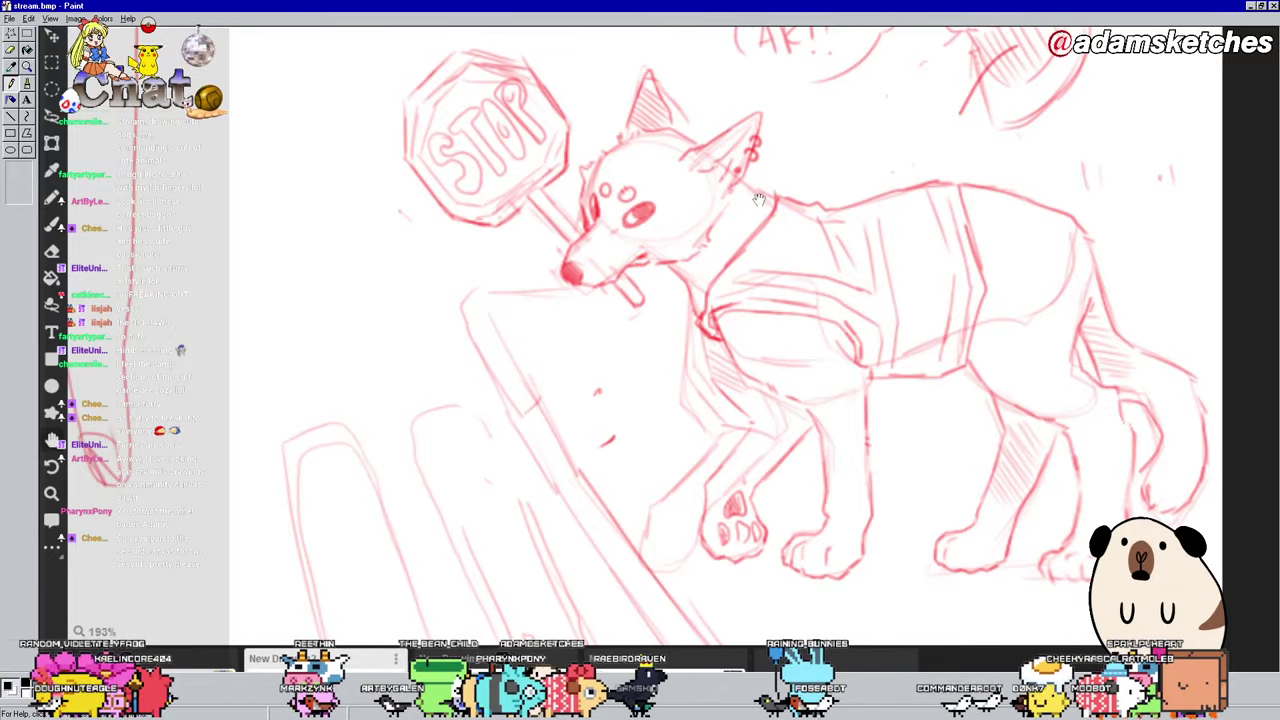
drag(759, 199, 757, 236)
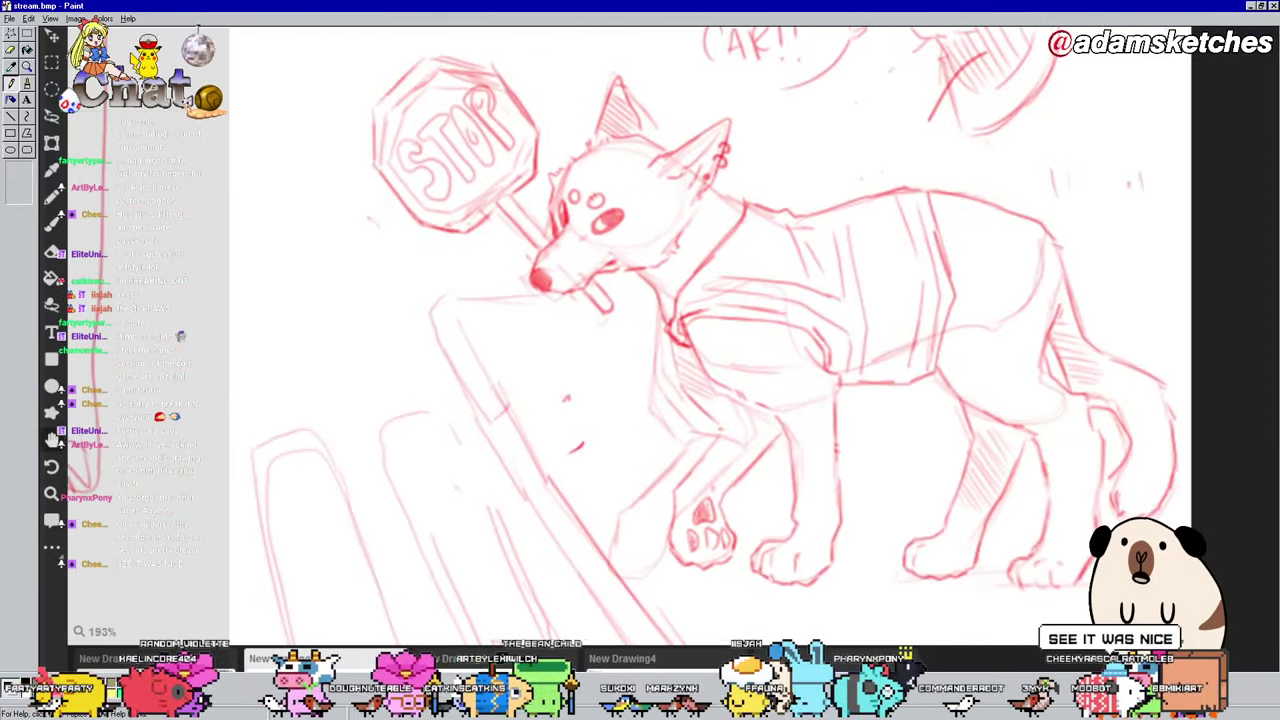
mouse_move(781, 242)
mouse_down()
mouse_move(969, 297)
mouse_move(1000, 476)
mouse_move(960, 440)
mouse_move(918, 448)
mouse_up()
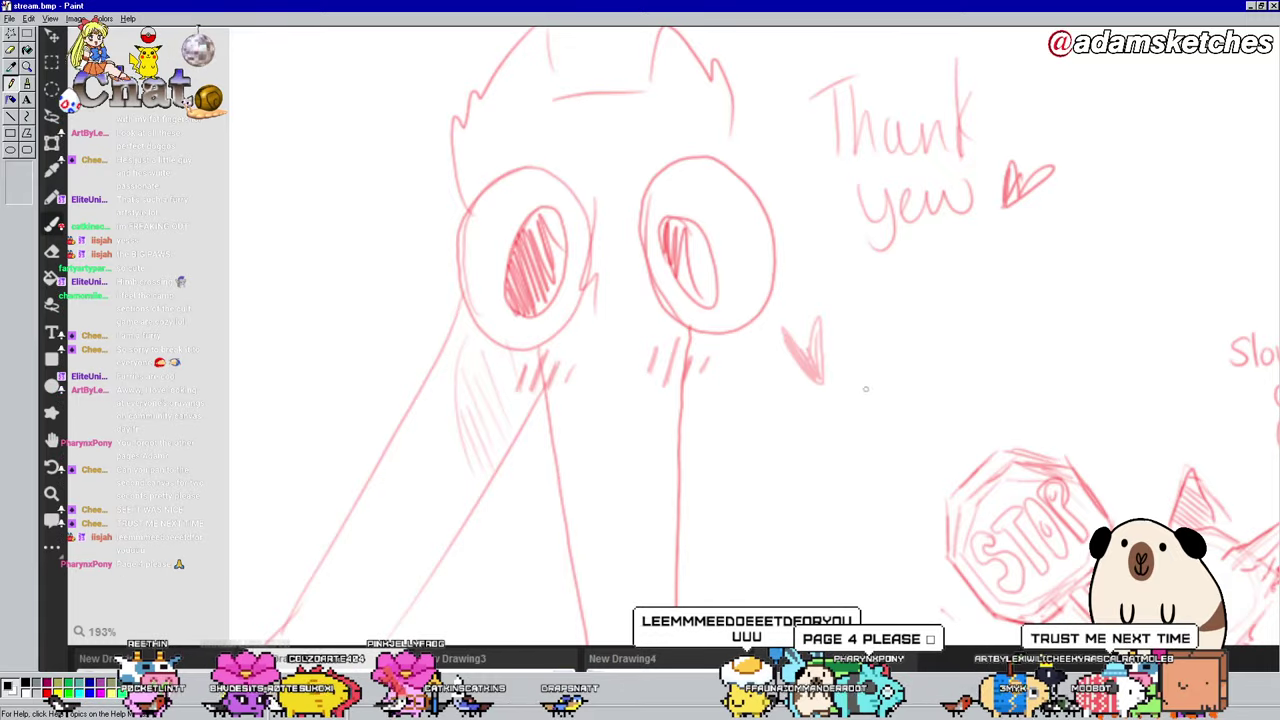
scroll(680, 296, up, 6)
scroll(915, 445, down, 8)
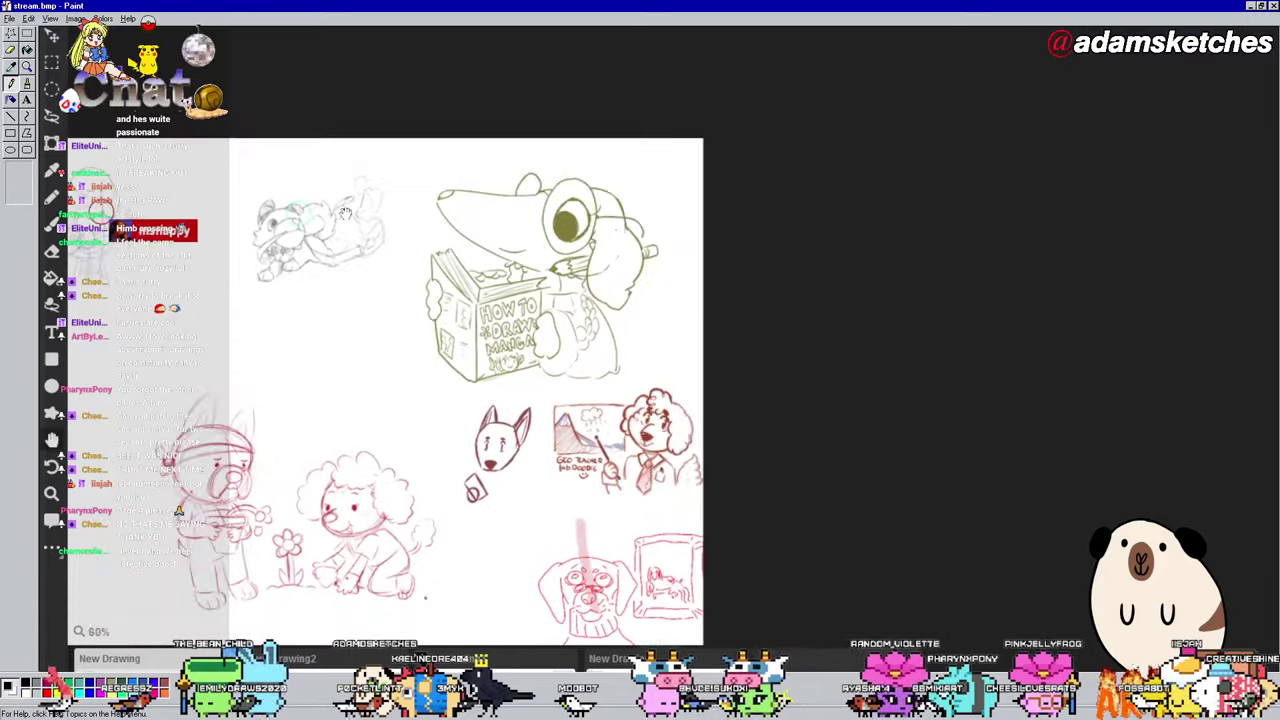
Step: Examine the black detective dog with hat, trench coat and cigarette on the first canvas, along with the overall set of sketches
scroll(466, 390, down, 3)
scroll(466, 390, left, 5)
scroll(782, 275, up, 3)
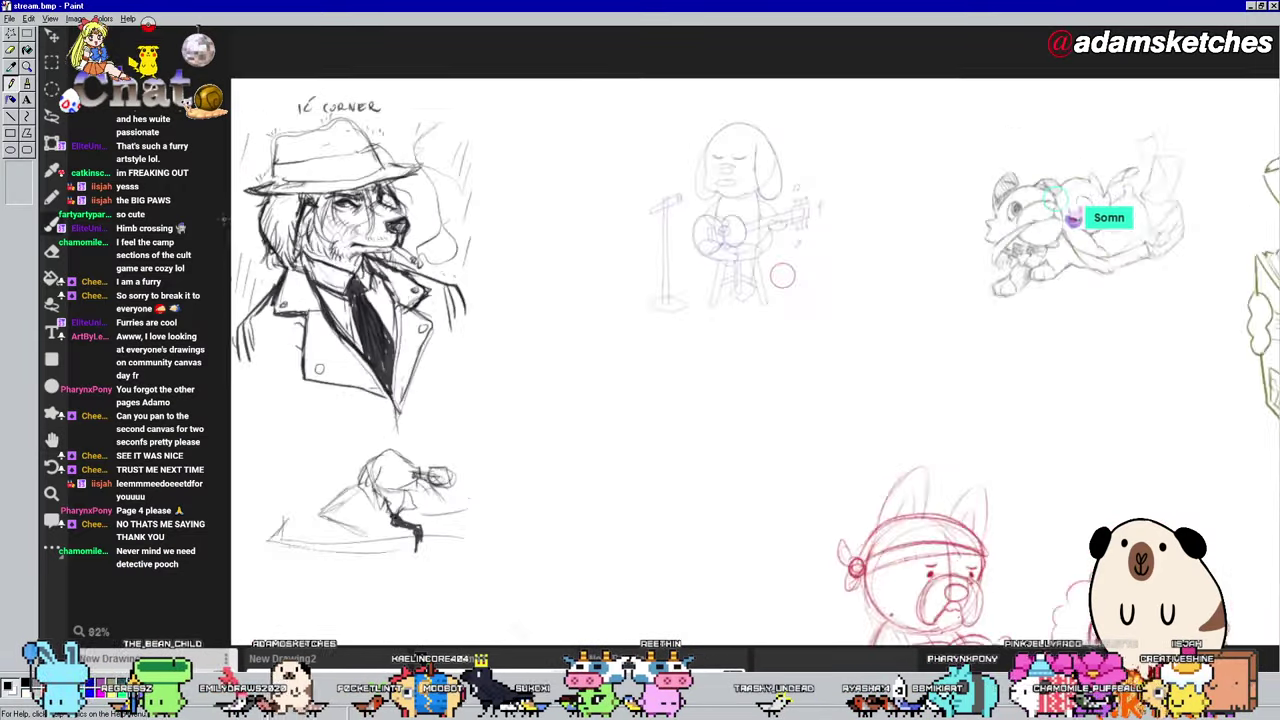
scroll(225, 190, up, 2)
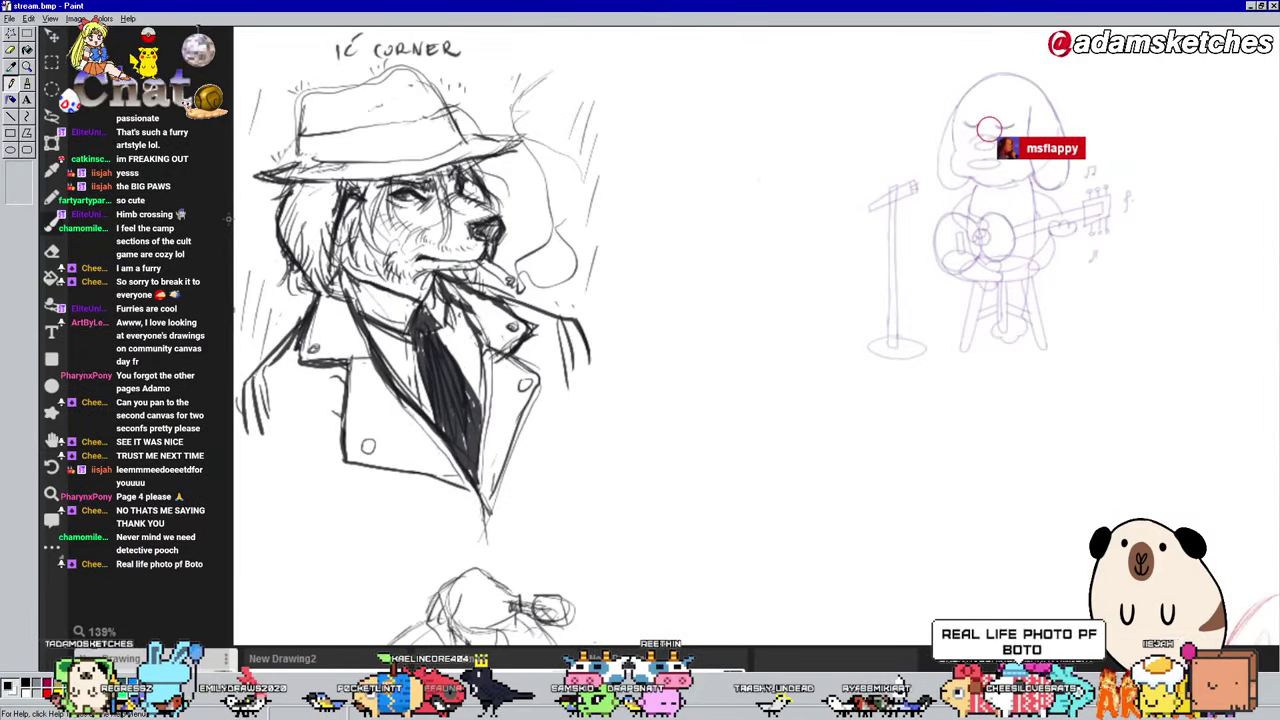
scroll(265, 180, up, 2)
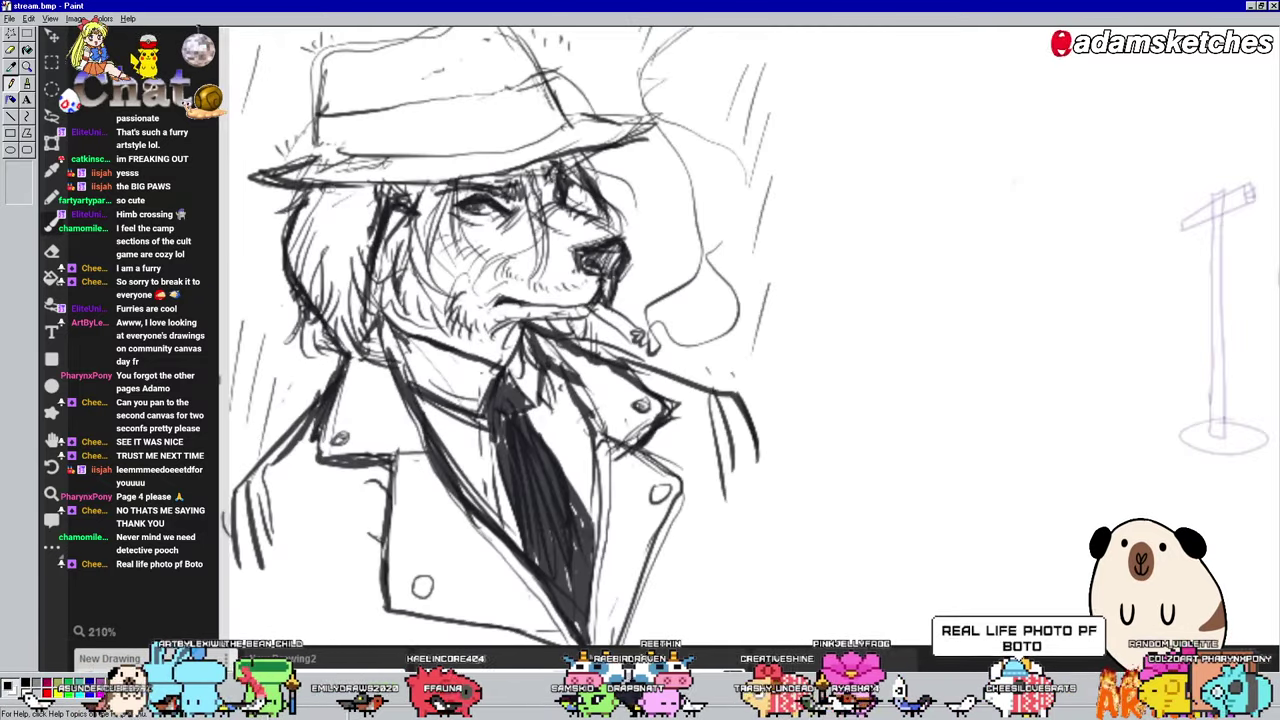
scroll(530, 275, up, 1)
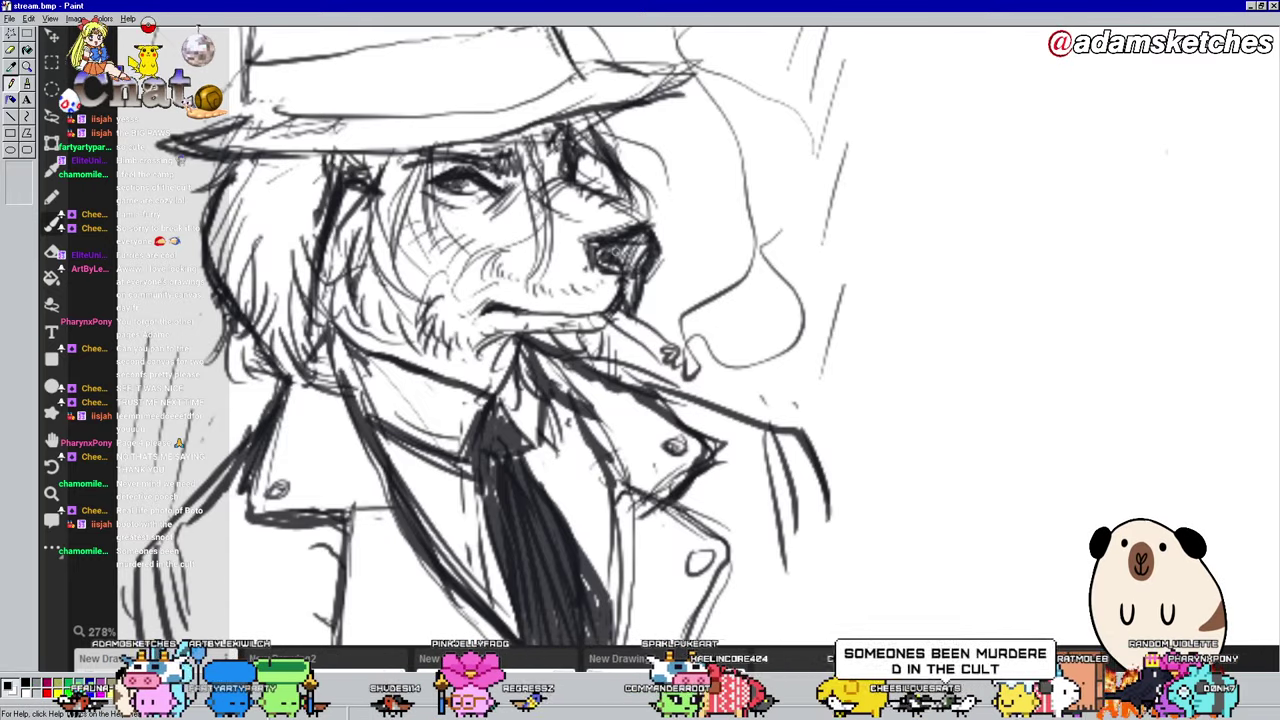
scroll(530, 248, down, 4)
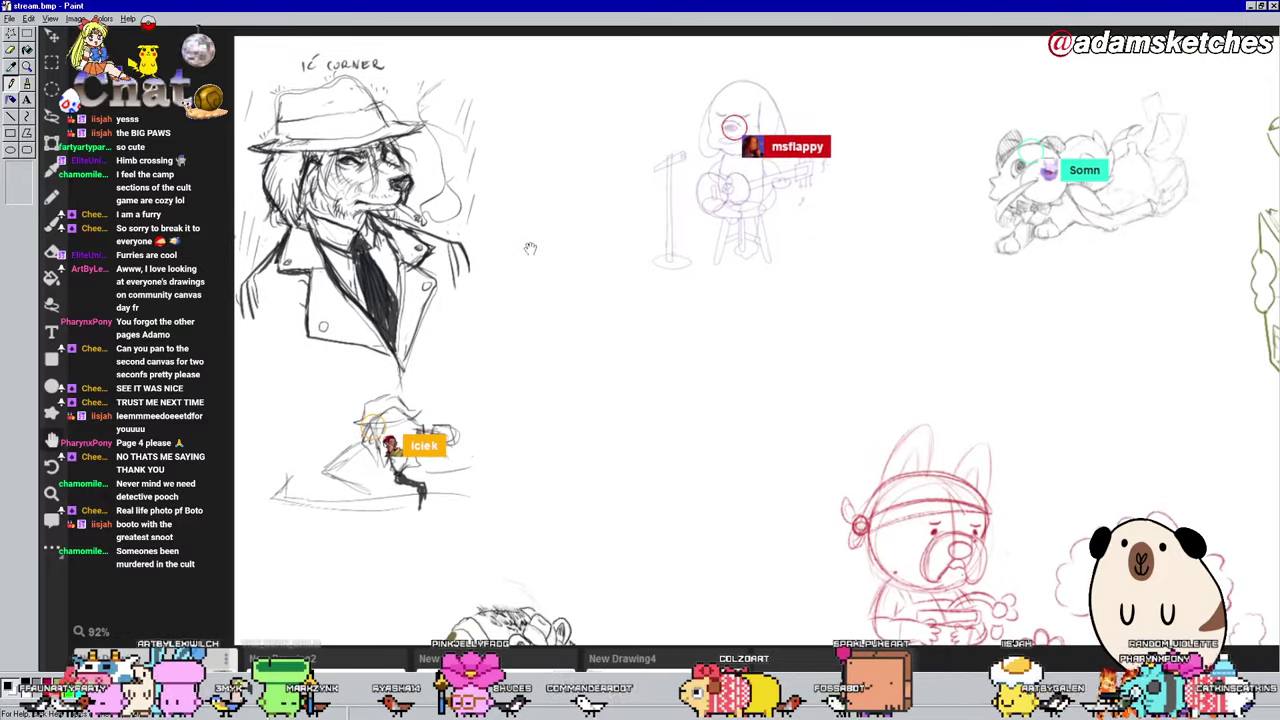
scroll(530, 248, down, 3)
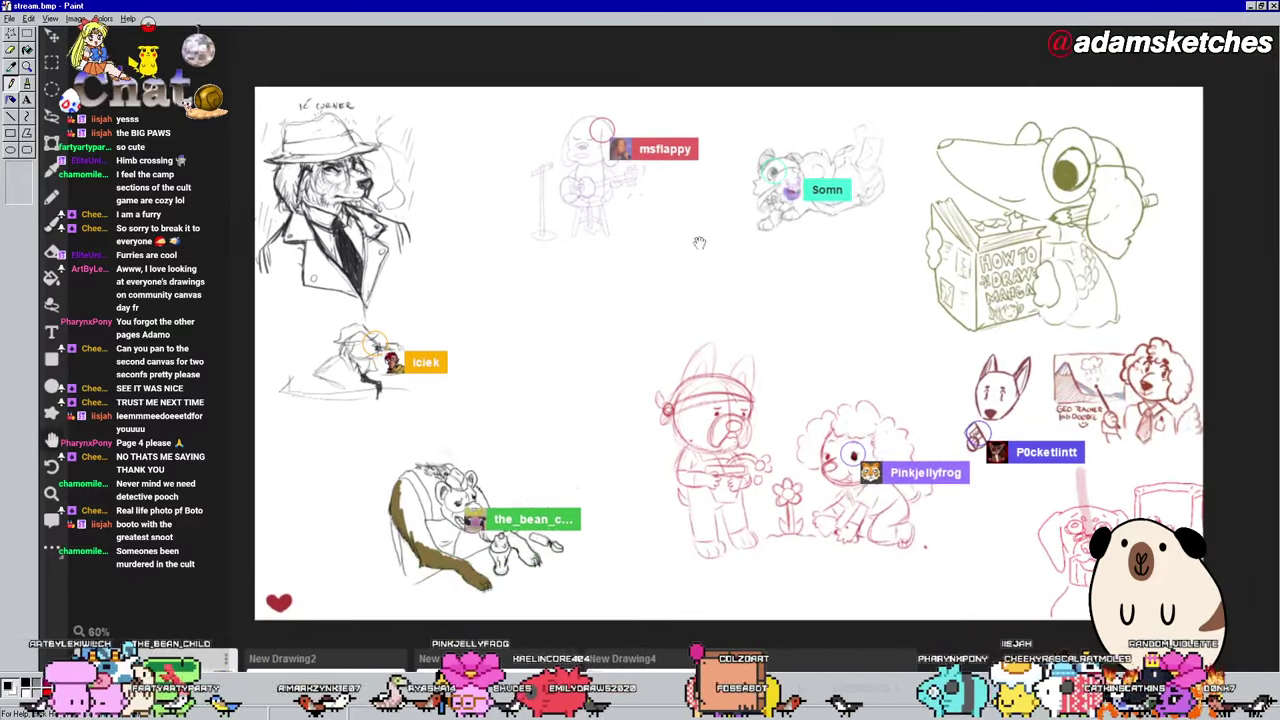
scroll(699, 242, right, 3)
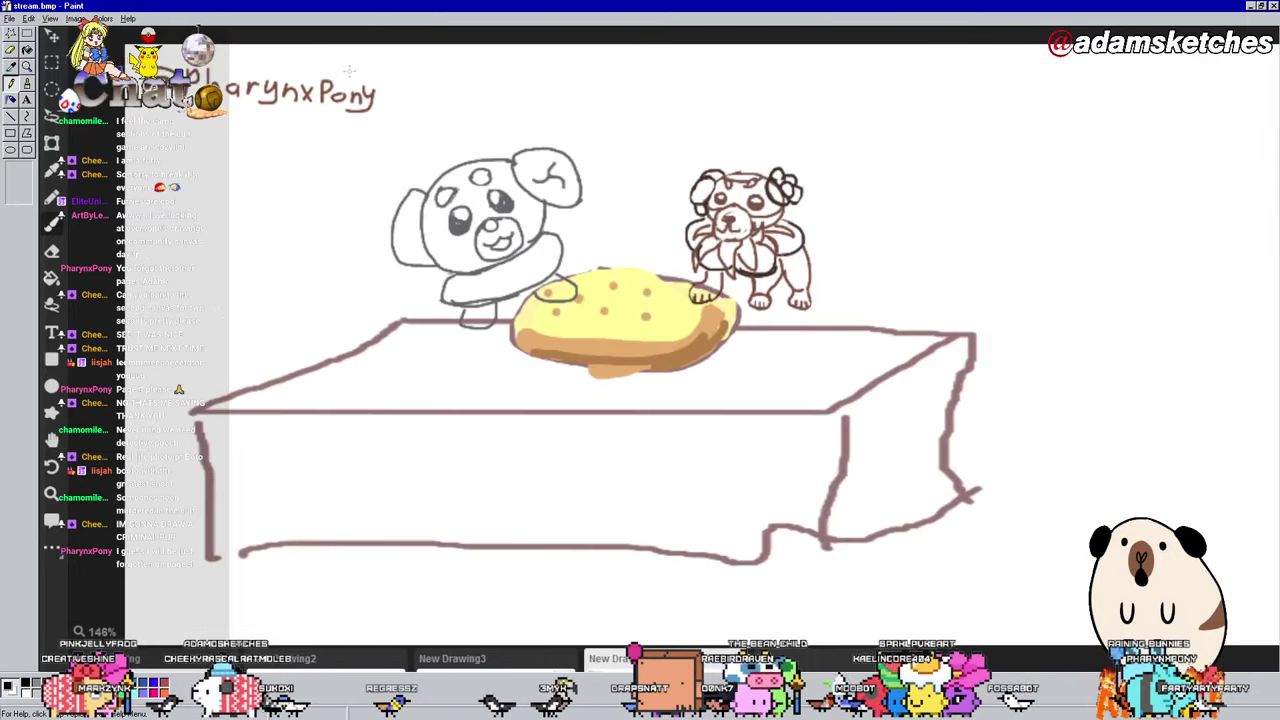
Step: Review the pastry-and-table puppies on the fourth canvas and the curly-eared dog facing the pointy-eared one on the third
drag(523, 230, 666, 220)
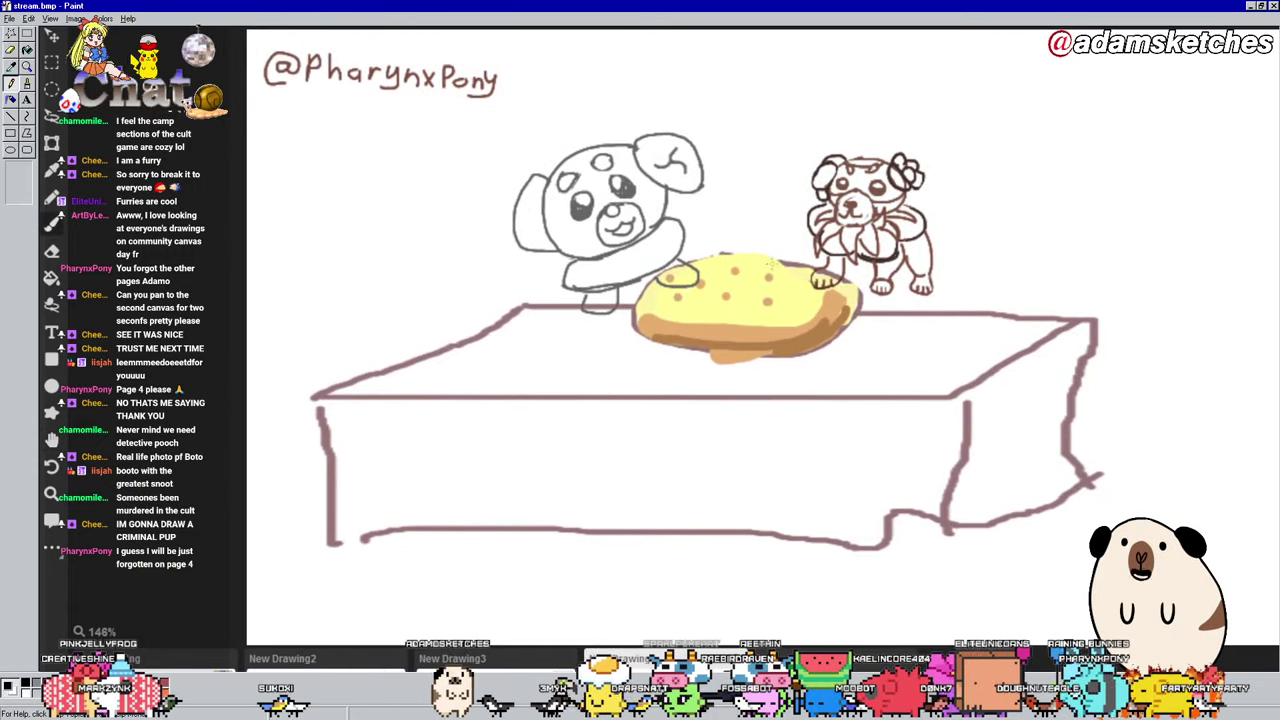
drag(770, 266, 737, 287)
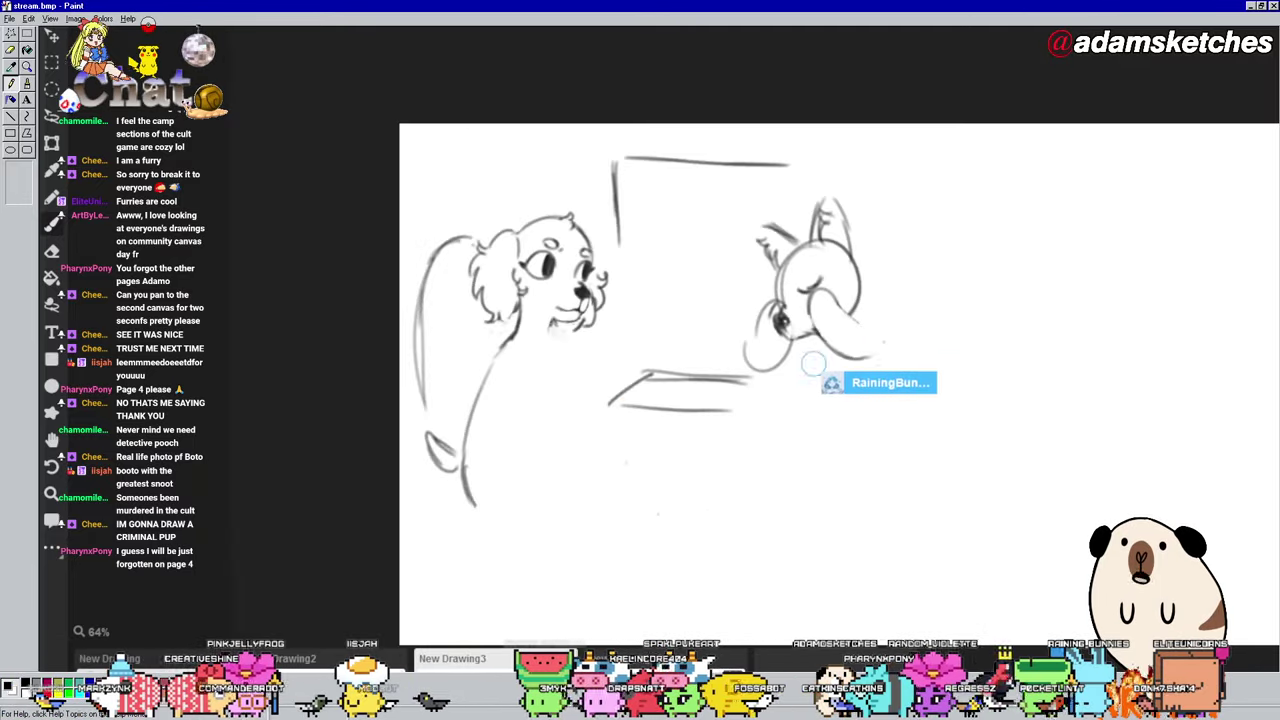
scroll(276, 436, down, 3)
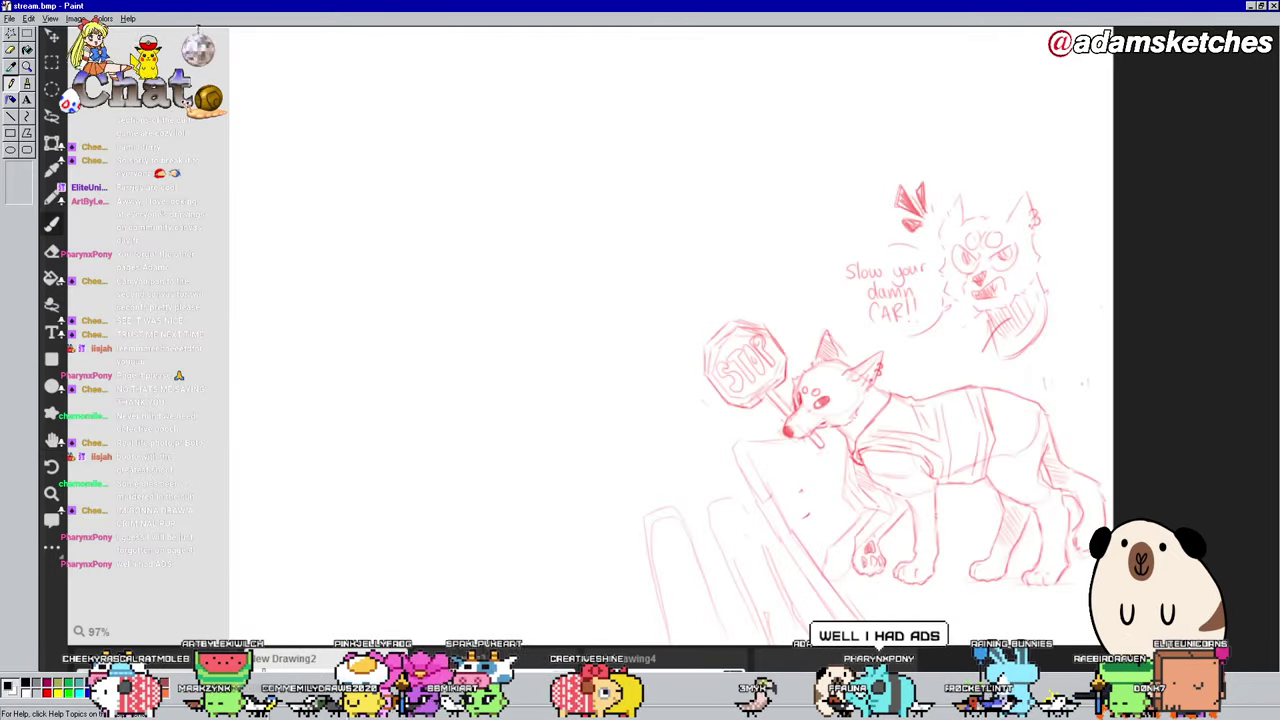
Step: Review the second canvas with the STOP-sign dog and the angry dog saying "Slow your damn CAR!!"
scroll(416, 511, down, 3)
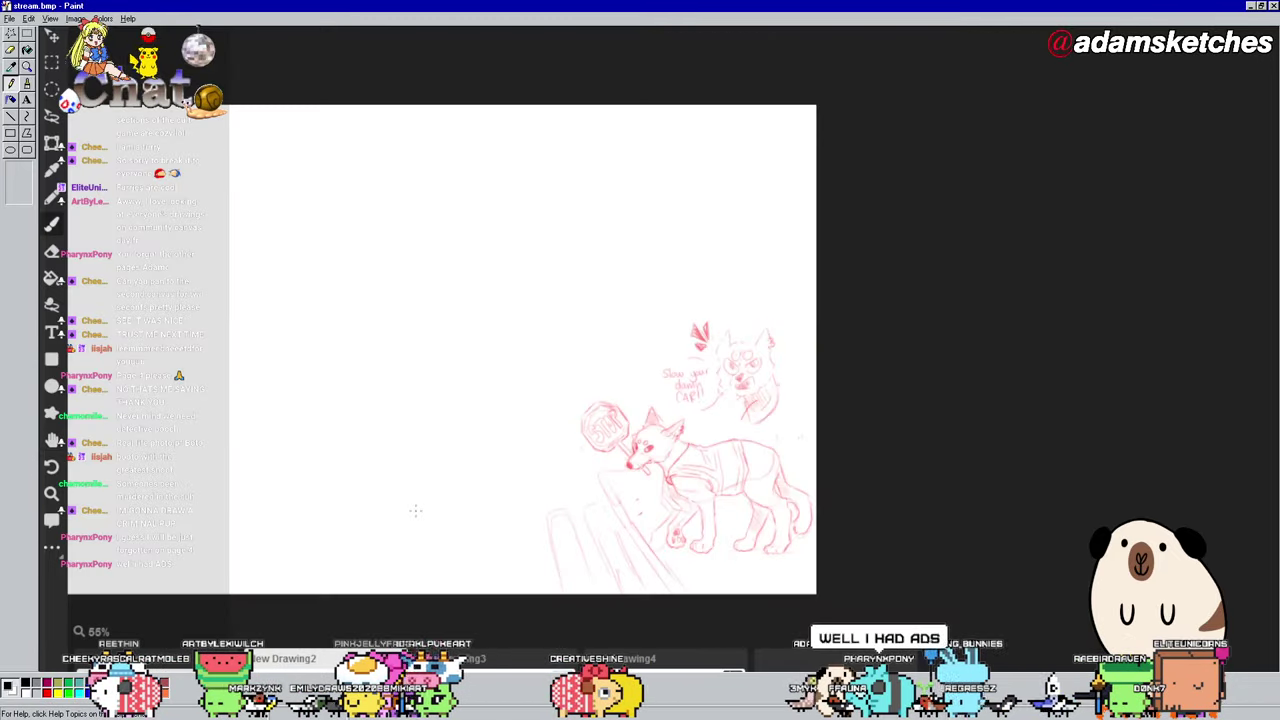
scroll(486, 396, up, 2)
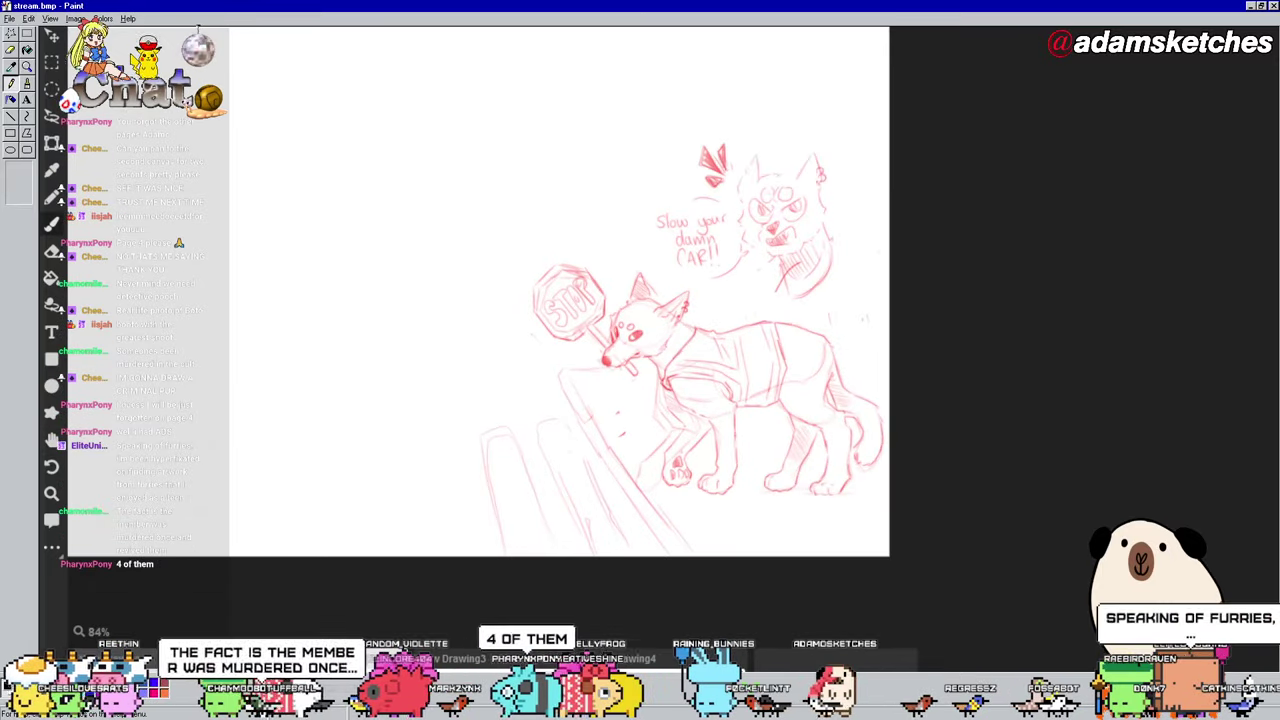
scroll(340, 575, down, 2)
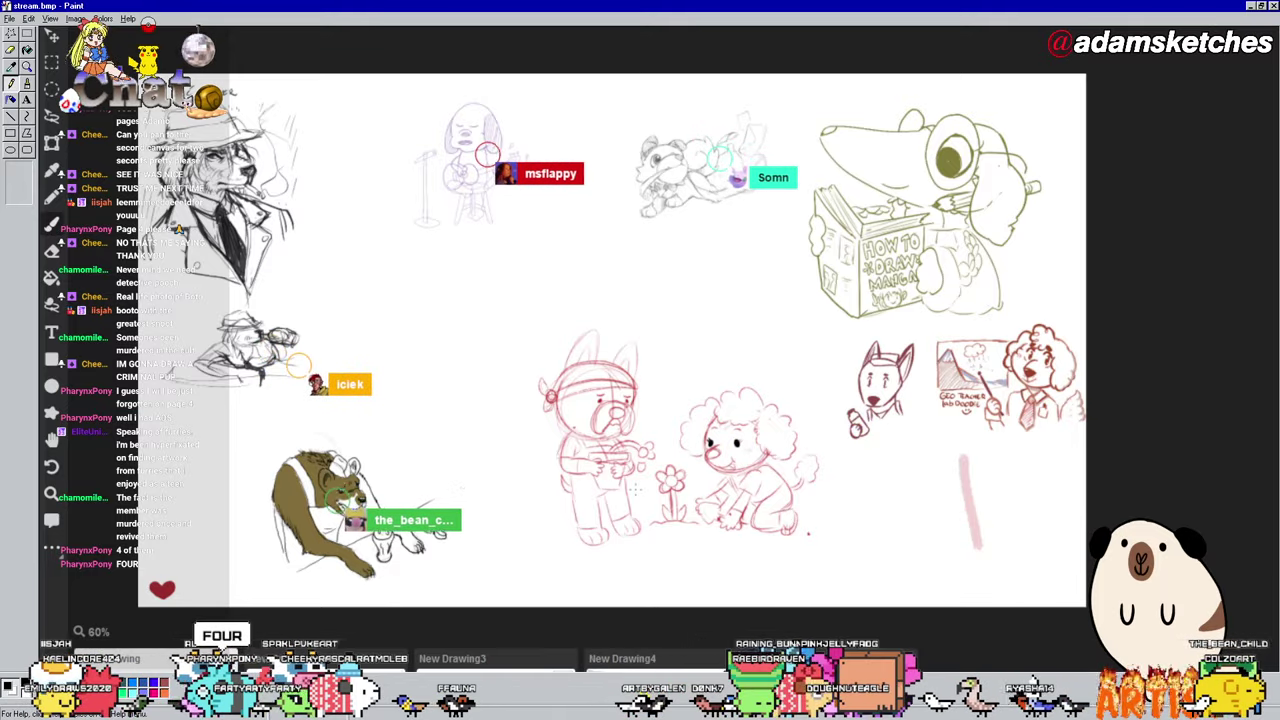
Step: Examine the purple sketch of the floppy-eared dog playing guitar on a stool beside the microphone
scroll(900, 340, up, 1)
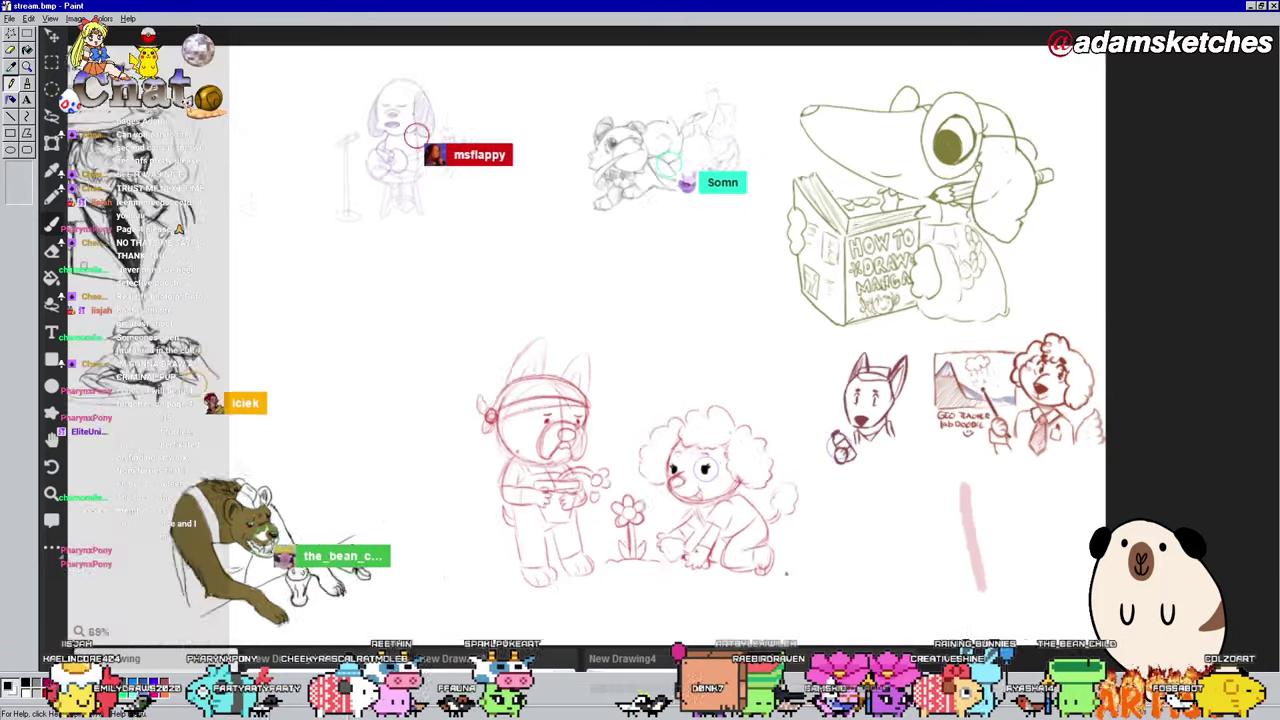
scroll(736, 342, up, 4)
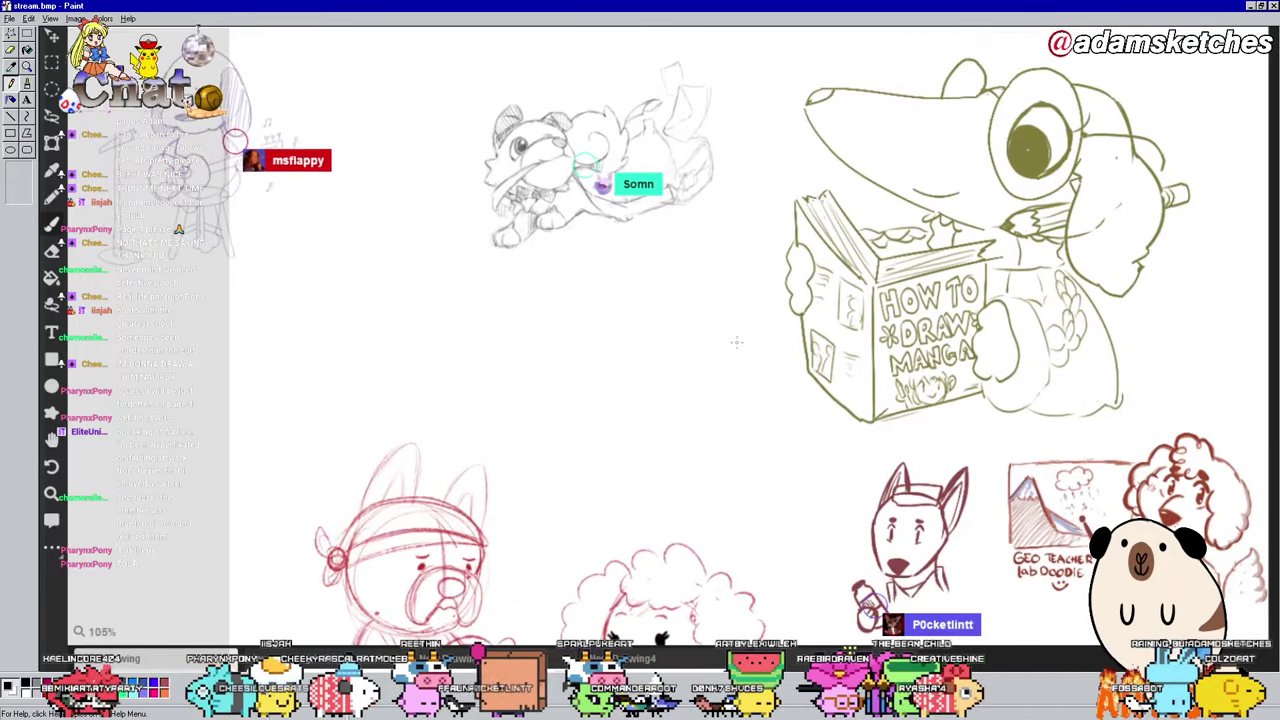
scroll(736, 342, up, 4)
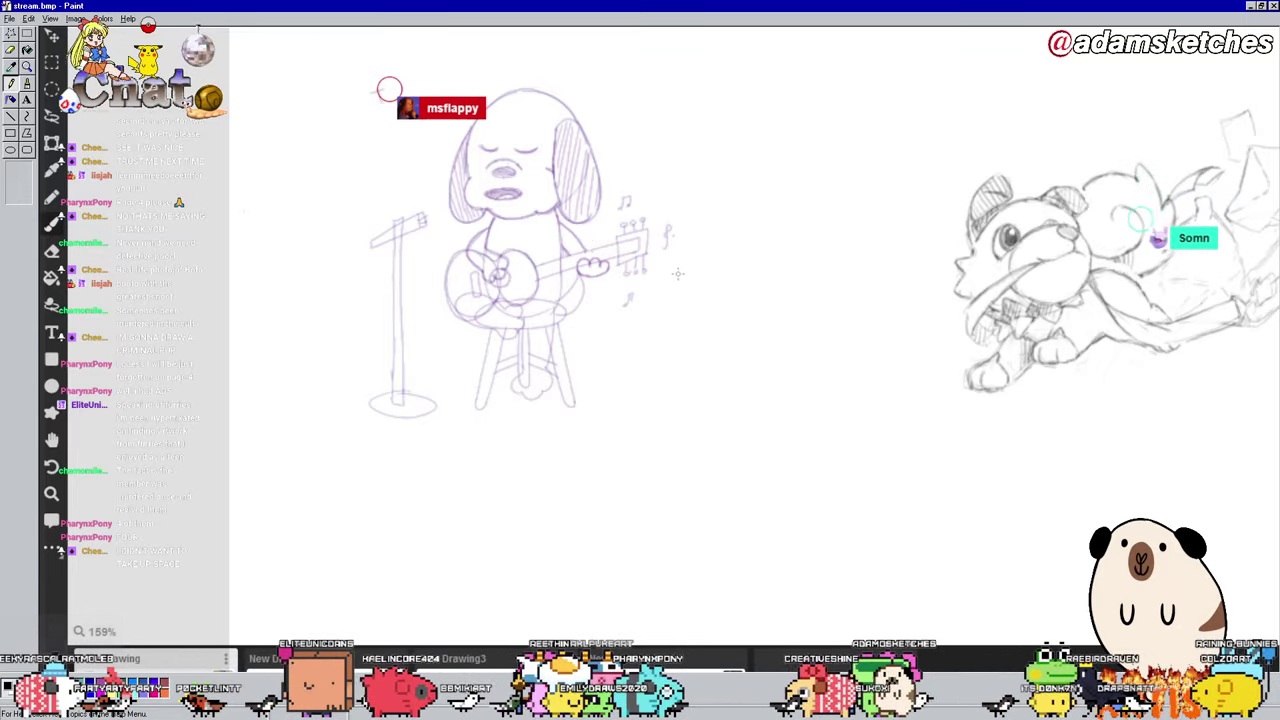
Step: Sketch a large round snout for a new dog in the blank area beside the "How to Draw Manga" book
scroll(677, 273, down, 4)
scroll(760, 280, right, 3)
scroll(740, 290, up, 3)
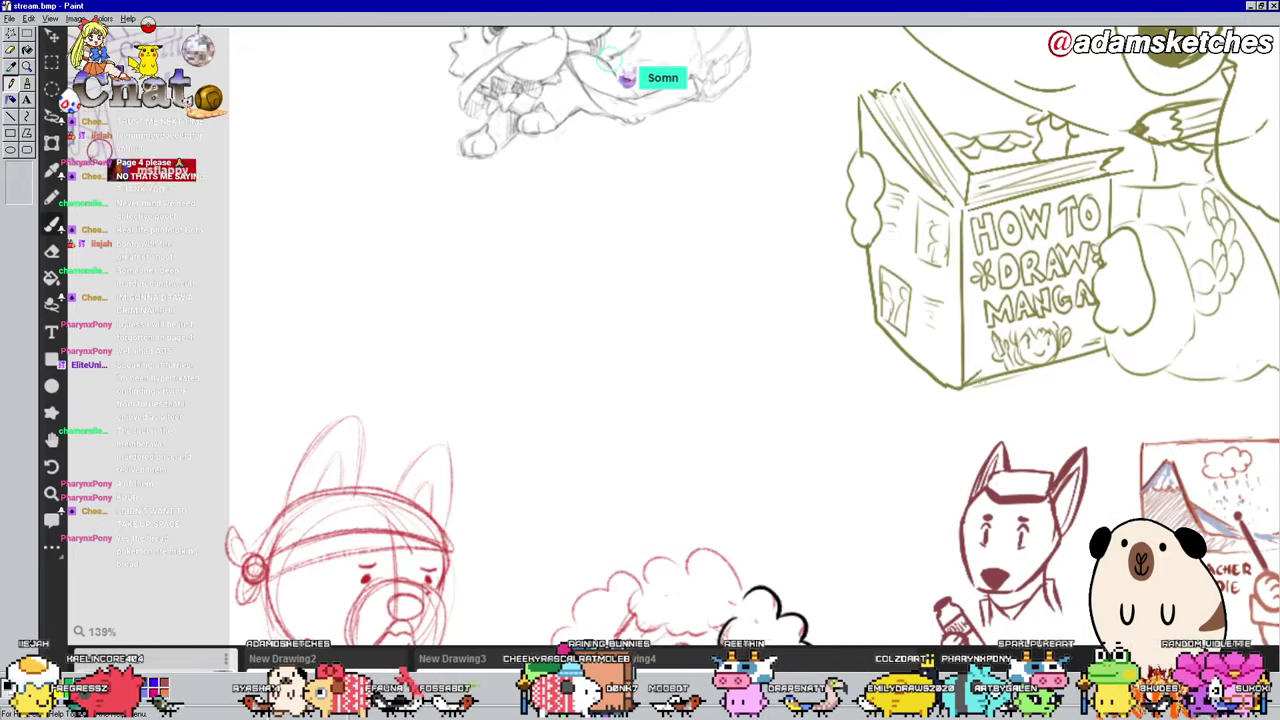
scroll(1043, 360, down, 1)
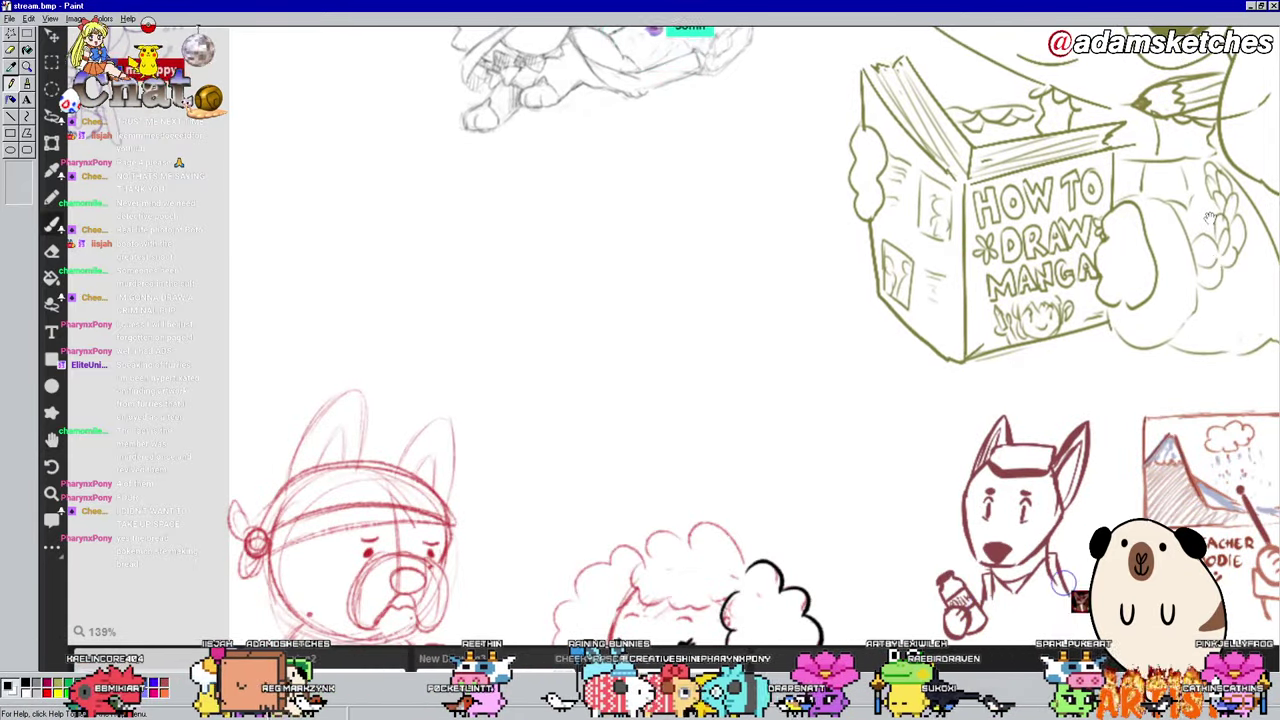
drag(1043, 265, 1213, 270)
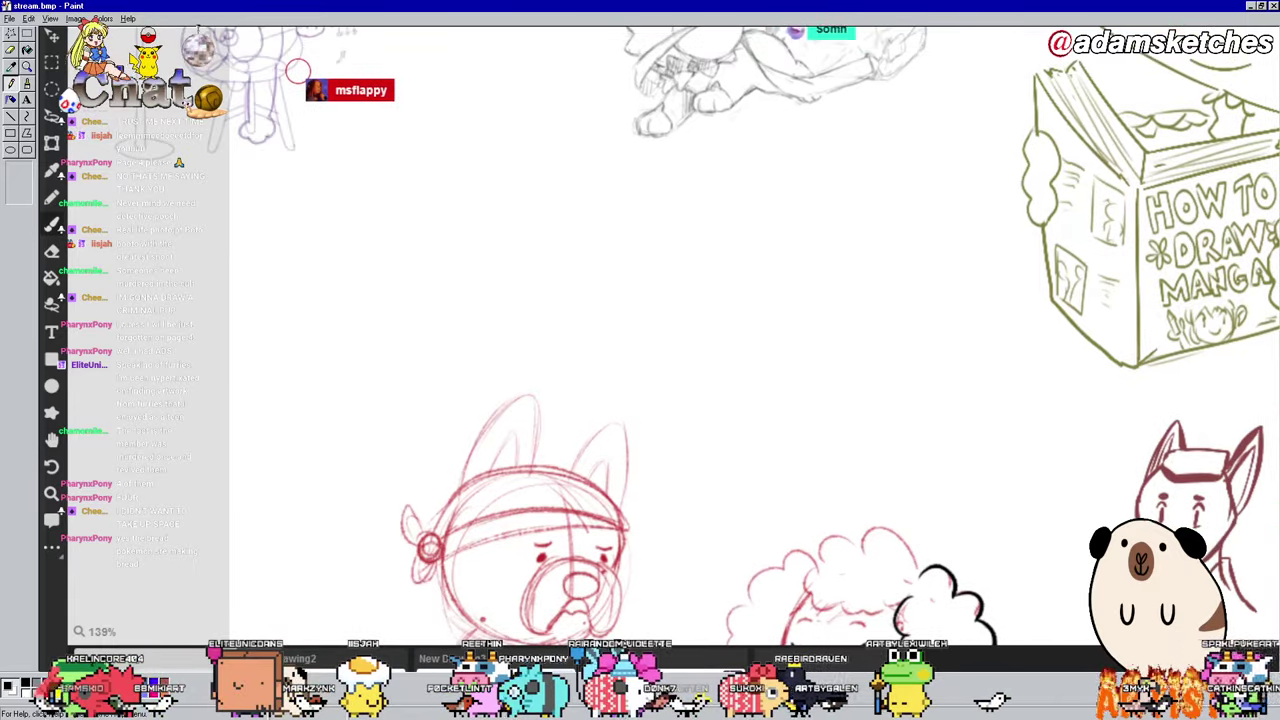
drag(787, 277, 816, 199)
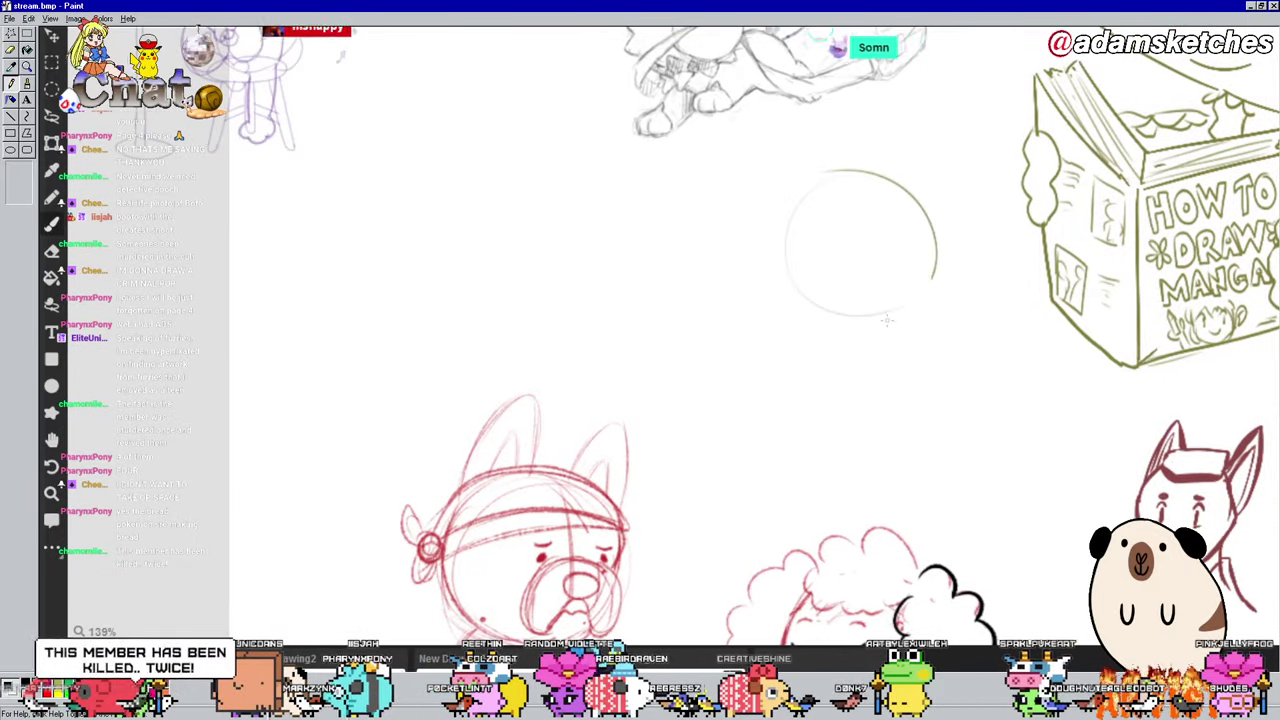
drag(886, 320, 934, 282)
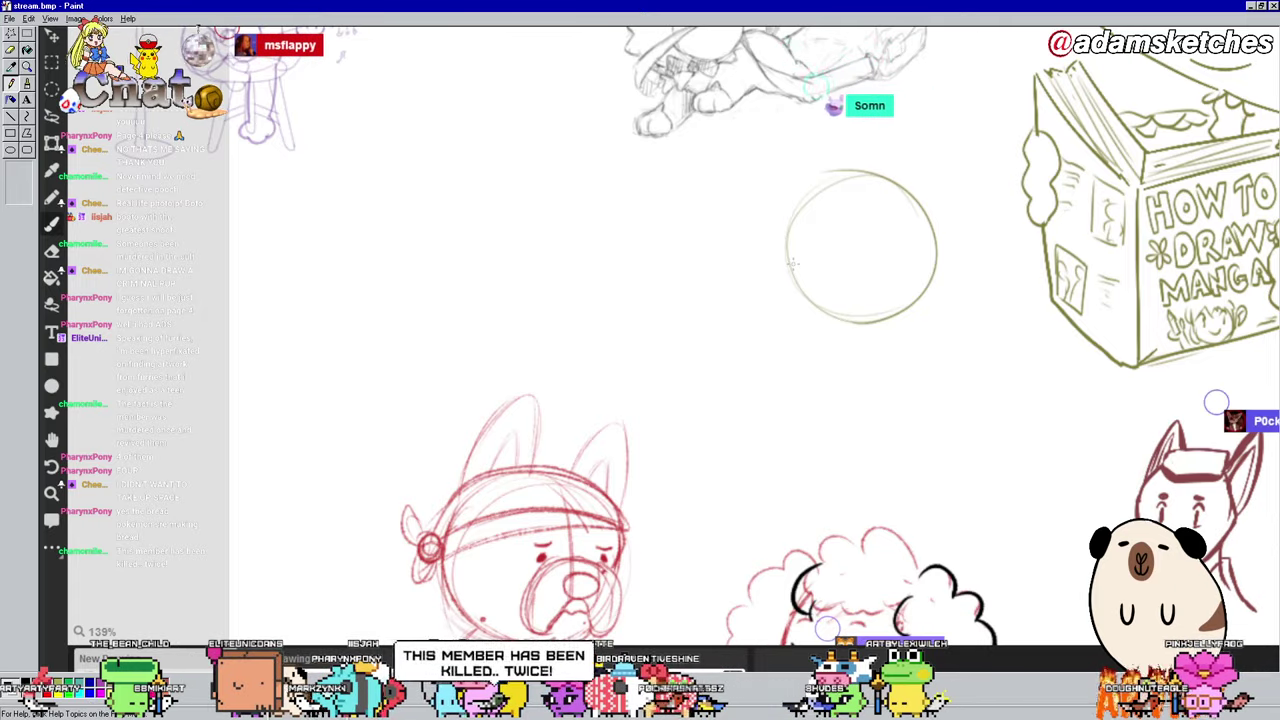
Step: Add the curved sides of the head and two nostrils to the round snout, undoing the oversized bulge beside the head
mouse_move(789, 237)
mouse_down()
mouse_move(710, 357)
mouse_move(727, 383)
mouse_up()
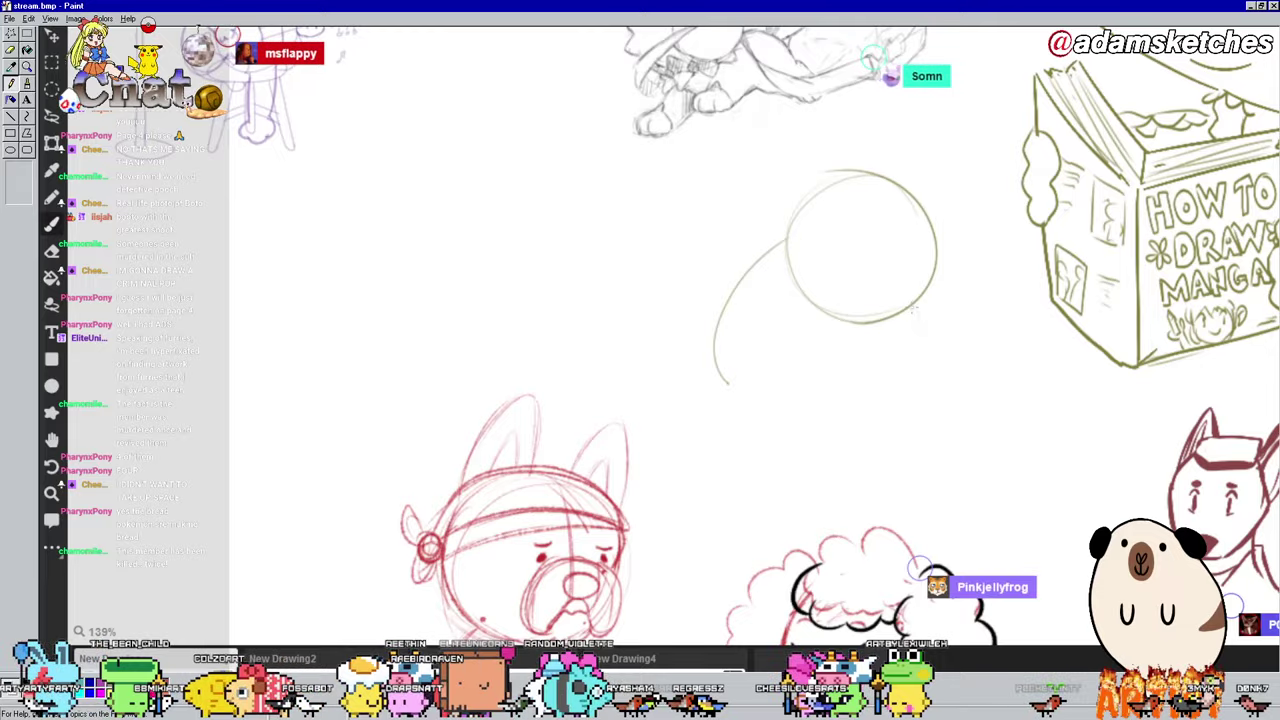
mouse_move(919, 311)
mouse_down()
mouse_move(920, 347)
mouse_move(905, 398)
mouse_up()
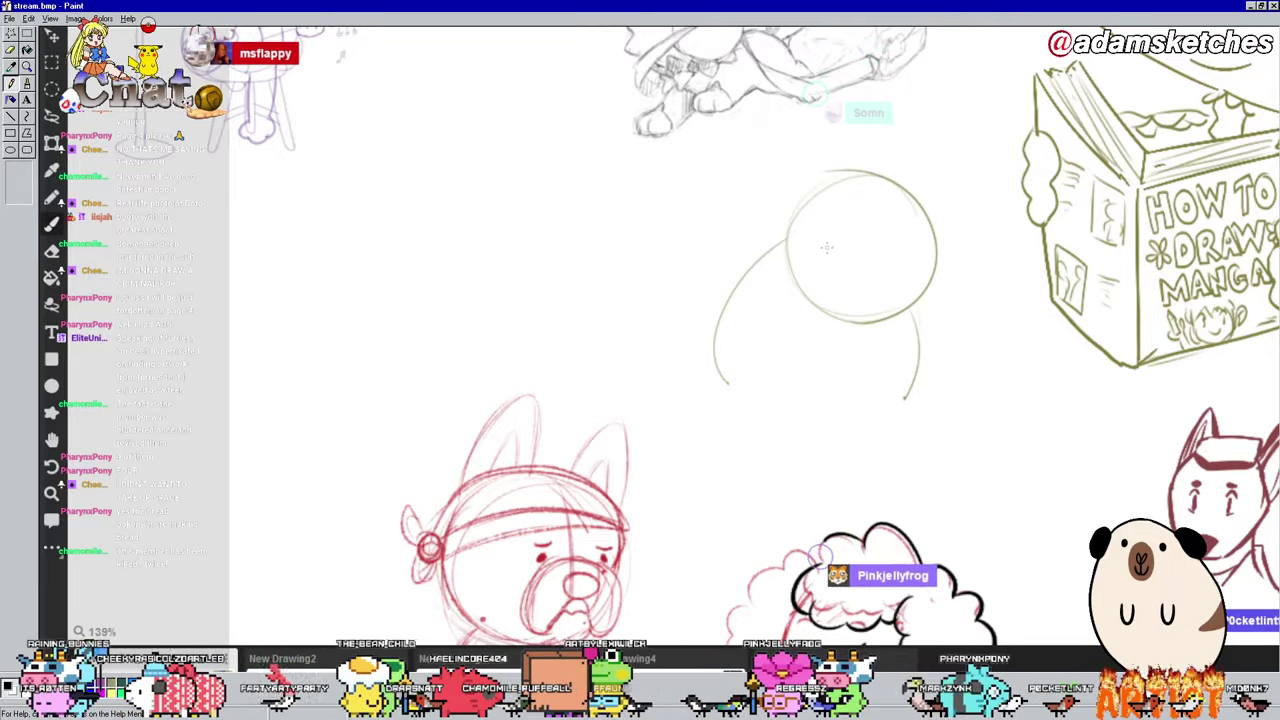
drag(898, 249, 910, 250)
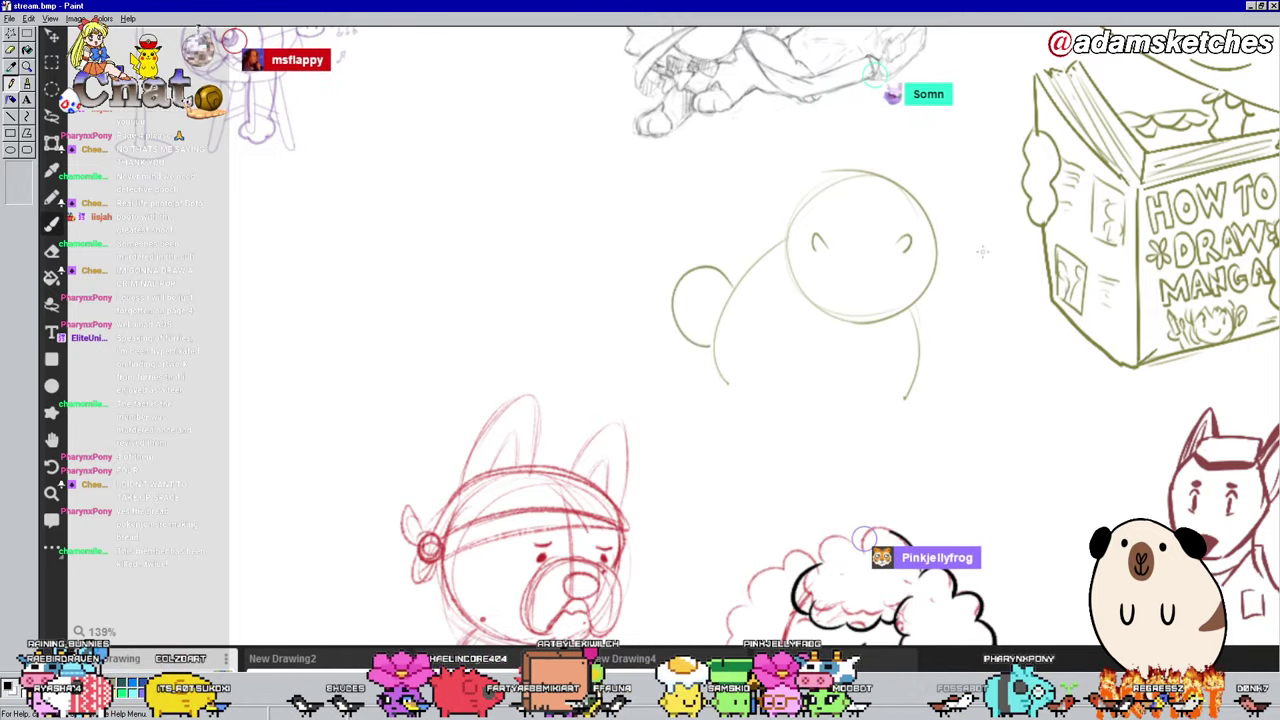
key(ctrl+z)
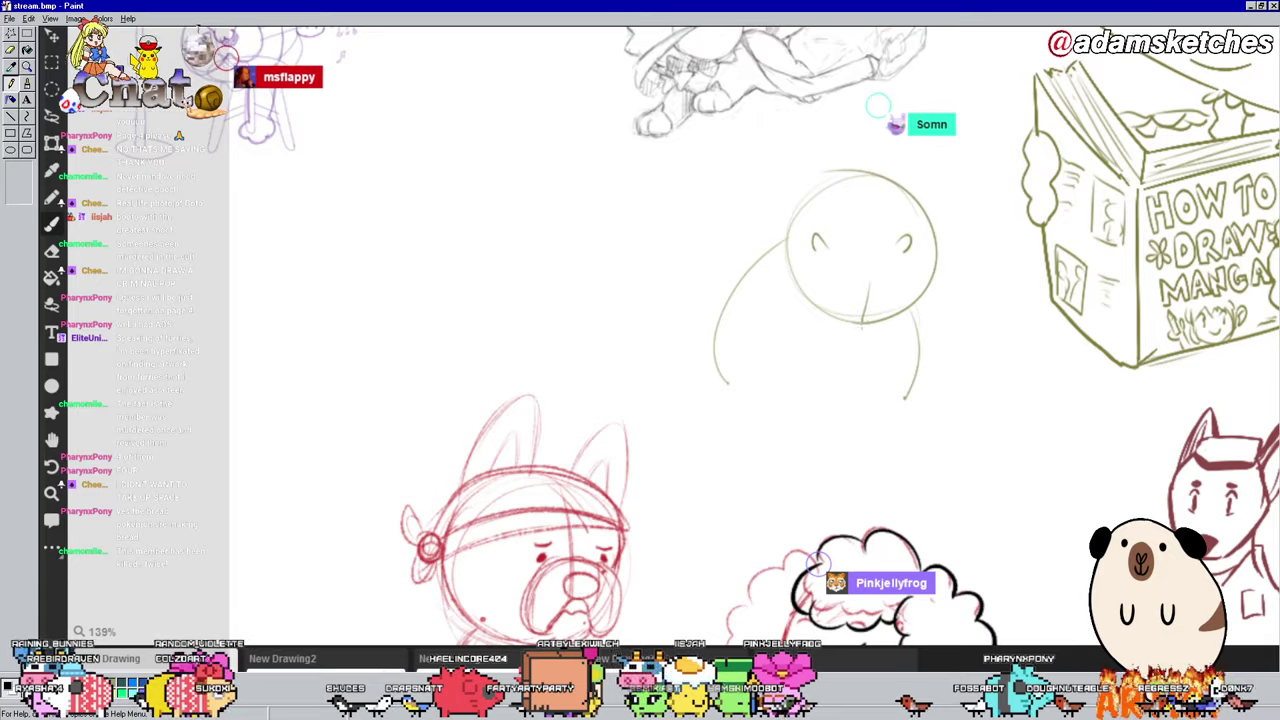
Step: Draw a small inverted V under the snout's centre line and narrow double-curved eyes on both sides of the head
drag(846, 348, 862, 346)
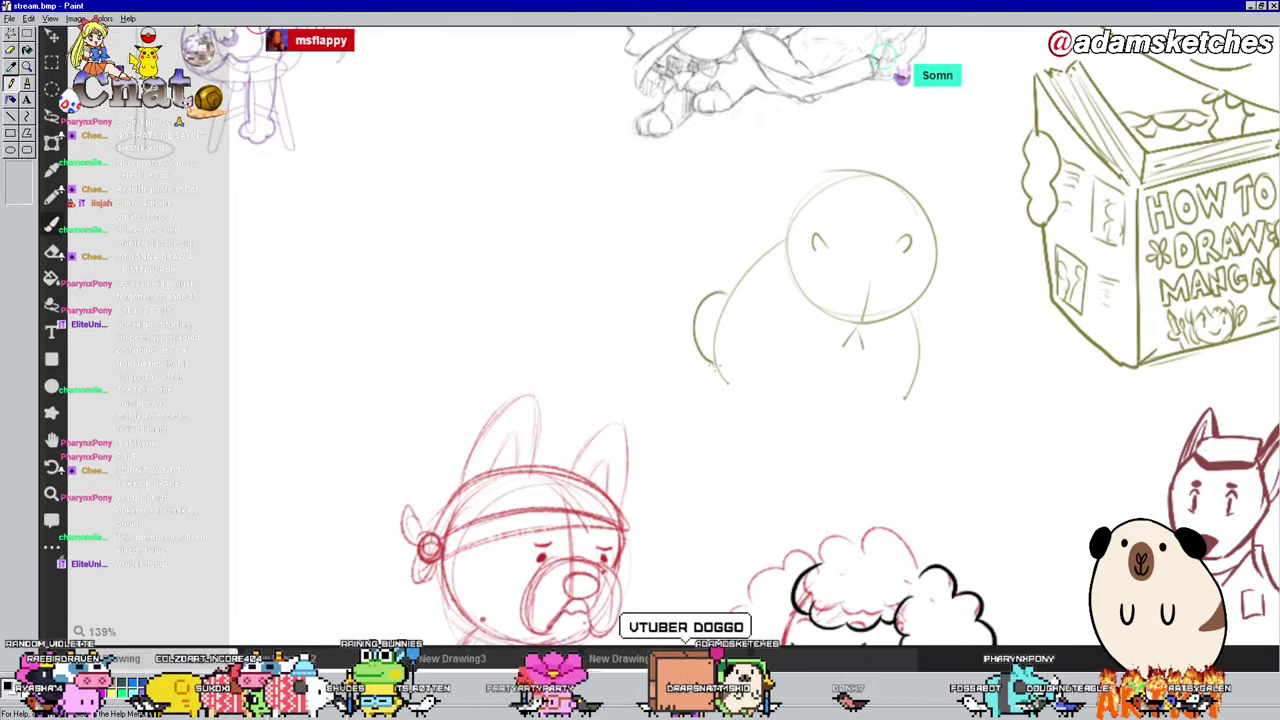
drag(912, 316, 918, 396)
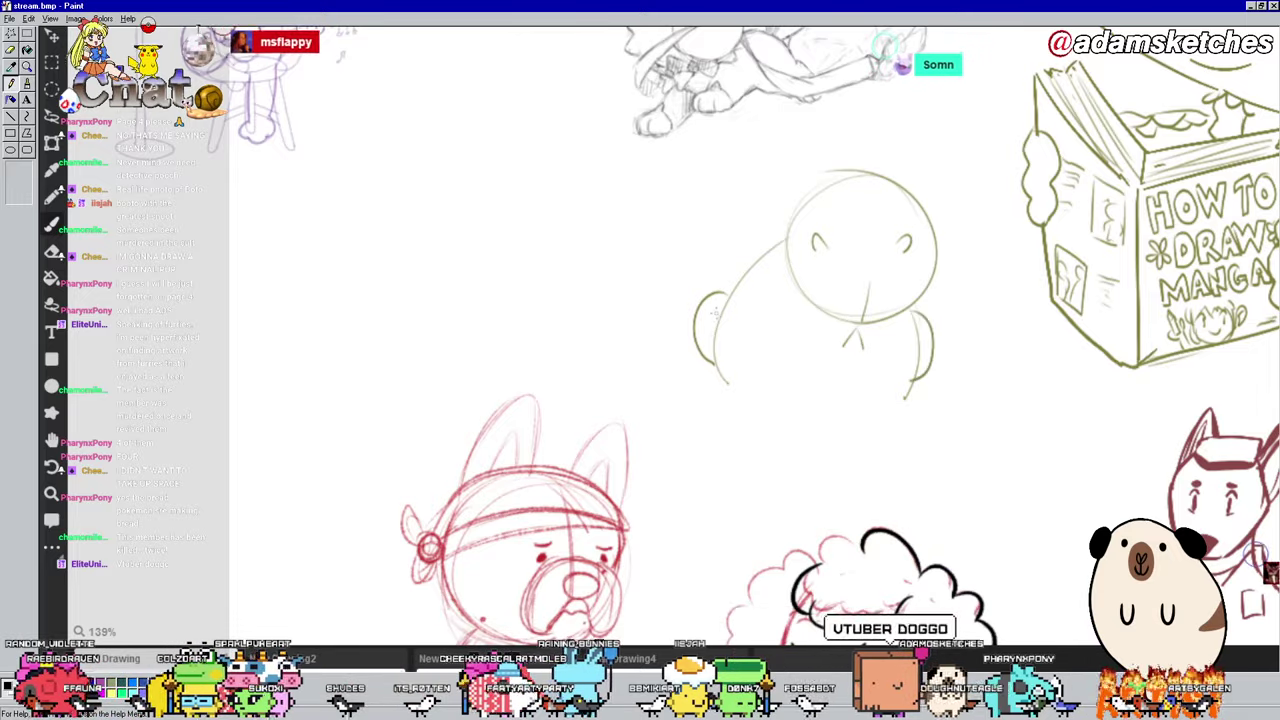
drag(712, 302, 716, 358)
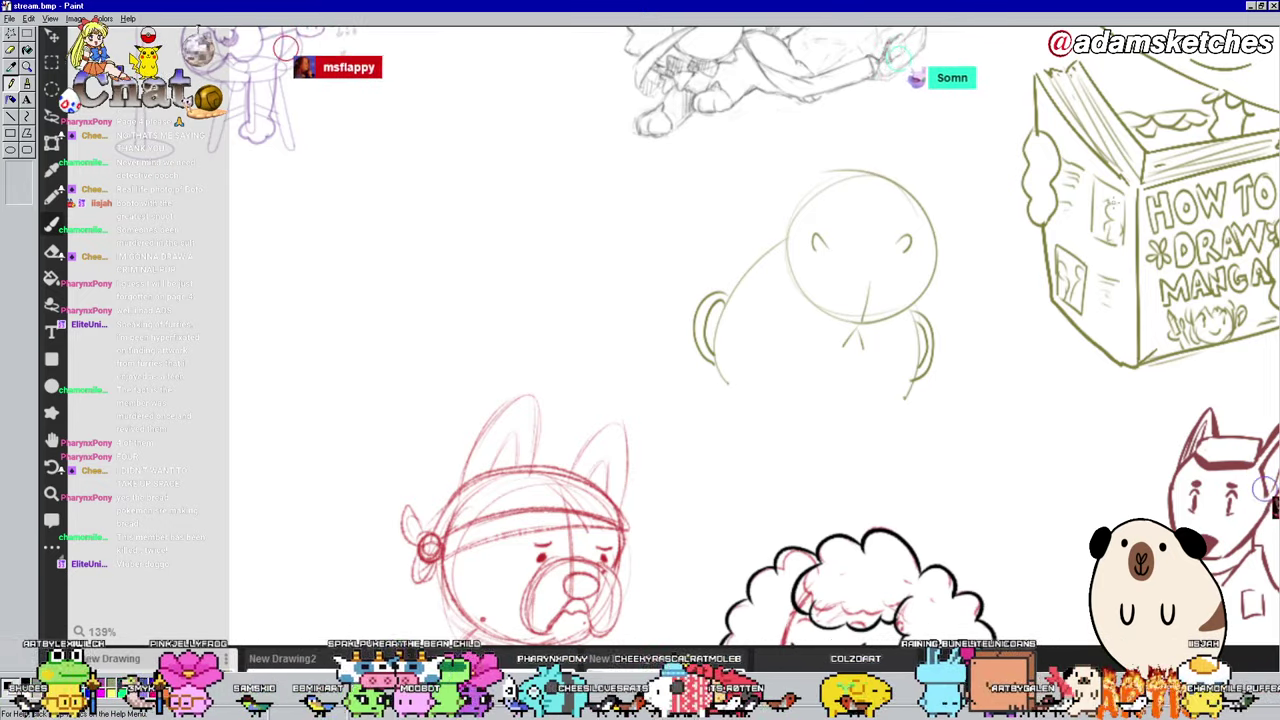
Step: Draw two rounded jowls beneath the snout and scalloped, drooping ears on both sides of the head
scroll(875, 207, down, 2)
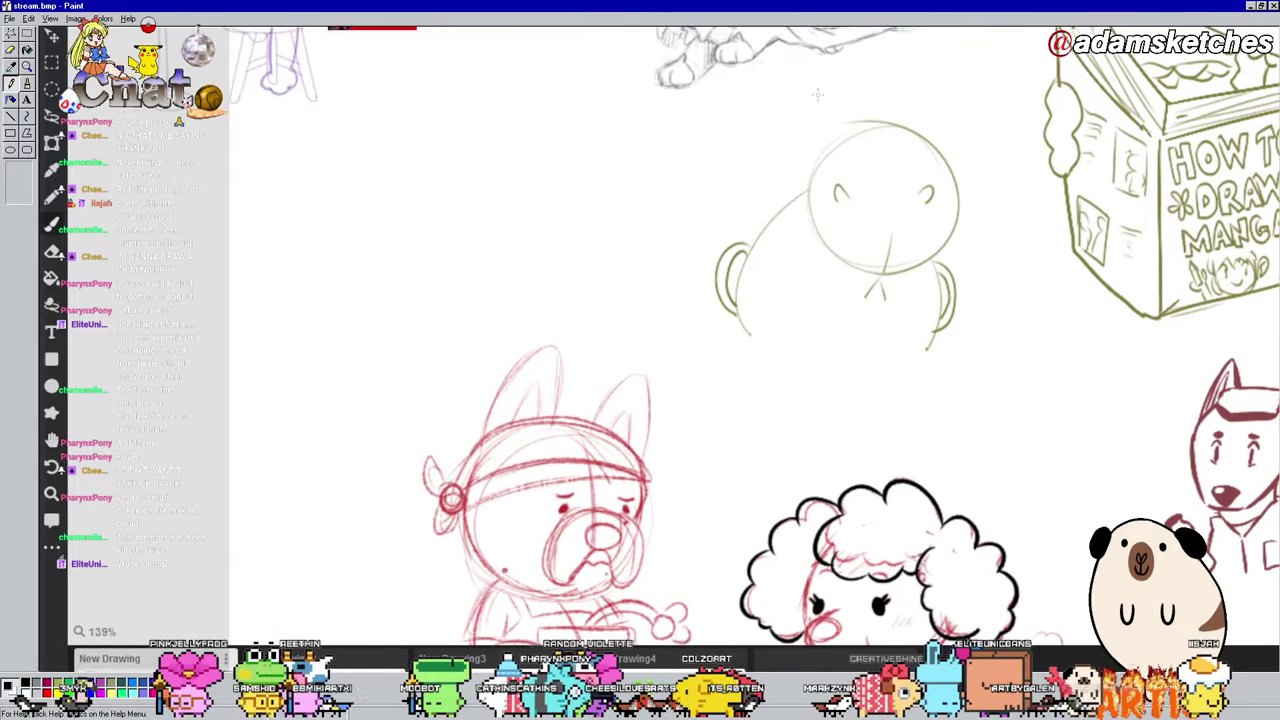
drag(1067, 208, 944, 314)
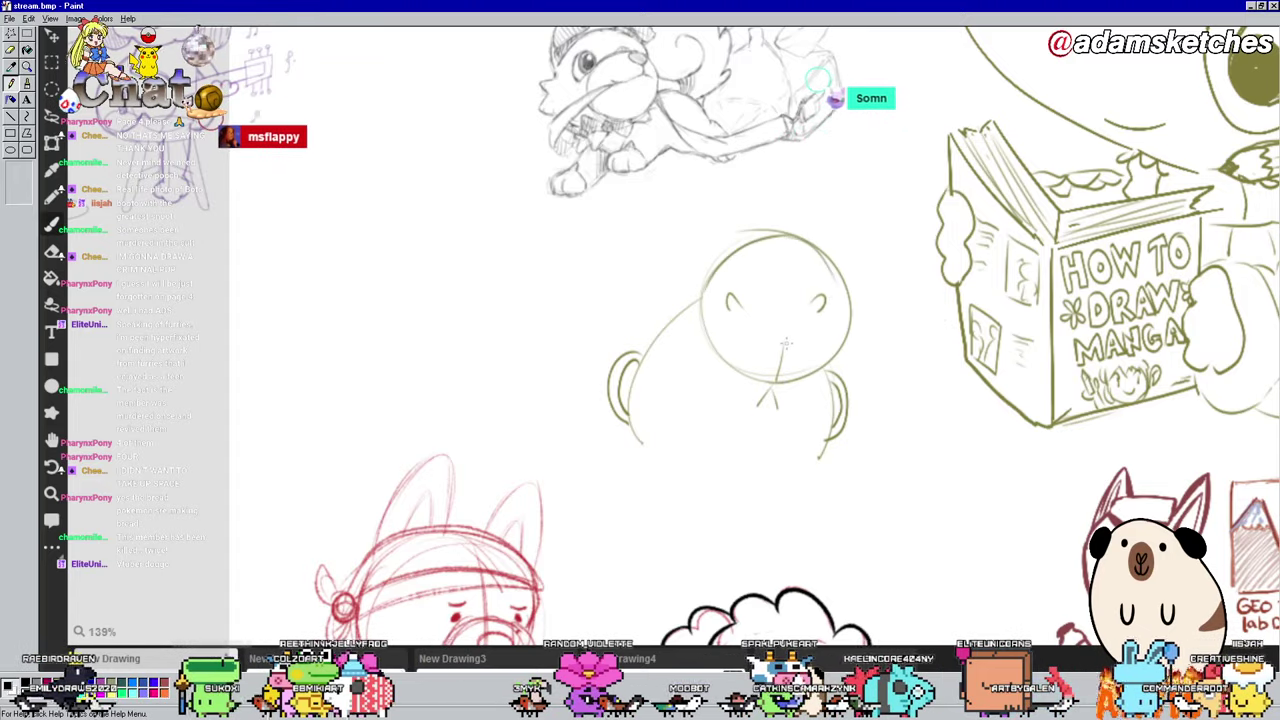
drag(930, 333, 970, 273)
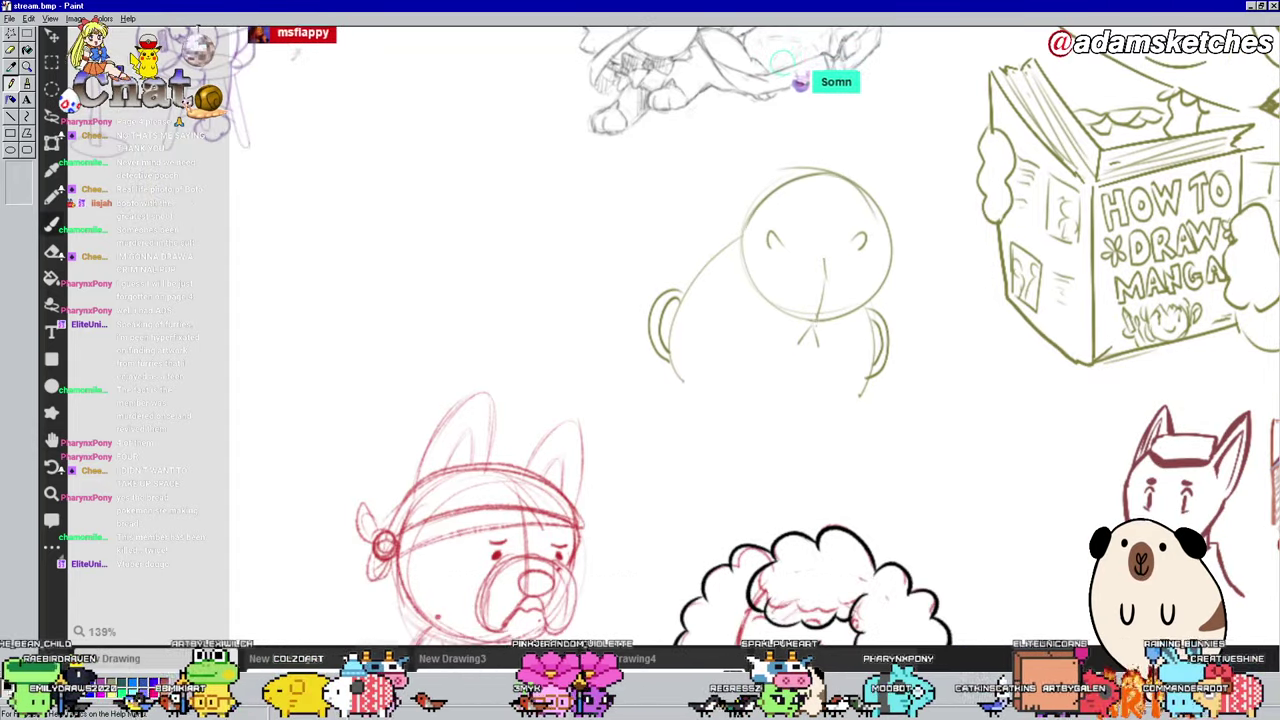
drag(747, 316, 816, 333)
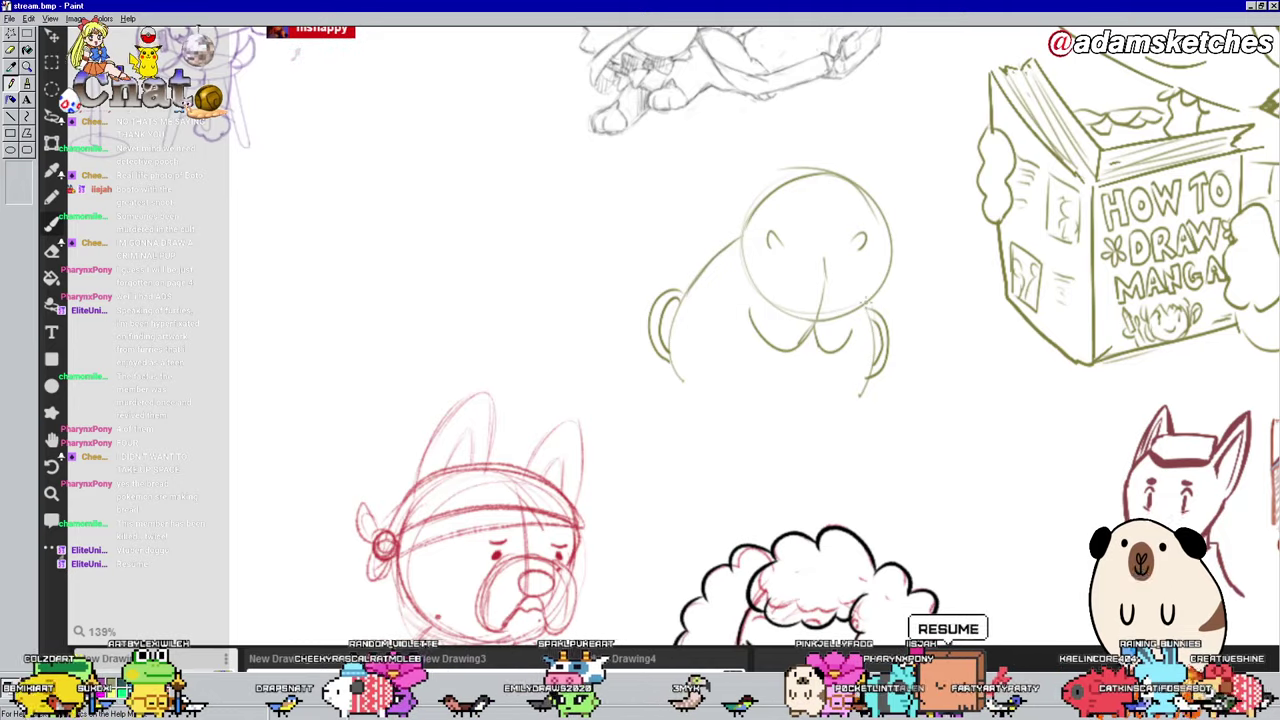
mouse_move(647, 318)
mouse_down()
mouse_move(608, 388)
mouse_move(624, 385)
mouse_move(657, 428)
mouse_move(690, 453)
mouse_up()
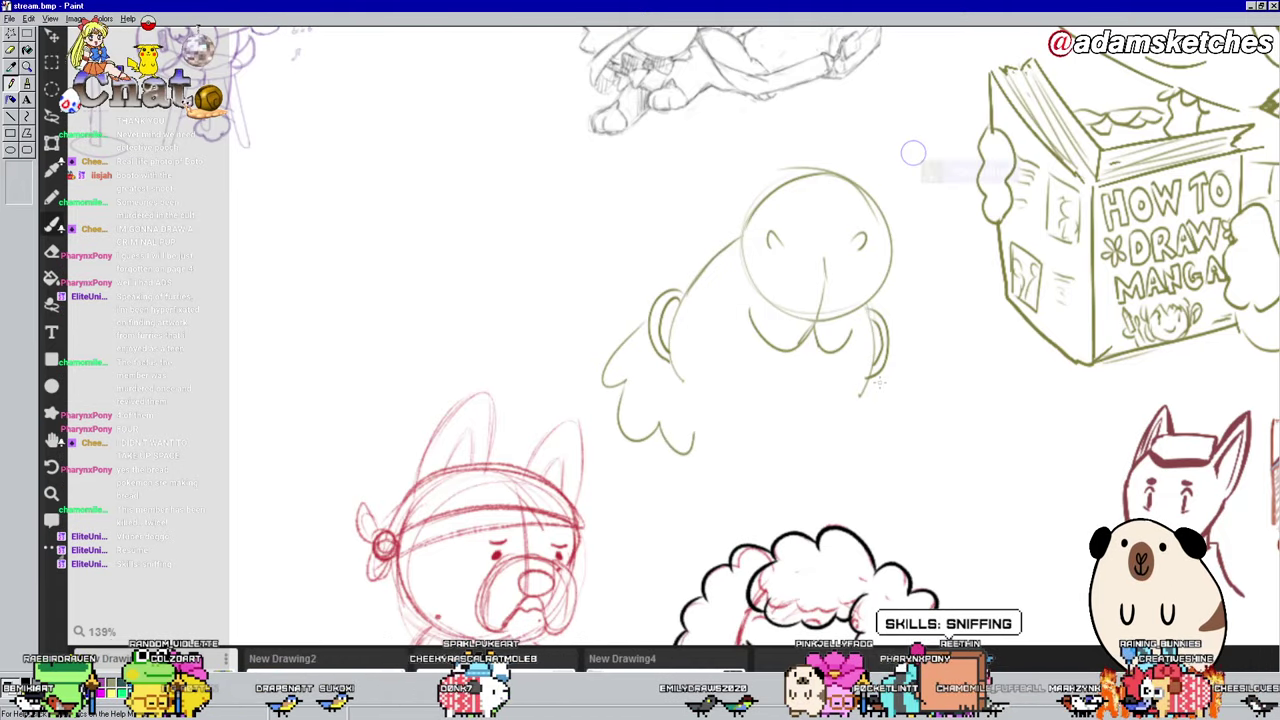
drag(880, 368, 862, 464)
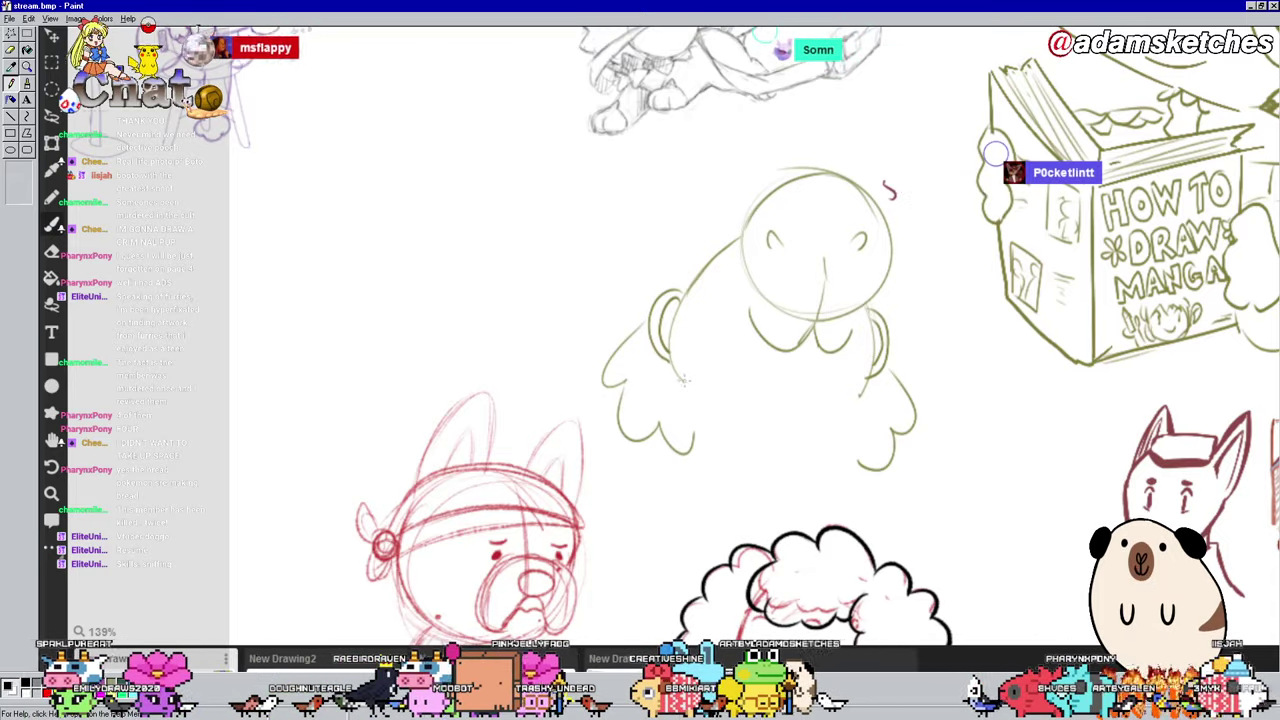
Step: Draw a collar with a bone-shaped tag under the head and erase the narrow eyes
drag(685, 381, 855, 399)
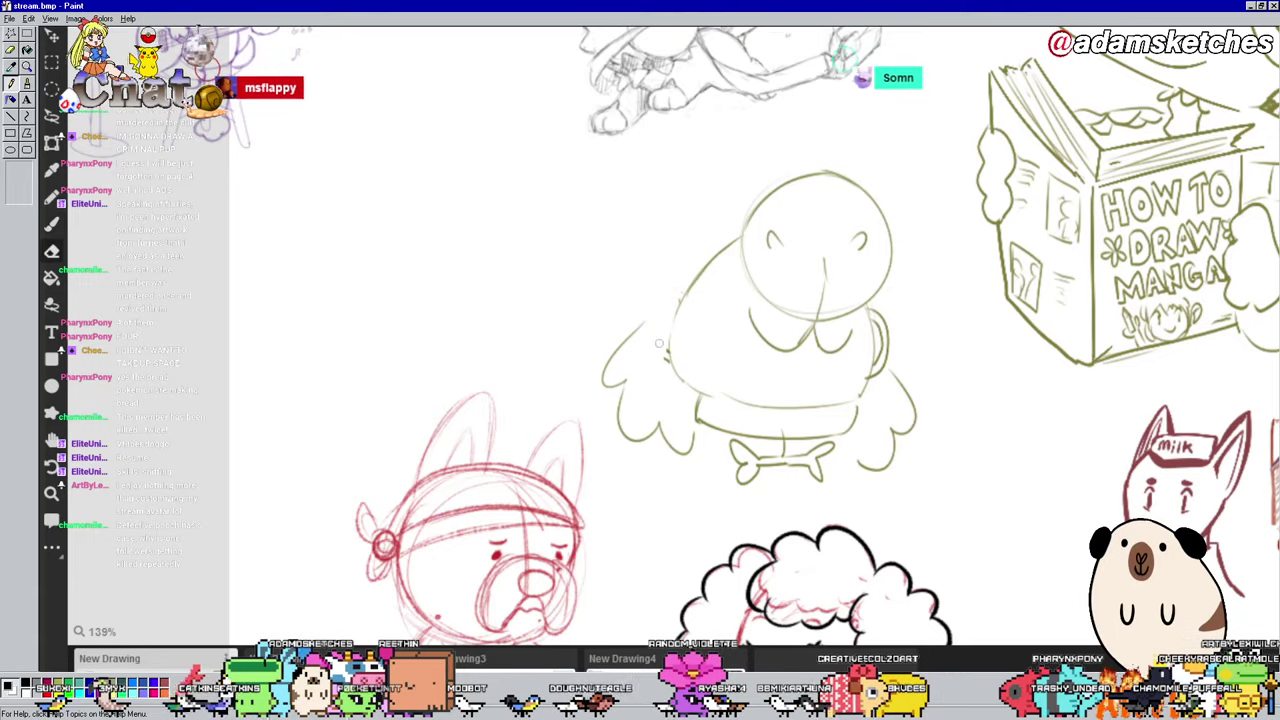
key(b)
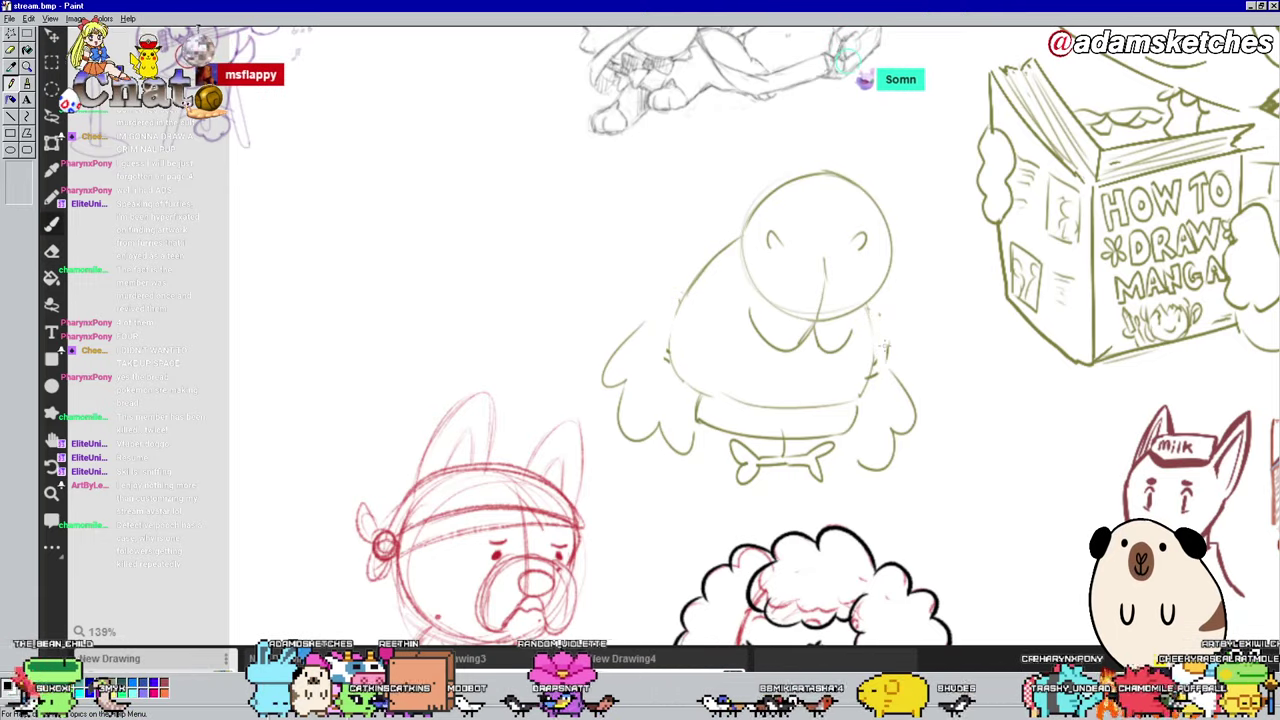
Step: Draw larger oval eyes bulging from both sides of the head and spiky fur tufts on the cheeks
drag(703, 246, 692, 290)
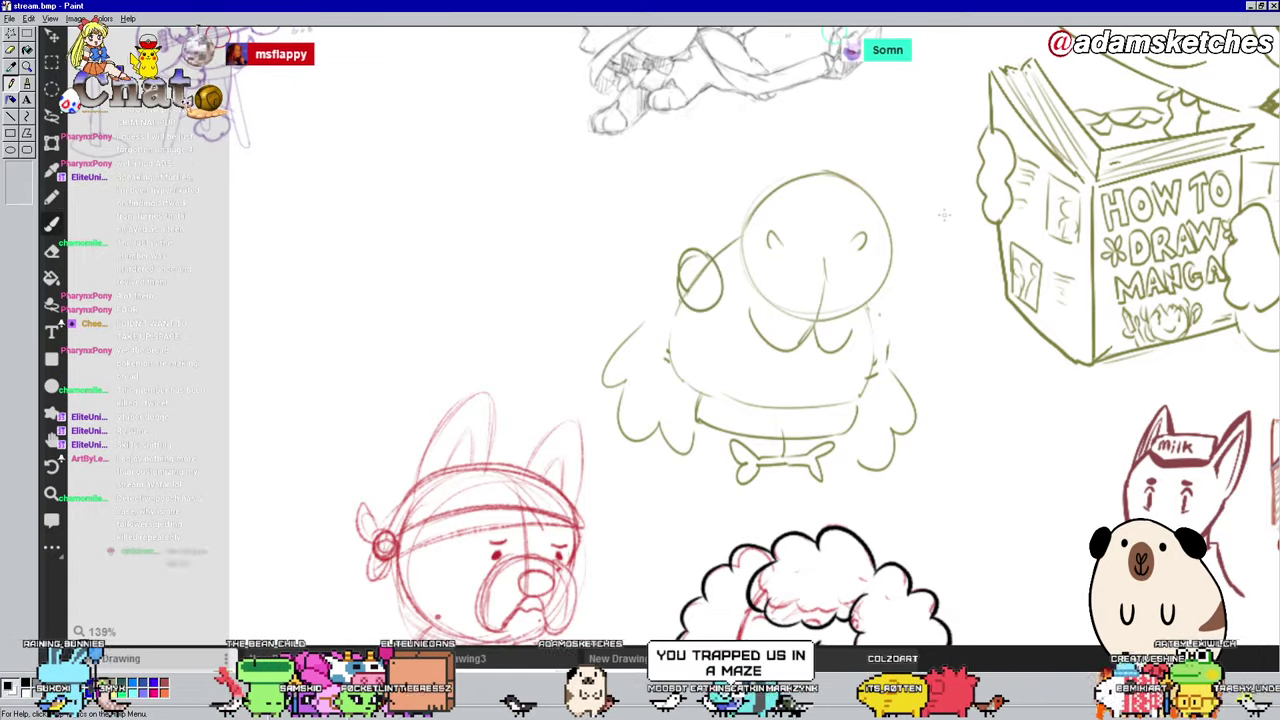
drag(702, 246, 690, 310)
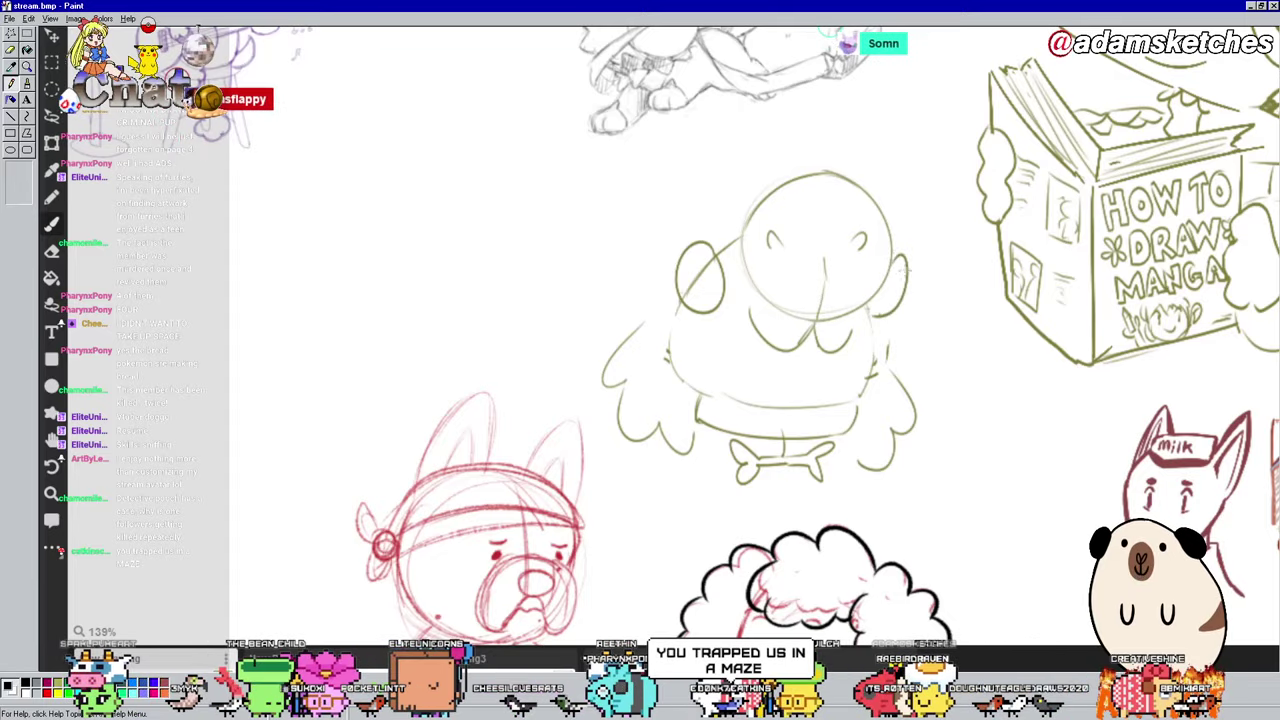
drag(891, 258, 875, 313)
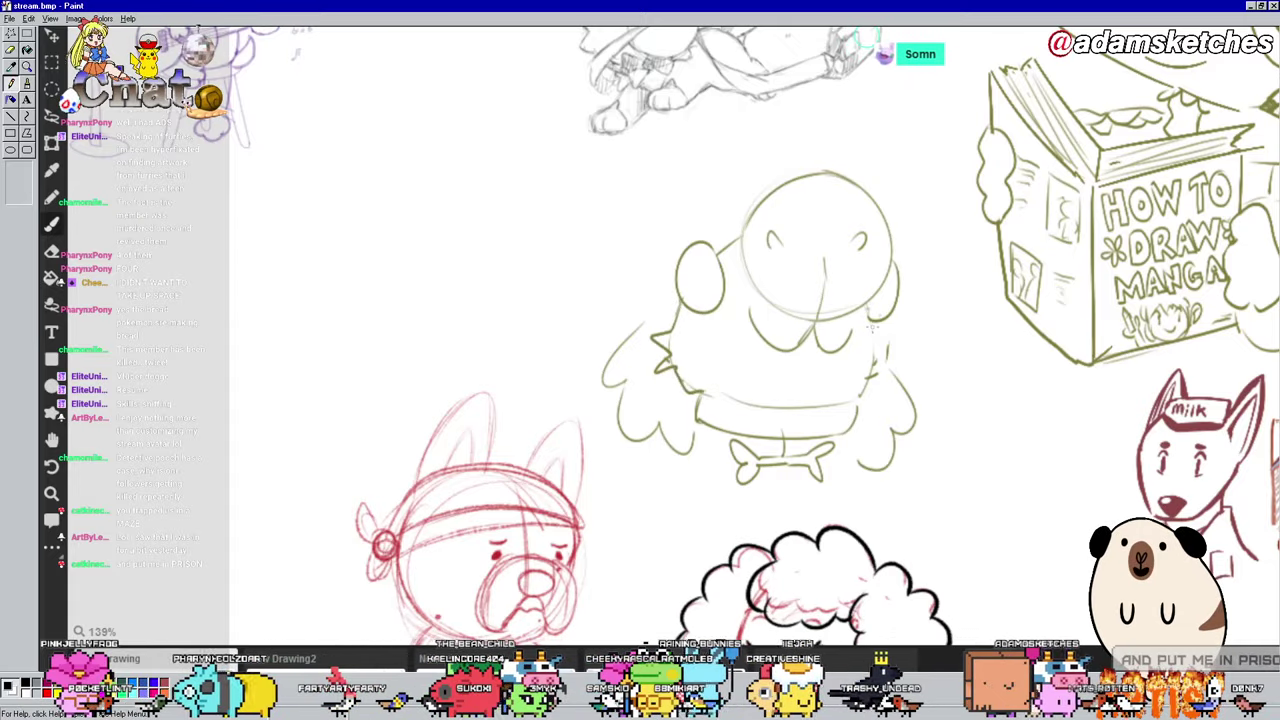
drag(868, 336, 900, 350)
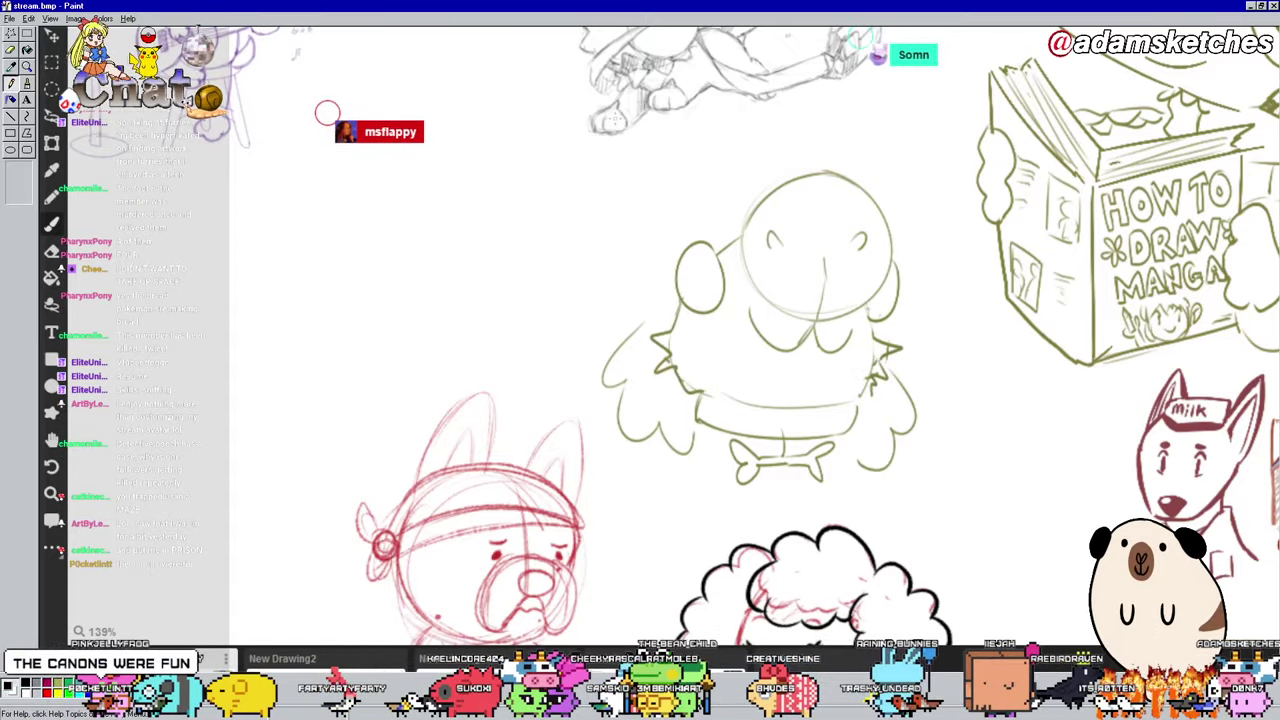
Step: Add inner ovals and filled dark pupils to both eyes, and draw a tongue hanging from the mouth
drag(705, 262, 703, 263)
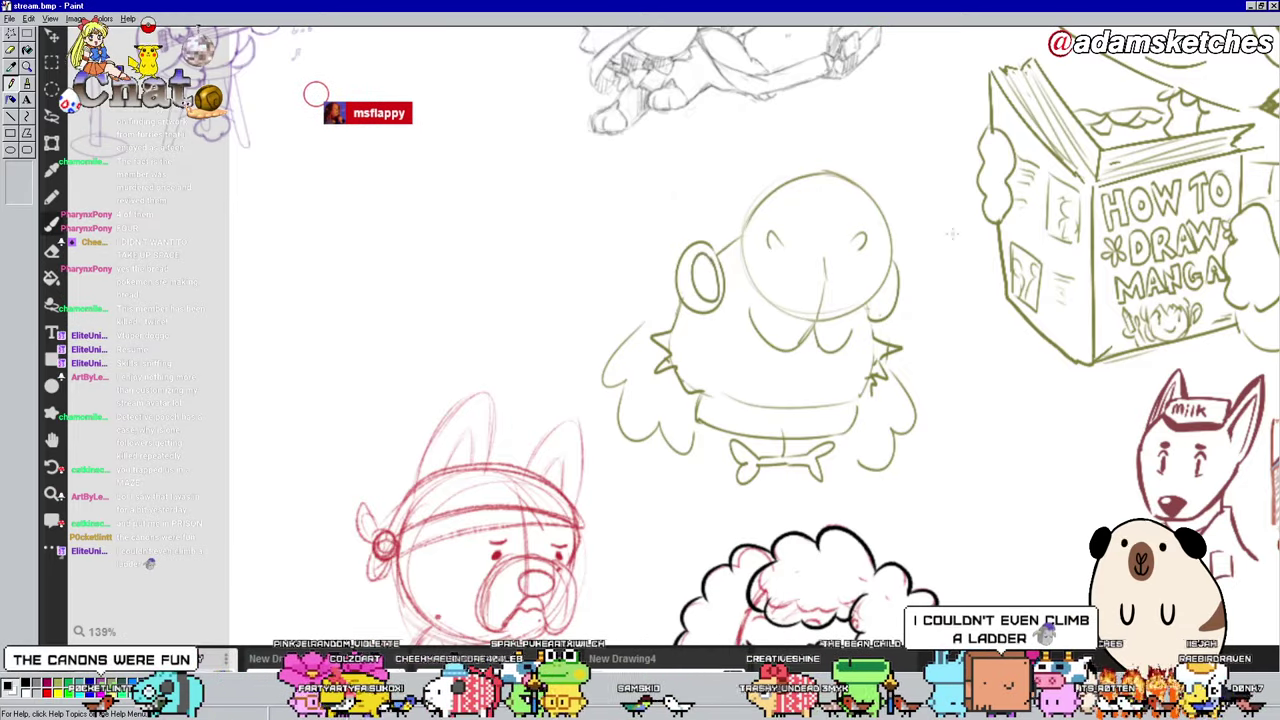
drag(884, 270, 889, 300)
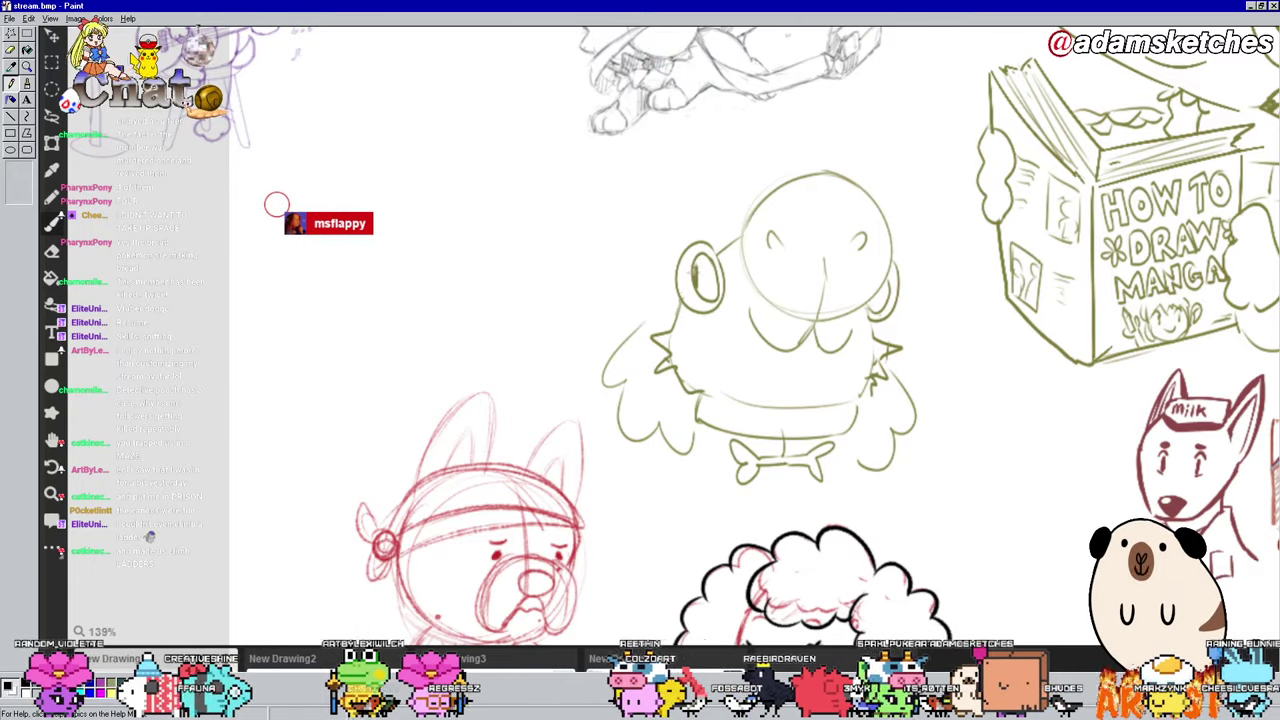
drag(706, 262, 712, 298)
mouse_move(694, 250)
mouse_down()
mouse_move(709, 262)
mouse_move(704, 294)
mouse_up()
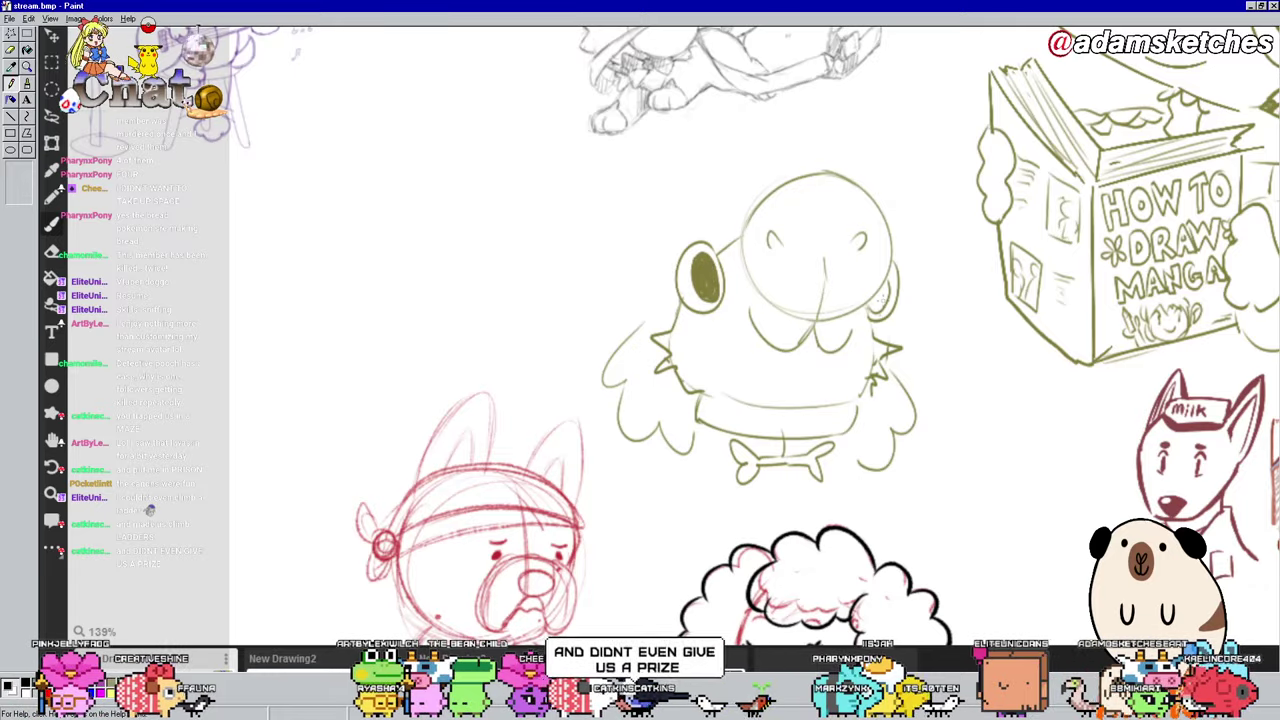
drag(872, 294, 880, 308)
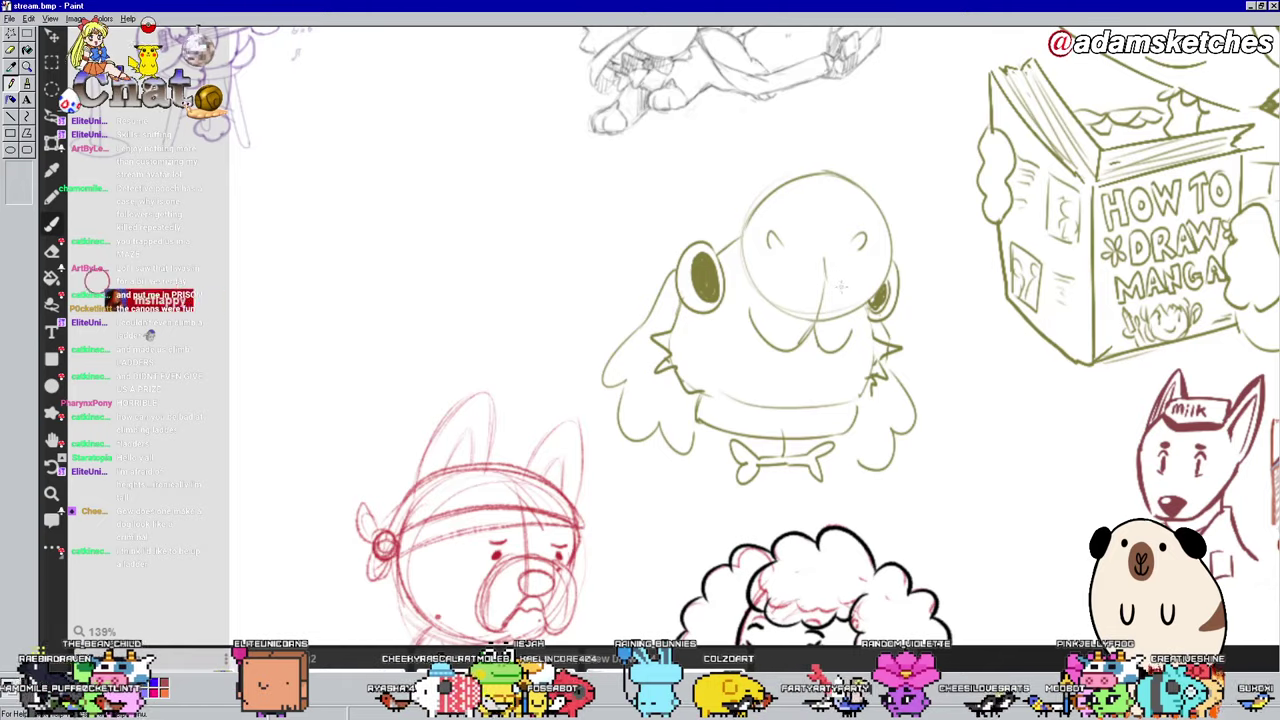
mouse_move(768, 350)
mouse_down()
mouse_move(804, 396)
mouse_move(805, 332)
mouse_move(831, 372)
mouse_up()
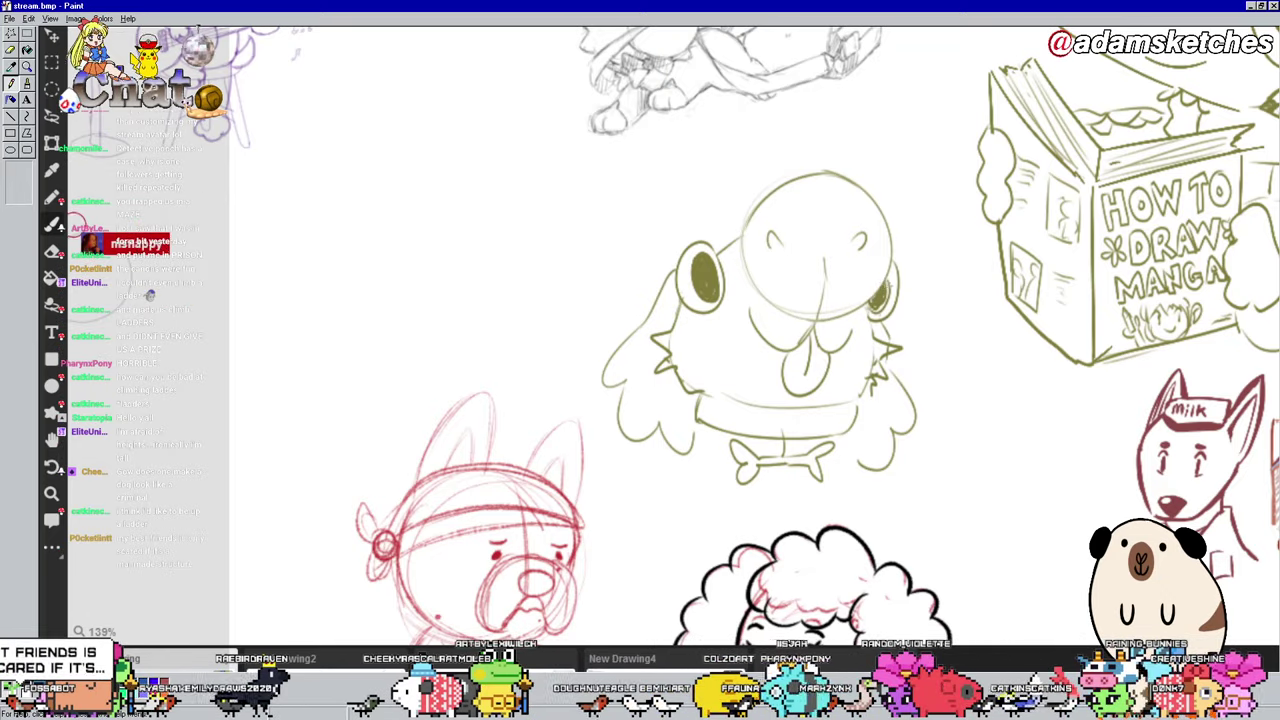
drag(876, 282, 888, 310)
Step: Draw three pointed hair tufts gathered in a tie above the head, and extend the jagged fur along the cheeks
drag(873, 175, 912, 127)
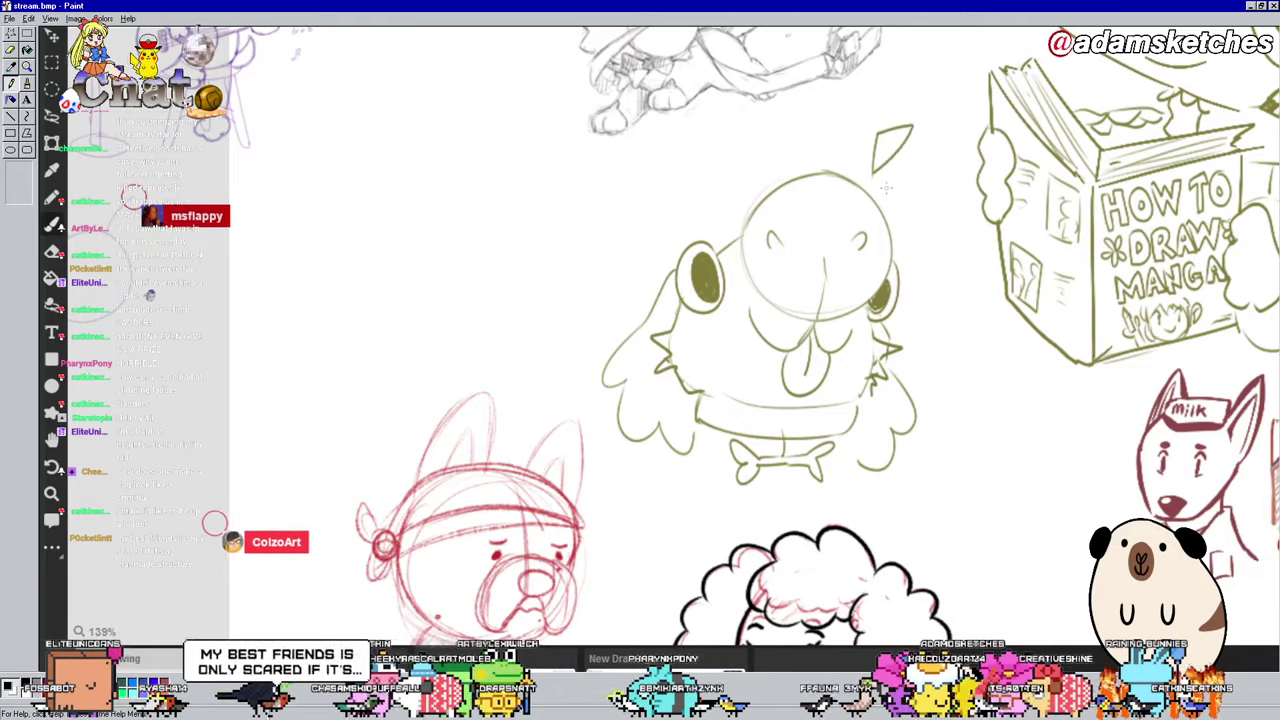
mouse_move(893, 184)
mouse_down()
mouse_move(940, 180)
mouse_move(935, 250)
mouse_up()
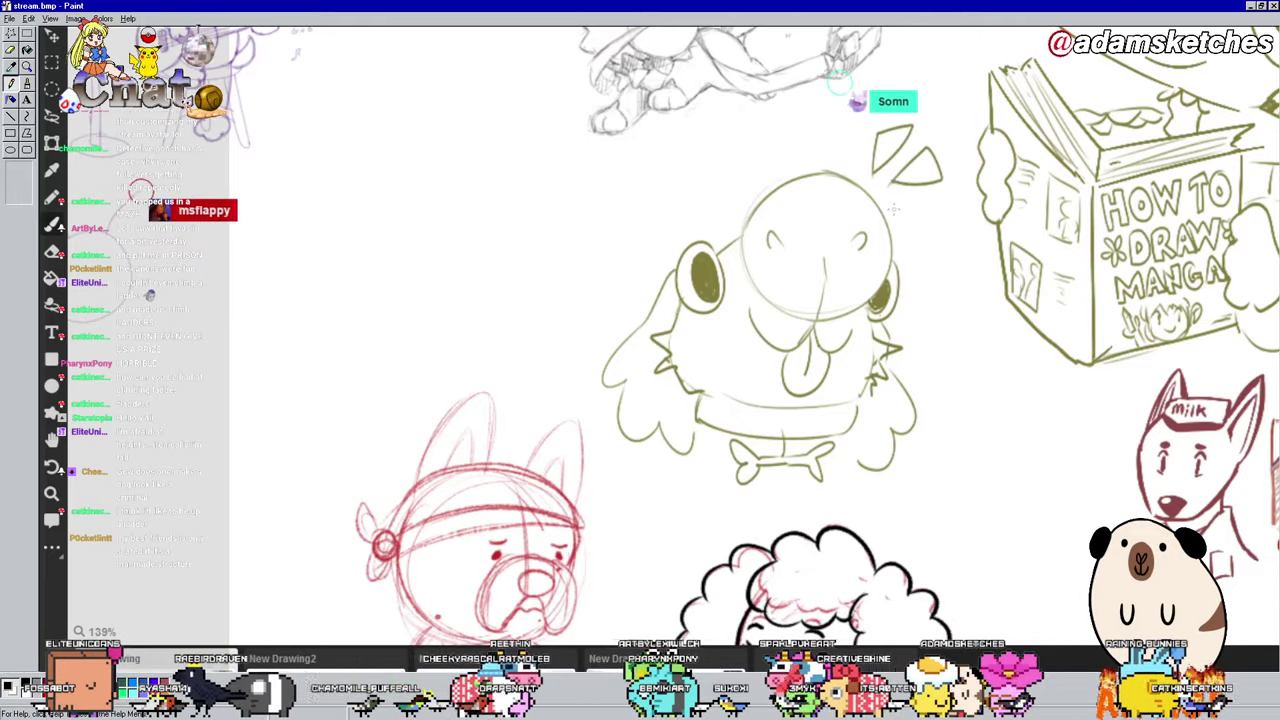
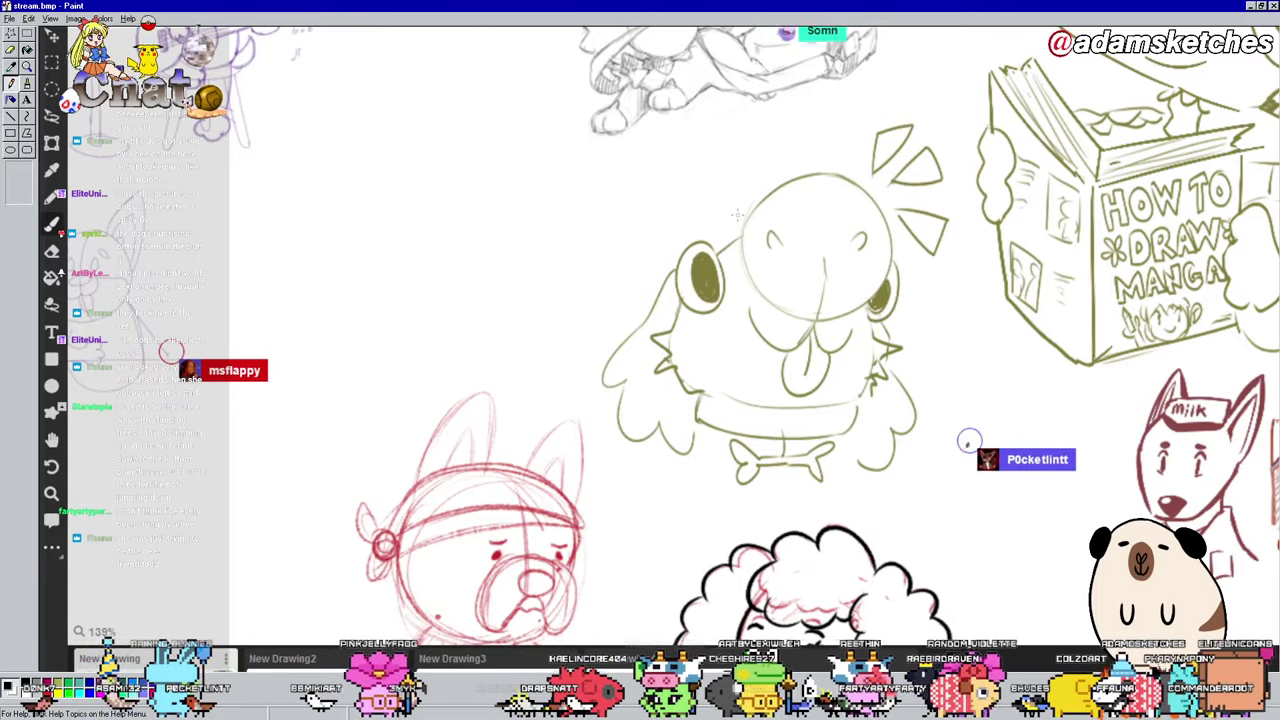
scroll(841, 174, up, 1)
scroll(841, 174, up, 1)
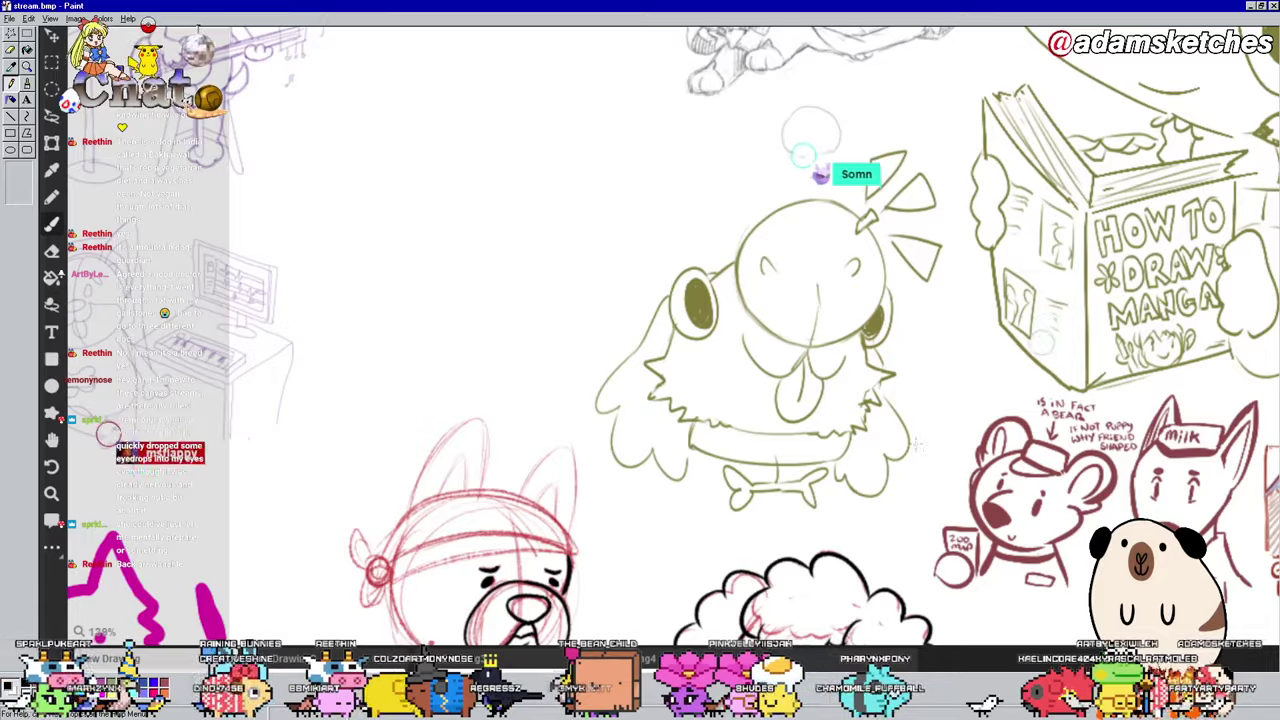
drag(1013, 372, 1033, 318)
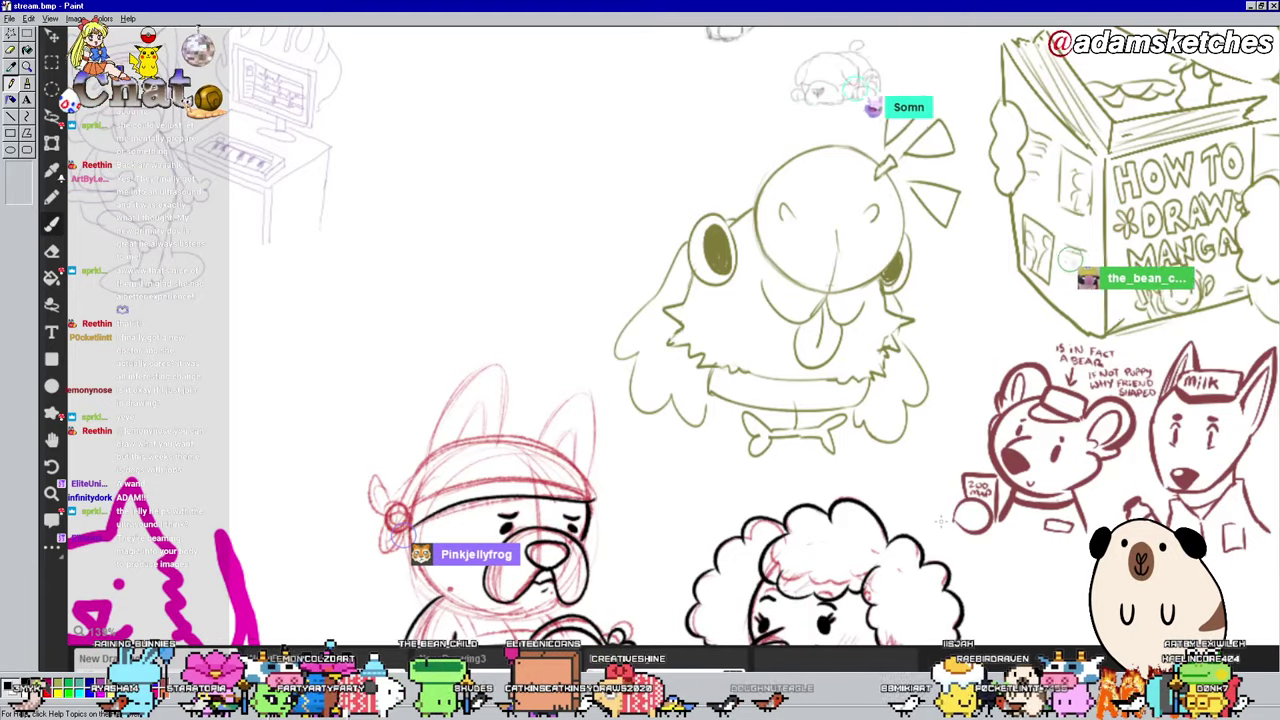
mouse_move(595, 495)
mouse_down()
mouse_move(575, 458)
mouse_move(500, 442)
mouse_move(420, 492)
mouse_up()
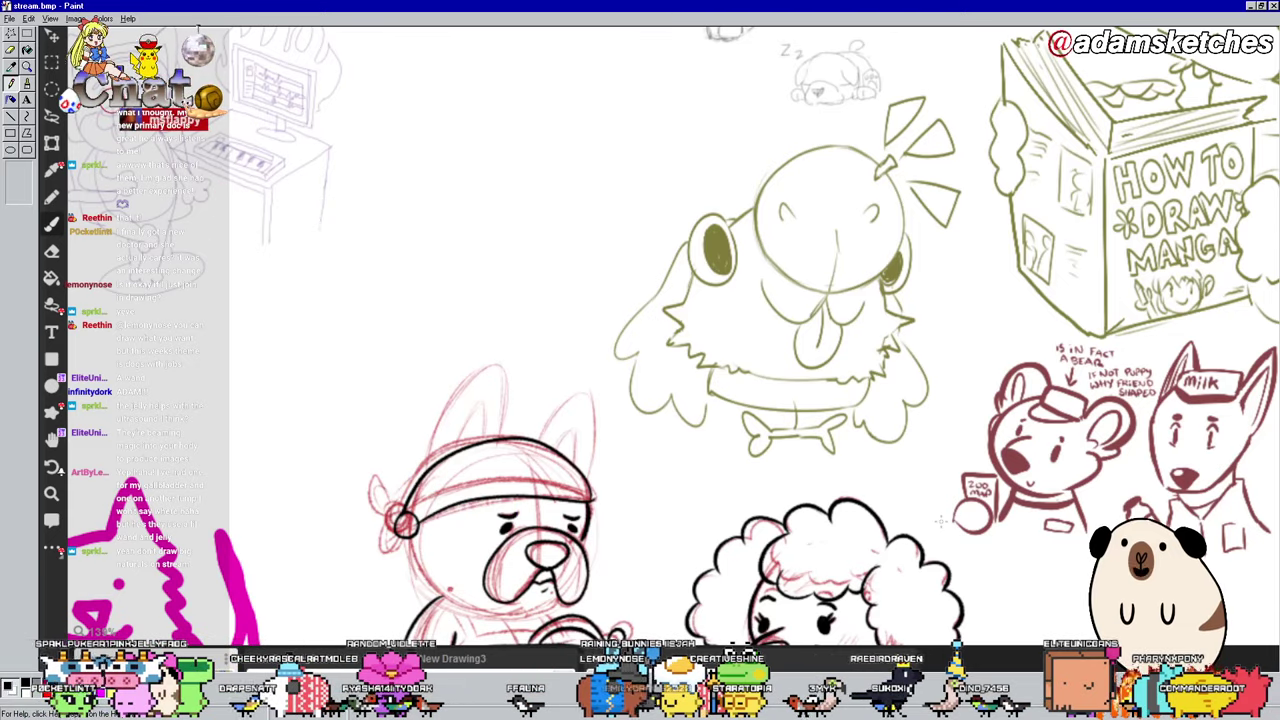
Step: Ink the headband dog's knot and both pointed ears with bold black lines over the red sketch
drag(395, 518, 372, 526)
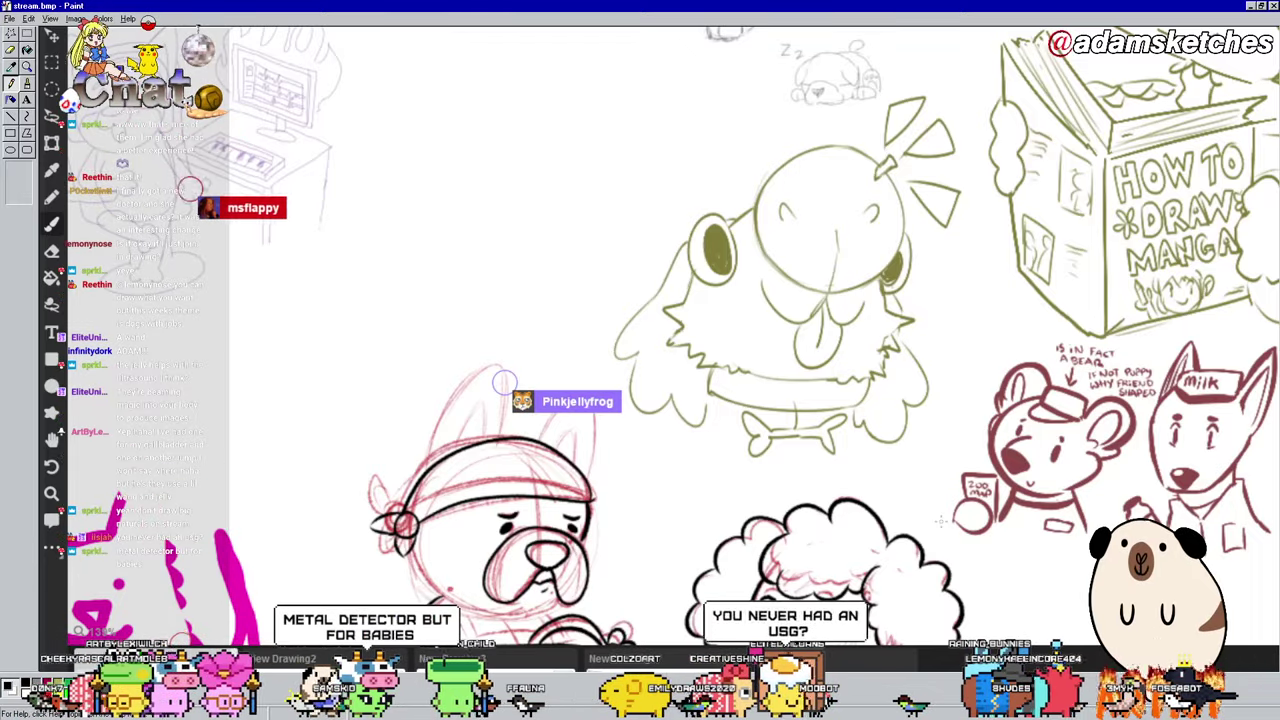
drag(432, 447, 511, 430)
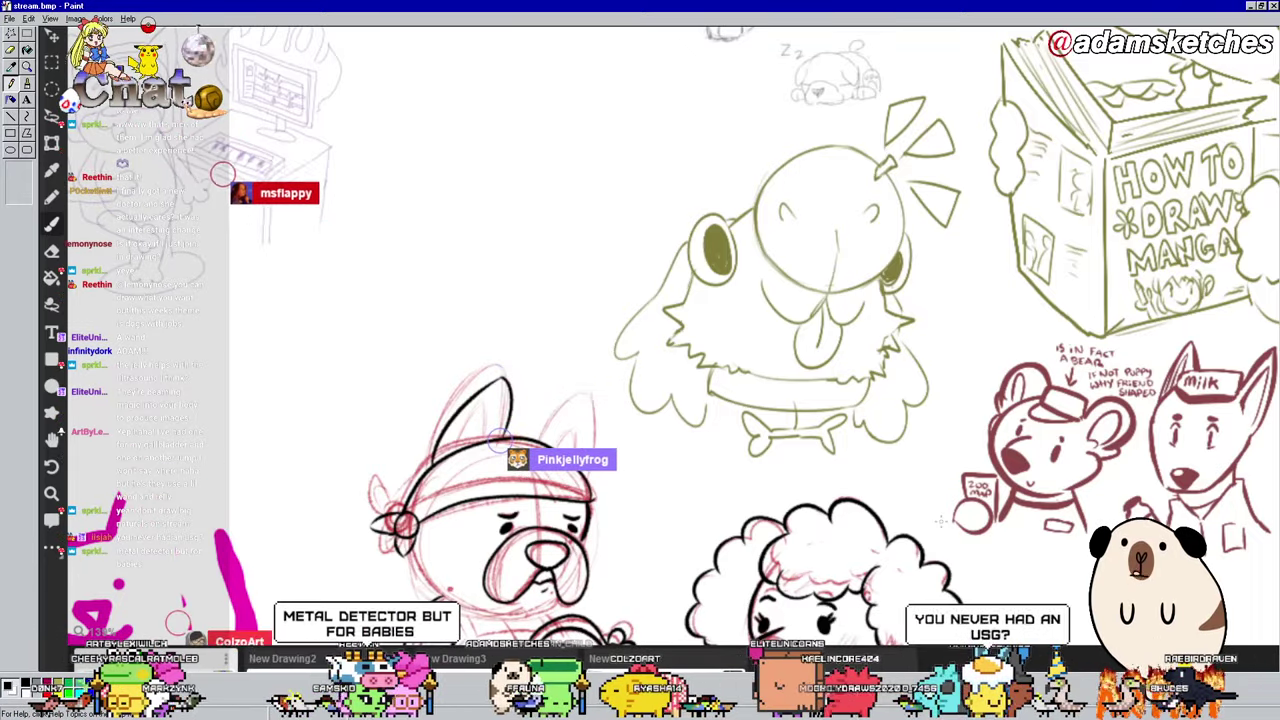
drag(540, 444, 593, 438)
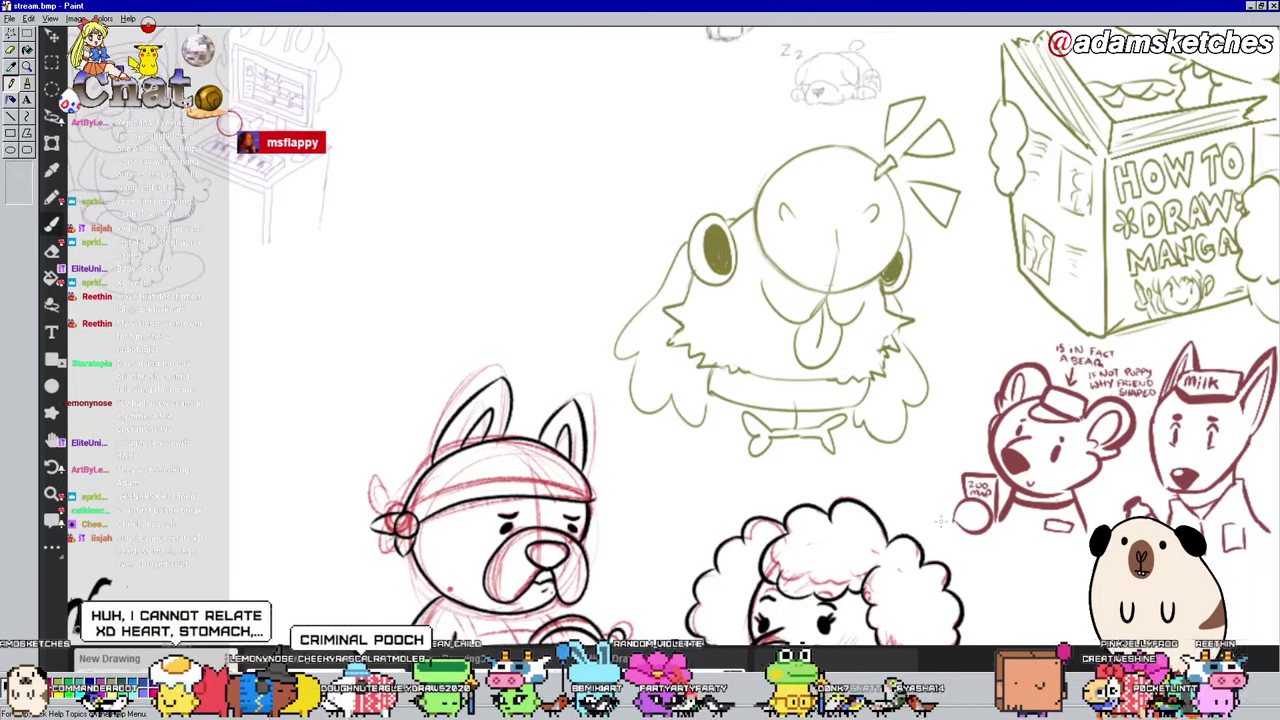
Step: Add a small ring joining the bone-shaped tag to the round-snouted dog's collar
mouse_move(640, 360)
mouse_down()
mouse_move(669, 306)
mouse_move(854, 435)
mouse_move(800, 460)
mouse_move(720, 428)
mouse_up()
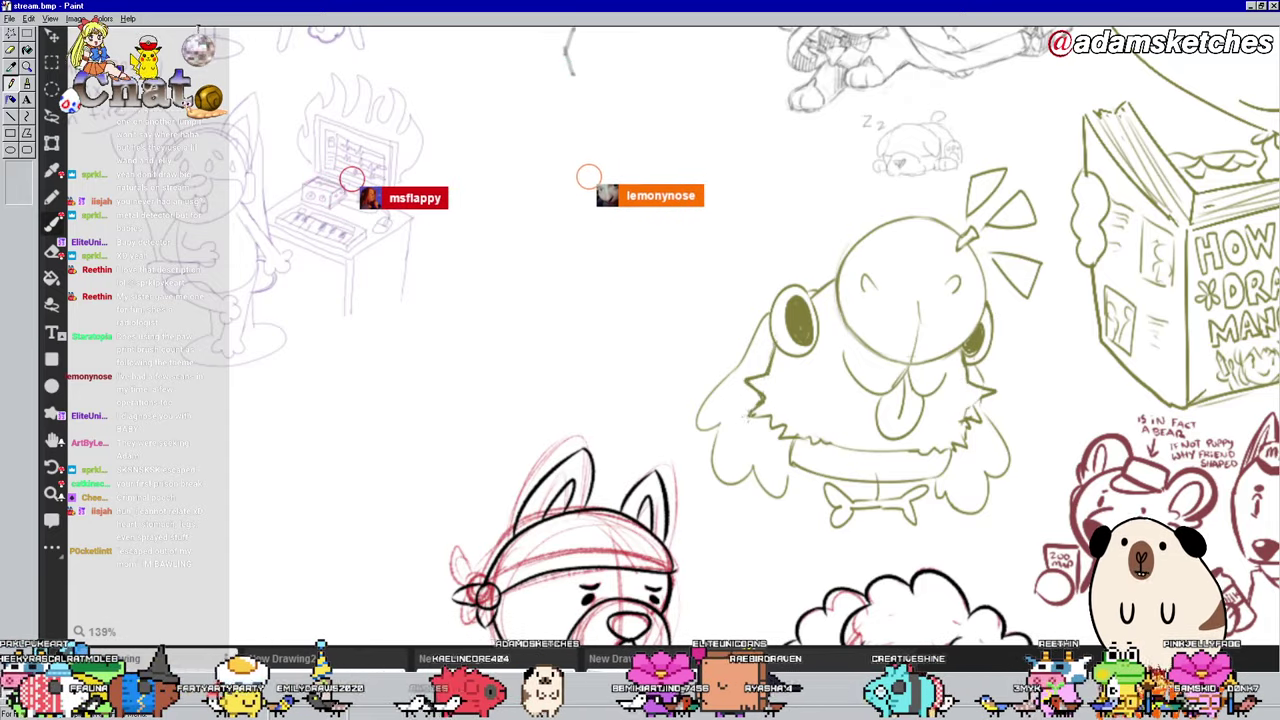
drag(1052, 390, 1118, 250)
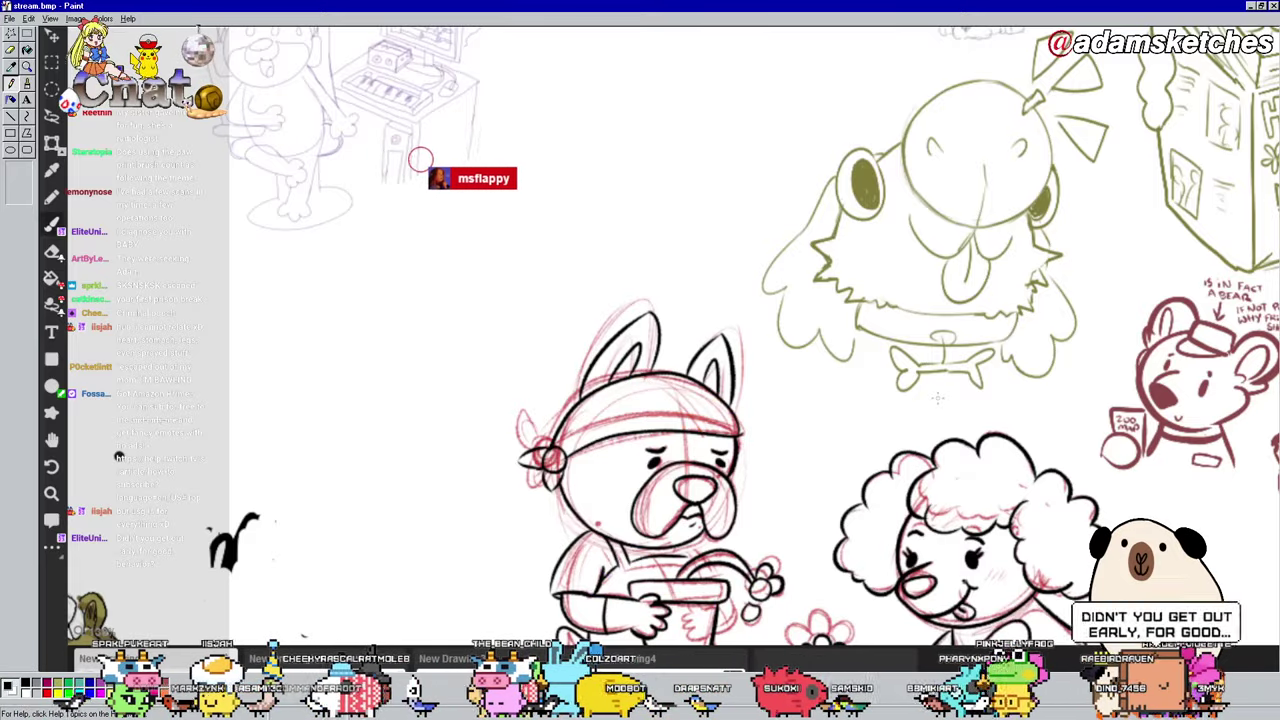
drag(979, 338, 902, 373)
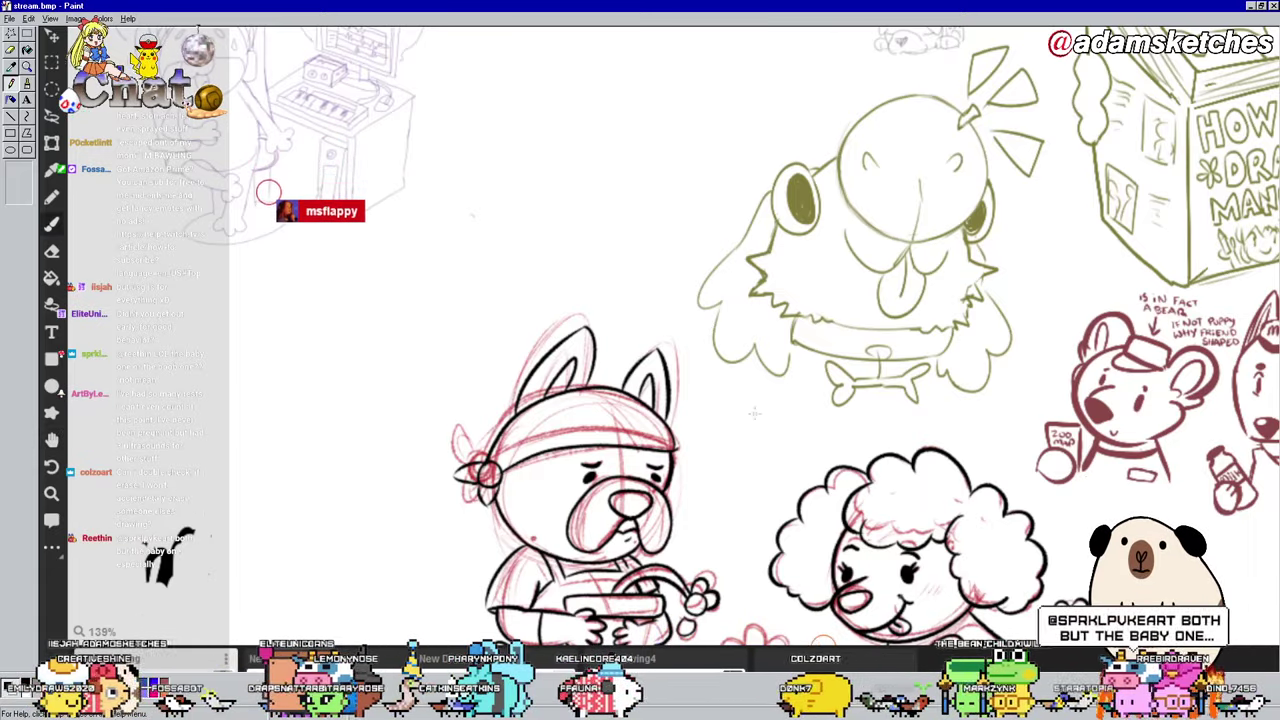
Step: Sketch two rounded, fluffy paws and loose fur outlines below the round-snouted dog's collar, beside the bone-shaped tag
key(space)
drag(755, 412, 897, 350)
drag(891, 398, 821, 226)
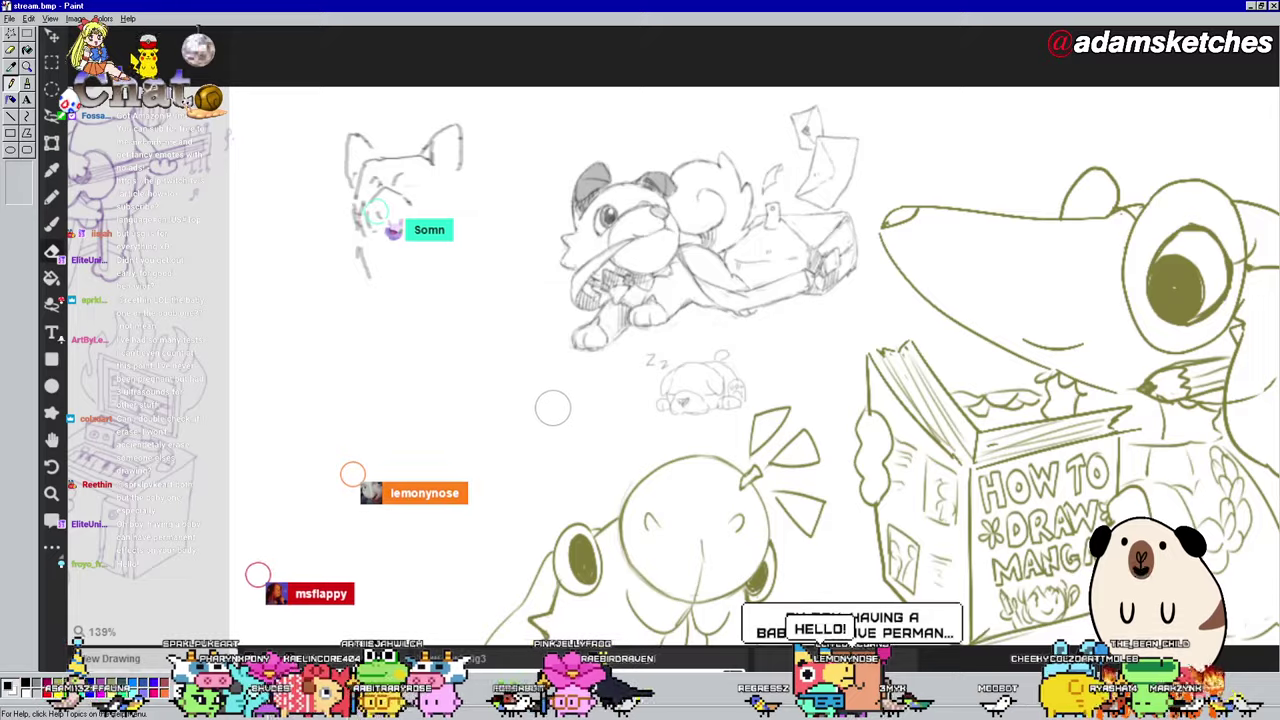
scroll(673, 342, down, 1)
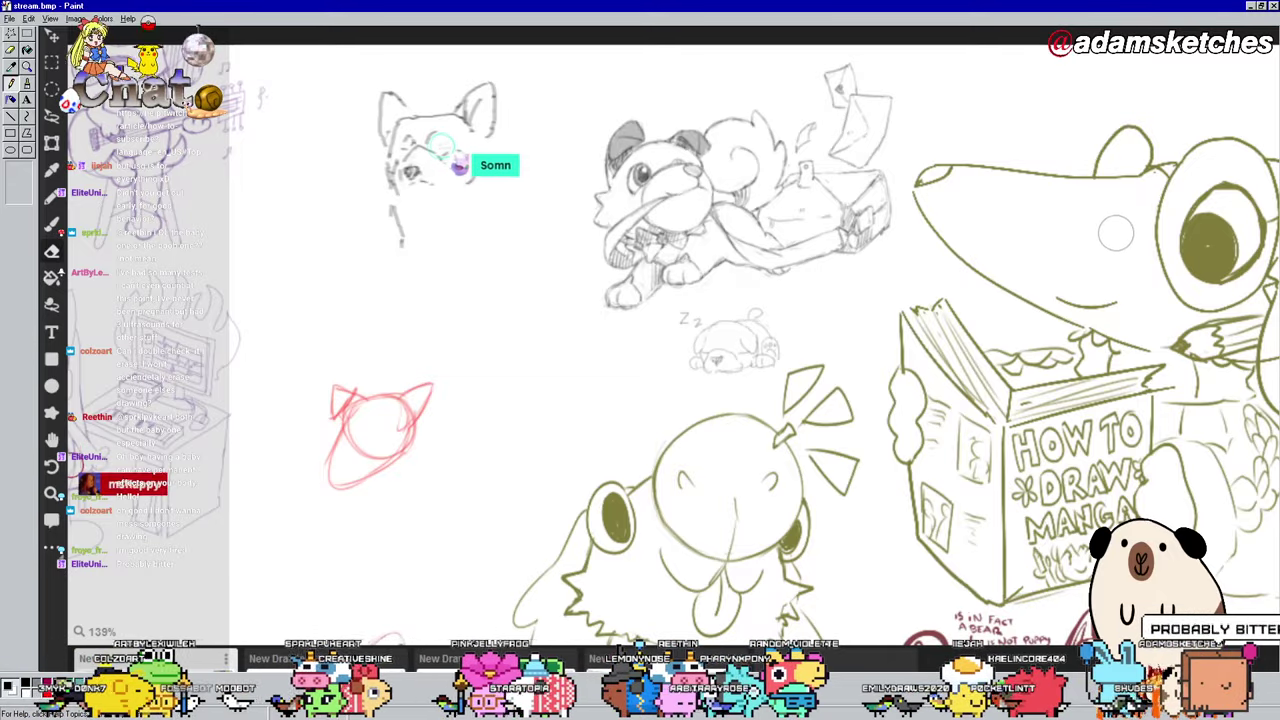
scroll(1139, 327, down, 2)
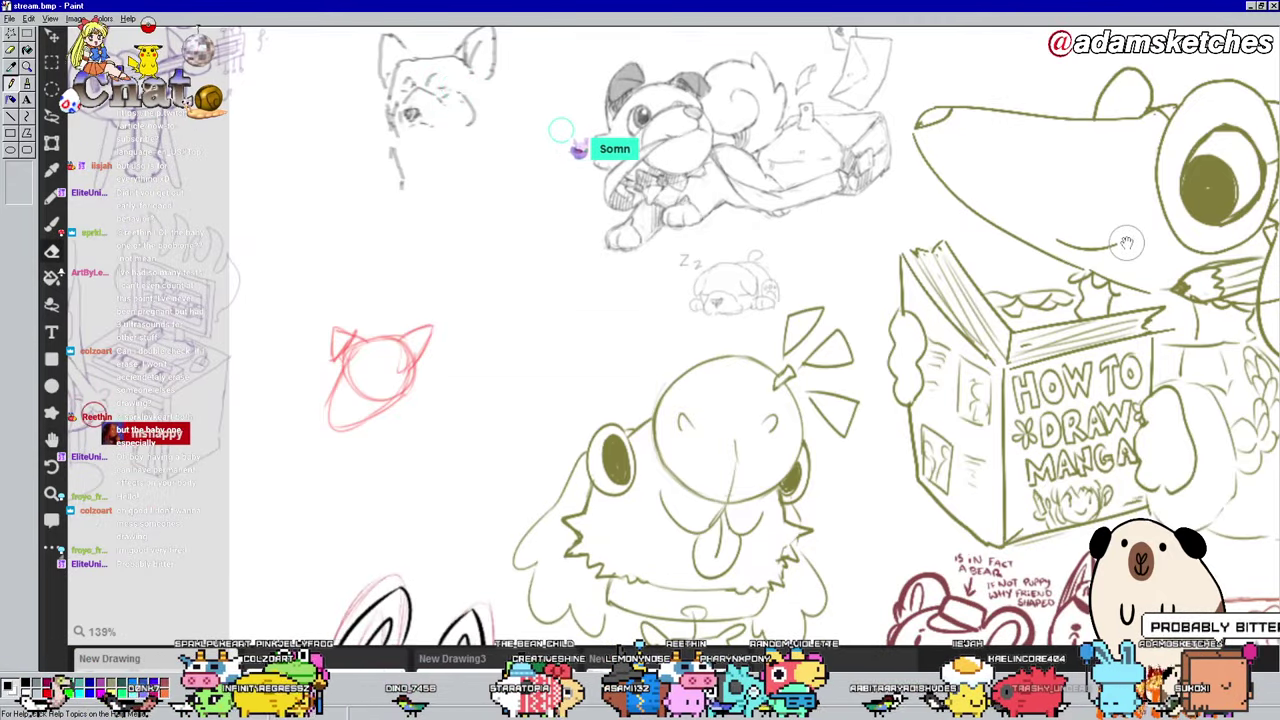
scroll(1126, 242, down, 3)
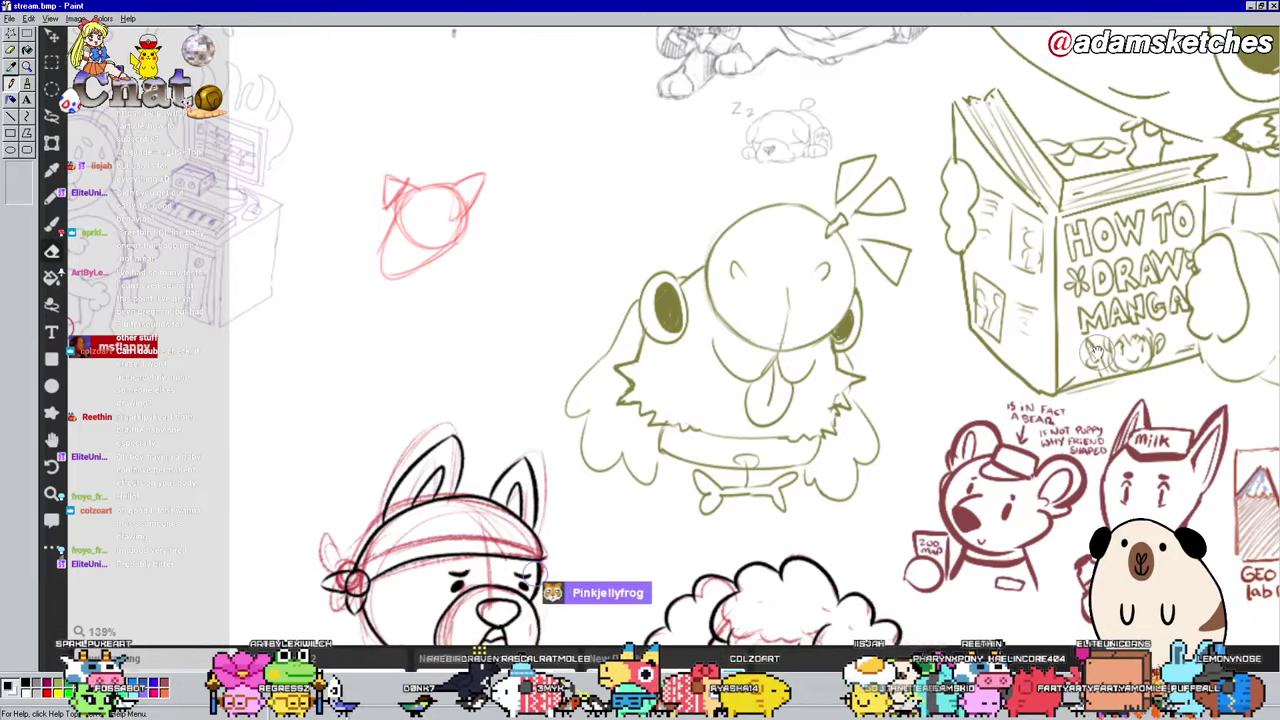
drag(993, 268, 1028, 240)
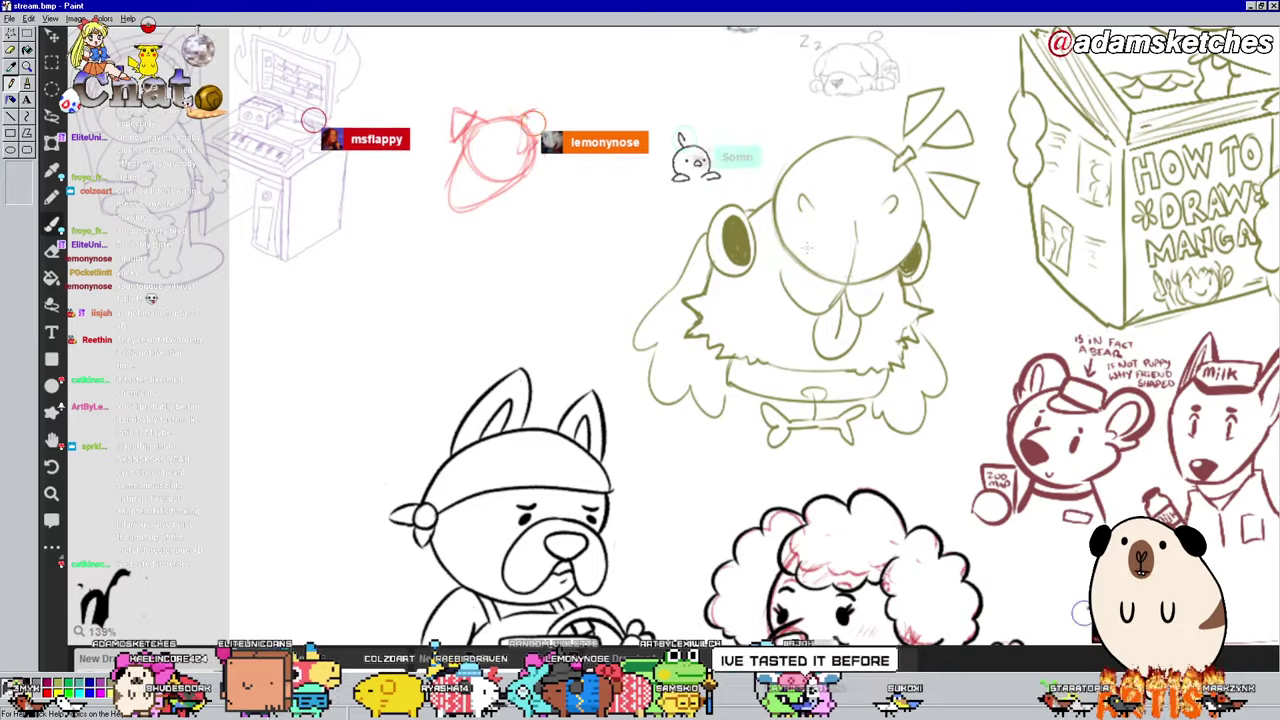
drag(976, 238, 986, 141)
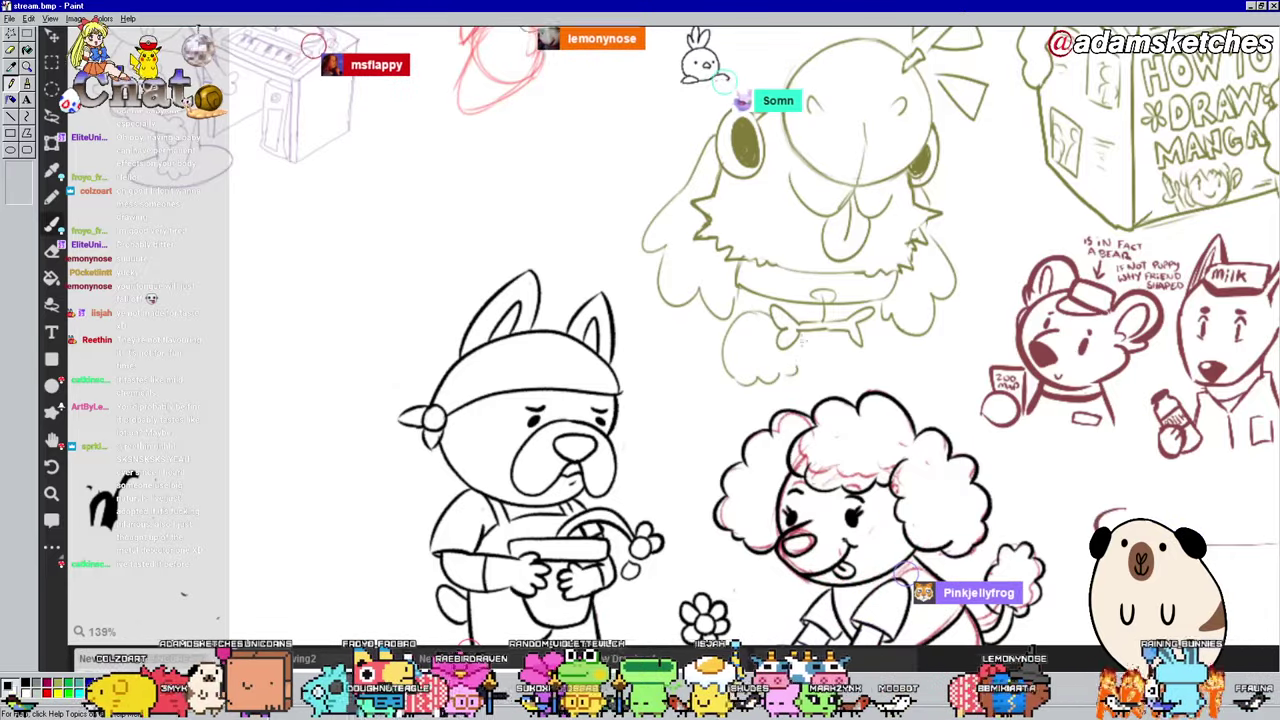
drag(986, 141, 972, 155)
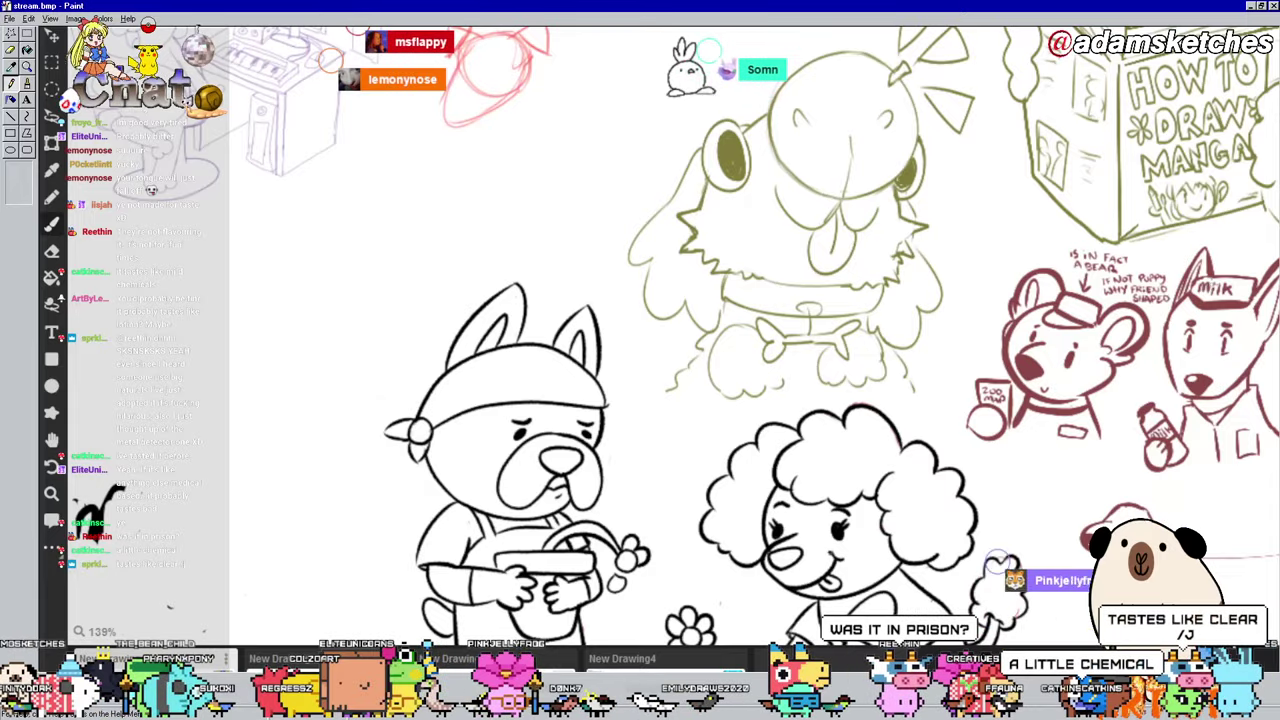
drag(1047, 253, 1122, 343)
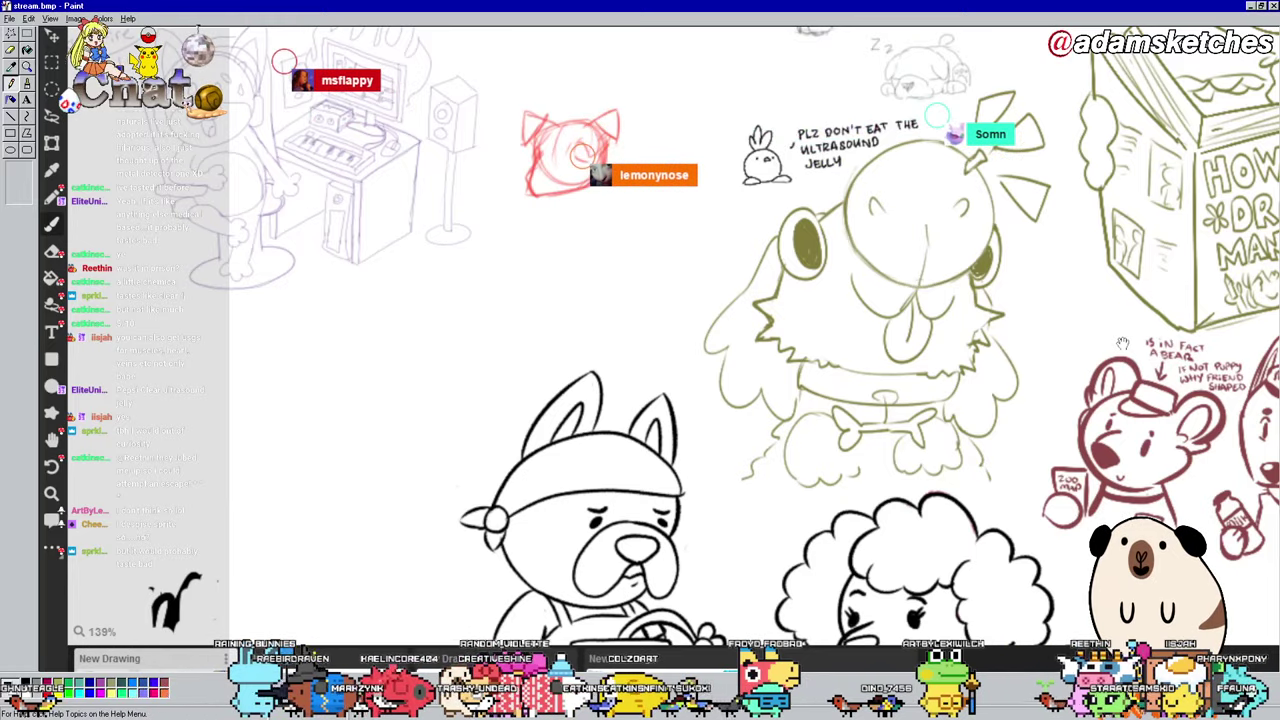
drag(1122, 343, 1114, 303)
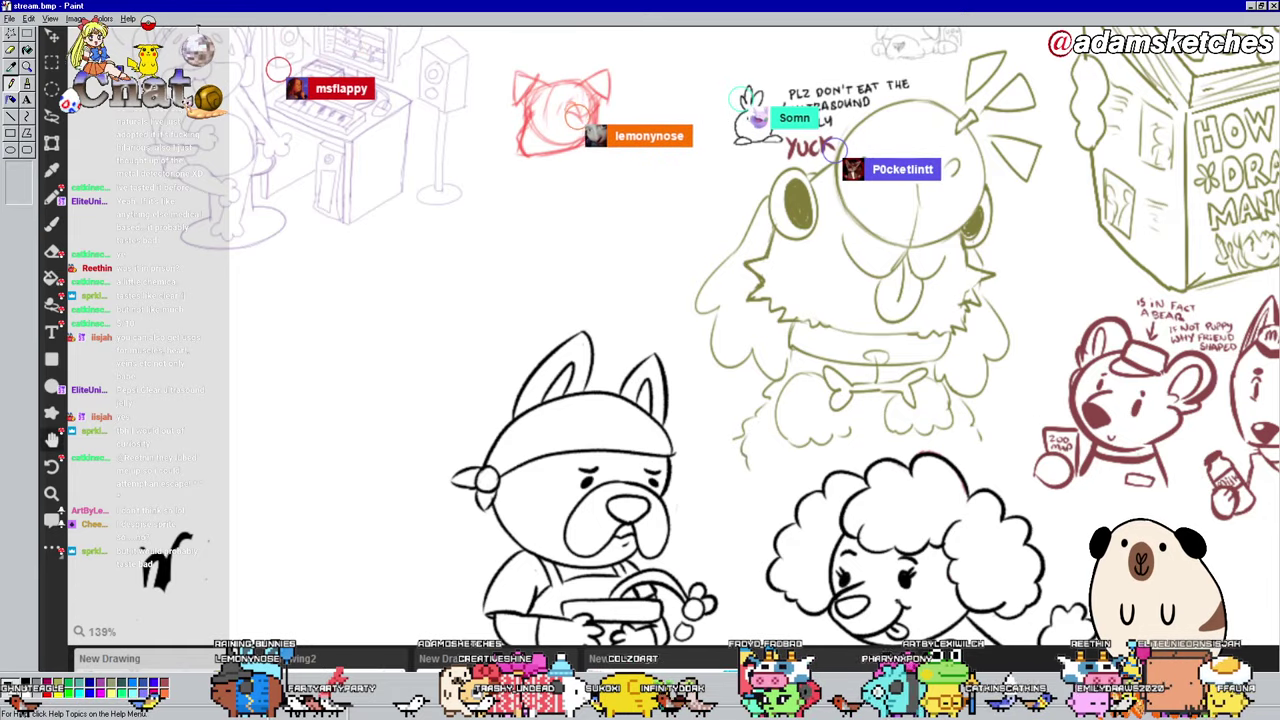
drag(854, 138, 872, 223)
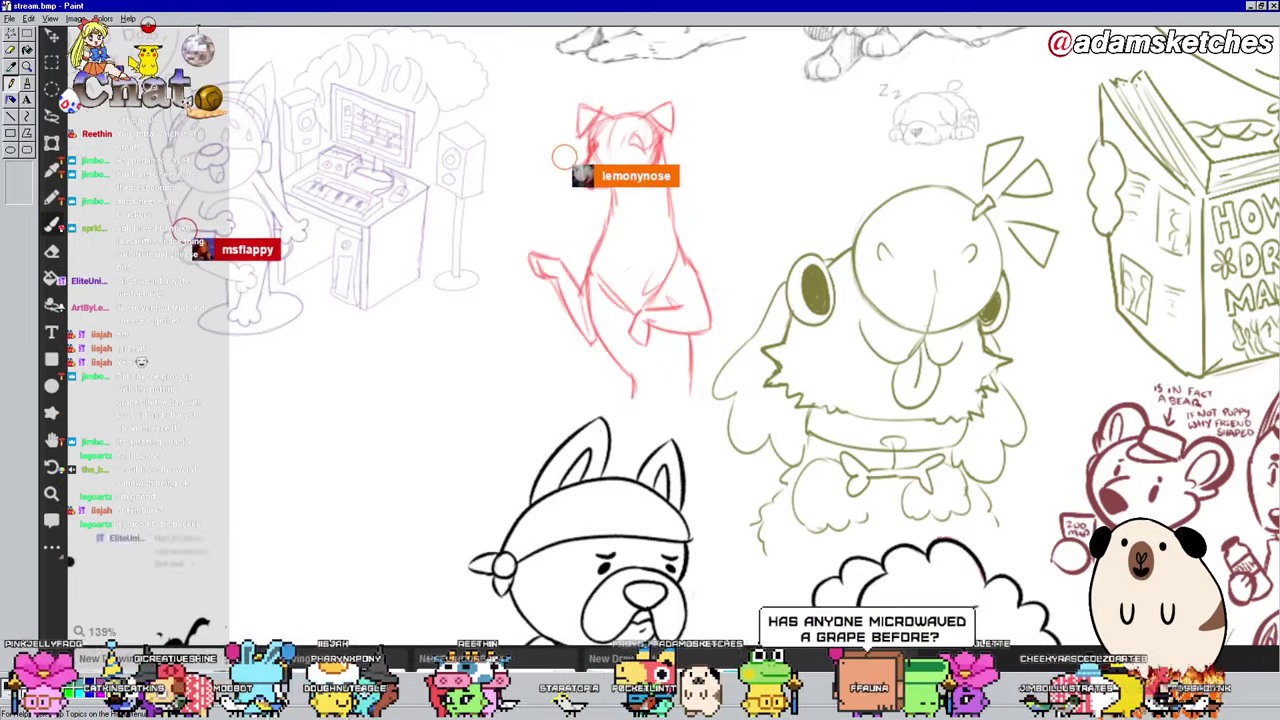
key(ctrl+z)
key(ctrl+z)
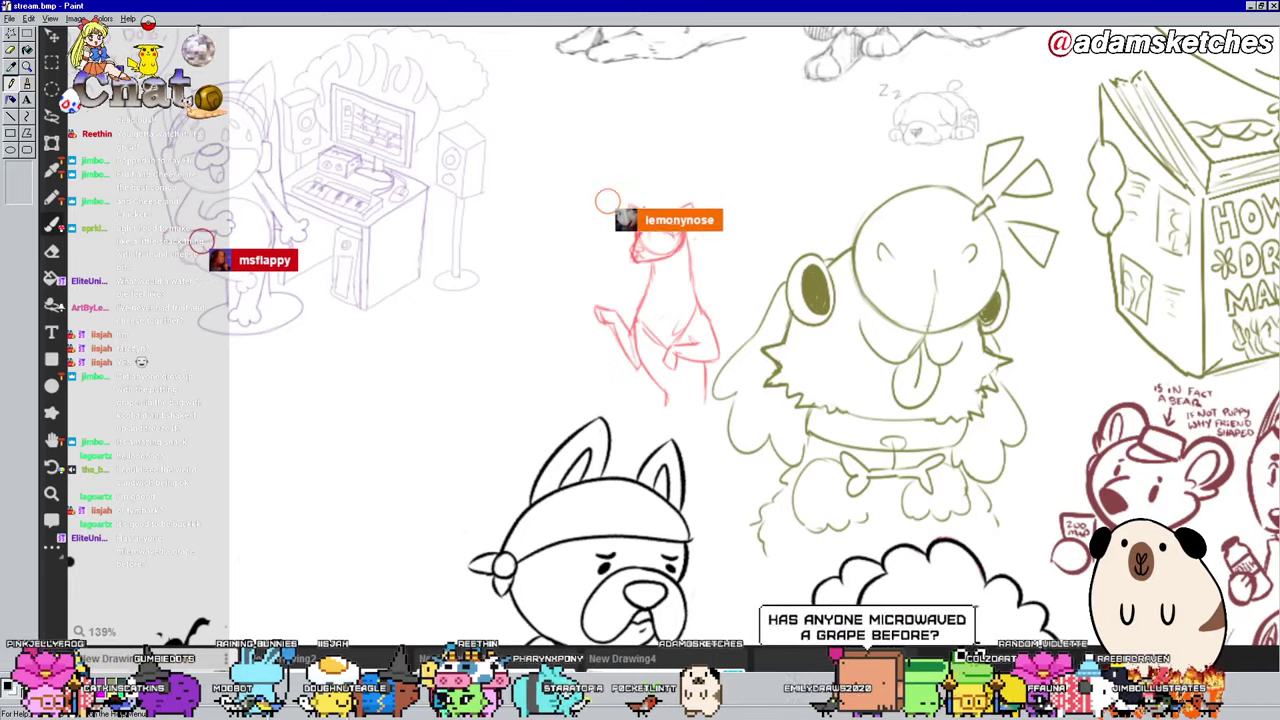
key(ctrl+z)
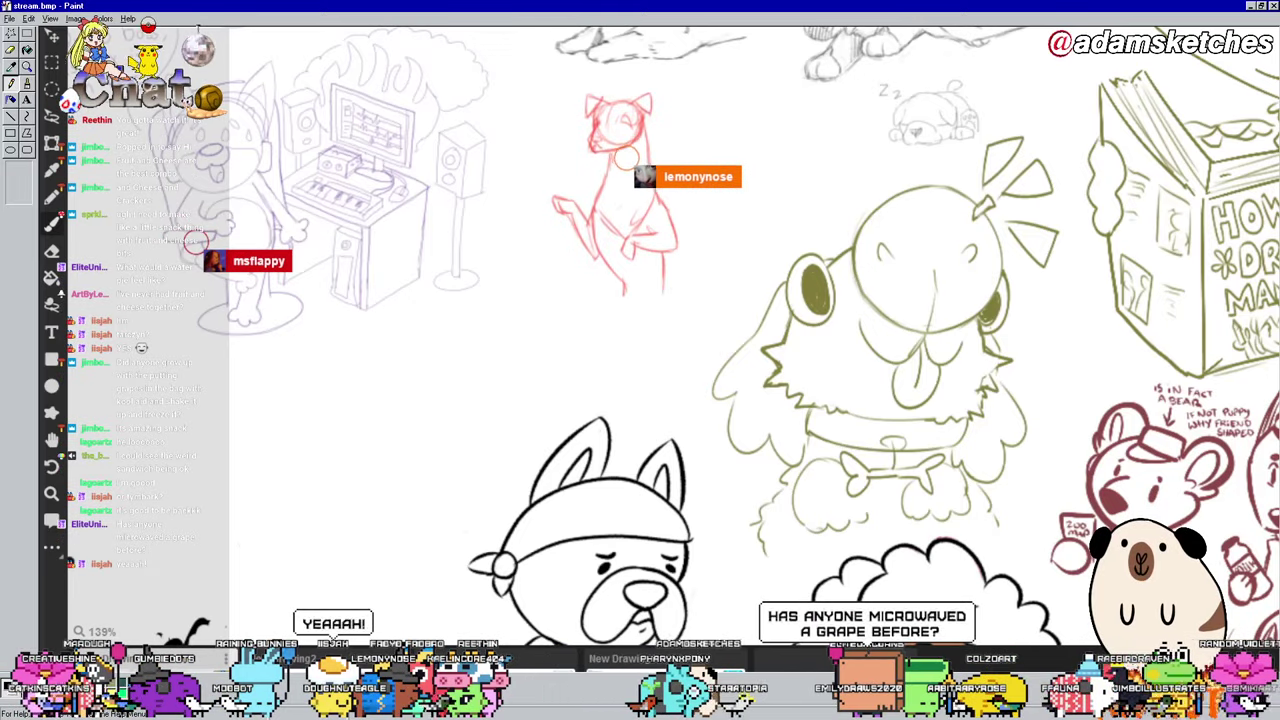
key(ctrl+z)
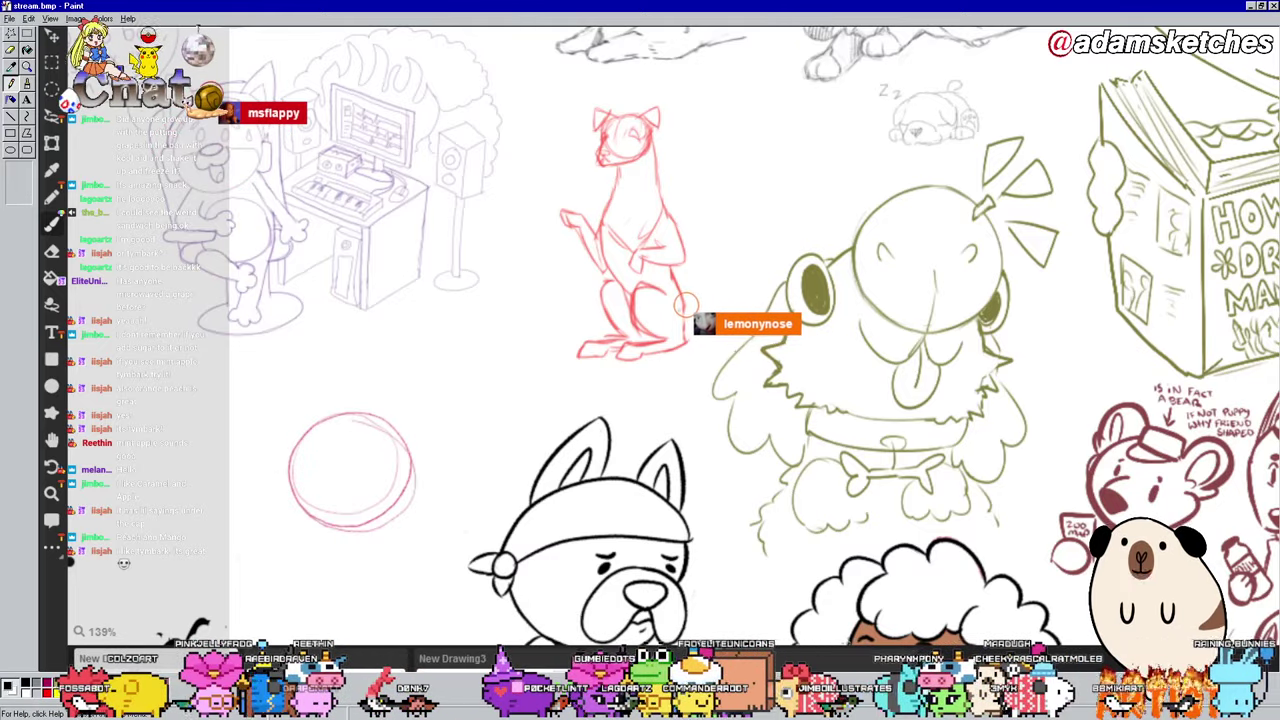
Step: Shade the lower half of the dog's round snout with fine vertical hatching
scroll(660, 330, up, 1)
drag(1074, 147, 1011, 232)
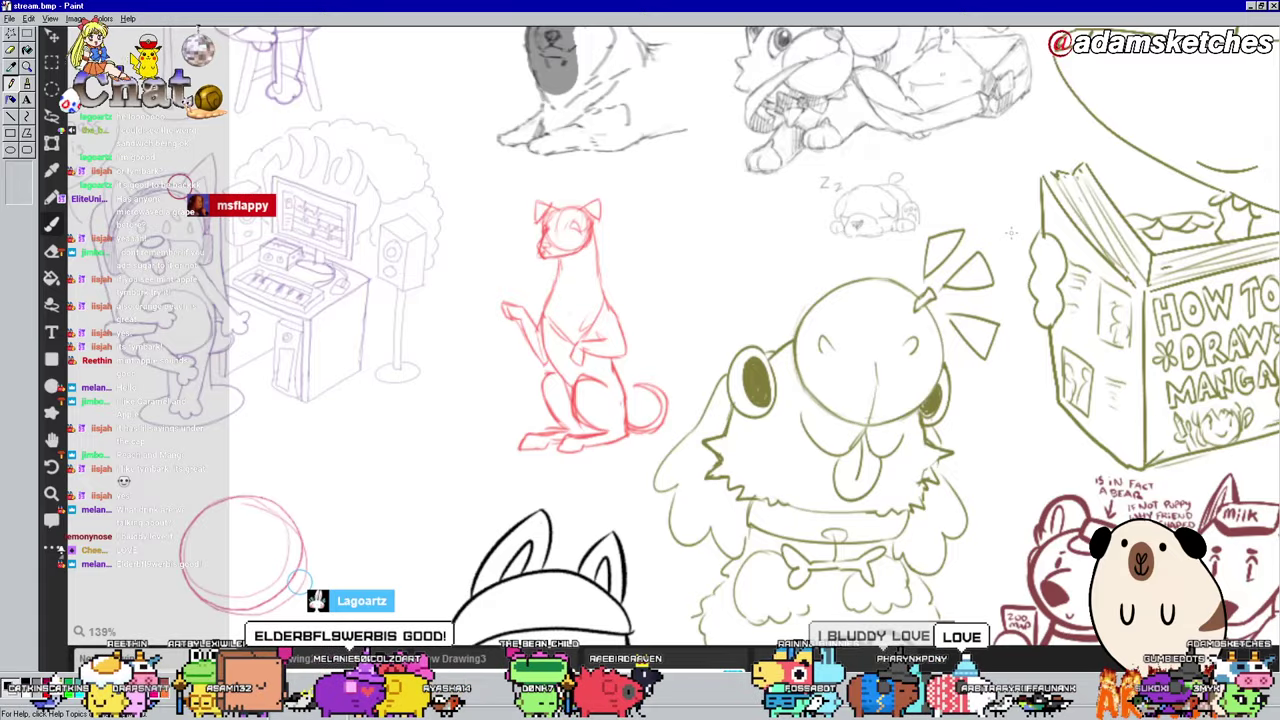
drag(1011, 233, 999, 165)
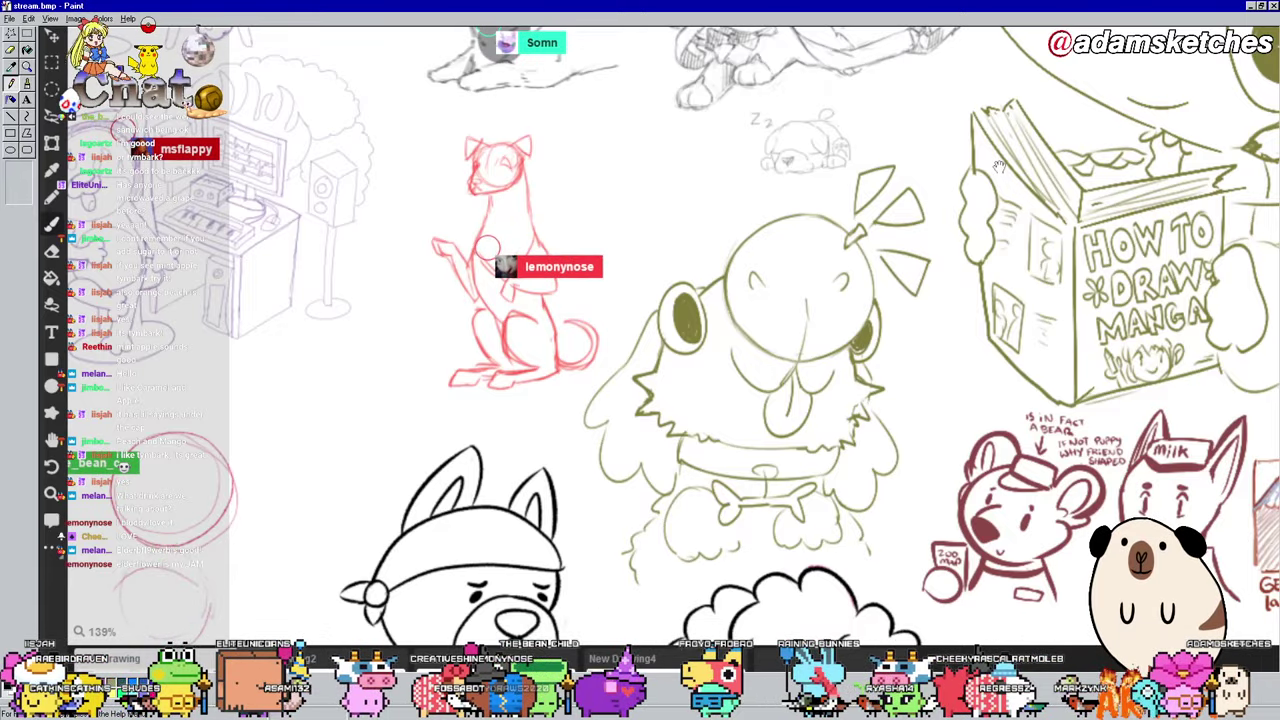
drag(999, 165, 948, 35)
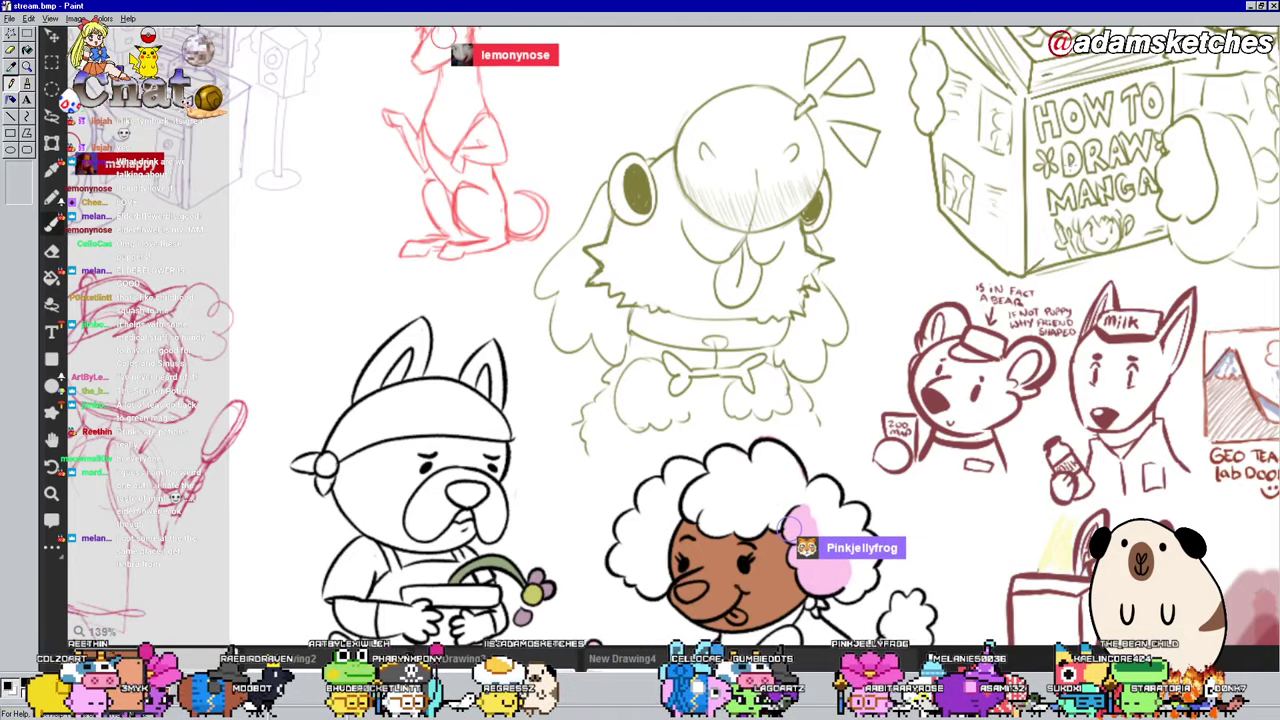
Step: Color the poodle's curly fur pink, covering the ears and the top of the head
mouse_move(800, 530)
mouse_down()
mouse_move(845, 555)
mouse_move(840, 578)
mouse_up()
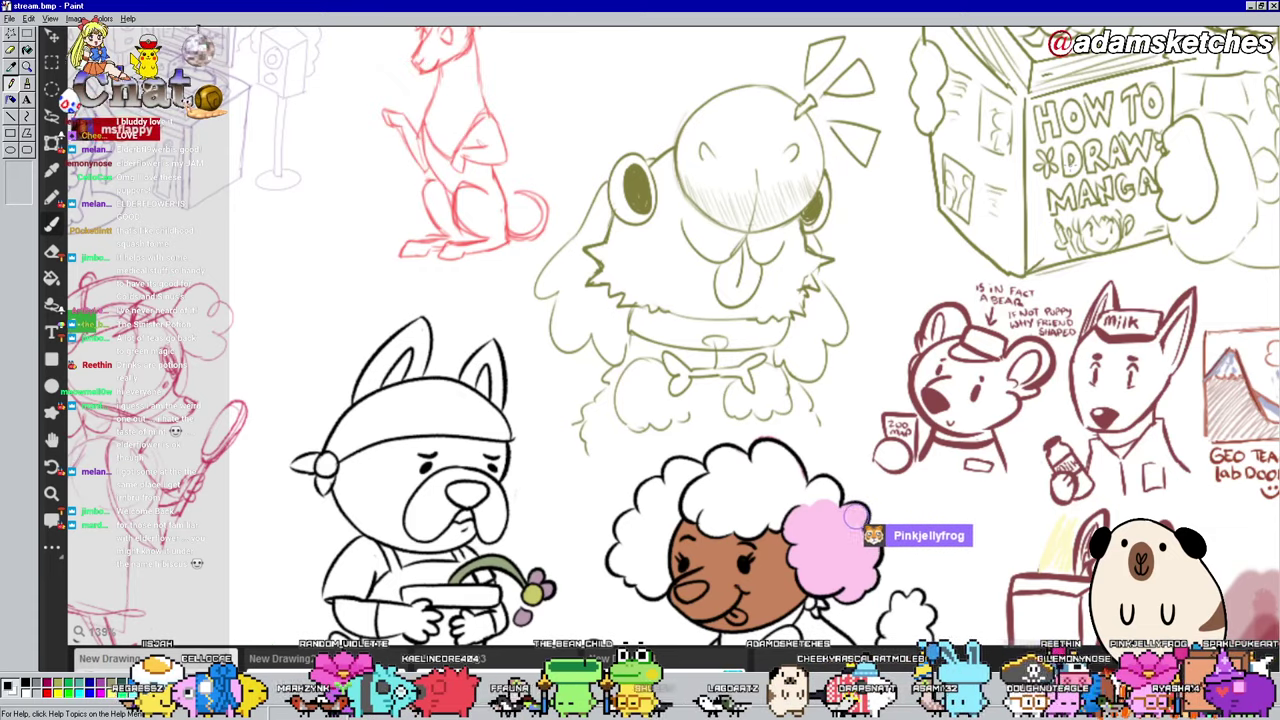
mouse_move(760, 458)
mouse_down()
mouse_move(802, 480)
mouse_move(748, 467)
mouse_move(768, 454)
mouse_move(768, 477)
mouse_move(790, 467)
mouse_move(795, 486)
mouse_move(779, 486)
mouse_move(800, 488)
mouse_move(789, 481)
mouse_move(780, 502)
mouse_move(808, 501)
mouse_move(836, 484)
mouse_up()
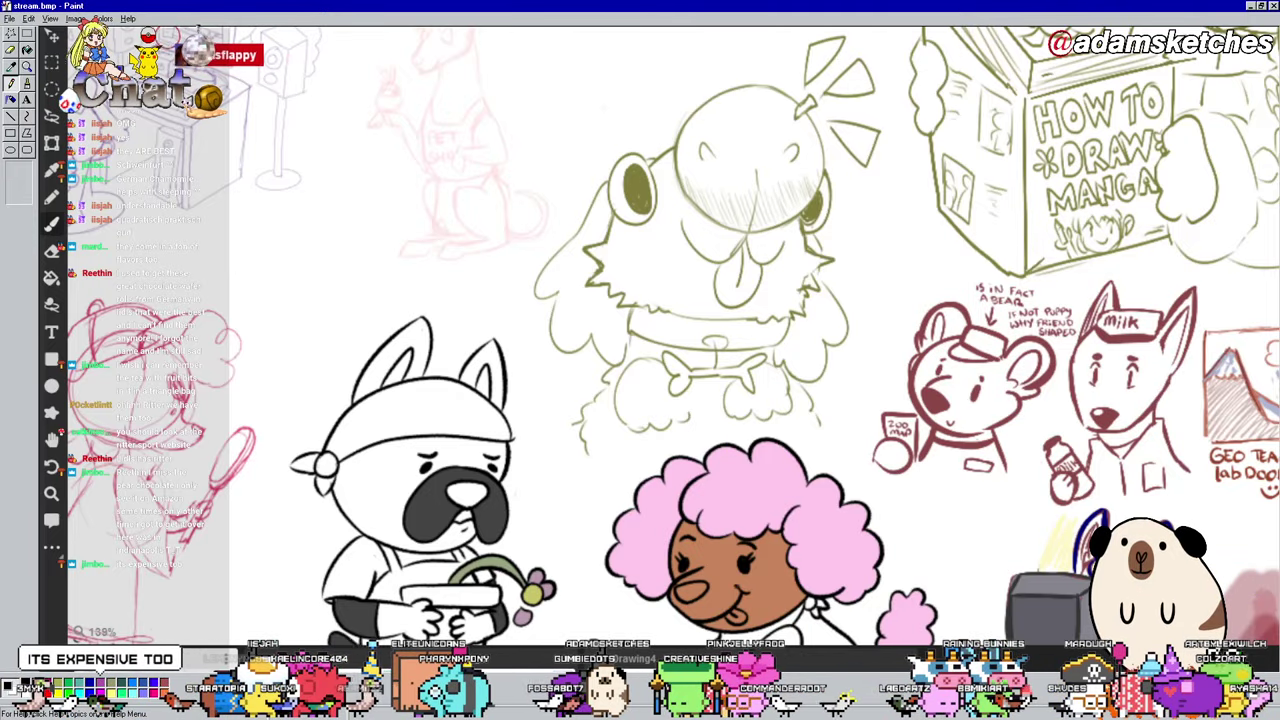
Step: Examine the dog sketches across the shared canvas, including the manga-reading dog and the small cloud-shaped doodle above the round-snouted dog
scroll(789, 210, down, 5)
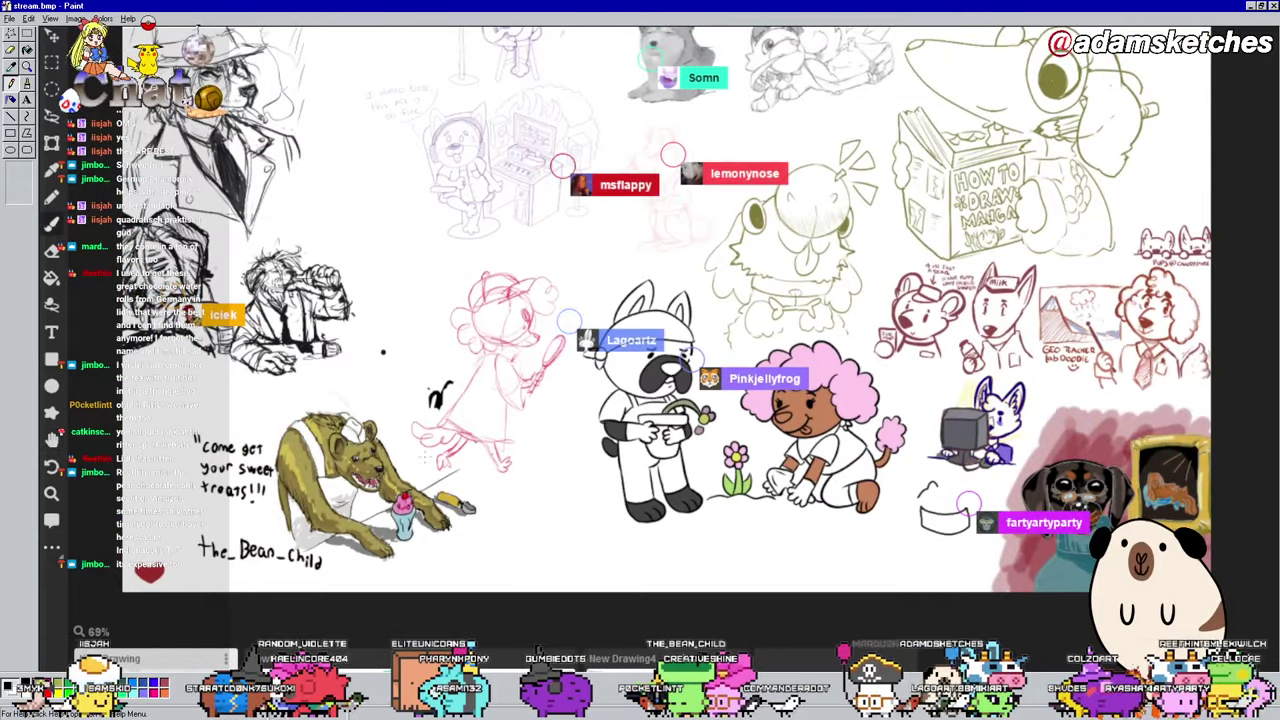
scroll(789, 205, up, 2)
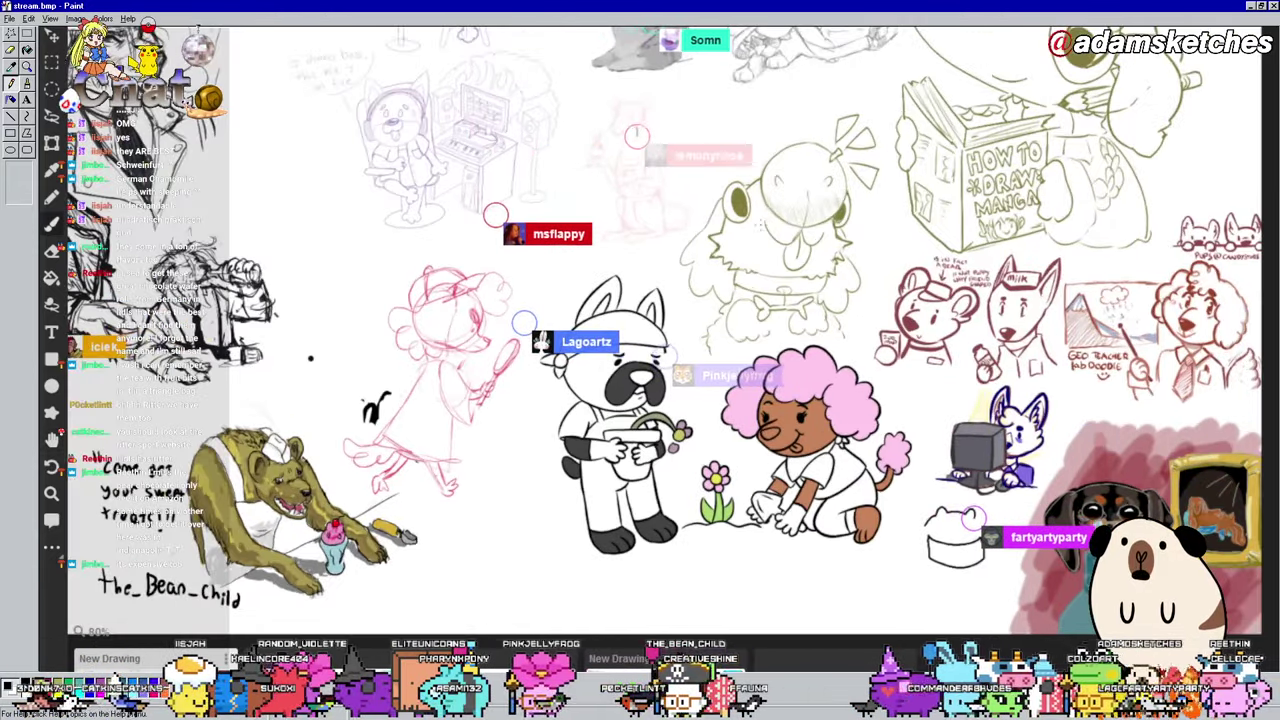
scroll(789, 205, up, 2)
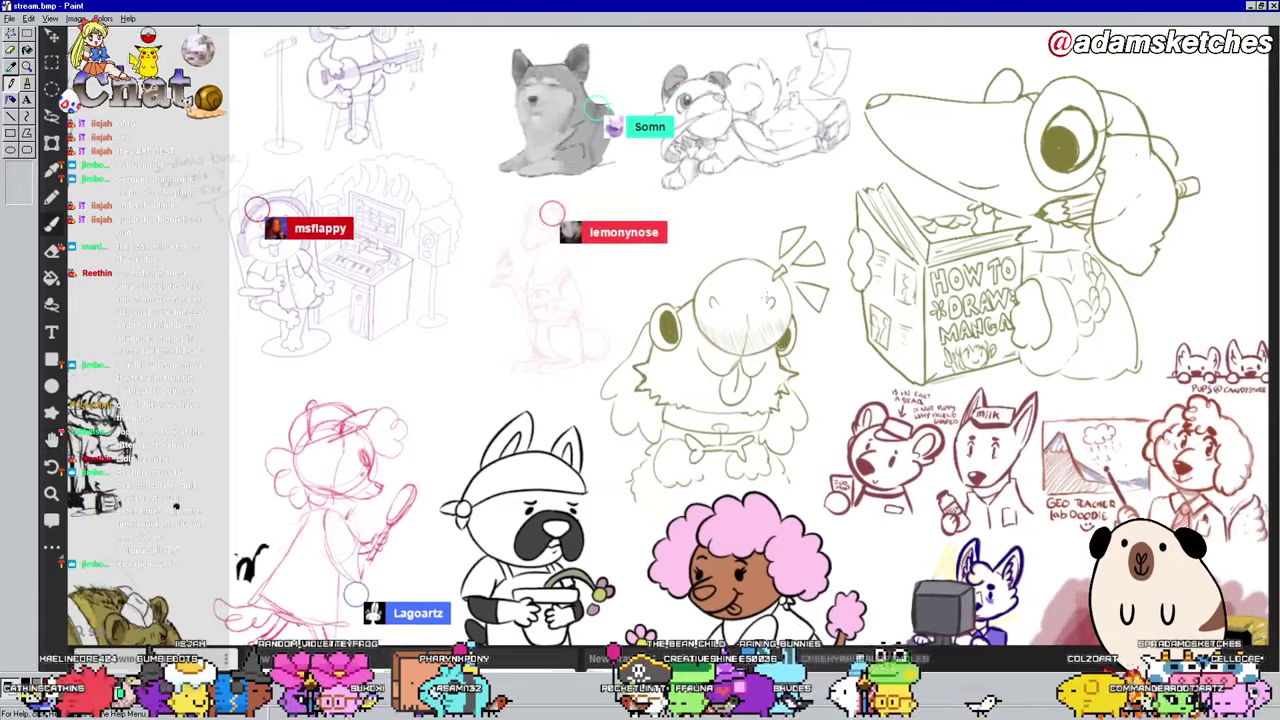
scroll(795, 290, down, 1)
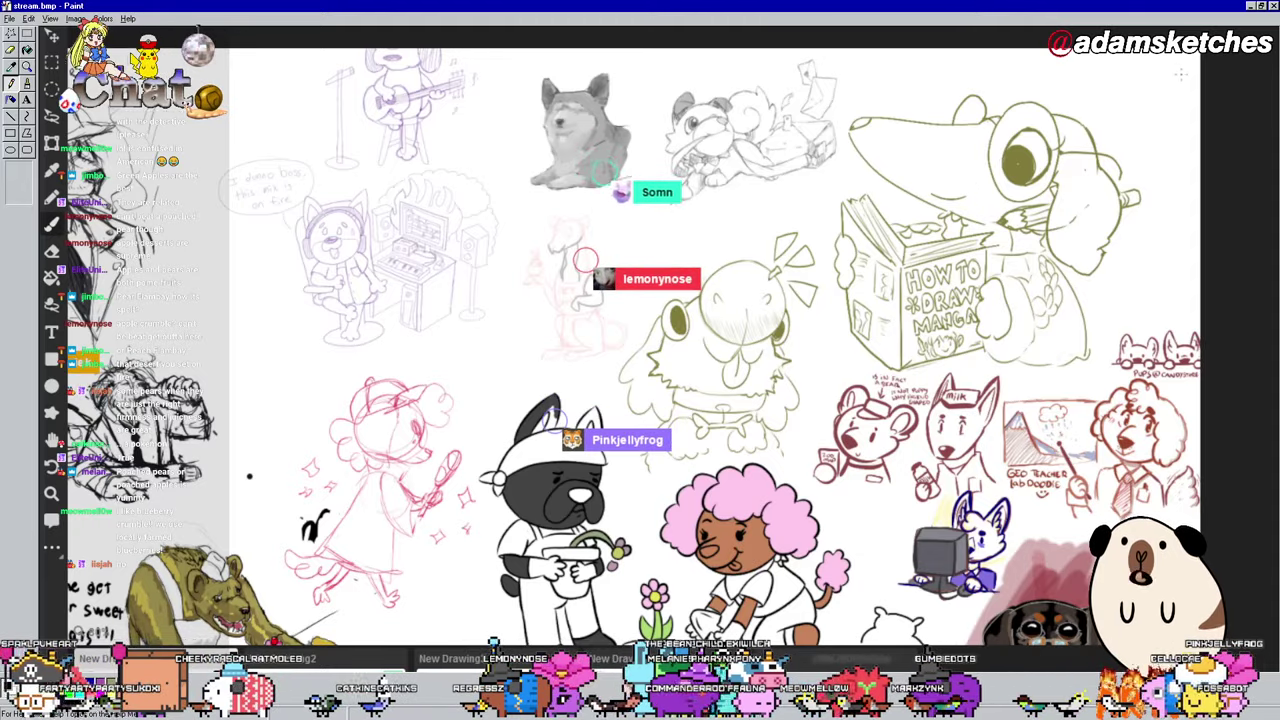
scroll(893, 138, up, 2)
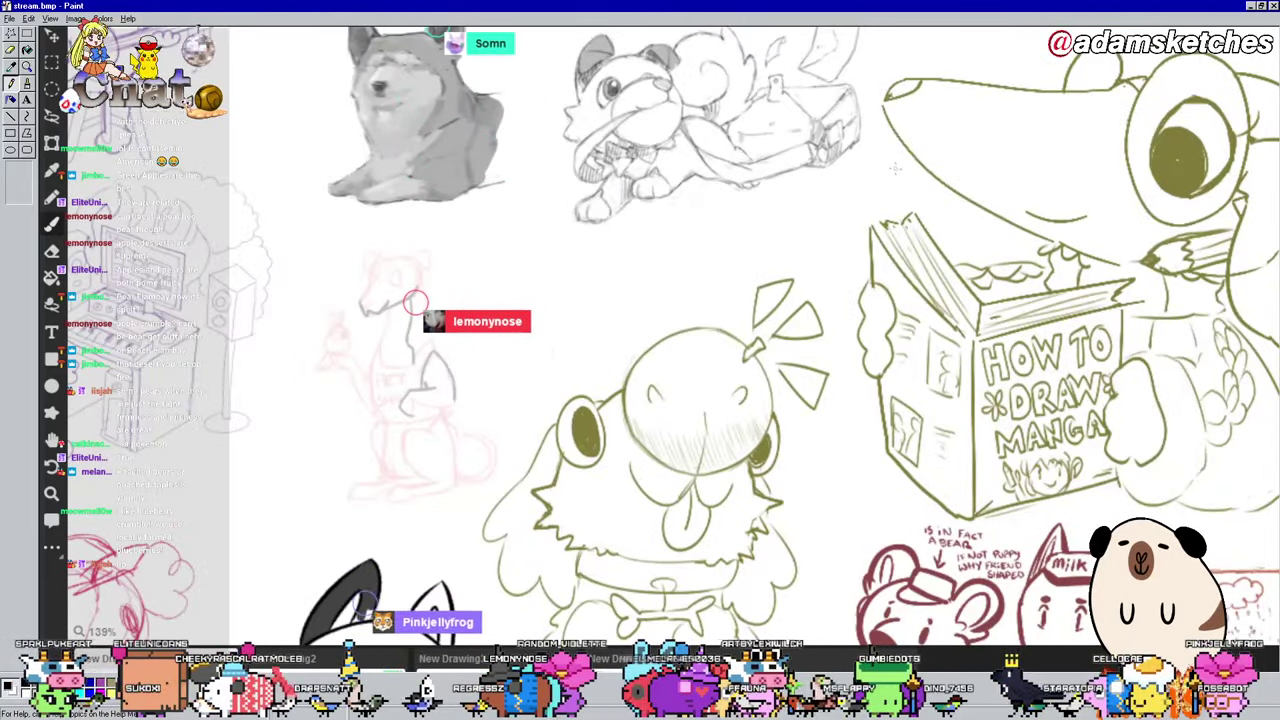
scroll(893, 138, down, 3)
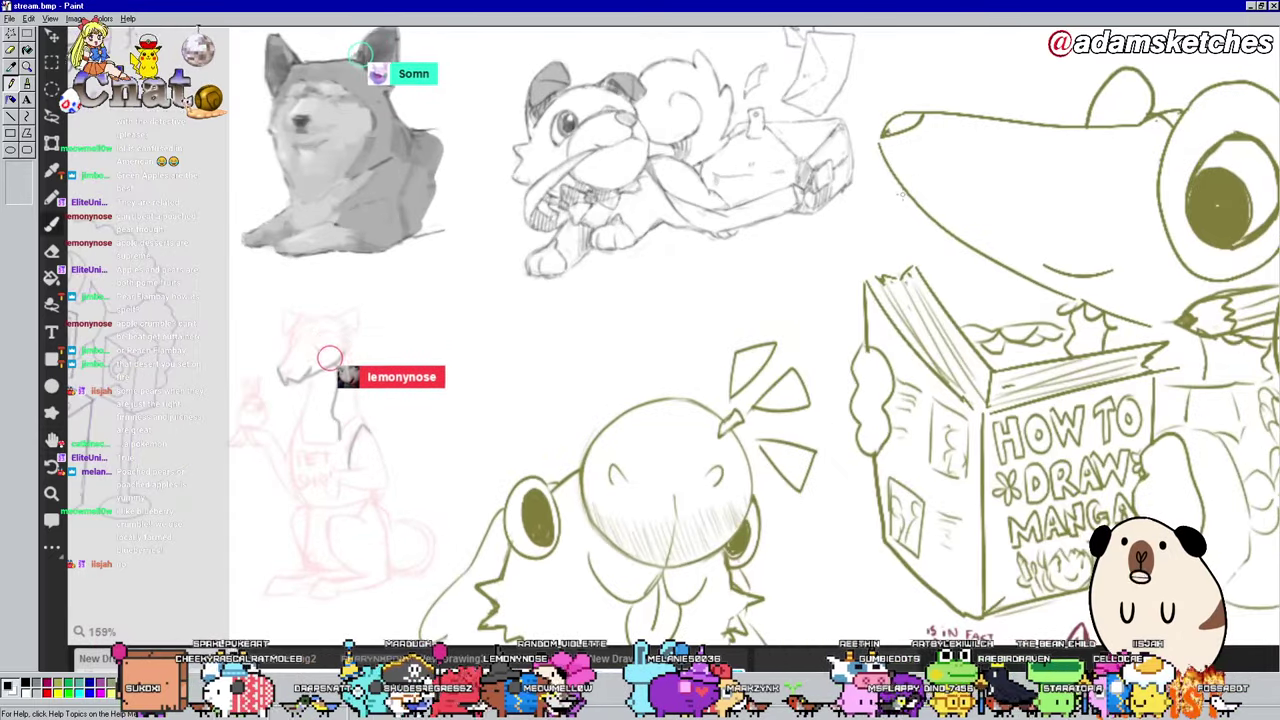
scroll(768, 280, up, 3)
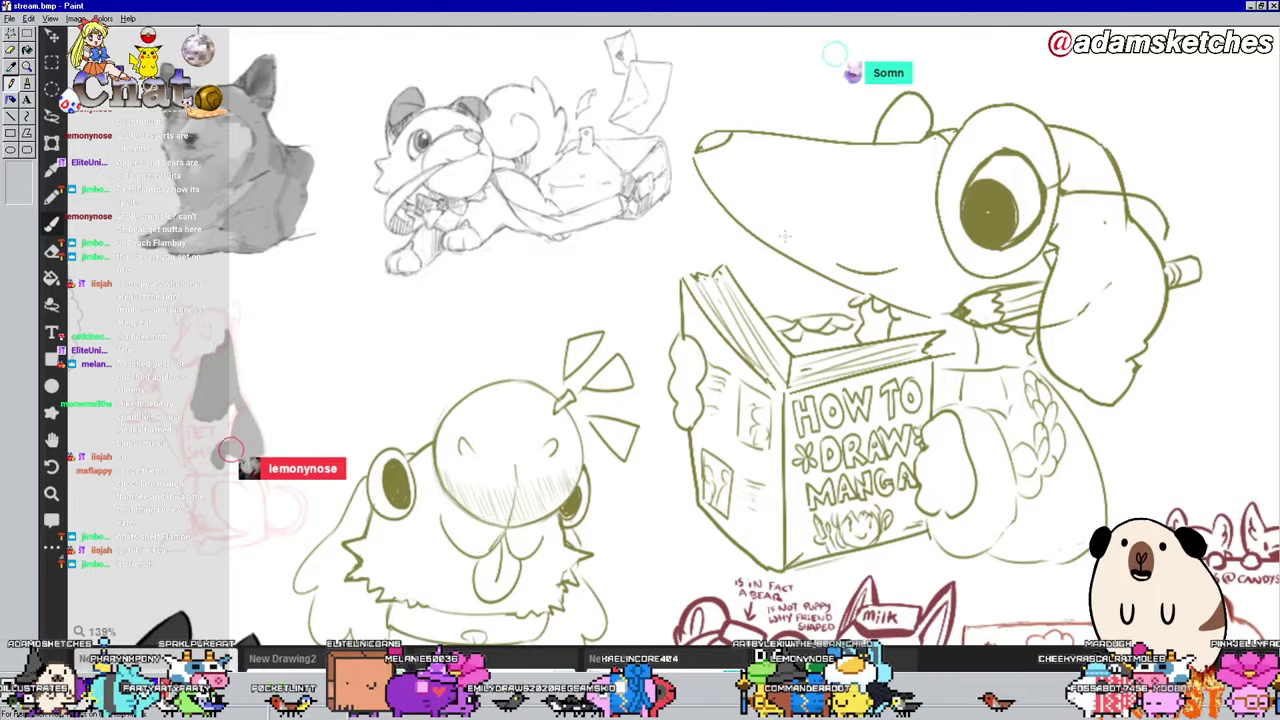
scroll(785, 236, down, 3)
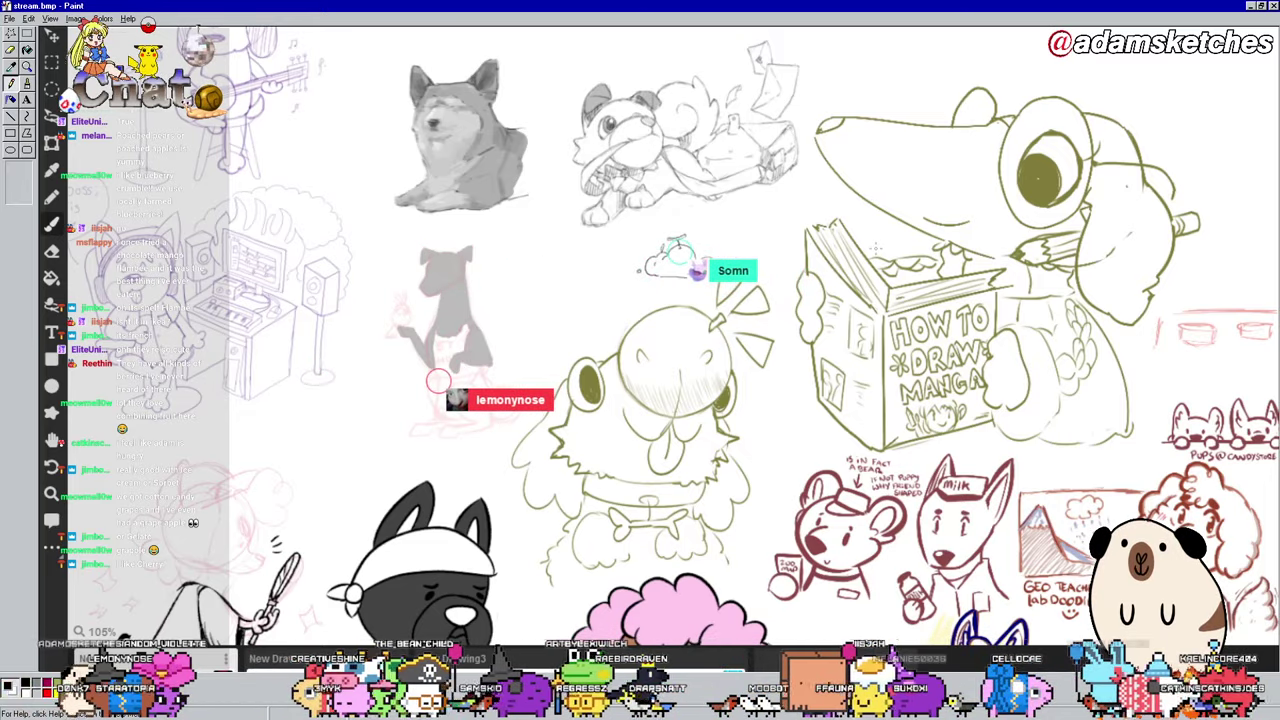
scroll(686, 258, up, 5)
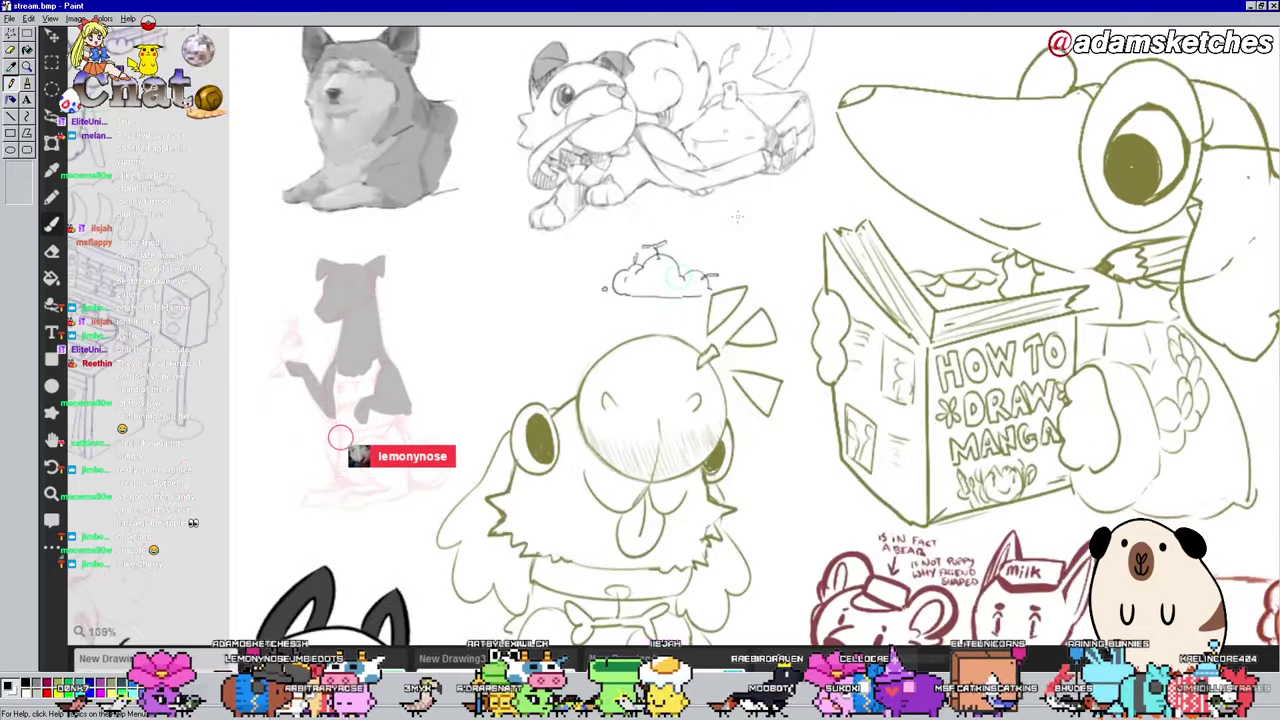
scroll(655, 240, up, 3)
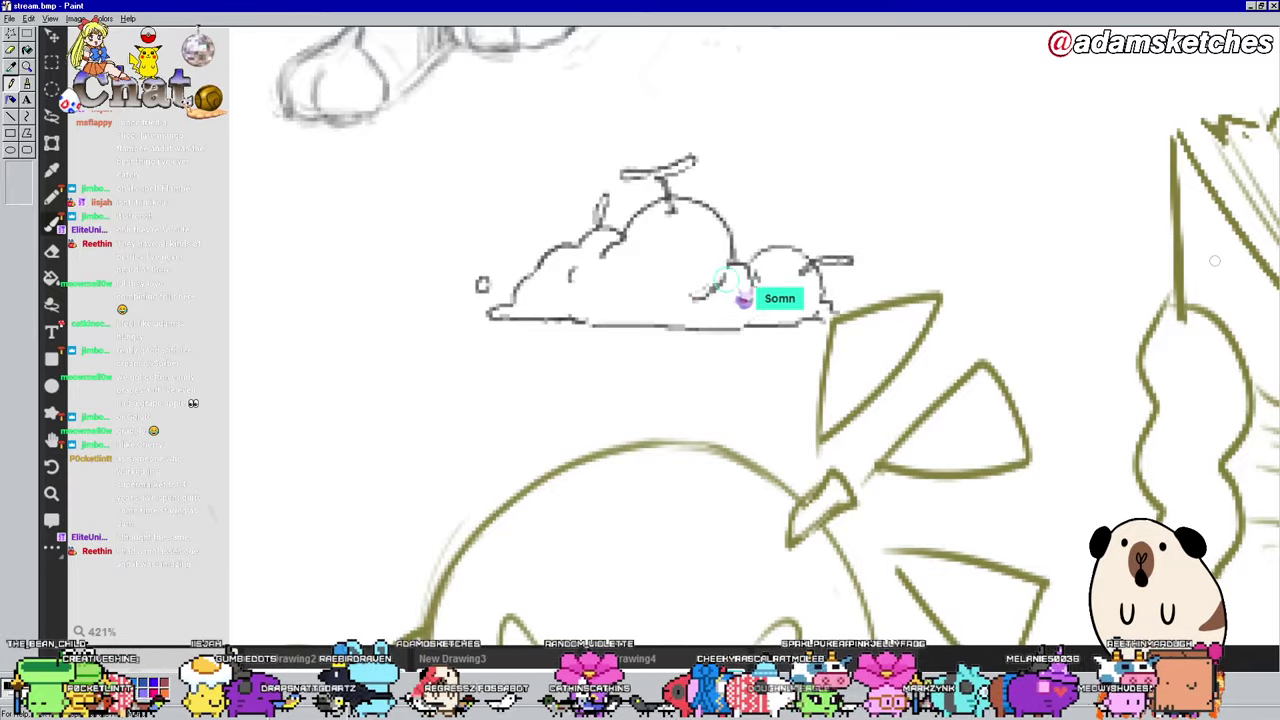
scroll(1214, 260, down, 5)
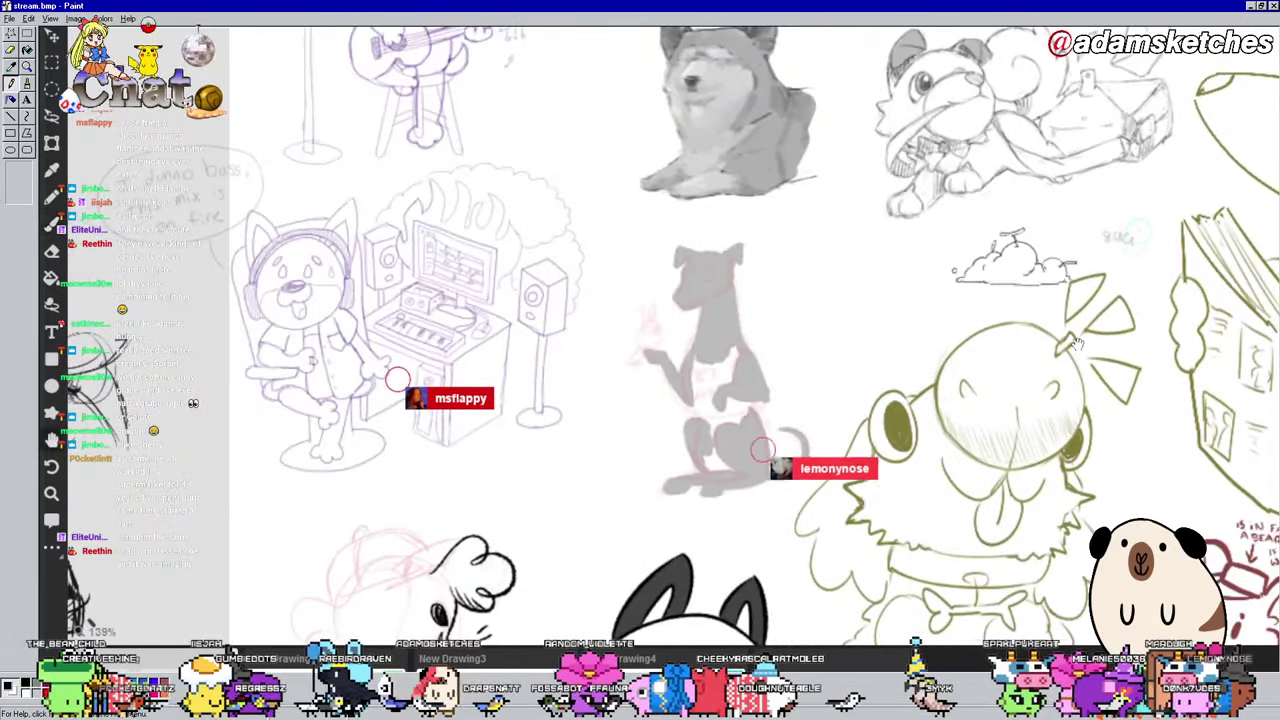
Step: Examine the drawings around the round-snouted dog, including the seated grey dog, the bandana-wearing dog, the bear and the small doodles
scroll(1075, 343, up, 3)
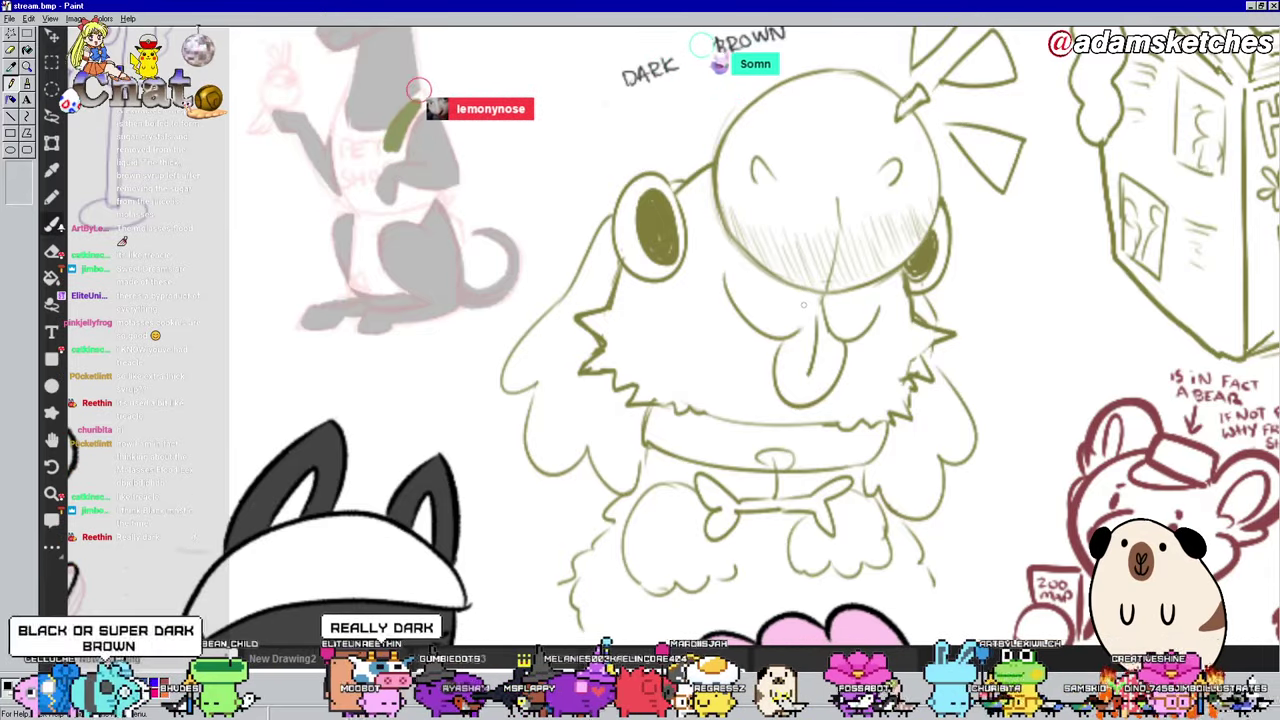
scroll(708, 367, up, 5)
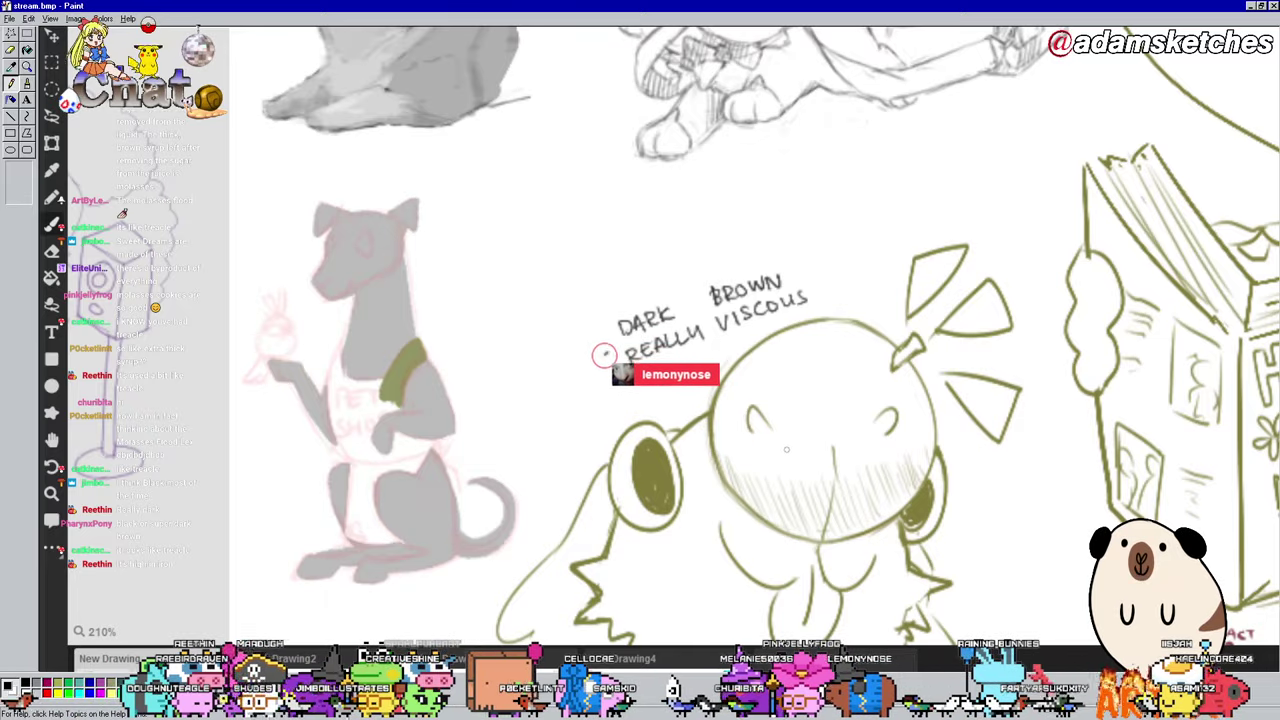
key(ctrl+z)
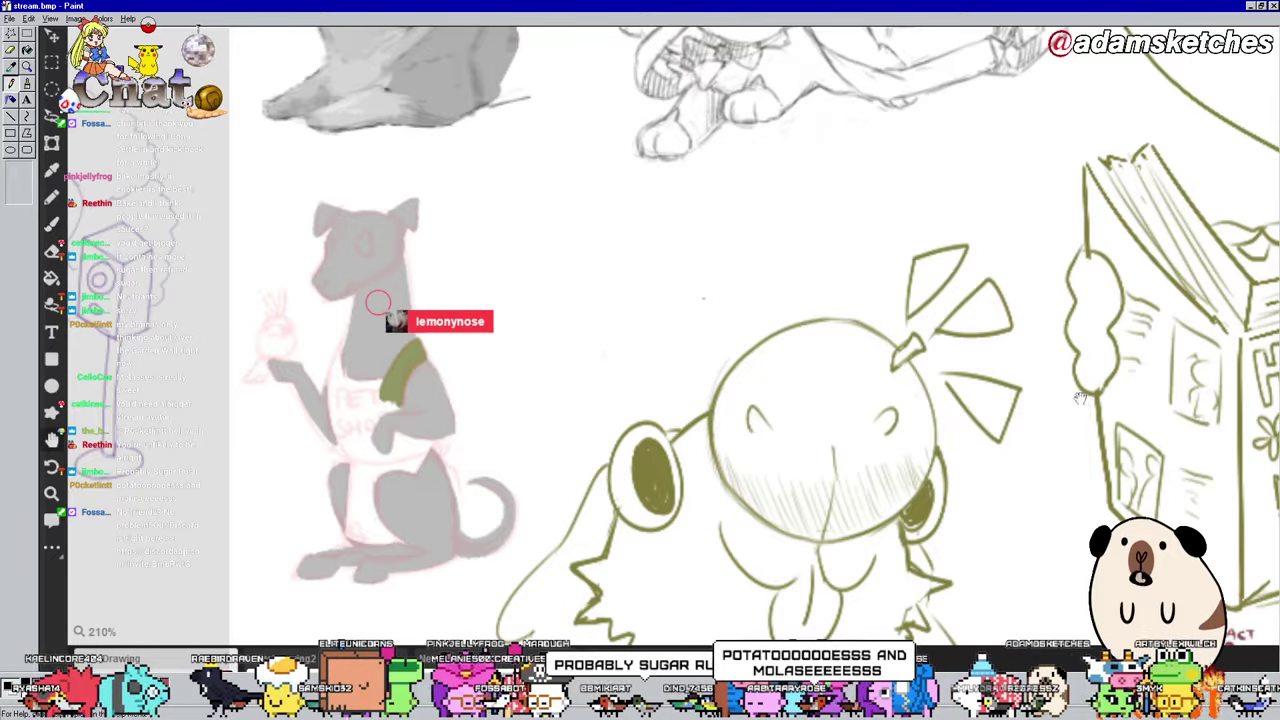
scroll(703, 297, down, 4)
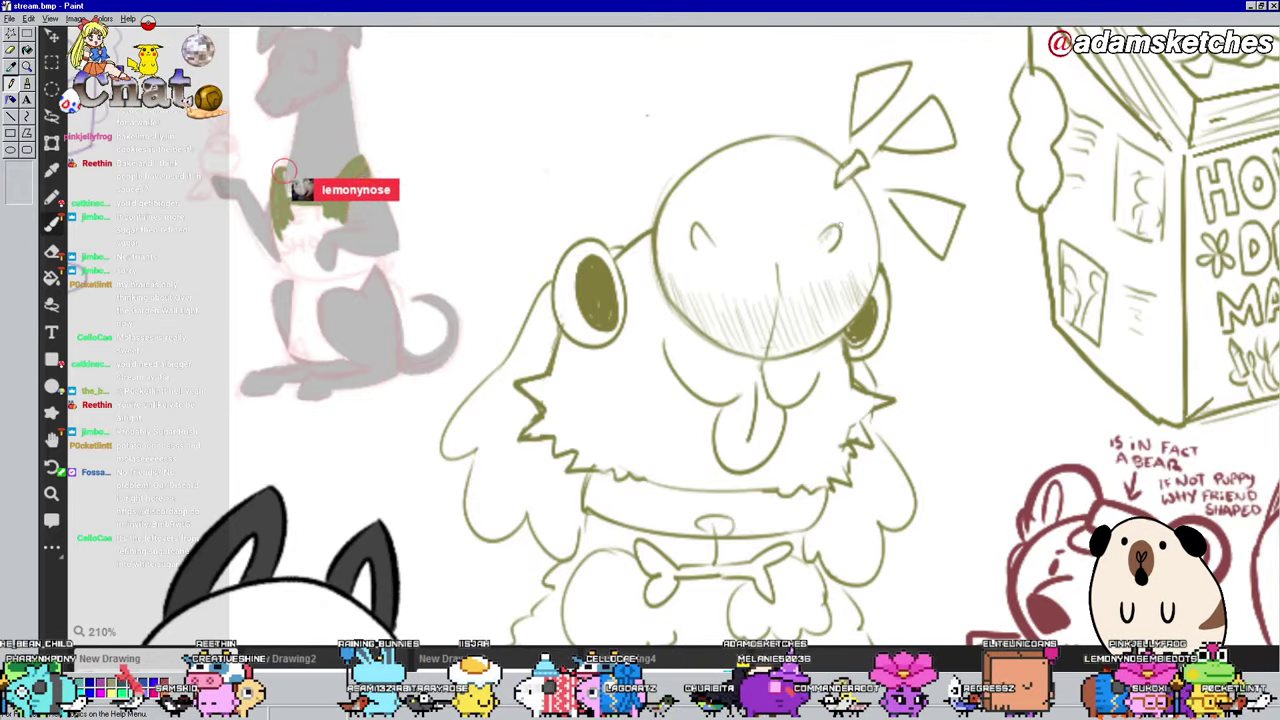
scroll(650, 330, down, 3)
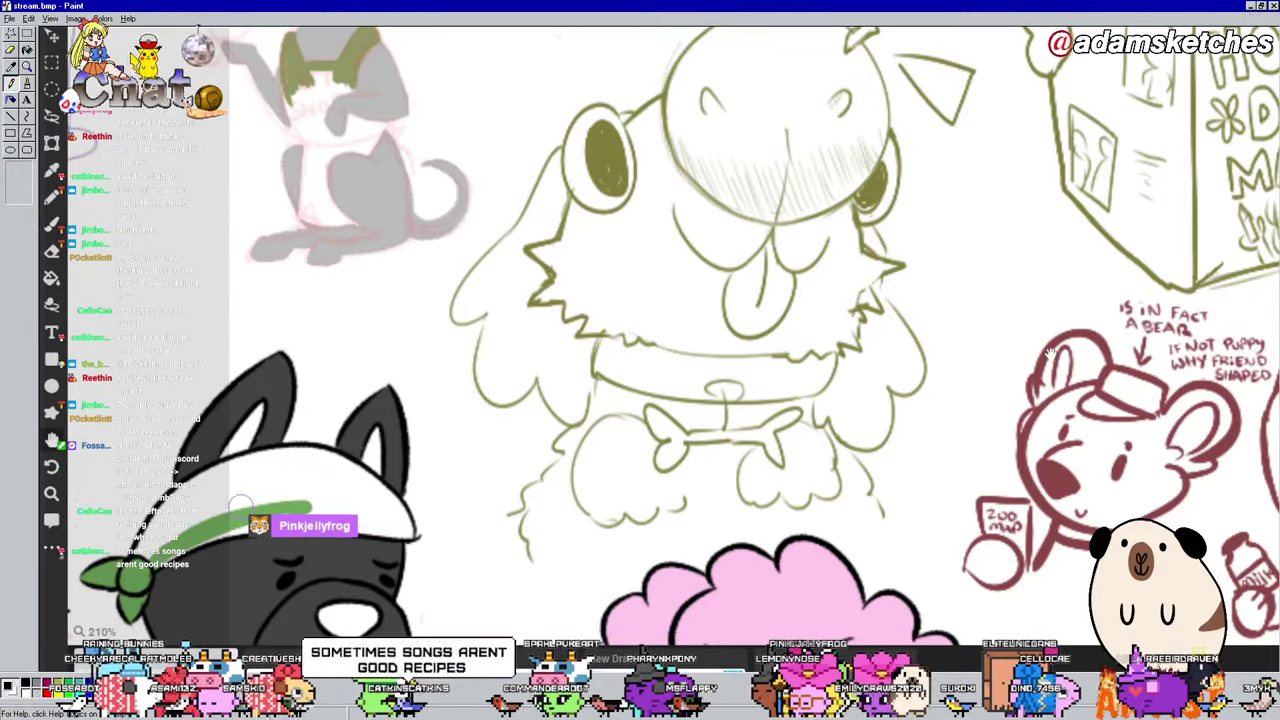
drag(1049, 335, 1041, 287)
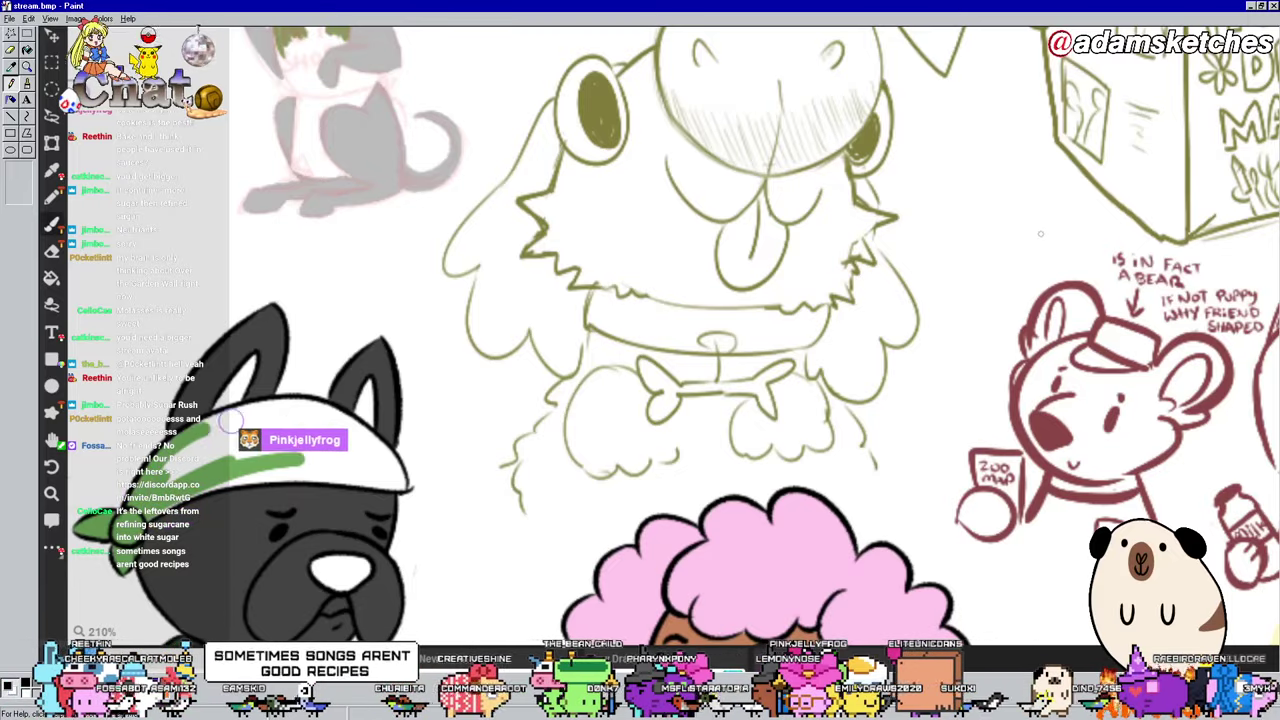
scroll(1040, 537, up, 3)
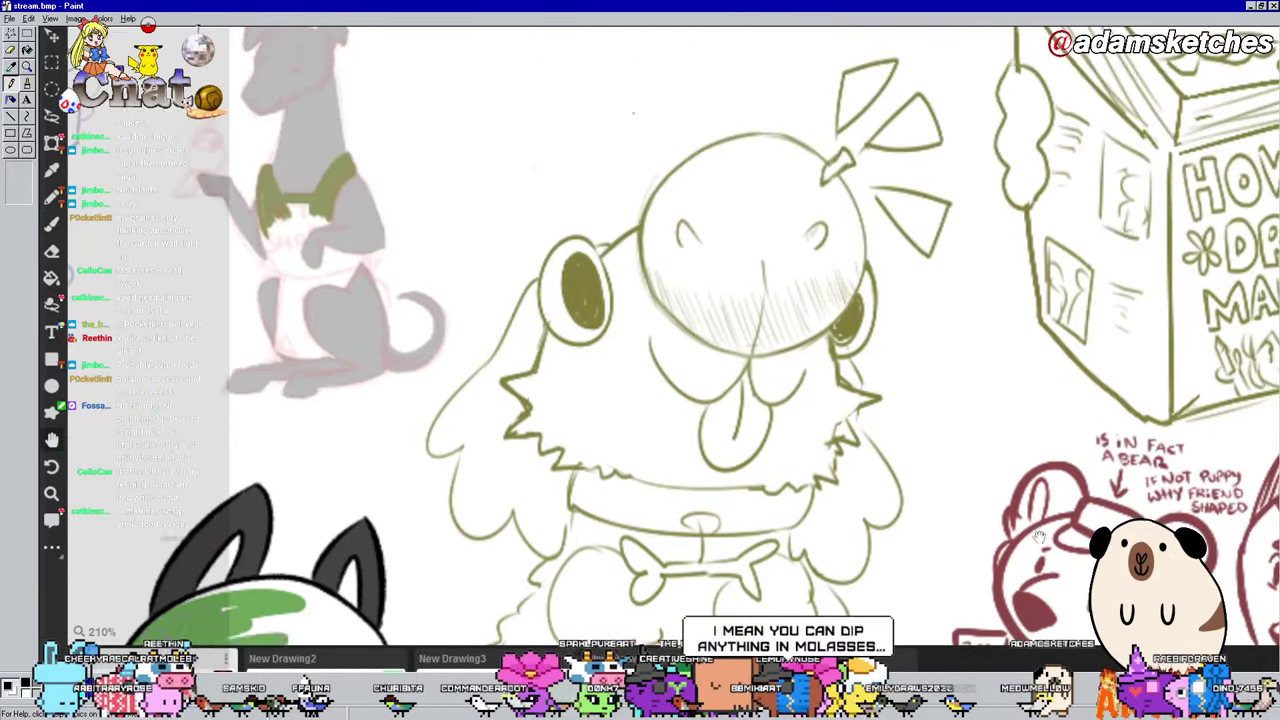
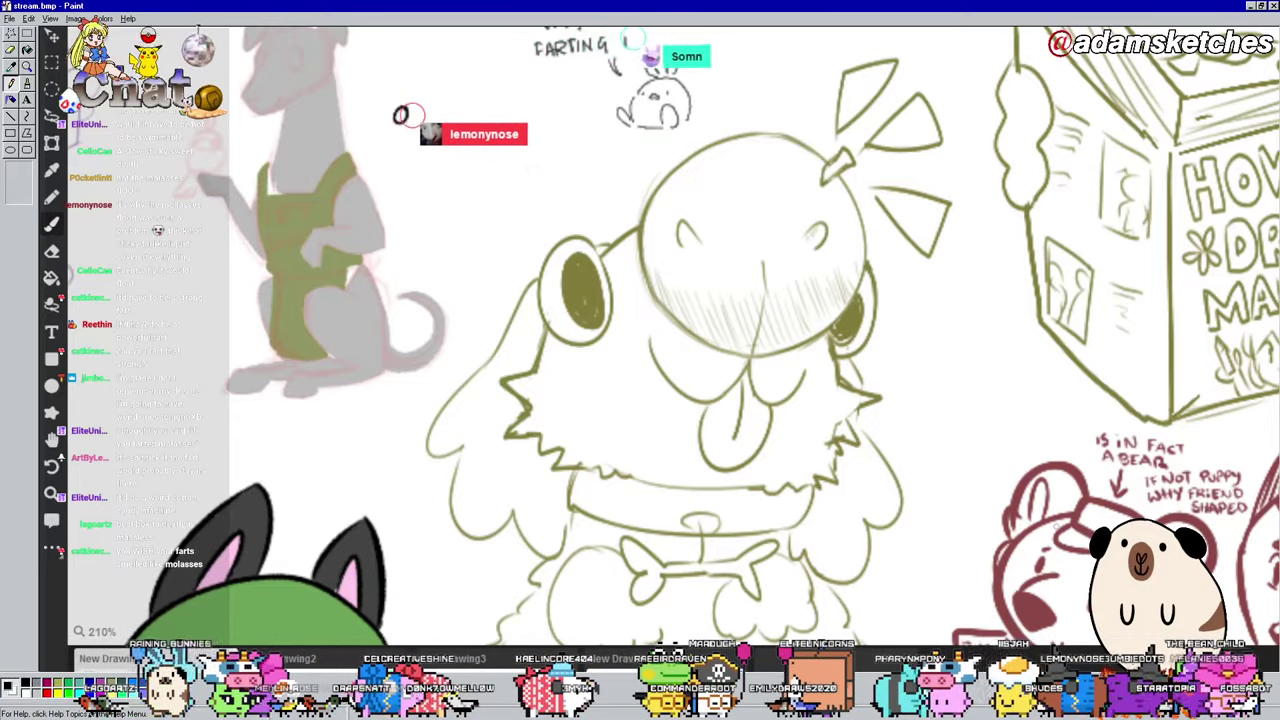
drag(640, 38, 717, 31)
drag(932, 360, 929, 358)
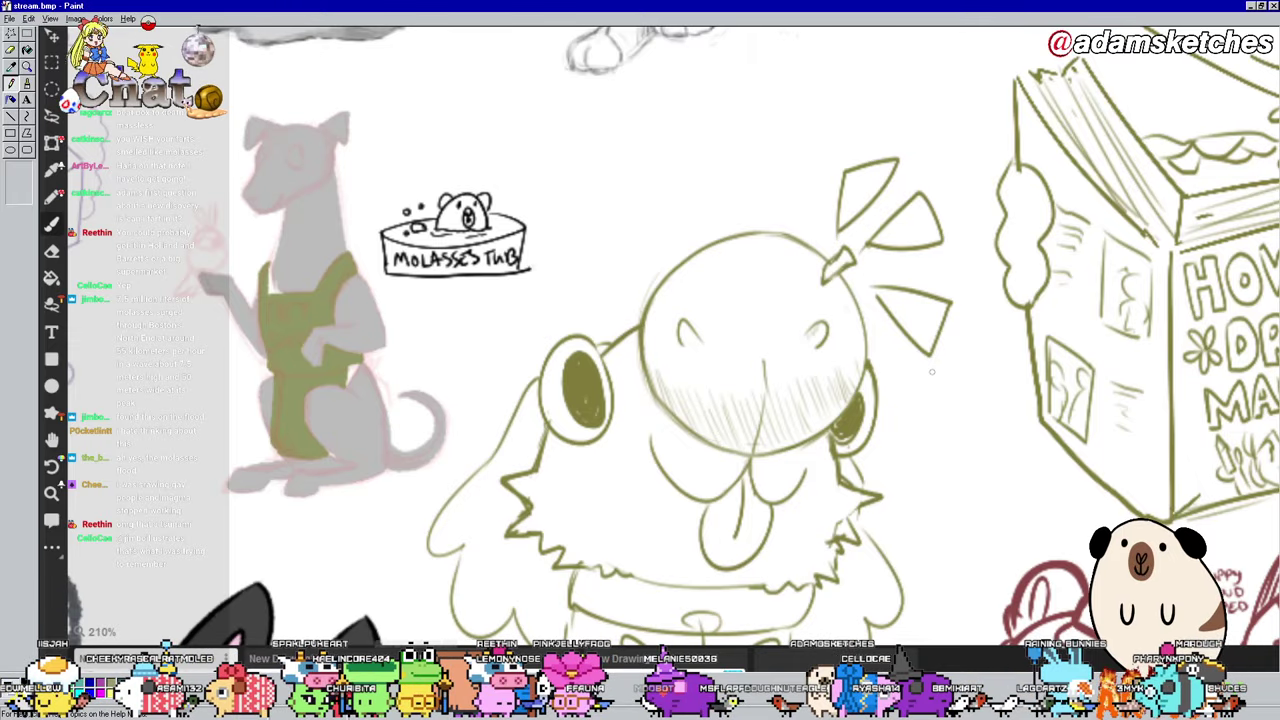
key(space)
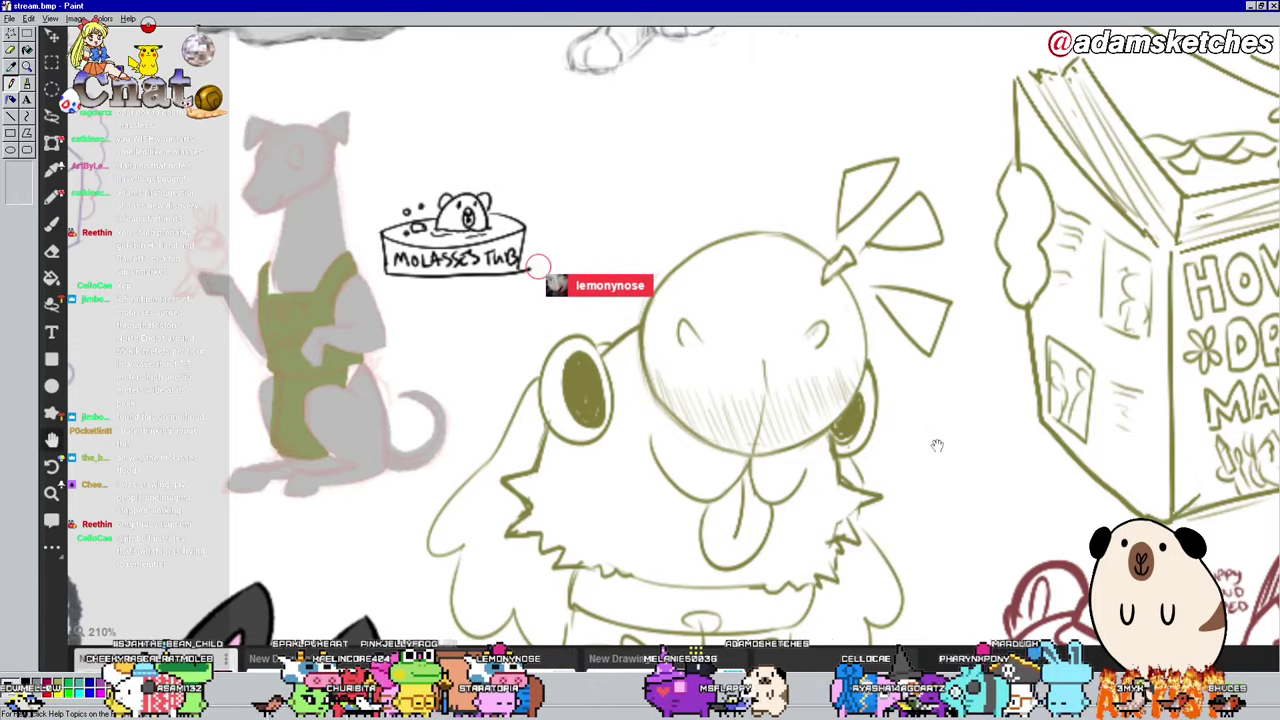
drag(945, 490, 930, 410)
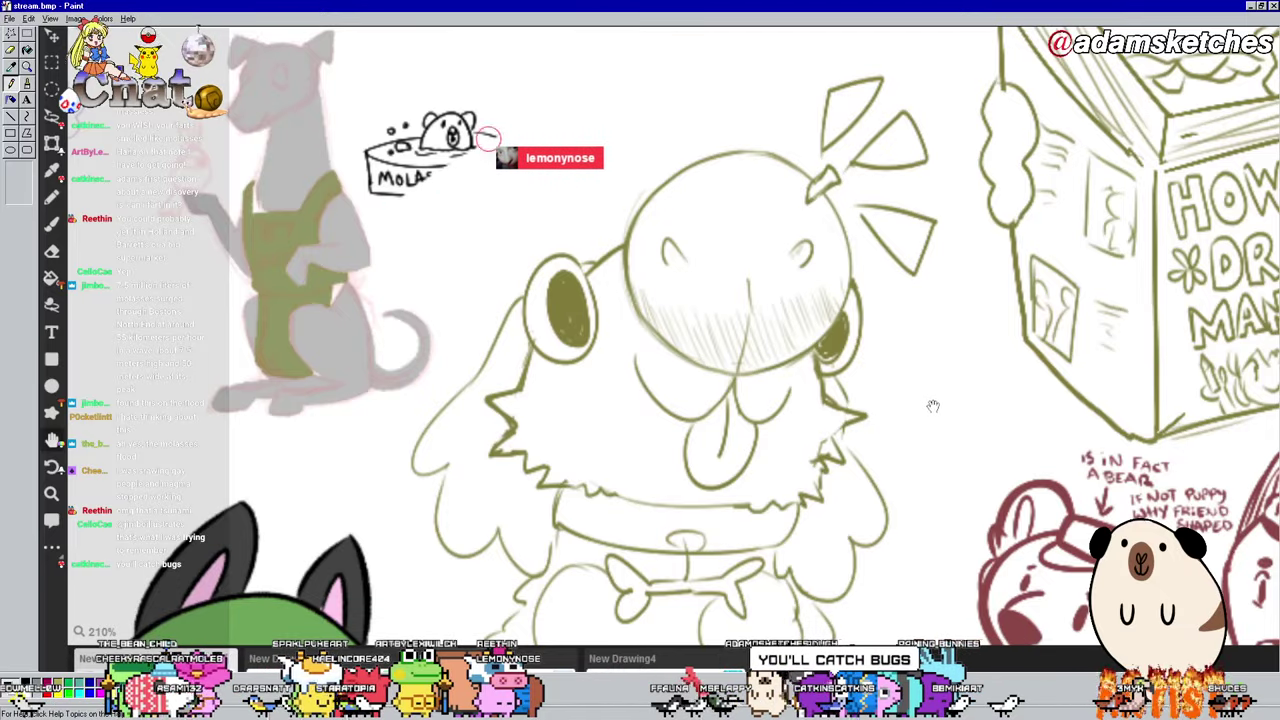
scroll(934, 420, up, 1)
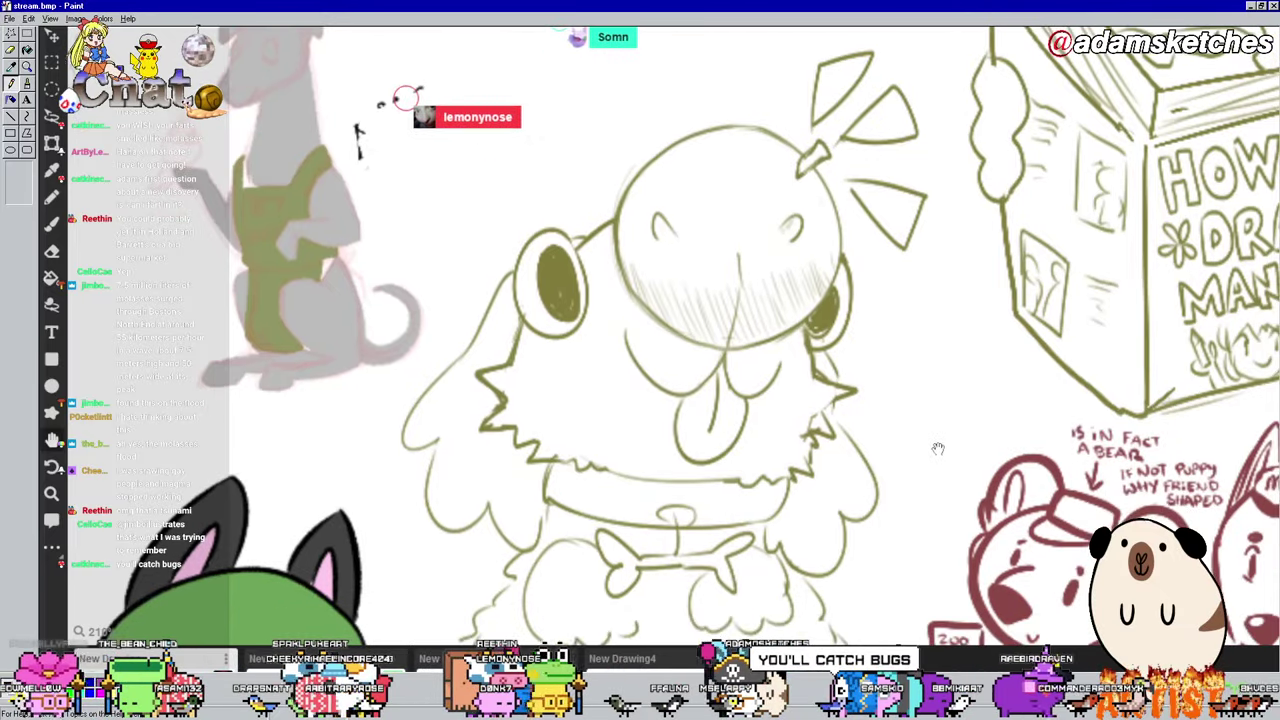
scroll(936, 433, down, 1)
drag(935, 432, 972, 569)
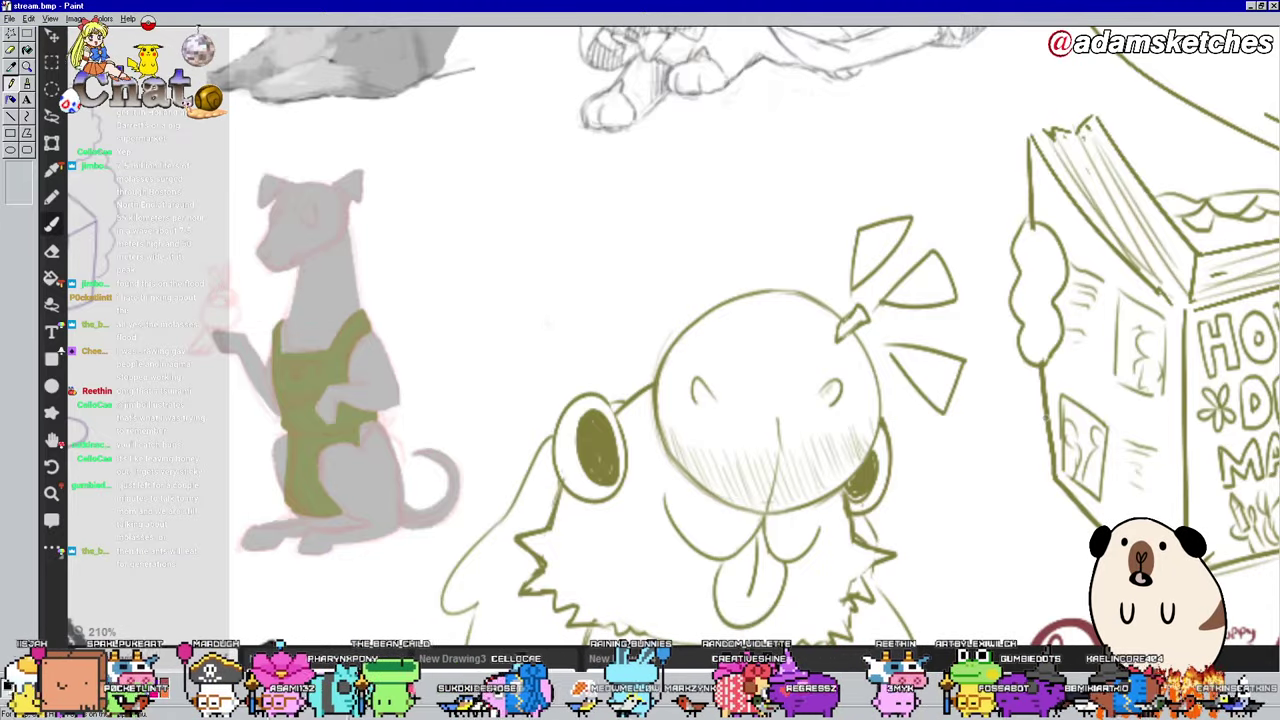
Step: Shade the left end of the round-snouted dog's collar with fine vertical hatching
drag(1045, 370, 1010, 275)
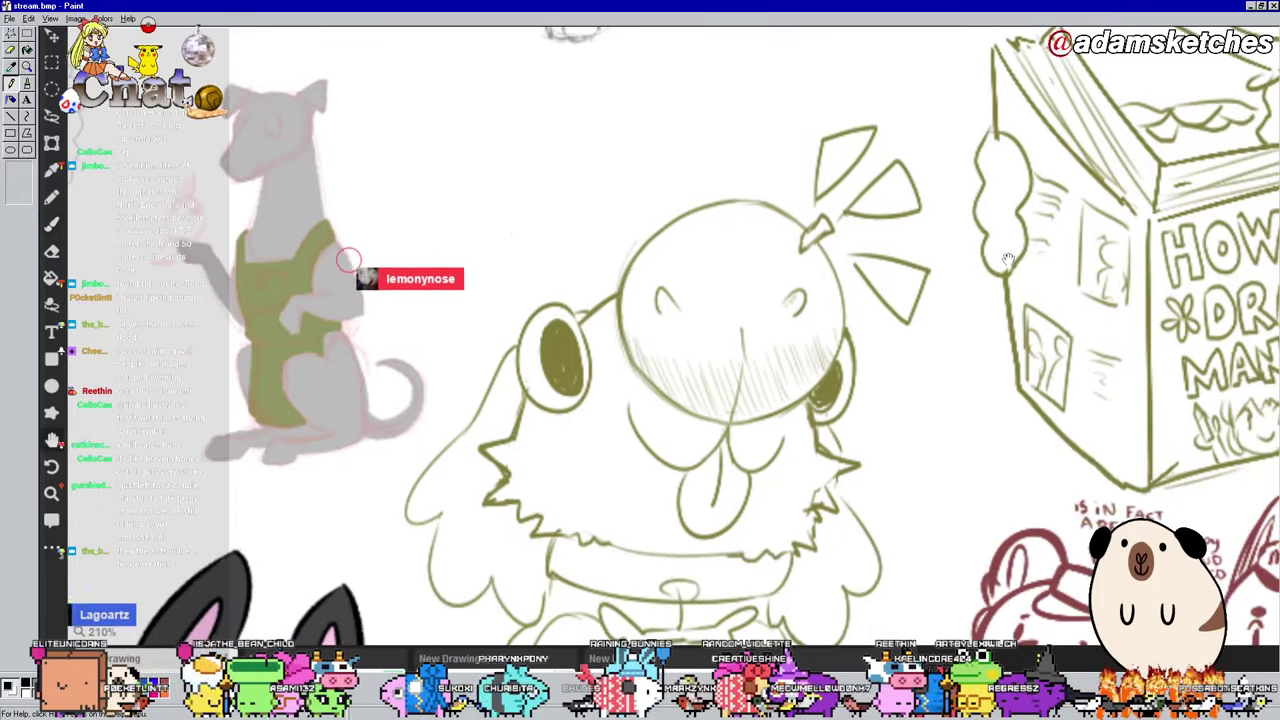
drag(1025, 335, 1000, 255)
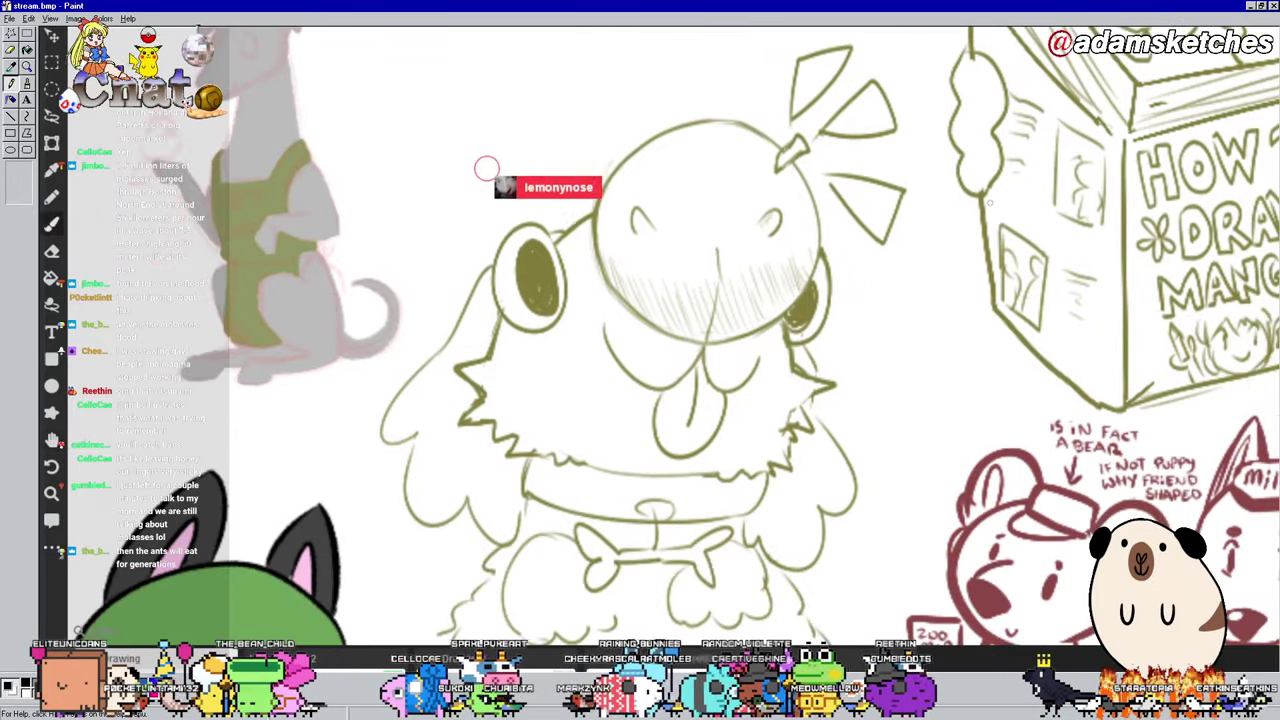
drag(861, 381, 851, 393)
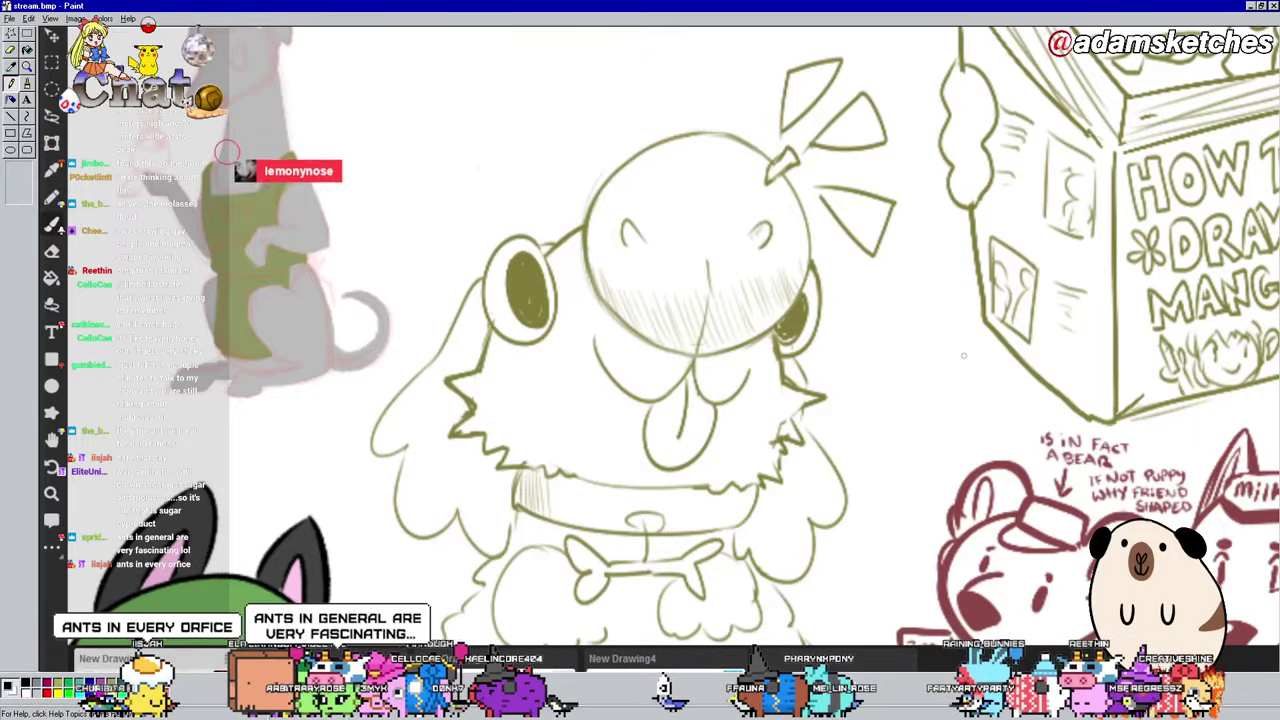
Step: Try to sketch a loose circle in the empty space above the round-snouted dog's head
scroll(958, 385, up, 2)
drag(954, 413, 1009, 485)
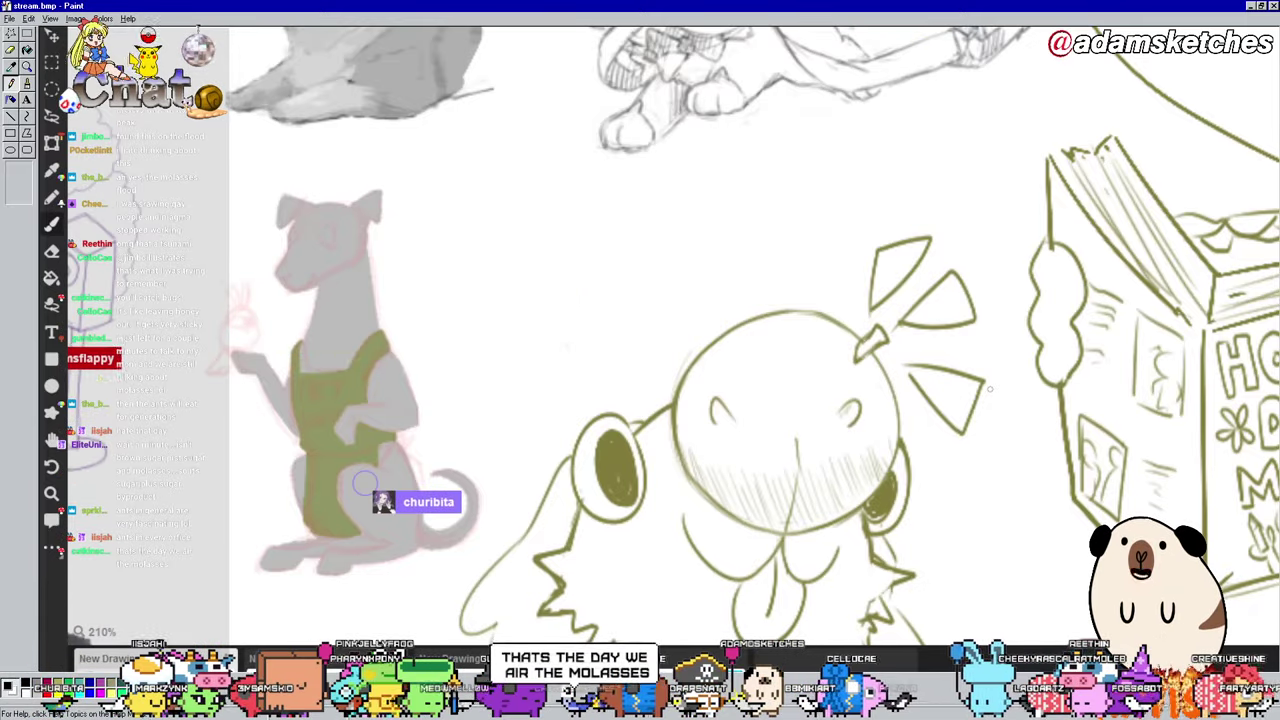
mouse_move(990, 388)
mouse_down()
mouse_move(996, 315)
mouse_move(978, 287)
mouse_up()
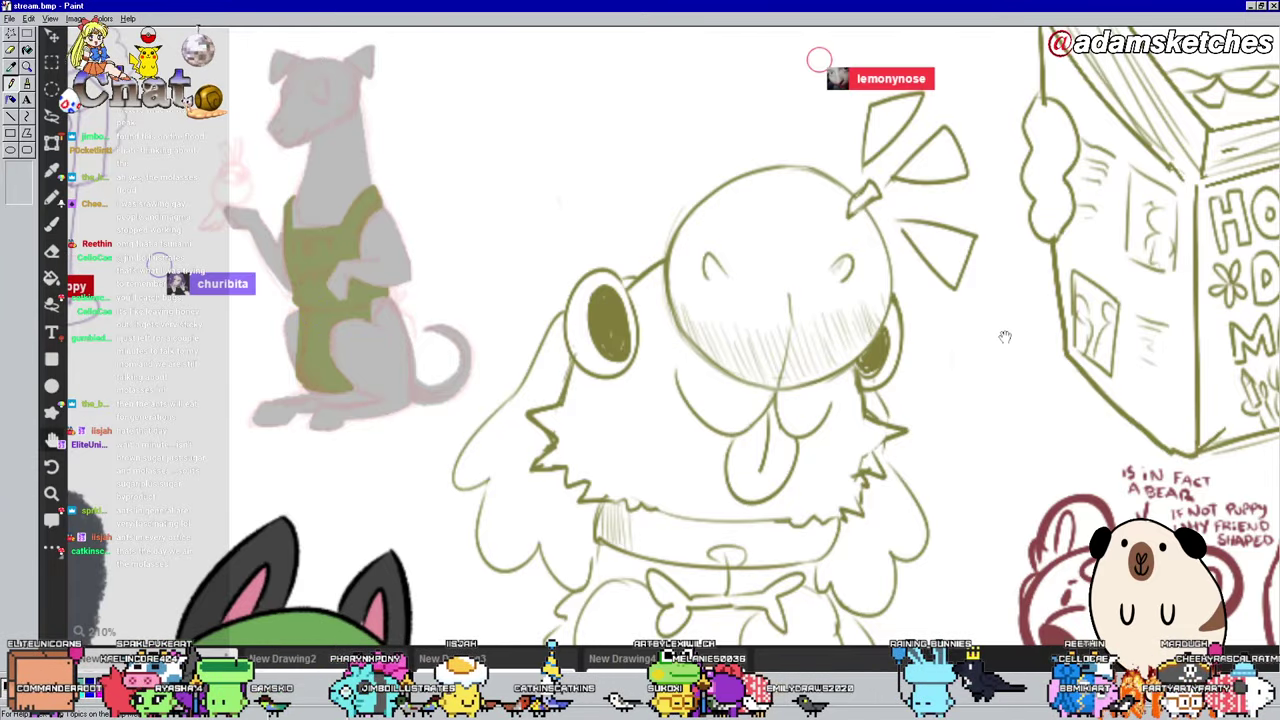
scroll(995, 413, up, 3)
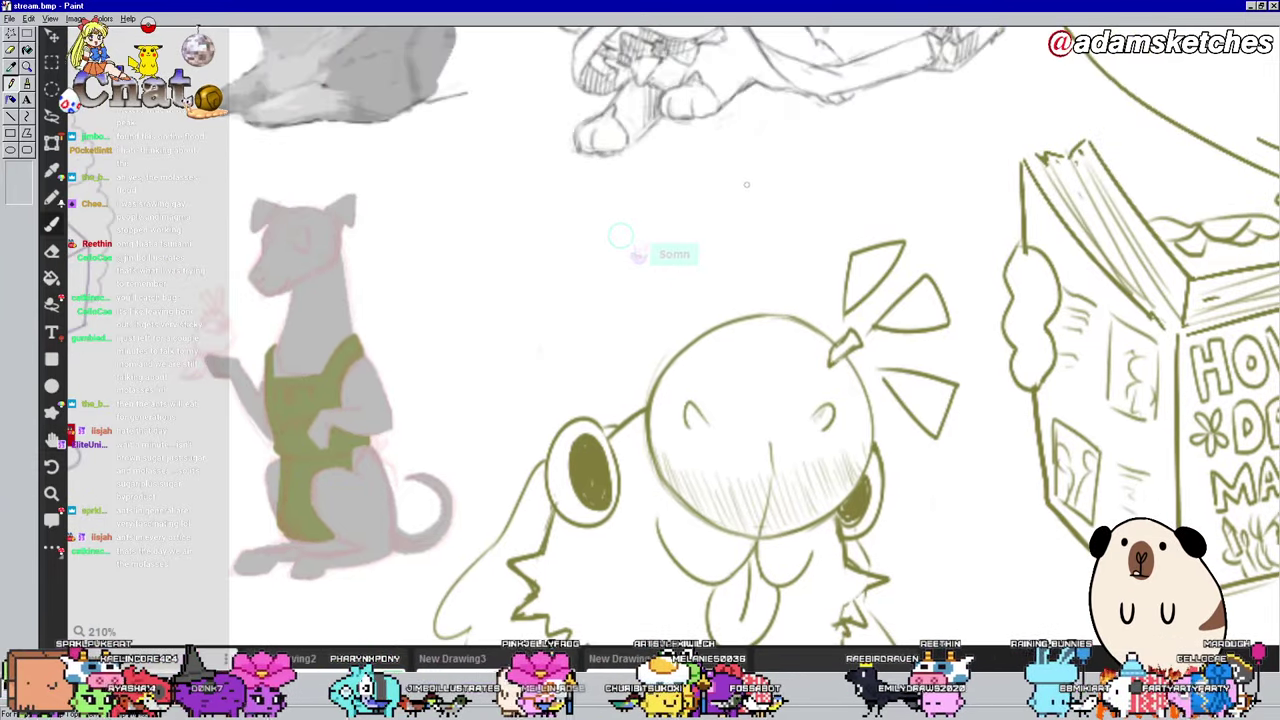
mouse_move(740, 177)
mouse_down()
mouse_move(720, 236)
mouse_move(764, 268)
mouse_move(811, 250)
mouse_move(819, 215)
mouse_move(757, 165)
mouse_up()
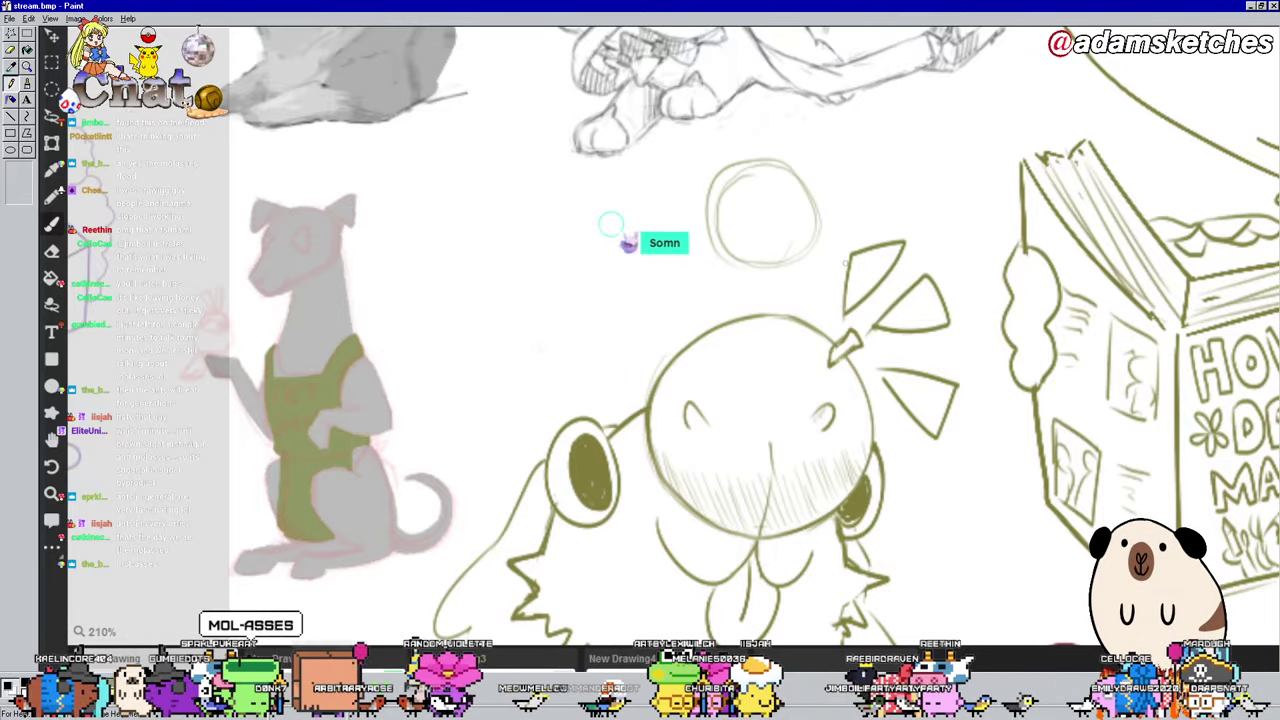
key(ctrl+z)
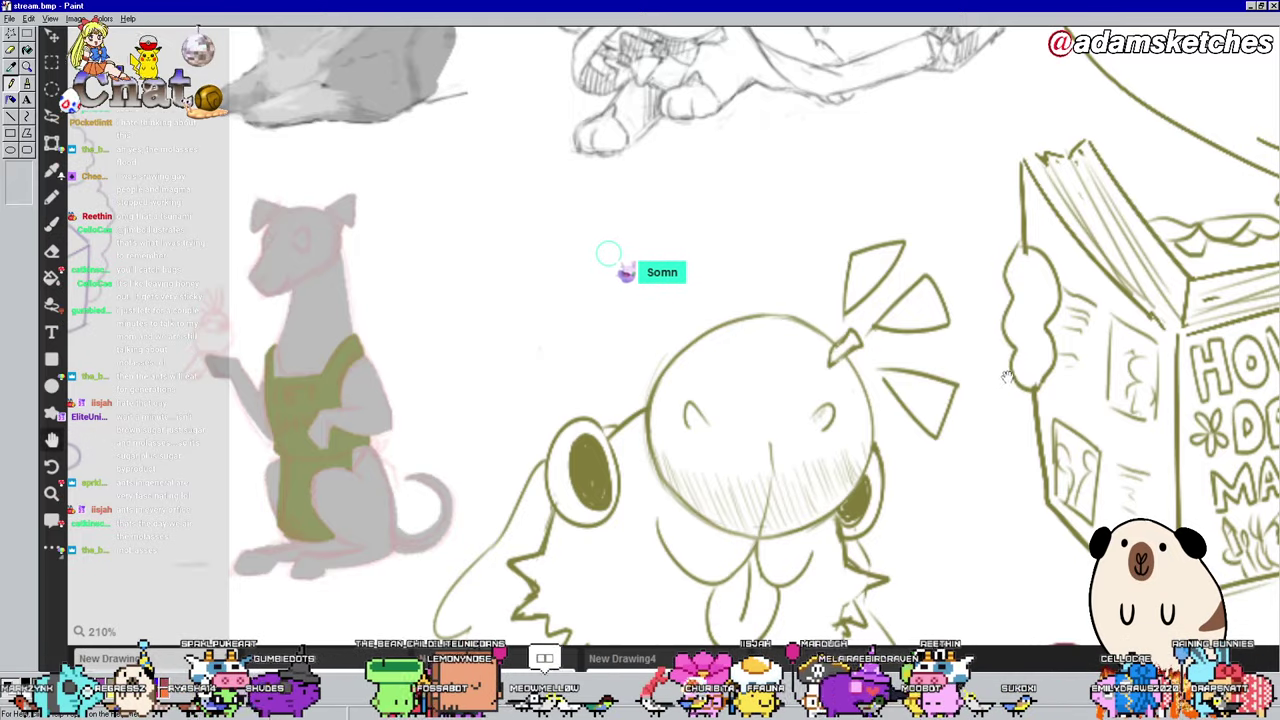
Step: Shade the right end of the round-snouted dog's collar and the tips of its drooping ears with fine vertical hatching
drag(607, 251, 618, 186)
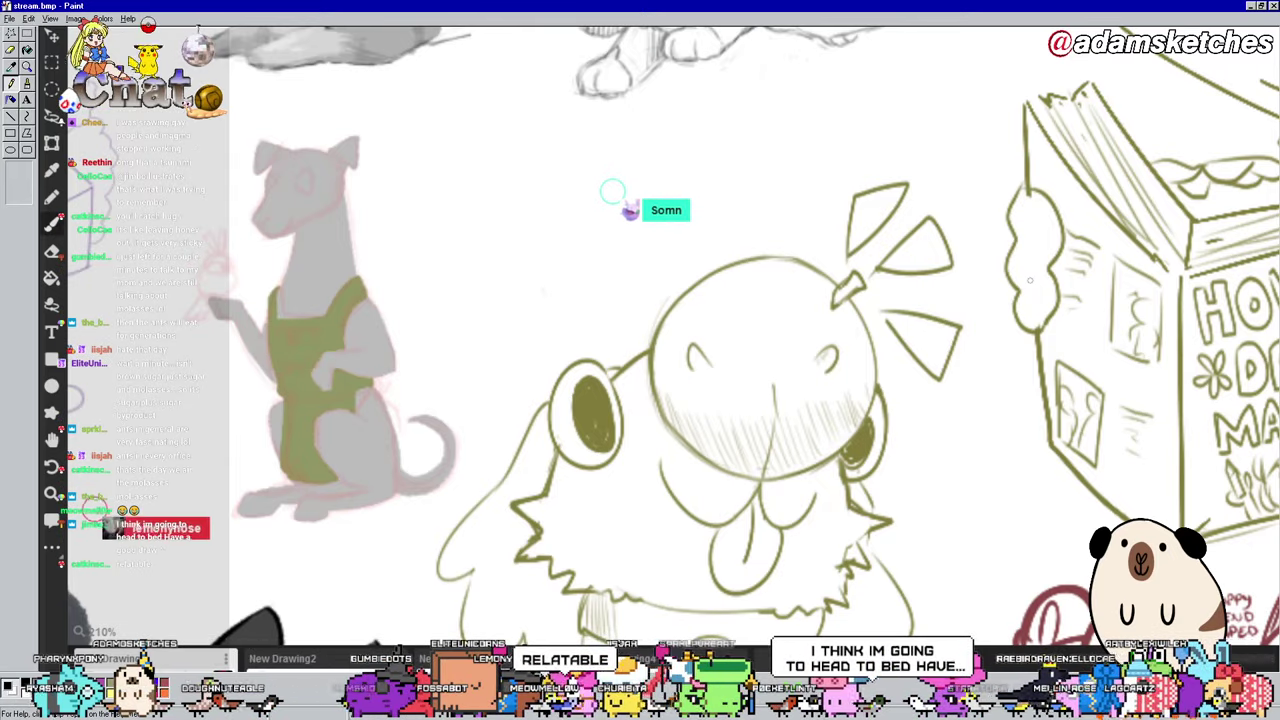
drag(606, 193, 611, 170)
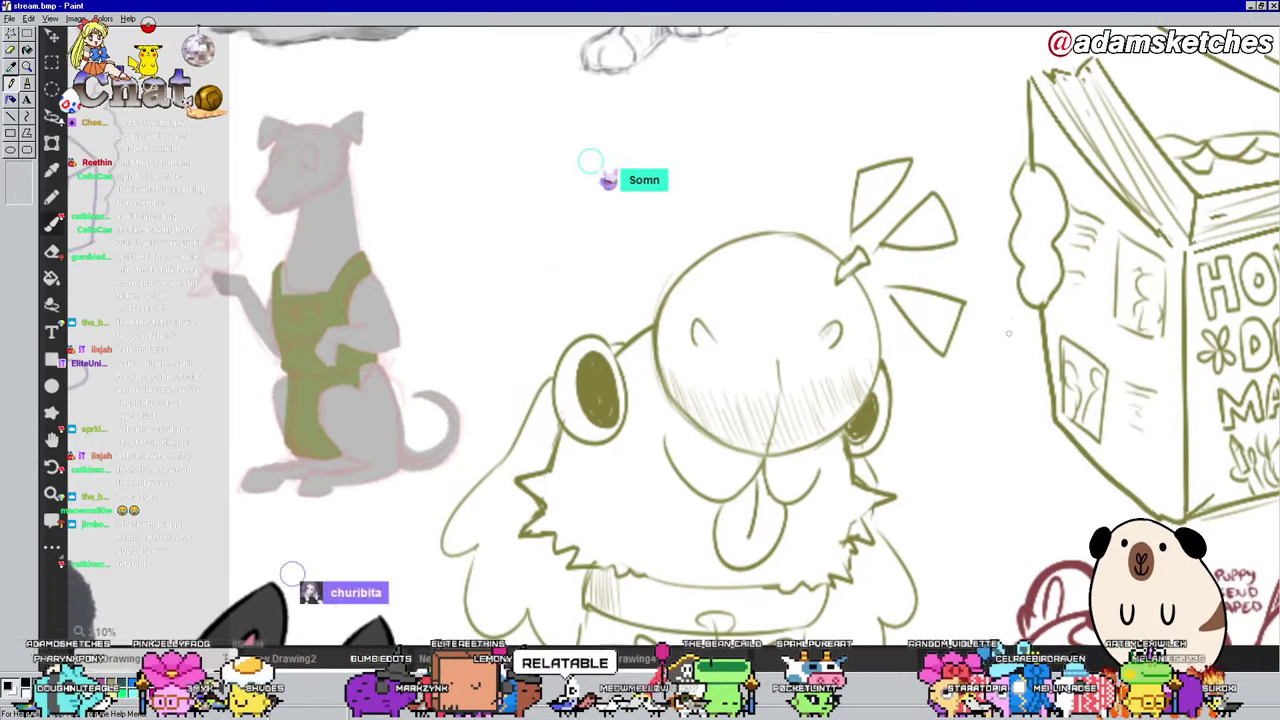
drag(951, 277, 929, 82)
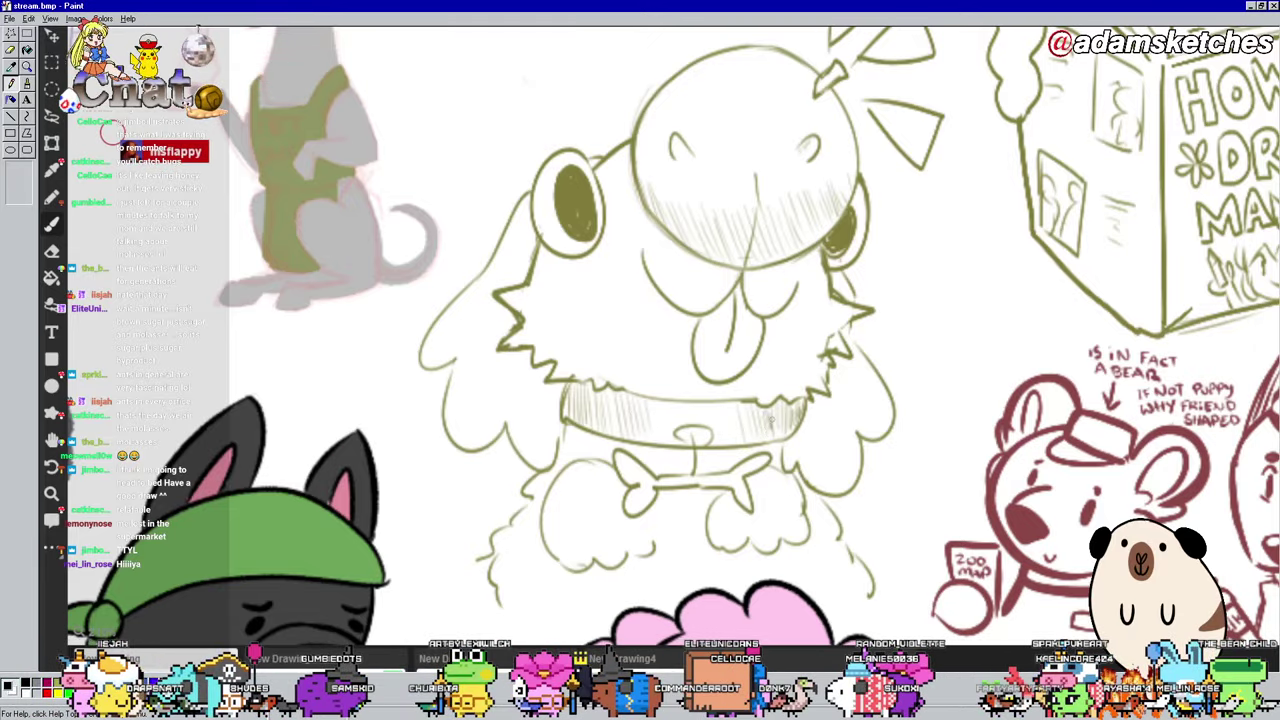
drag(786, 408, 777, 434)
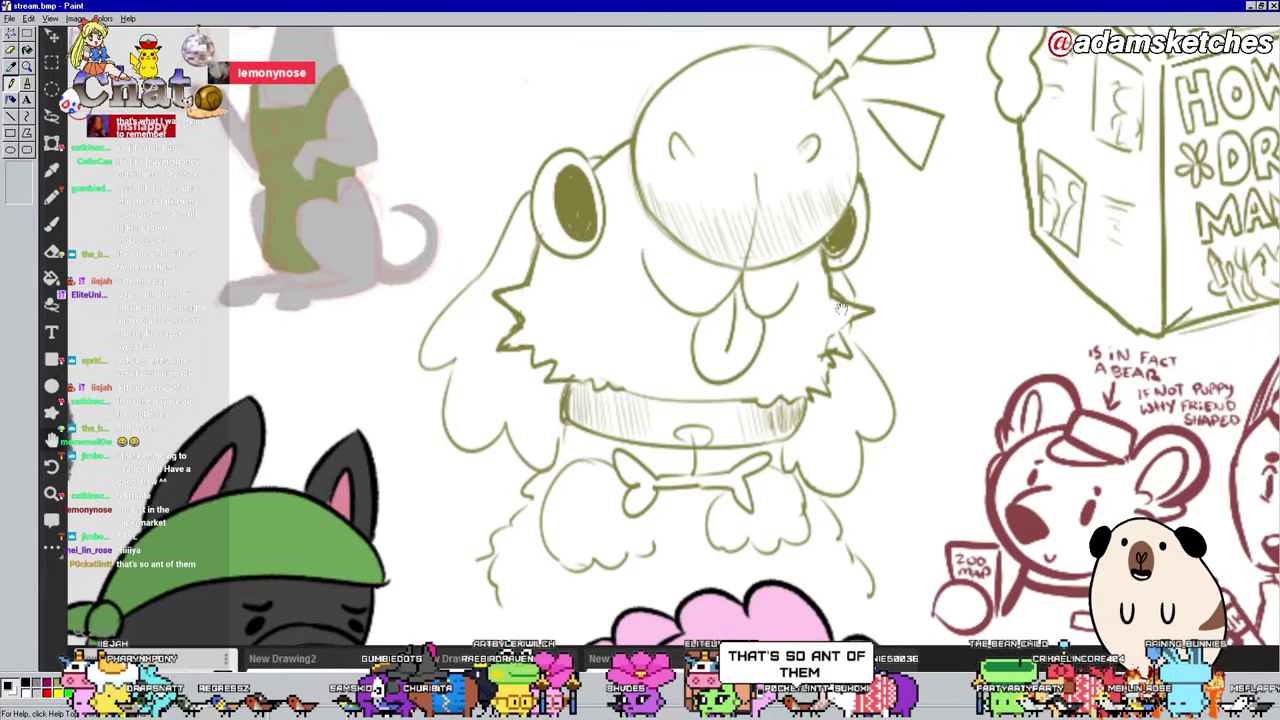
mouse_move(842, 310)
mouse_down()
mouse_move(1100, 367)
mouse_move(1274, 507)
mouse_move(1270, 460)
mouse_move(1140, 330)
mouse_move(1058, 217)
mouse_move(1075, 347)
mouse_up()
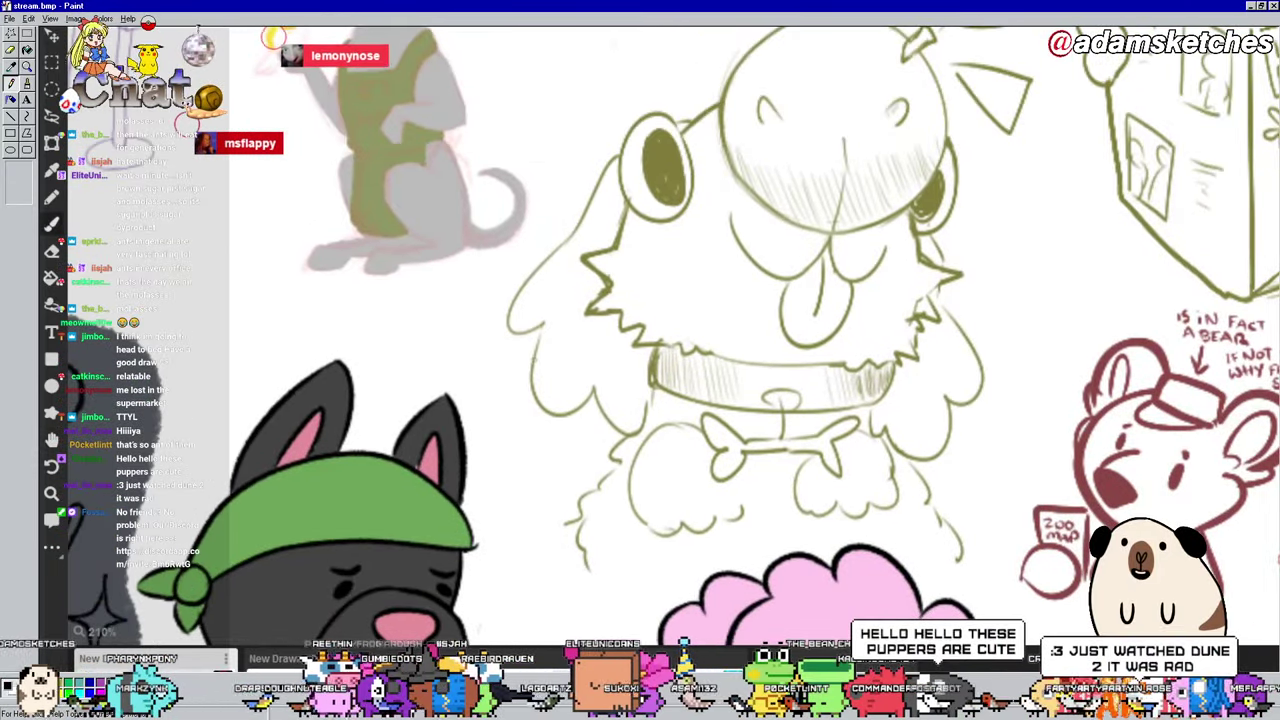
drag(572, 368, 582, 404)
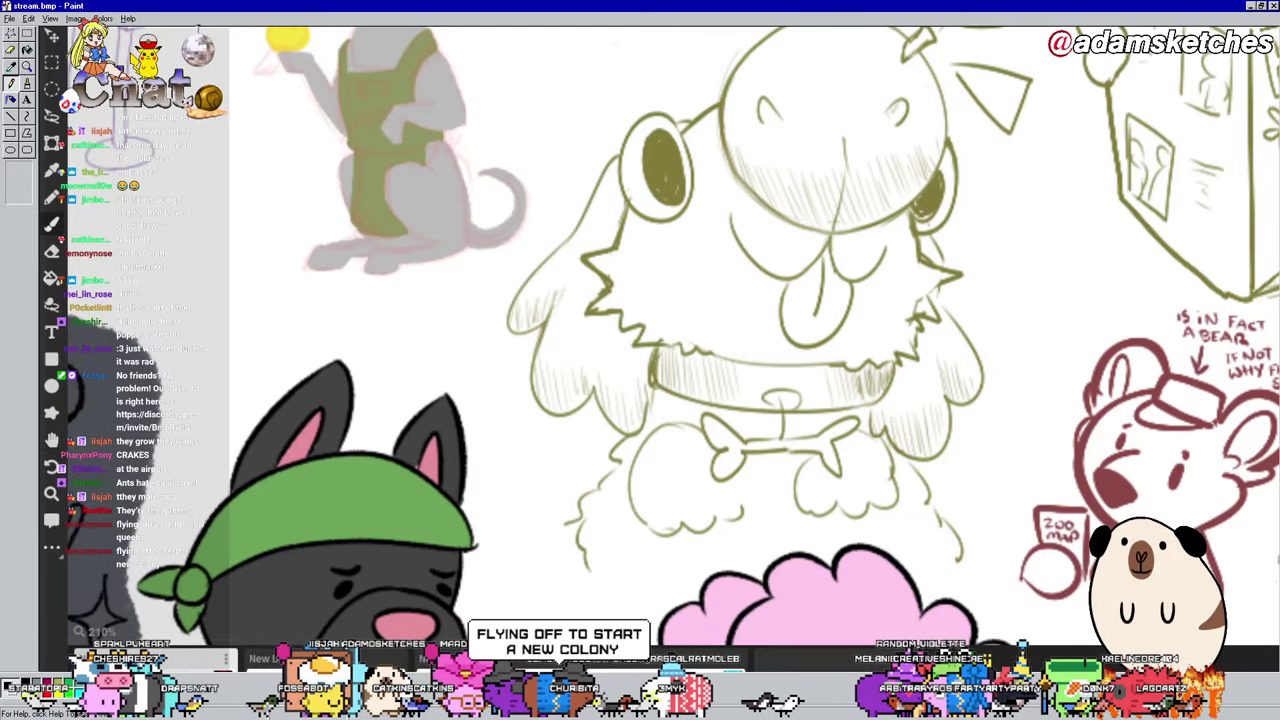
Step: Fill out the pupils of the round-snouted dog's two bulging eyes with solid olive green
mouse_move(648, 160)
mouse_down()
mouse_move(662, 195)
mouse_move(652, 140)
mouse_move(645, 178)
mouse_move(658, 193)
mouse_up()
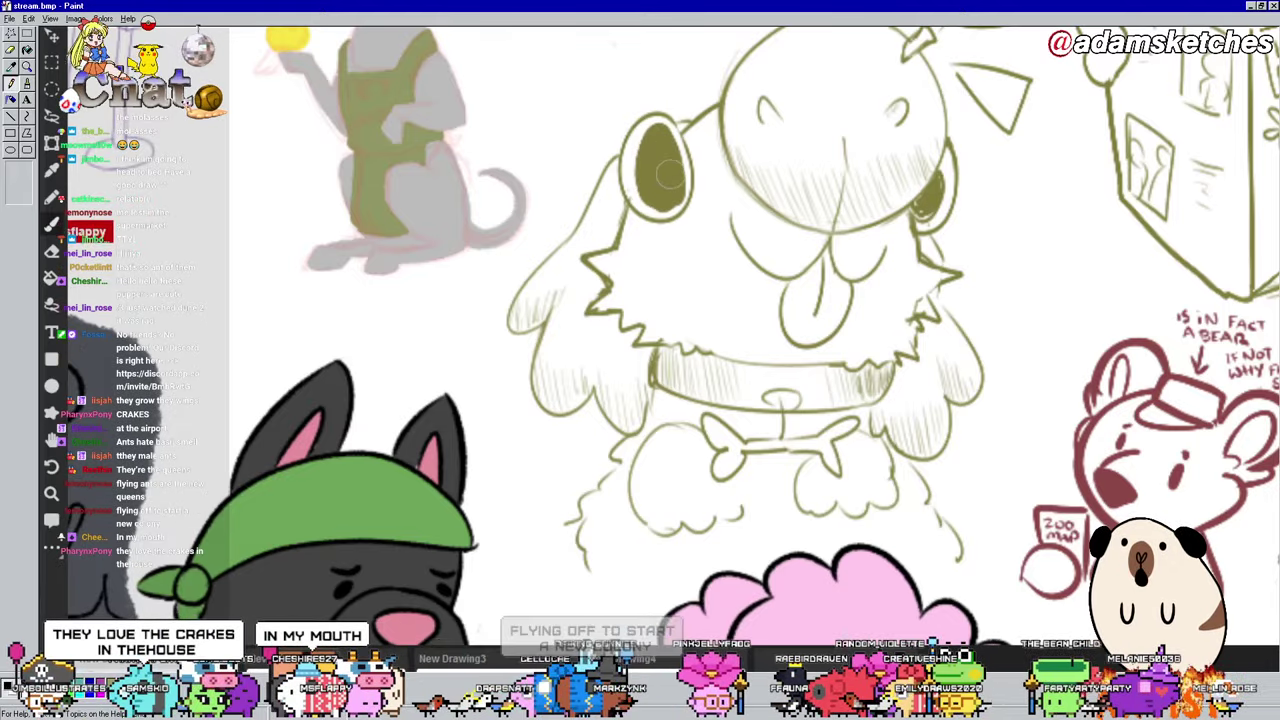
drag(670, 174, 675, 148)
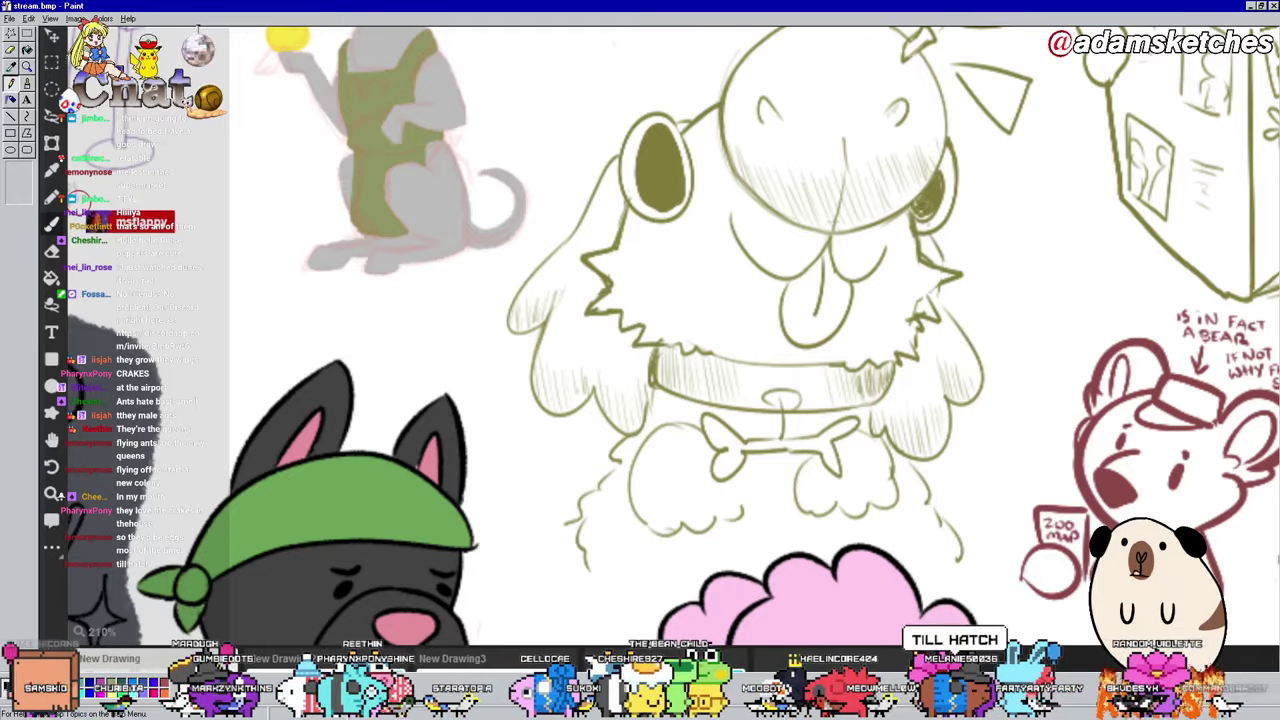
drag(918, 203, 930, 214)
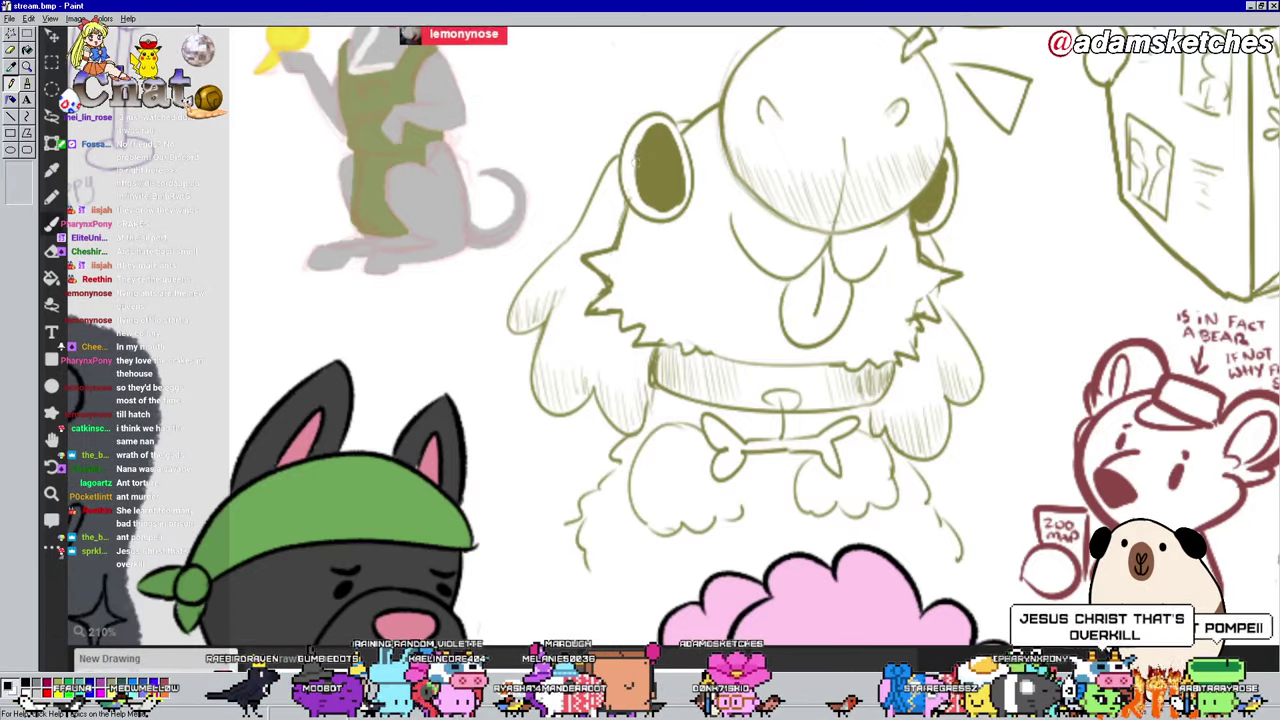
drag(634, 158, 658, 212)
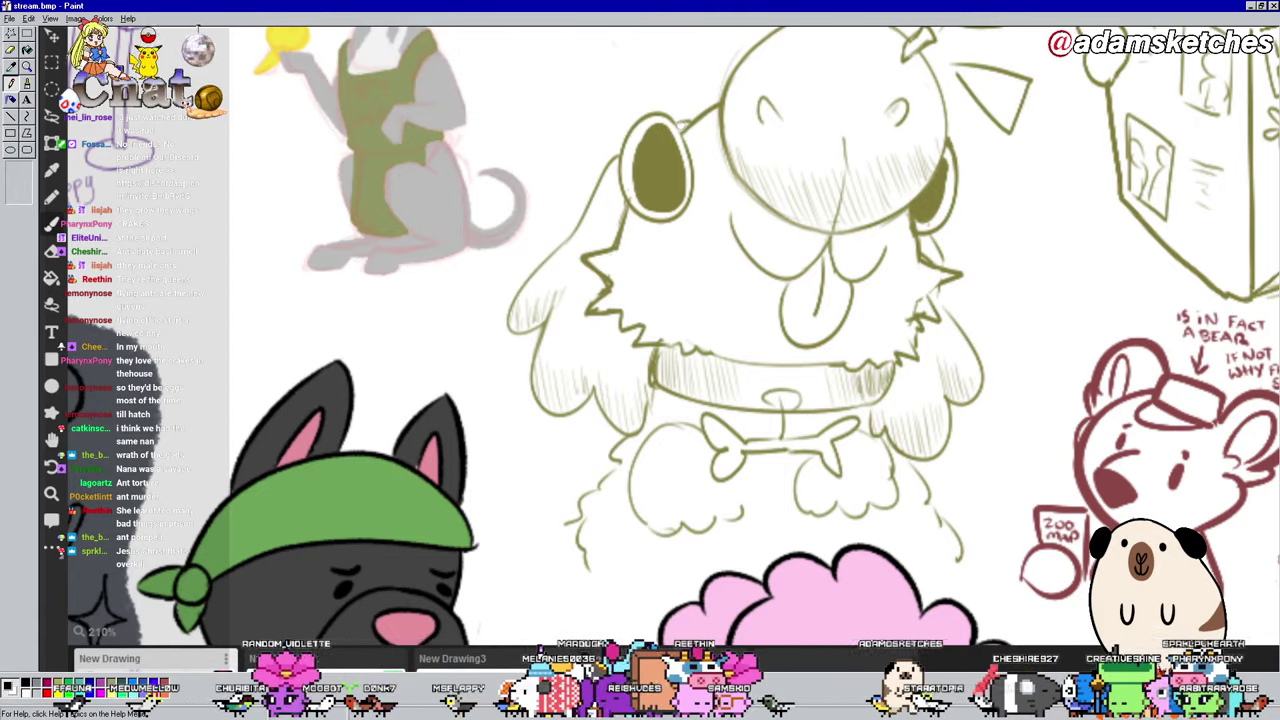
Step: Erase small highlights into both olive pupils of the round-snouted dog
drag(1067, 231, 1077, 321)
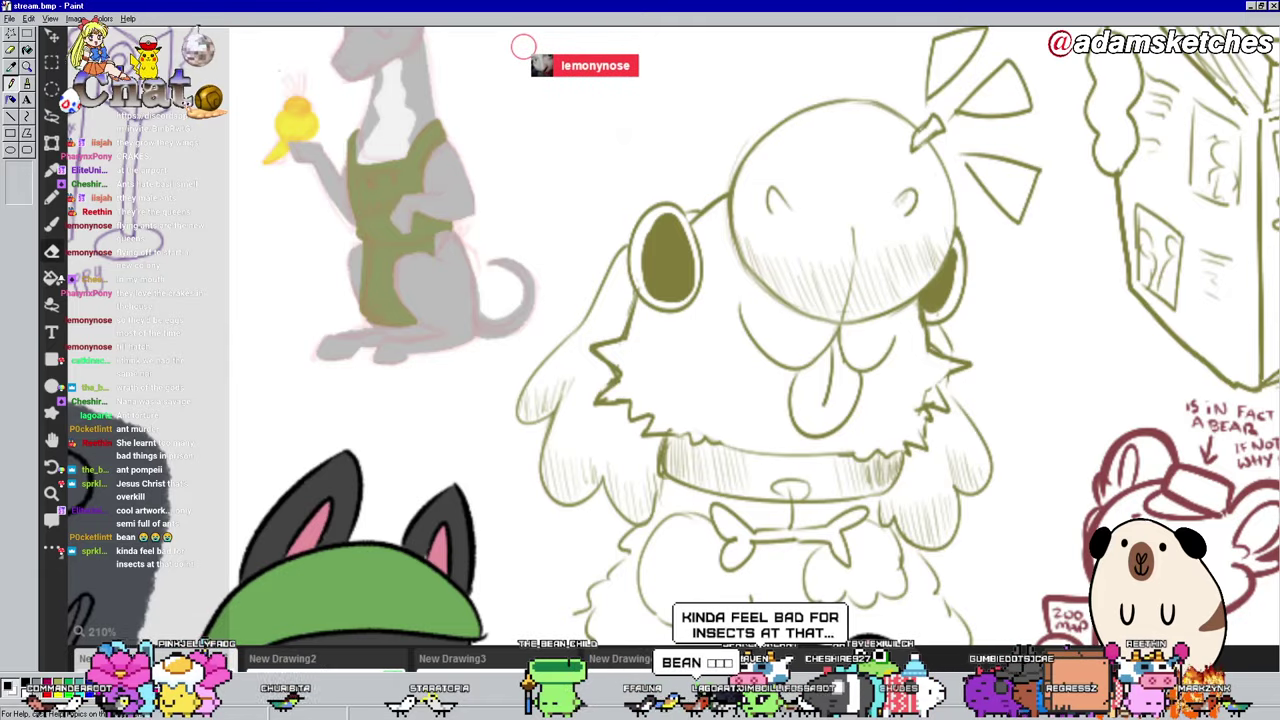
drag(650, 236, 653, 250)
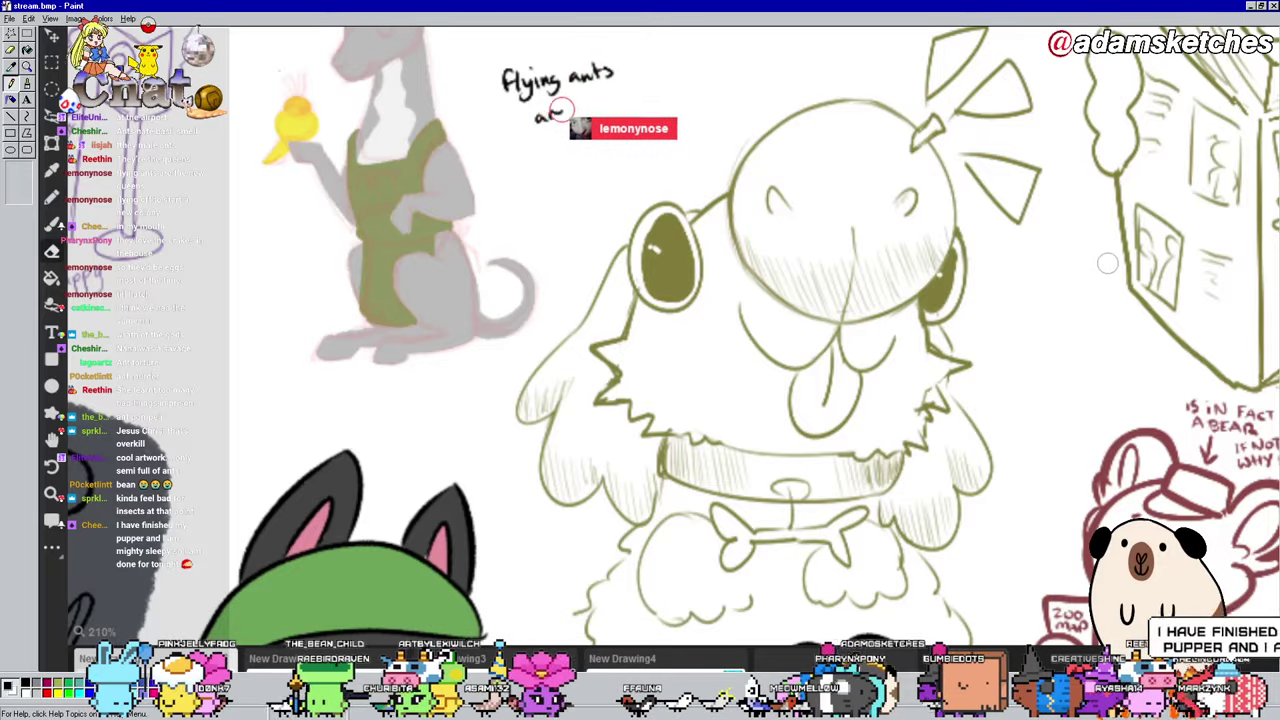
scroll(1107, 263, up, 2)
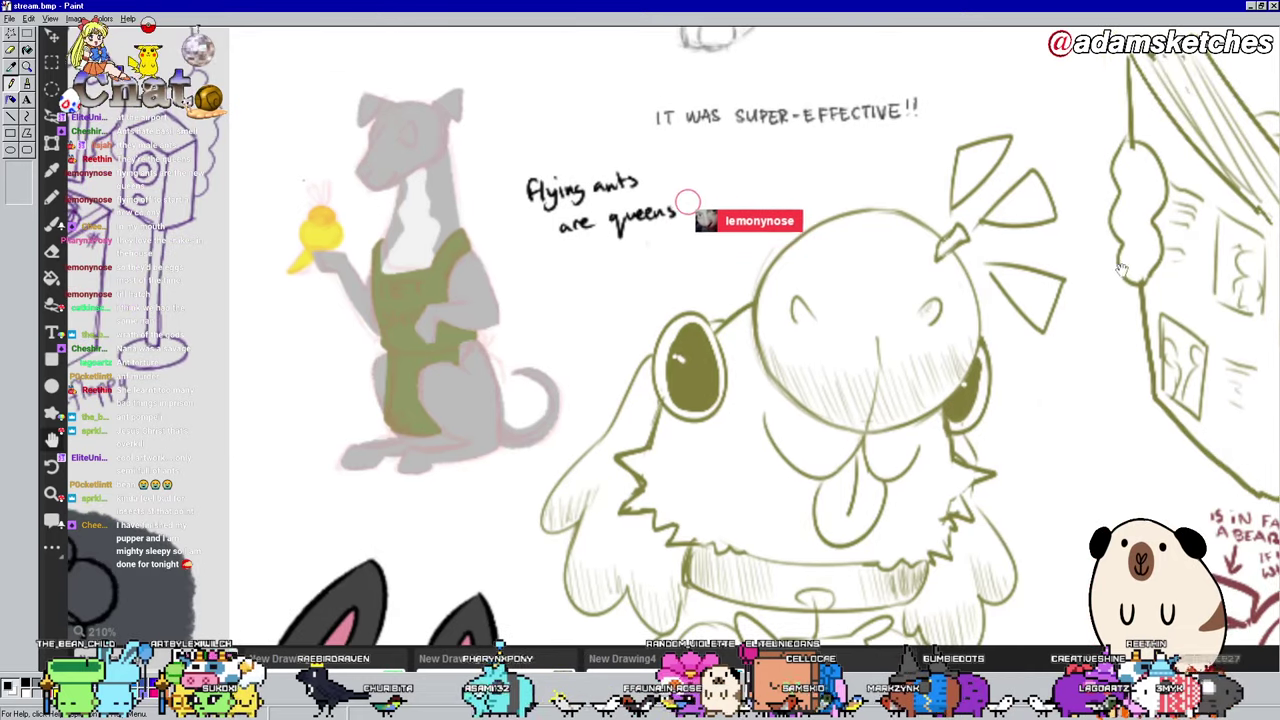
drag(1085, 241, 1111, 281)
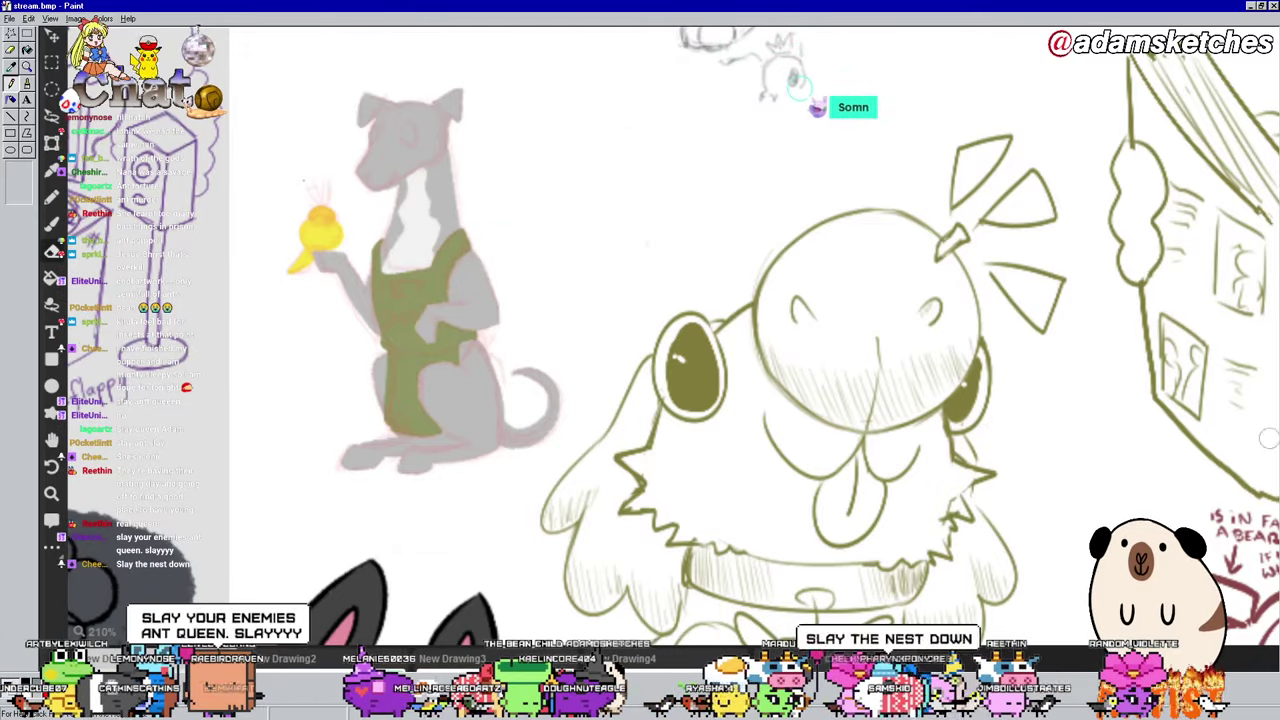
Step: Examine the whole first drawing with all participants' dog sketches around the round-snouted dog
scroll(880, 320, down, 3)
scroll(874, 327, down, 3)
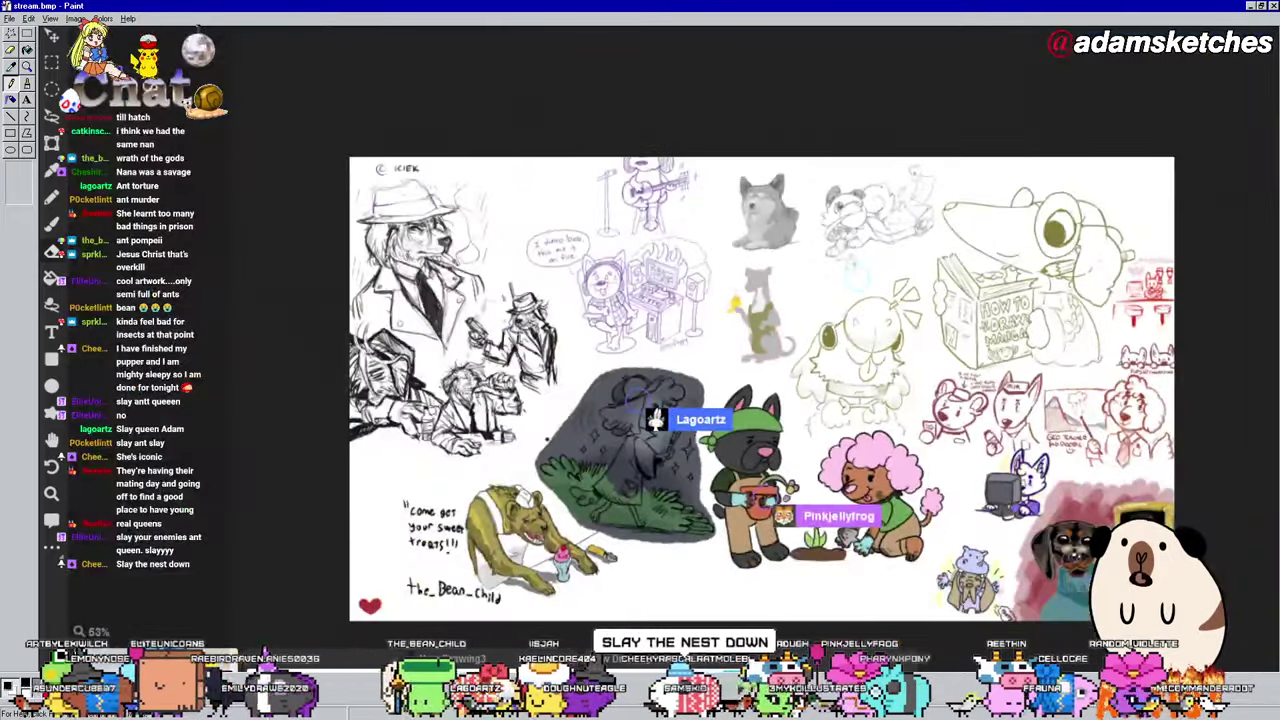
scroll(840, 280, up, 2)
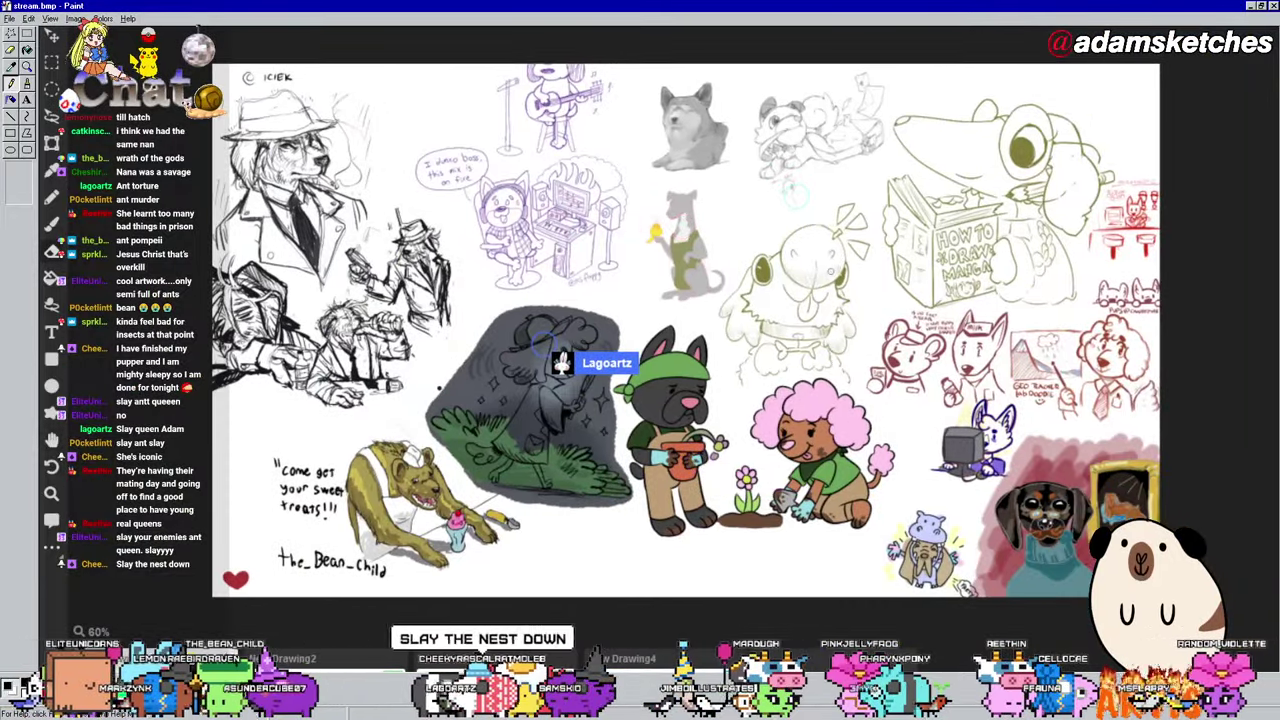
scroll(838, 266, up, 1)
drag(846, 265, 859, 268)
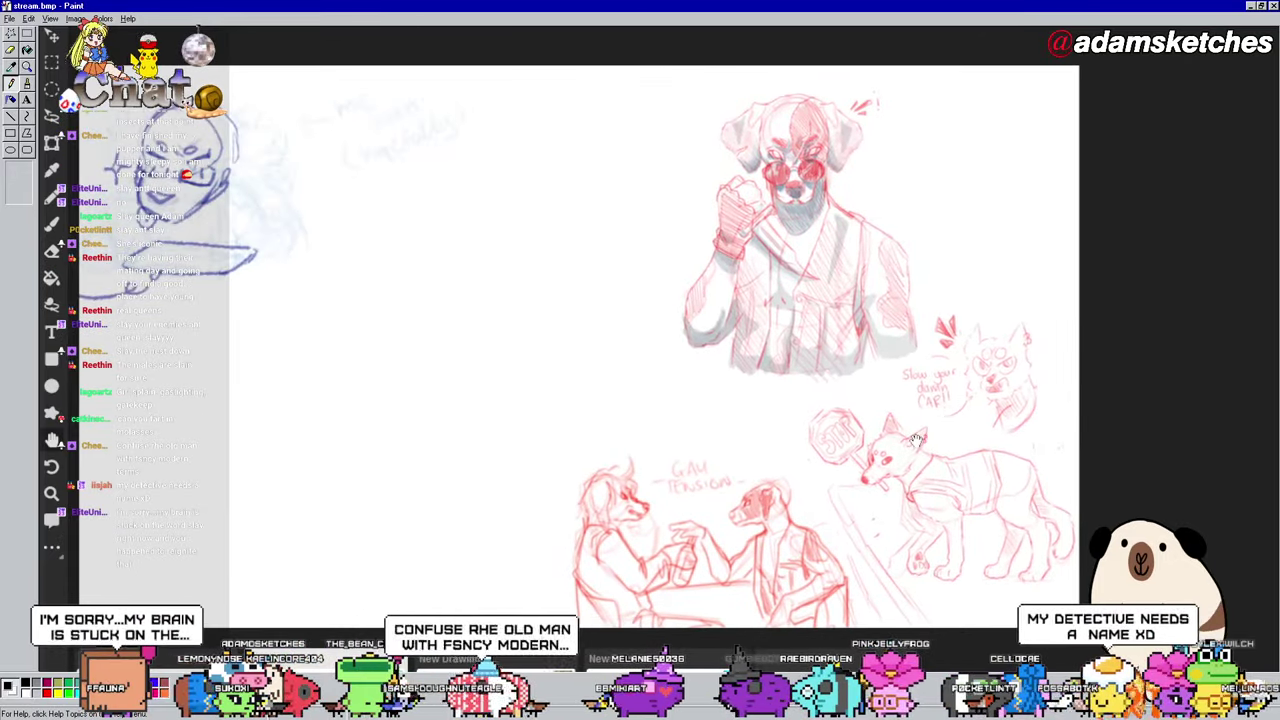
Step: Examine the red sketch of the dog in round sunglasses raising its fist in the second drawing
scroll(757, 384, up, 3)
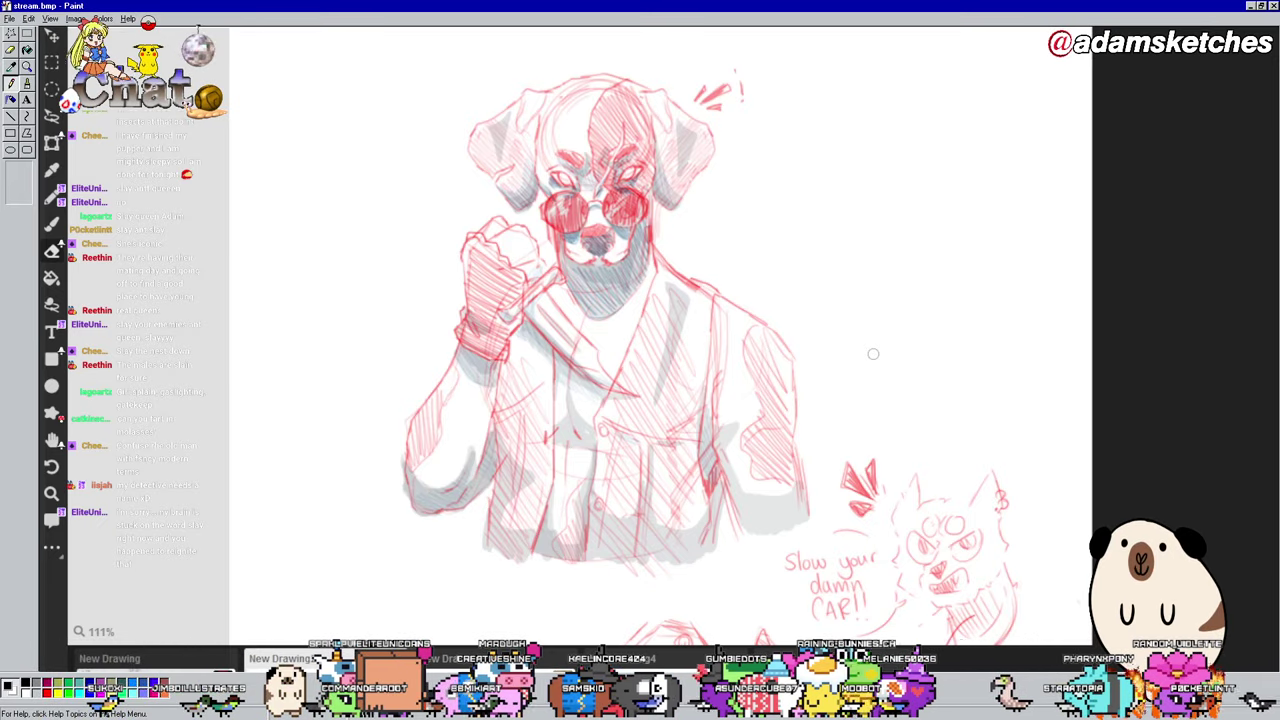
scroll(873, 353, down, 2)
scroll(873, 353, up, 2)
mouse_move(880, 360)
mouse_down()
mouse_move(925, 398)
mouse_move(926, 357)
mouse_up()
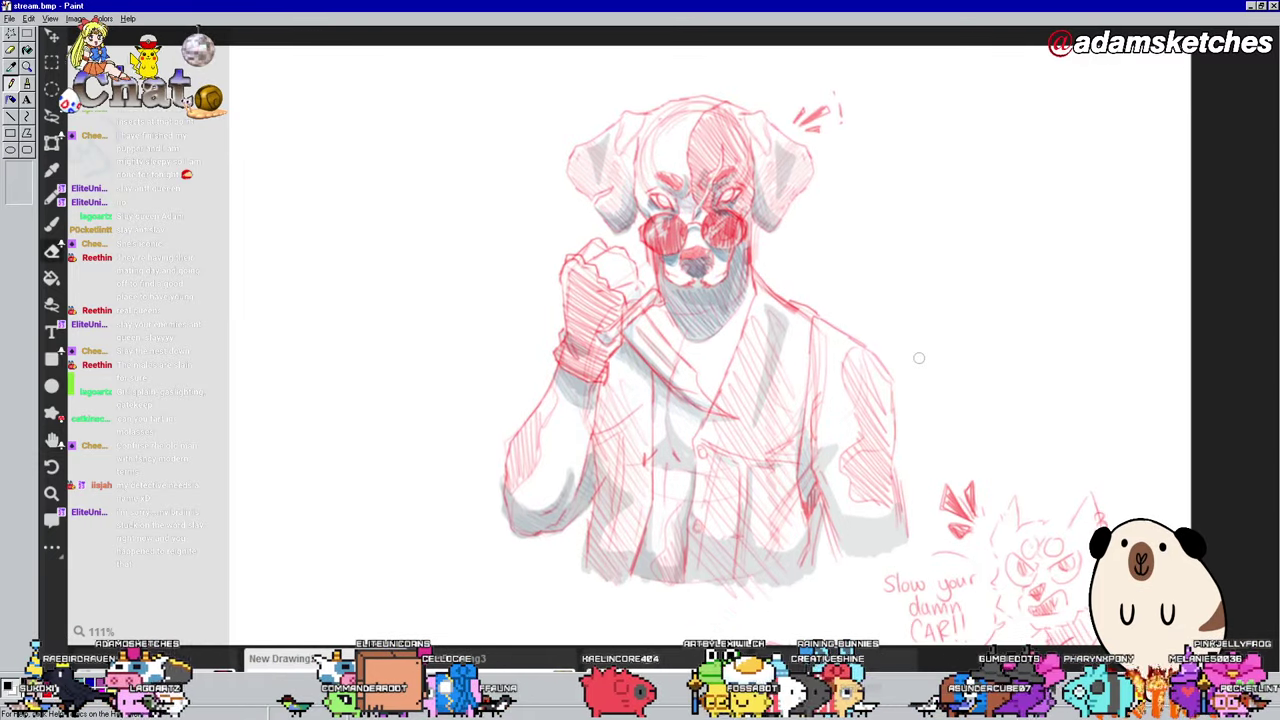
Step: Examine the red sketch of two dogs facing each other across a table, captioned "GAY TENSION", in the second drawing
scroll(919, 357, down, 3)
mouse_move(840, 550)
mouse_down()
mouse_move(830, 311)
mouse_move(960, 220)
mouse_up()
scroll(746, 363, up, 5)
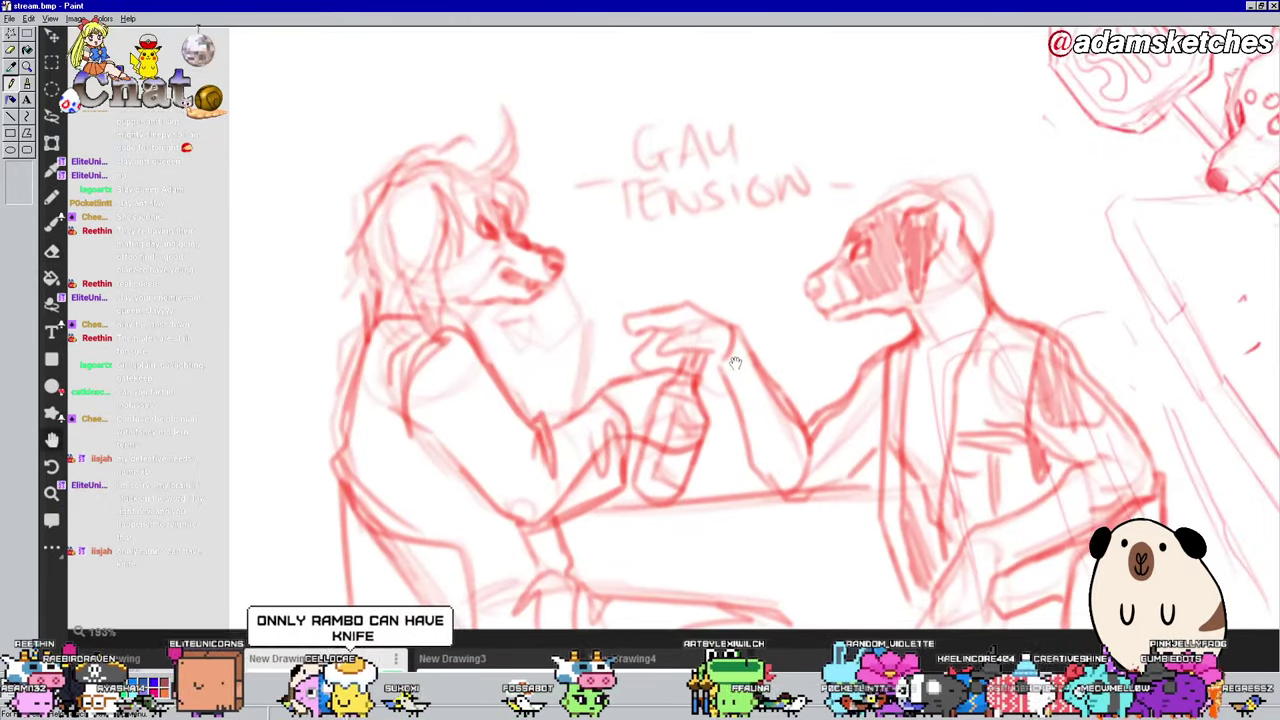
drag(746, 363, 750, 347)
key(e)
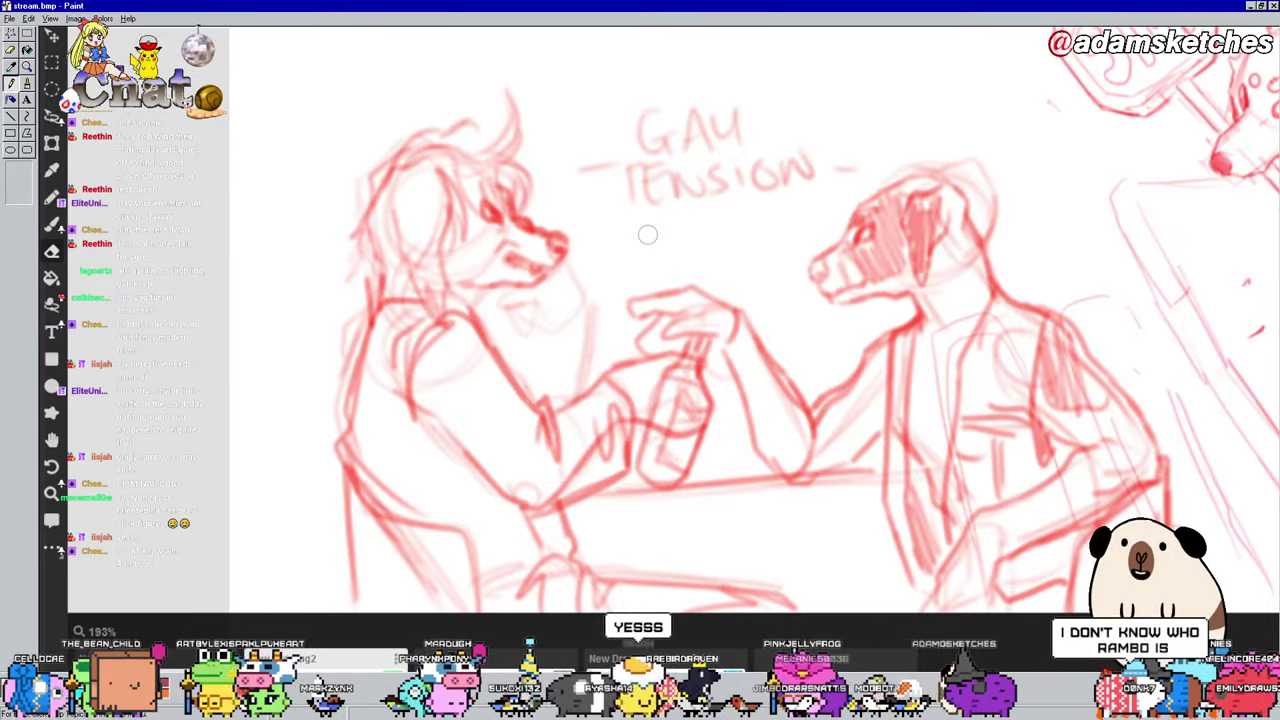
scroll(690, 215, down, 1)
scroll(766, 209, down, 3)
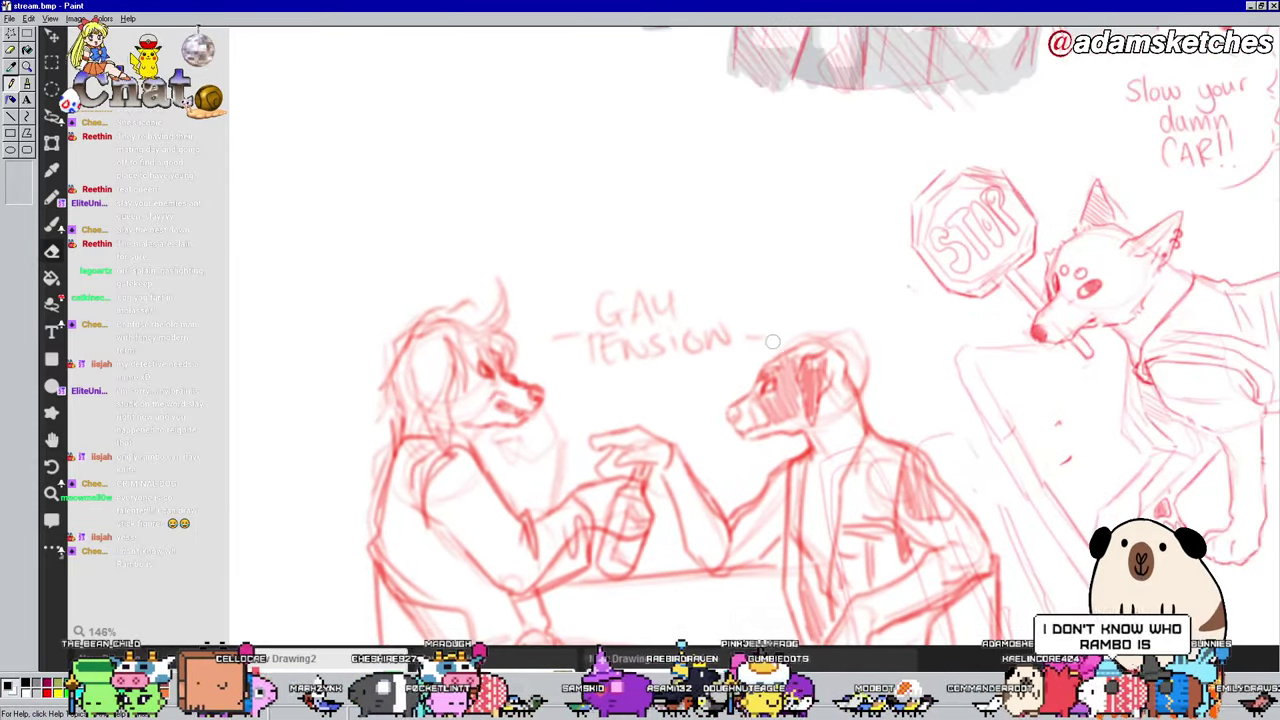
scroll(722, 557, up, 2)
scroll(722, 557, up, 2)
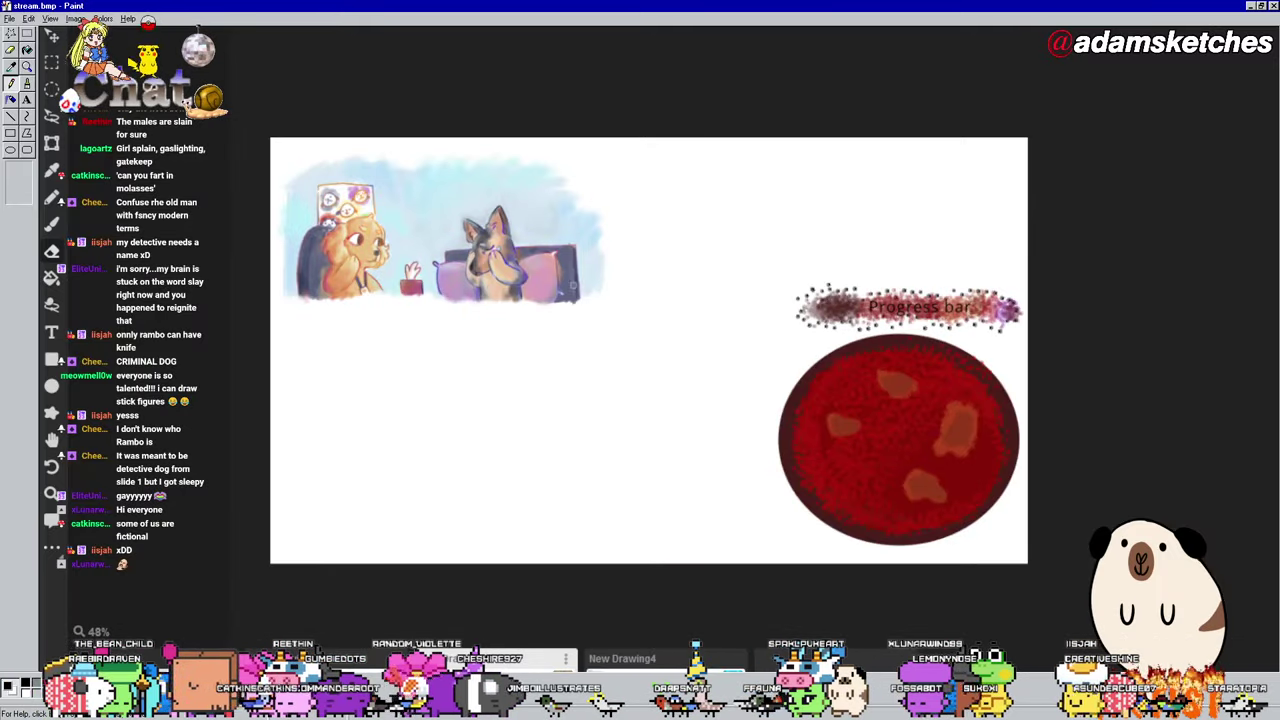
Step: Examine the third drawing's painting of two seated dogs and the red circle beneath the "Progress bar" lettering
scroll(384, 199, up, 5)
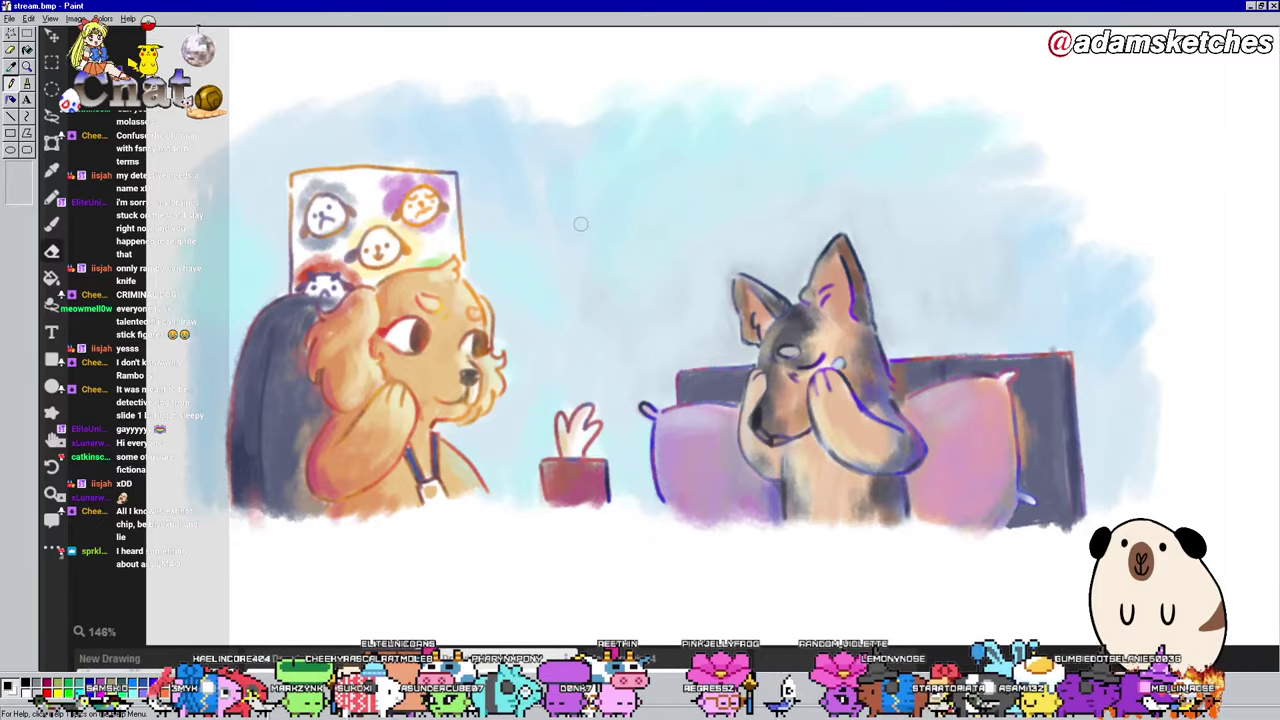
scroll(580, 220, down, 5)
scroll(1040, 385, up, 4)
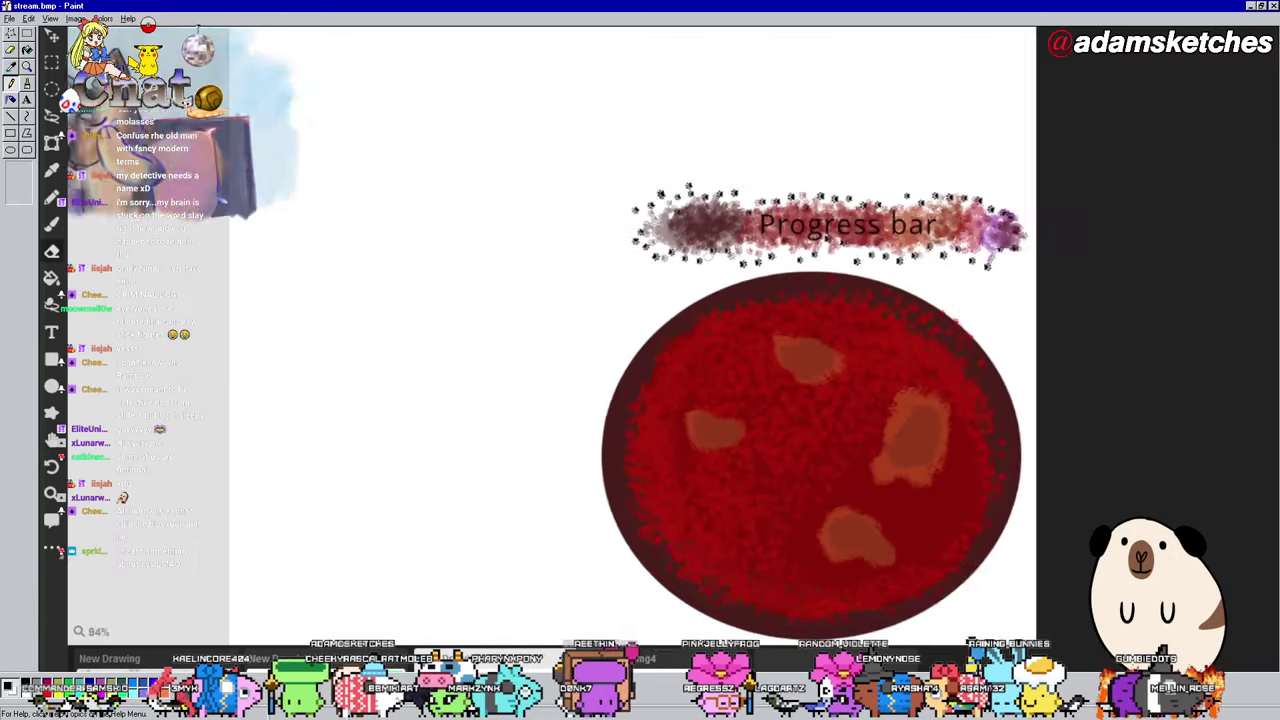
scroll(811, 220, up, 2)
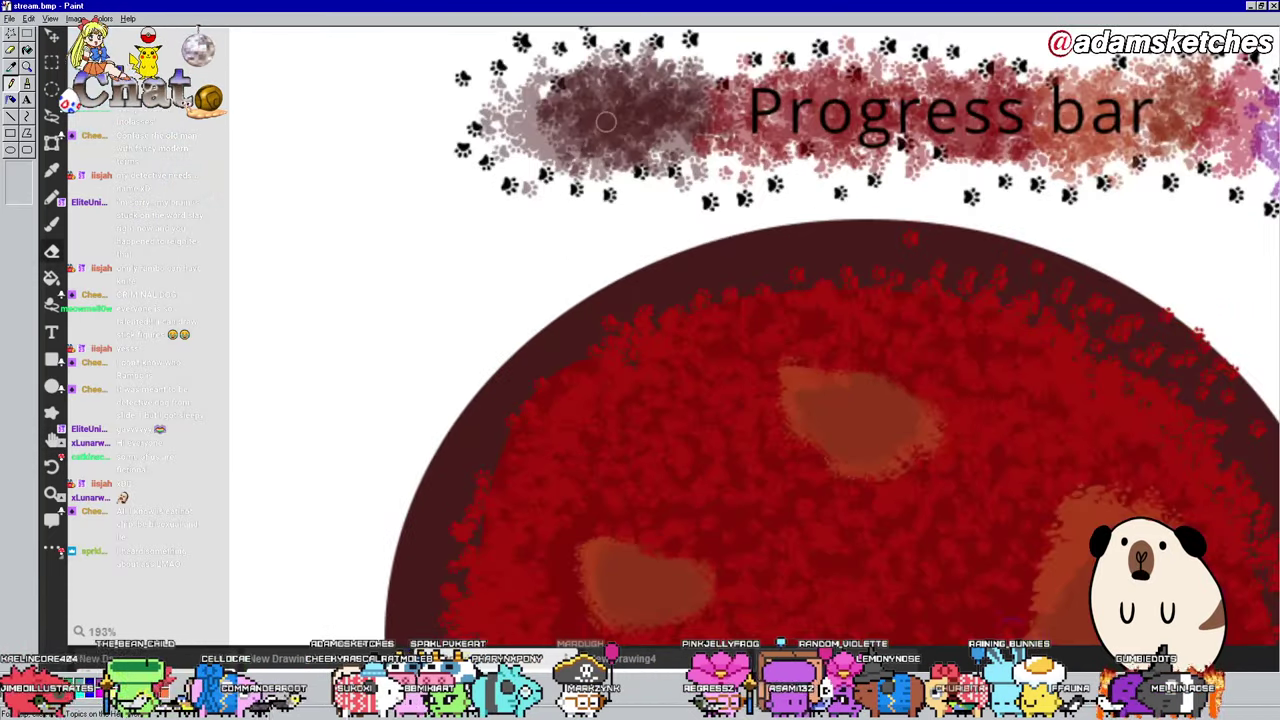
scroll(811, 220, down, 1)
scroll(811, 220, down, 1)
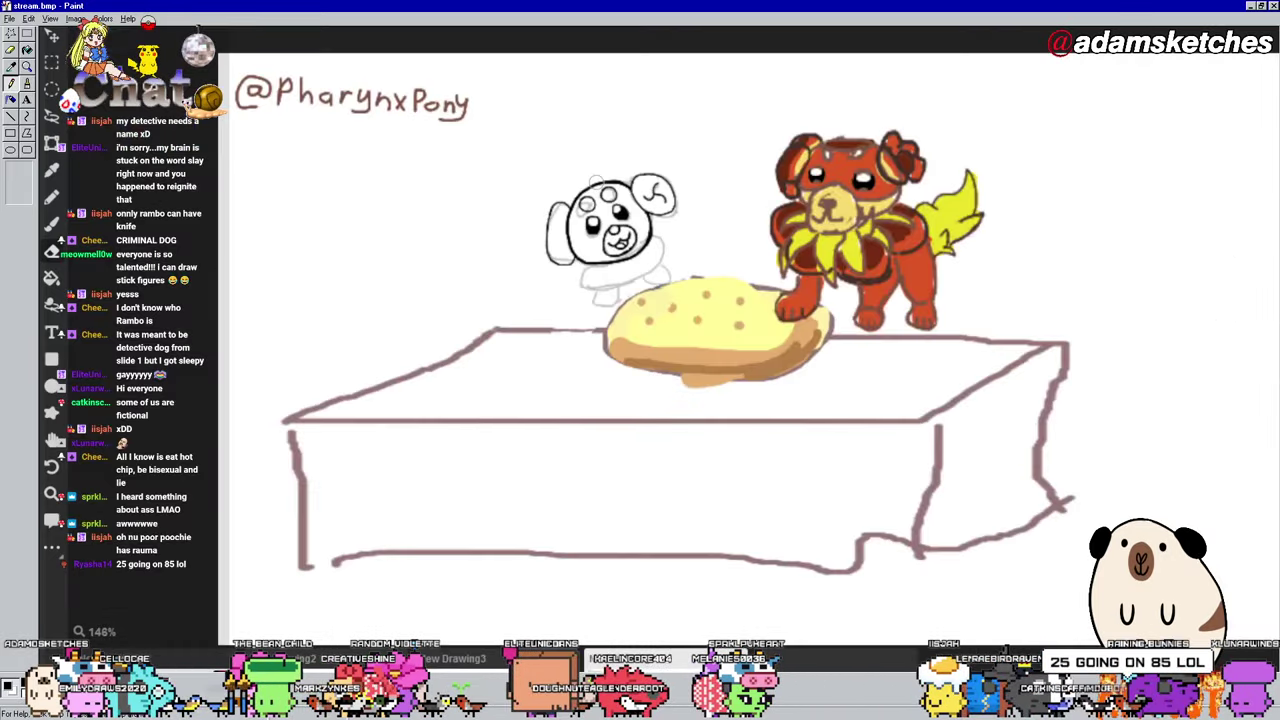
Step: Examine the fourth drawing's red dog on the table and the black dog sitting before the grassy hill
scroll(567, 158, down, 3)
drag(567, 158, 467, 118)
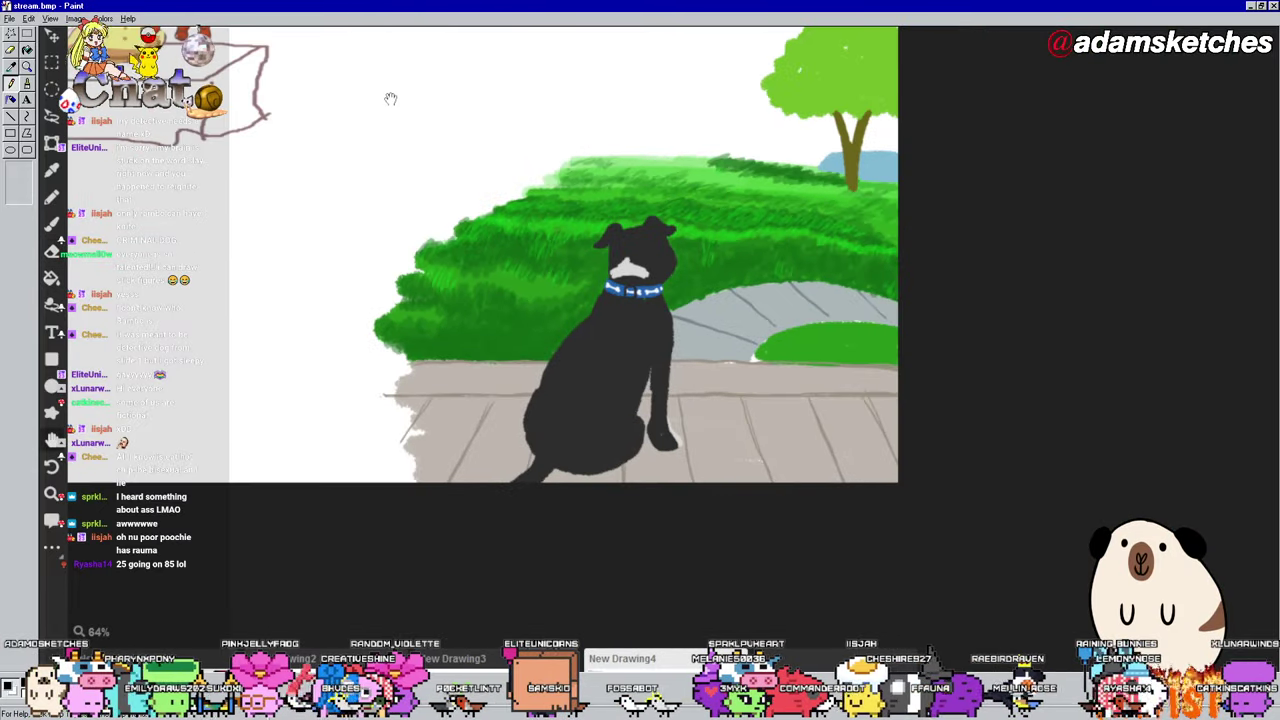
scroll(389, 100, down, 2)
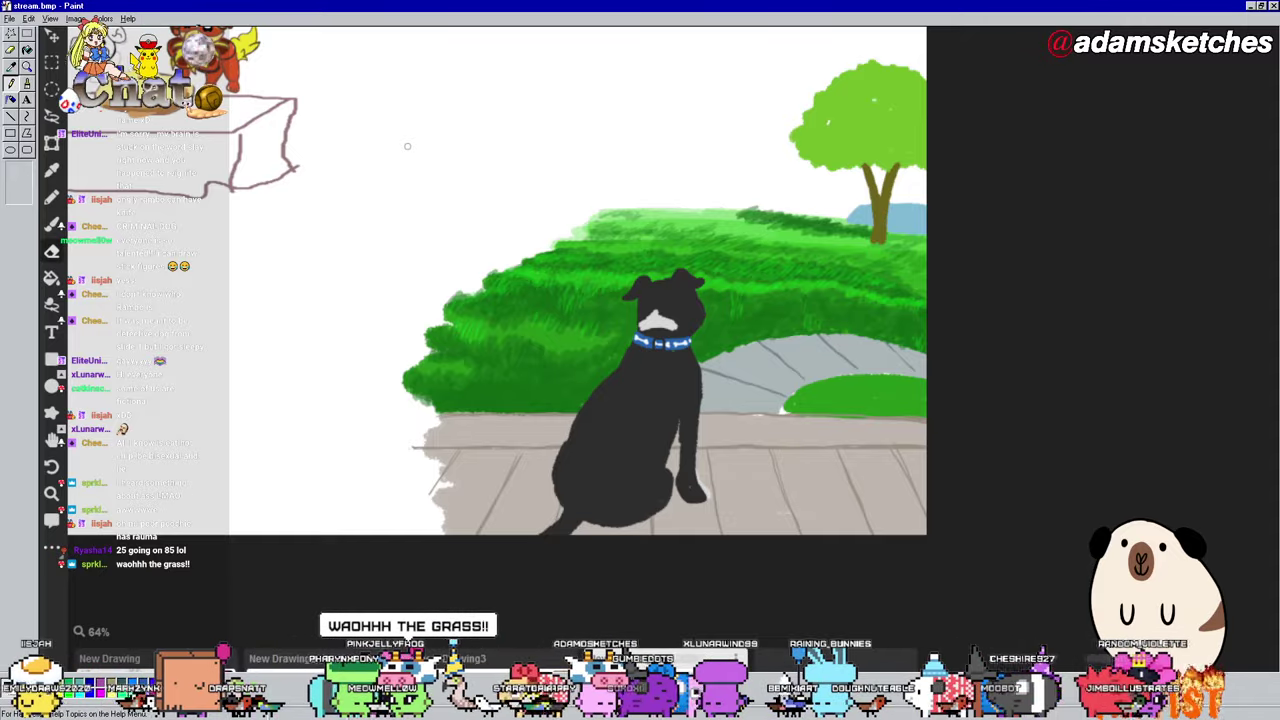
key(ctrl+z)
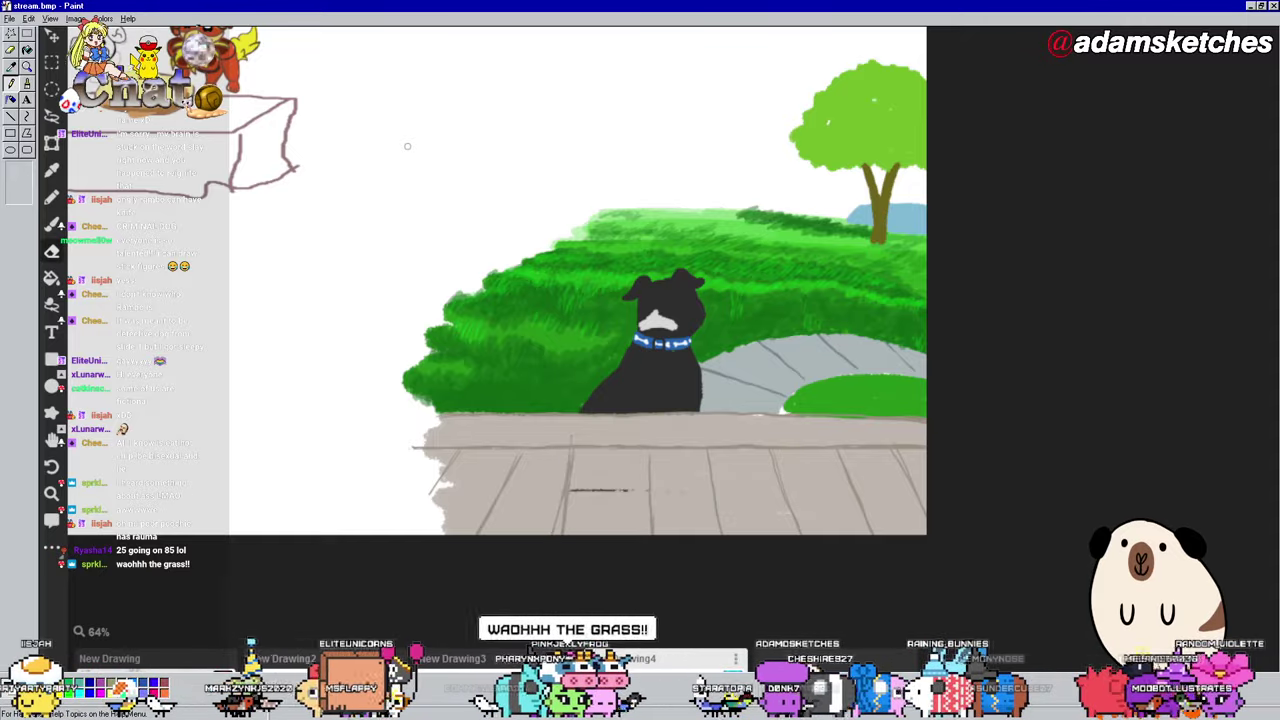
key(ctrl+y)
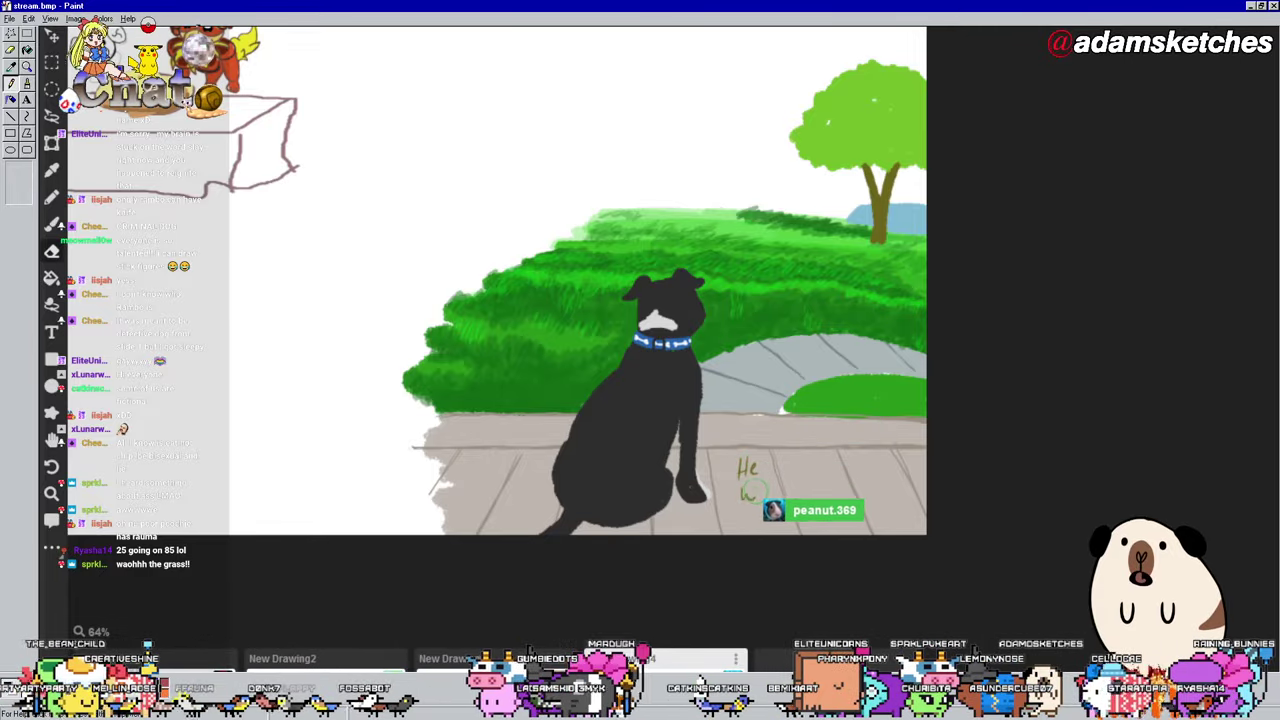
Step: Inspect the "He watches" caption beside the black dog, its collar, and the grass around the tree trunk up close
scroll(850, 561, up, 5)
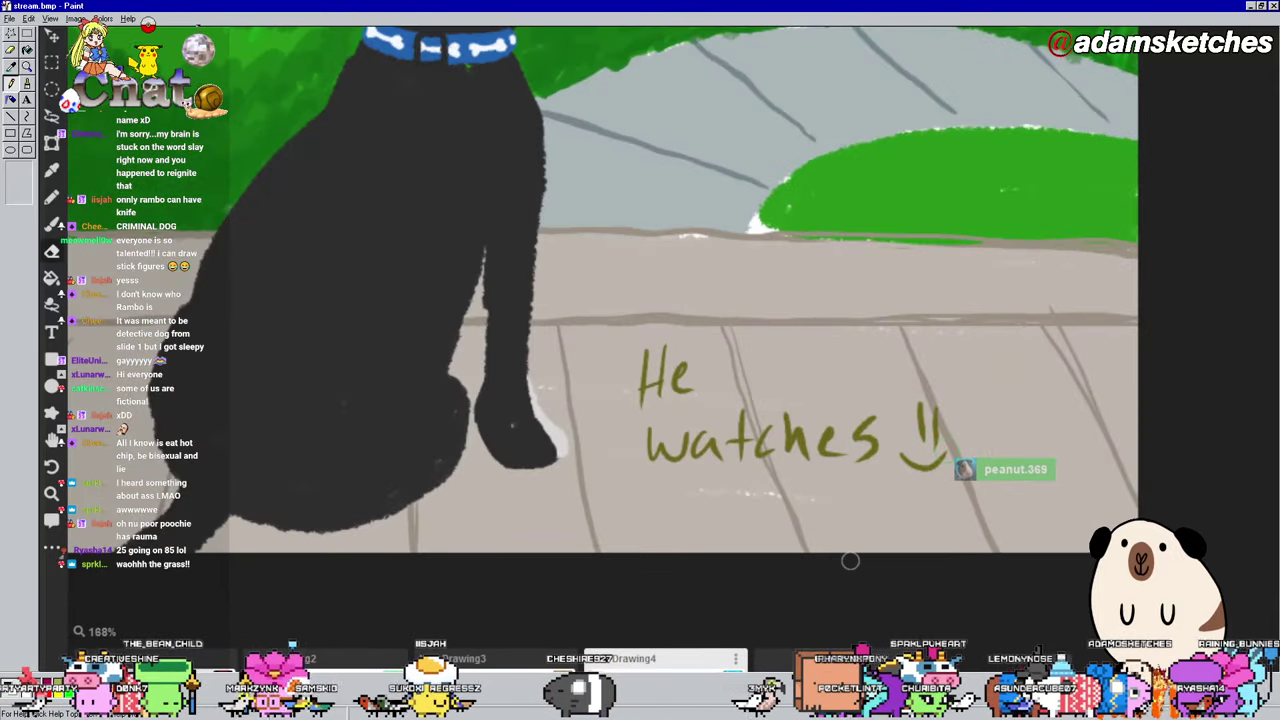
scroll(850, 561, down, 5)
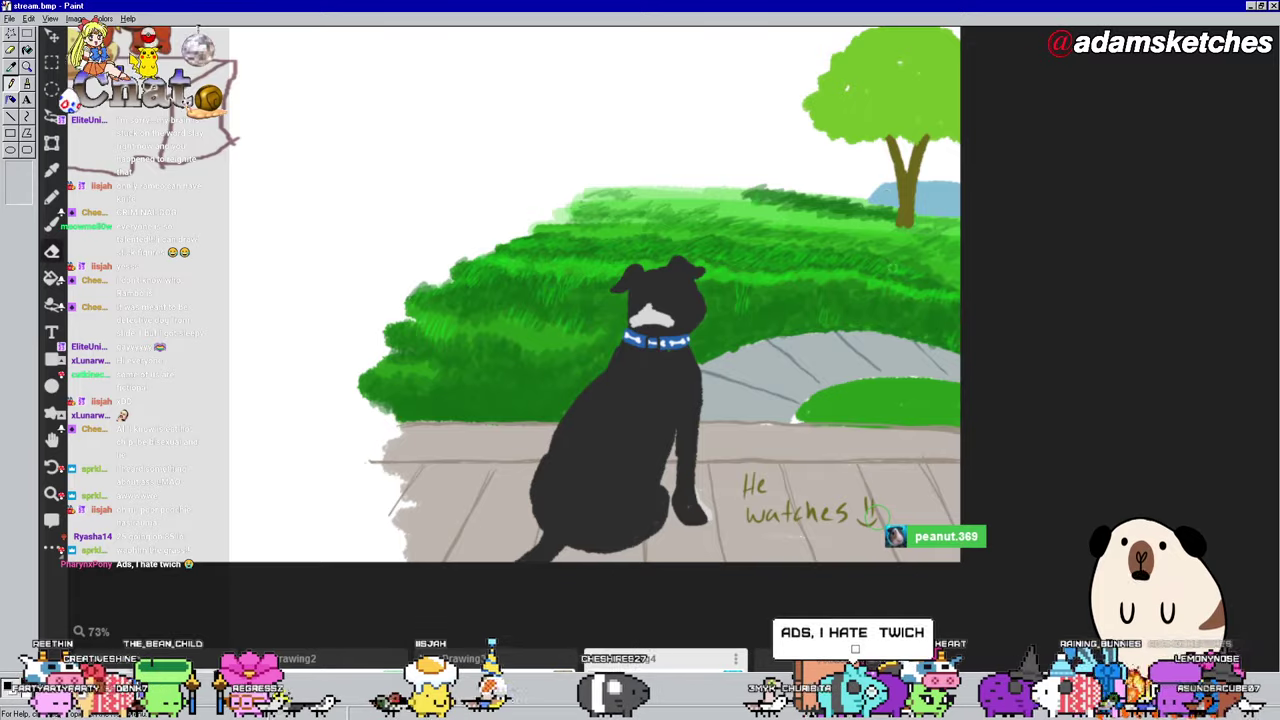
scroll(920, 267, up, 3)
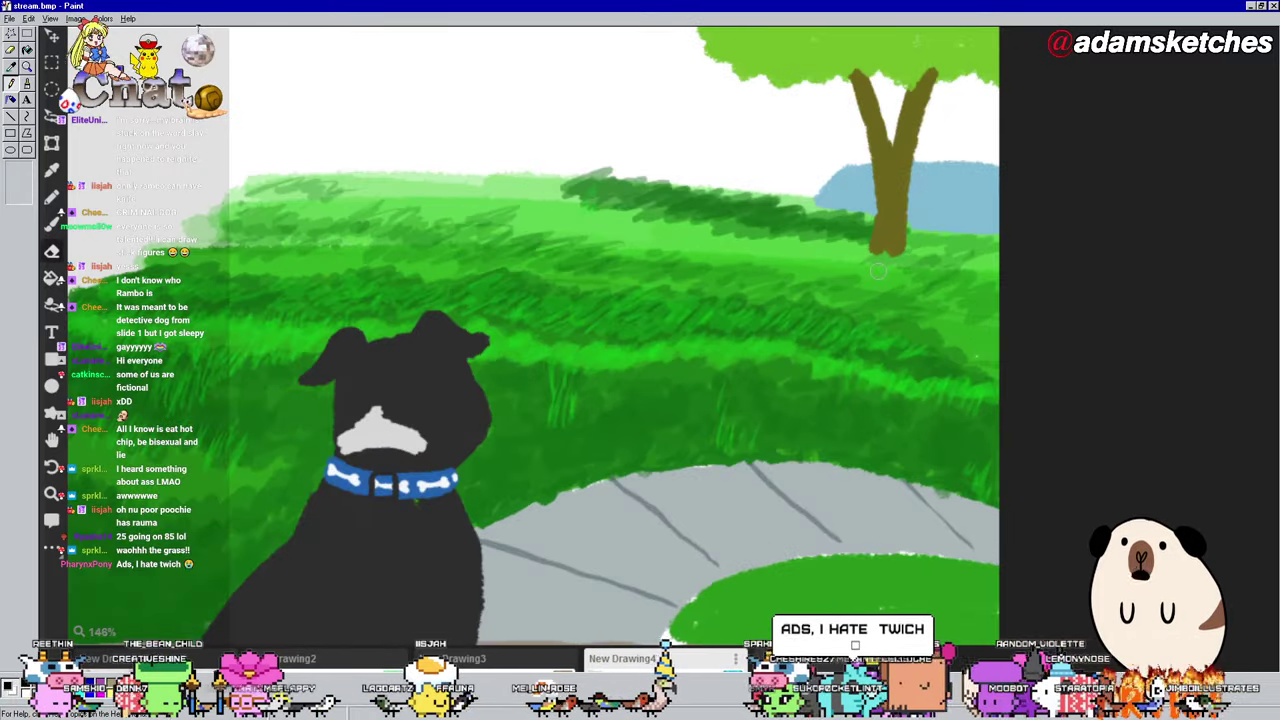
scroll(877, 270, up, 4)
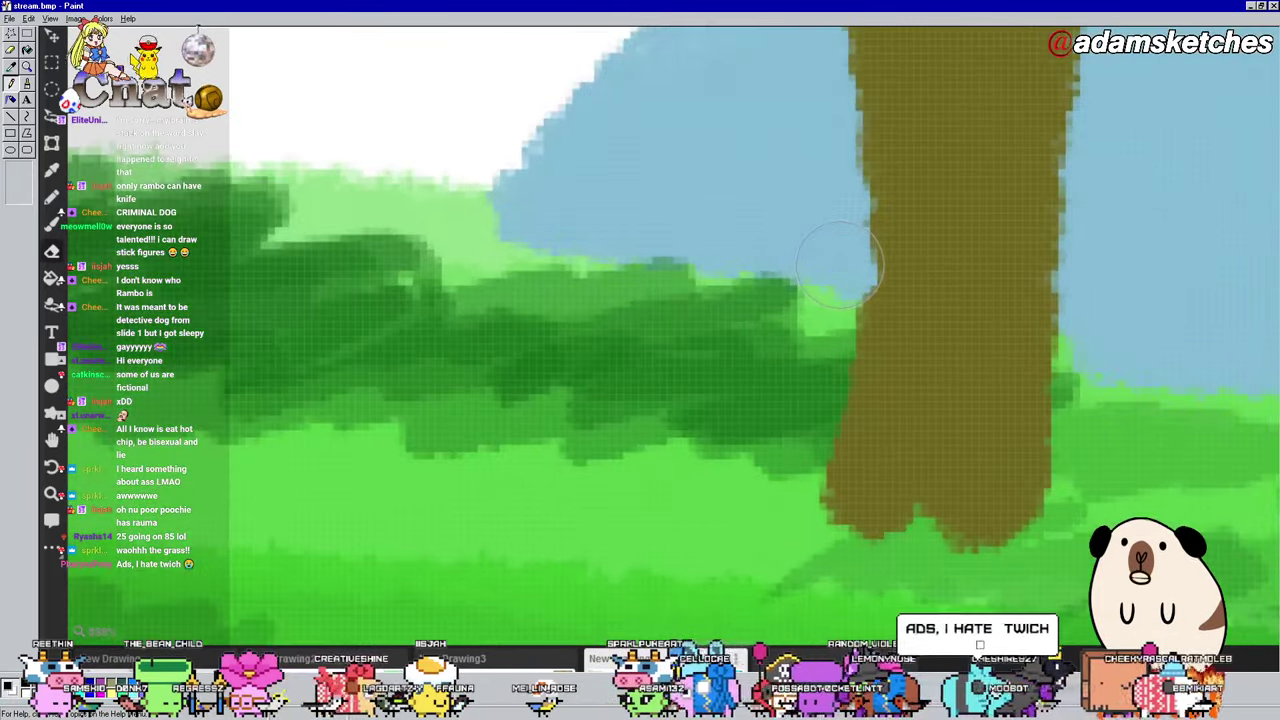
scroll(838, 262, down, 6)
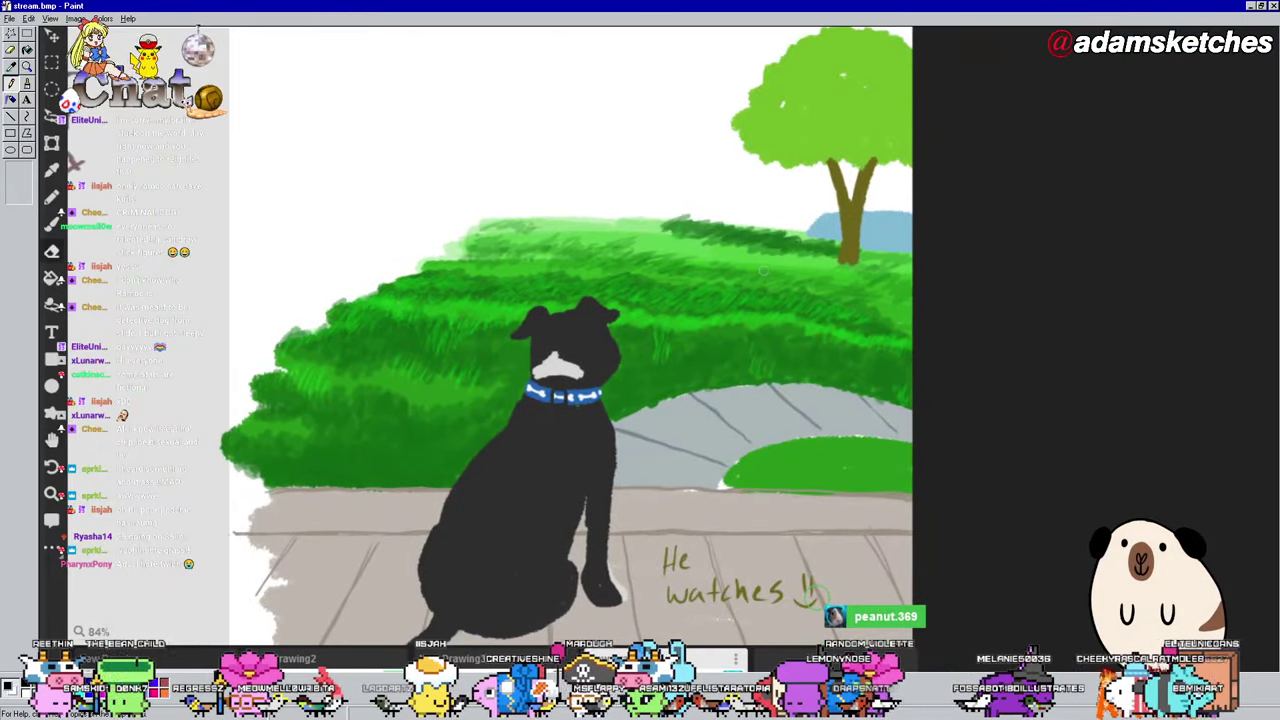
key(space)
drag(763, 270, 771, 248)
drag(798, 568, 670, 594)
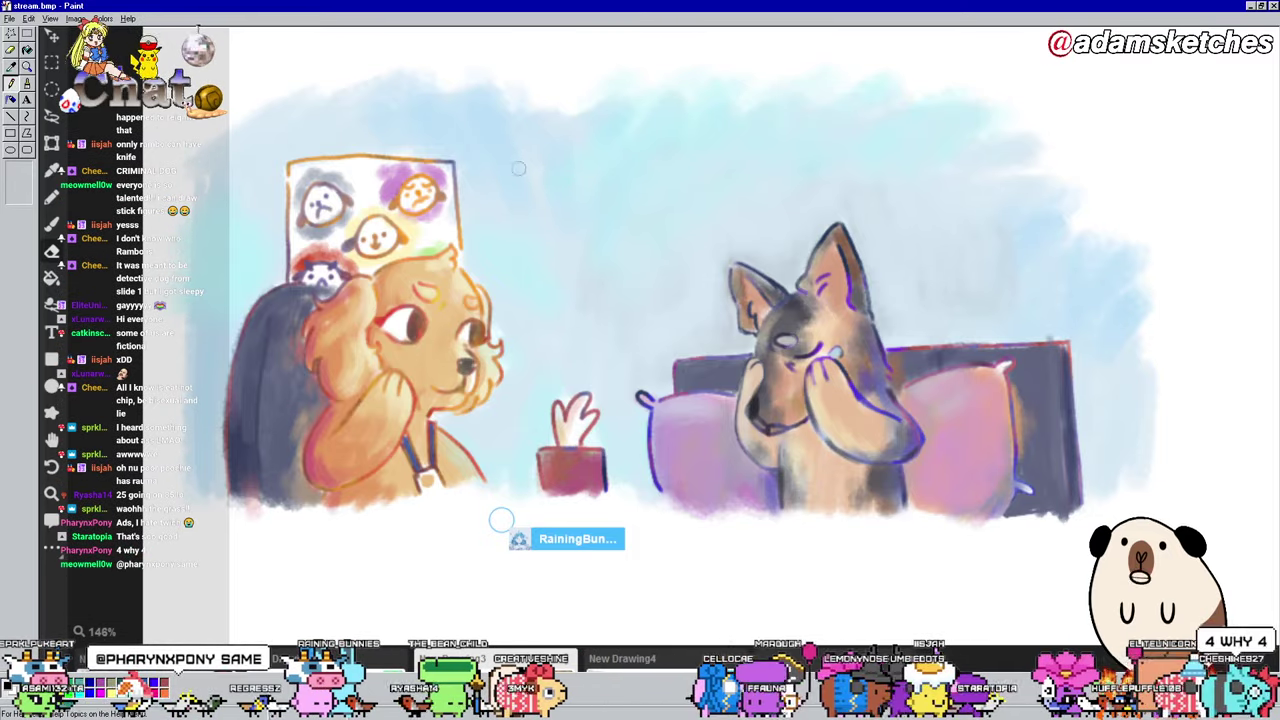
Step: Inspect the German shepherd covering its face in the third drawing's two-dog painting, including the whole scene around it
scroll(530, 202, down, 2)
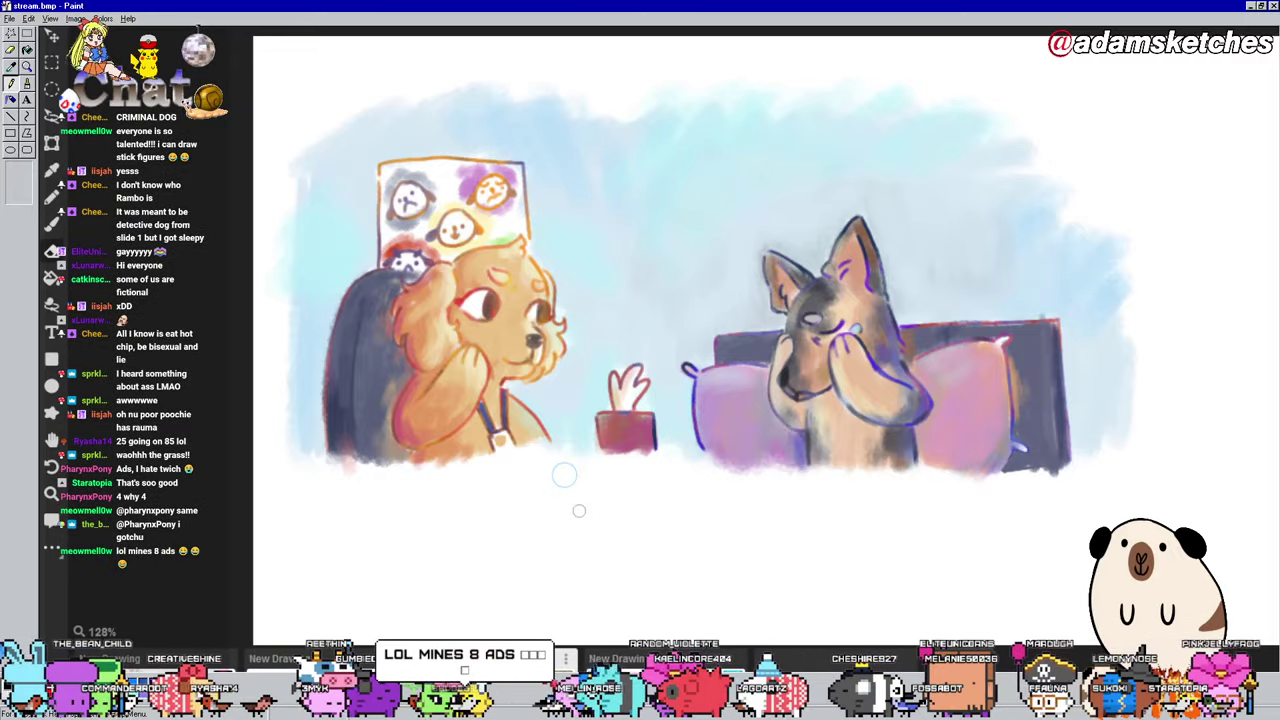
scroll(800, 340, up, 5)
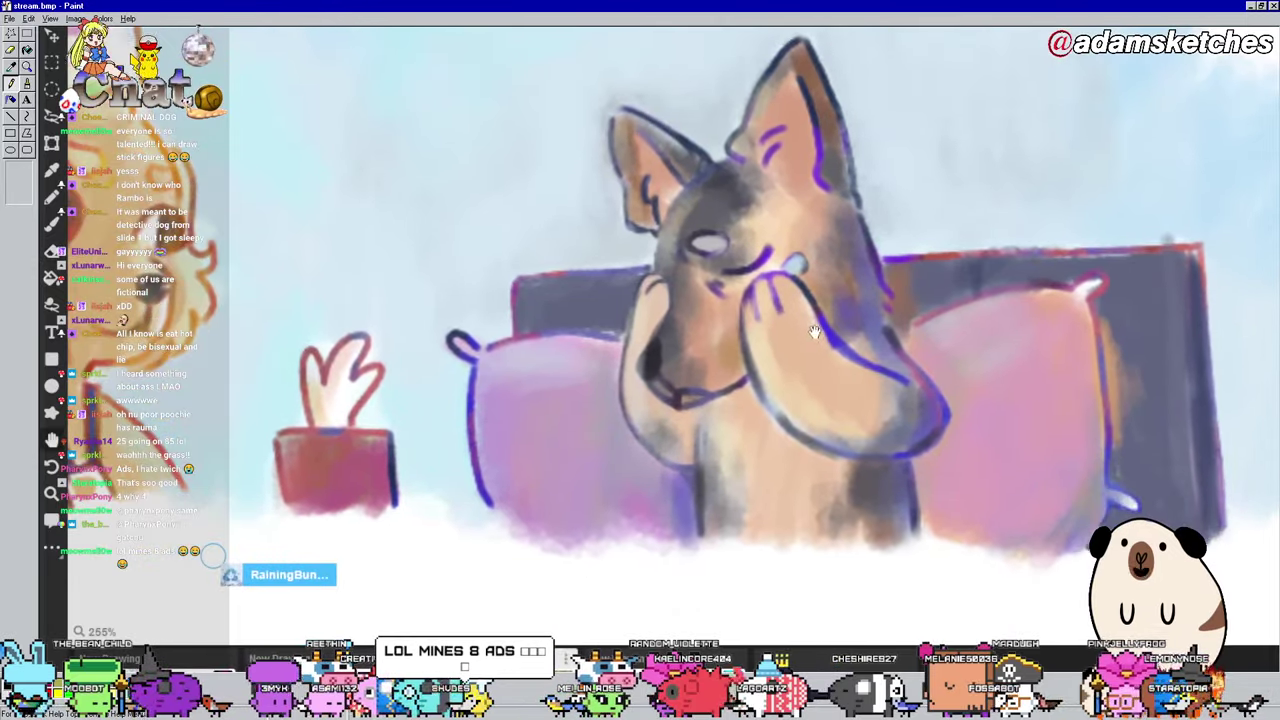
scroll(752, 327, down, 1)
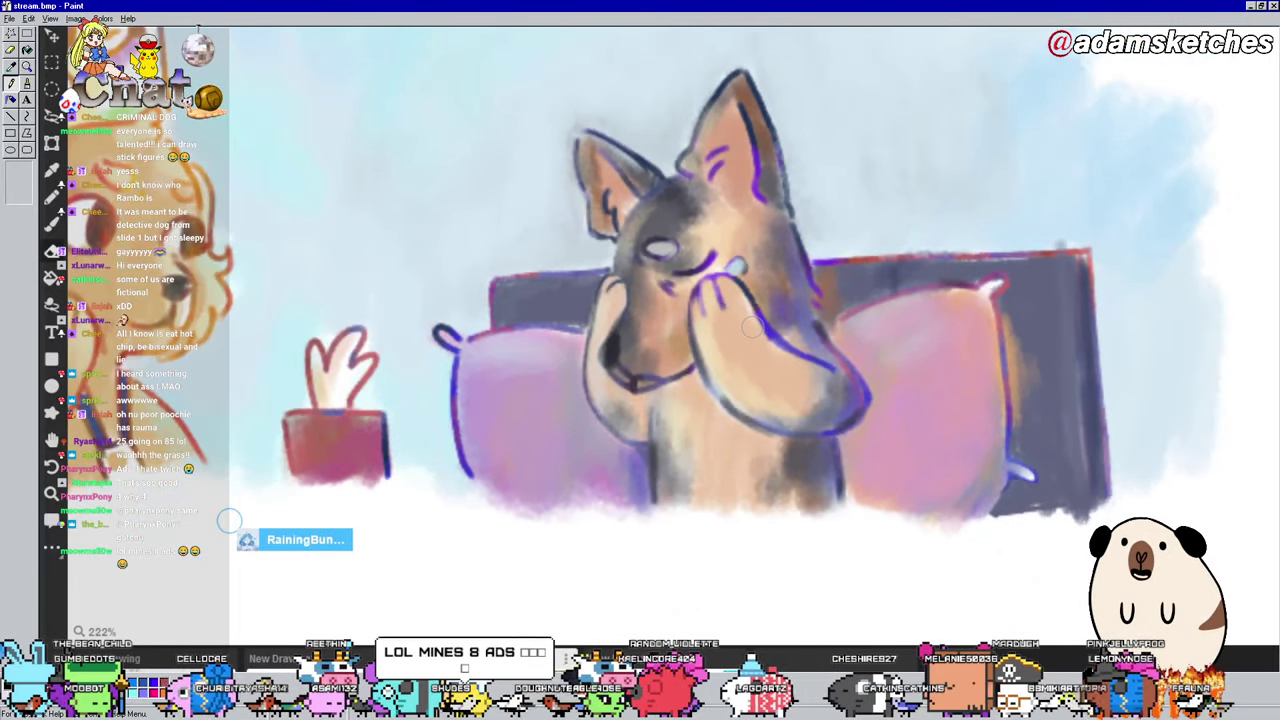
scroll(748, 324, down, 3)
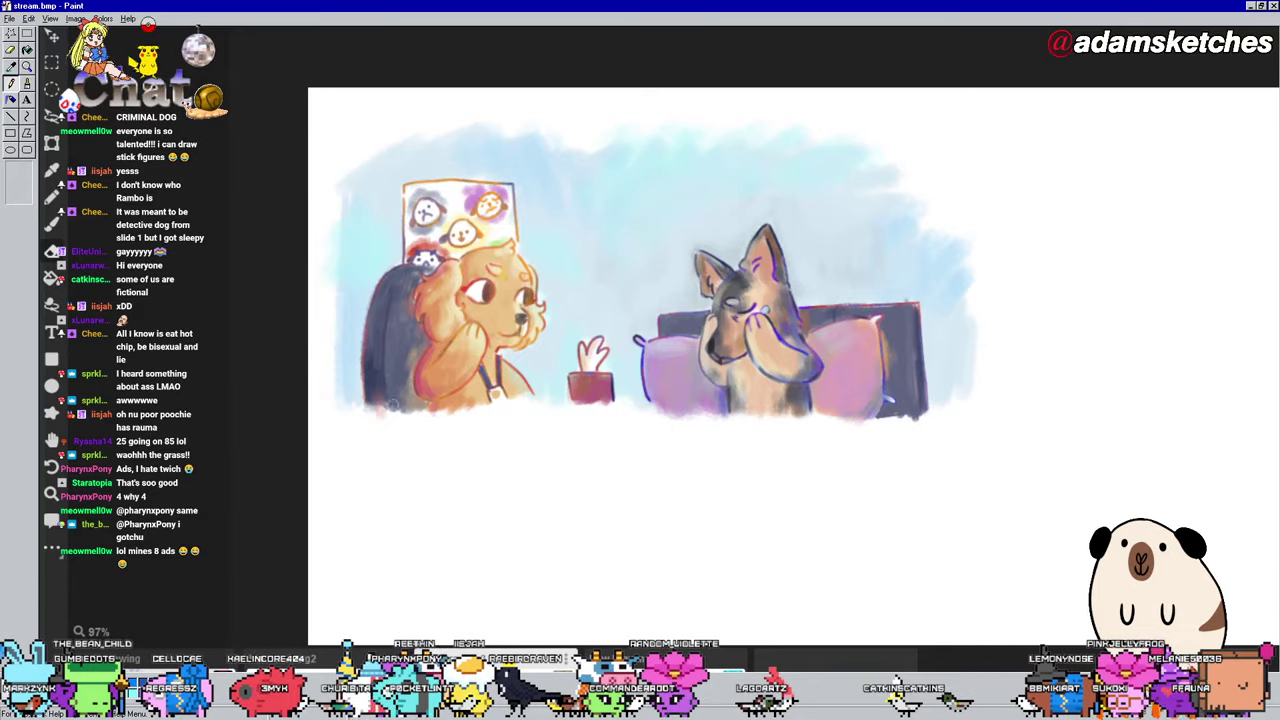
Step: Switch to the second drawing and examine the blue sketch of the masked character drawing on a tablet
key(ctrl+Tab)
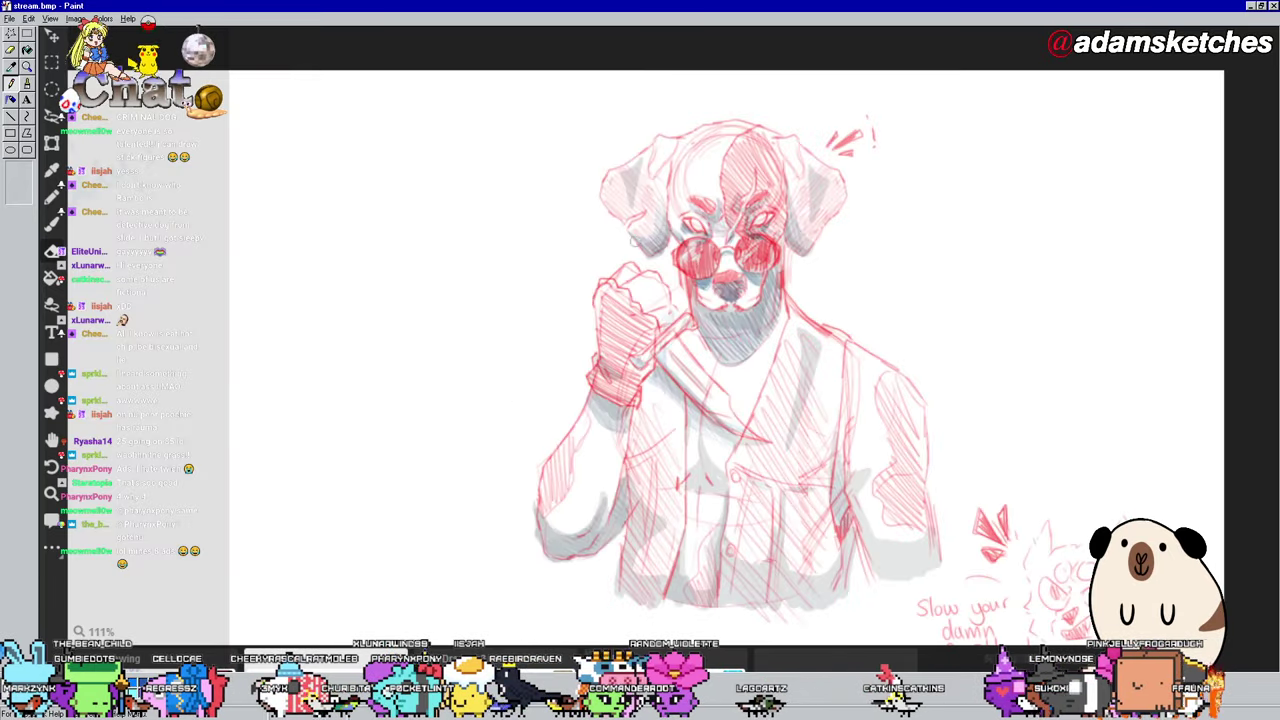
scroll(386, 251, down, 3)
scroll(692, 252, up, 1)
drag(692, 252, 781, 262)
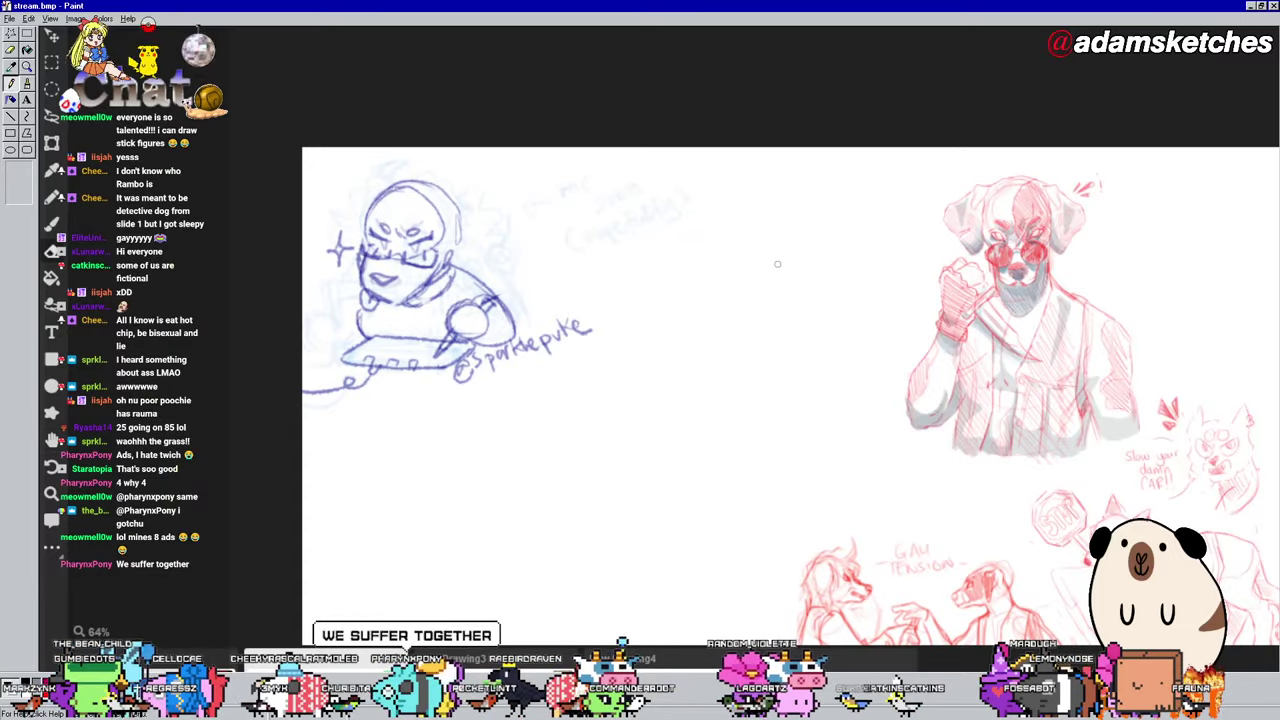
scroll(378, 225, up, 2)
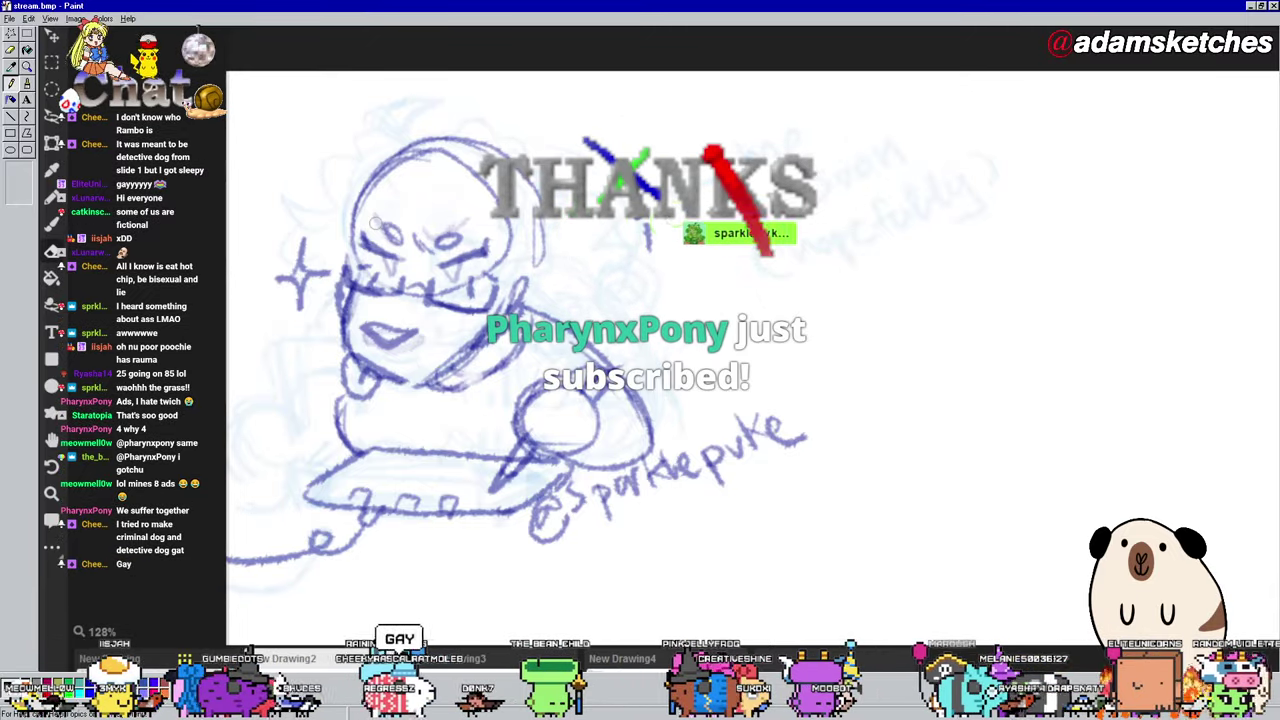
mouse_move(683, 286)
mouse_down()
mouse_move(735, 285)
mouse_move(755, 270)
mouse_move(770, 292)
mouse_up()
drag(782, 237, 785, 272)
click(790, 299)
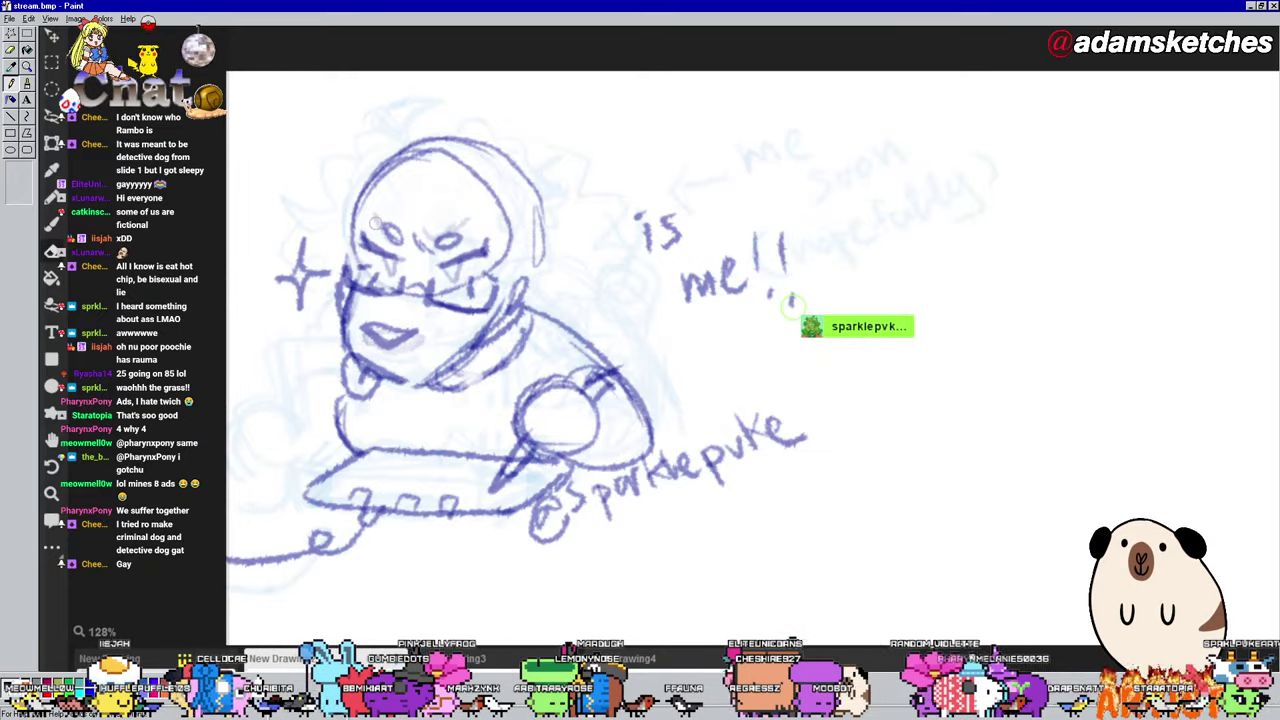
click(792, 301)
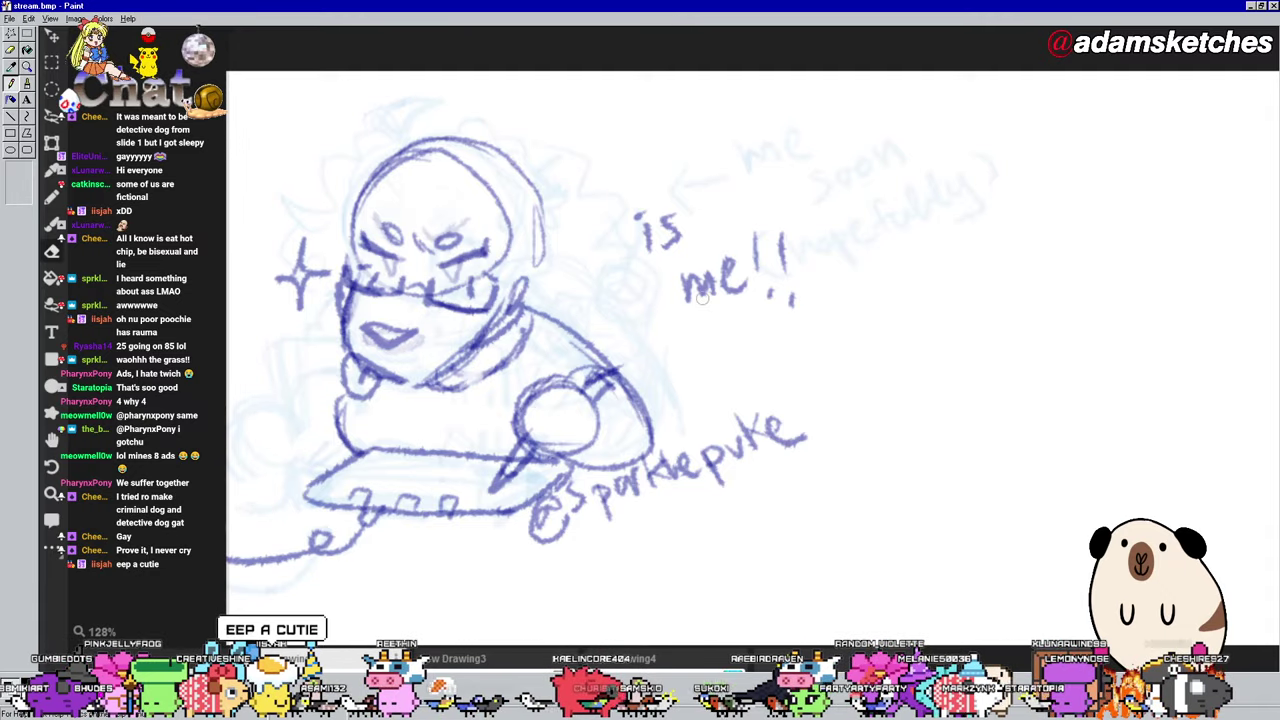
Step: Review the second drawing as a whole and return to the first drawing
scroll(702, 298, down, 5)
scroll(634, 282, up, 2)
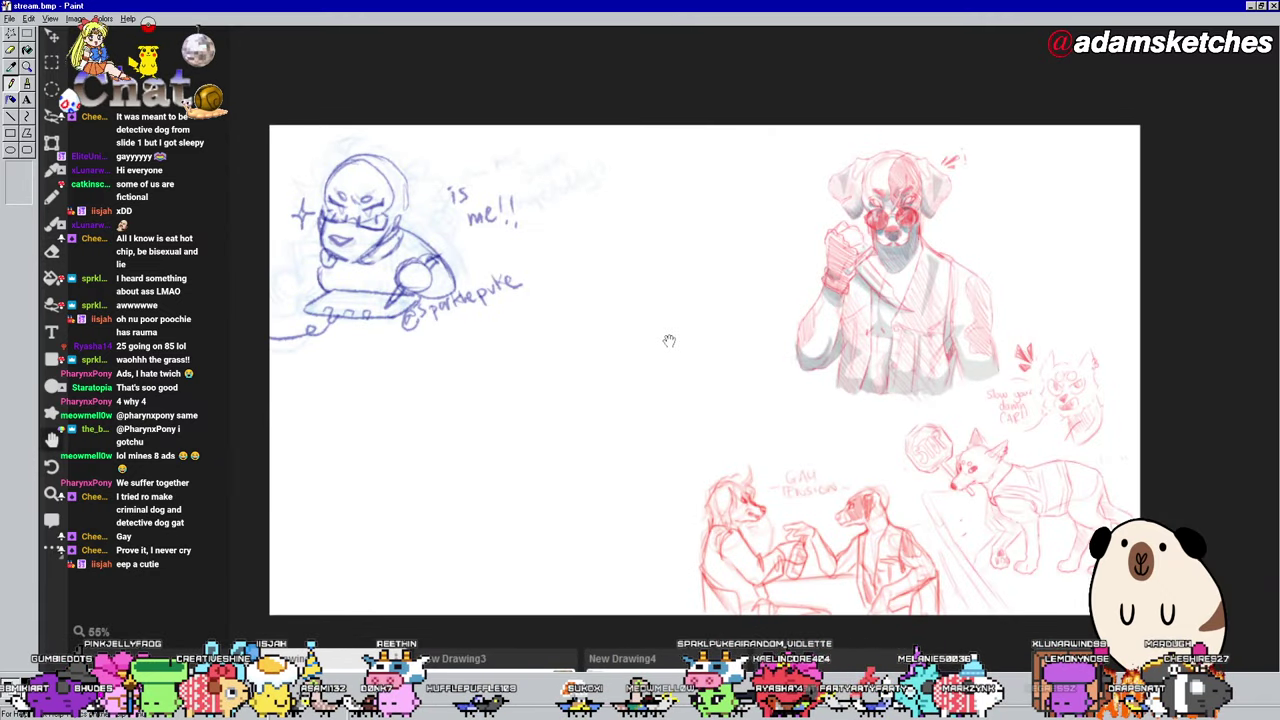
mouse_move(669, 341)
mouse_down()
mouse_move(517, 251)
mouse_move(676, 329)
mouse_up()
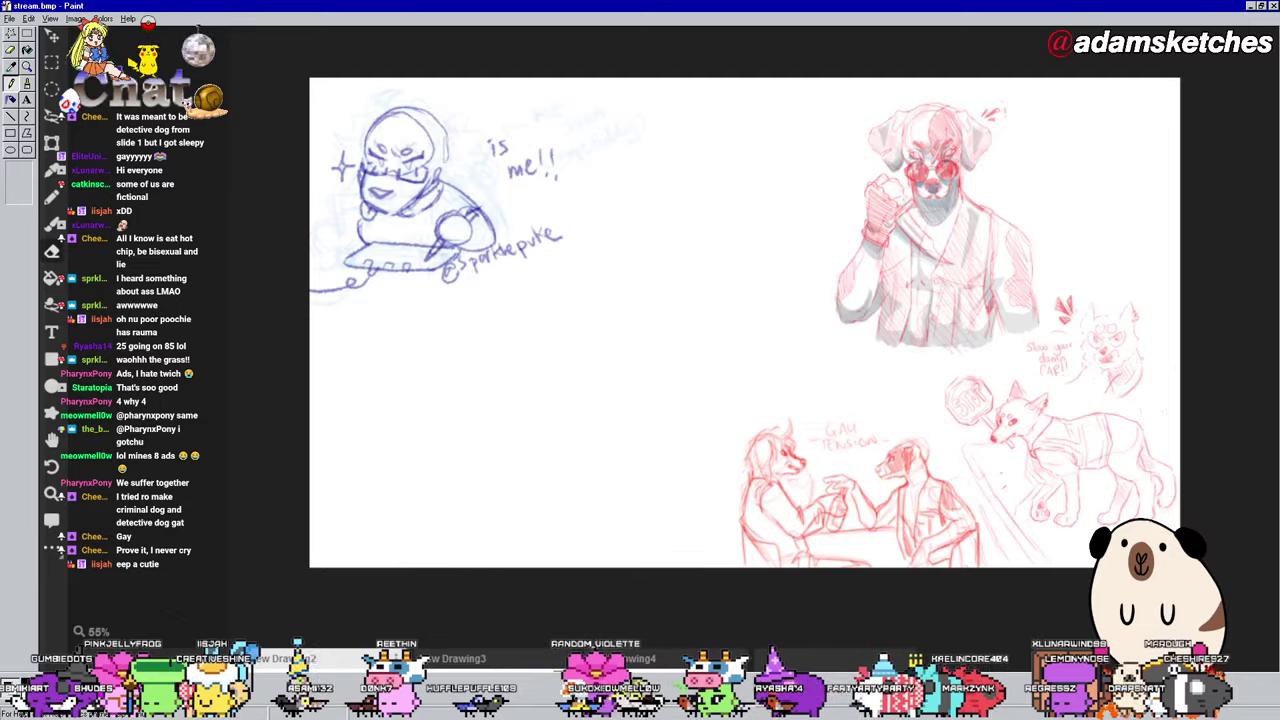
key(ctrl+Tab)
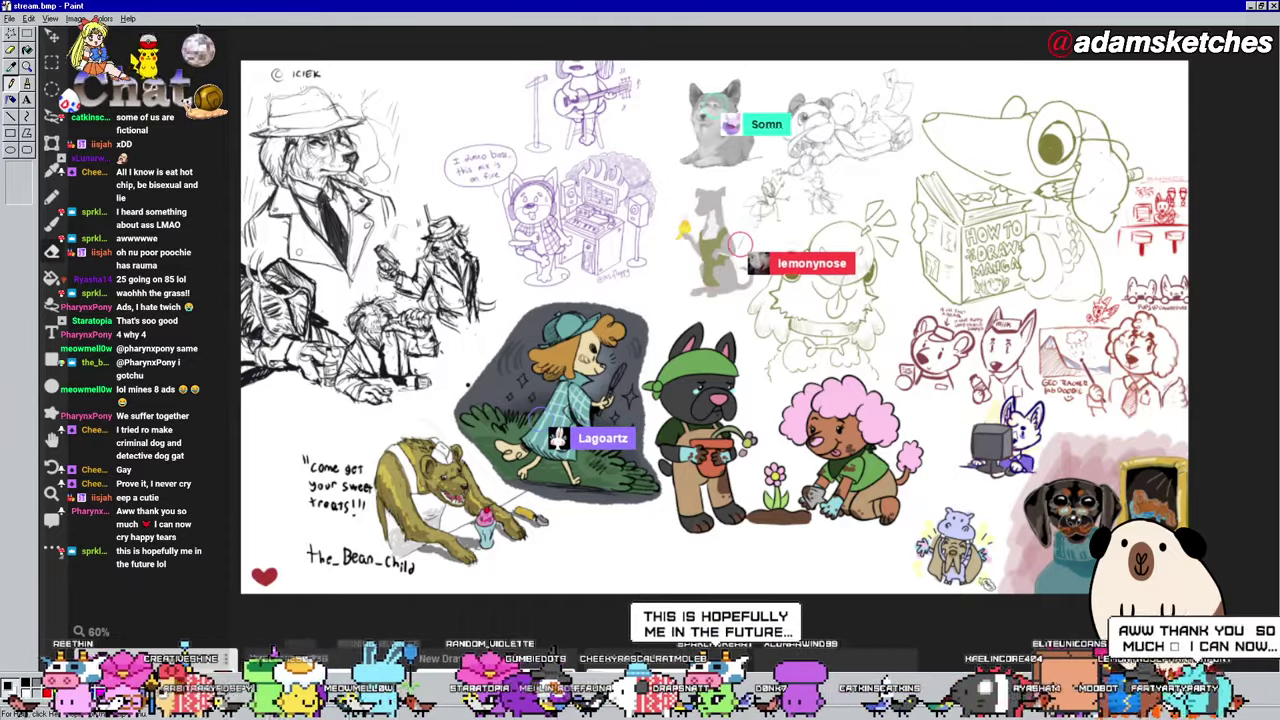
Step: Examine the plaid-coated detective dog painting and the signed purple sketch of the dog at the burning mixing desk
scroll(502, 321, up, 1)
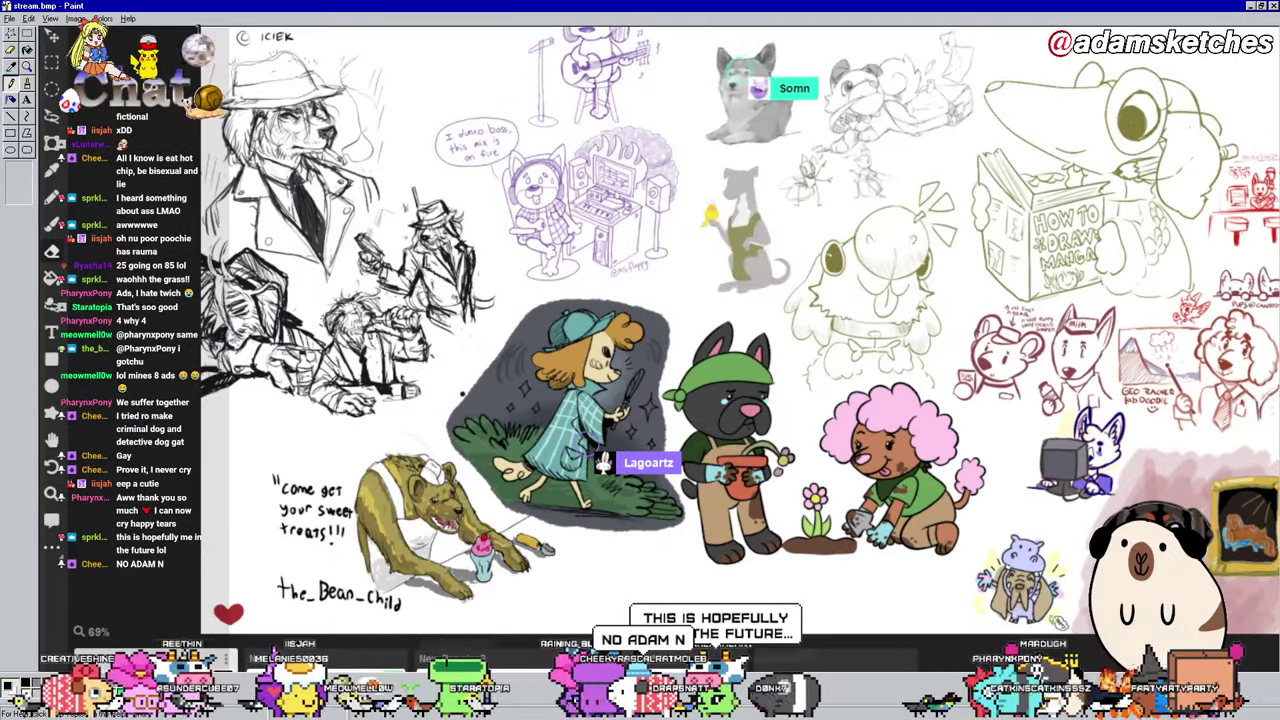
scroll(462, 393, up, 3)
scroll(790, 580, up, 2)
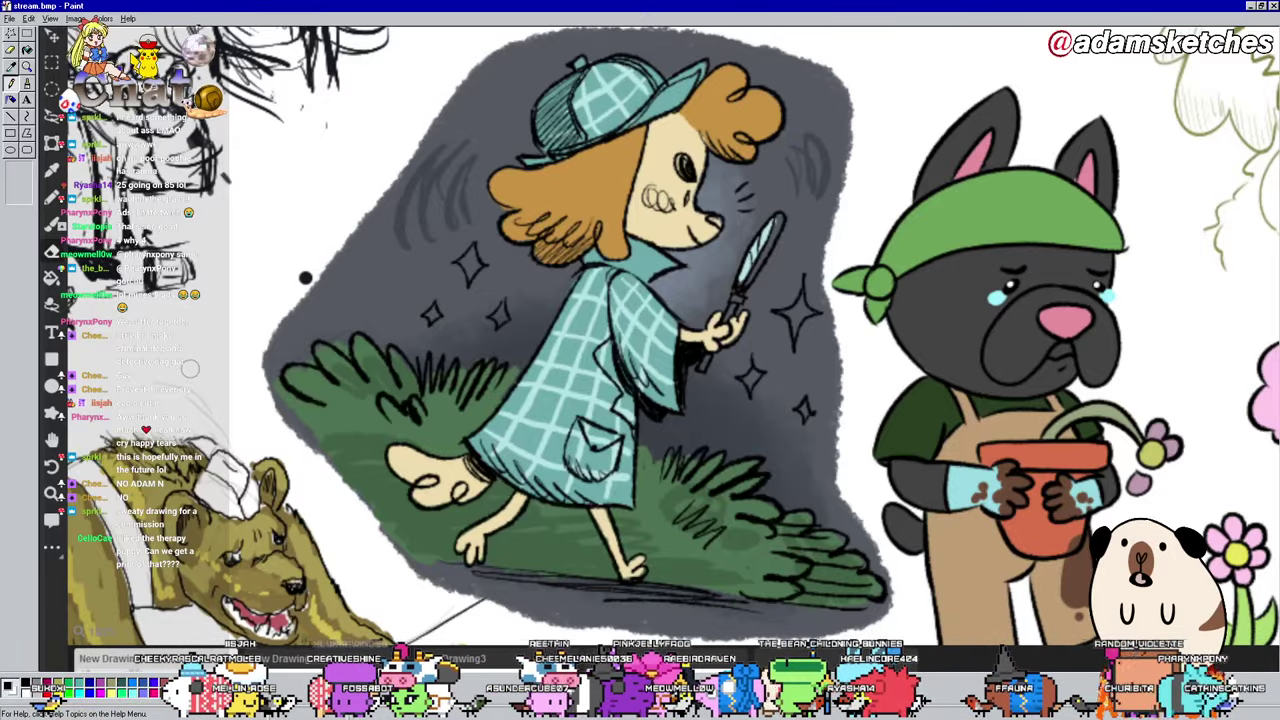
scroll(296, 321, down, 3)
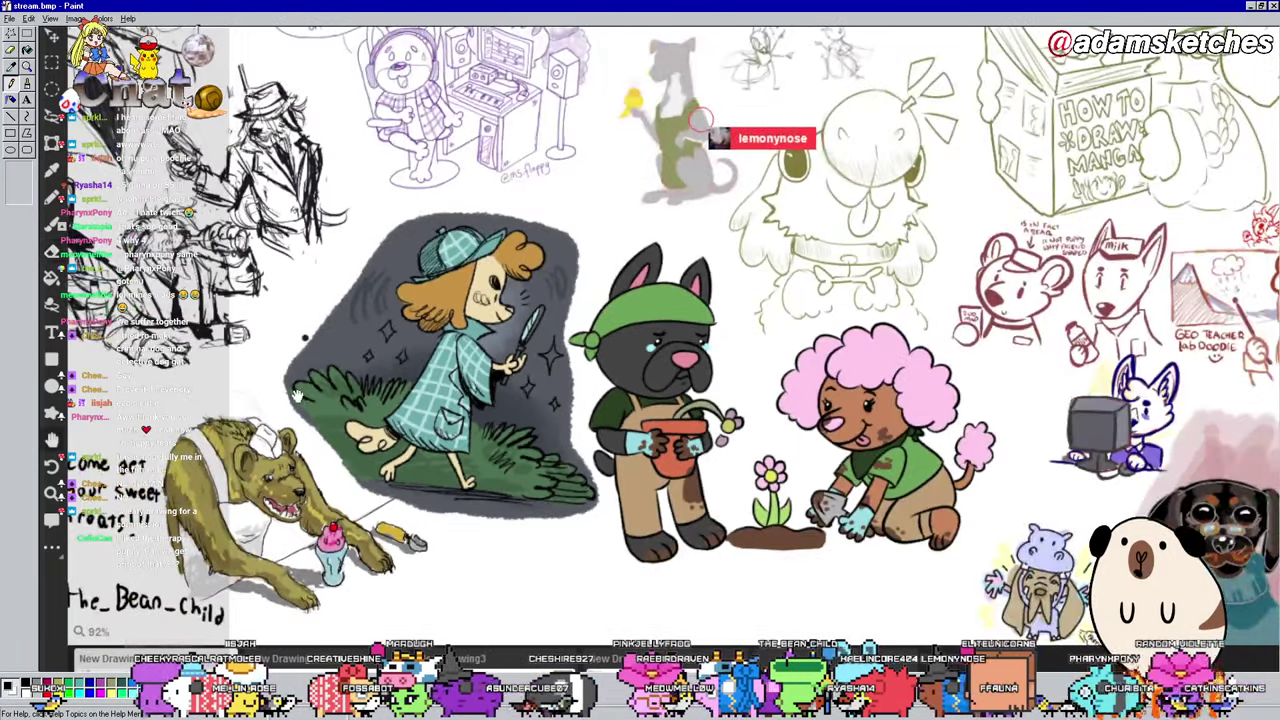
scroll(608, 178, up, 5)
scroll(608, 178, up, 4)
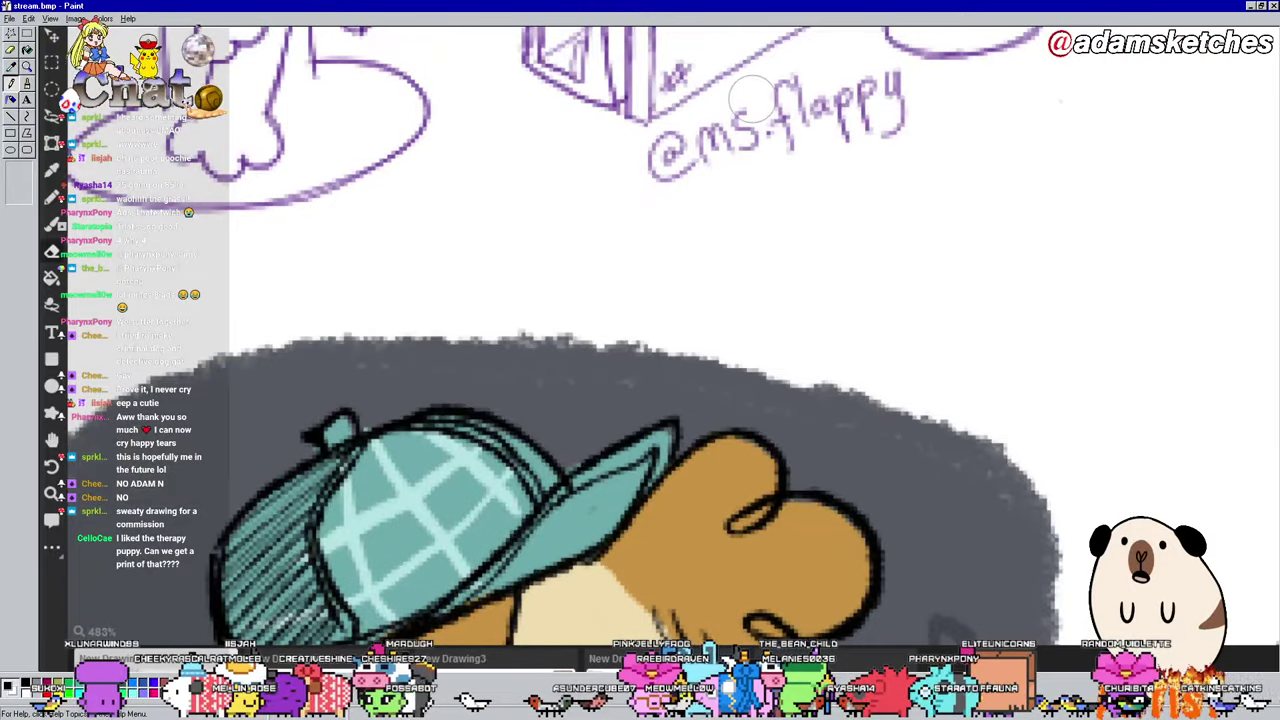
scroll(735, 155, up, 3)
scroll(690, 250, right, 2)
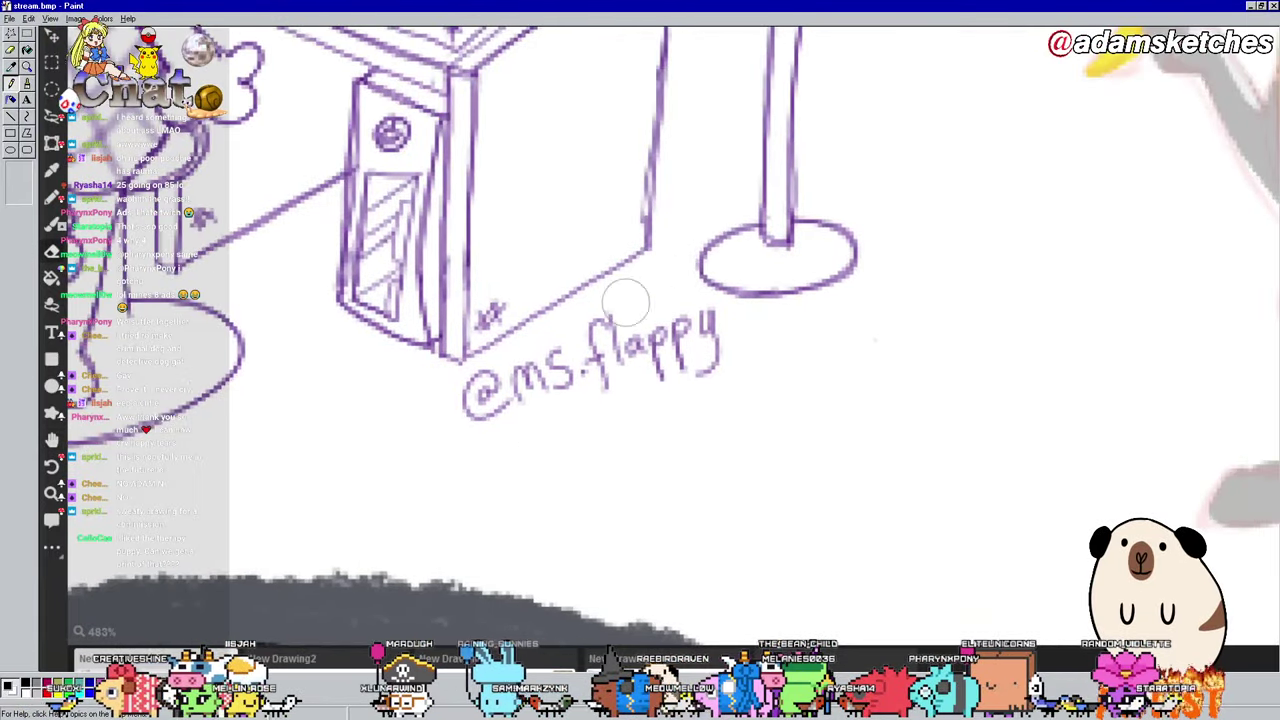
scroll(437, 498, down, 10)
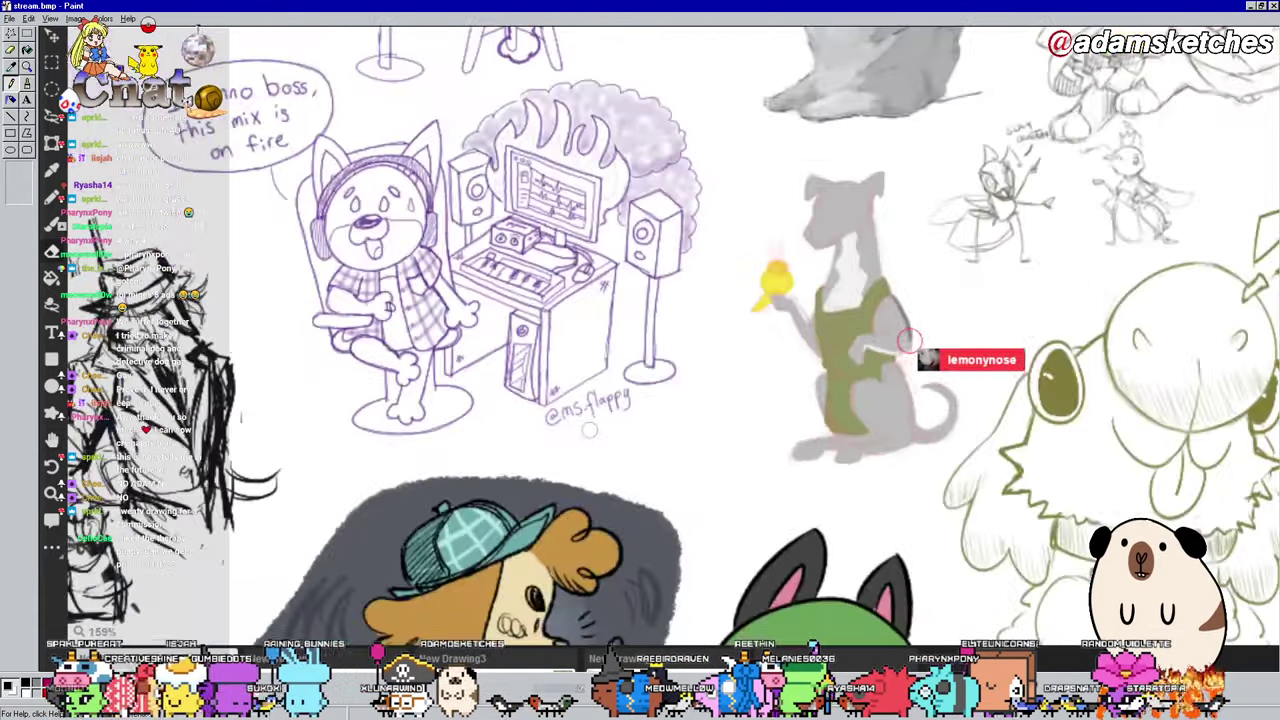
Step: Compare the two gardening dogs with the detective dog painting, inspecting its background, grass and signature
scroll(628, 425, up, 1)
mouse_move(628, 424)
mouse_down()
mouse_move(870, 200)
mouse_move(807, 468)
mouse_move(437, 449)
mouse_move(346, 289)
mouse_move(274, 66)
mouse_up()
scroll(548, 260, up, 3)
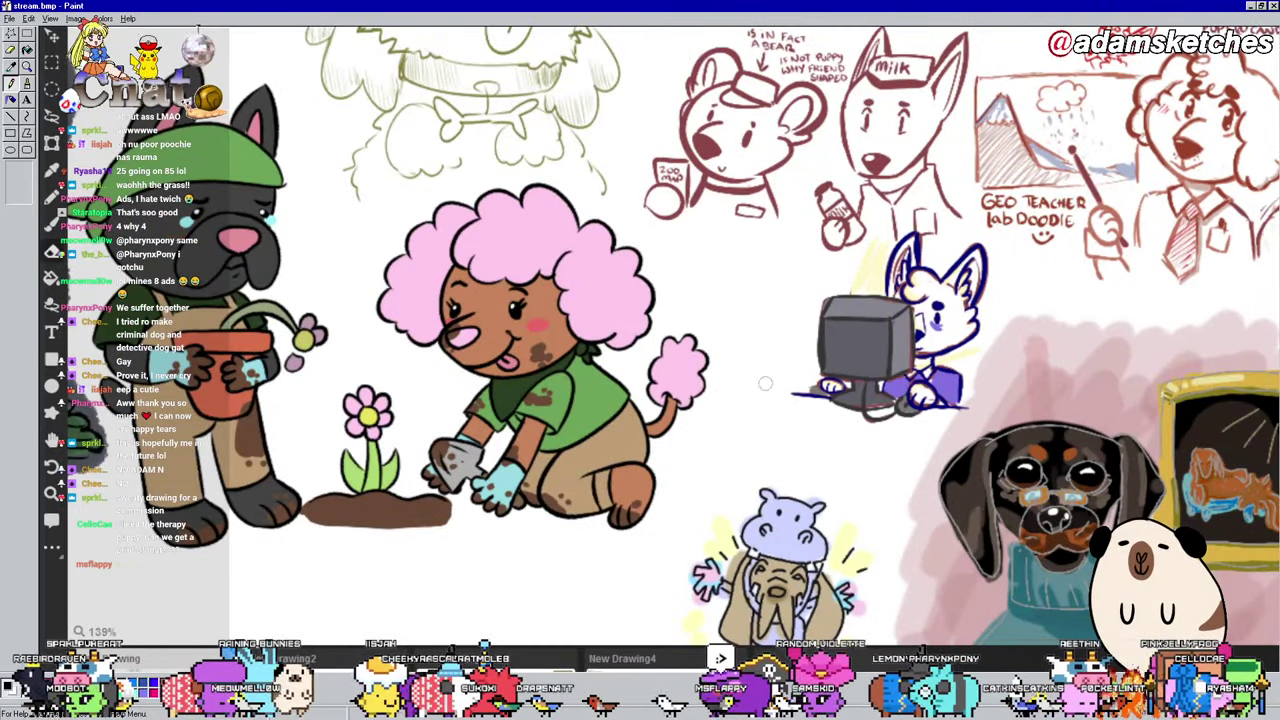
scroll(765, 383, left, 5)
scroll(763, 380, up, 2)
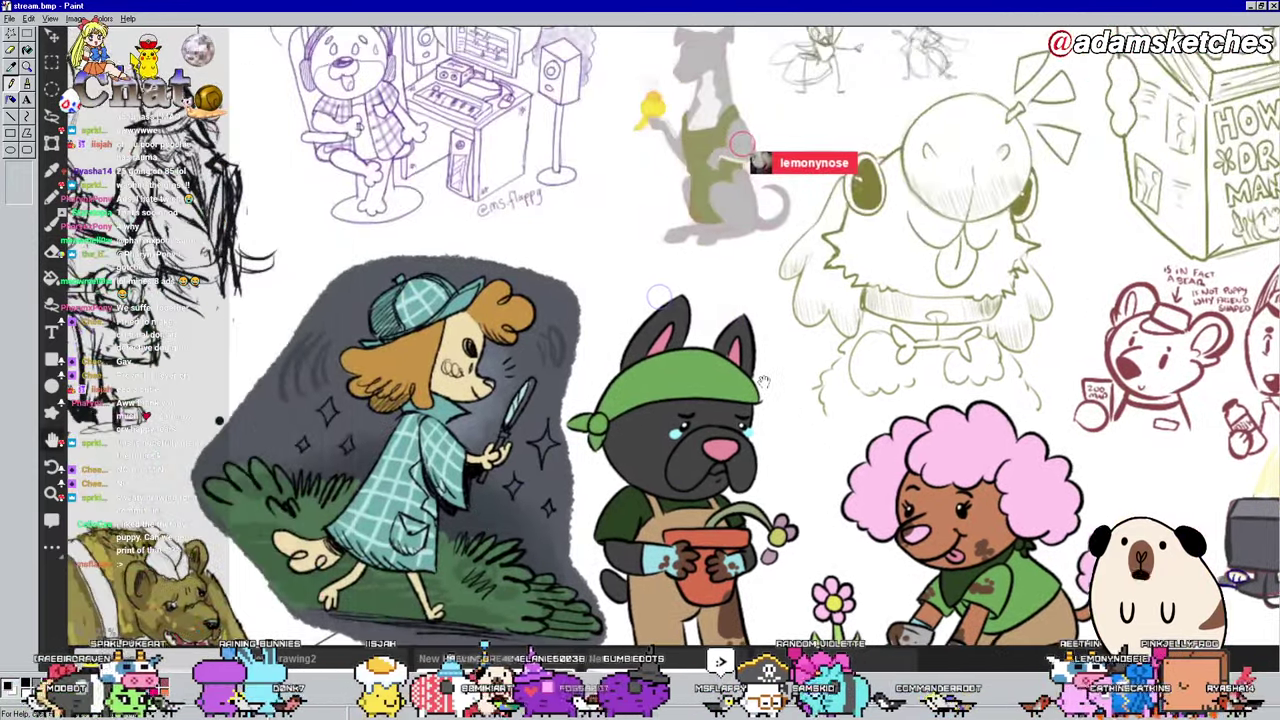
scroll(707, 321, up, 1)
scroll(707, 321, left, 1)
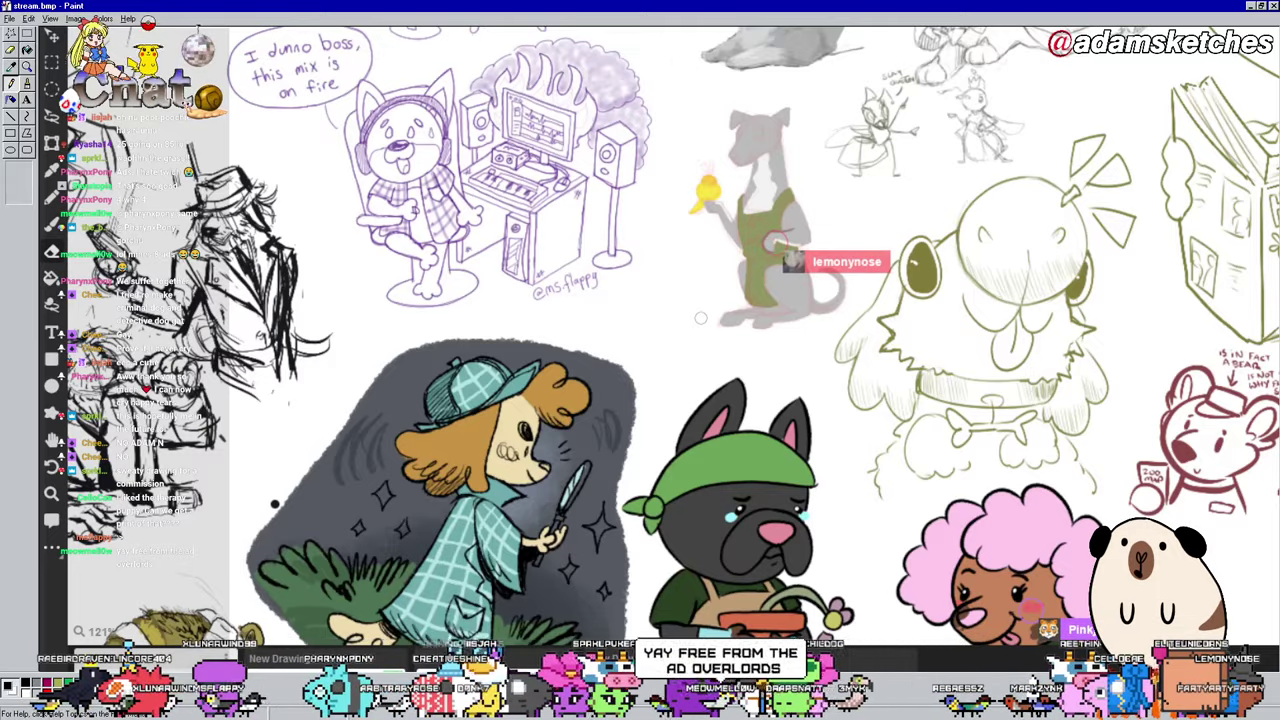
scroll(728, 146, up, 4)
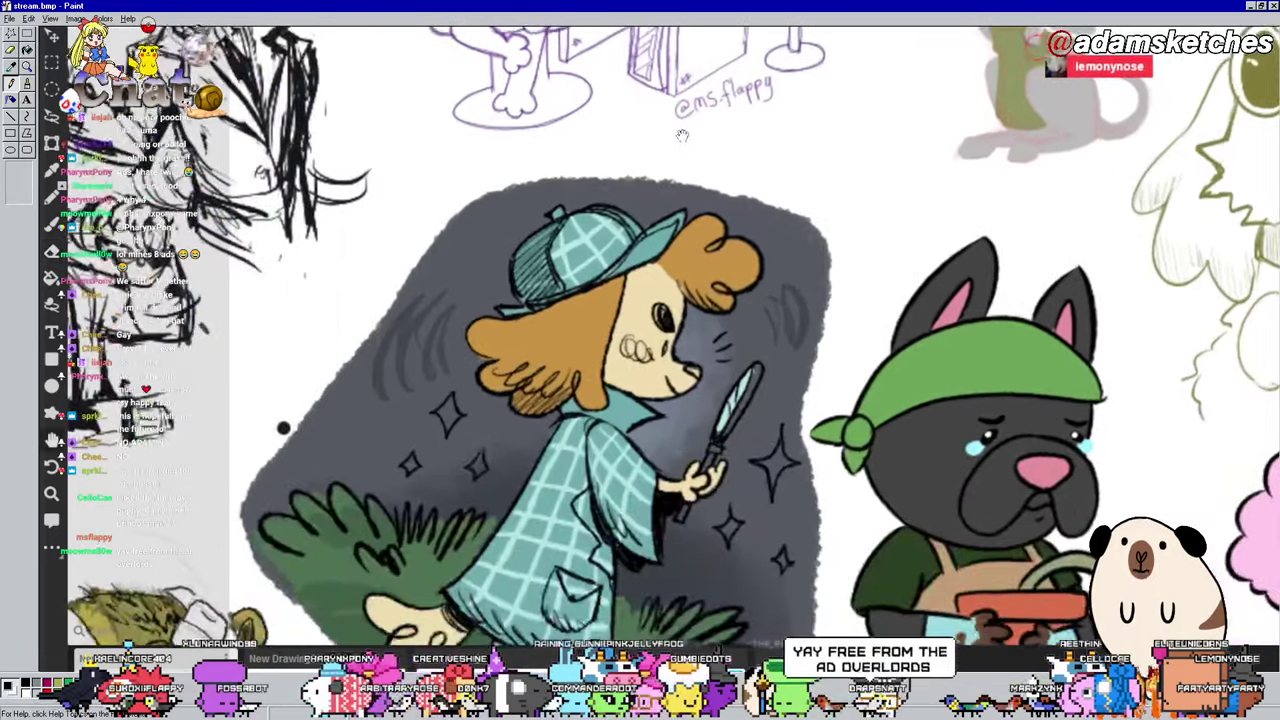
scroll(728, 146, down, 3)
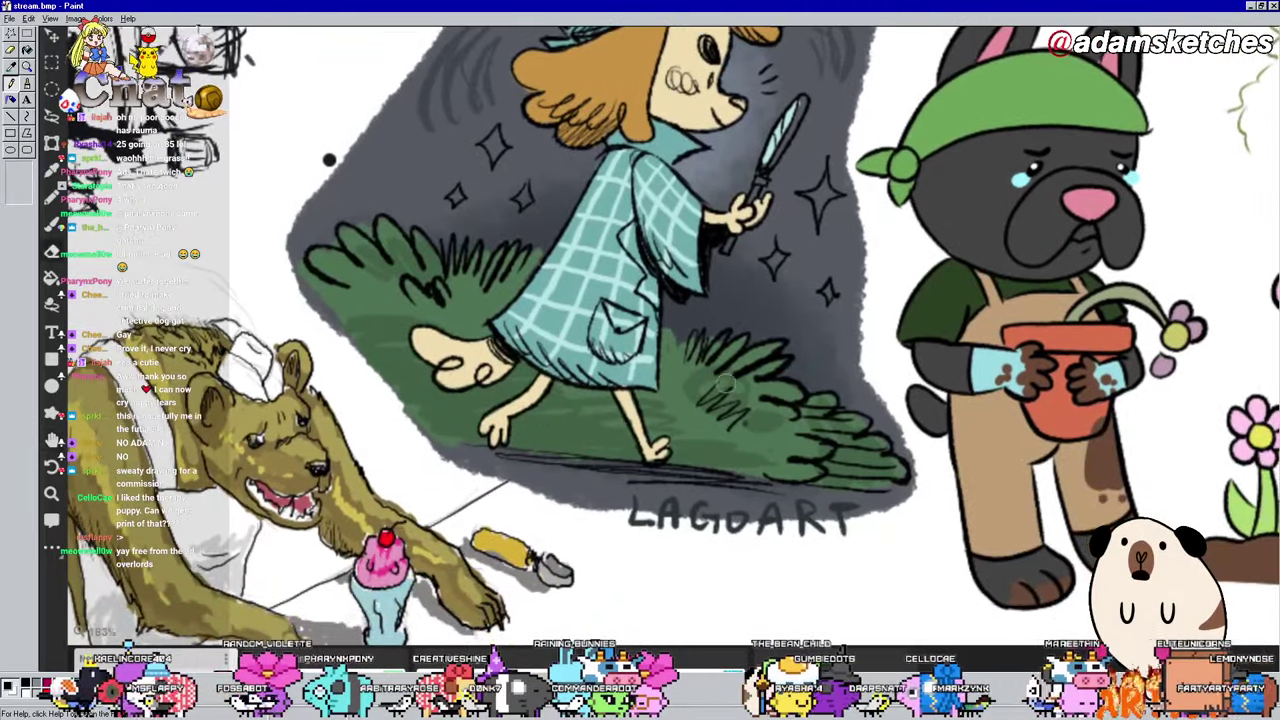
scroll(695, 532, down, 2)
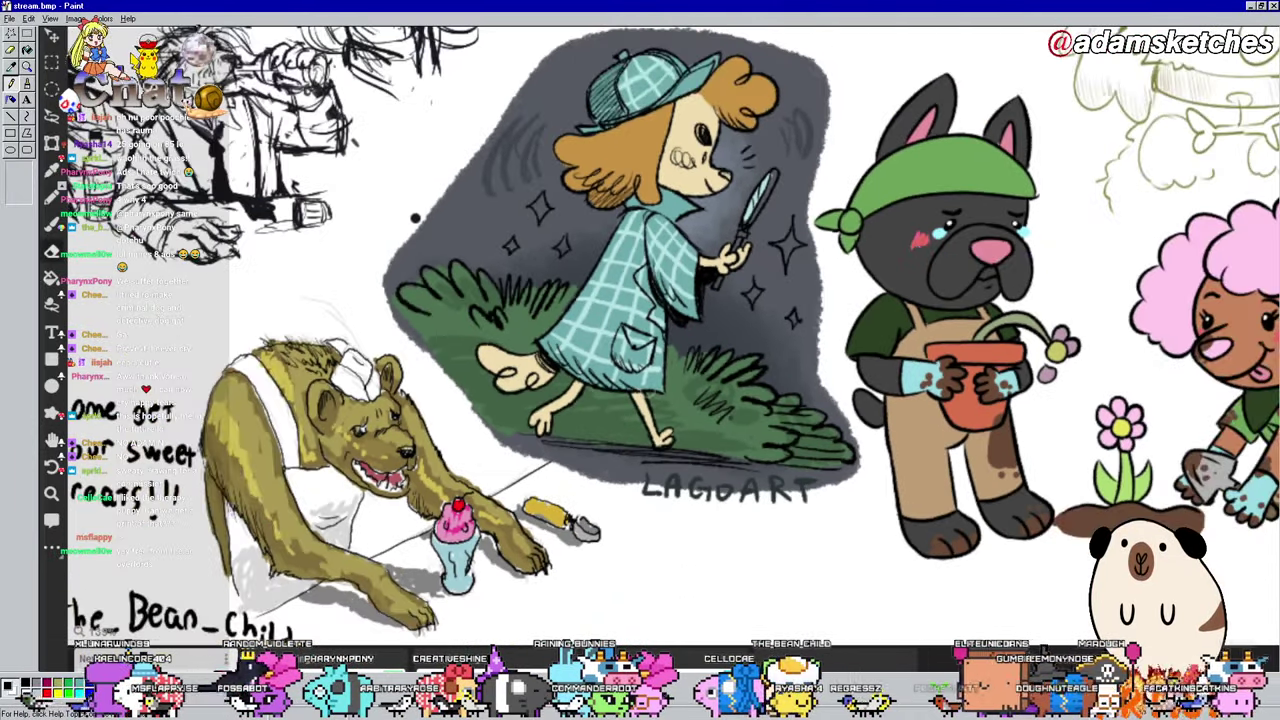
scroll(649, 325, down, 2)
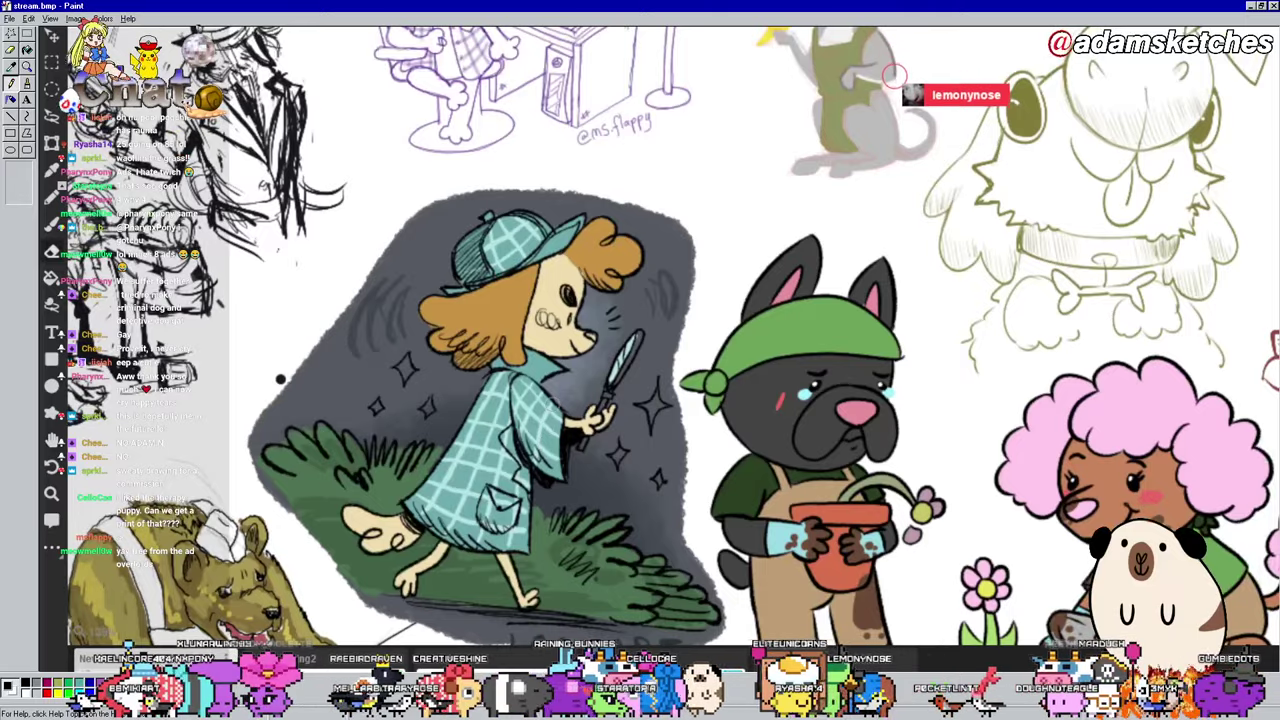
scroll(893, 72, down, 2)
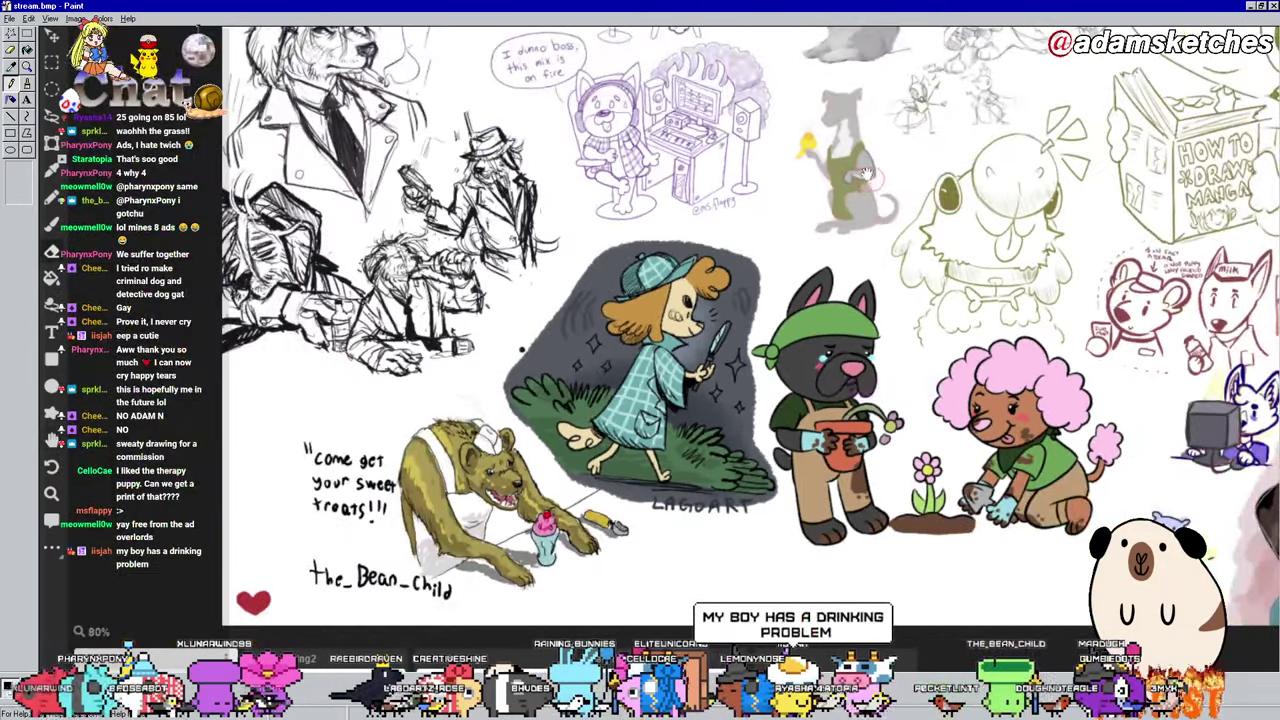
Step: Inspect the black ink sketches of the trench-coated dog drinking and slumped beside a bottle up close
scroll(784, 236, up, 2)
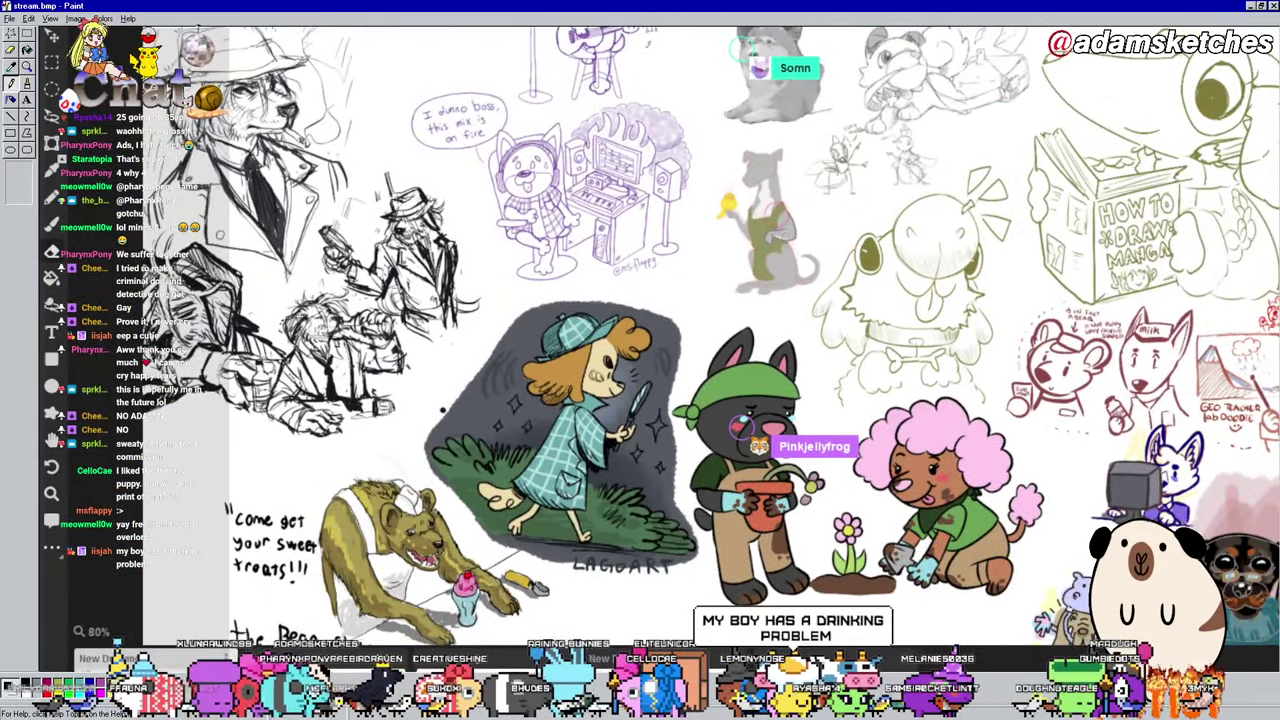
scroll(443, 410, up, 3)
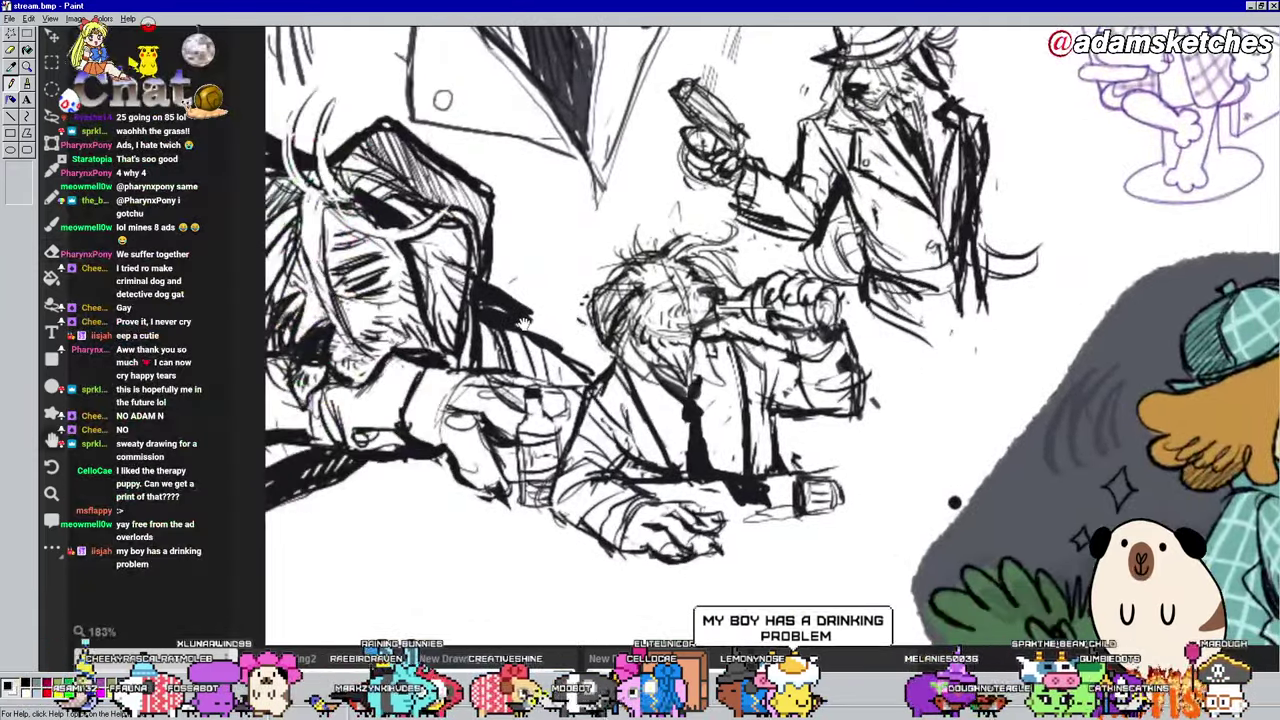
drag(522, 323, 485, 585)
drag(598, 387, 538, 197)
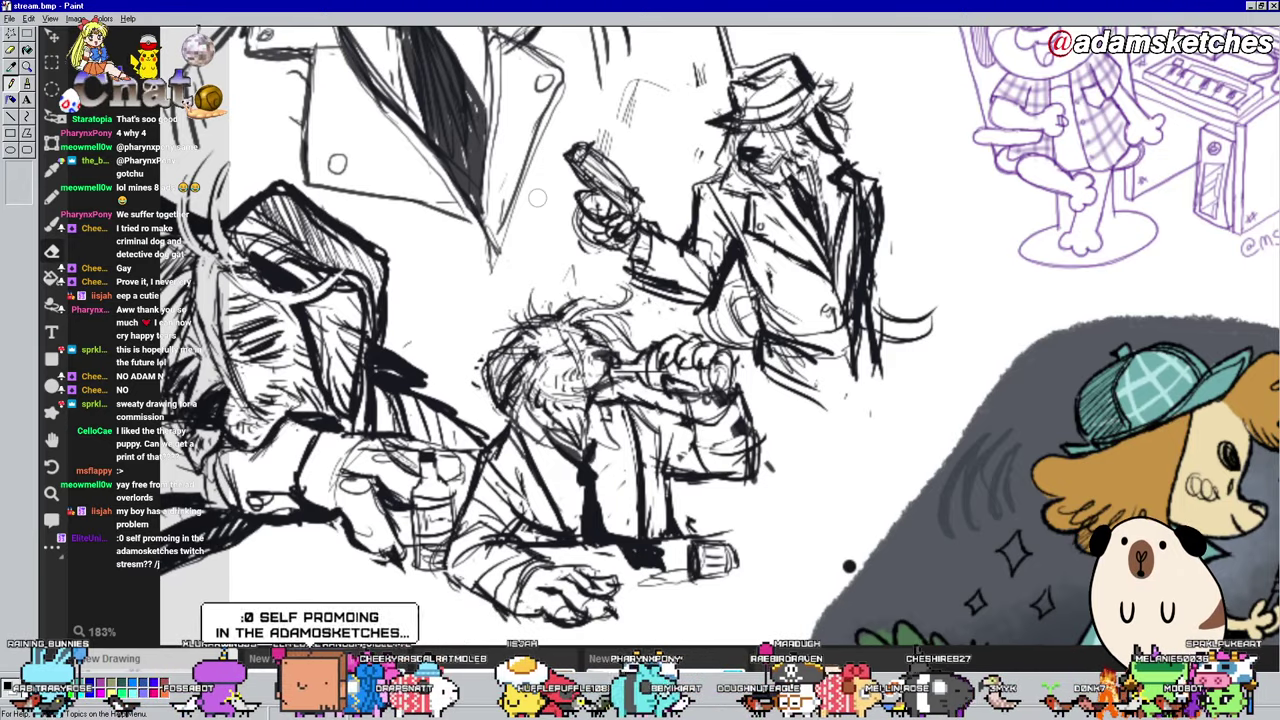
scroll(534, 209, up, 3)
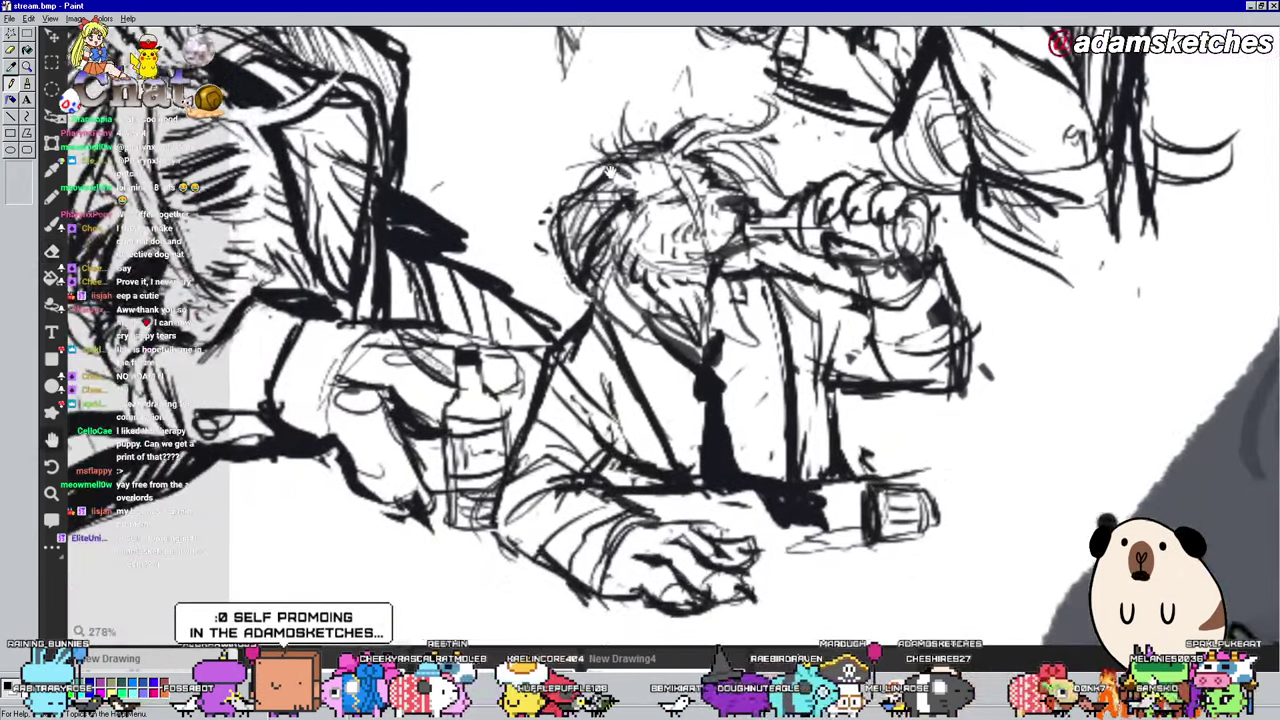
drag(534, 209, 603, 170)
scroll(884, 265, up, 2)
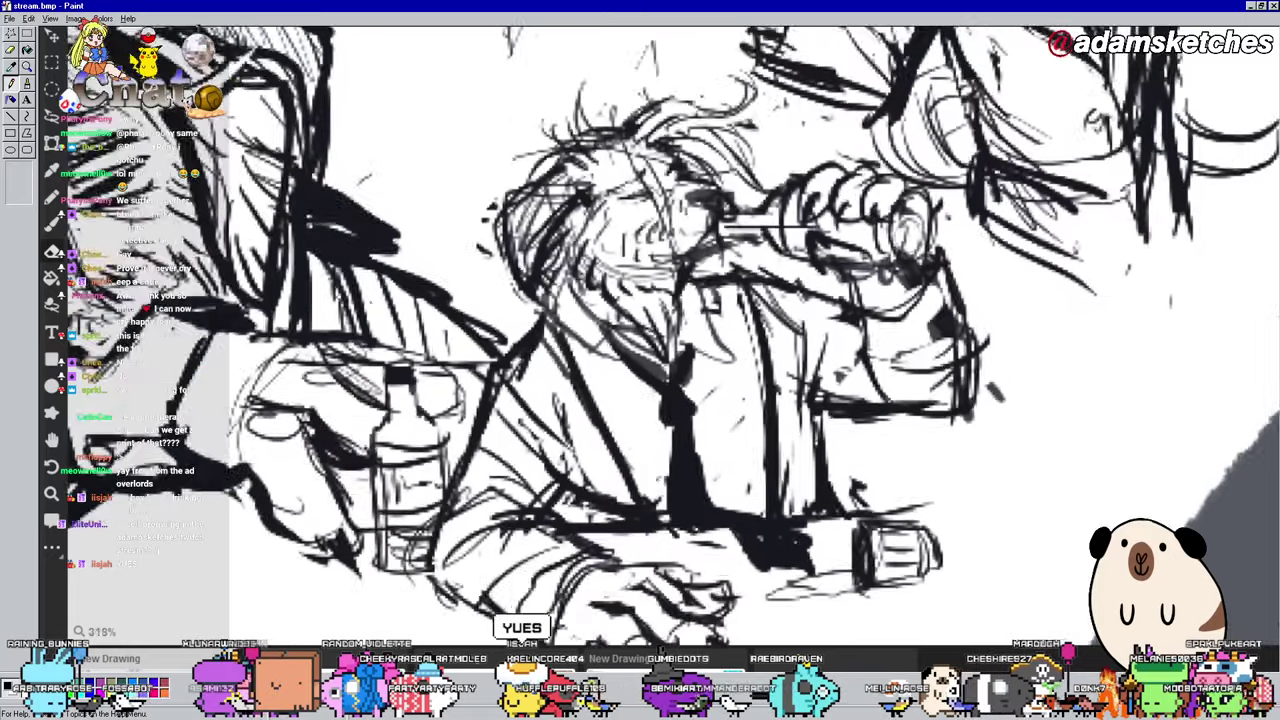
scroll(760, 288, down, 1)
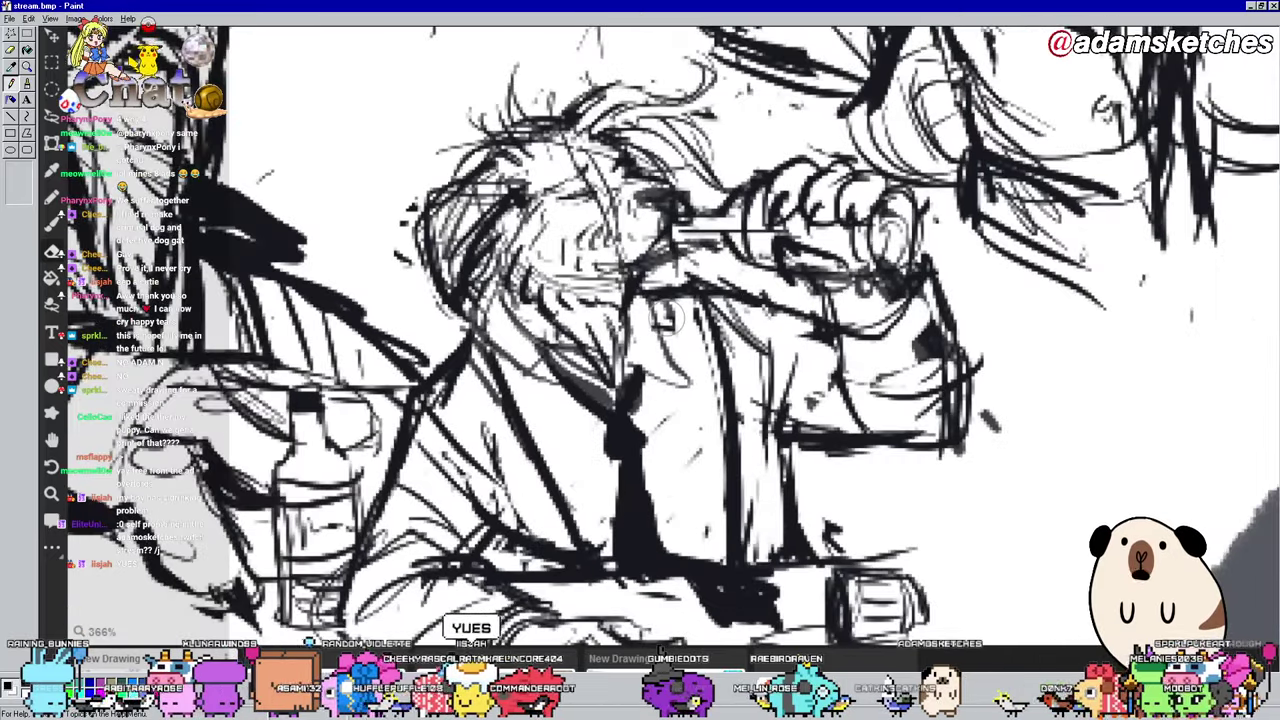
scroll(668, 317, down, 2)
scroll(745, 277, up, 1)
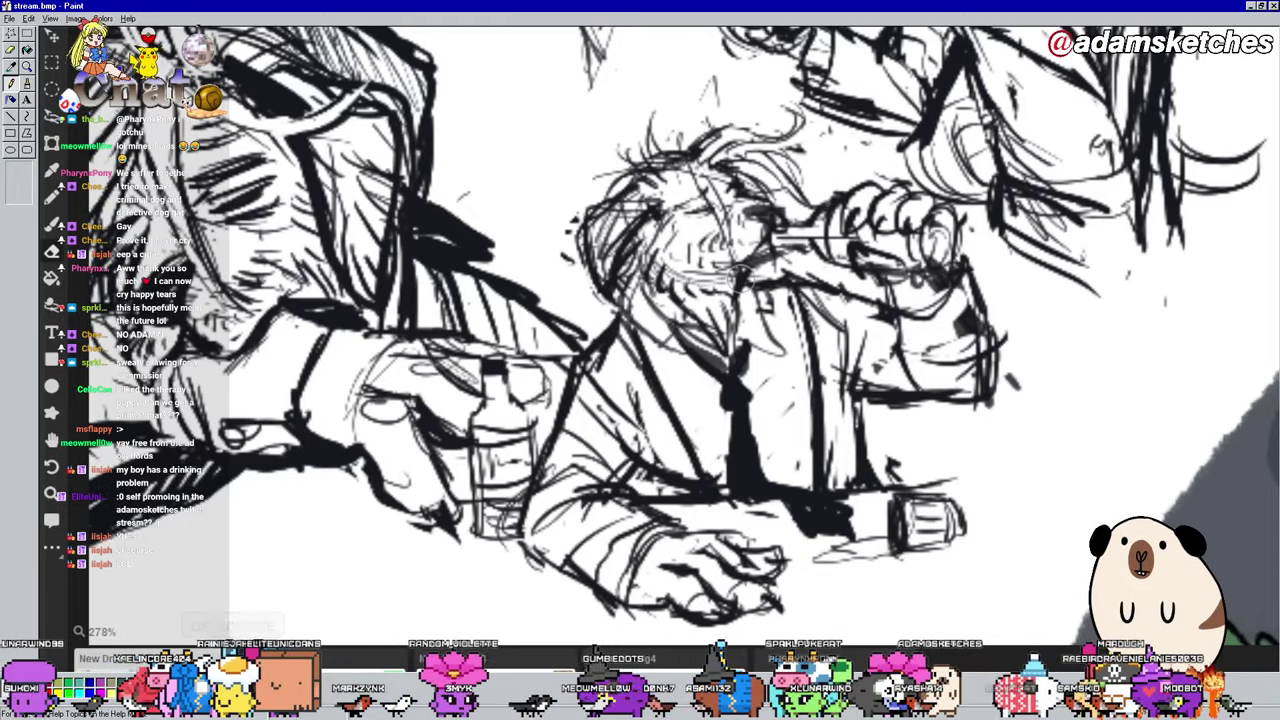
scroll(700, 250, down, 2)
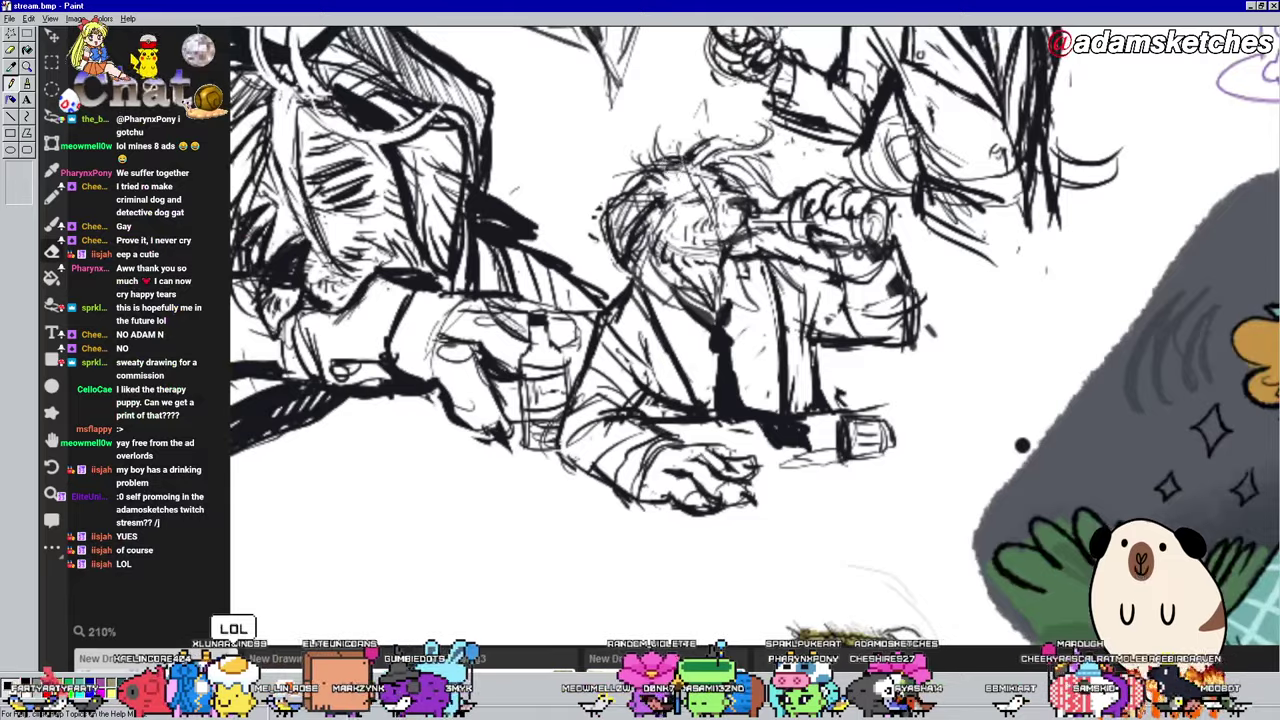
scroll(700, 250, up, 3)
scroll(640, 330, down, 1)
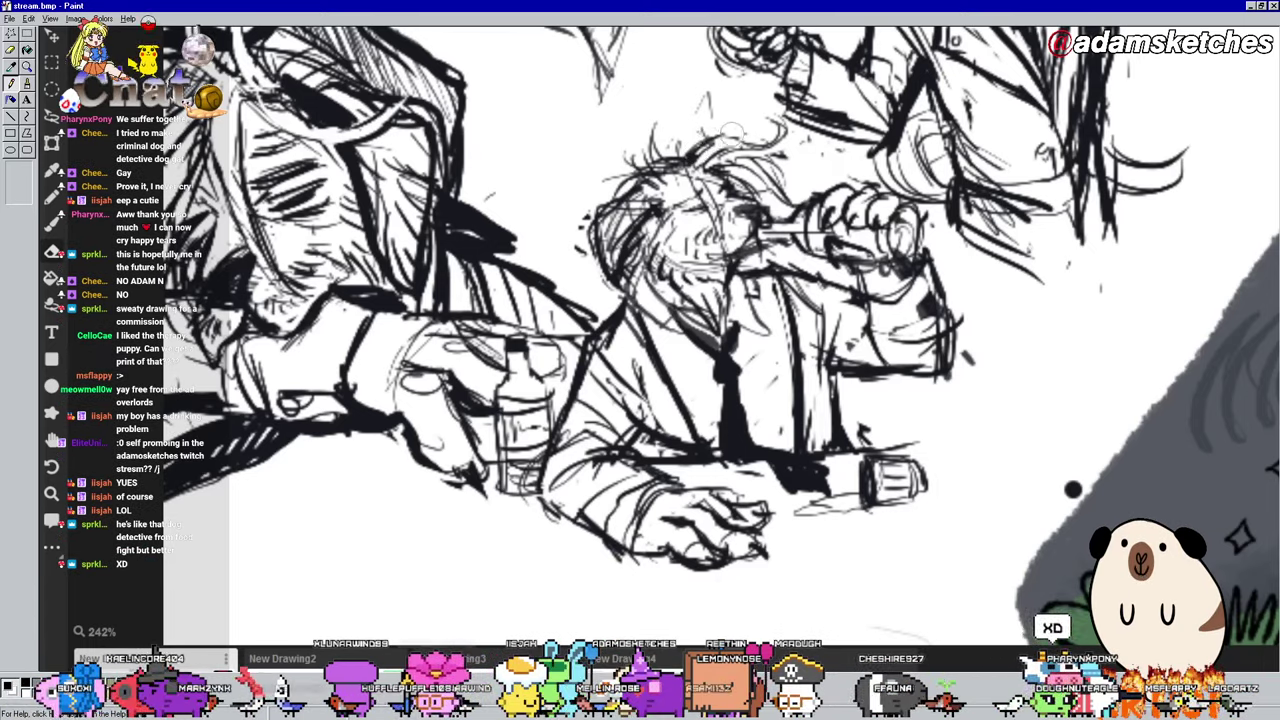
Step: Review the full group of black ink detective sketches together with the neighbouring drawings on the canvas
scroll(1072, 489, down, 2)
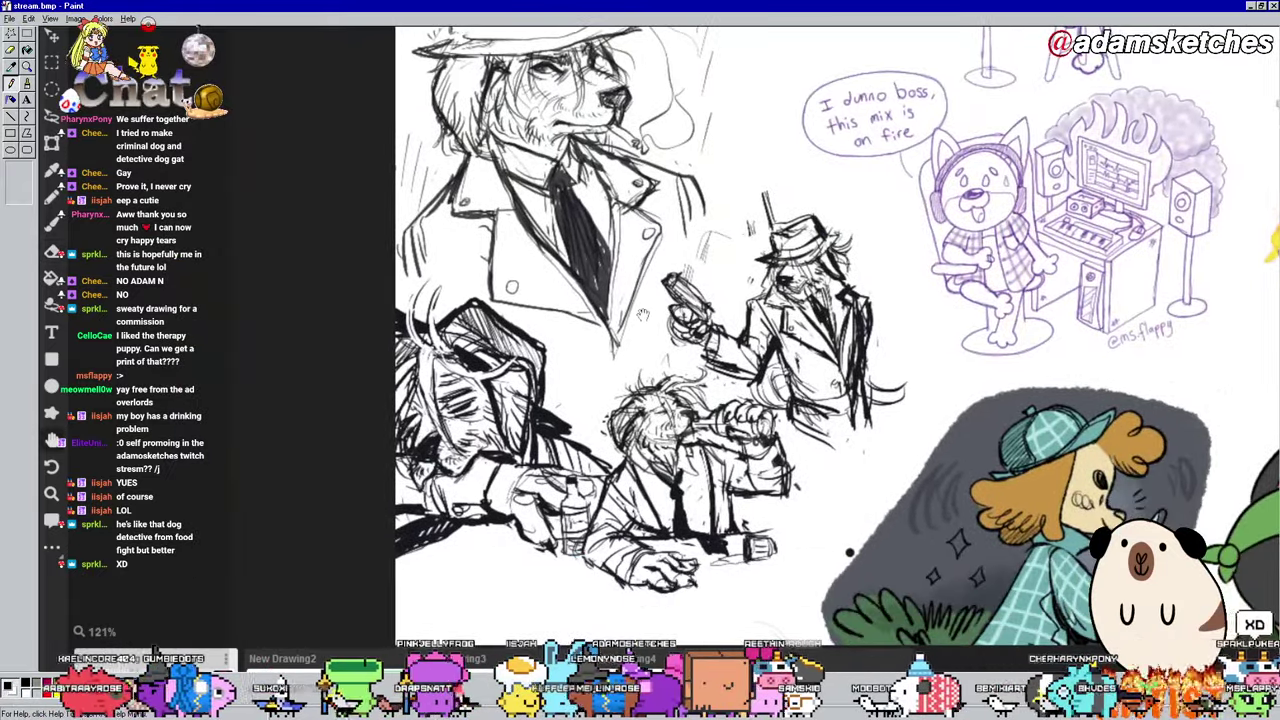
scroll(649, 307, down, 1)
scroll(766, 208, up, 1)
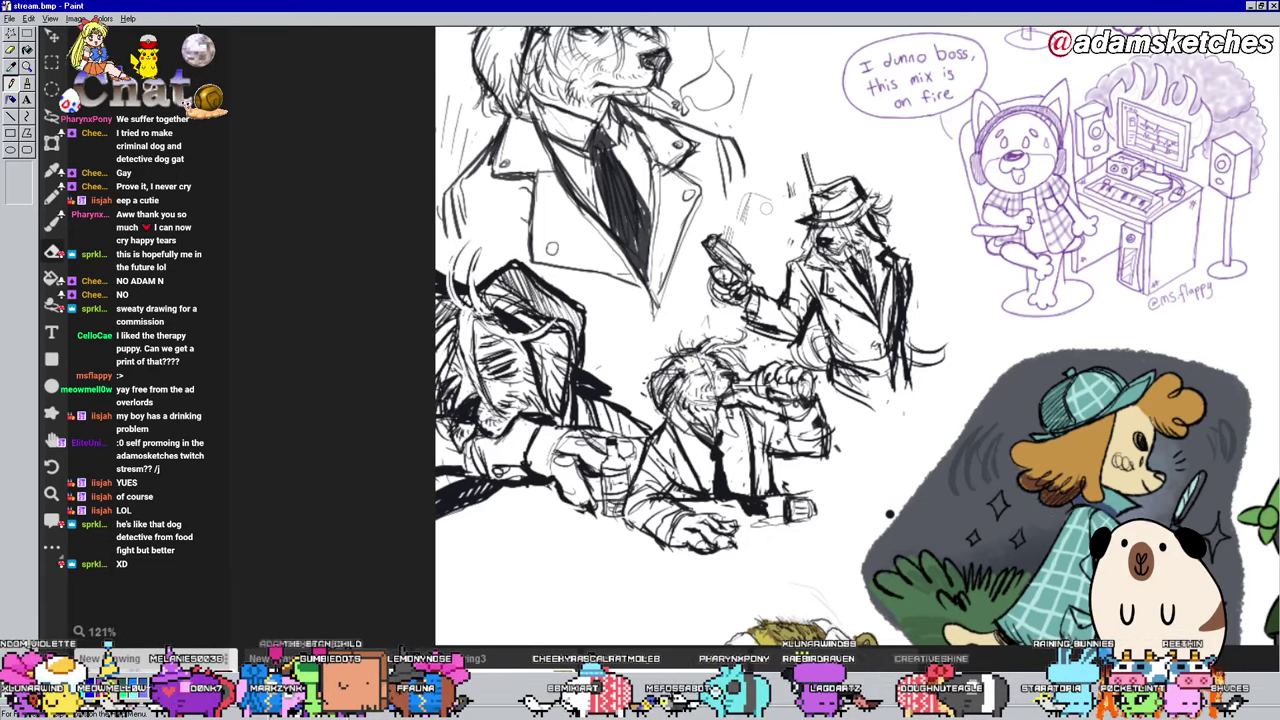
scroll(893, 216, down, 2)
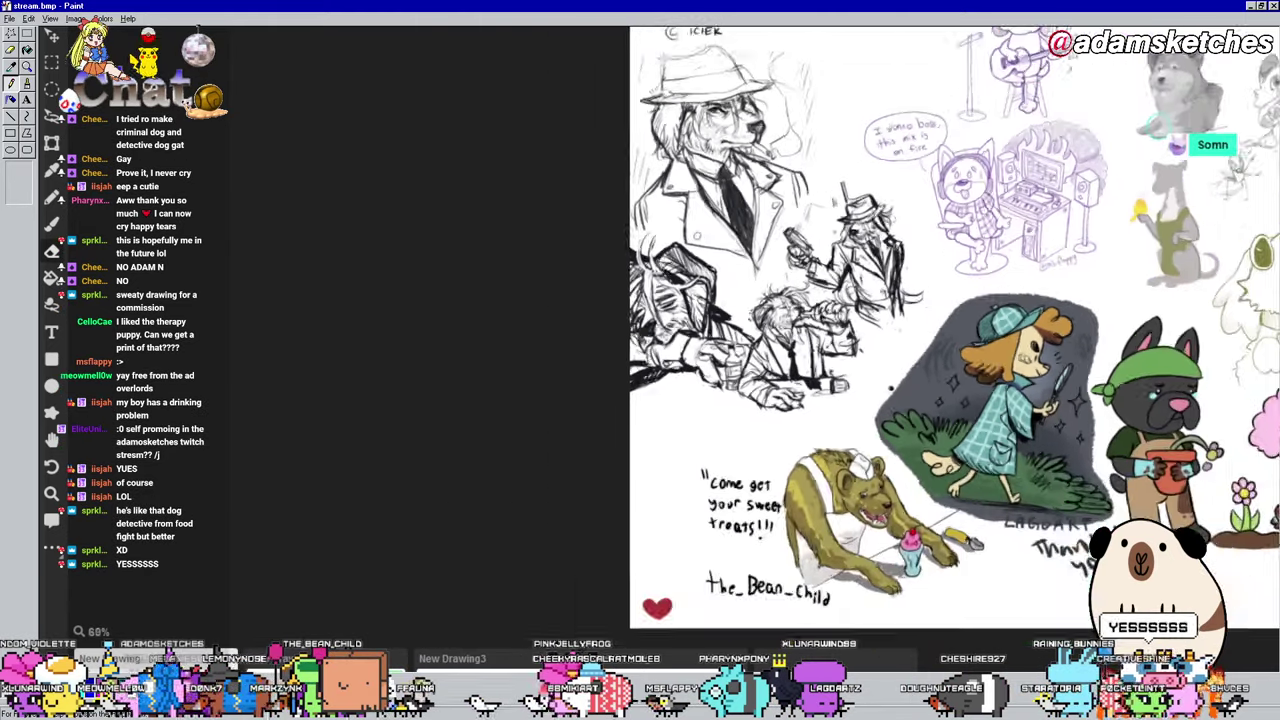
scroll(794, 316, up, 1)
scroll(794, 316, up, 1)
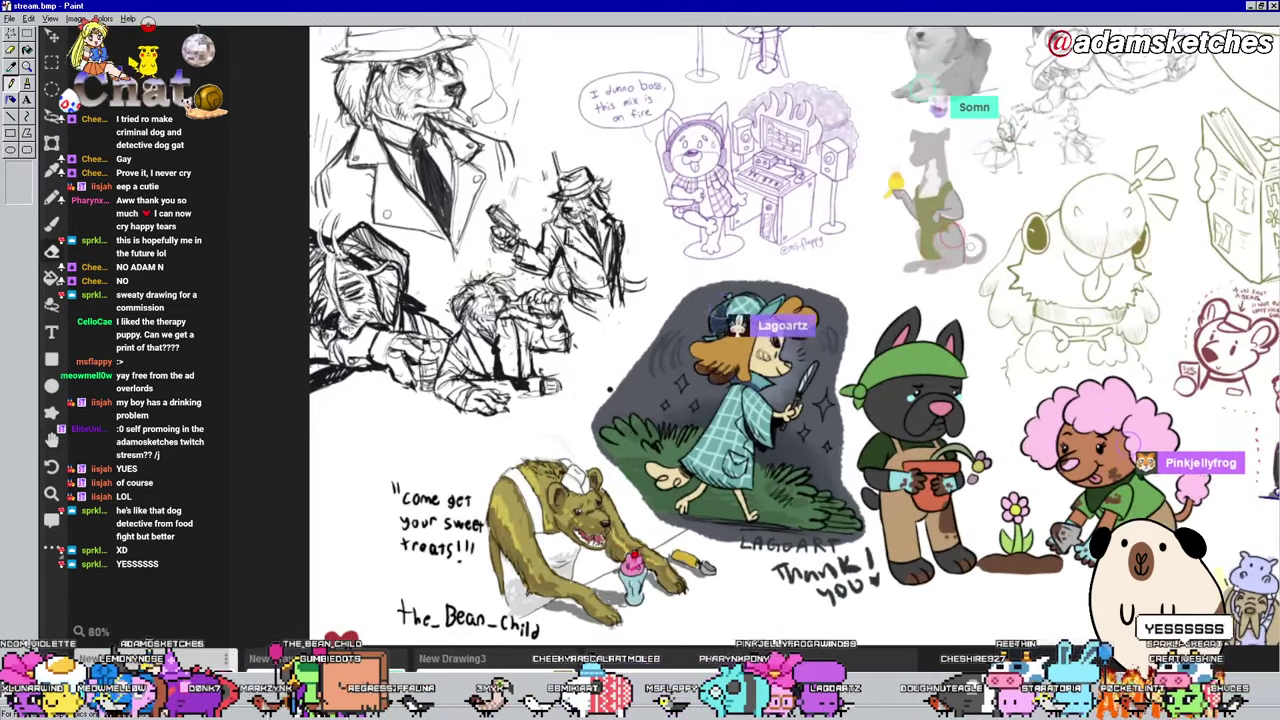
scroll(794, 316, down, 1)
scroll(794, 316, up, 1)
Step: Lasso the olive sketch of the long-snouted dog reading the "How to Draw Manga" book and prepare it for transforming
scroll(794, 316, right, 5)
scroll(794, 316, up, 2)
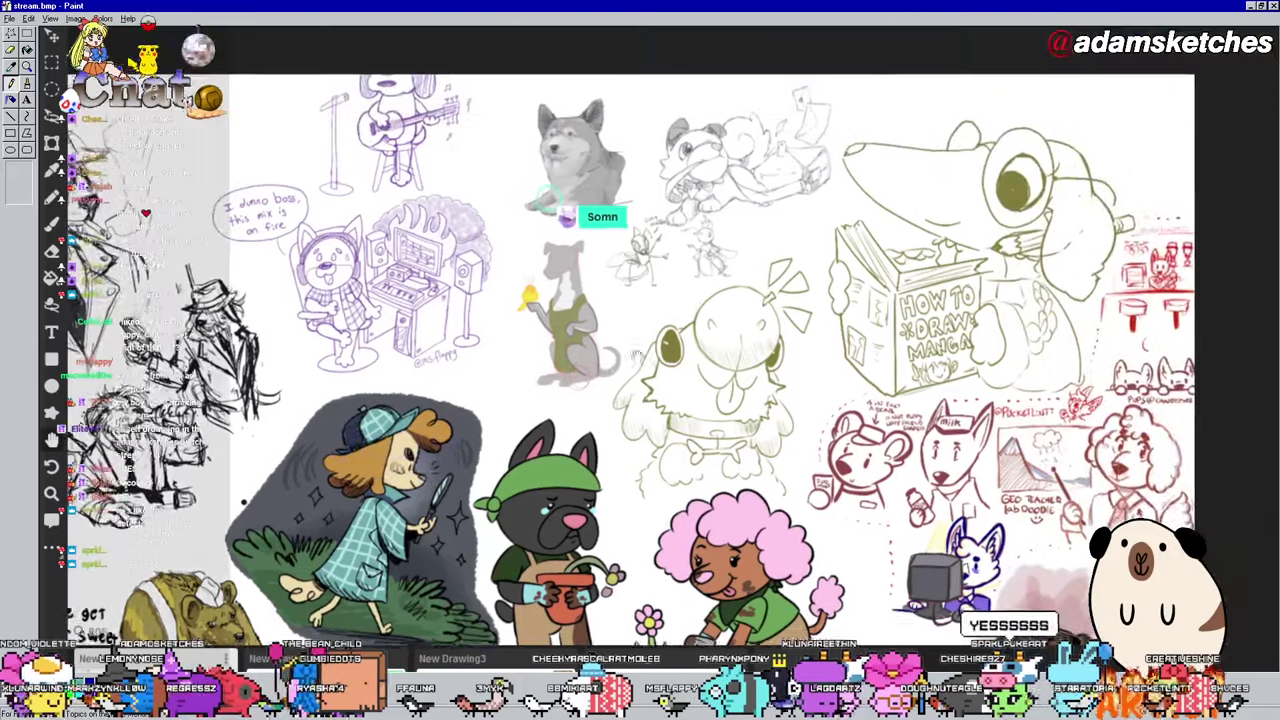
scroll(672, 316, up, 2)
scroll(672, 316, right, 3)
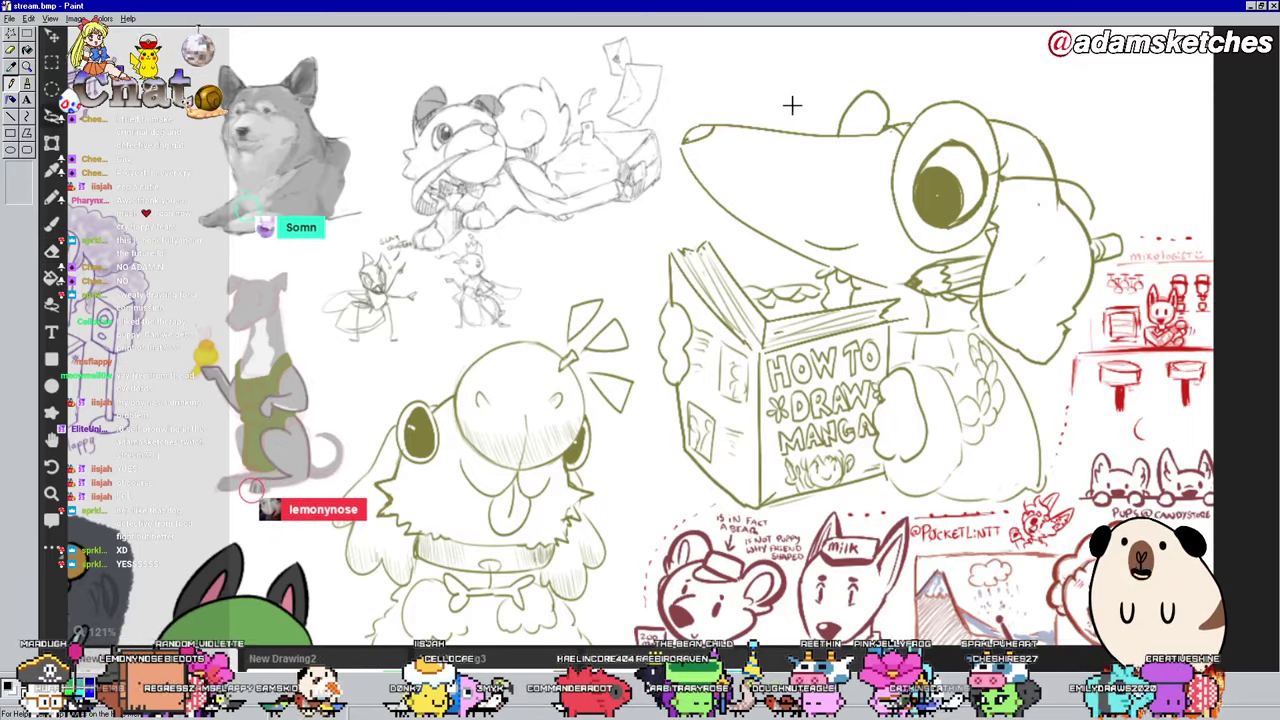
mouse_move(791, 104)
mouse_down()
mouse_move(676, 117)
mouse_move(662, 291)
mouse_up()
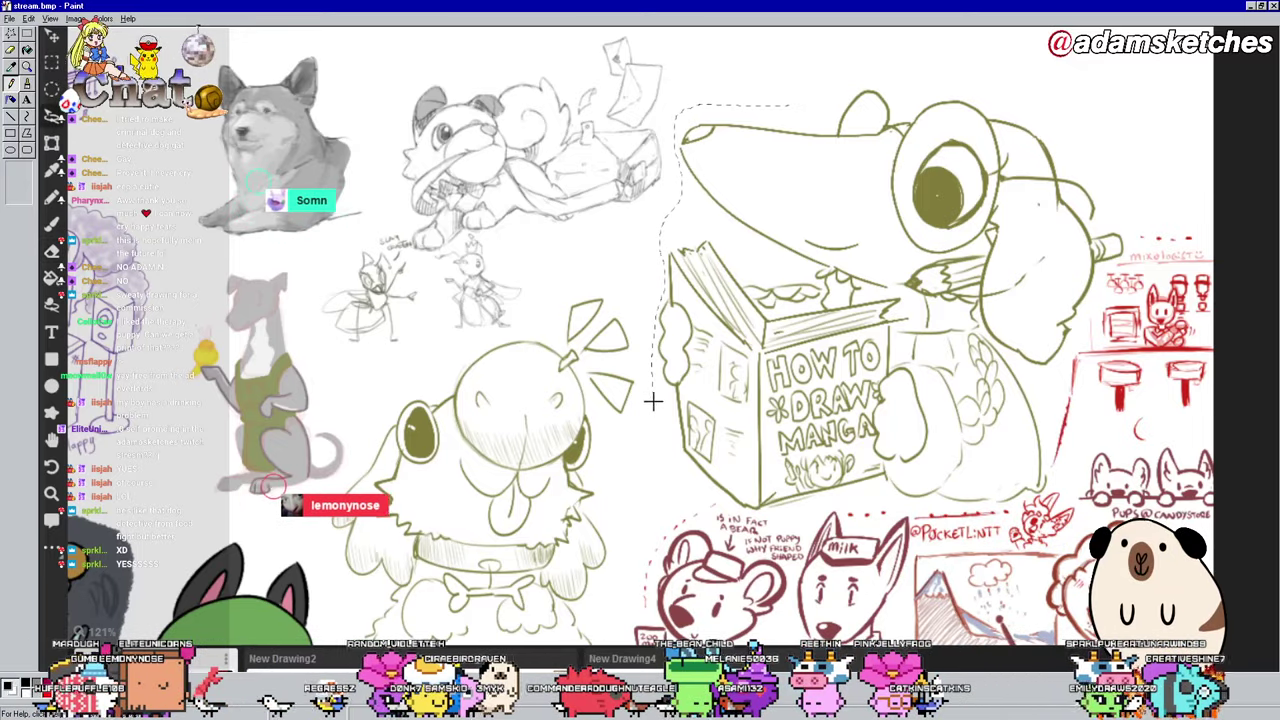
mouse_move(652, 401)
mouse_down()
mouse_move(662, 468)
mouse_move(735, 500)
mouse_move(1002, 508)
mouse_move(1045, 472)
mouse_move(1046, 433)
mouse_up()
mouse_move(1107, 315)
mouse_down()
mouse_move(1135, 241)
mouse_move(1097, 160)
mouse_move(1037, 104)
mouse_move(959, 77)
mouse_move(874, 70)
mouse_move(790, 98)
mouse_up()
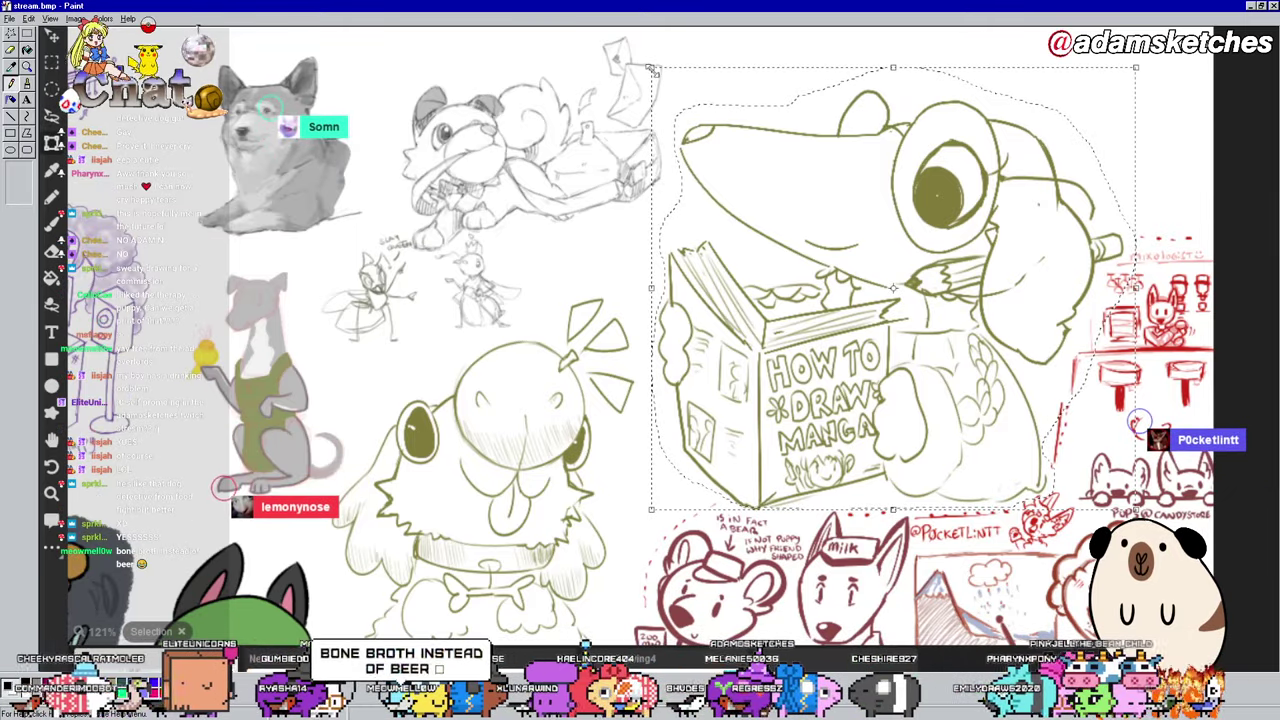
Step: Scale the manga-reading dog down to about half size and place it beside the grey lying-dog sketch
drag(651, 70, 875, 292)
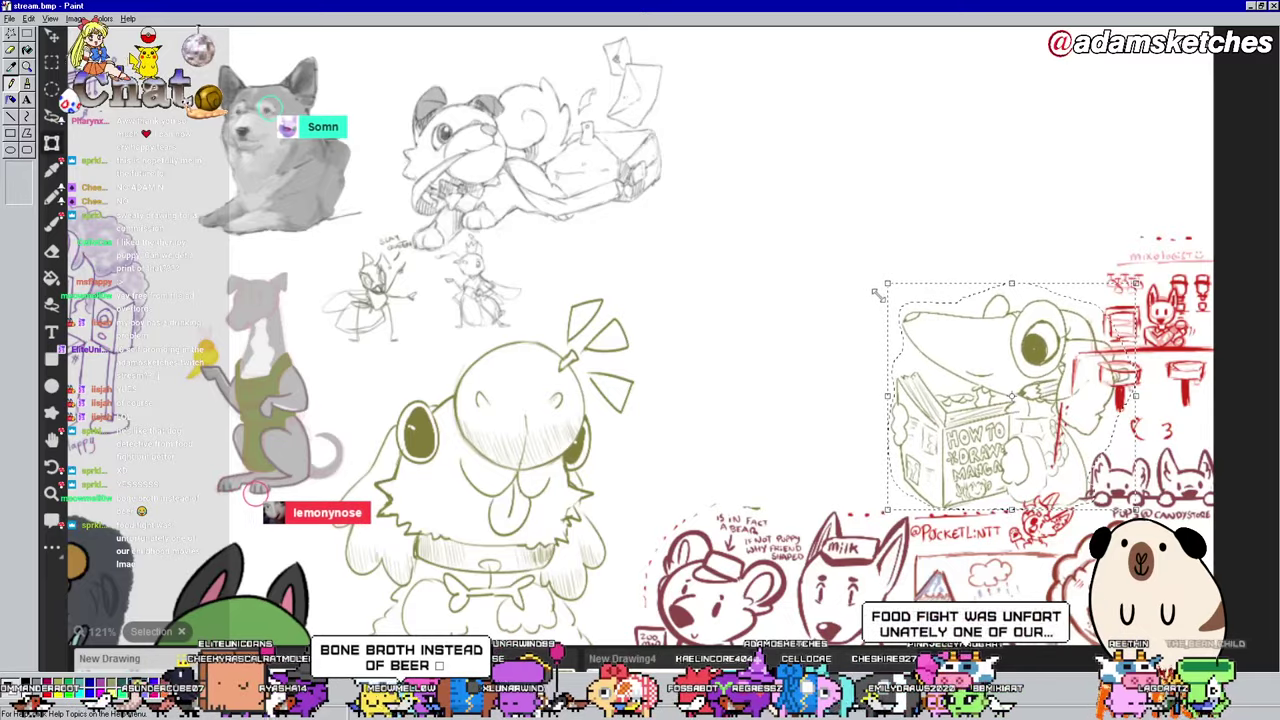
drag(958, 344, 753, 97)
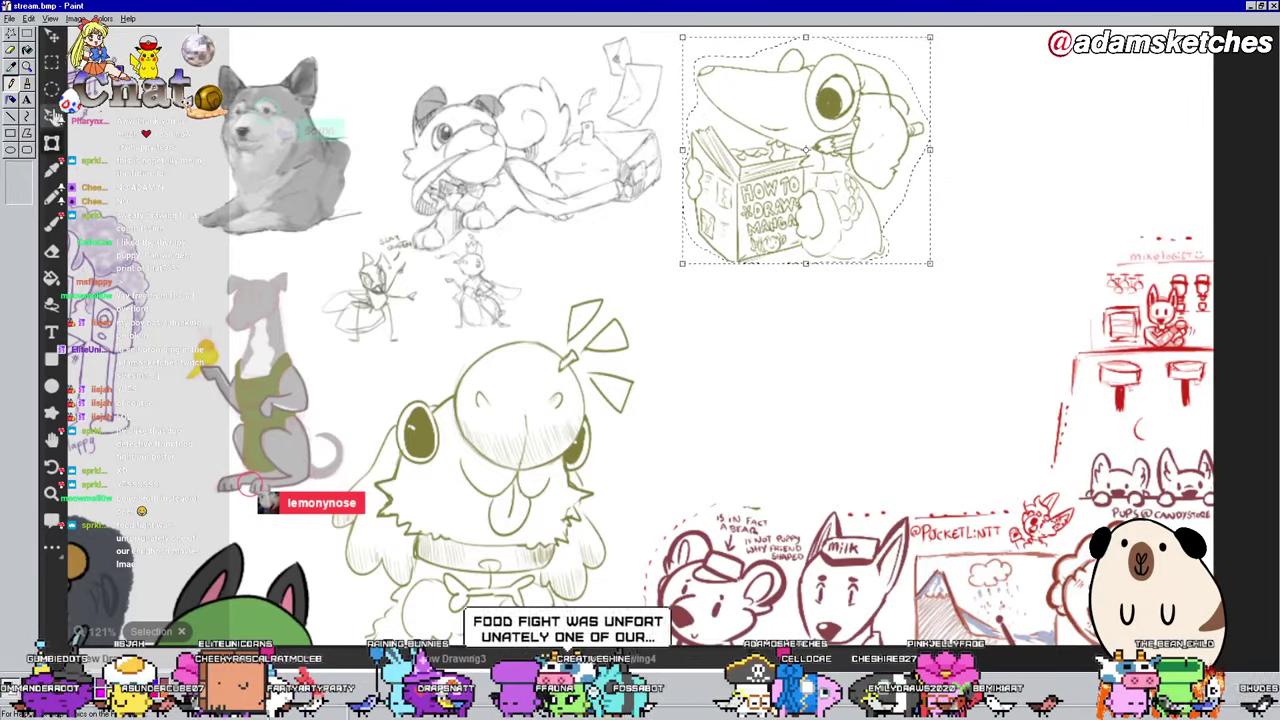
Step: Lasso the olive sketch of the dog with the large round nose and scale it down to a little over half size
drag(507, 273, 668, 144)
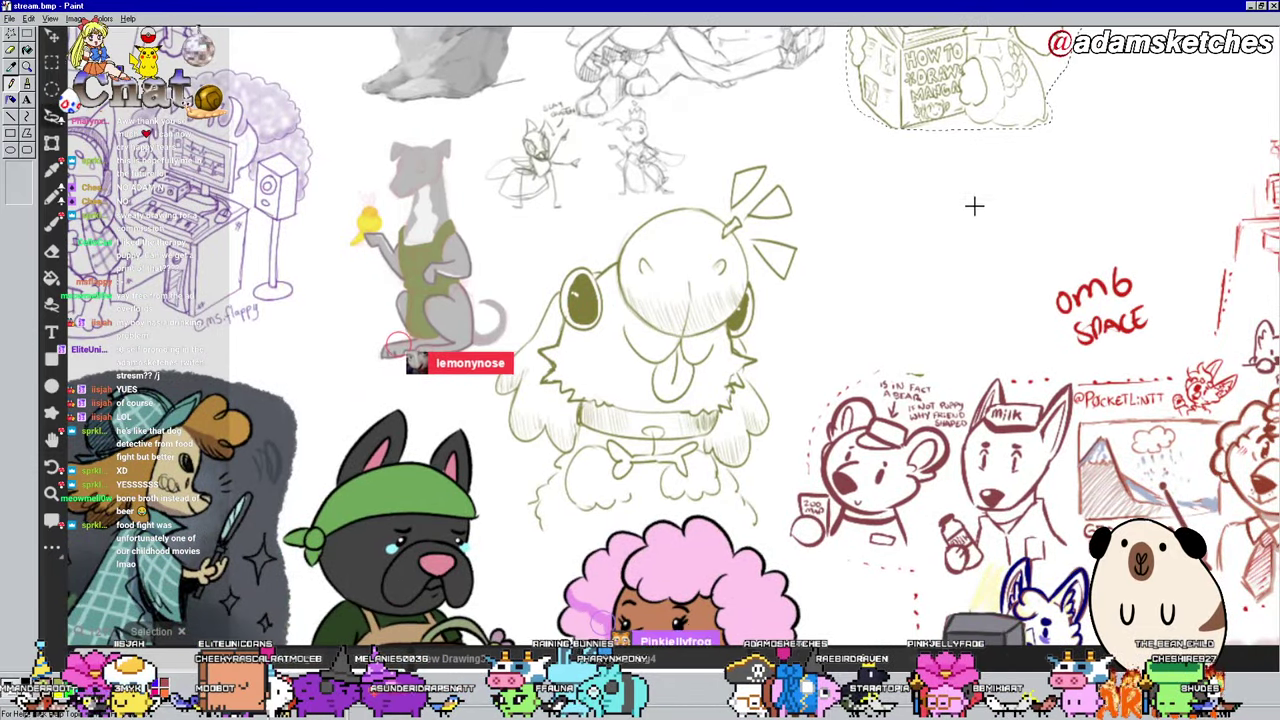
mouse_move(743, 149)
mouse_down()
mouse_move(663, 211)
mouse_move(582, 238)
mouse_move(535, 292)
mouse_up()
mouse_move(511, 333)
mouse_down()
mouse_move(483, 423)
mouse_move(496, 508)
mouse_move(523, 540)
mouse_move(576, 545)
mouse_move(698, 513)
mouse_move(751, 535)
mouse_move(773, 519)
mouse_move(770, 481)
mouse_move(797, 430)
mouse_move(775, 357)
mouse_move(826, 242)
mouse_move(823, 172)
mouse_move(752, 150)
mouse_up()
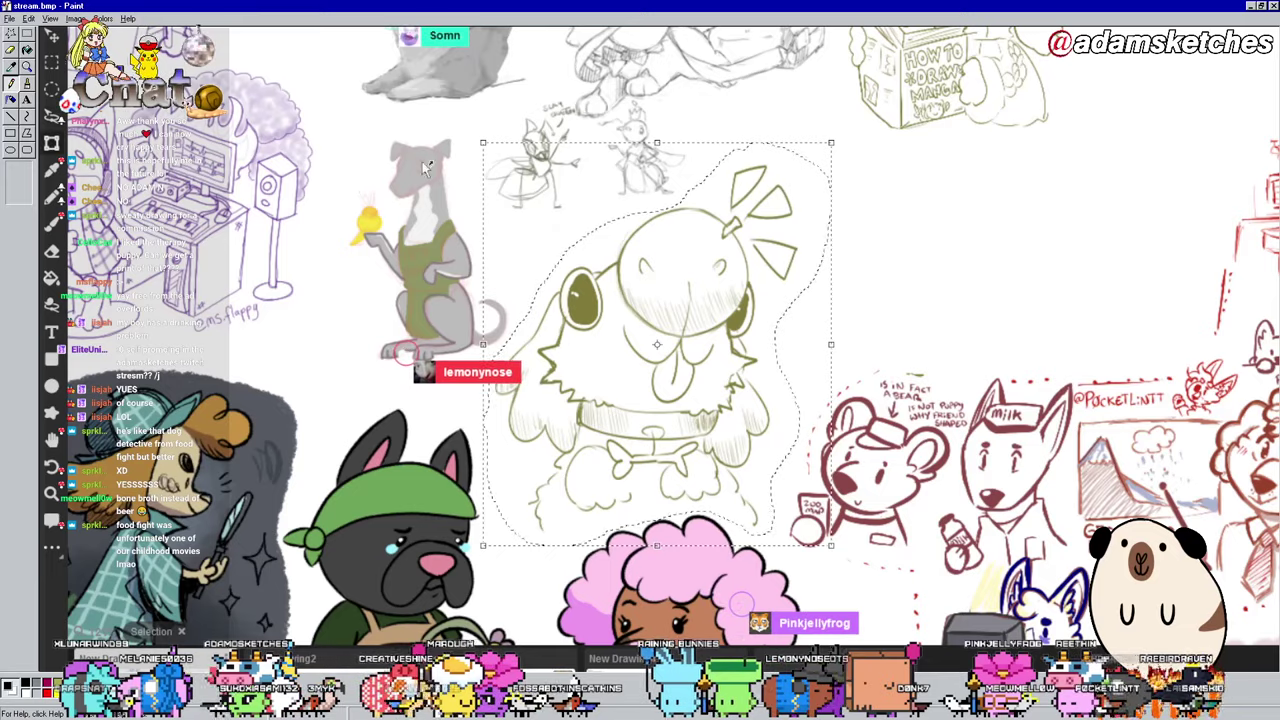
drag(488, 144, 633, 317)
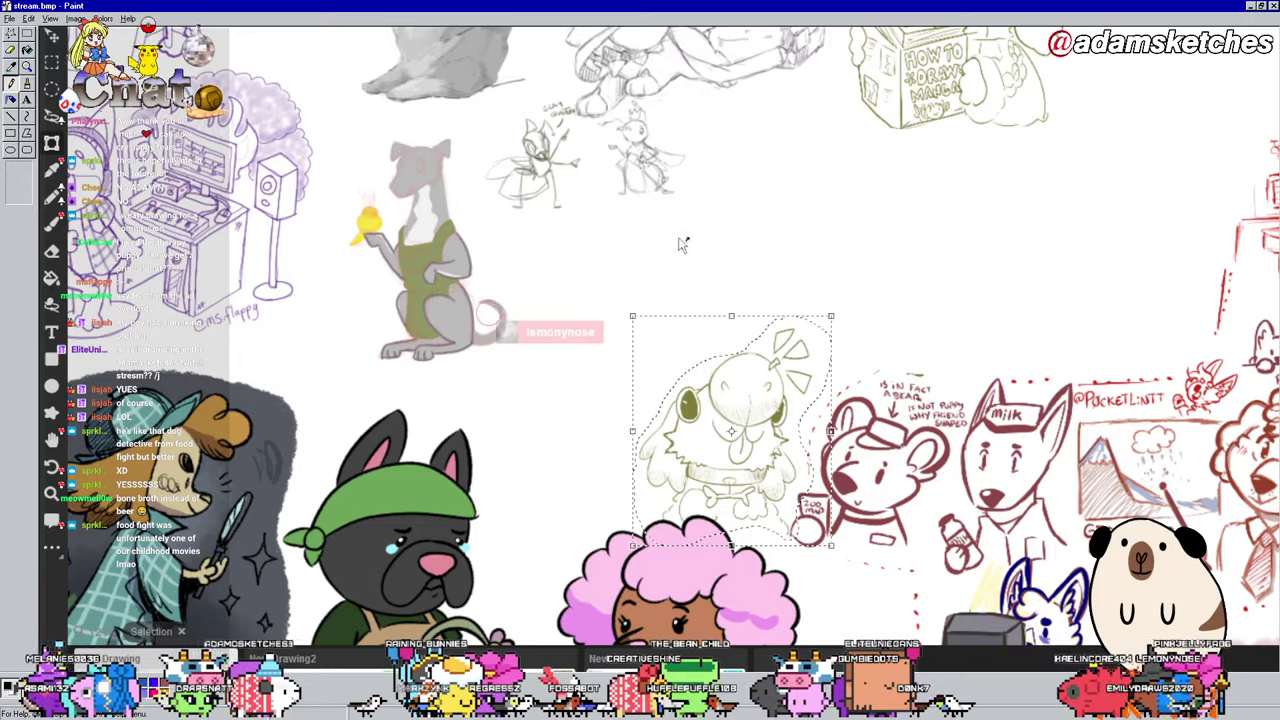
Step: Move the shrunken dog sketch up beside the olive character reading the How to Draw Manga book and apply the transform
drag(720, 401, 914, 238)
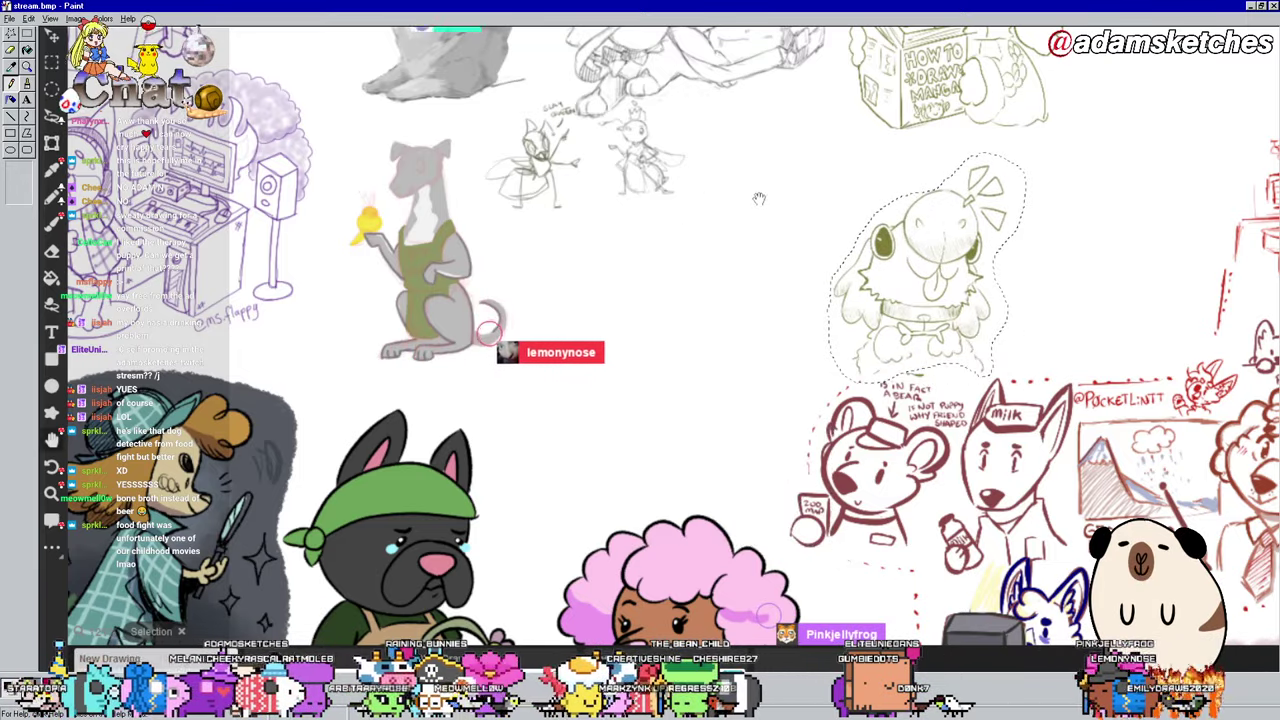
scroll(914, 238, up, 3)
scroll(914, 238, right, 3)
mouse_move(754, 418)
mouse_down()
mouse_move(968, 238)
mouse_move(969, 184)
mouse_up()
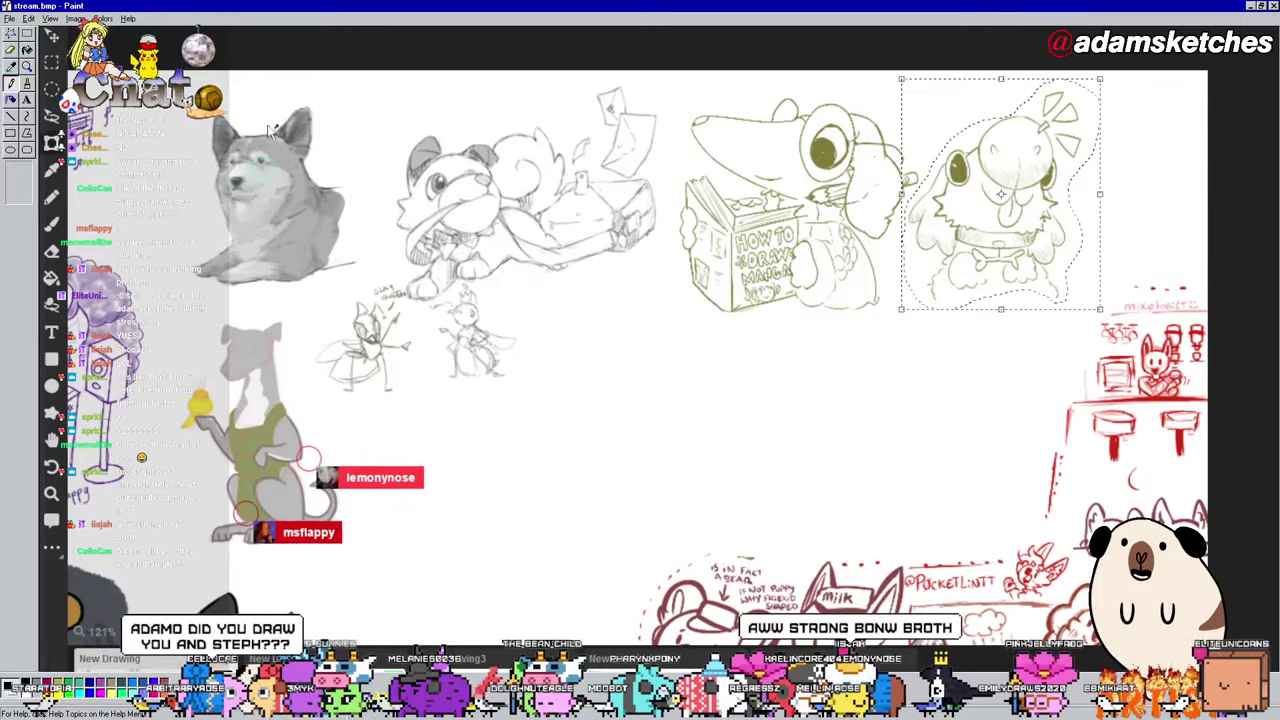
key(Return)
scroll(556, 152, up, 1)
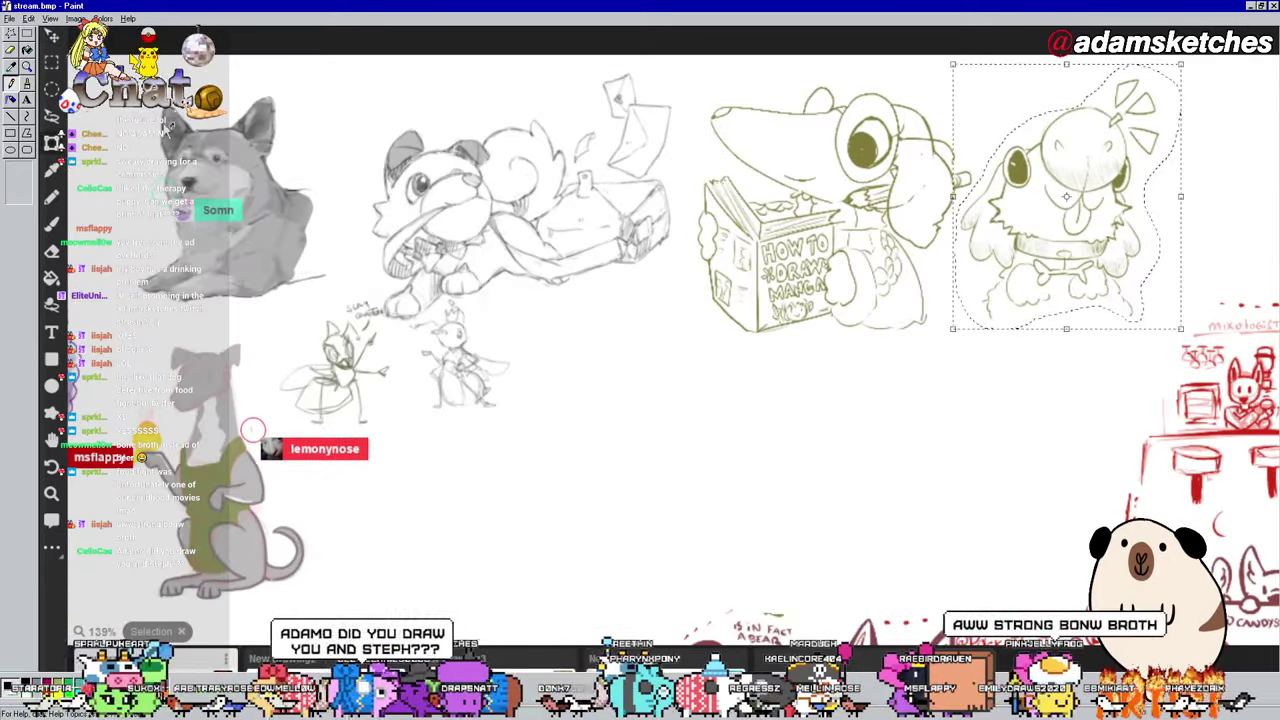
key(ctrl+t)
key(Return)
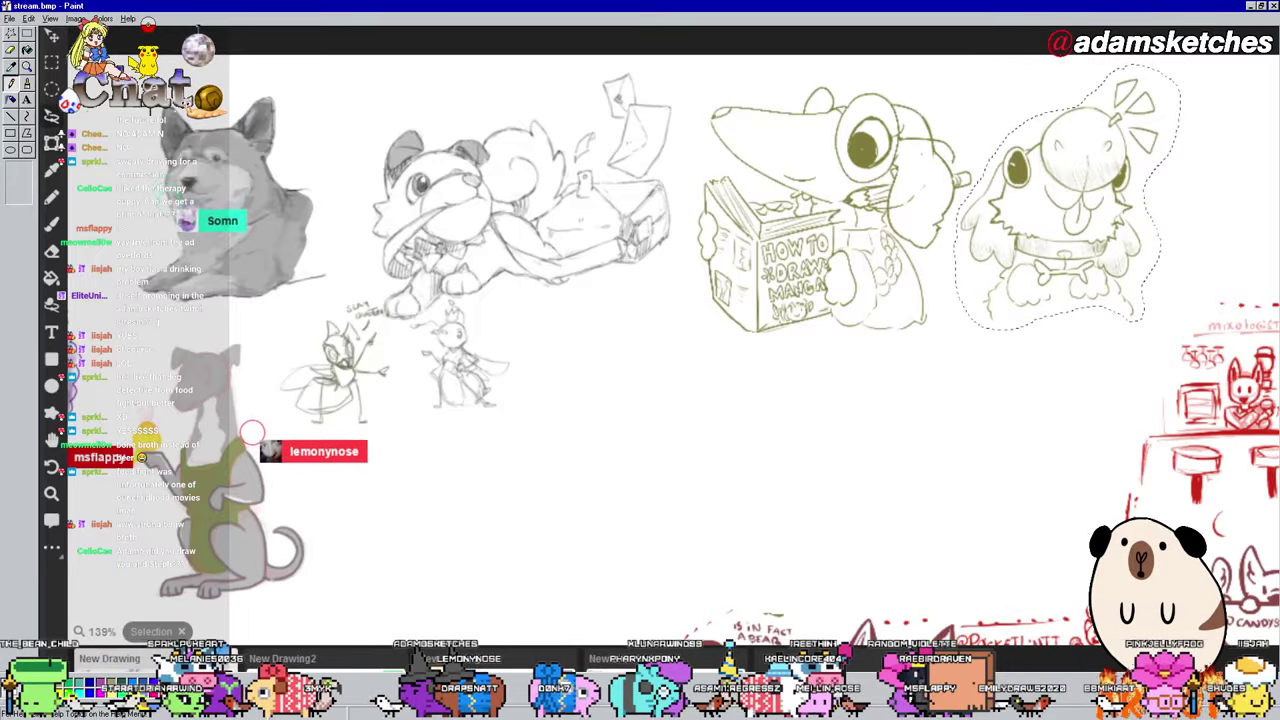
Step: Look over the first canvas, from the grey dog sketches to the detective, ice-cream bear and gardening dogs
scroll(627, 163, down, 1)
drag(627, 163, 822, 162)
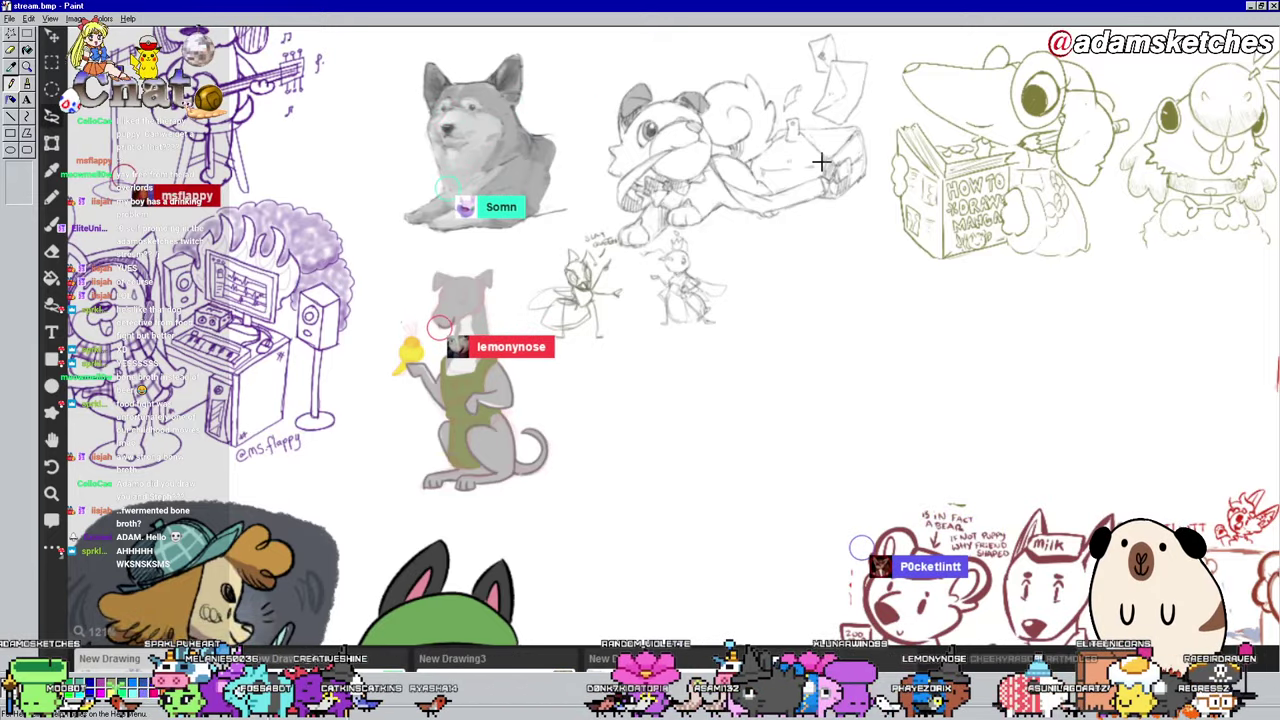
scroll(800, 146, down, 1)
scroll(780, 131, down, 1)
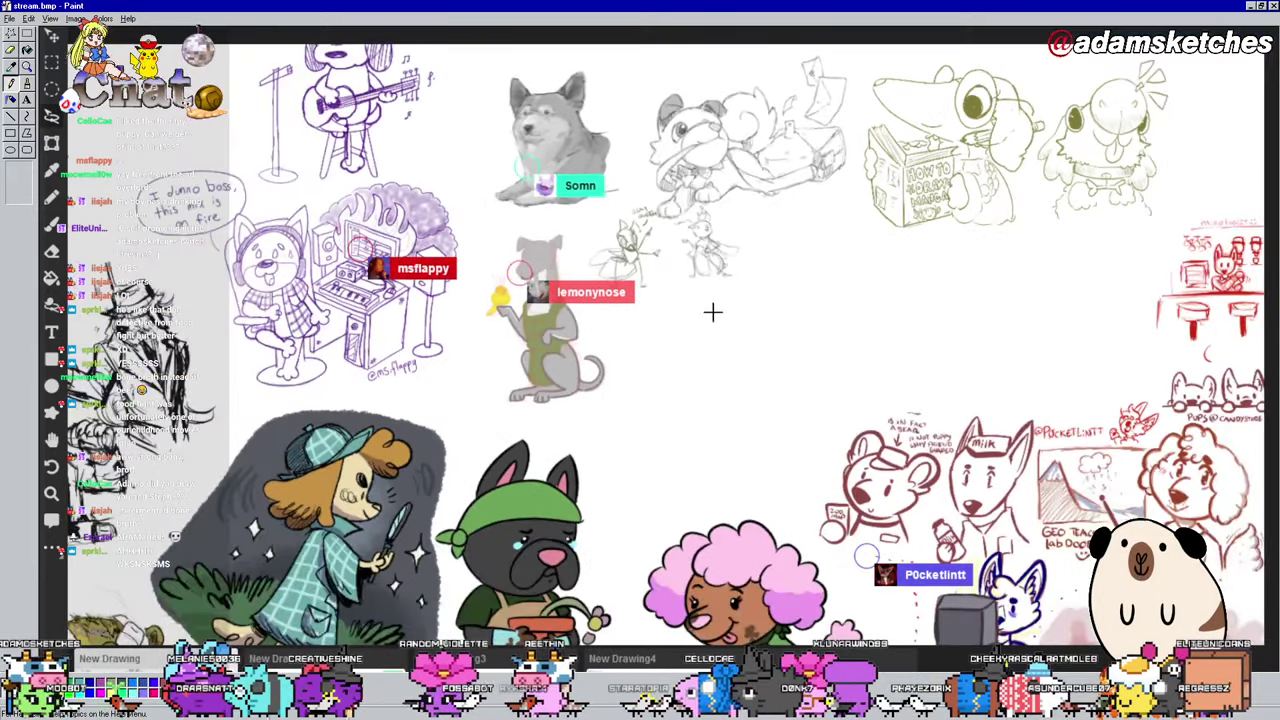
drag(682, 334, 843, 337)
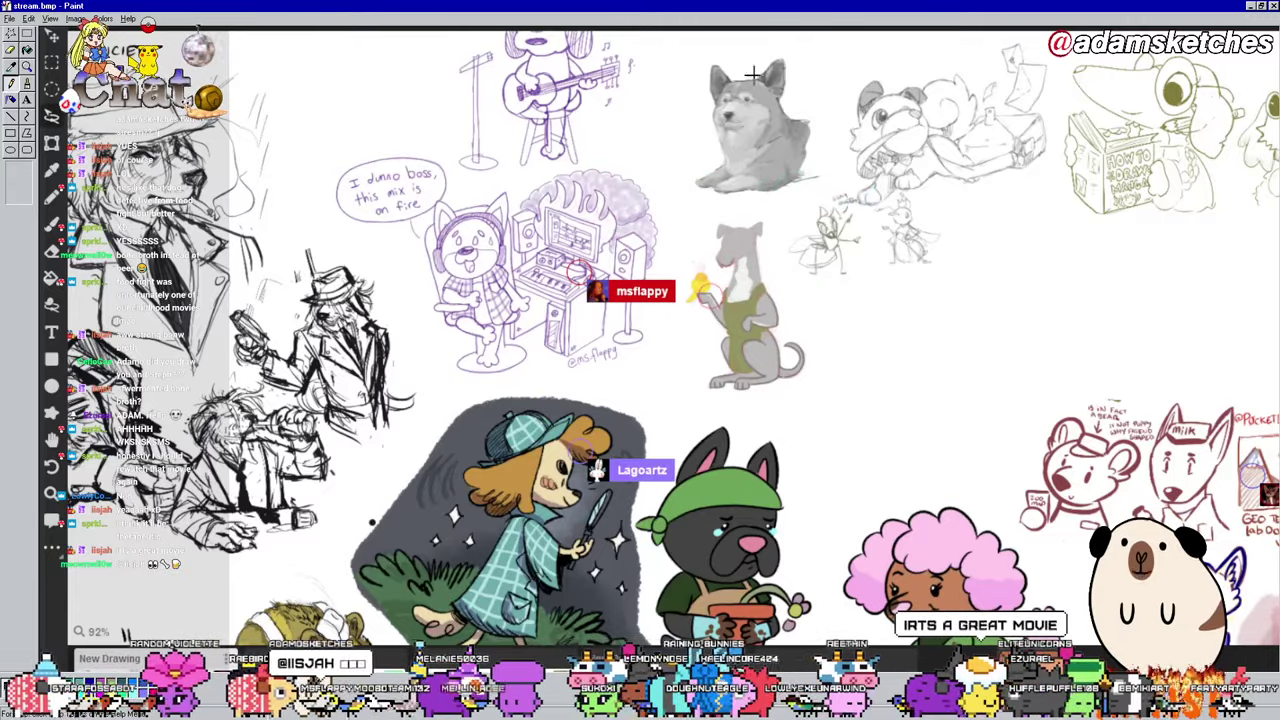
scroll(749, 253, down, 3)
scroll(749, 253, up, 4)
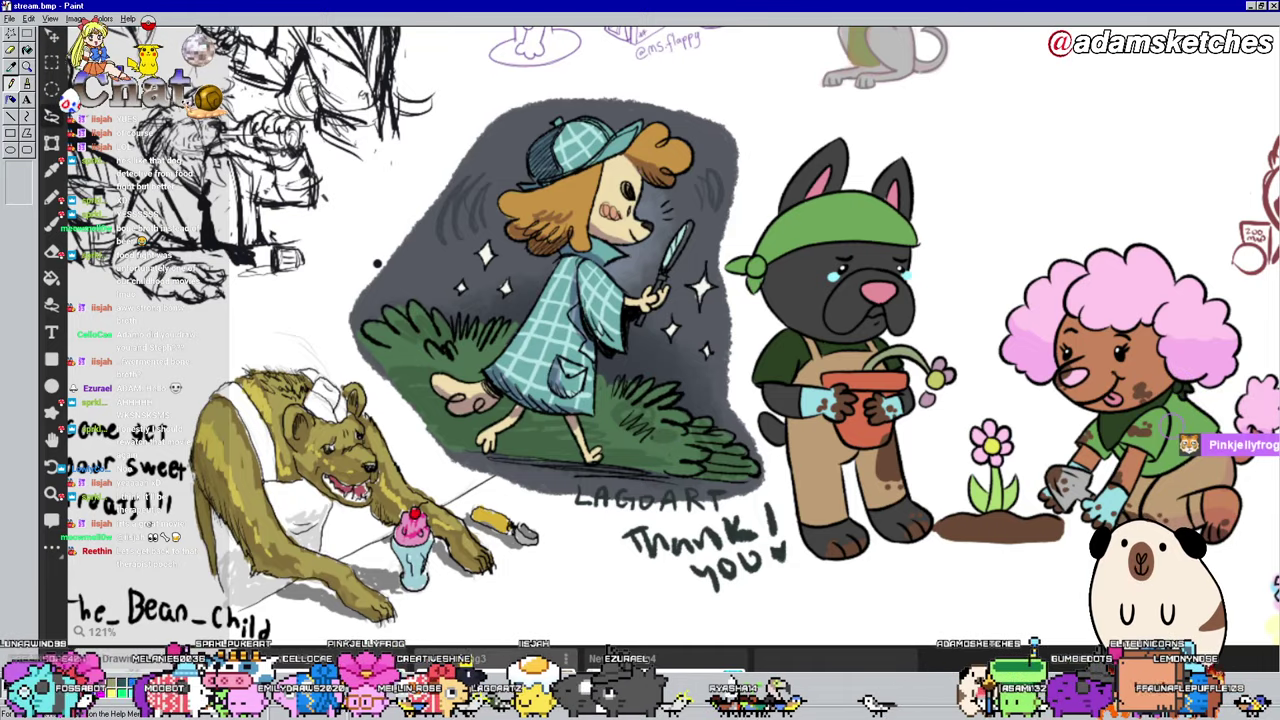
Step: Open New Drawing3 and examine the painted therapy scene, its handwritten signature and the chef-hat doodle below it
key(ctrl+n)
key(ctrl+v)
scroll(554, 334, up, 3)
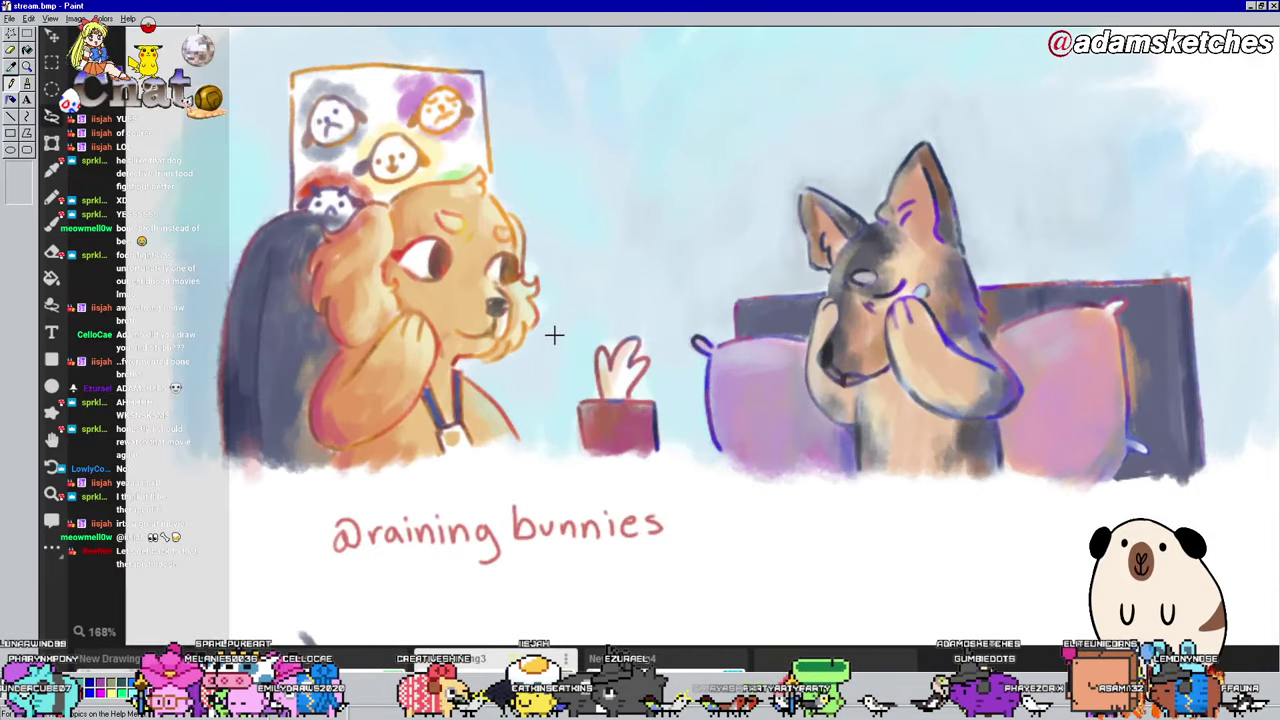
drag(533, 415, 614, 277)
scroll(537, 340, up, 5)
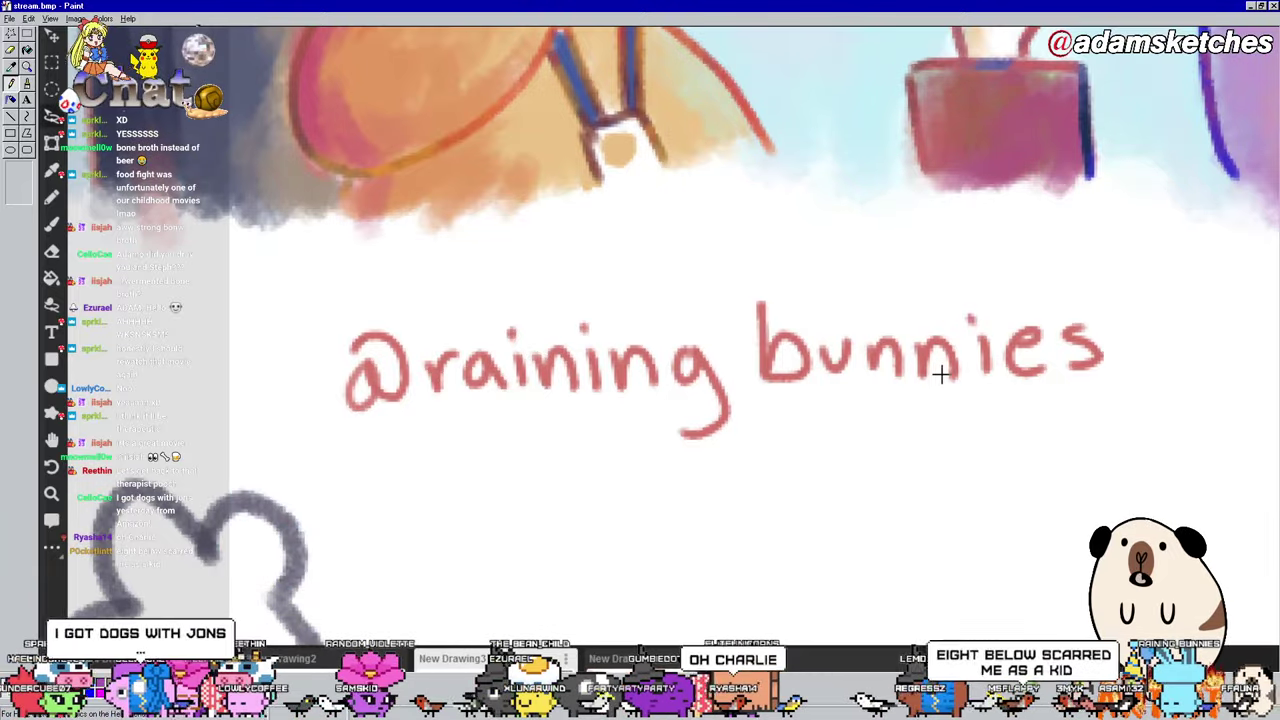
scroll(940, 374, down, 5)
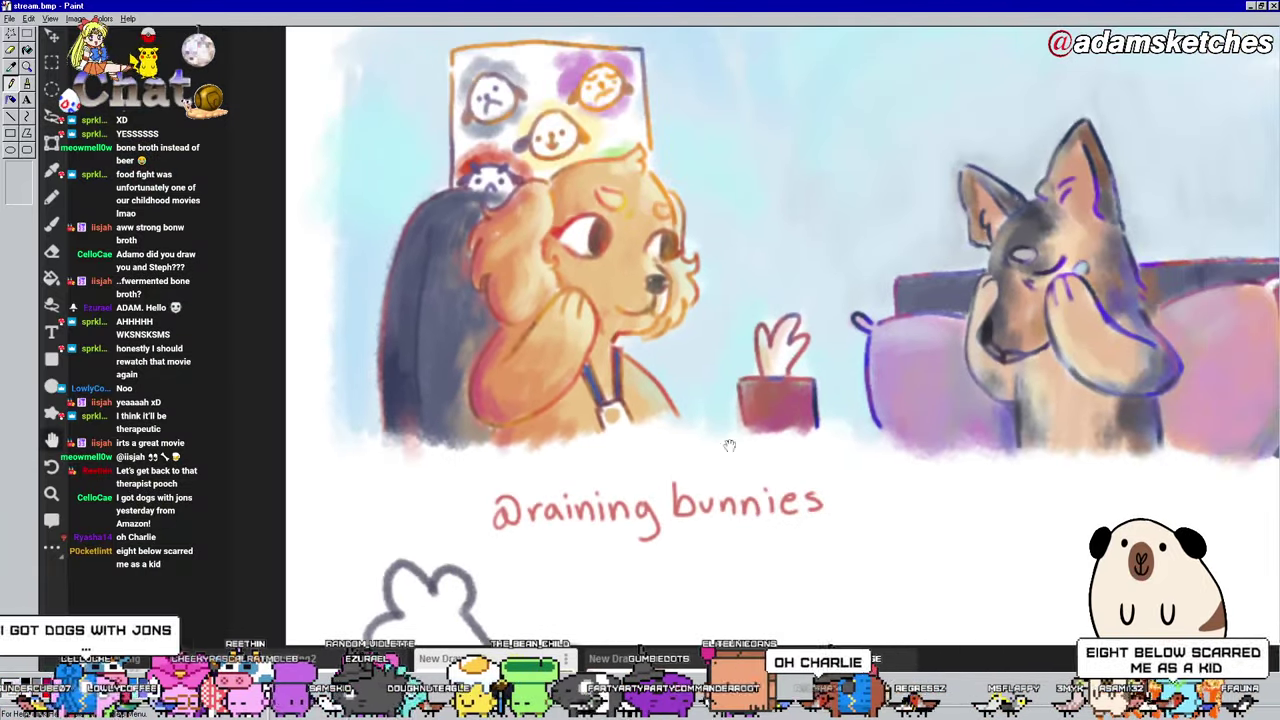
drag(728, 443, 617, 476)
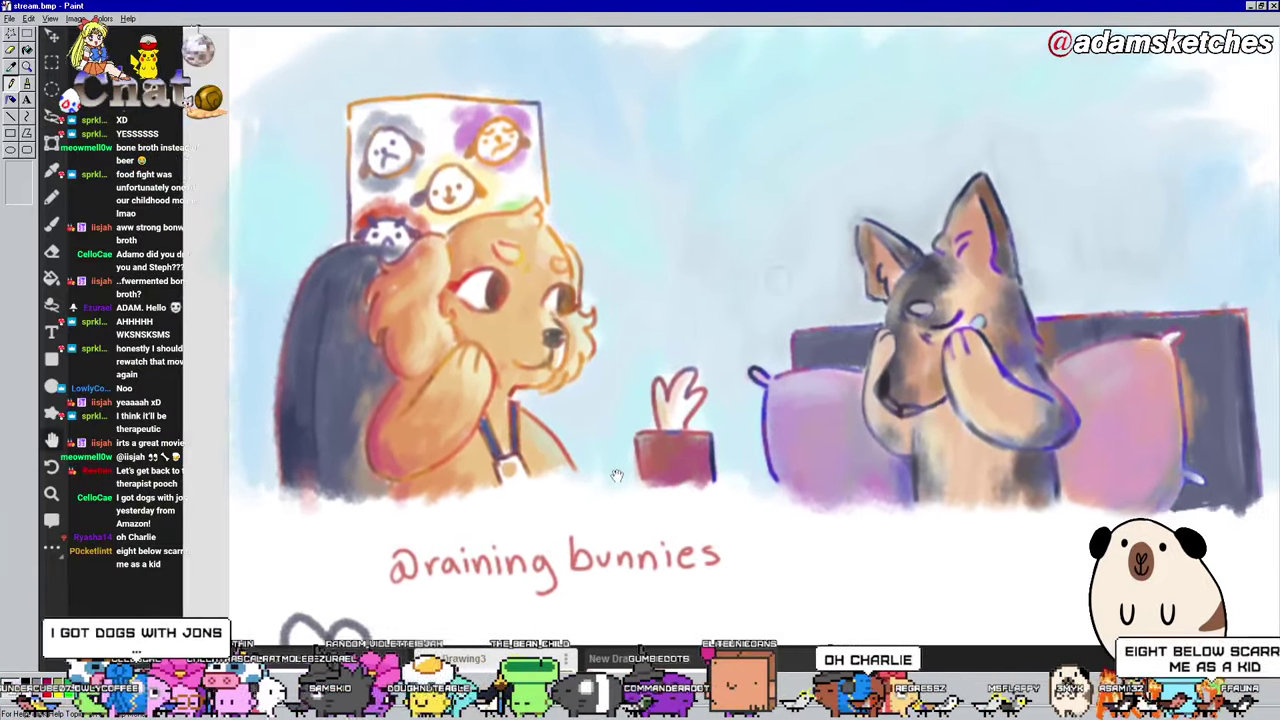
scroll(617, 476, down, 2)
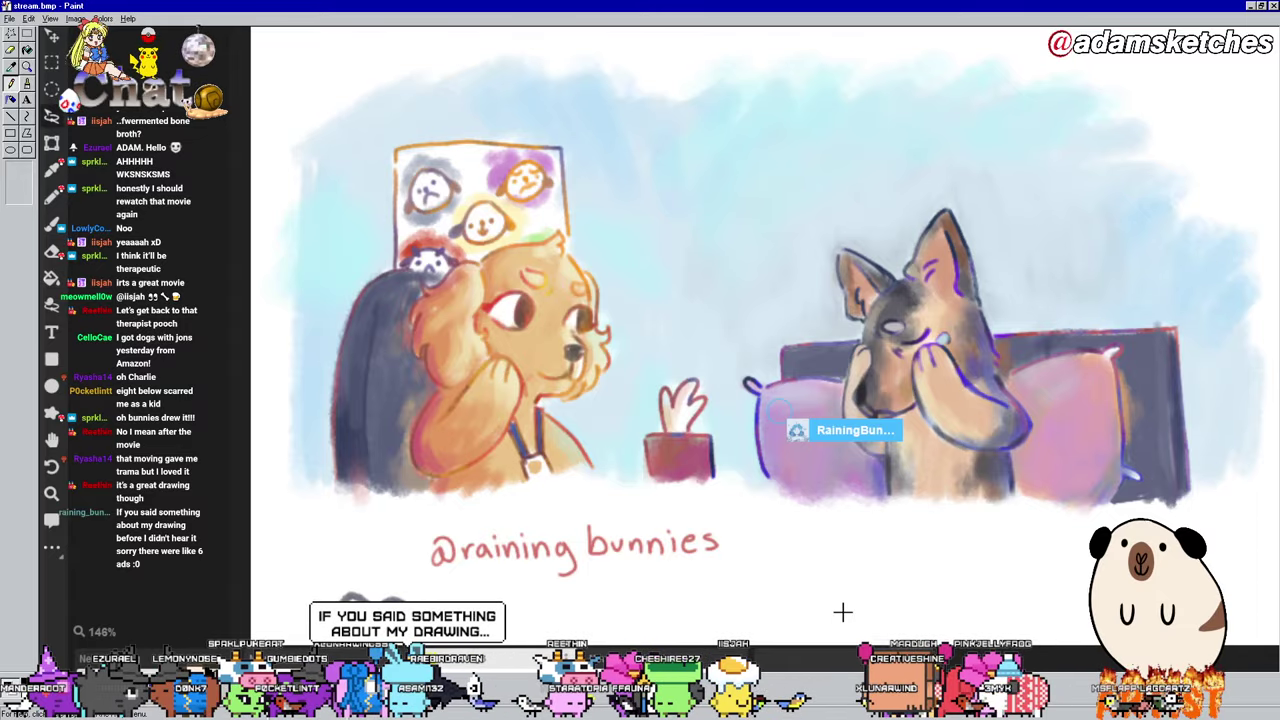
scroll(729, 420, down, 3)
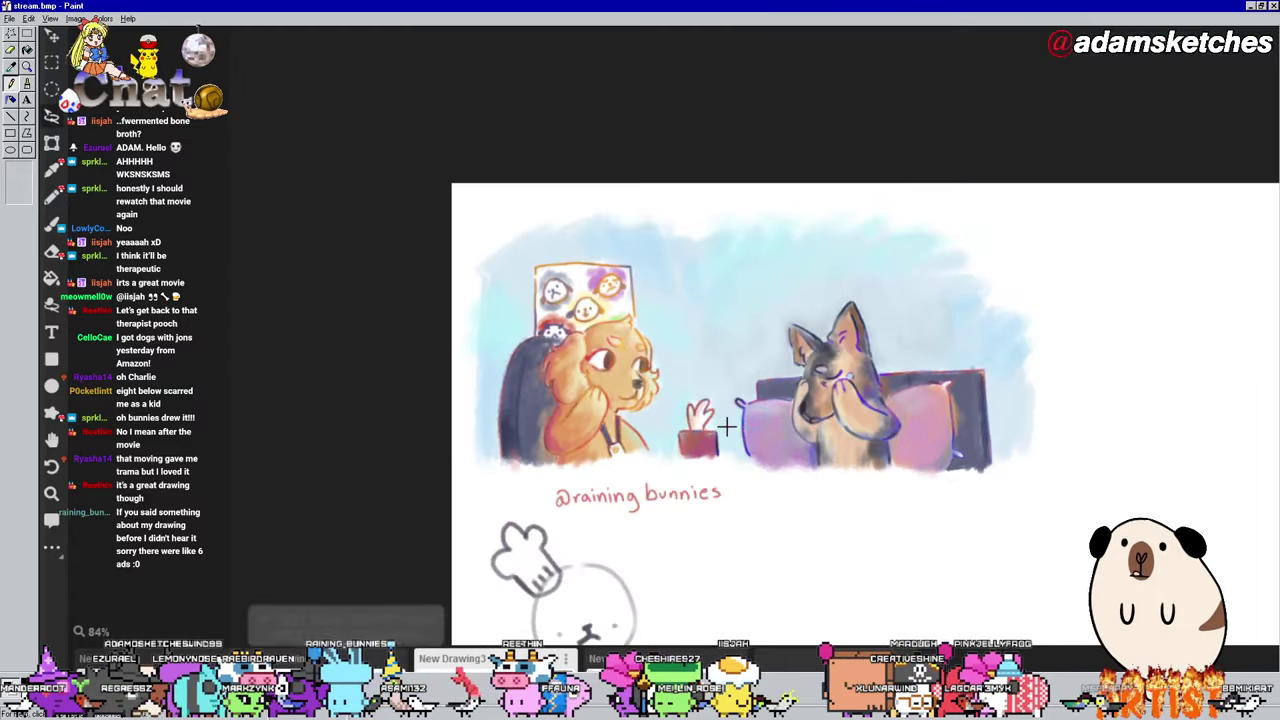
mouse_move(729, 420)
mouse_down()
mouse_move(660, 360)
mouse_move(606, 286)
mouse_move(557, 264)
mouse_move(740, 289)
mouse_up()
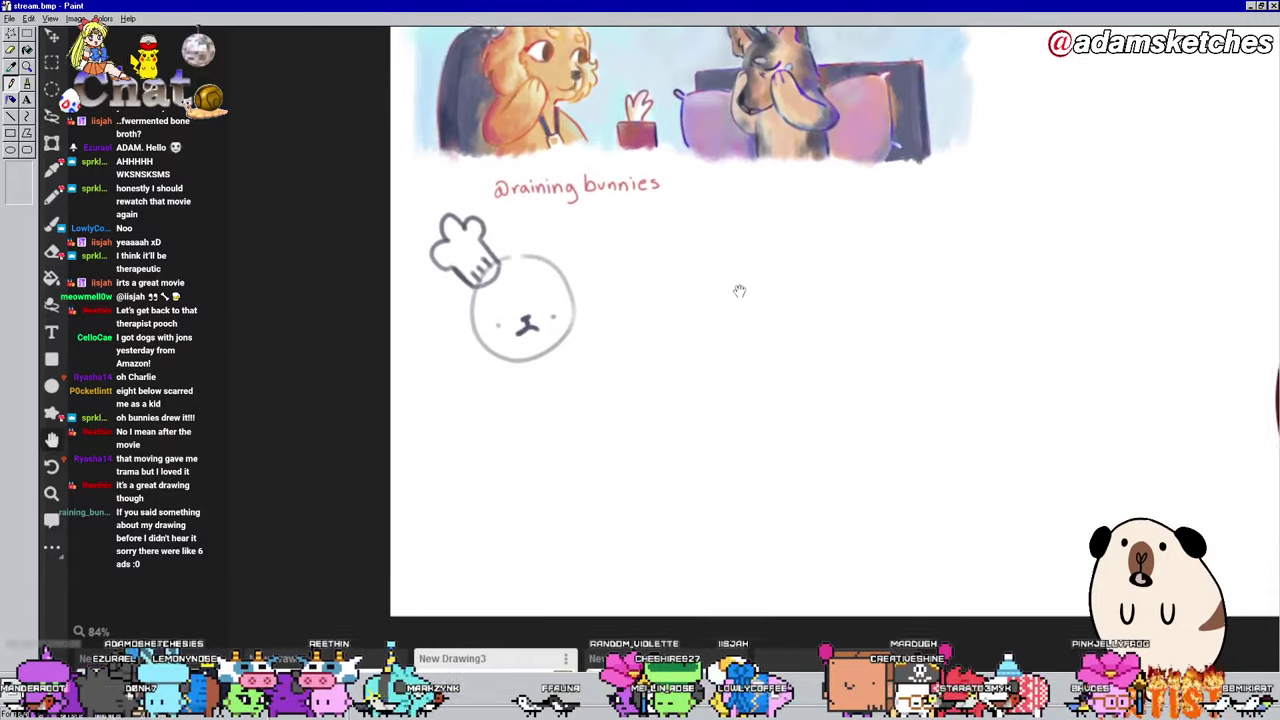
scroll(580, 303, up, 5)
scroll(680, 240, down, 6)
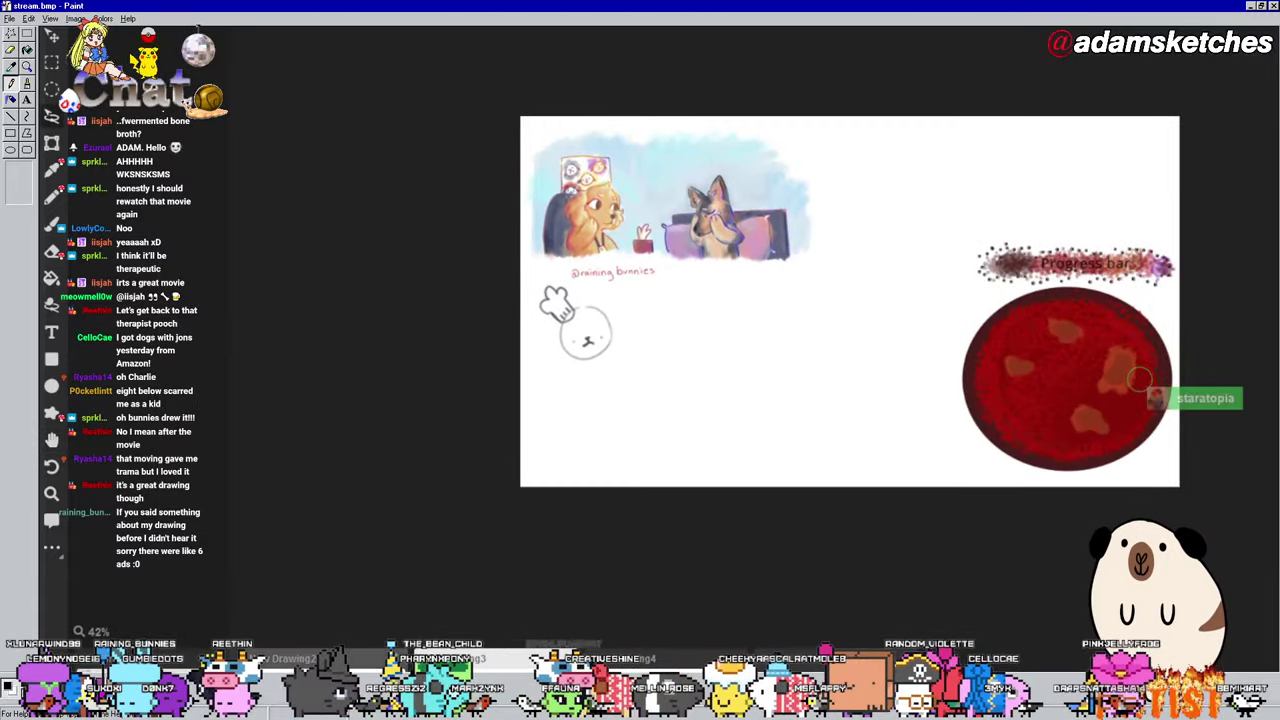
Step: Return to the first canvas through the other drawings and examine the grey seated dog and the small fairy sketches
key(ctrl+Tab)
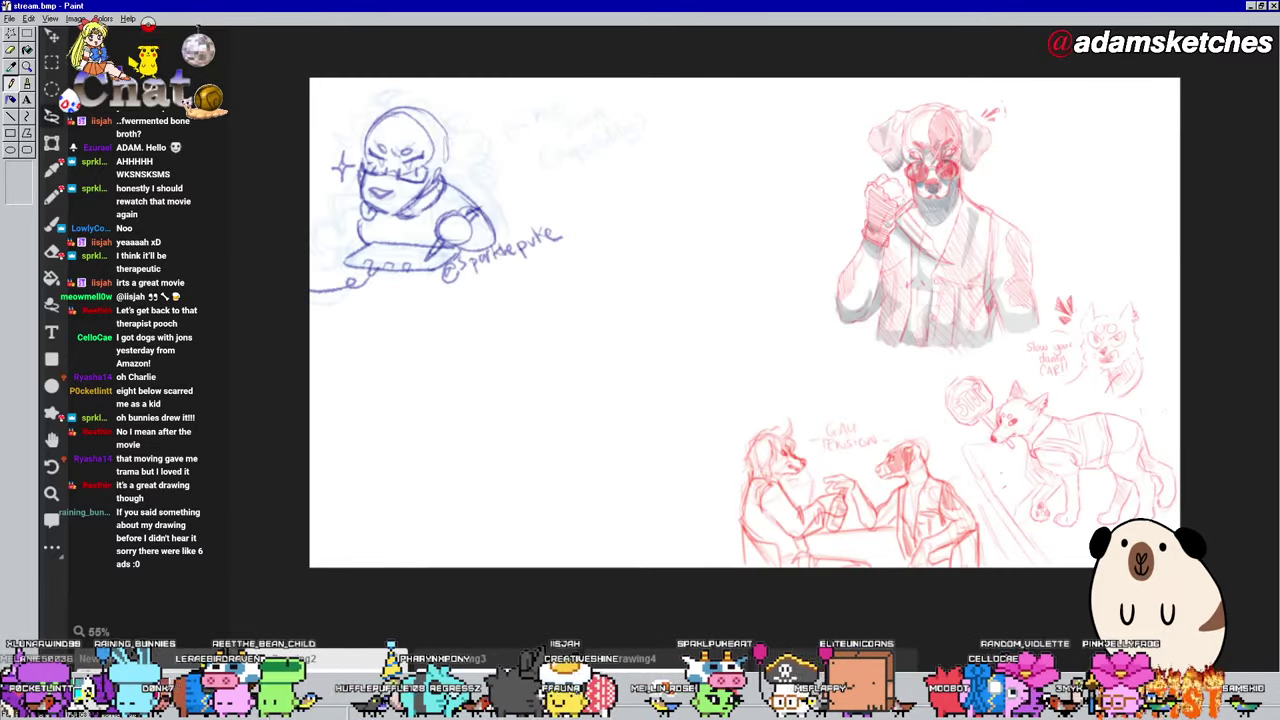
key(ctrl+Tab)
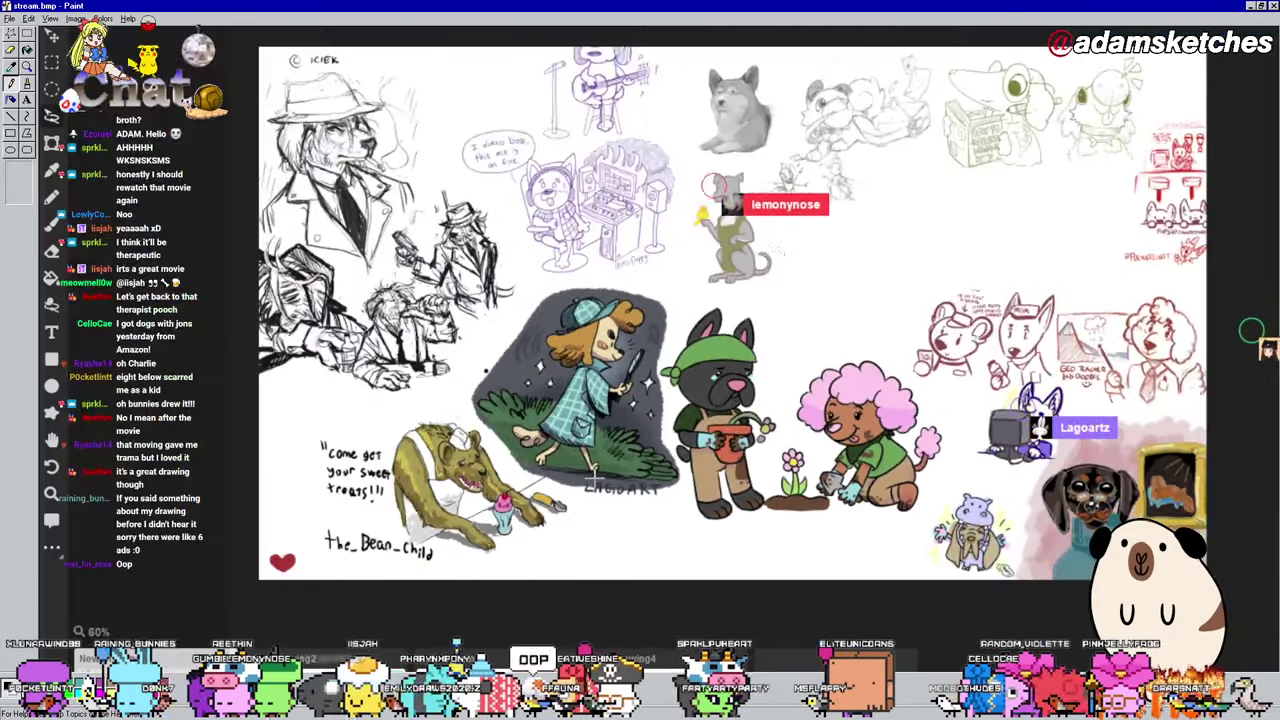
scroll(593, 471, up, 3)
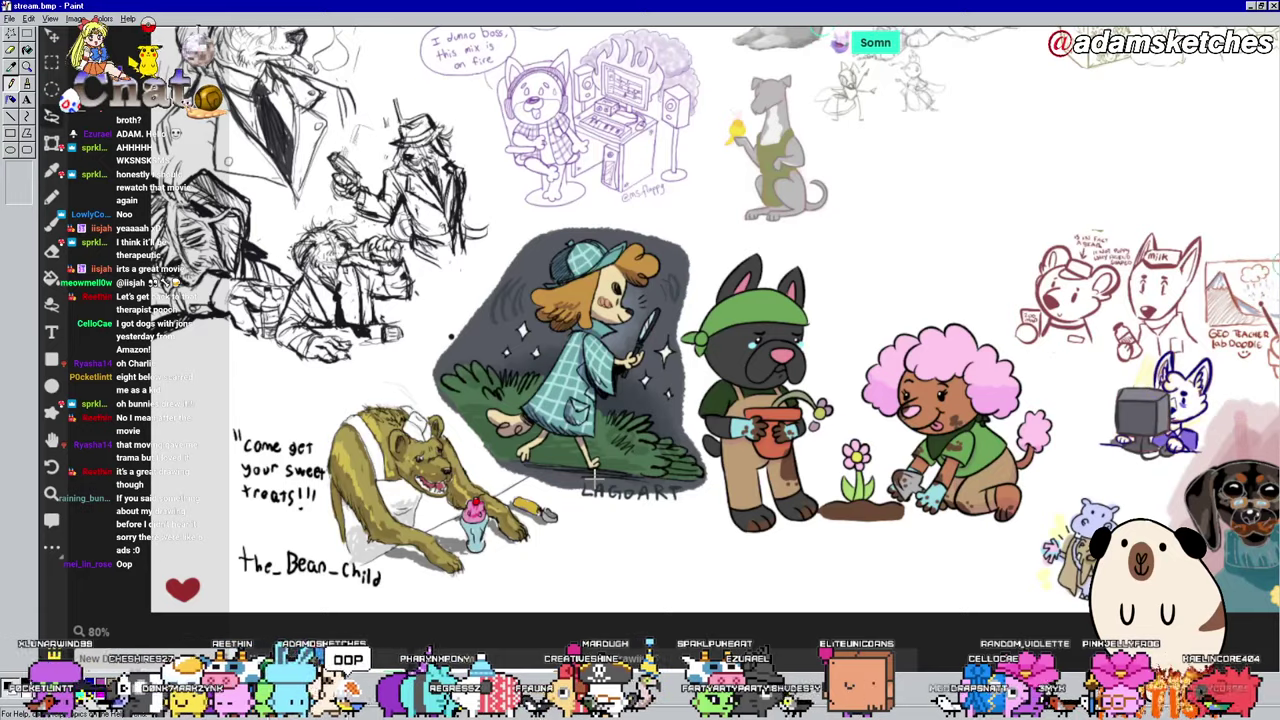
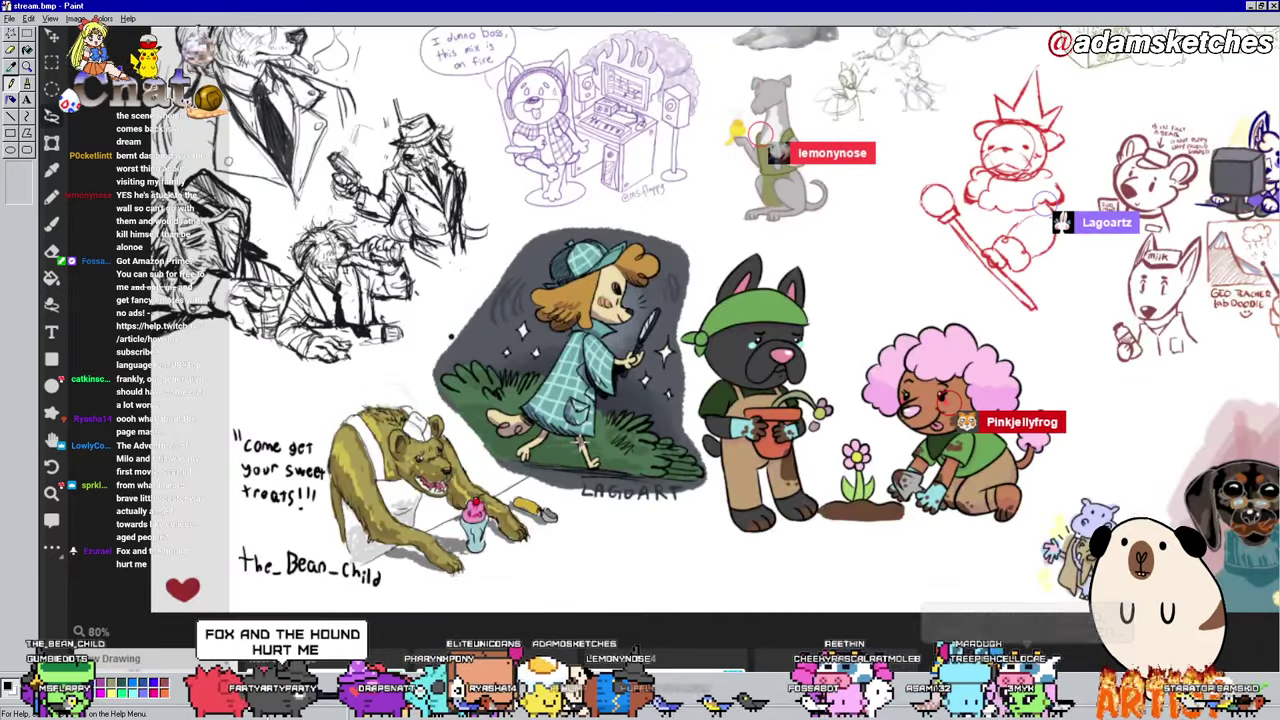
scroll(650, 378, down, 2)
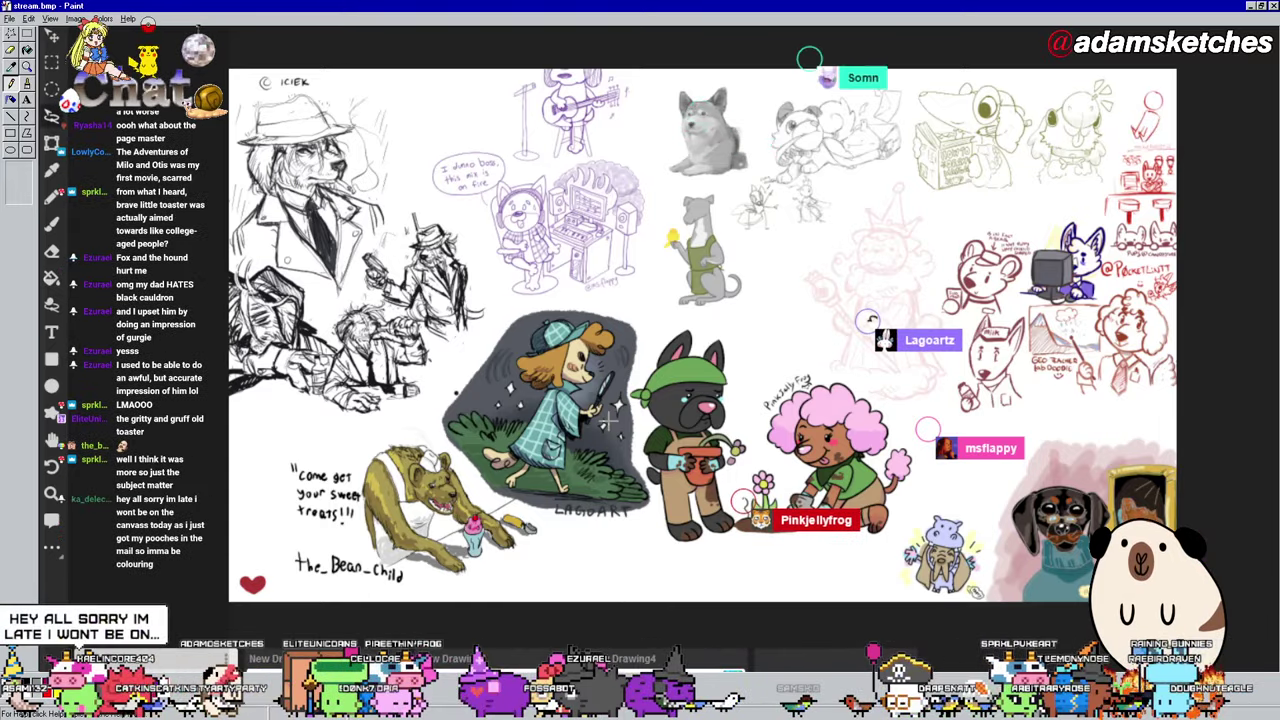
scroll(743, 95, up, 5)
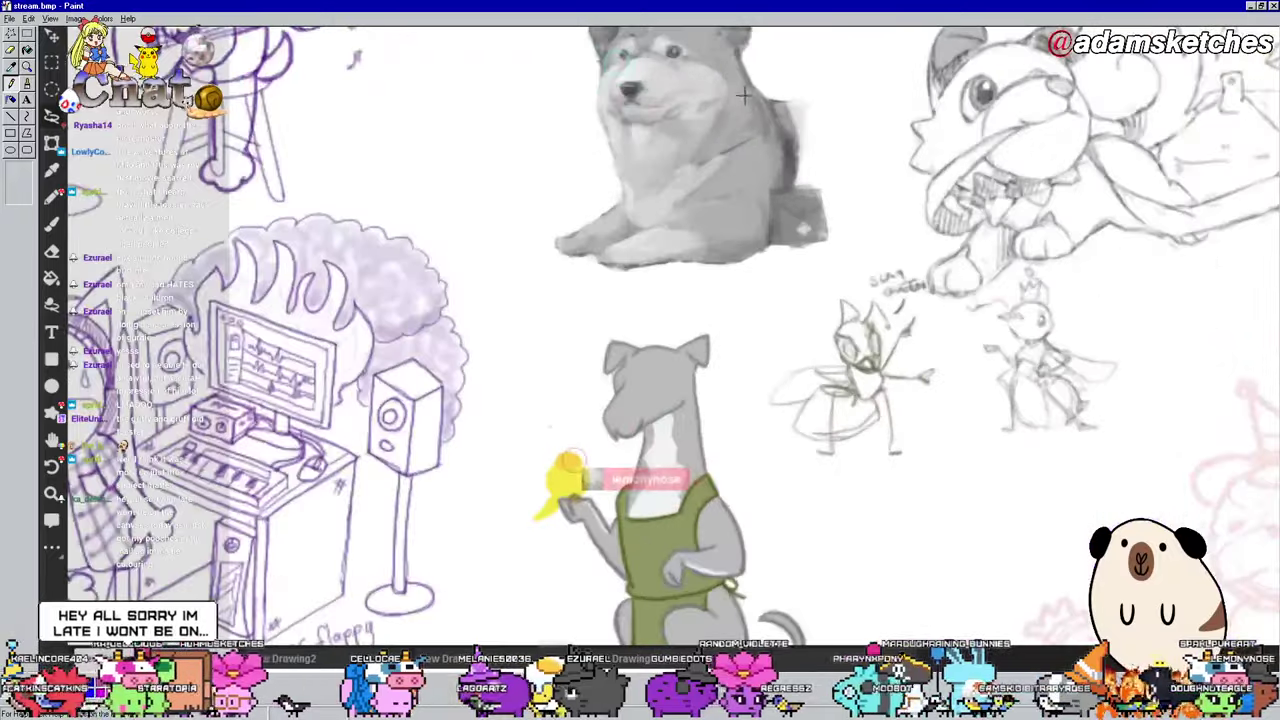
scroll(743, 95, up, 2)
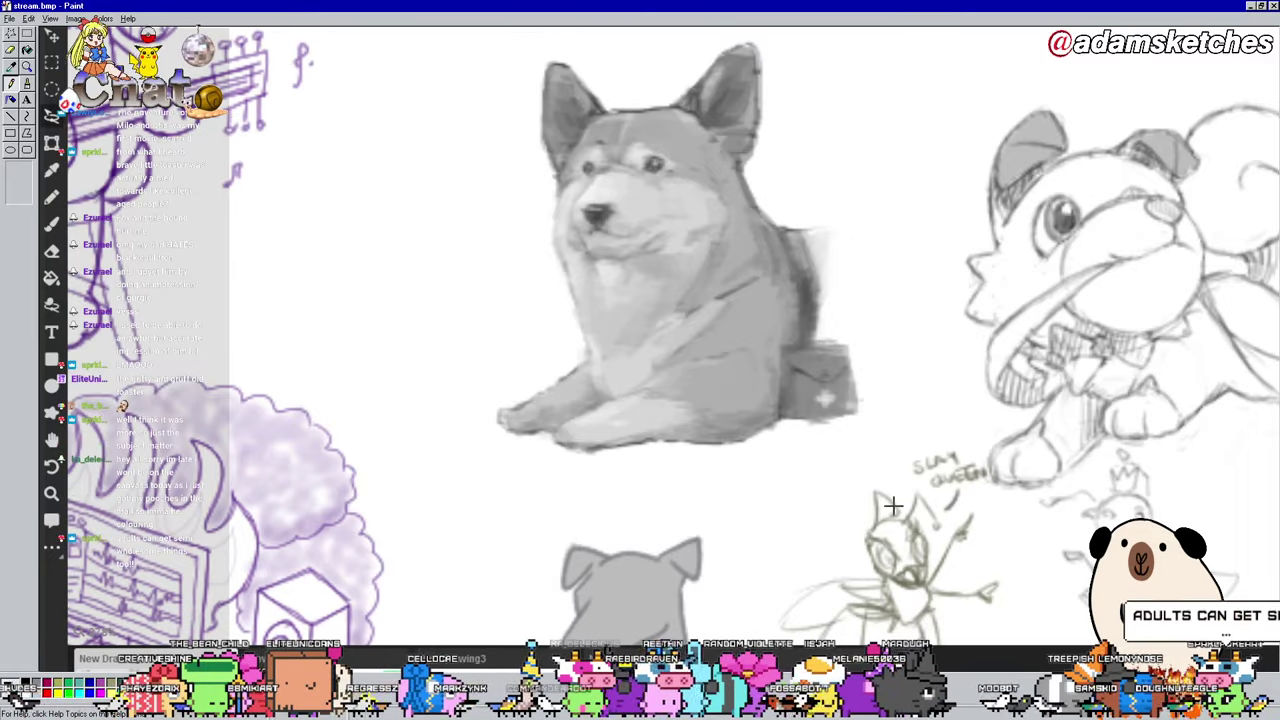
drag(893, 507, 807, 305)
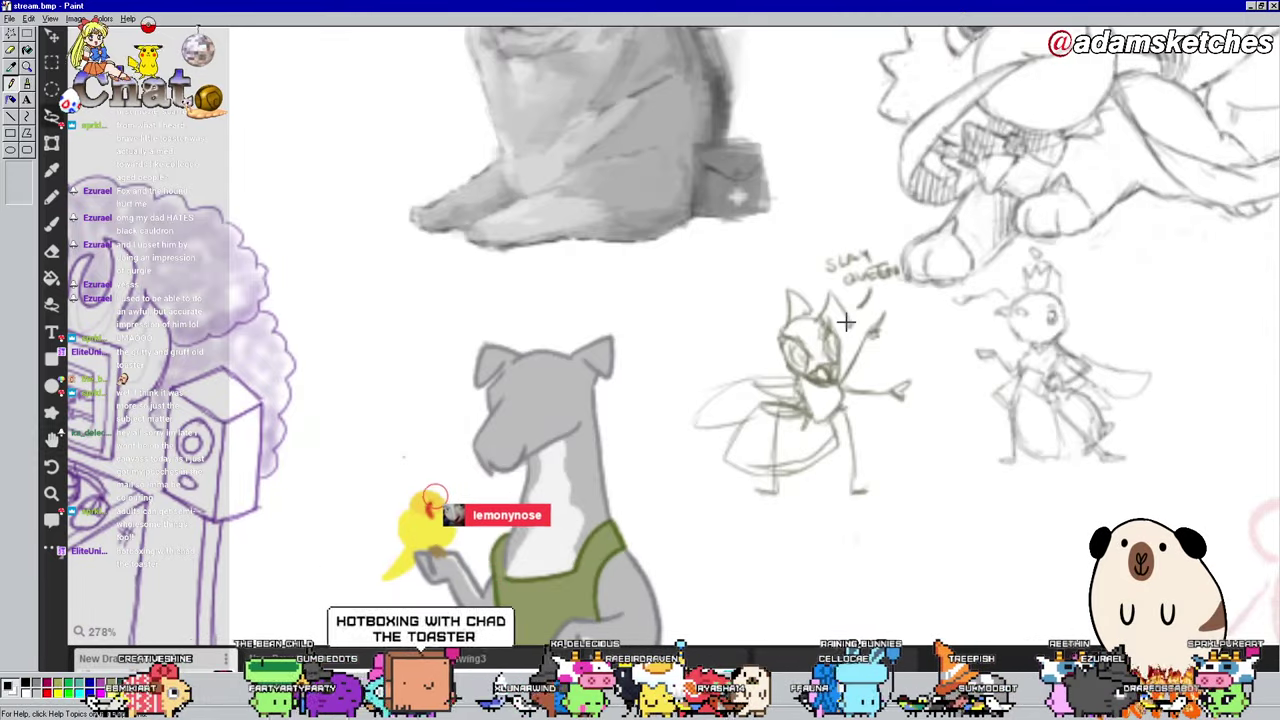
mouse_move(787, 320)
mouse_down()
mouse_move(854, 423)
mouse_move(850, 503)
mouse_up()
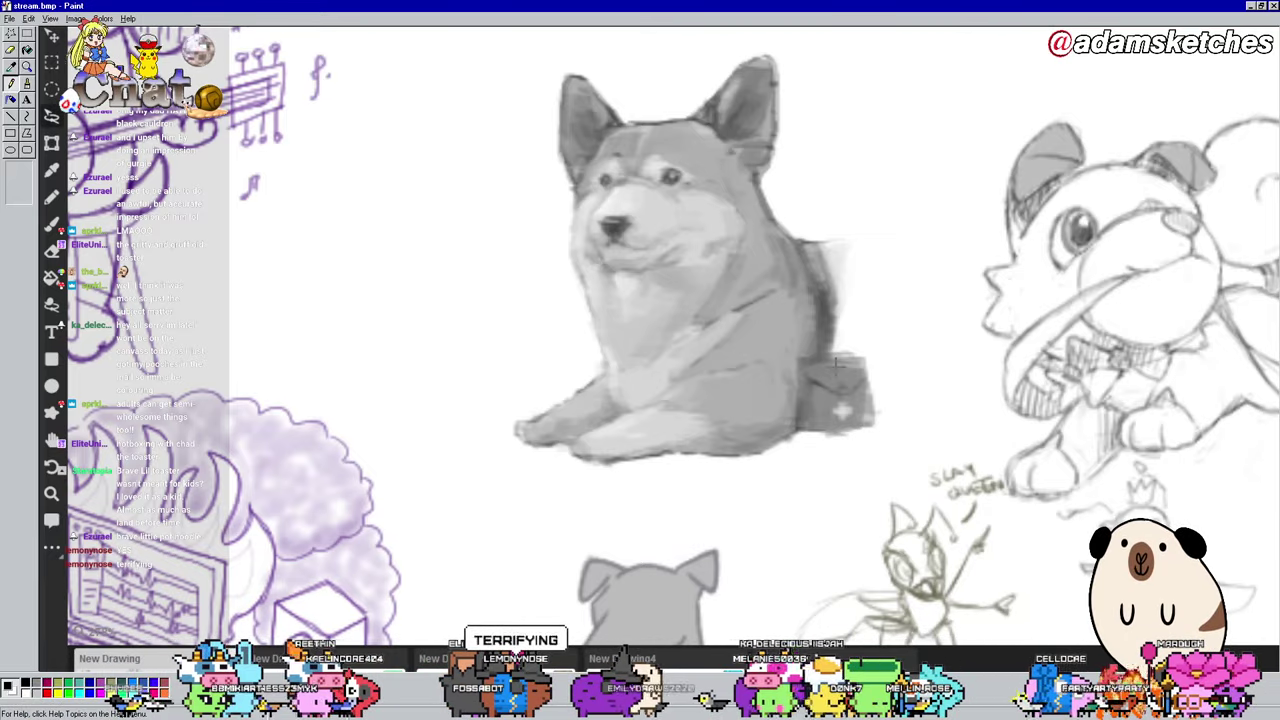
scroll(810, 345, down, 10)
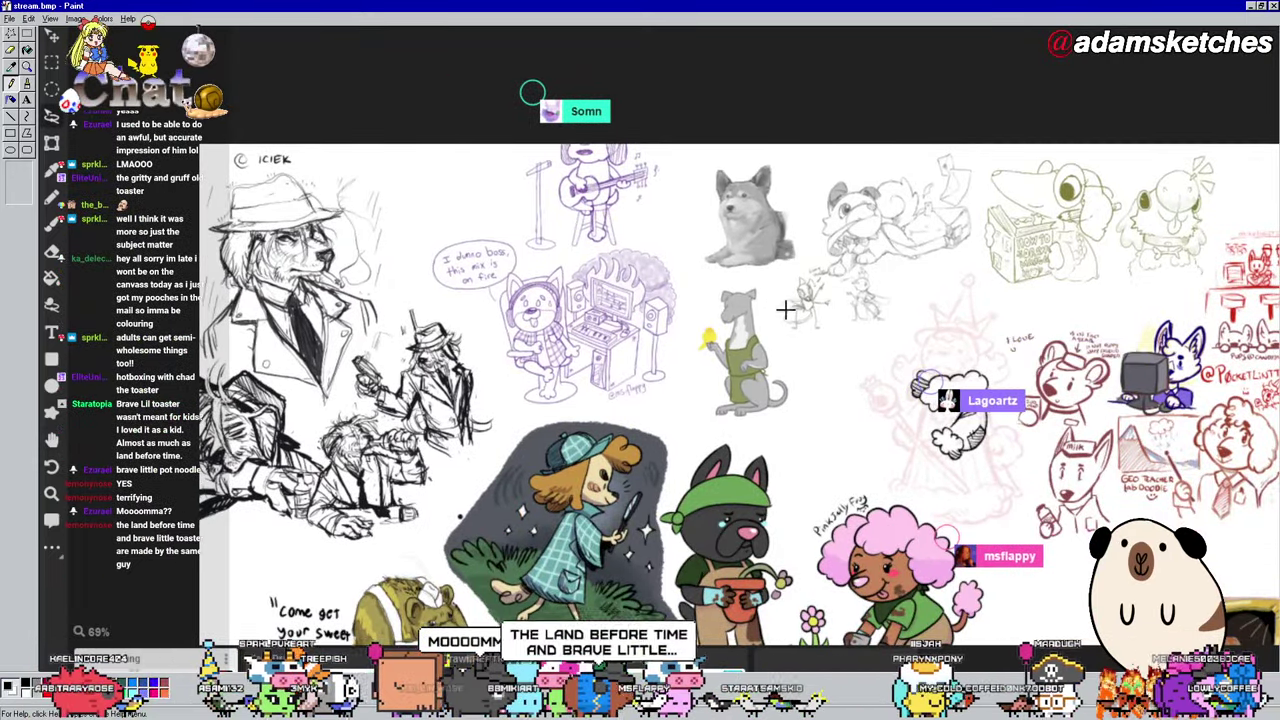
scroll(760, 290, down, 4)
drag(739, 270, 737, 284)
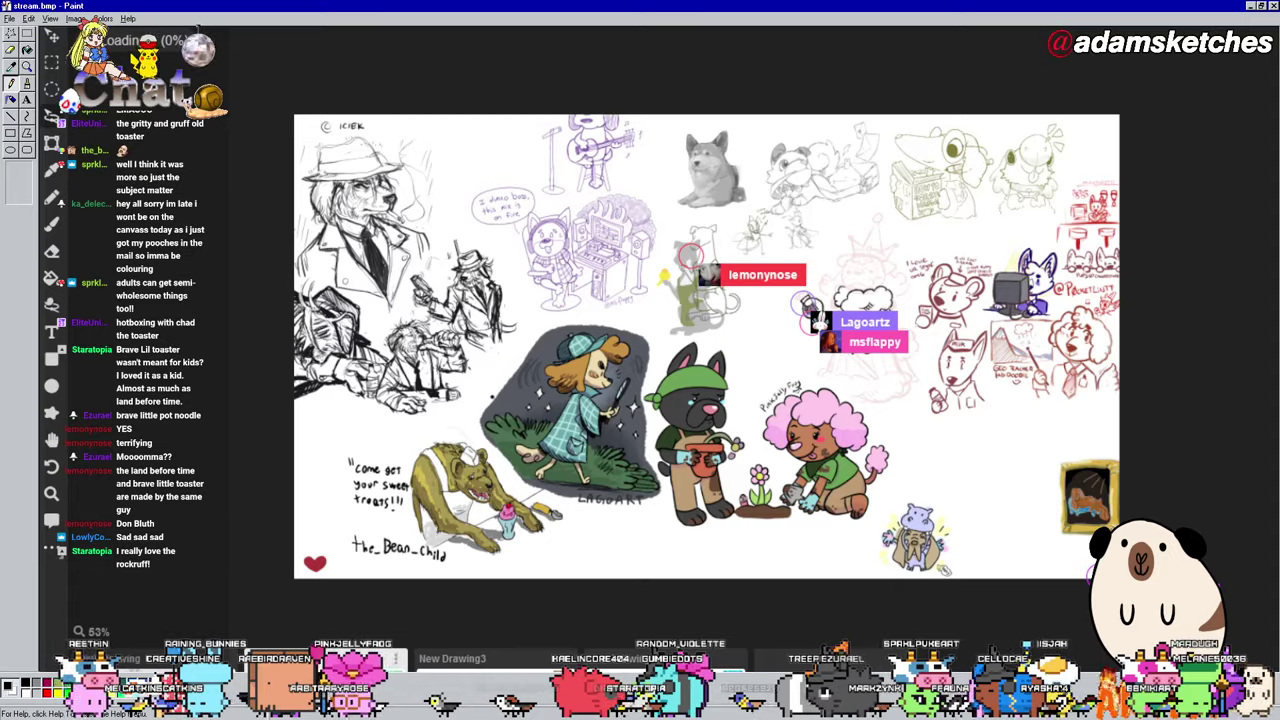
Step: Open New Drawing2 and rough in a head's sides, chin and curved centre line in the blank area between the purple and red sketches
key(ctrl+Tab)
scroll(554, 347, up, 5)
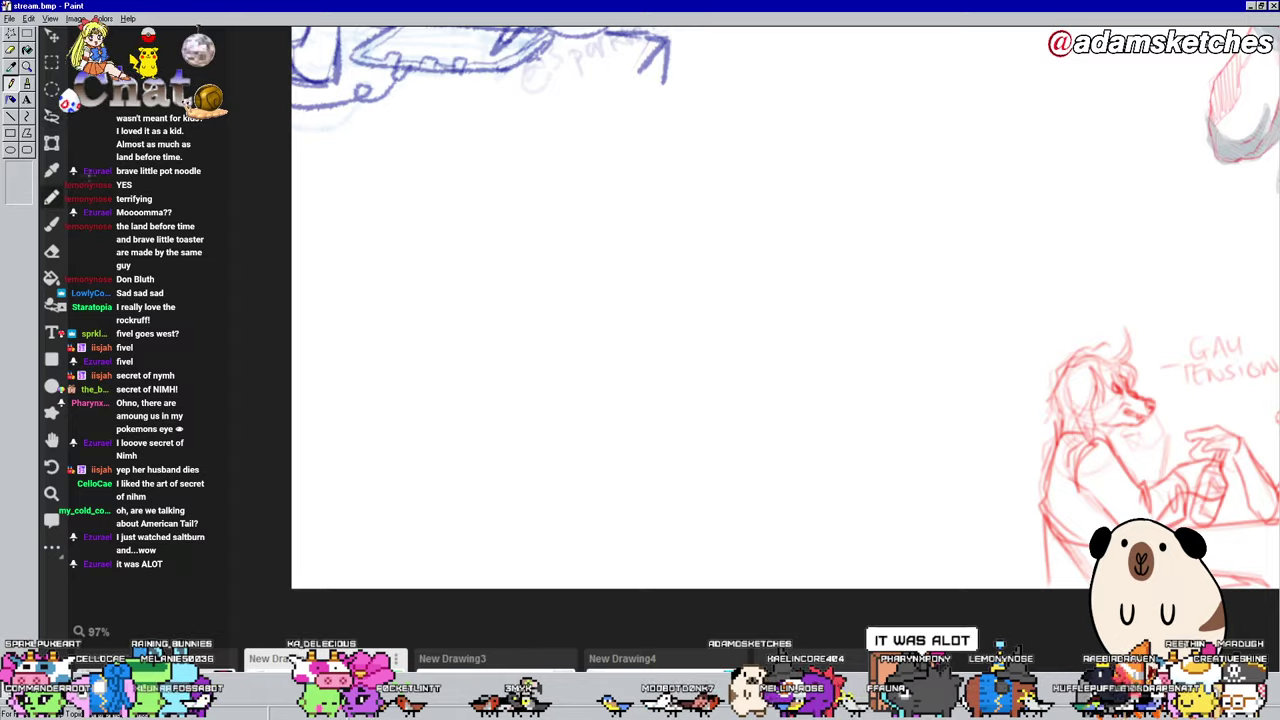
mouse_move(849, 253)
mouse_down()
mouse_move(820, 409)
mouse_move(729, 583)
mouse_up()
mouse_move(909, 386)
mouse_down()
mouse_move(886, 337)
mouse_move(865, 337)
mouse_up()
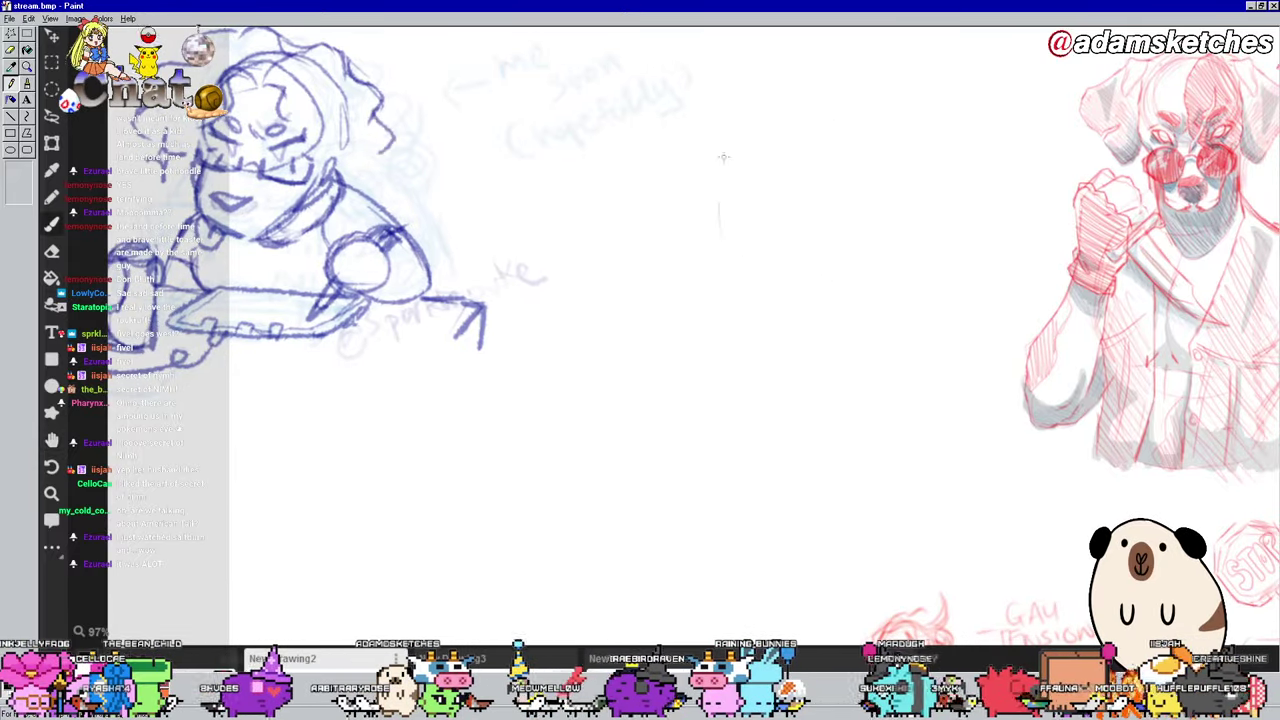
drag(762, 128, 838, 248)
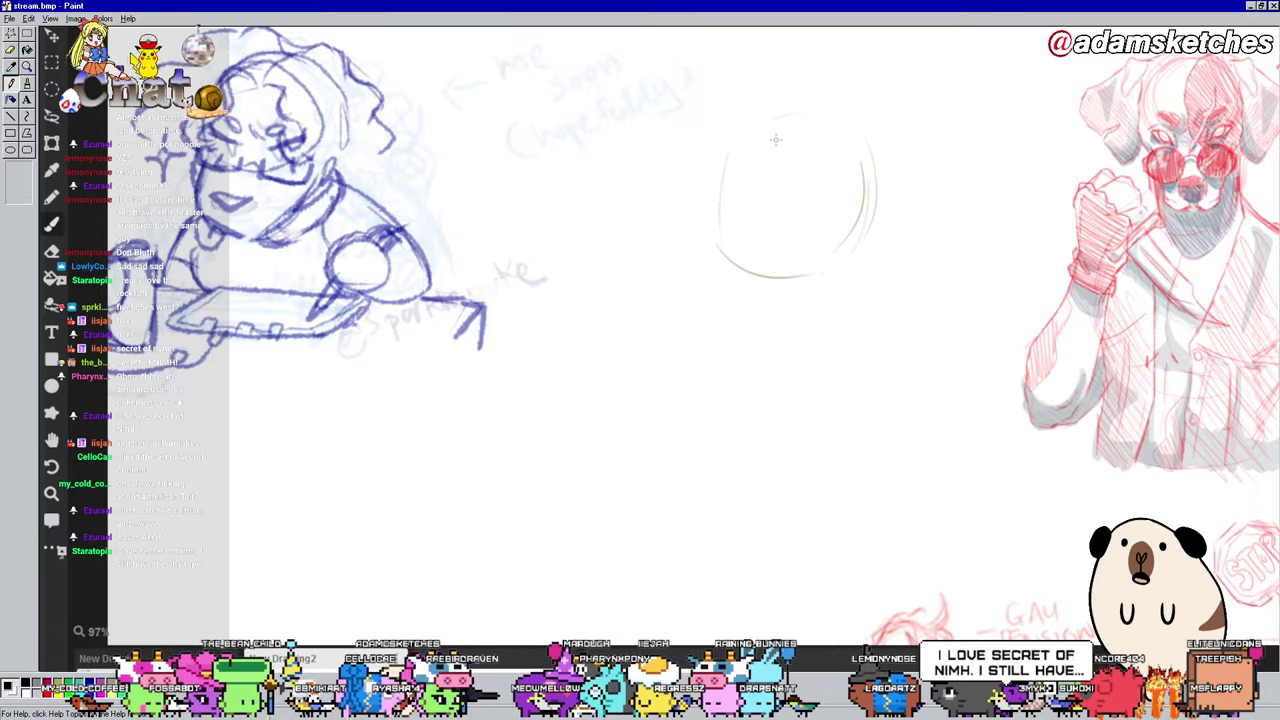
drag(779, 117, 757, 245)
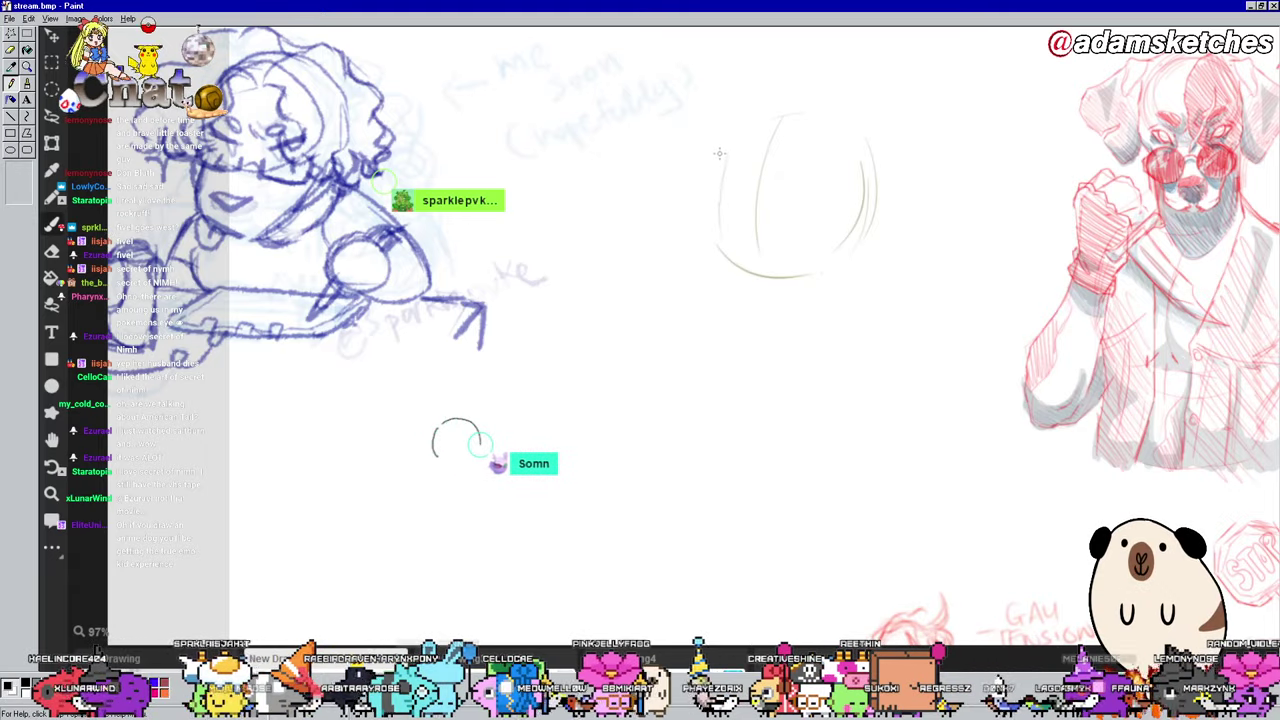
mouse_move(719, 168)
mouse_down()
mouse_move(726, 229)
mouse_move(718, 183)
mouse_move(725, 253)
mouse_move(722, 197)
mouse_move(728, 240)
mouse_move(756, 274)
mouse_up()
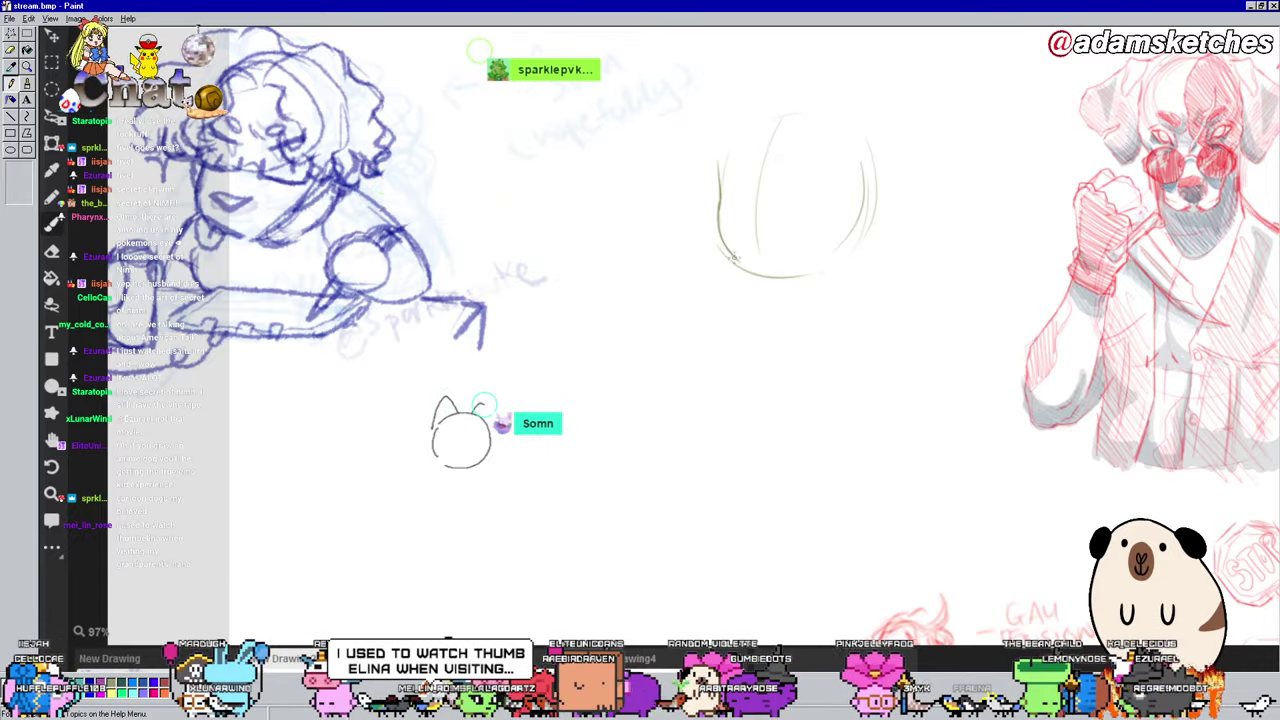
mouse_move(717, 212)
mouse_down()
mouse_move(757, 272)
mouse_move(846, 245)
mouse_up()
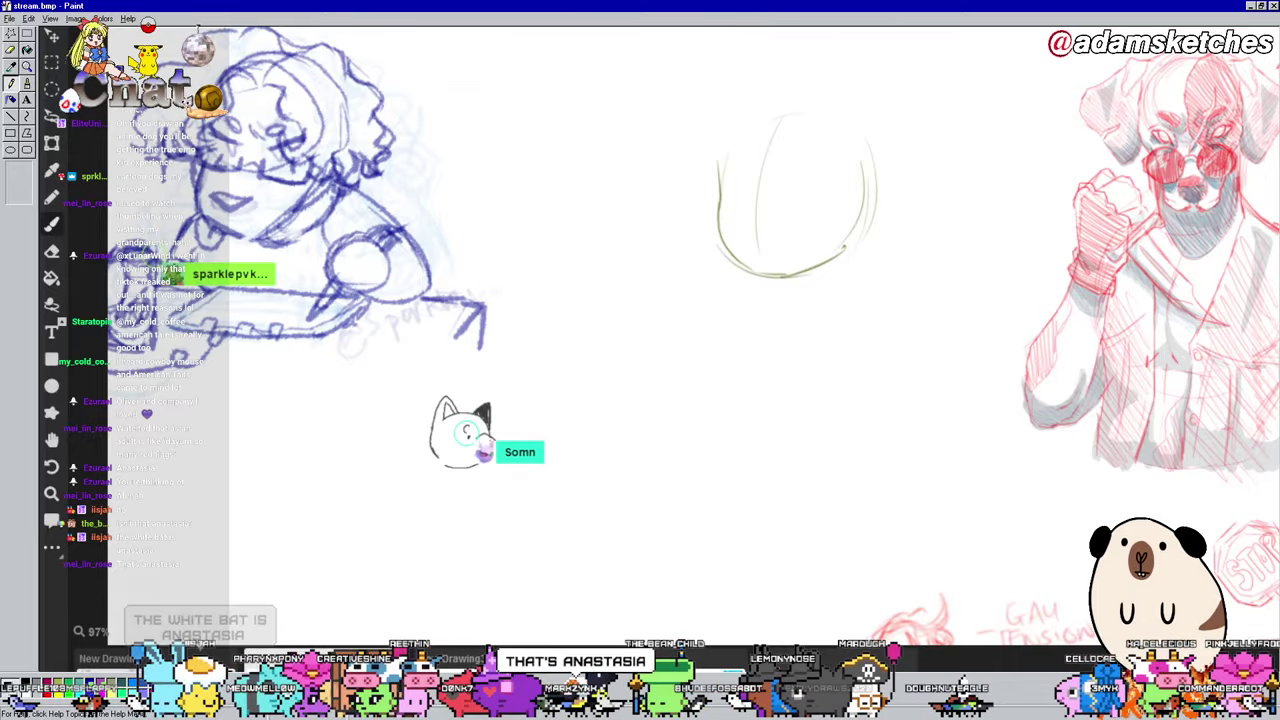
Step: Strengthen the jaw and close the head outline with a rounded crown in olive line
scroll(817, 43, up, 1)
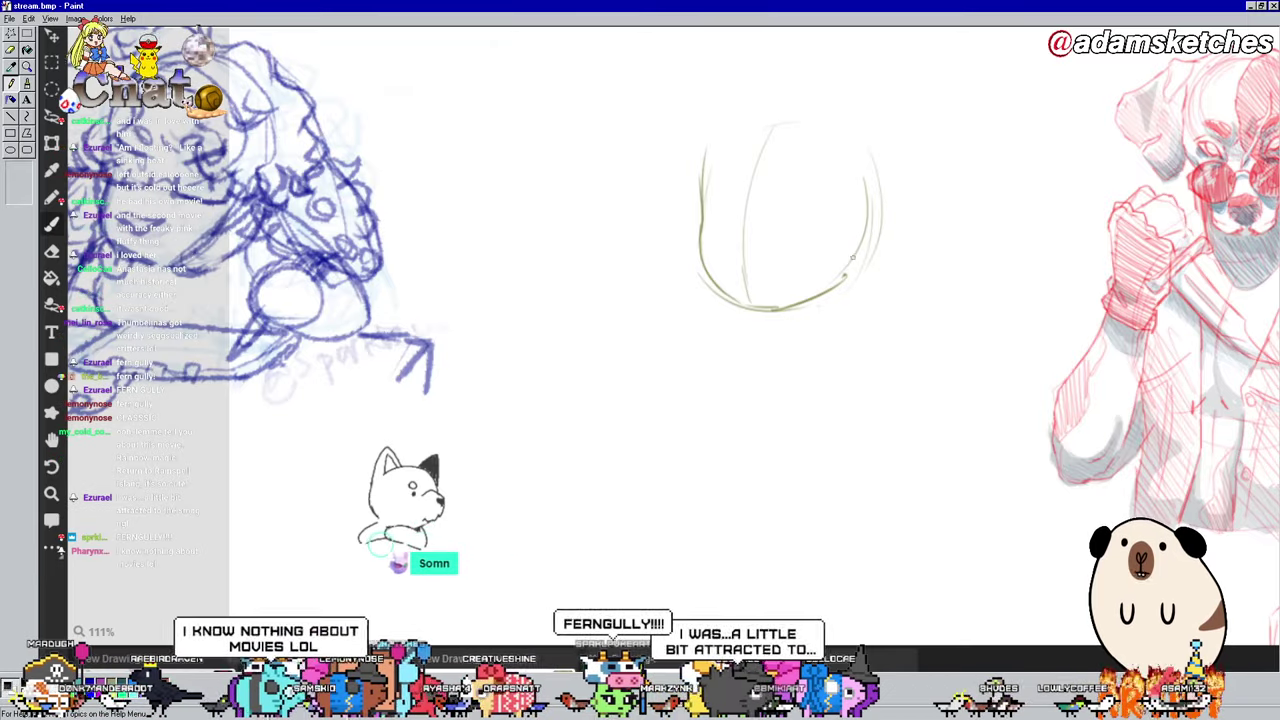
key(space)
drag(846, 229, 820, 249)
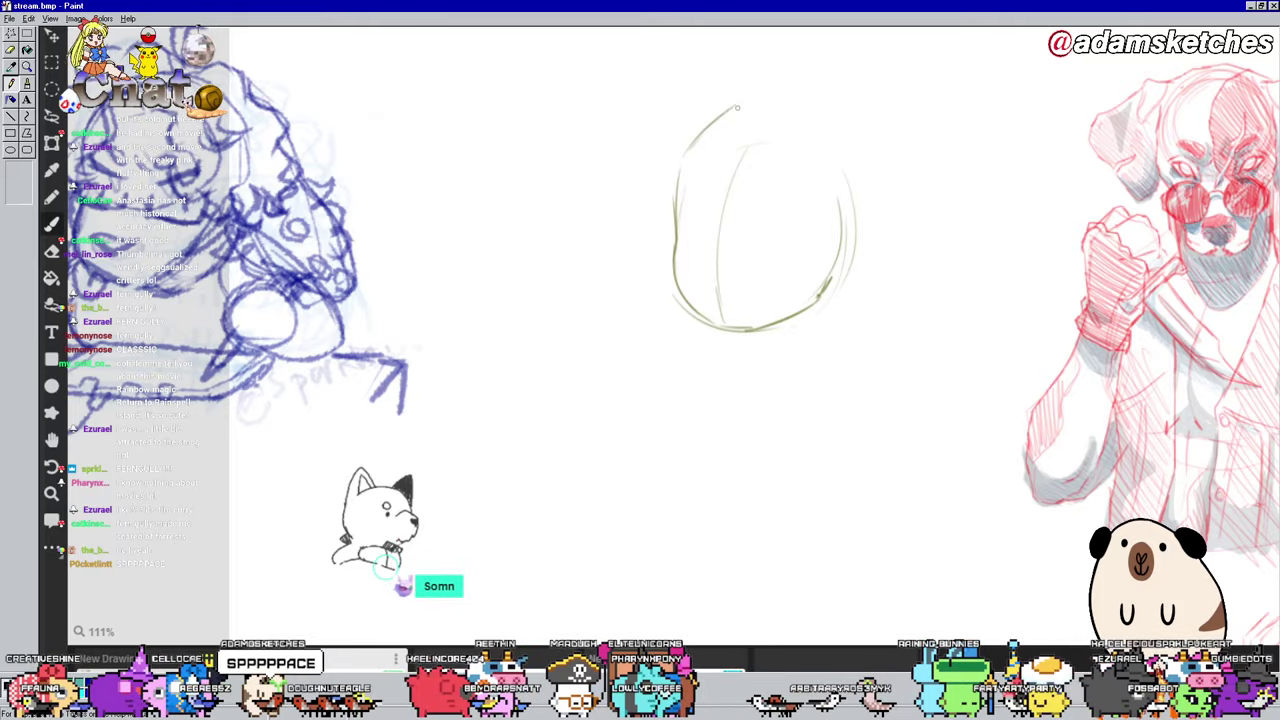
drag(737, 107, 848, 175)
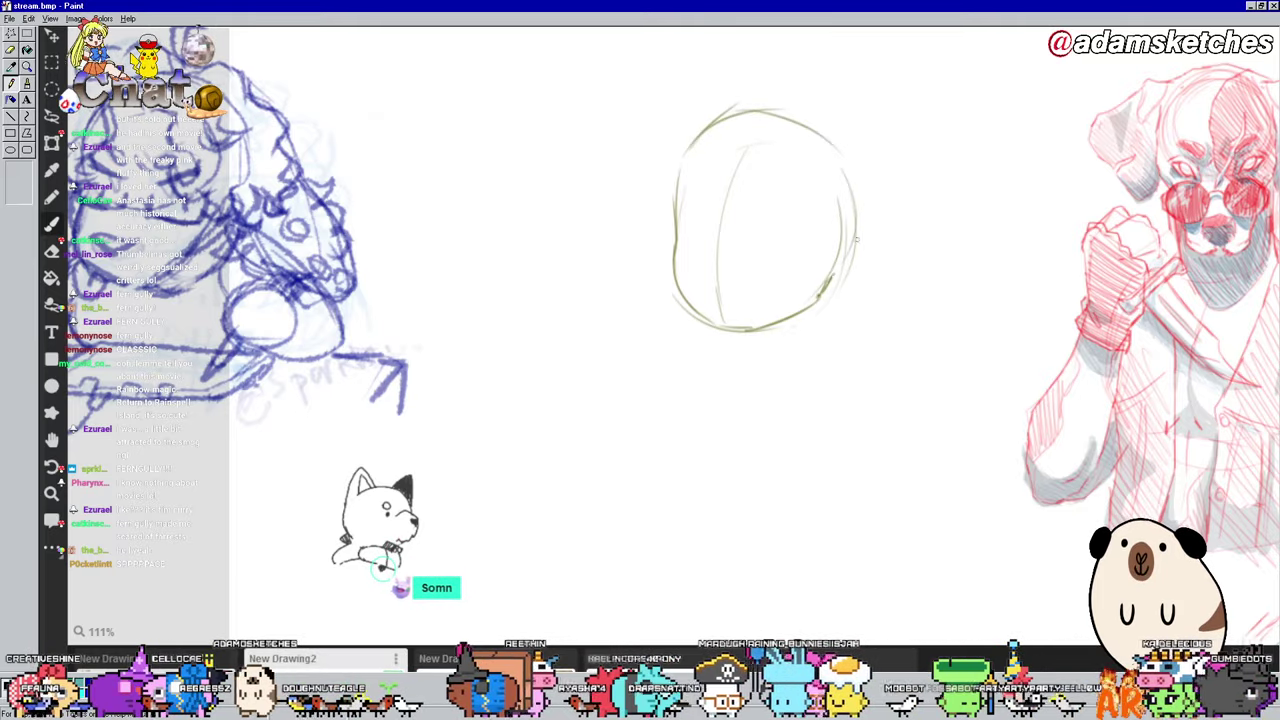
drag(1010, 330, 1018, 284)
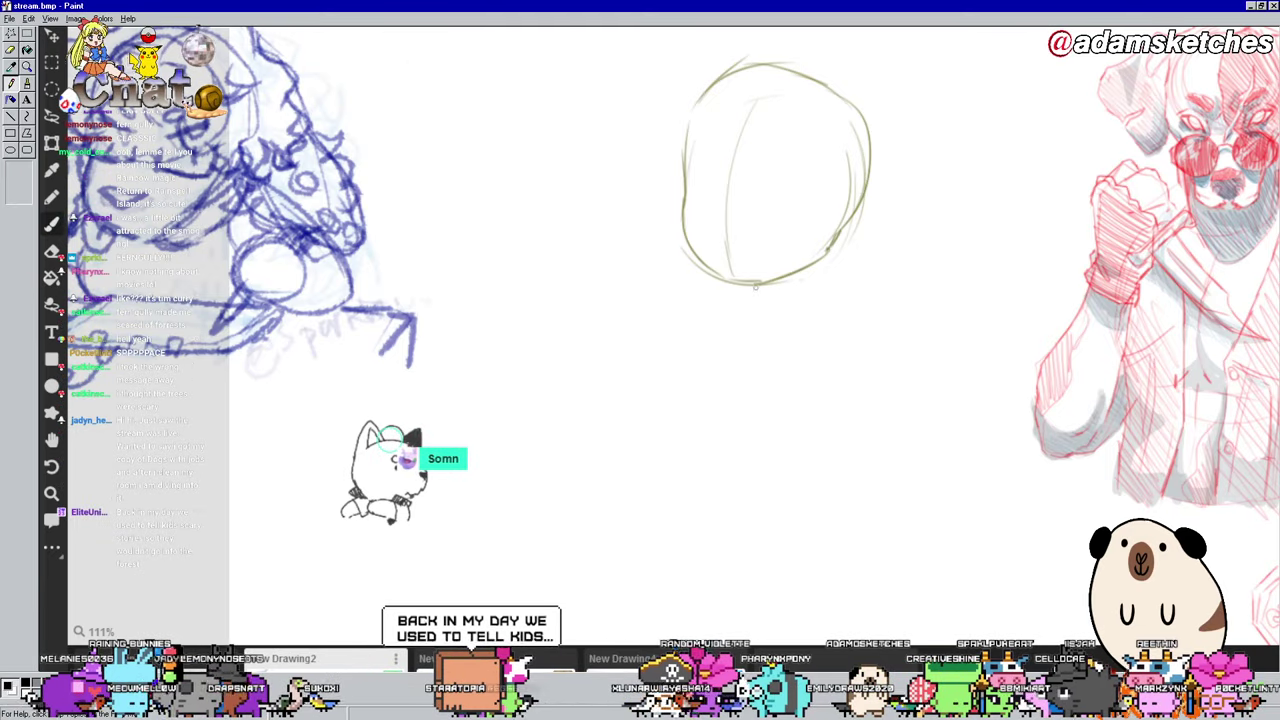
Step: Sketch the neck line and a tapered torso with a zigzag lower edge beneath the head
drag(838, 233, 809, 297)
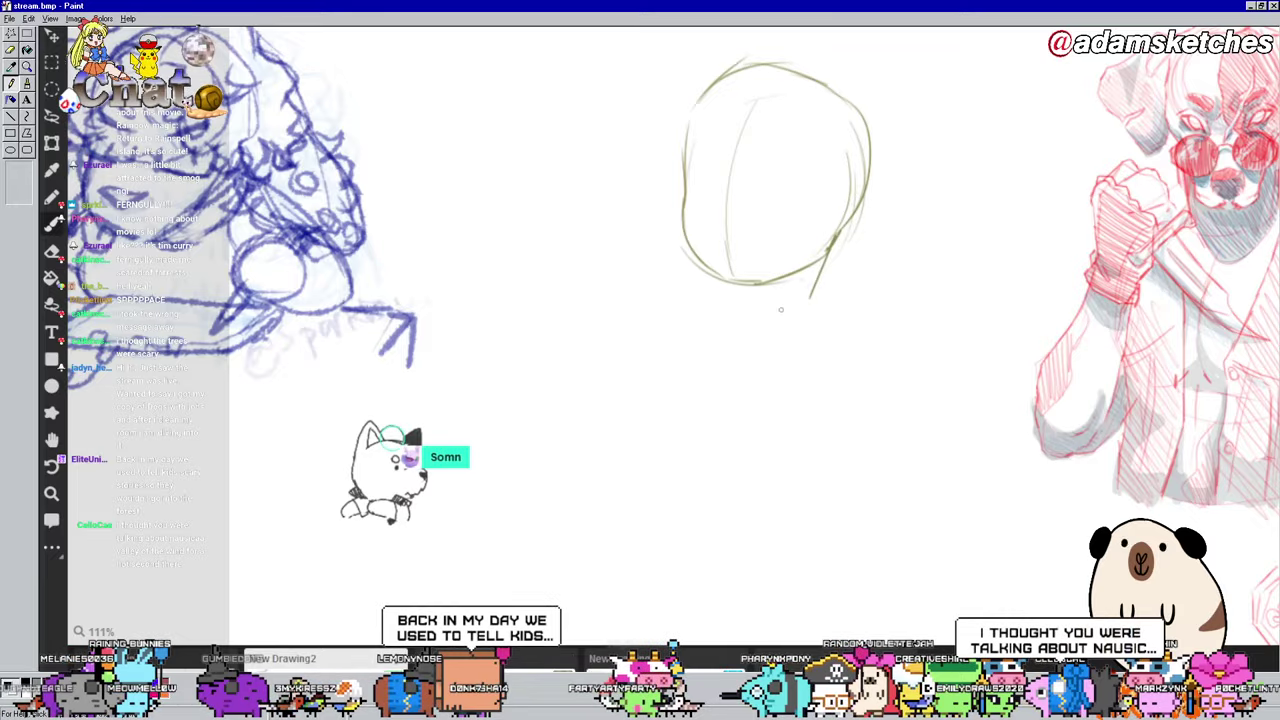
drag(718, 304, 812, 320)
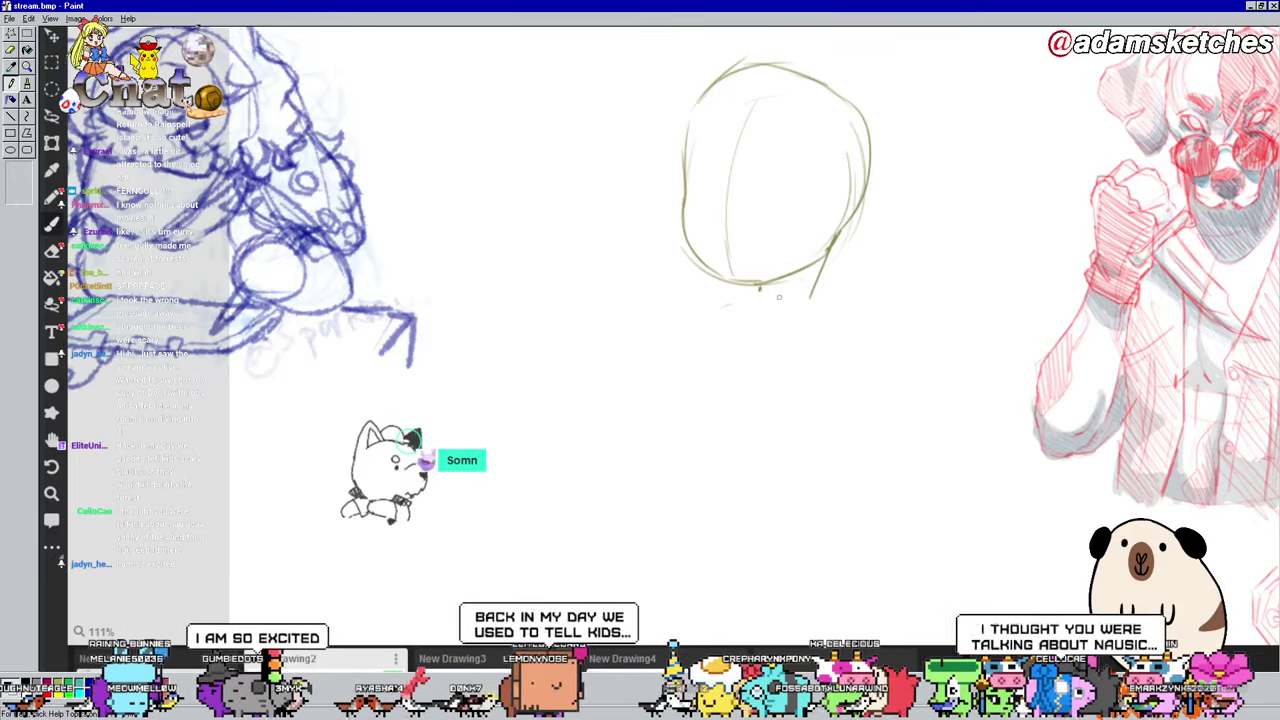
mouse_move(715, 305)
mouse_down()
mouse_move(672, 462)
mouse_move(830, 420)
mouse_up()
drag(831, 330, 820, 450)
drag(977, 377, 998, 345)
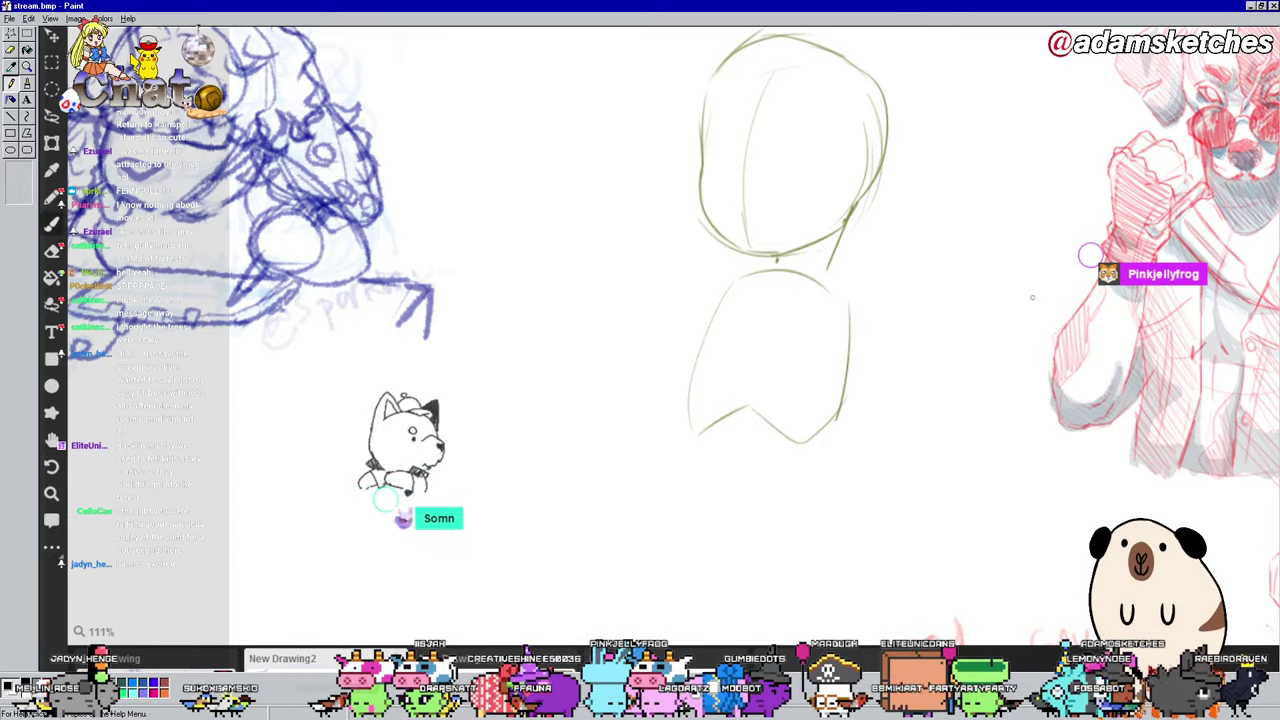
Step: Connect the neck to the torso and add a short curved shoulder line on each side
scroll(1032, 297, down, 2)
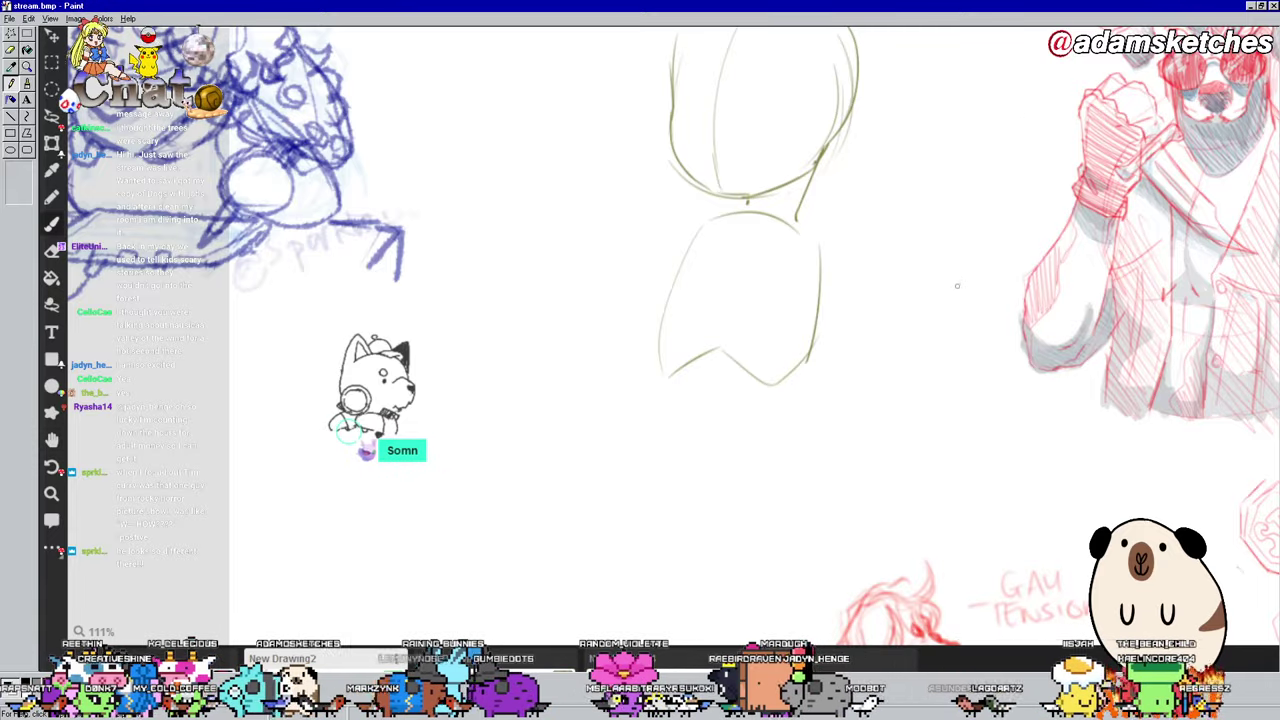
drag(957, 286, 949, 323)
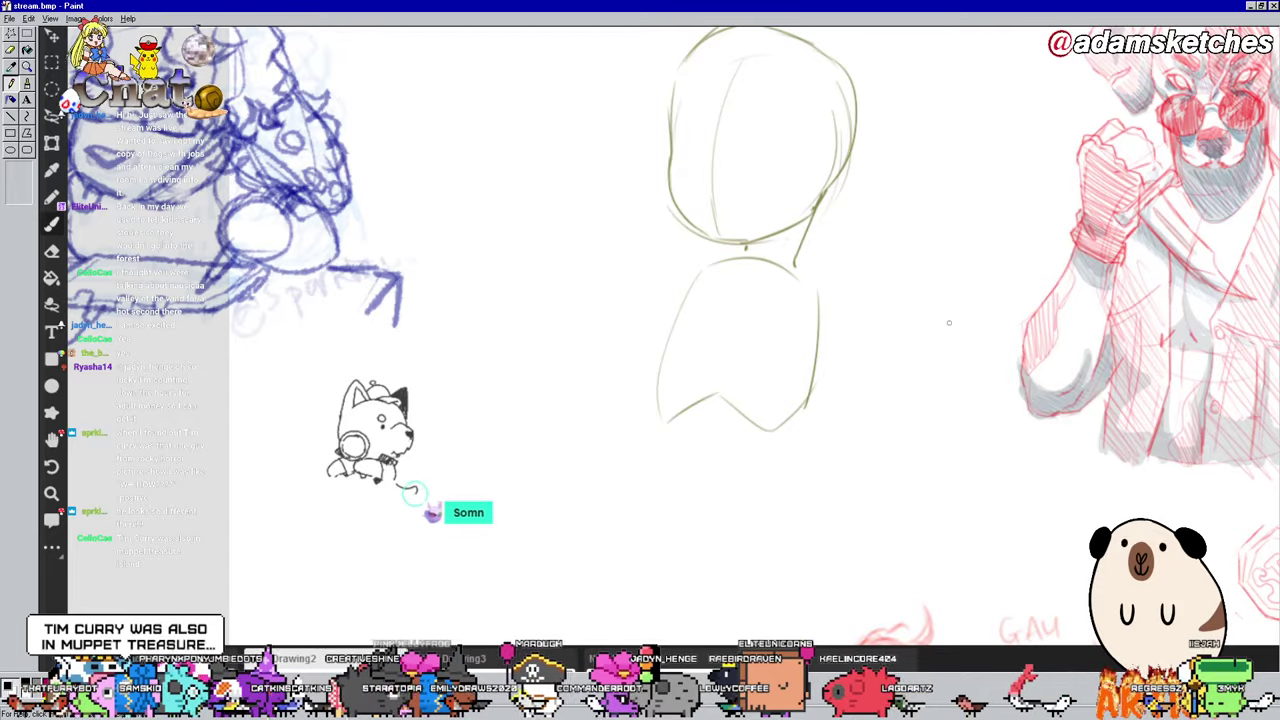
drag(949, 323, 965, 243)
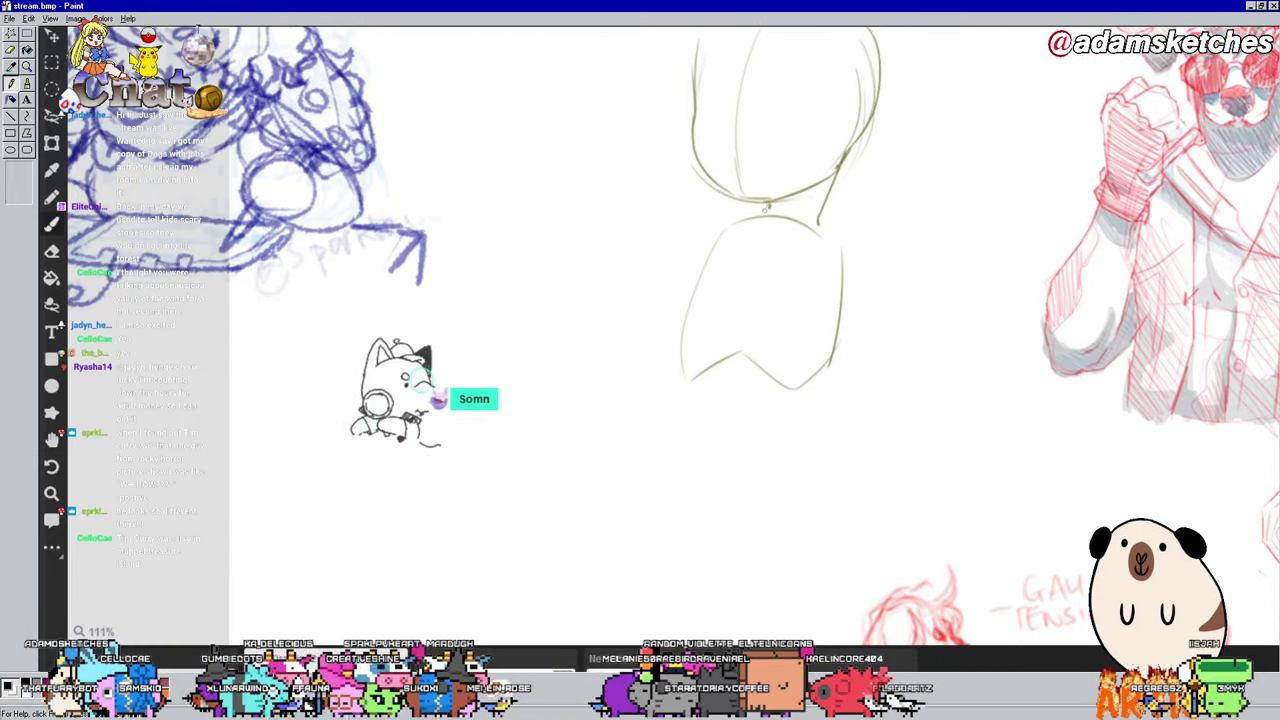
mouse_move(699, 228)
mouse_down()
mouse_move(776, 208)
mouse_move(862, 255)
mouse_up()
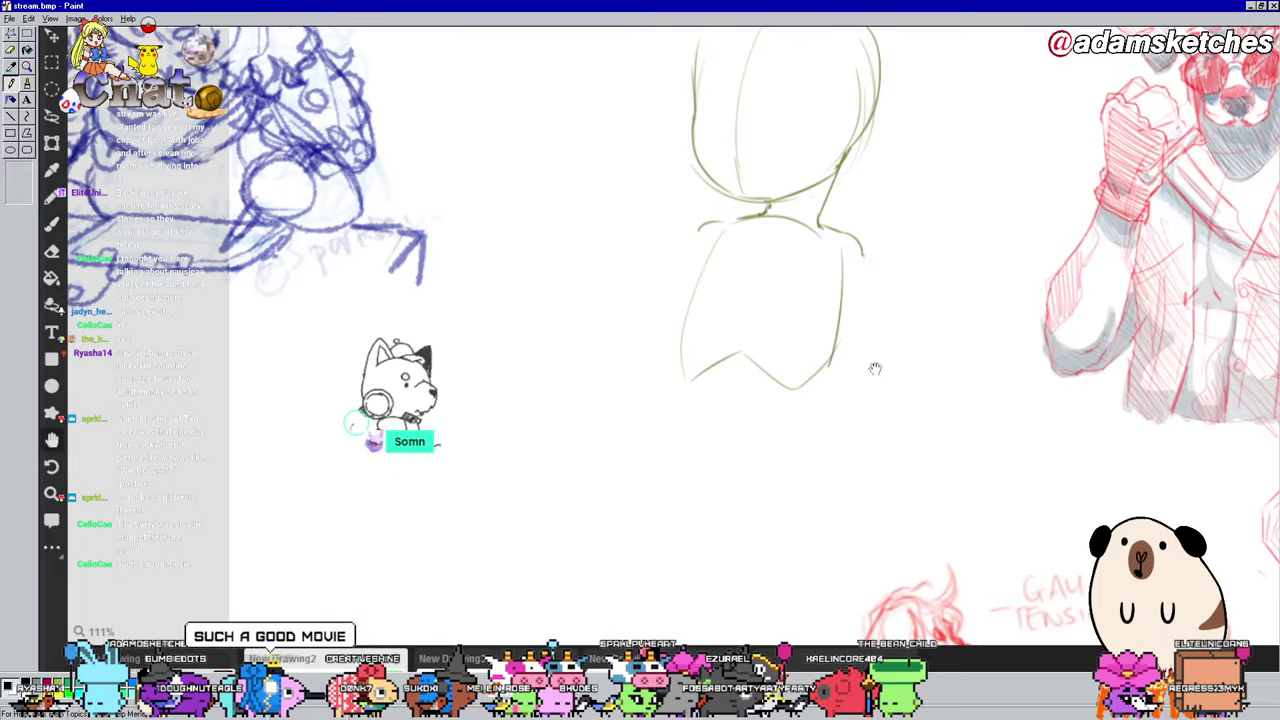
Step: Add two pointed triangular ears to the head and refine the cheek and jaw contours
scroll(875, 369, up, 3)
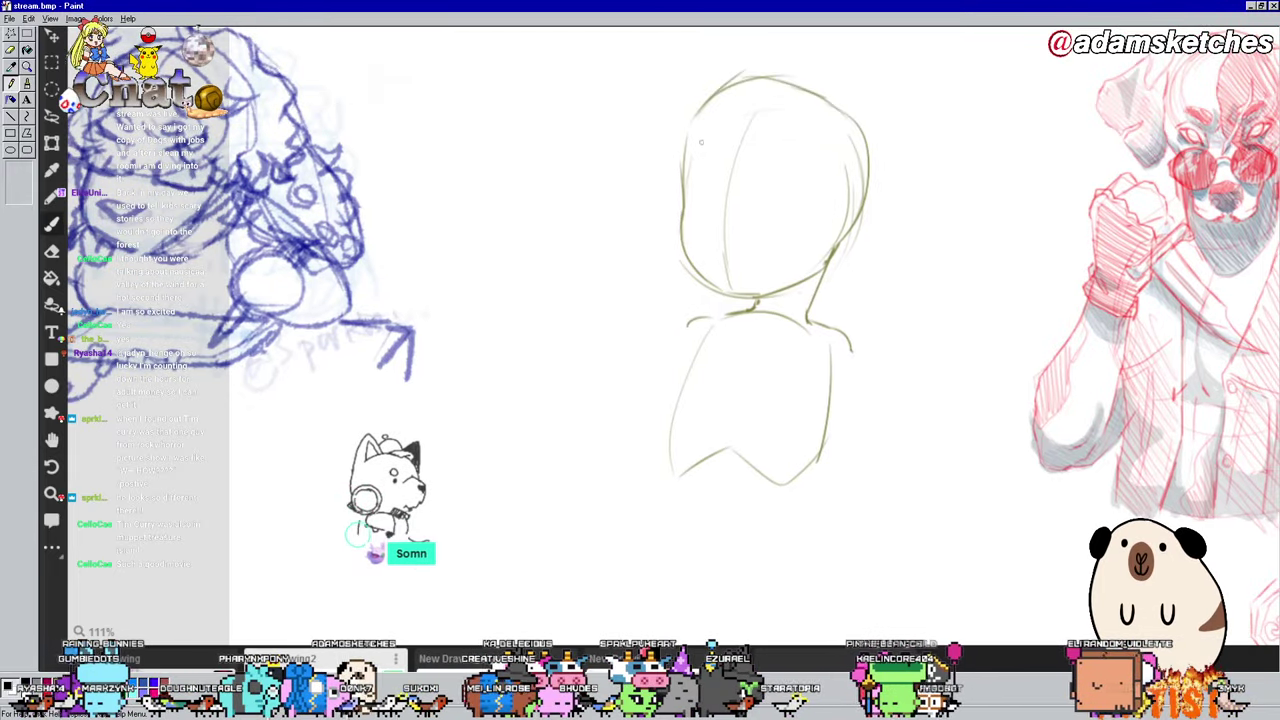
drag(736, 88, 684, 166)
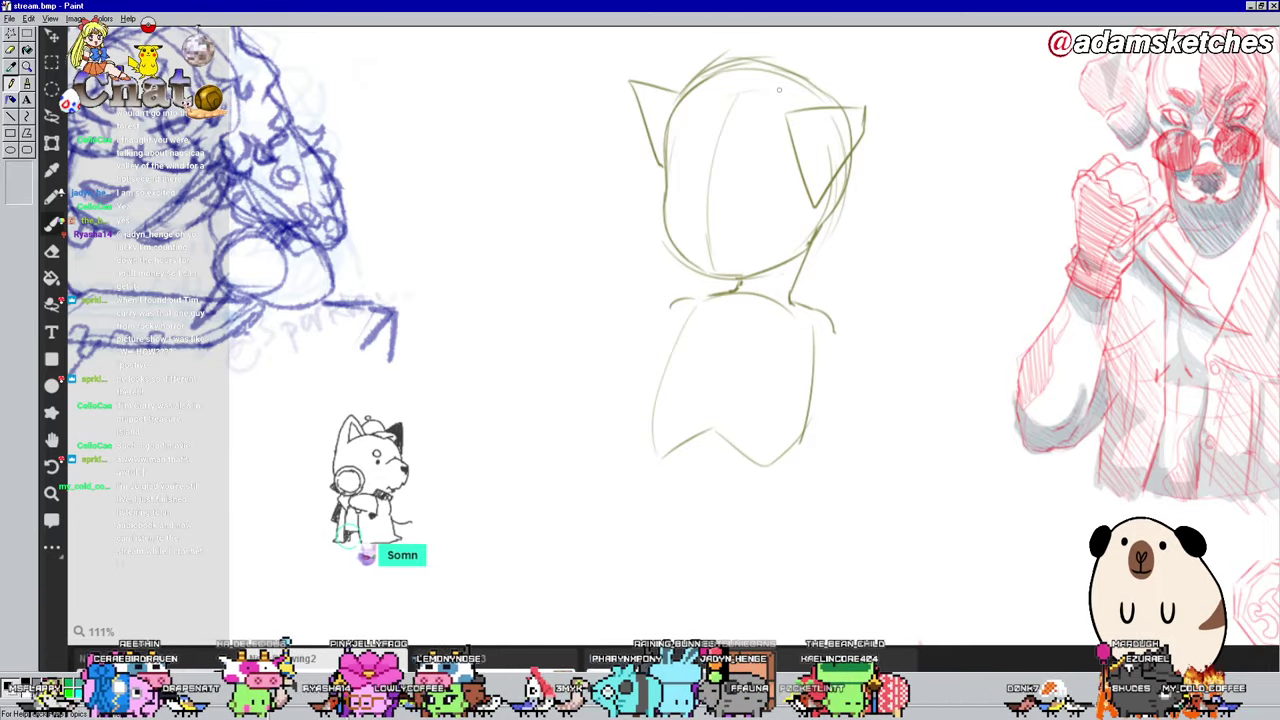
scroll(730, 113, up, 2)
scroll(728, 115, up, 1)
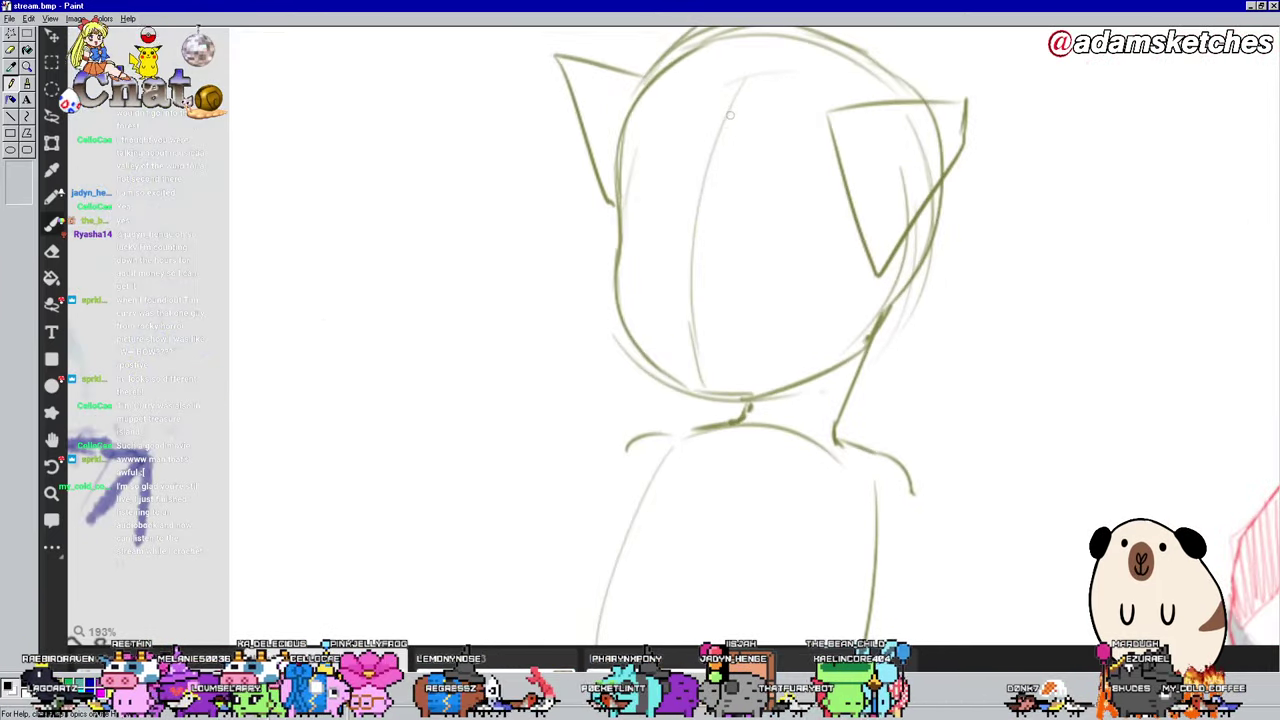
drag(622, 210, 620, 285)
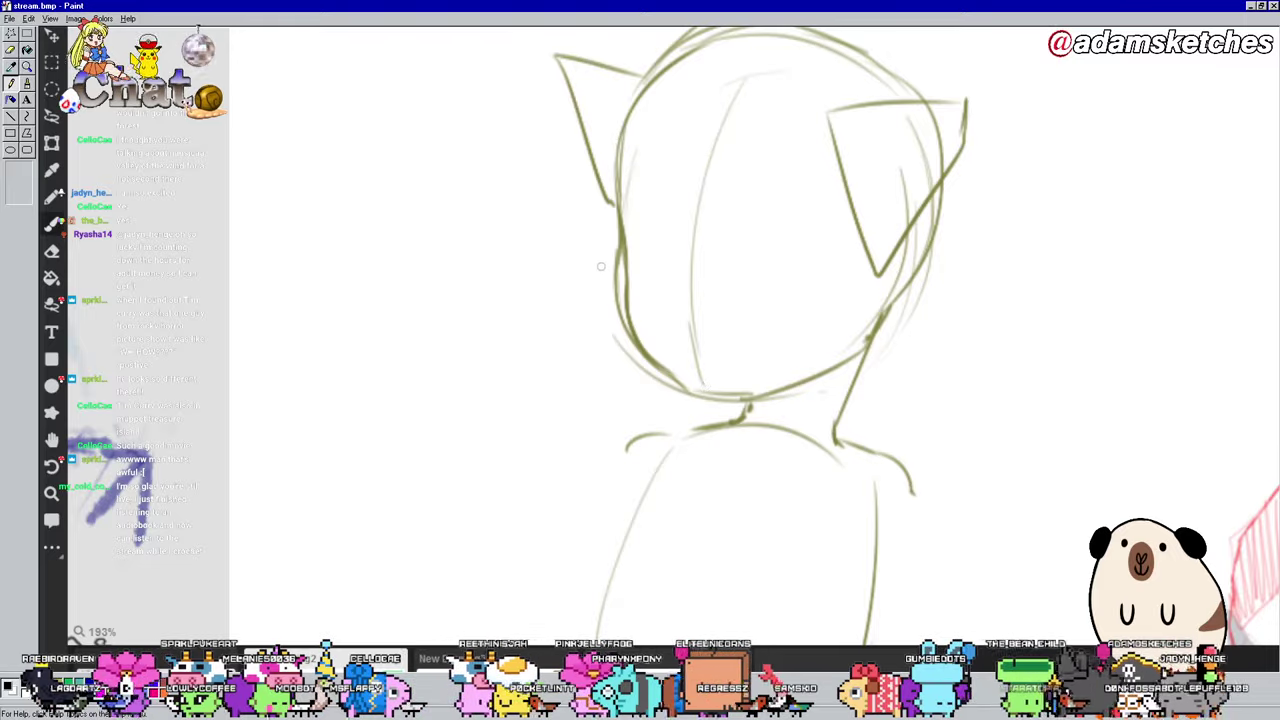
mouse_move(621, 305)
mouse_down()
mouse_move(630, 355)
mouse_move(672, 396)
mouse_up()
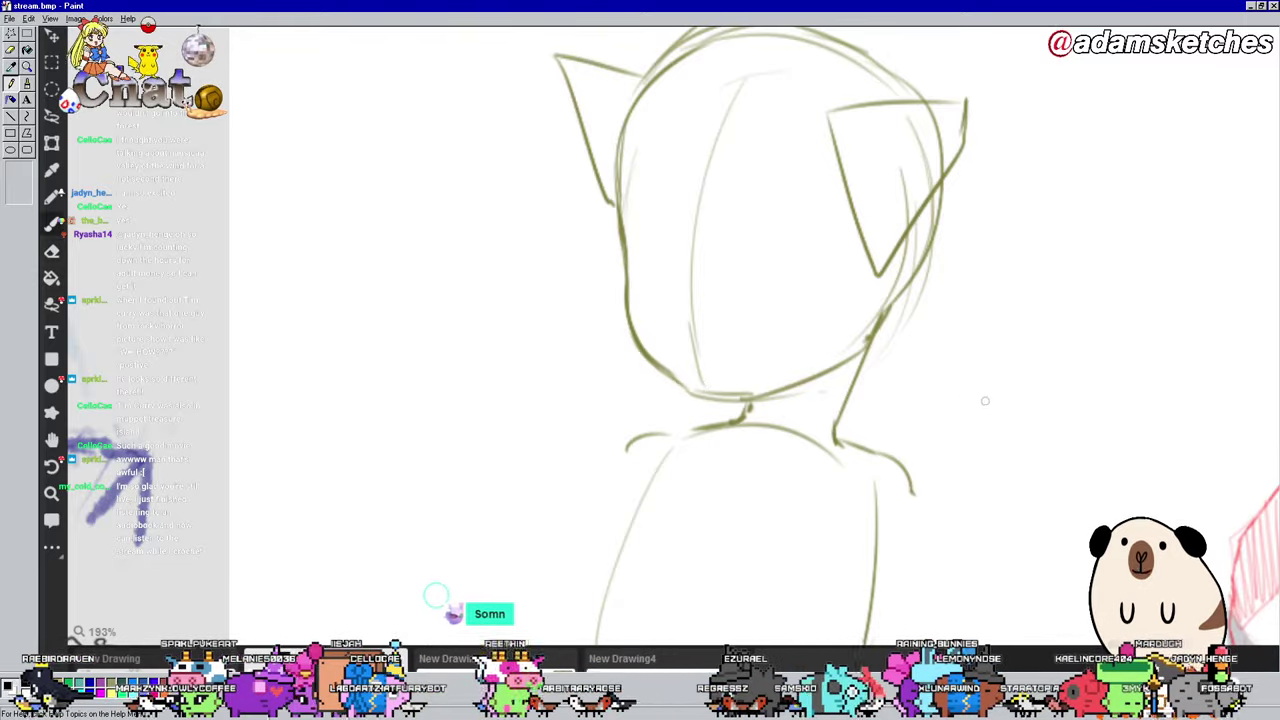
drag(925, 232, 868, 330)
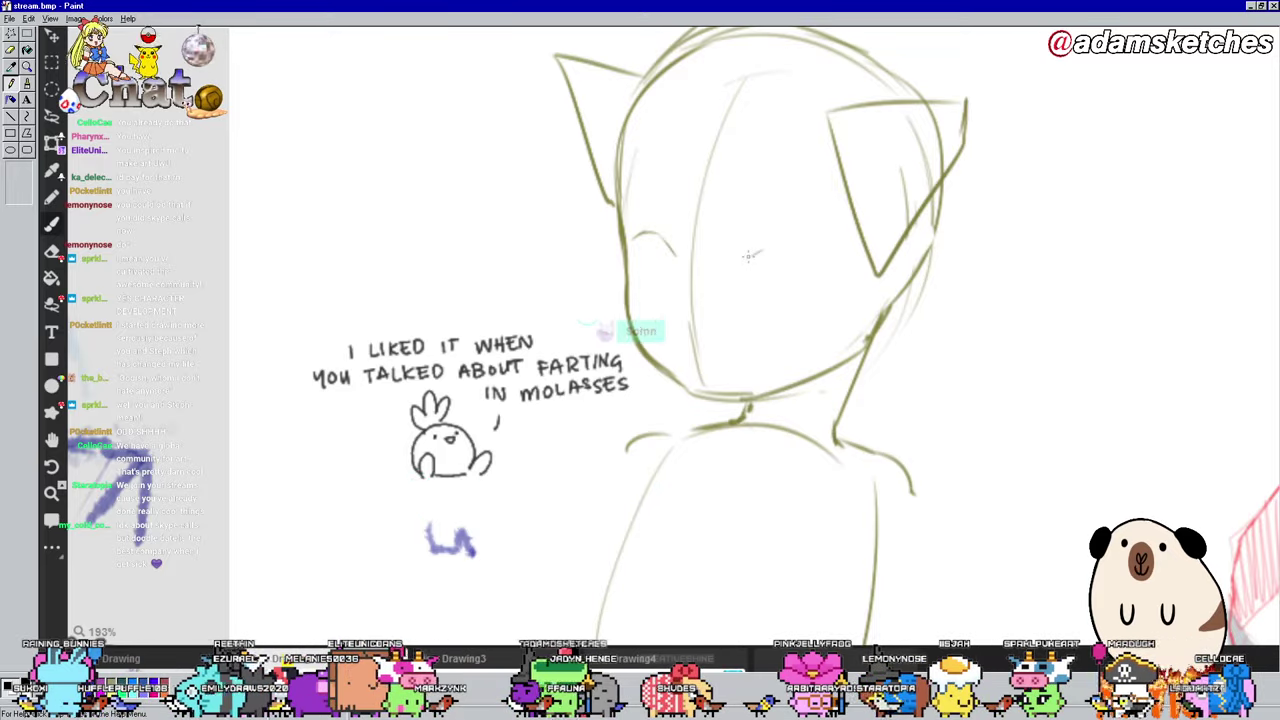
Step: Draw two large open eyes with upper lids, lashes and pupils on the eared character's face
drag(748, 256, 797, 244)
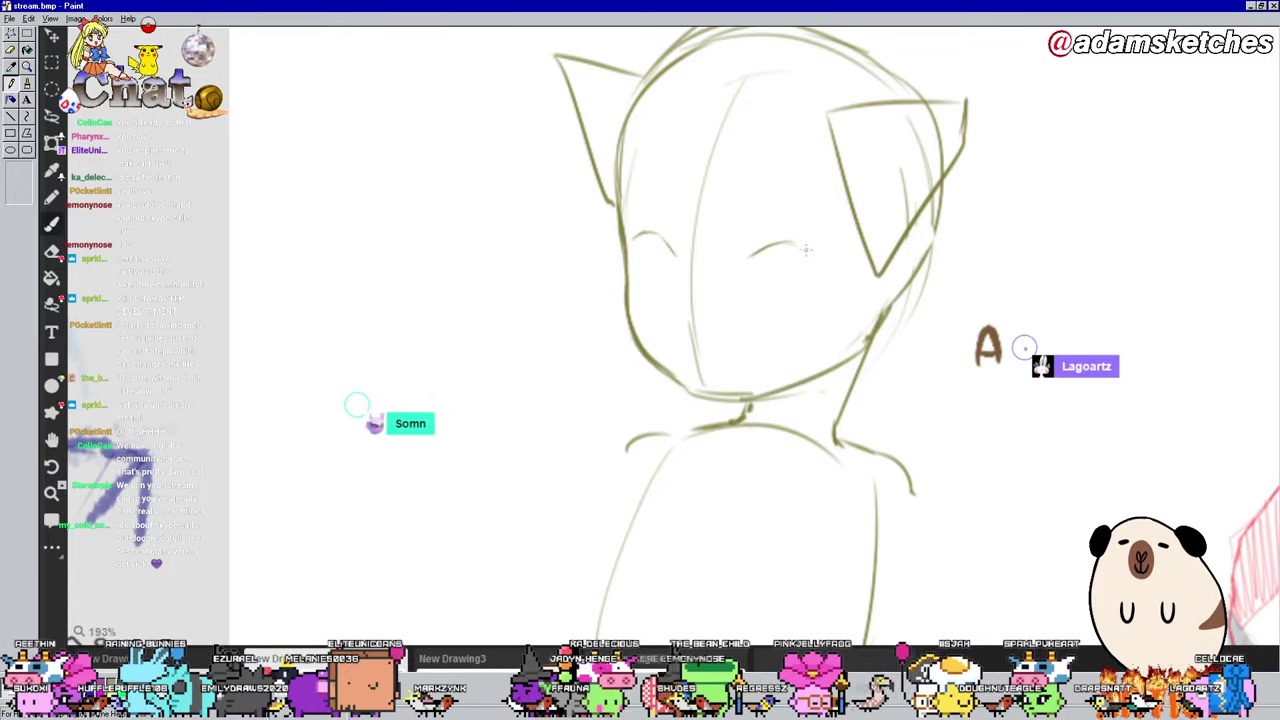
drag(799, 246, 821, 266)
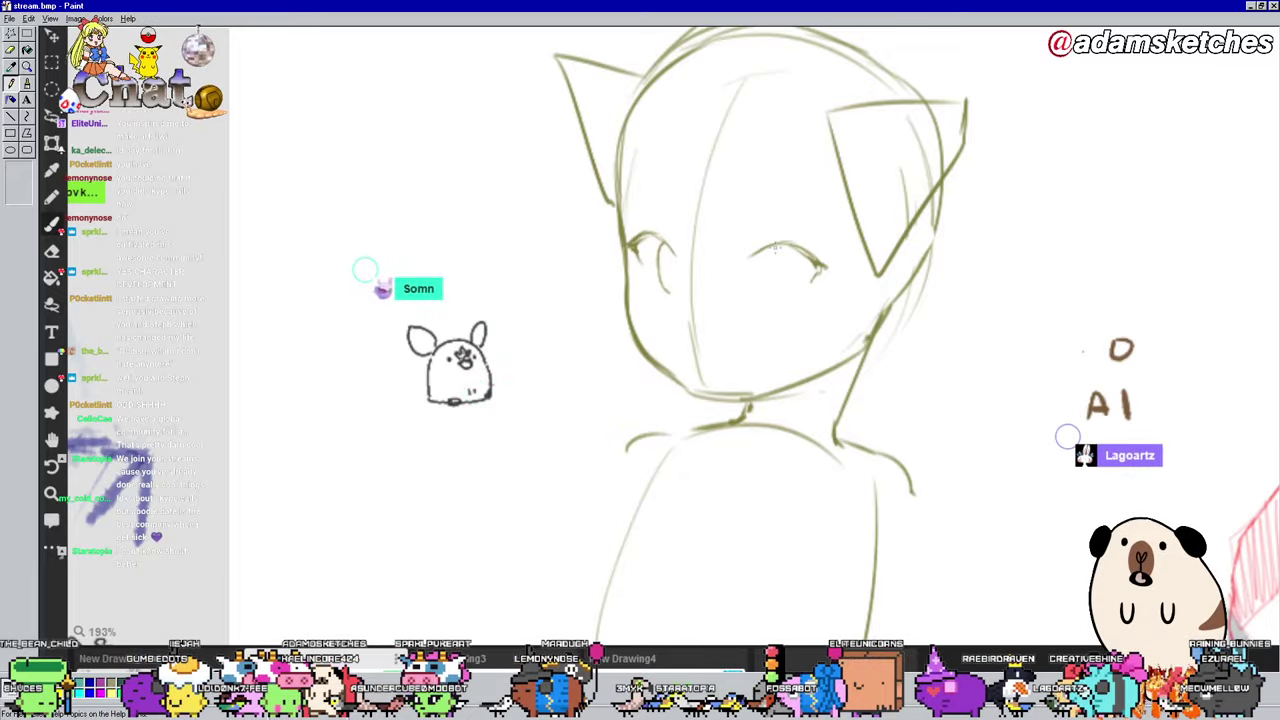
mouse_move(766, 255)
mouse_down()
mouse_move(784, 299)
mouse_move(804, 292)
mouse_move(768, 260)
mouse_move(784, 244)
mouse_move(763, 286)
mouse_up()
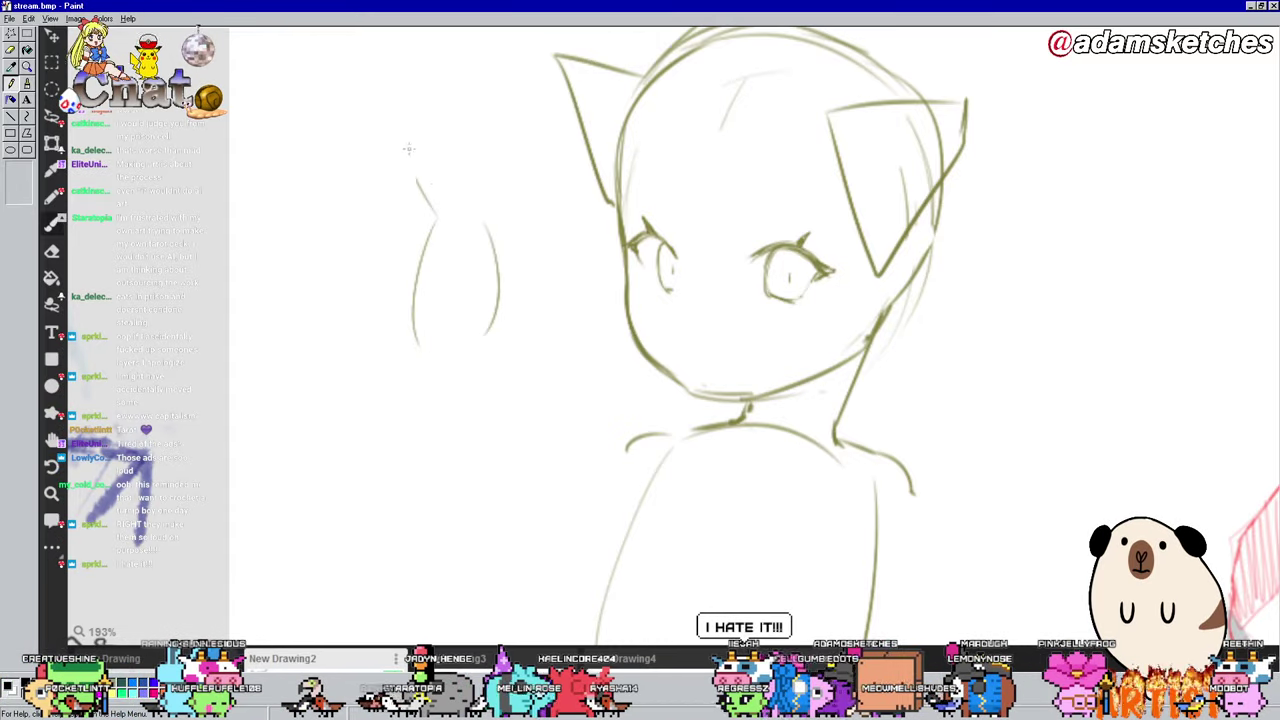
Step: Doodle a smiling leafy-topped root vegetable with arms and crossed legs beside the eared character
drag(471, 144, 474, 216)
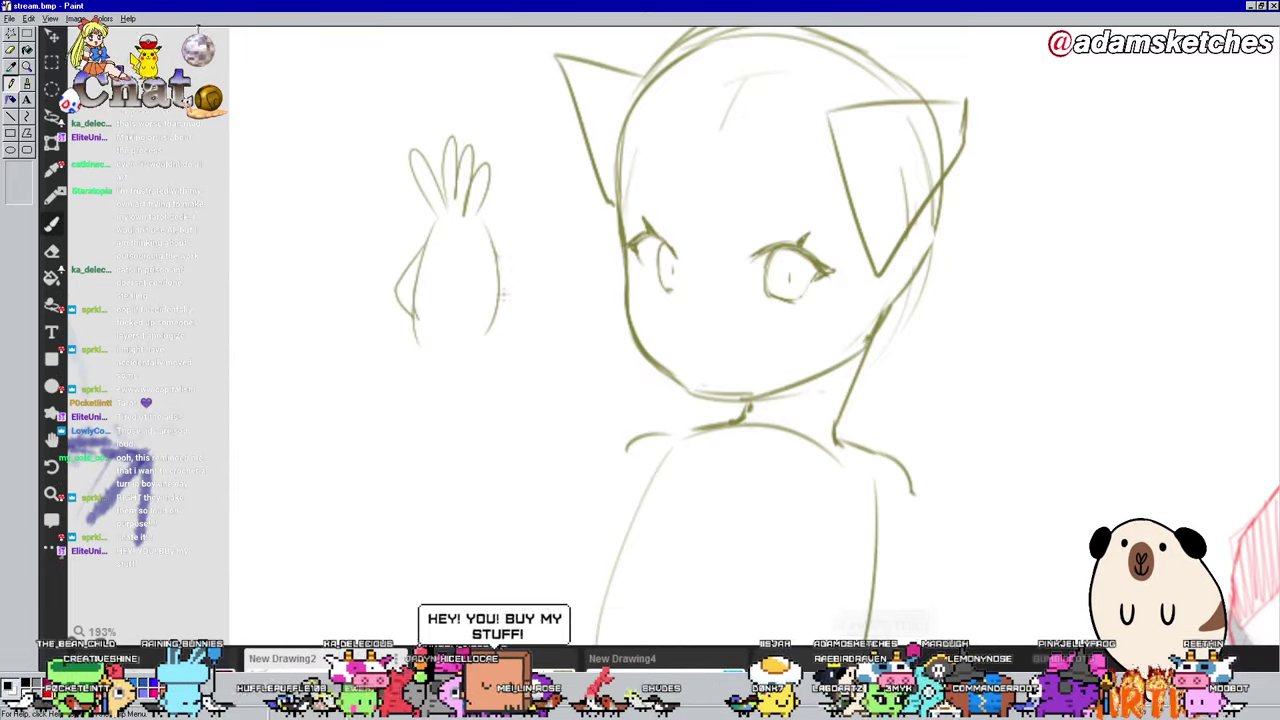
drag(466, 407, 490, 432)
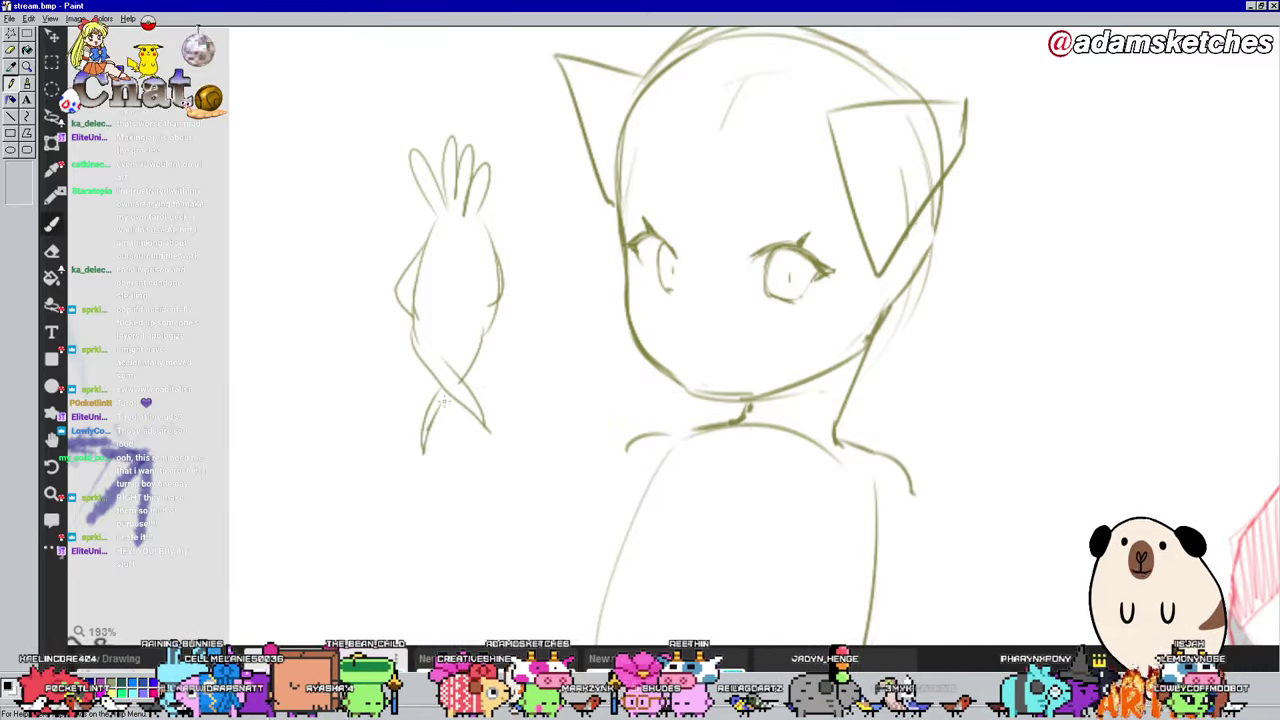
click(447, 248)
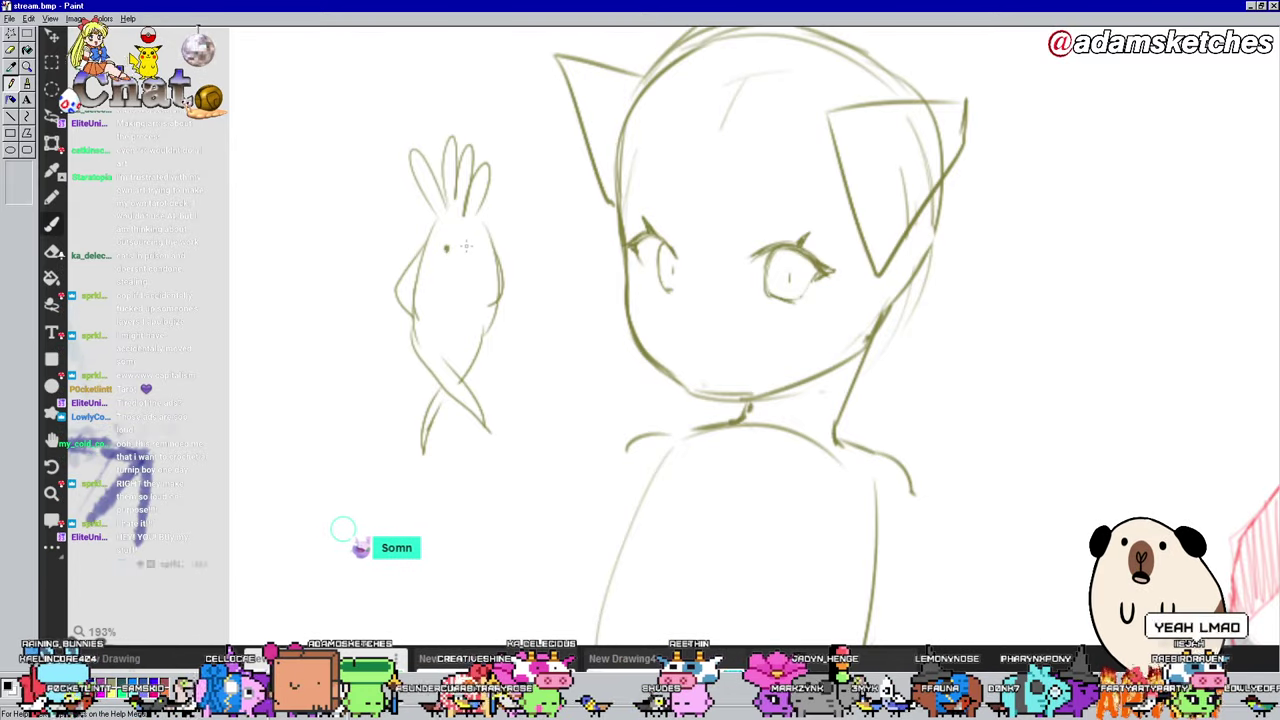
click(467, 246)
drag(444, 263, 472, 262)
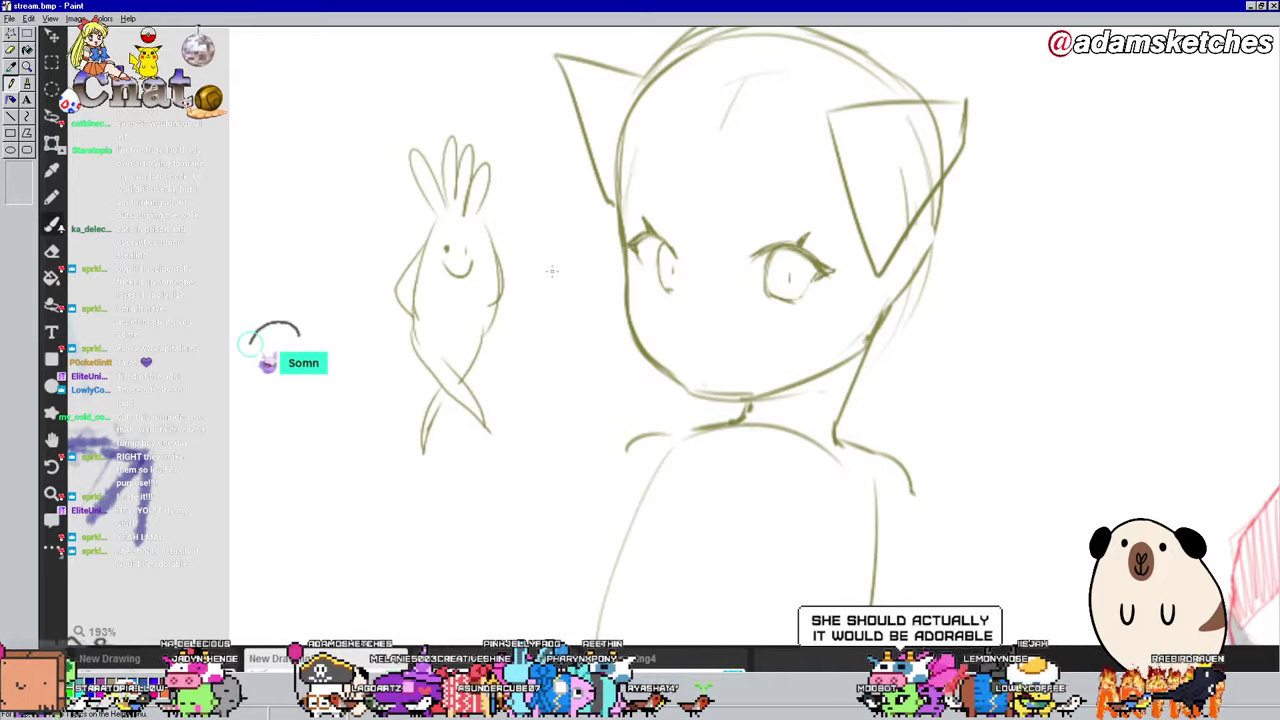
Step: Give the eared character a small pointed nose, a gentle smile and two oval eyebrow spots
drag(986, 289, 1052, 262)
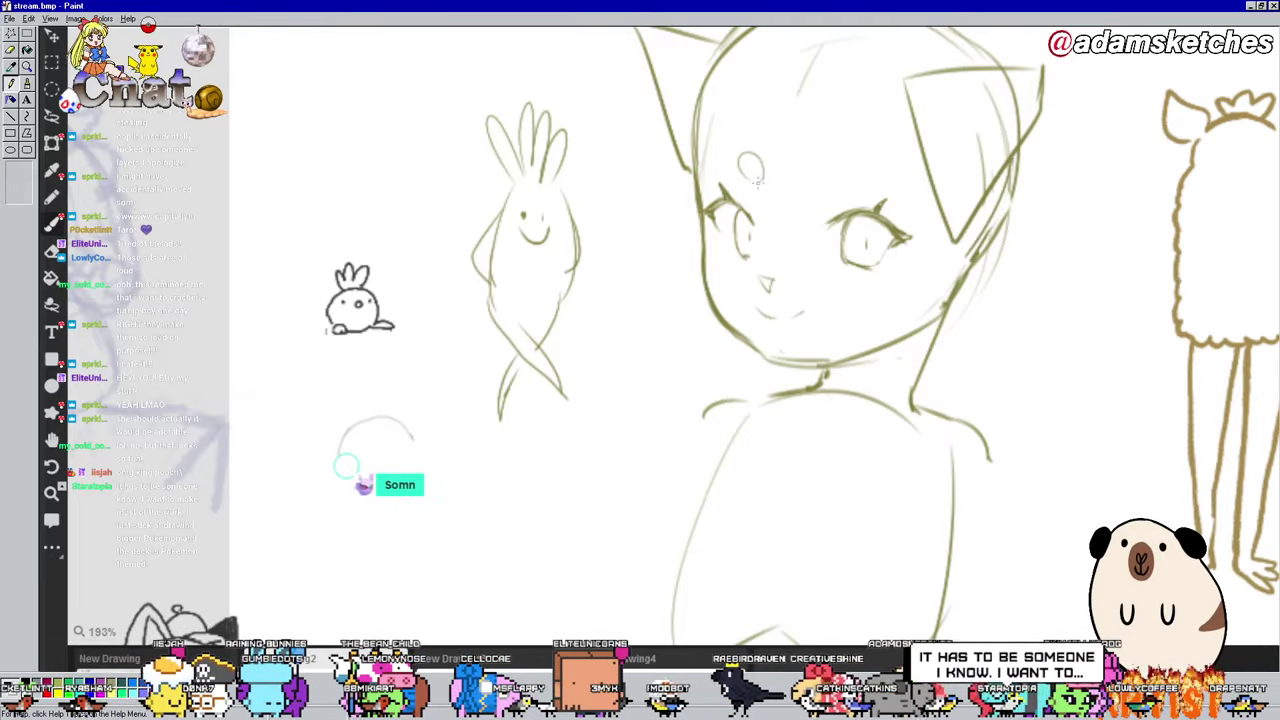
drag(855, 170, 866, 168)
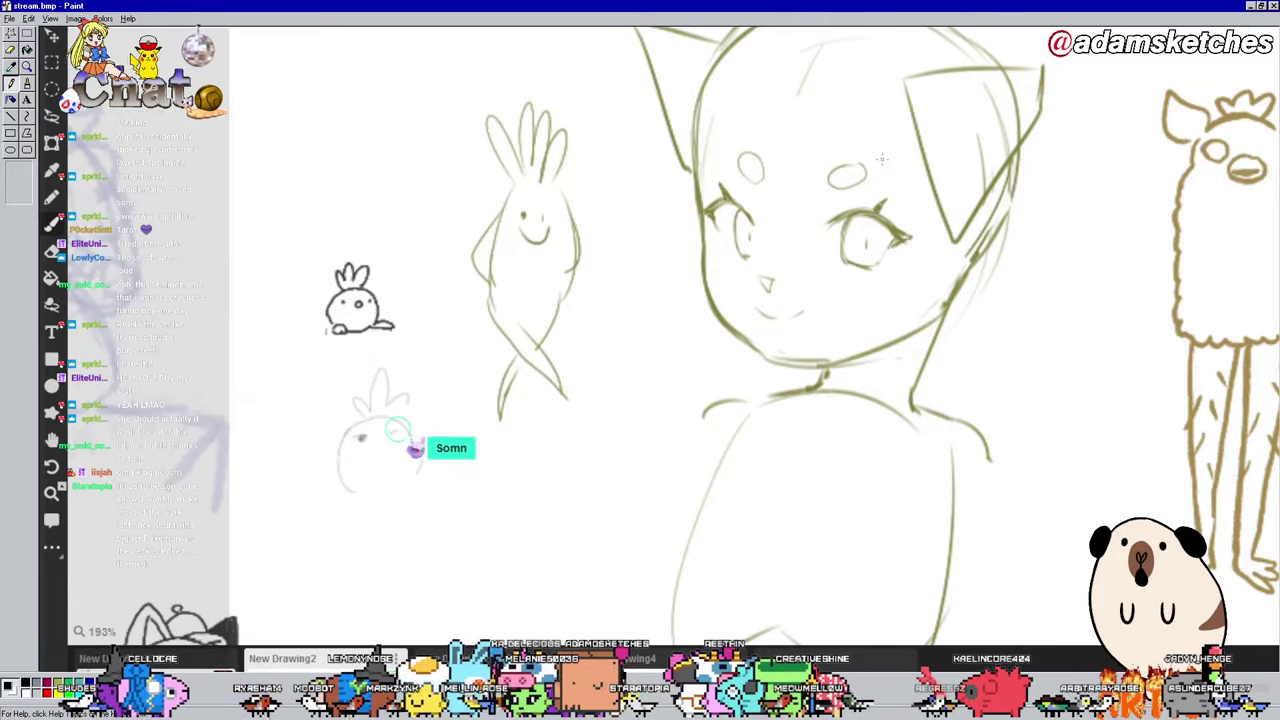
scroll(882, 158, down, 1)
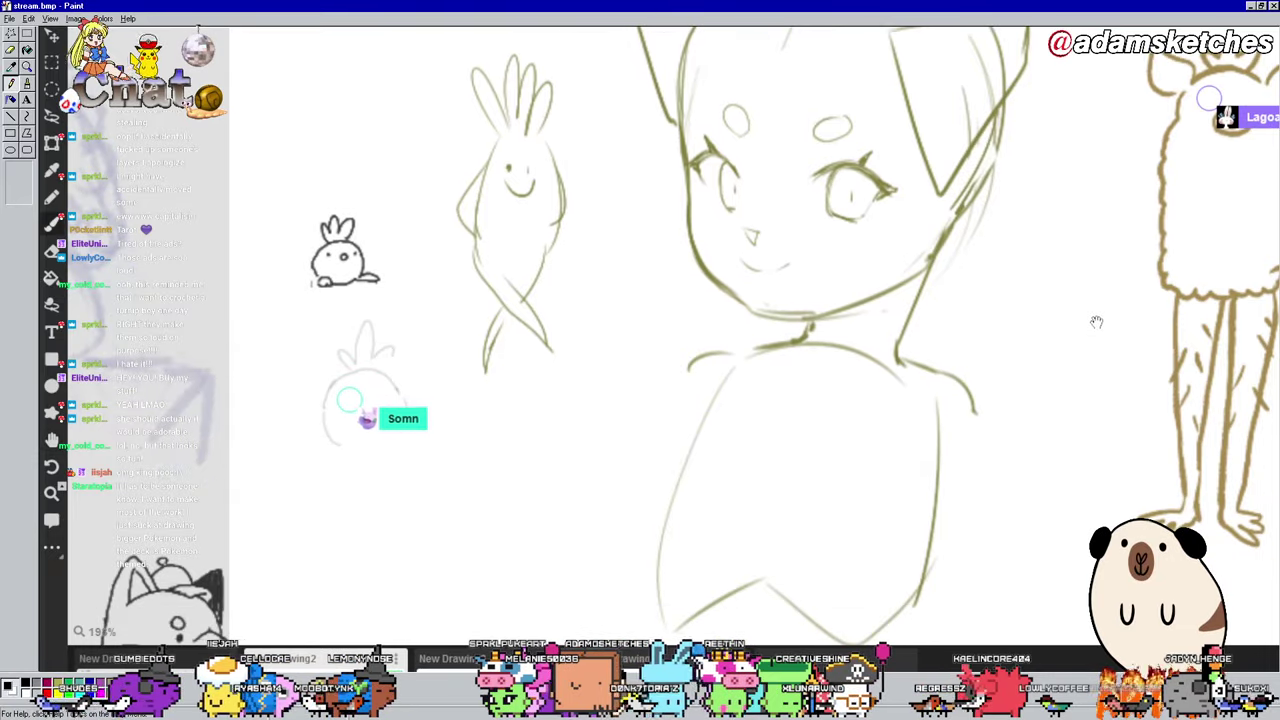
scroll(524, 270, down, 1)
scroll(545, 291, down, 1)
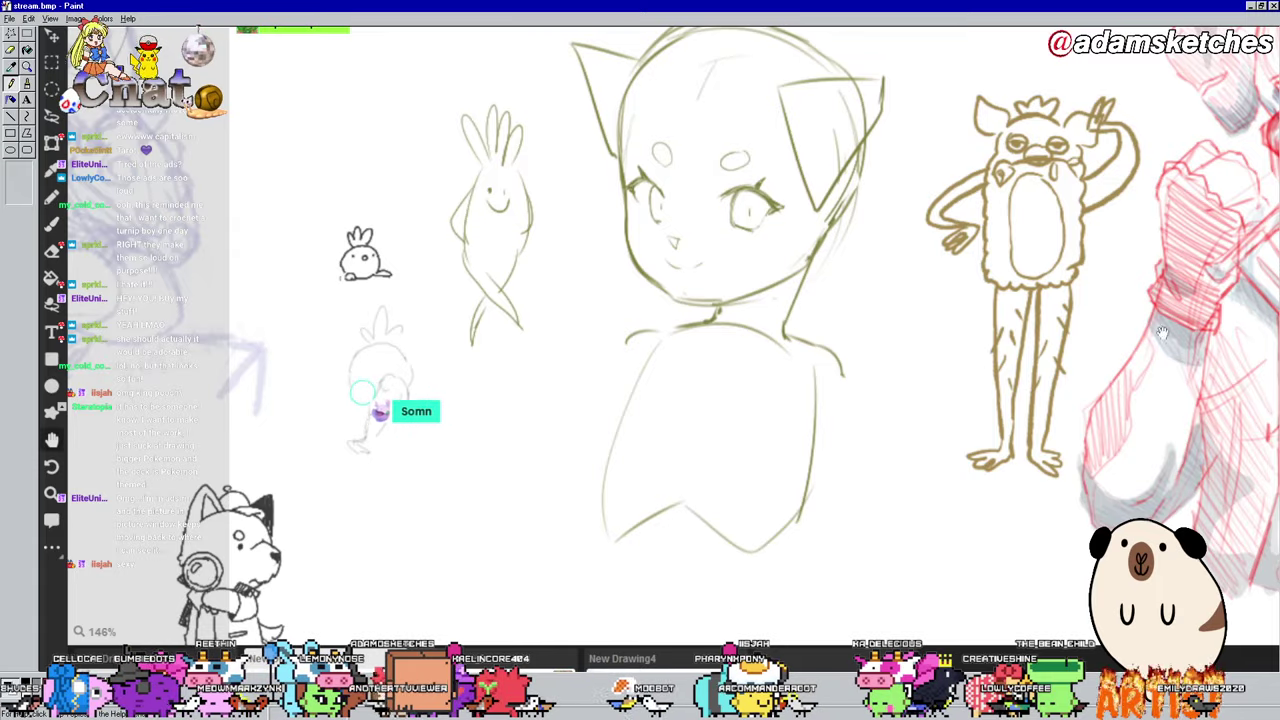
scroll(980, 371, down, 1)
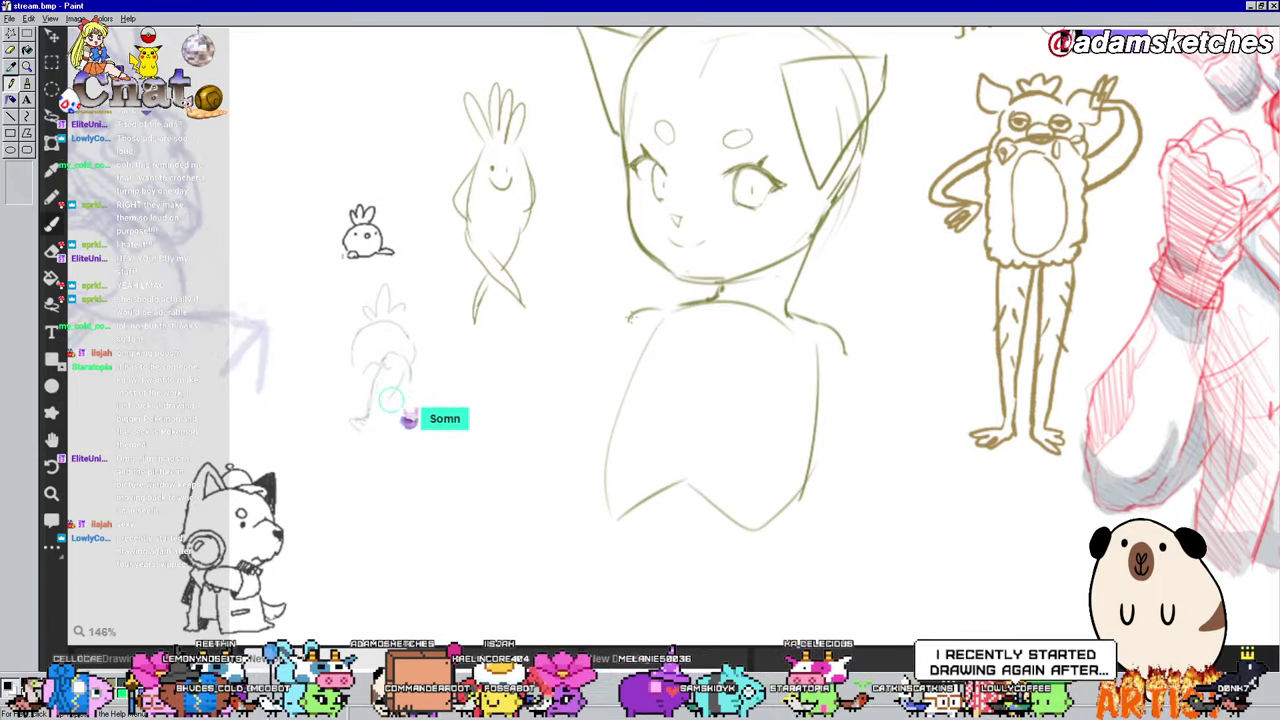
Step: Sketch the eared character's shoulders, short sleeves and upper-arm contours beside the torso
drag(871, 367, 868, 400)
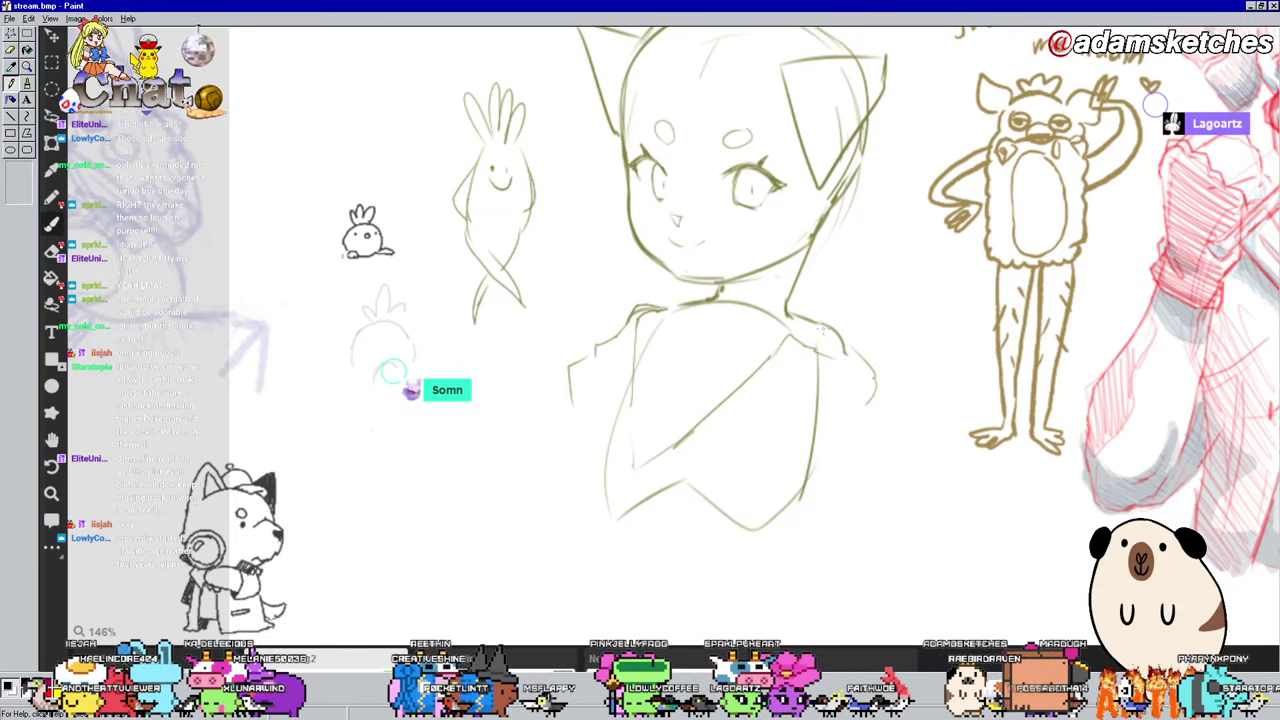
mouse_move(835, 325)
mouse_down()
mouse_move(873, 367)
mouse_move(853, 424)
mouse_up()
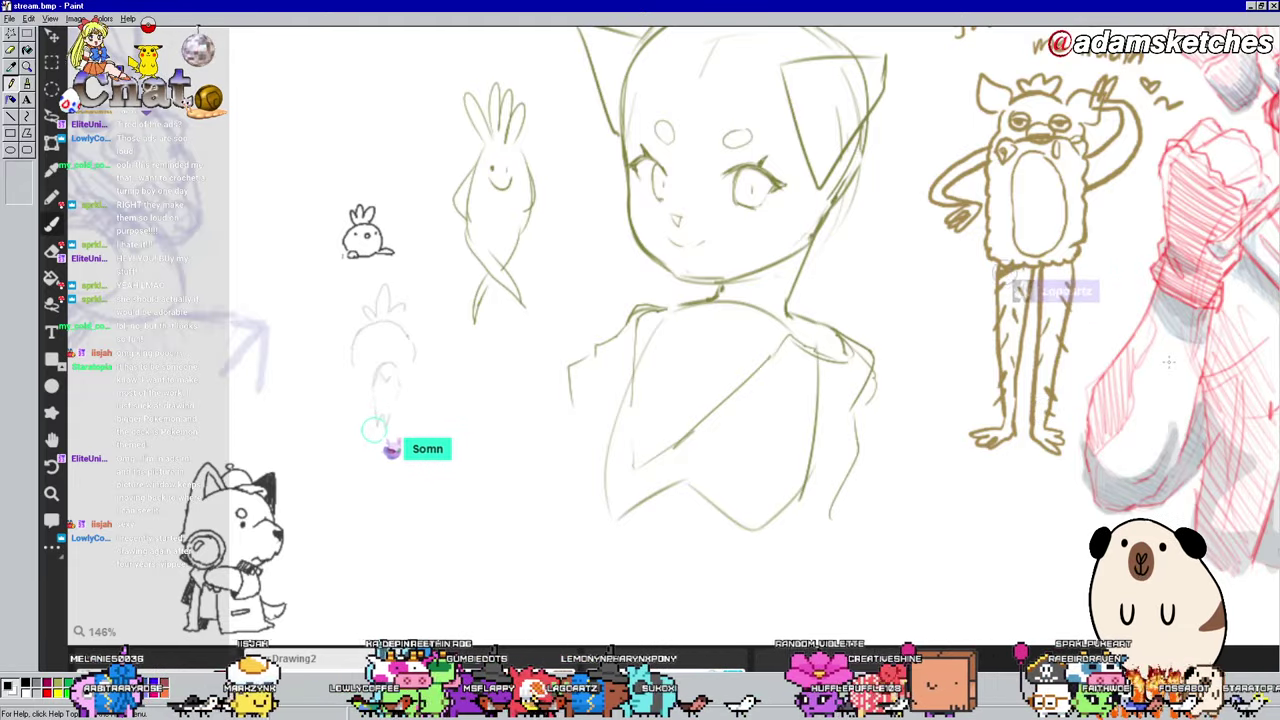
Step: Sketch pointed bangs falling across the eared character's forehead between the eyebrow spots, redoing the first strand
scroll(670, 225, up, 2)
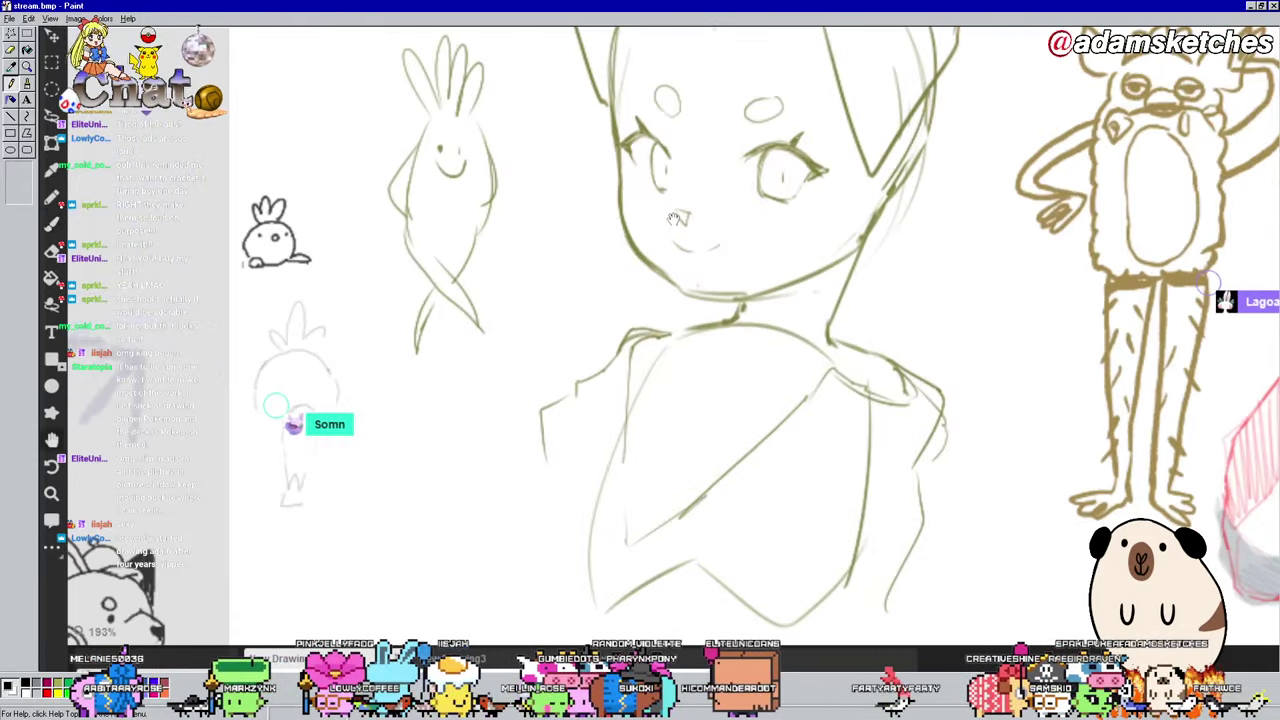
drag(676, 218, 620, 320)
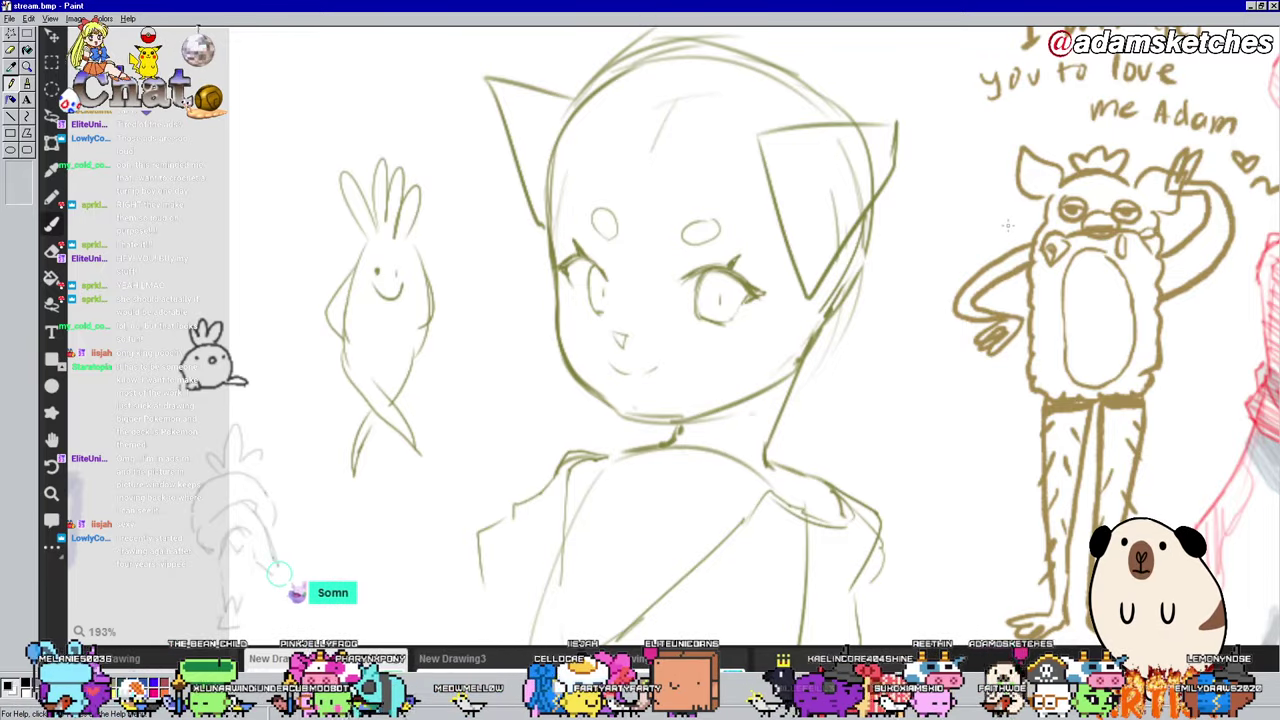
drag(628, 110, 615, 215)
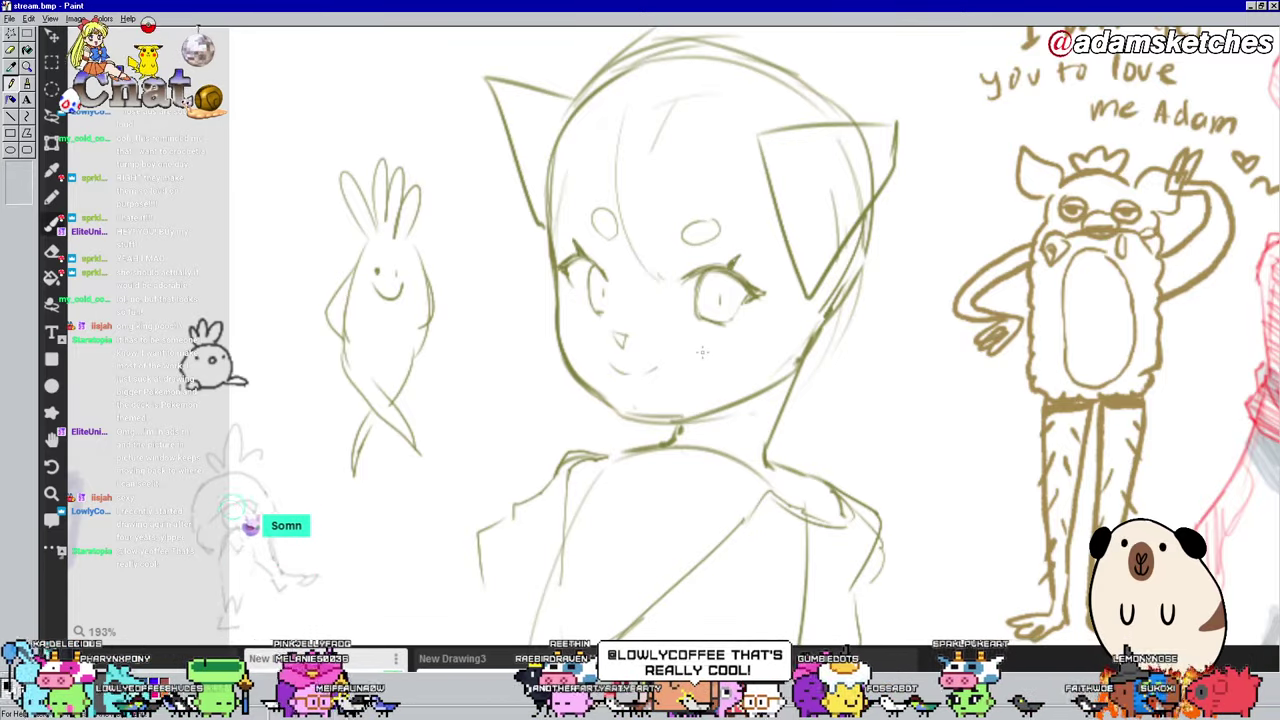
key(ctrl+z)
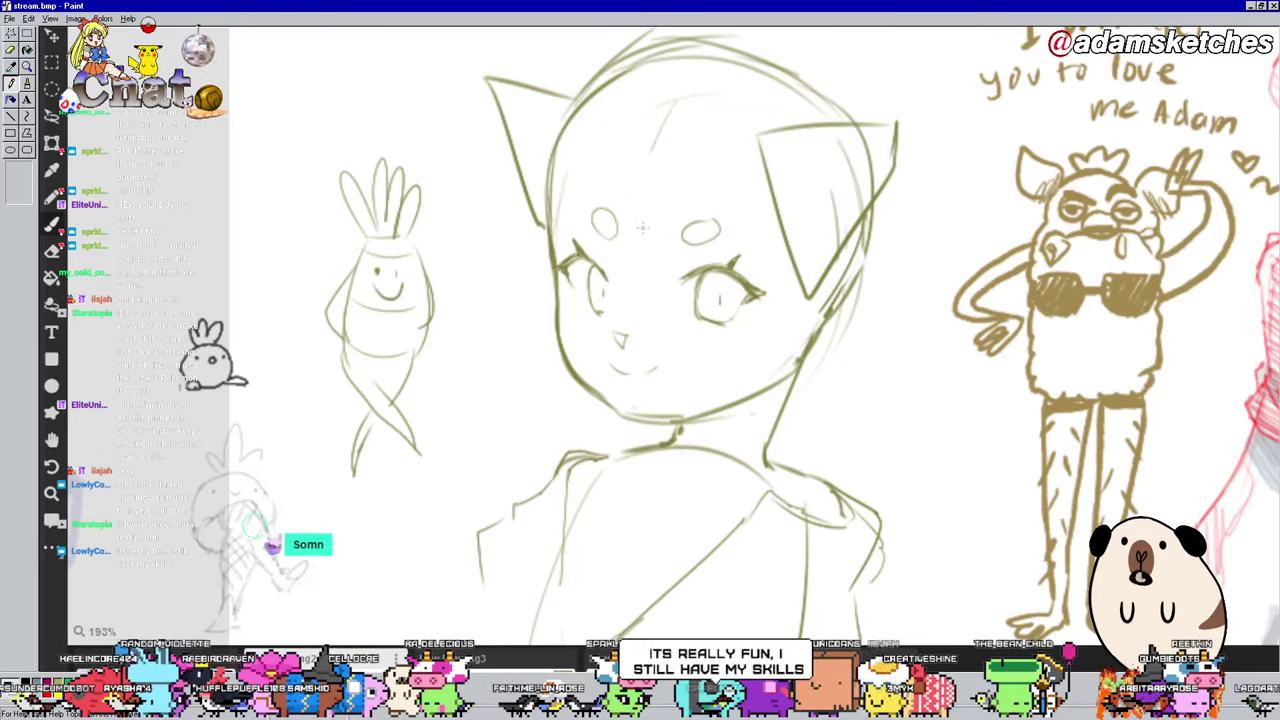
drag(648, 165, 618, 302)
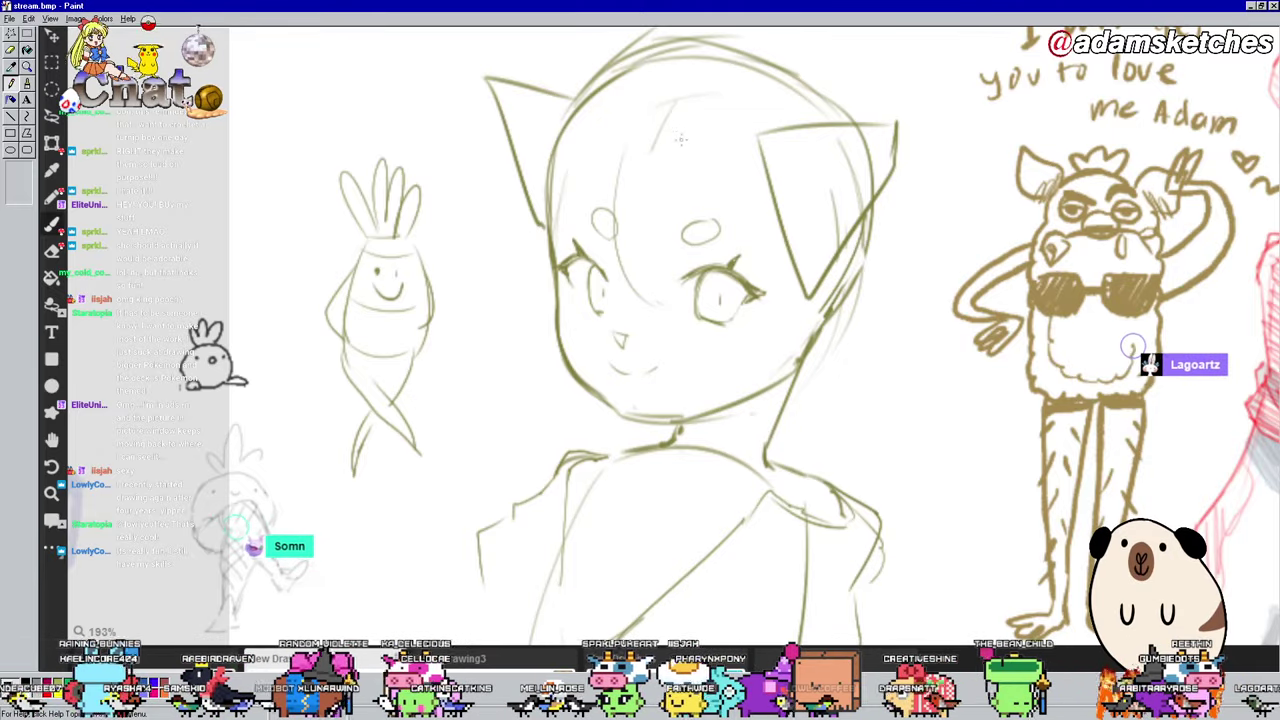
drag(680, 152, 612, 270)
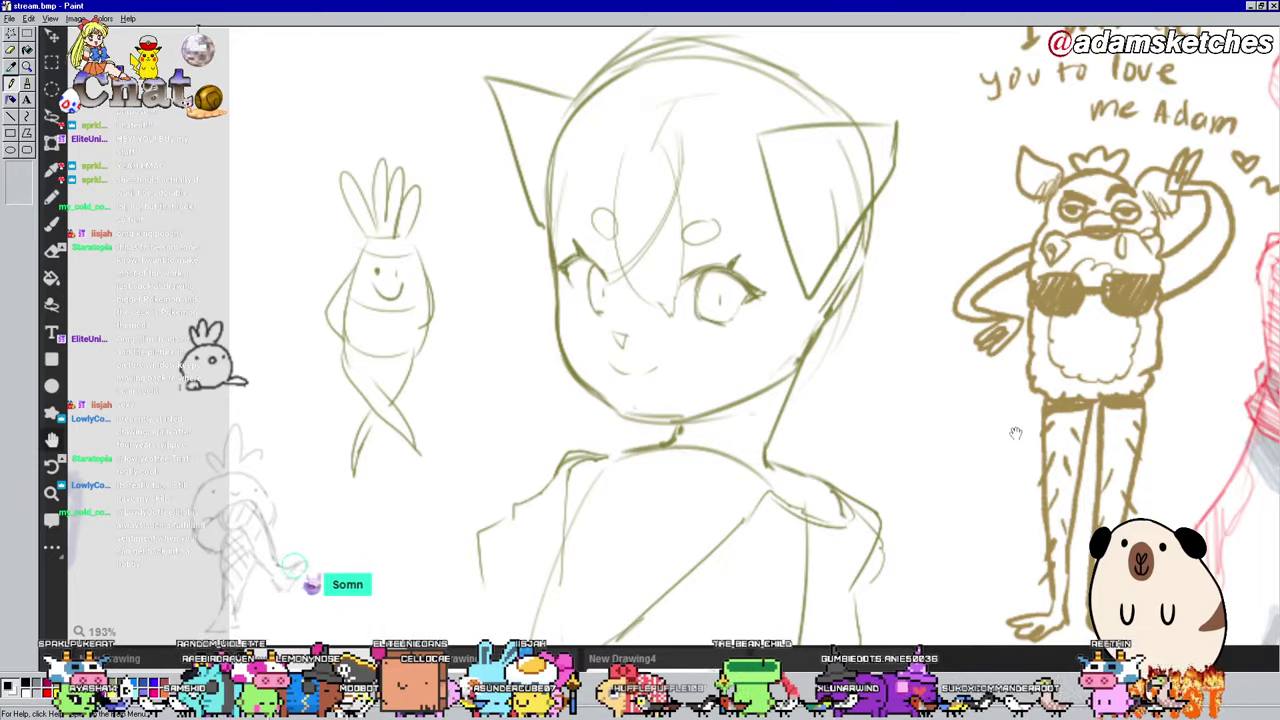
Step: Add a neckband and a curved neckline to the eared character and refine the neck's outer contour
mouse_move(1015, 432)
mouse_down()
mouse_move(1087, 358)
mouse_move(1175, 316)
mouse_up()
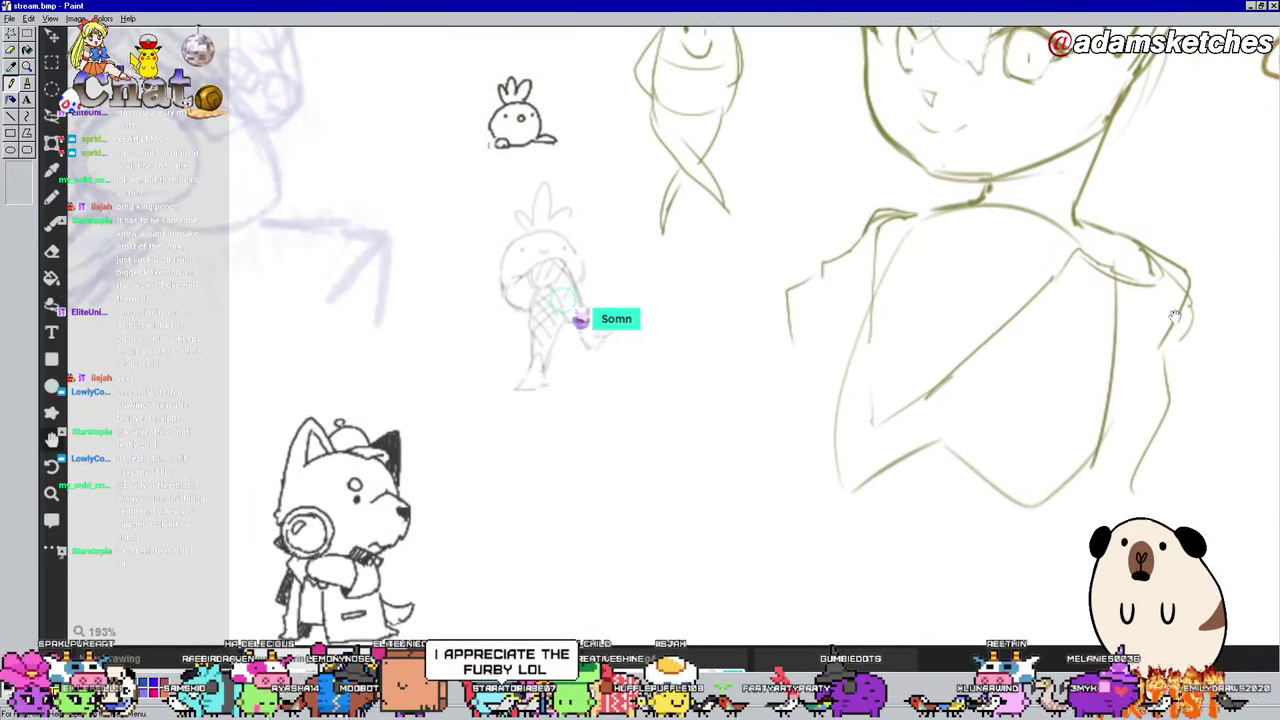
key(b)
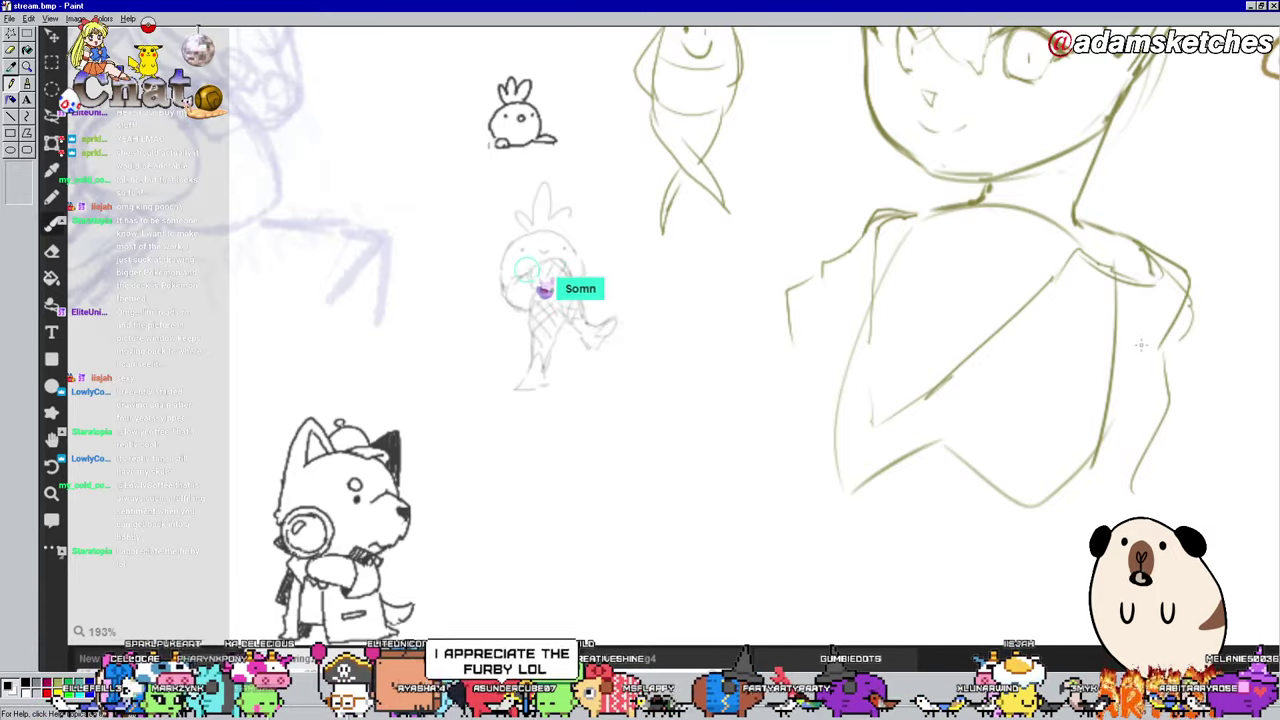
drag(1196, 273, 1136, 353)
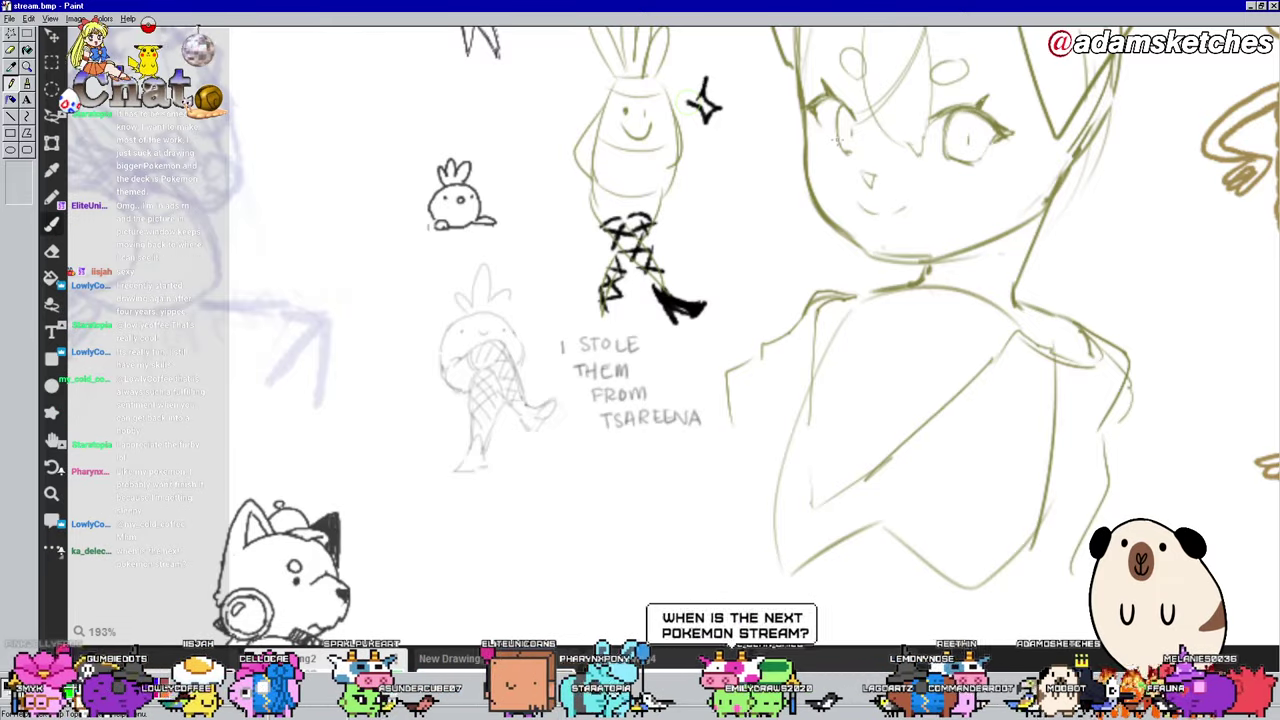
mouse_move(1132, 298)
mouse_down()
mouse_move(1027, 296)
mouse_move(996, 226)
mouse_up()
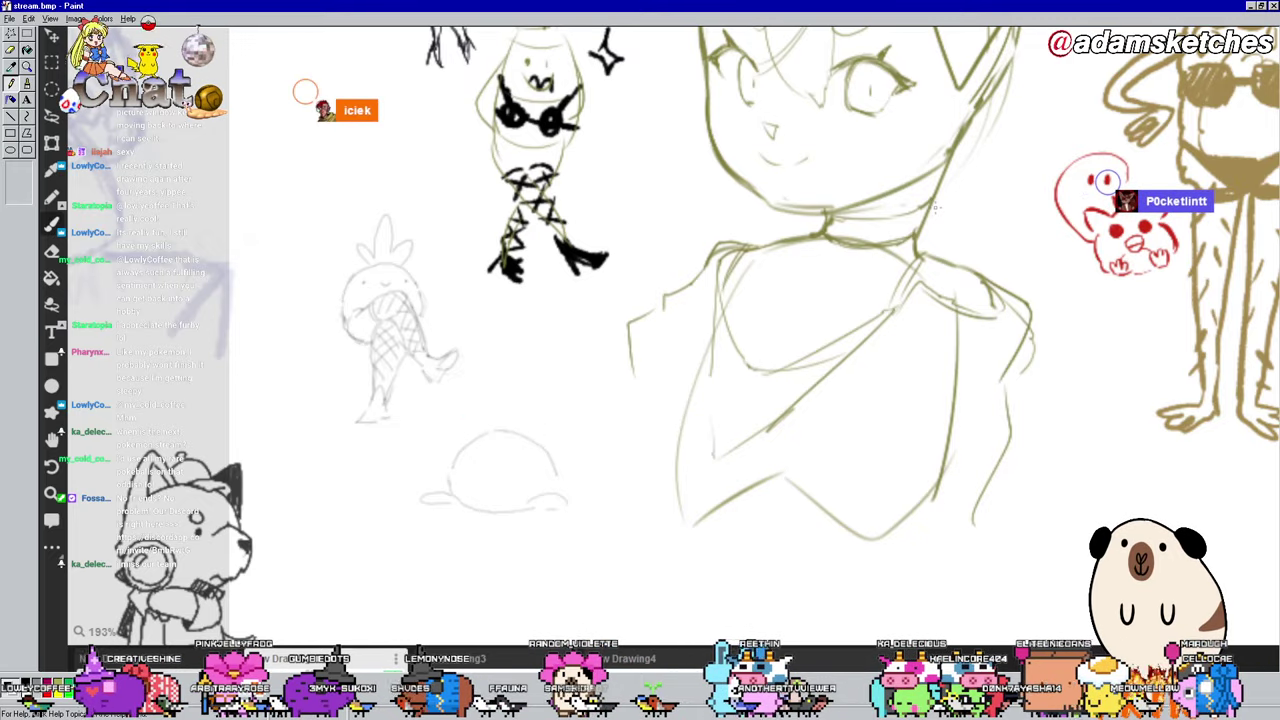
drag(934, 208, 901, 198)
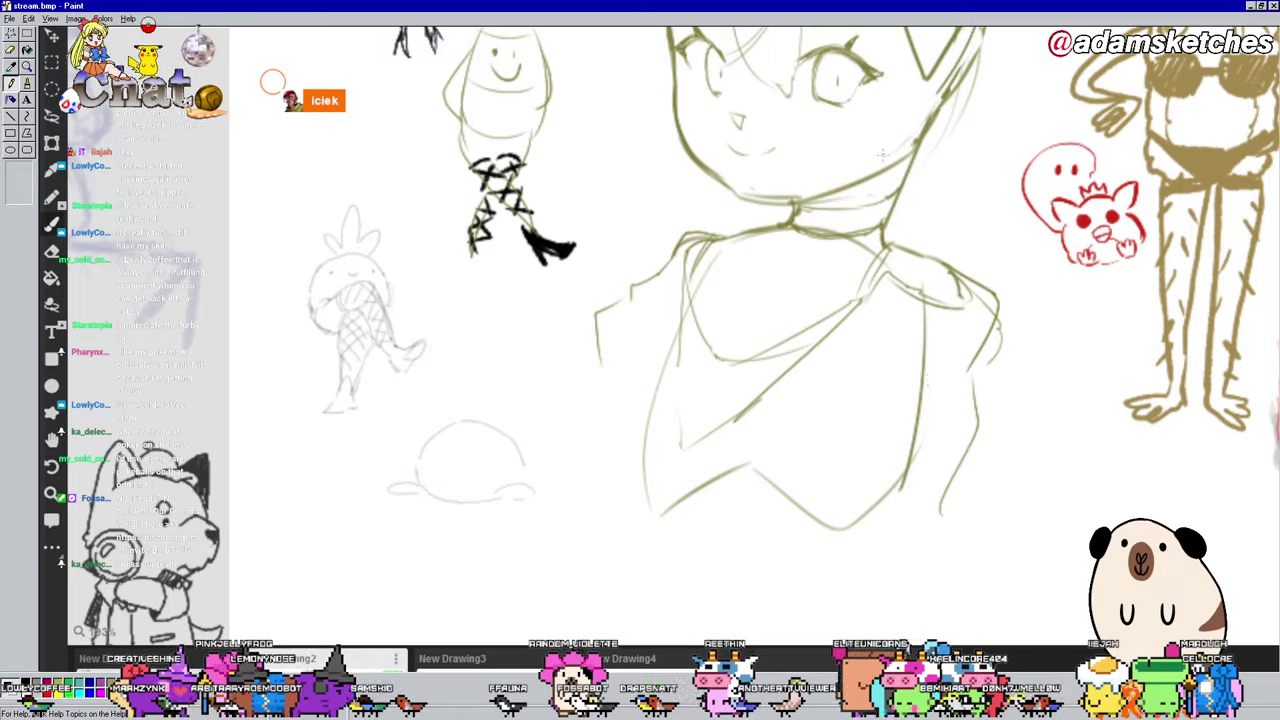
key(ctrl+z)
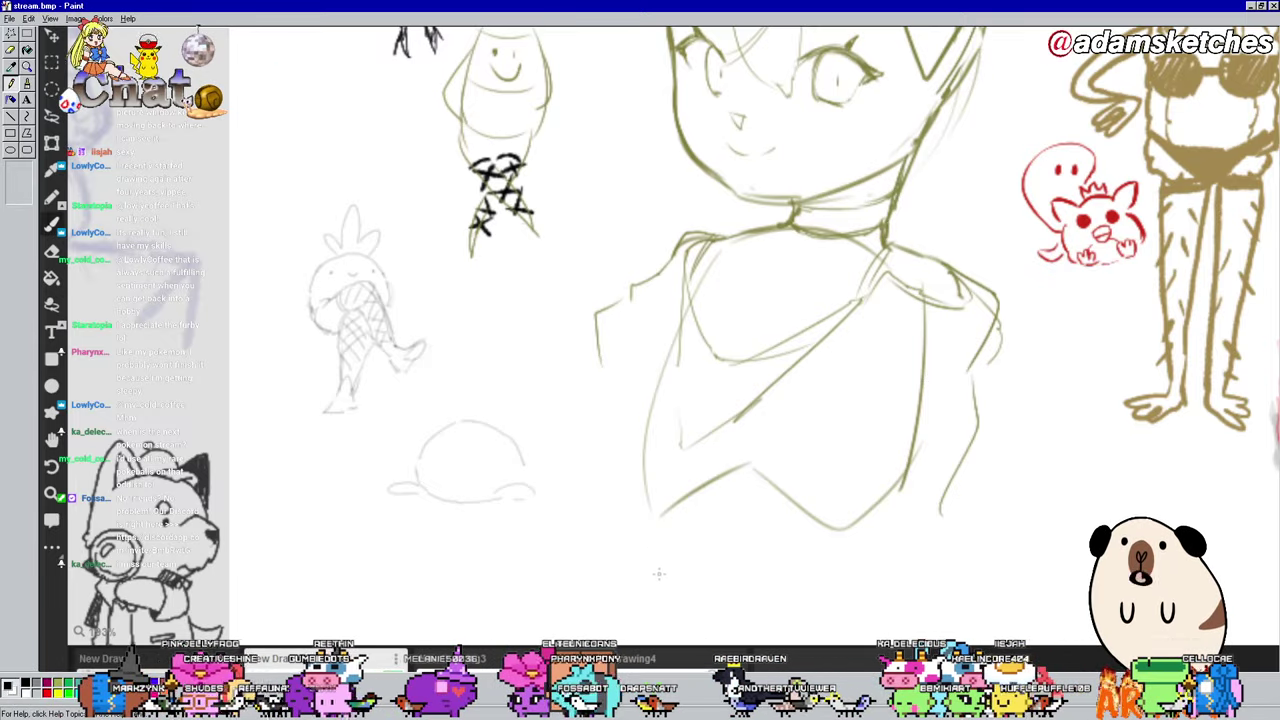
Step: Redraw the underside of the eared character's jaw just above the neckband
drag(732, 525, 790, 485)
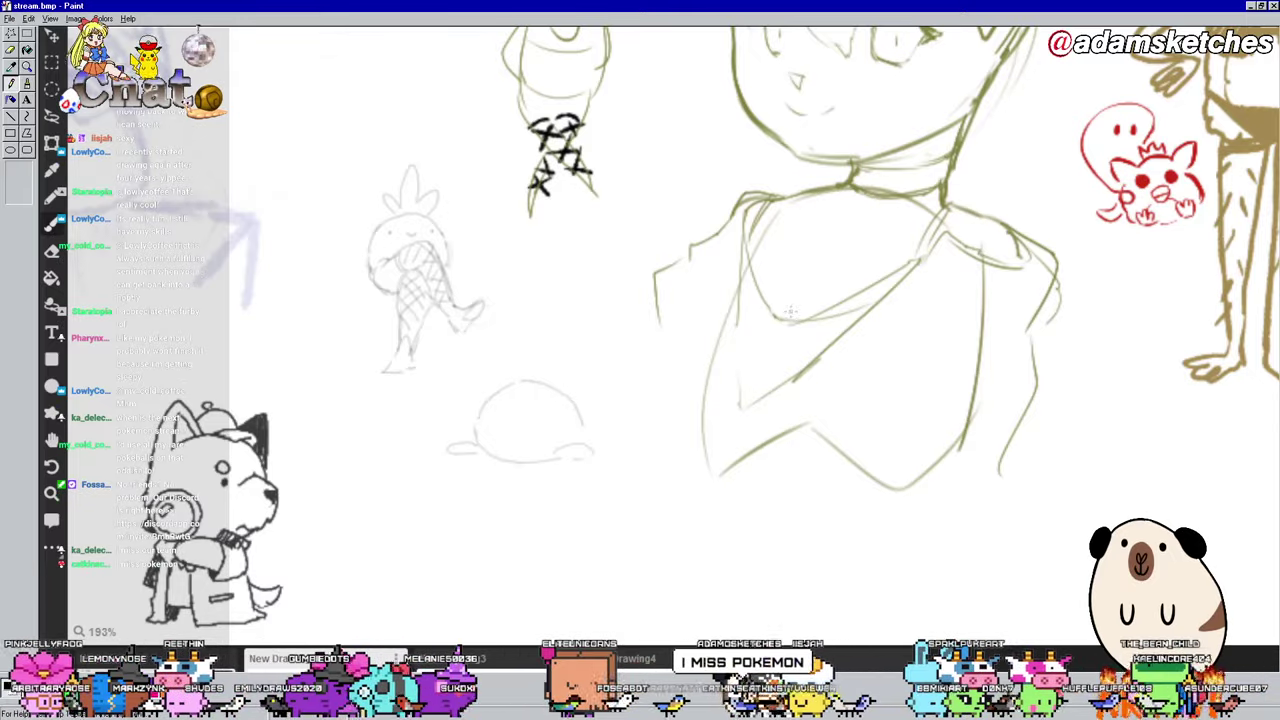
key(space)
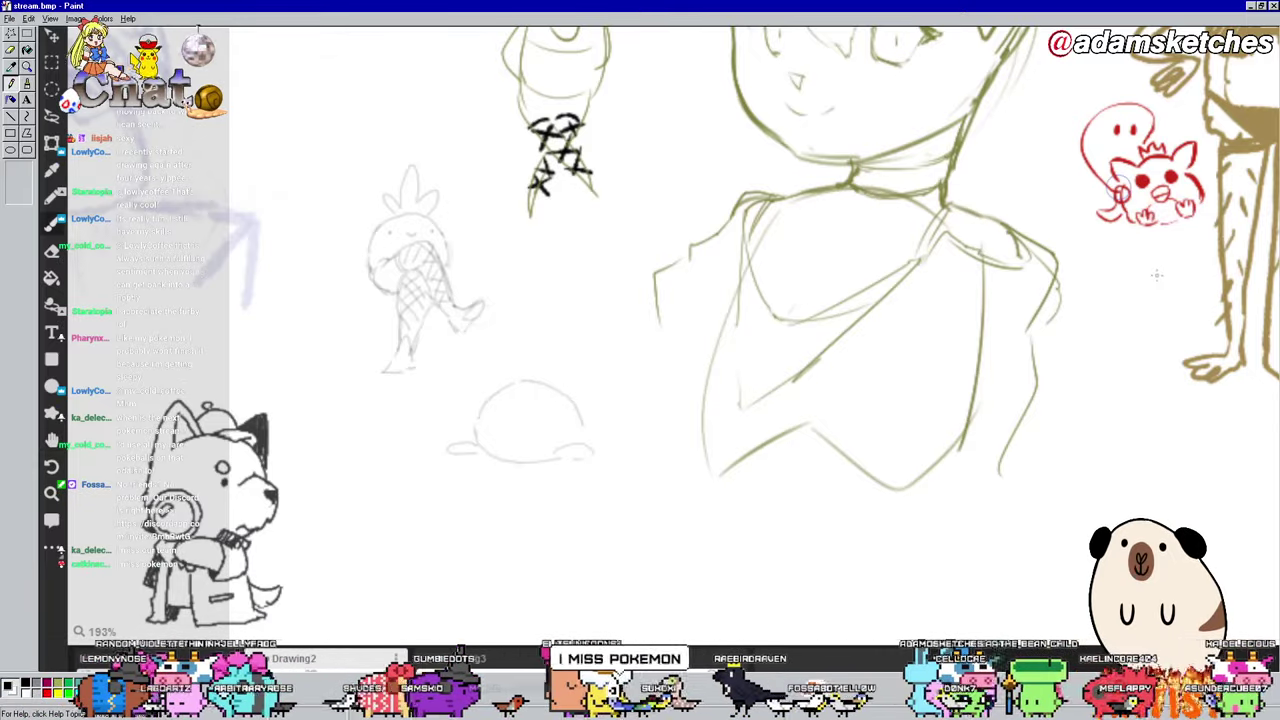
drag(1156, 275, 1161, 515)
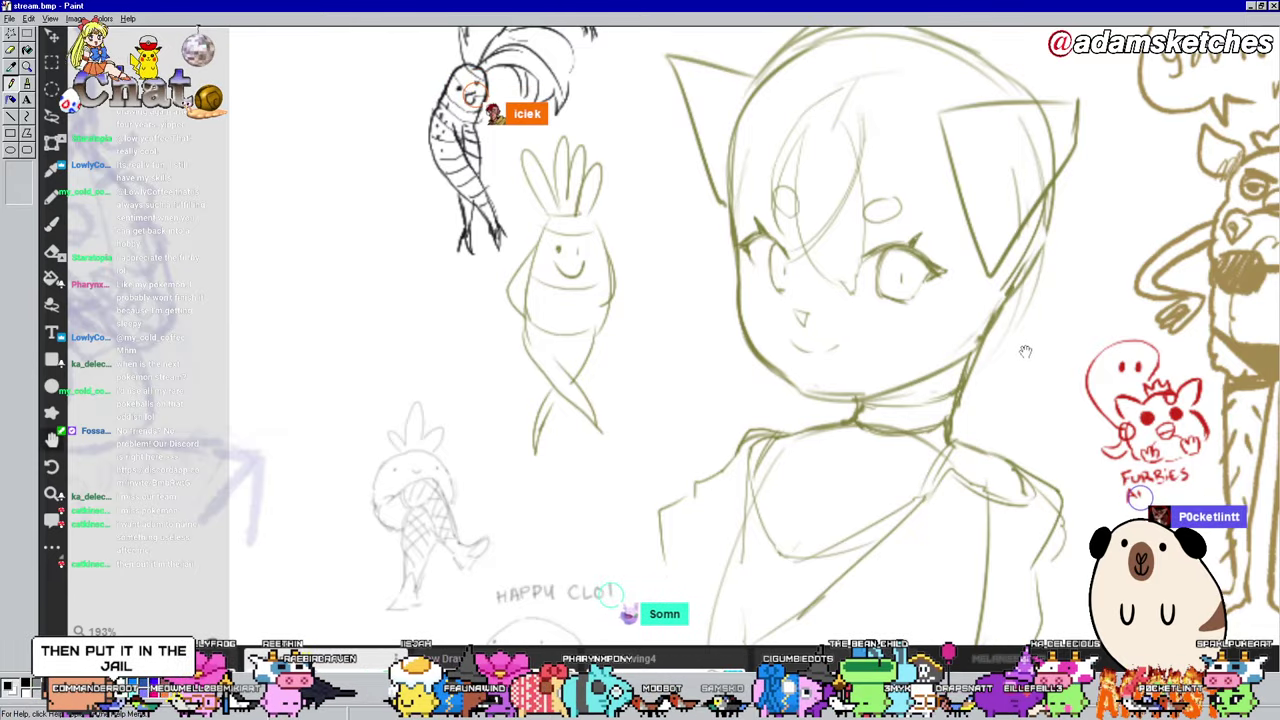
scroll(1035, 273, down, 2)
drag(1032, 313, 1043, 276)
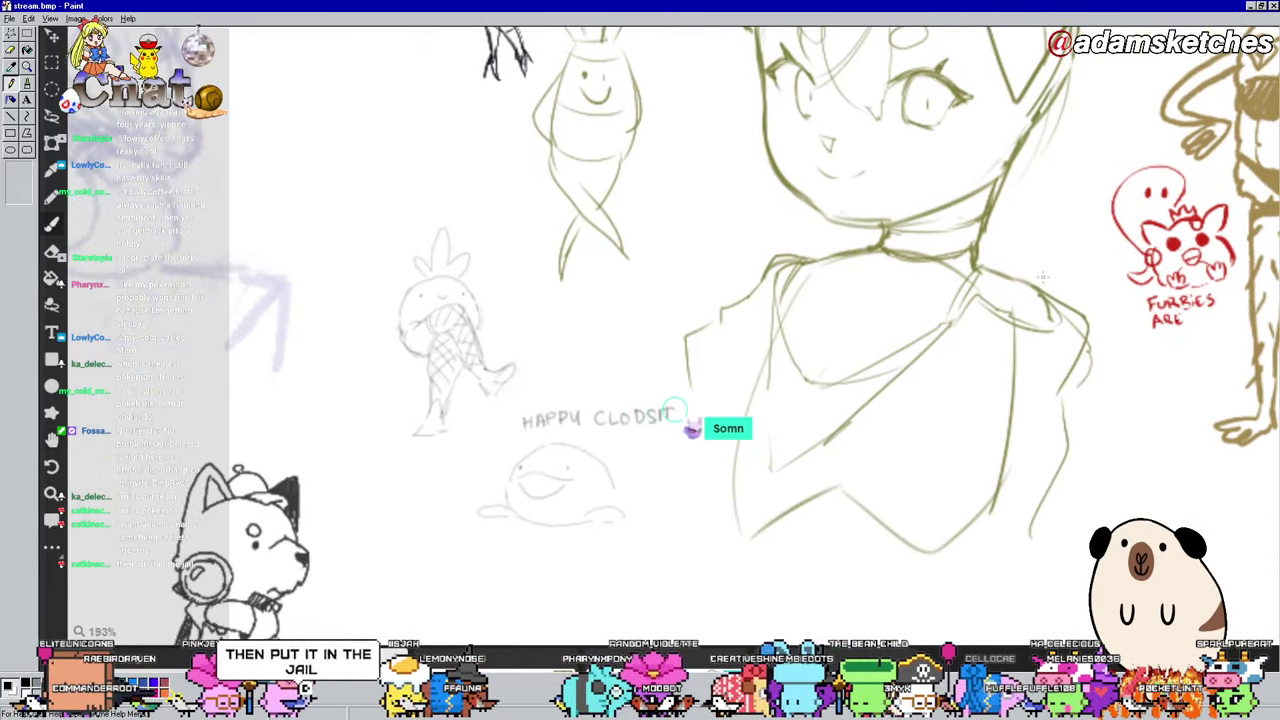
scroll(1044, 280, down, 3)
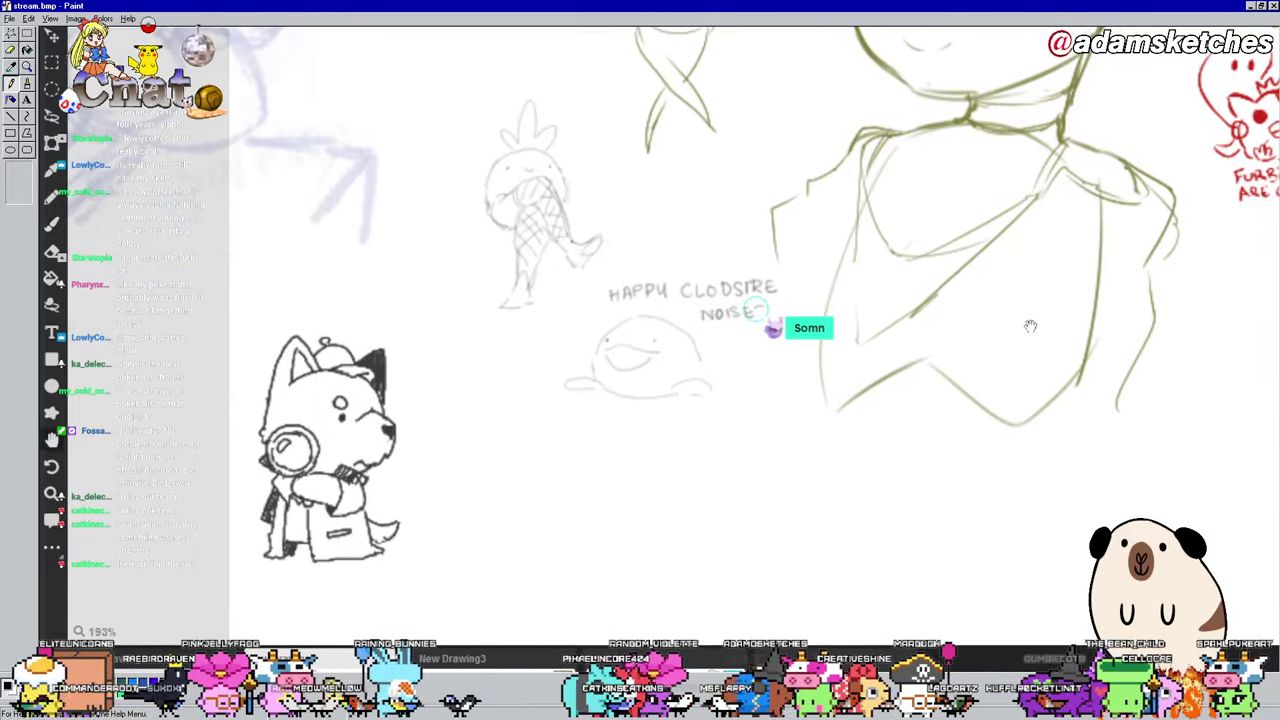
scroll(1020, 318, up, 2)
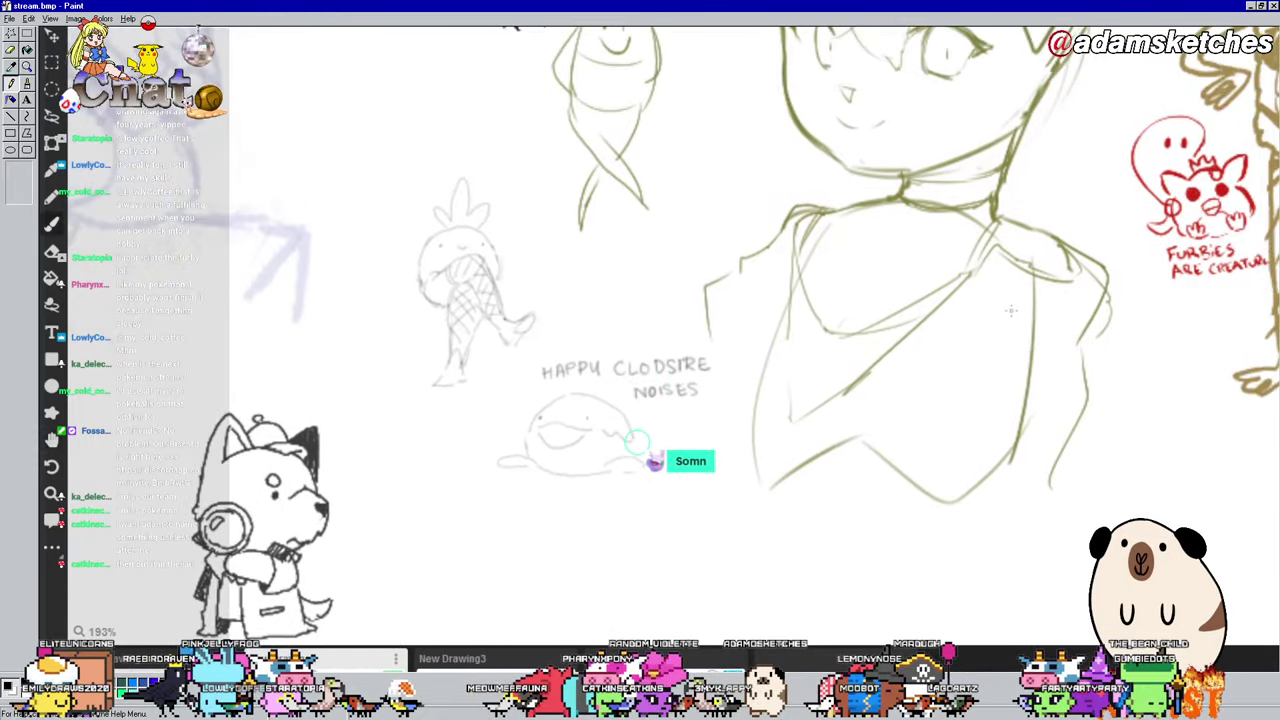
scroll(1012, 311, up, 1)
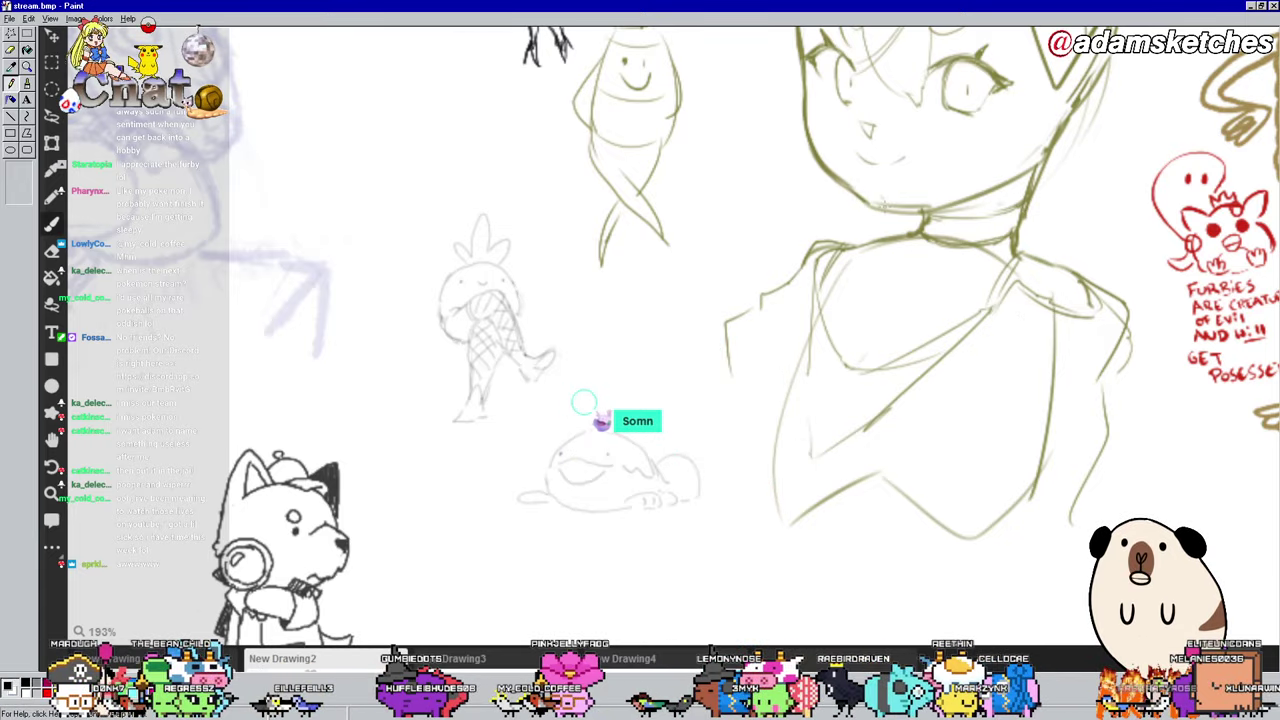
drag(870, 212, 958, 200)
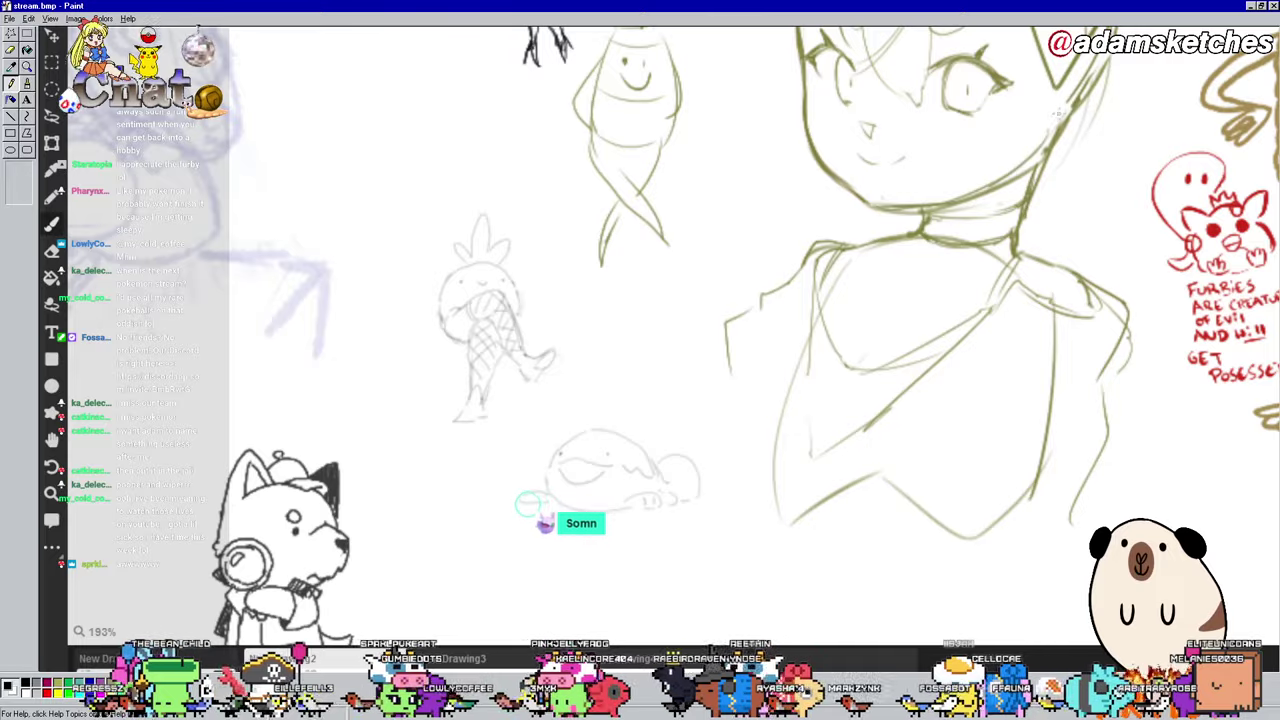
Step: Extend the eared character's hair with a small tuft on the crown, side locks beside the face and fuller bangs
scroll(1136, 320, up, 3)
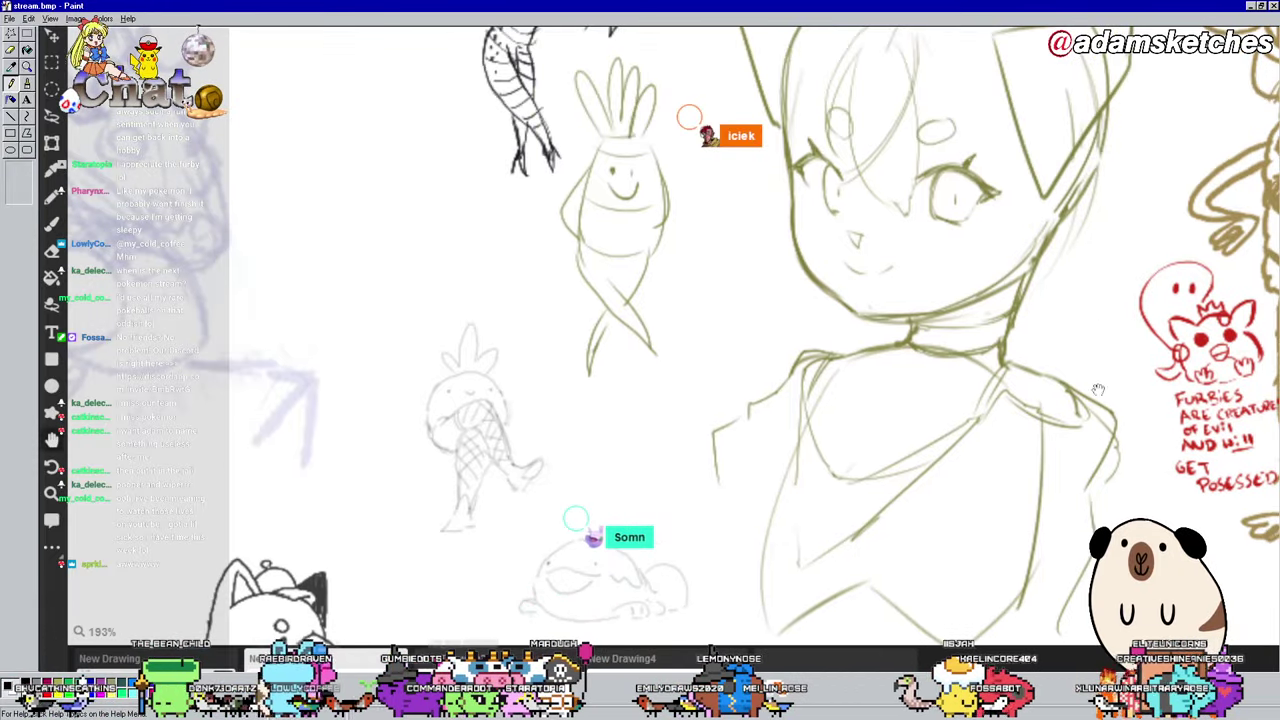
scroll(1097, 313, down, 6)
scroll(1097, 313, left, 2)
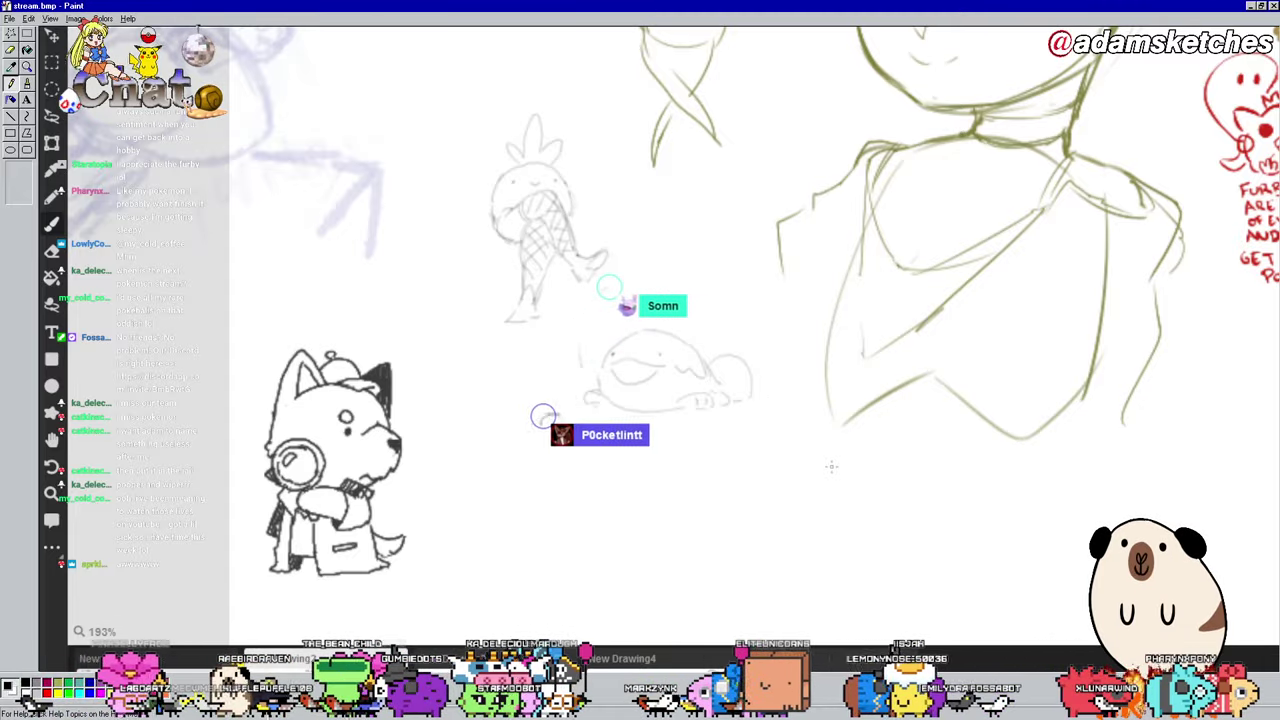
drag(984, 230, 868, 397)
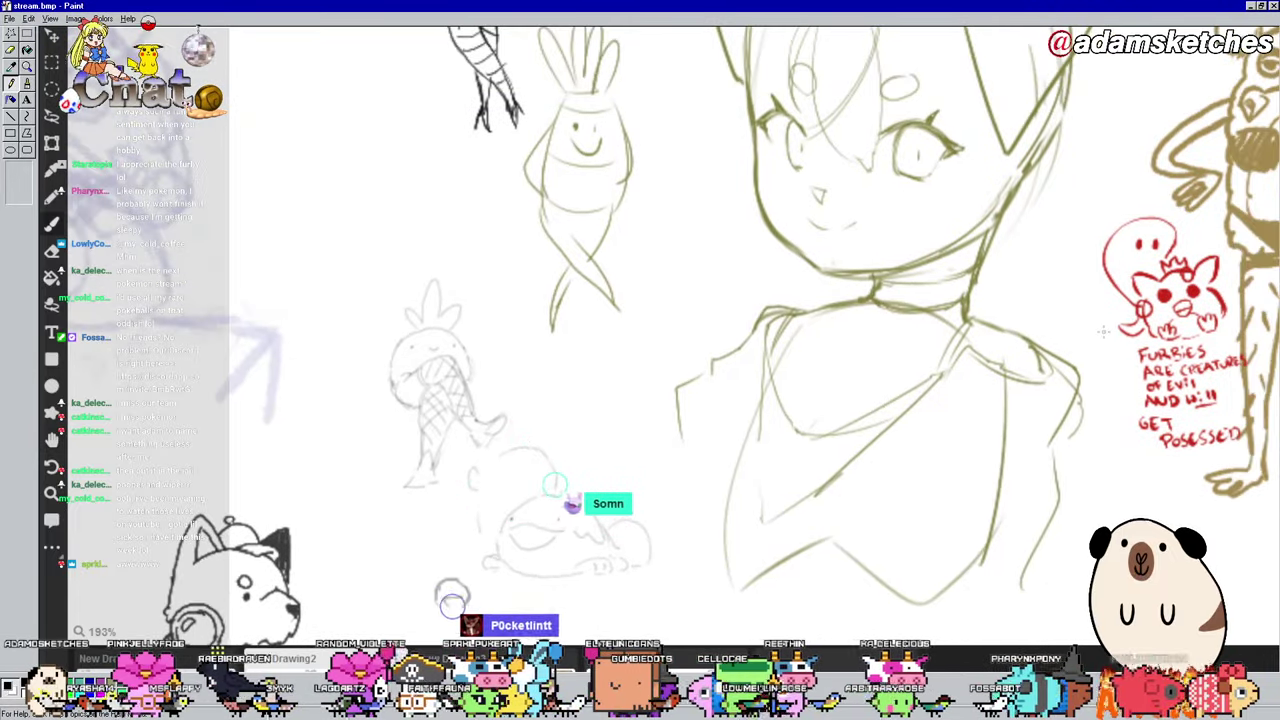
drag(1123, 152, 1083, 327)
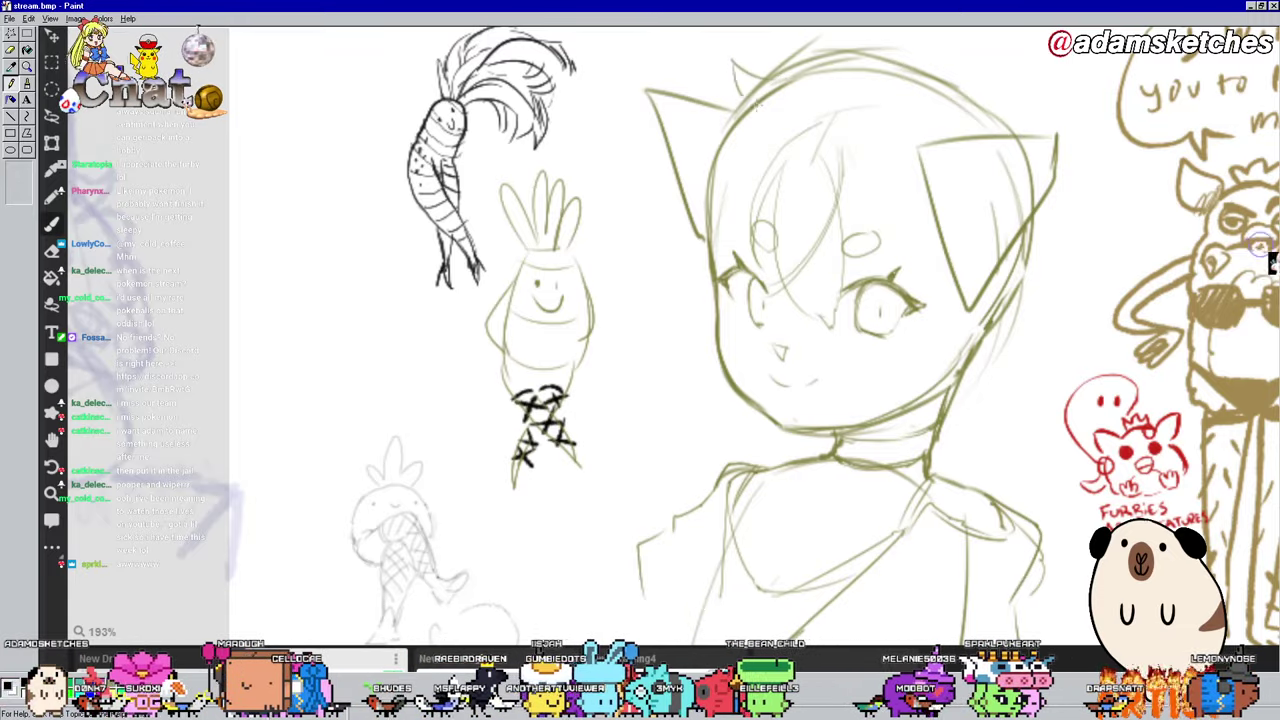
mouse_move(718, 130)
mouse_down()
mouse_move(670, 186)
mouse_move(691, 276)
mouse_up()
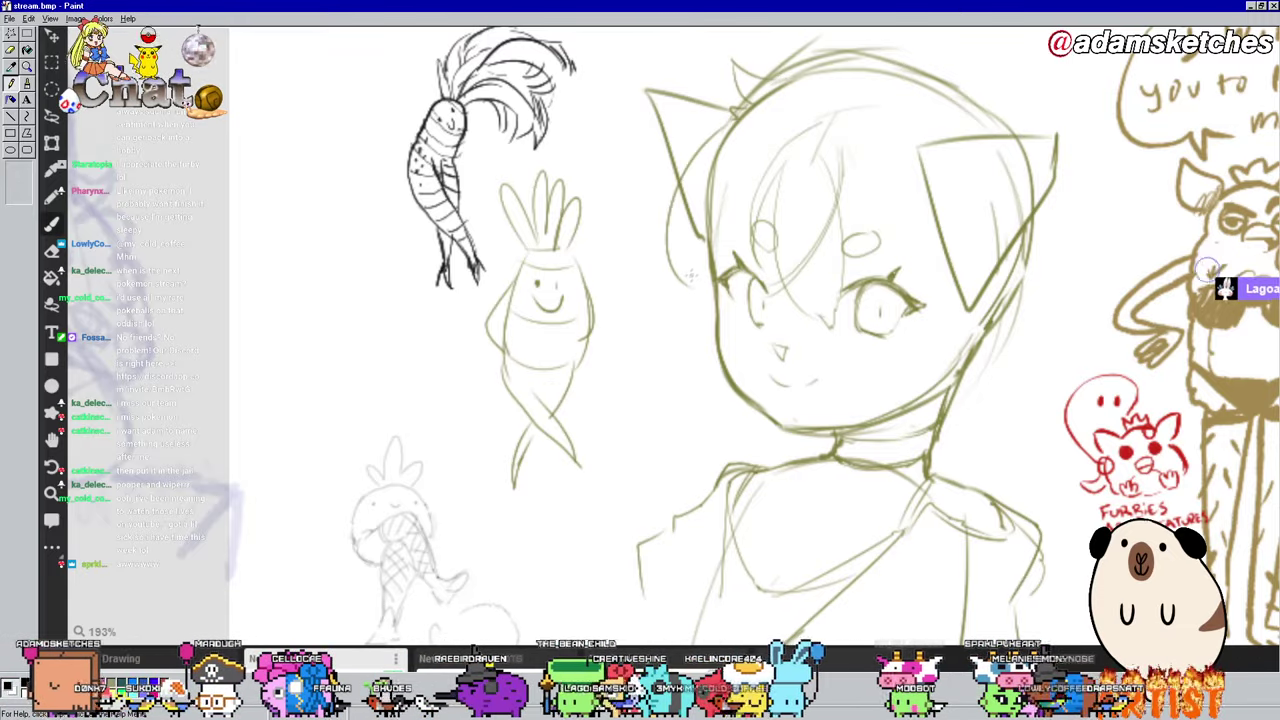
drag(692, 200, 720, 318)
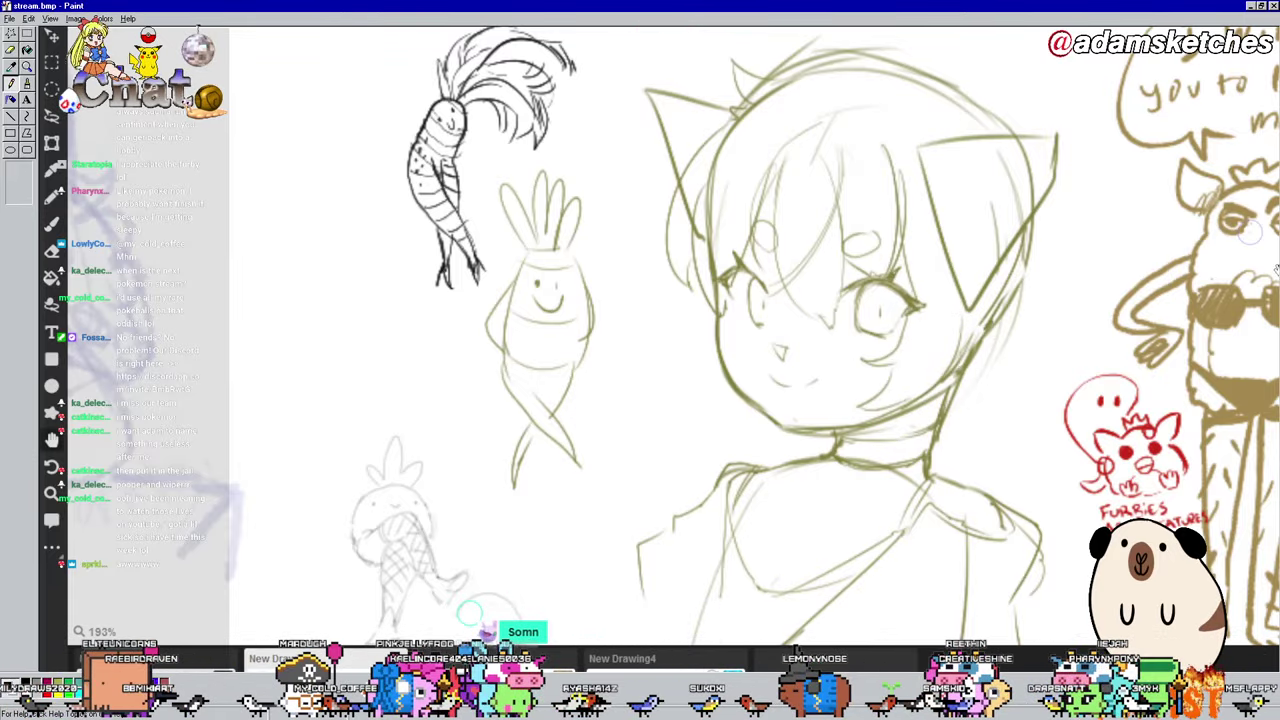
Step: Look over the eared character's hair and torso together with the participants' surrounding doodles
drag(1250, 232, 972, 358)
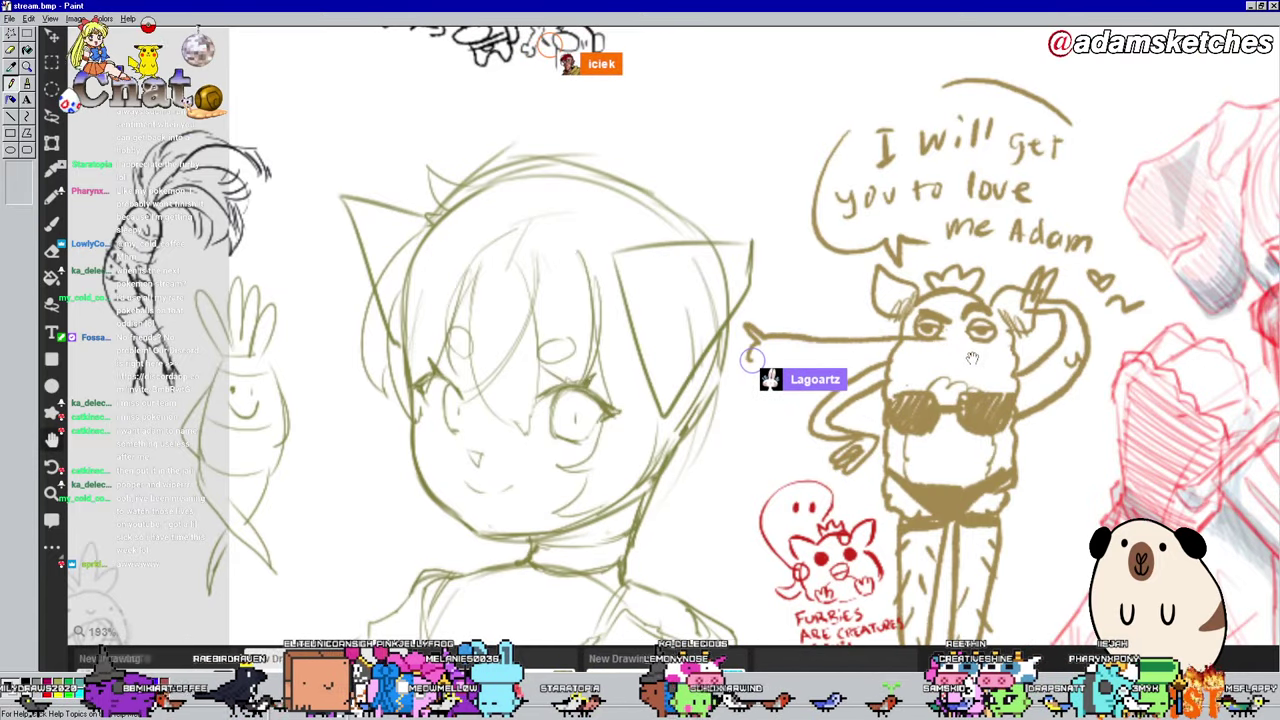
drag(1117, 400, 1160, 250)
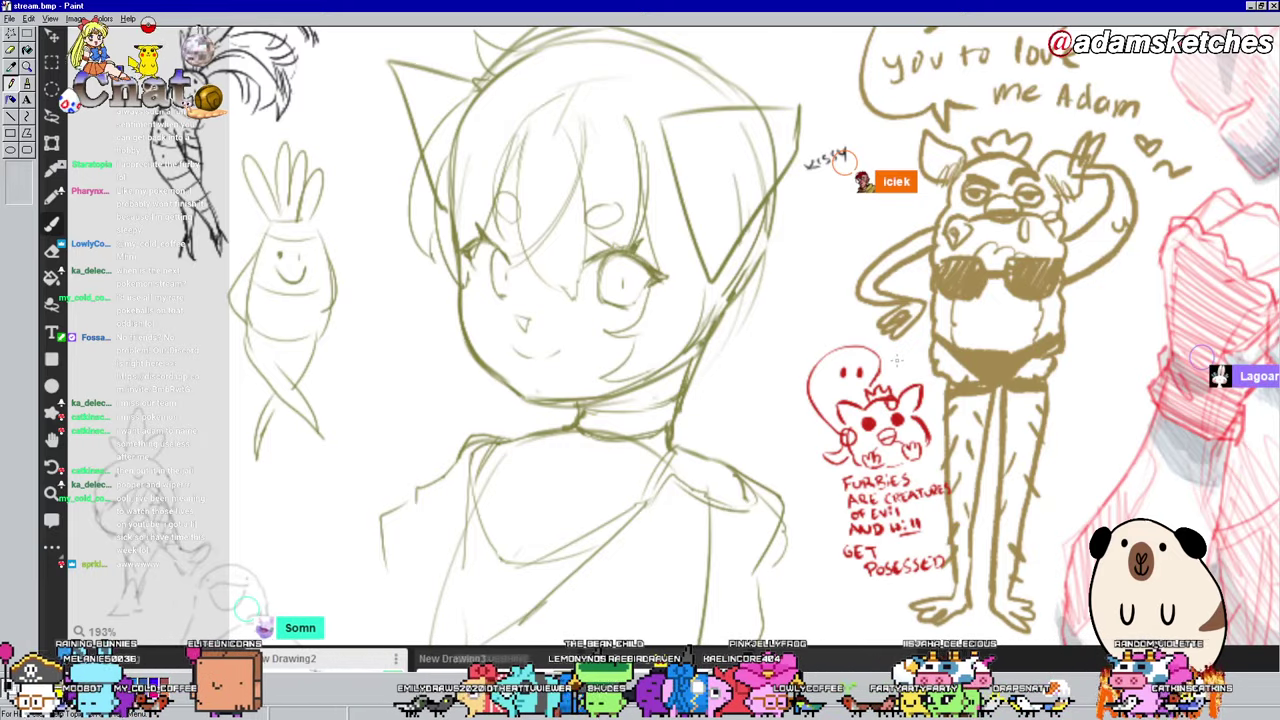
drag(897, 360, 1097, 244)
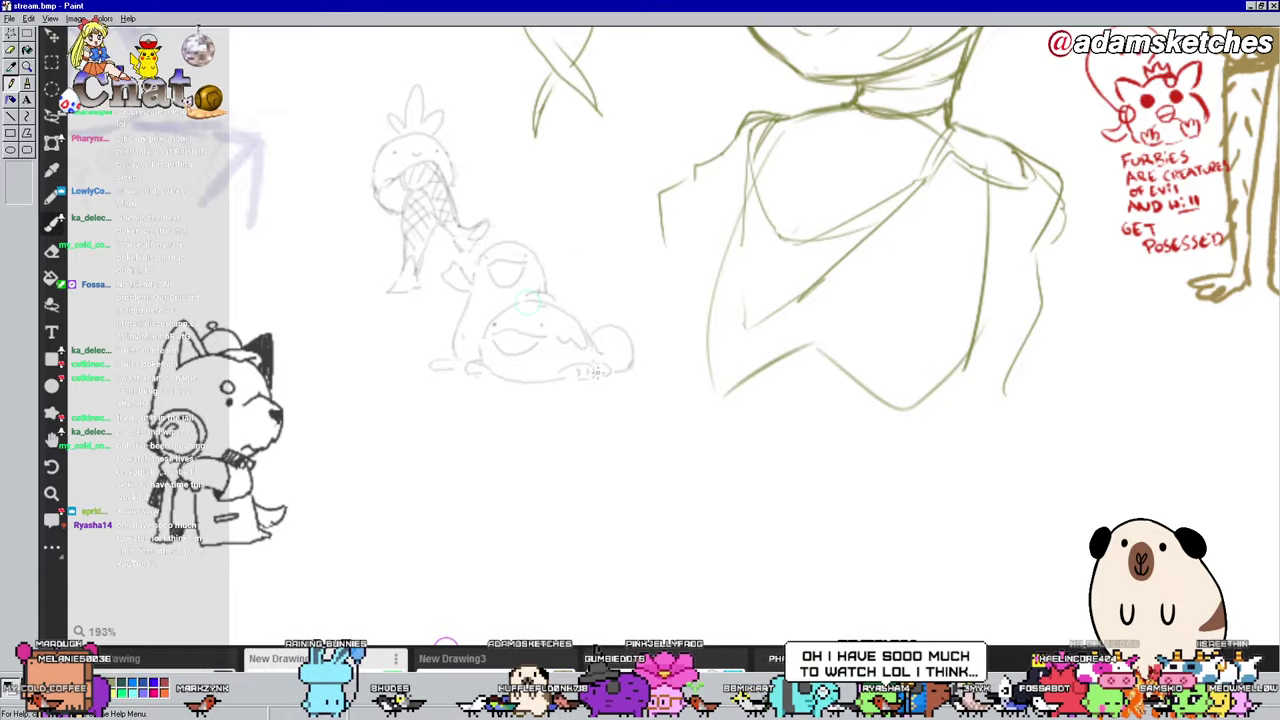
drag(571, 473, 652, 505)
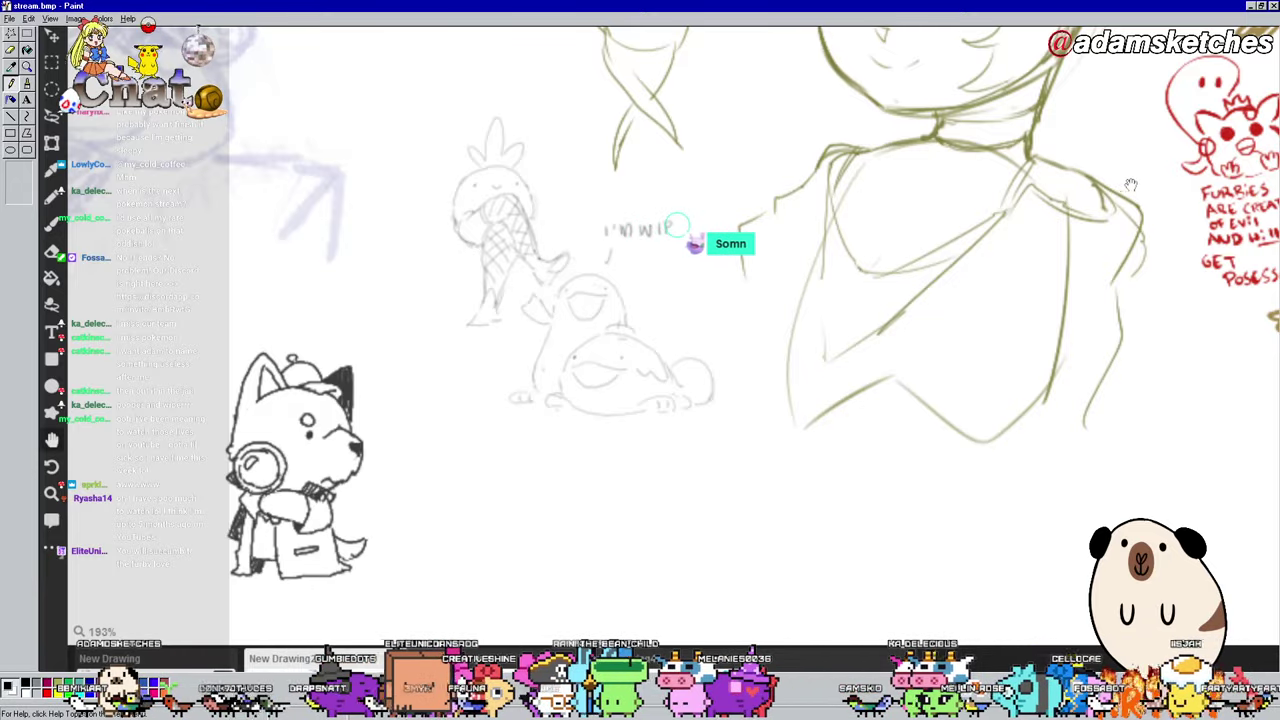
drag(1130, 185, 995, 295)
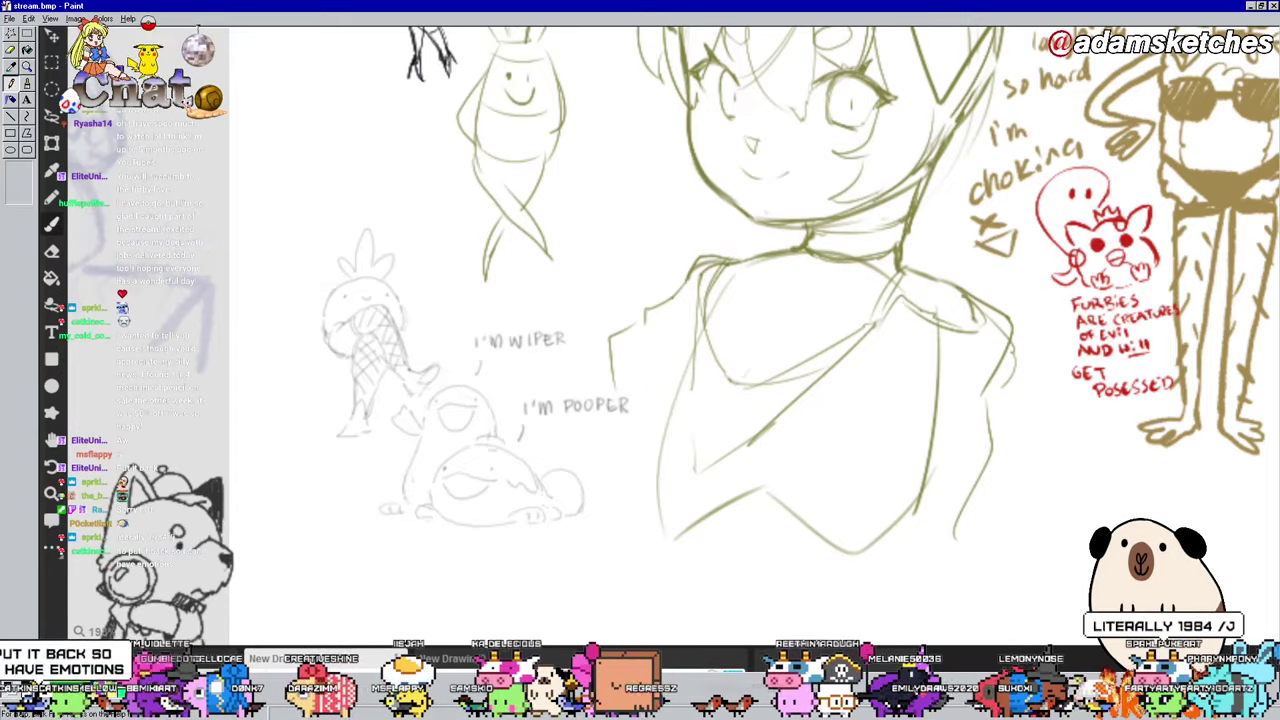
key(ctrl+z)
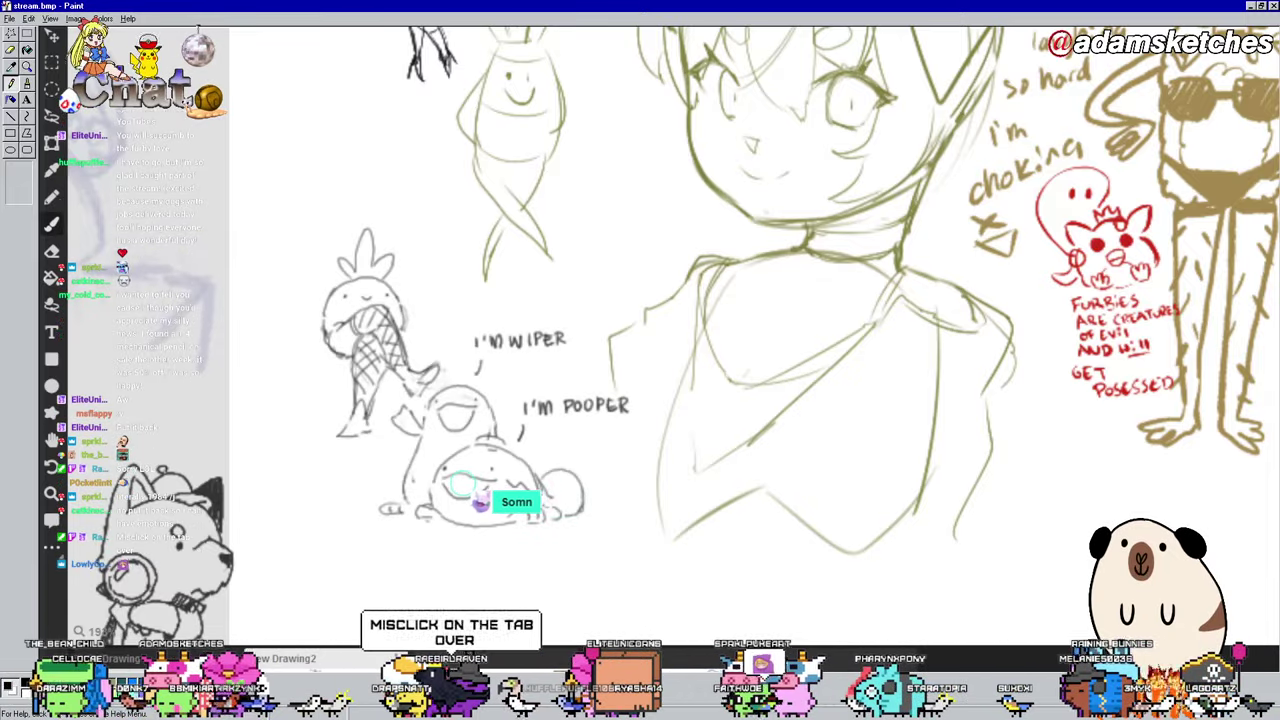
key(ctrl+z)
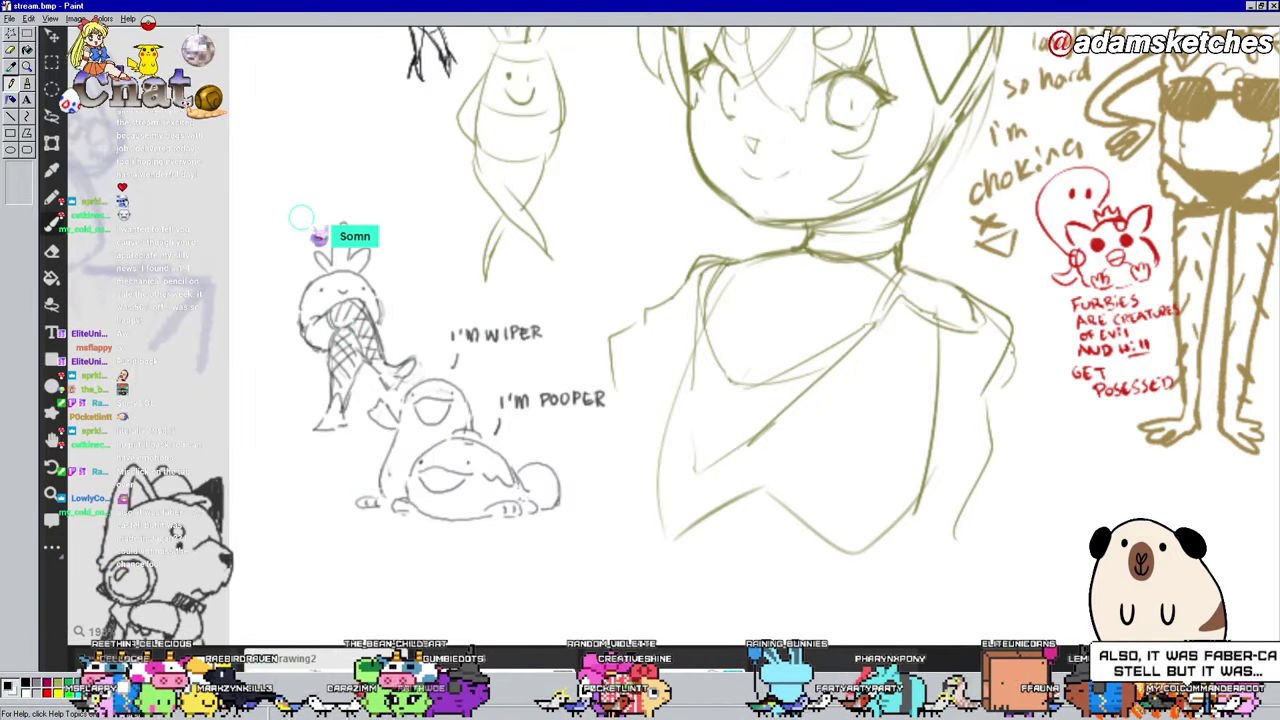
Step: Look over the eared character from torso to crown alongside the participants' neighbouring doodles
key(ctrl+z)
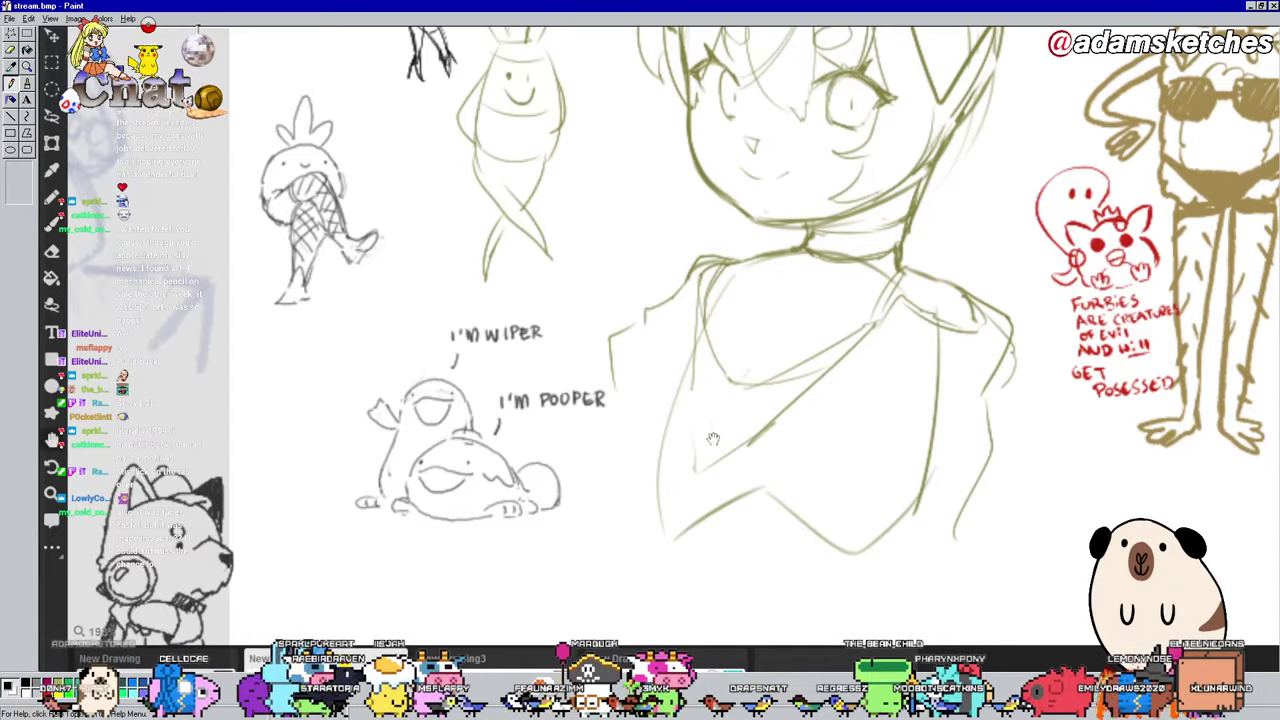
drag(797, 347, 880, 303)
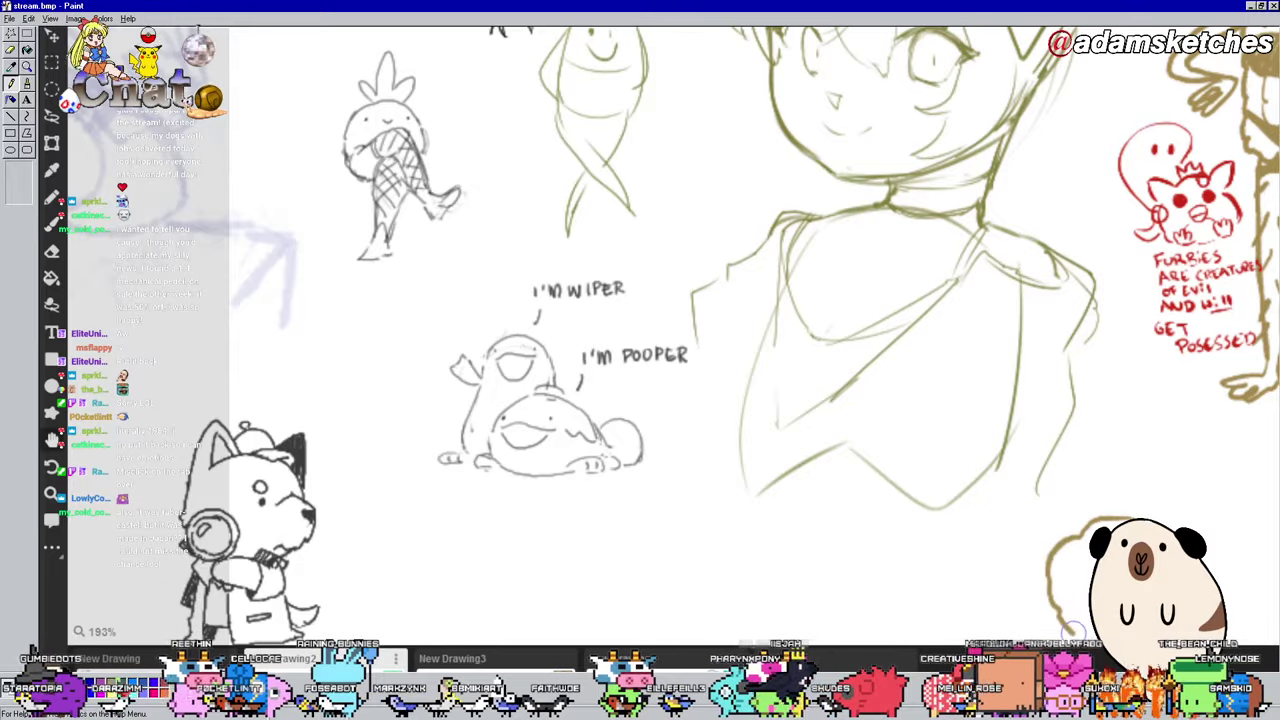
mouse_move(1030, 30)
mouse_down()
mouse_move(1020, 160)
mouse_move(1025, 135)
mouse_up()
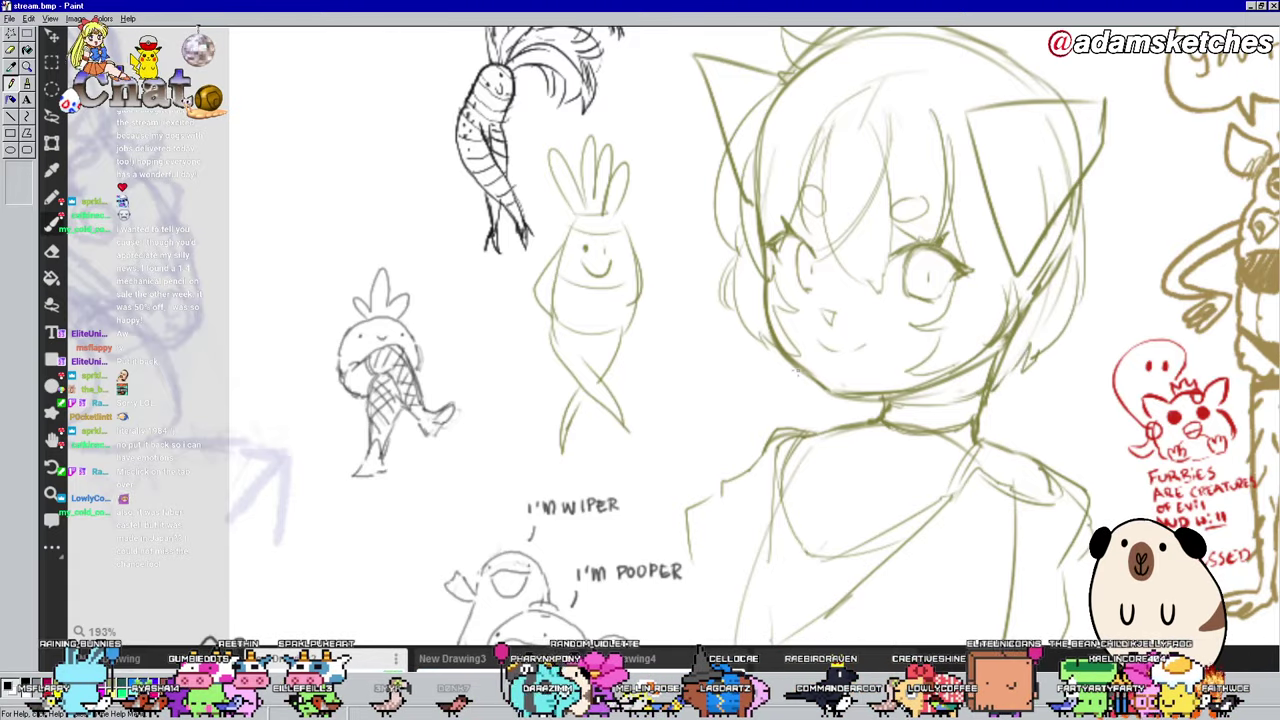
drag(1150, 266, 1120, 332)
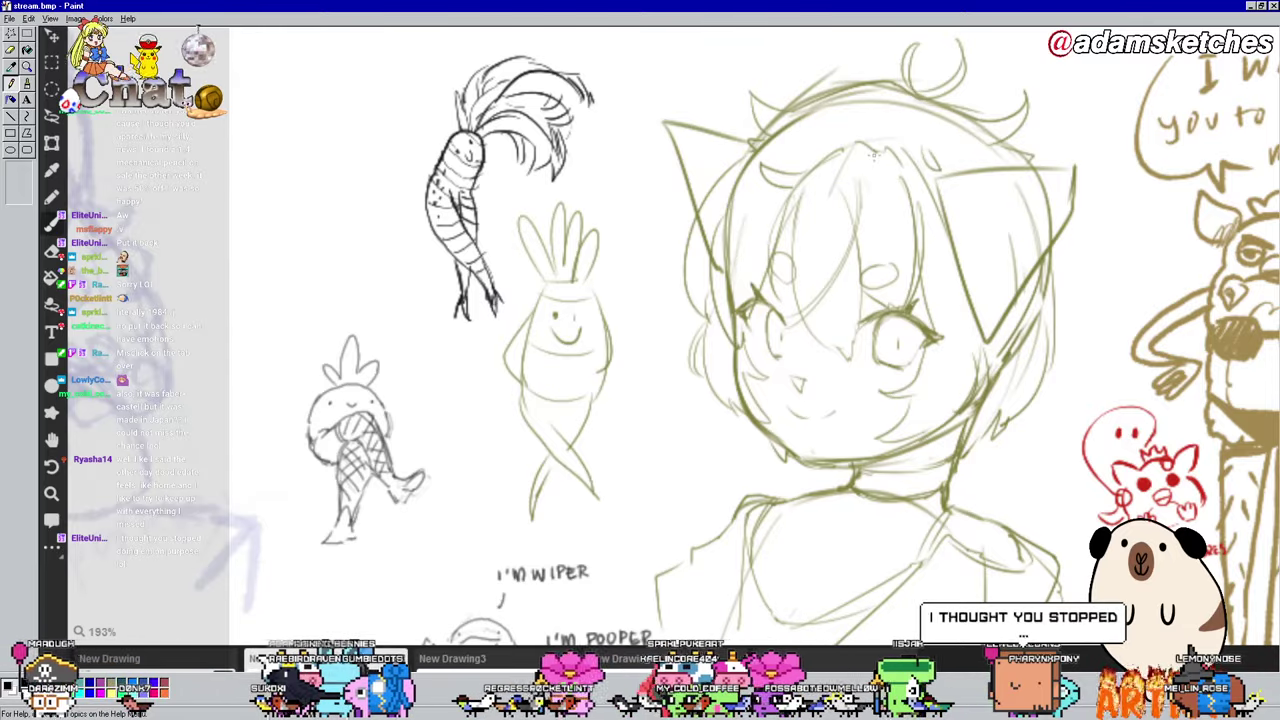
drag(889, 238, 834, 118)
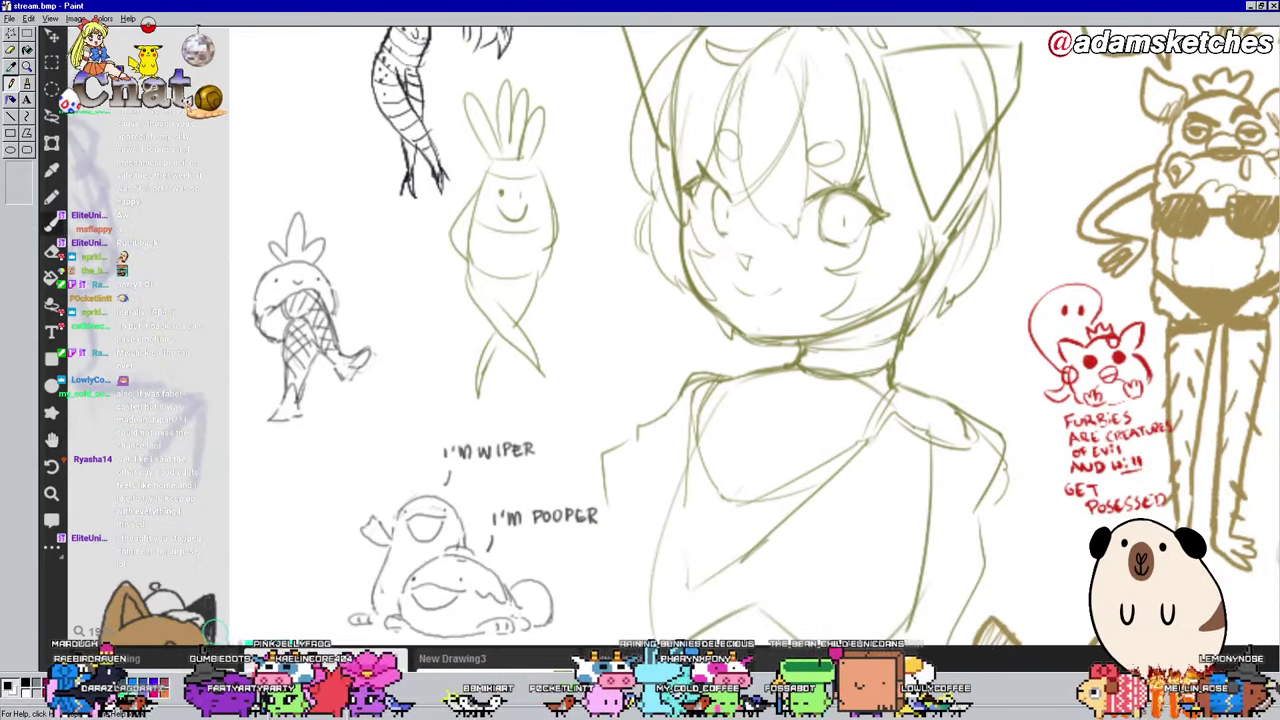
Step: Thicken the upper lash lines of both of the eared character's eyes into solid, tapered shapes
scroll(811, 202, up, 3)
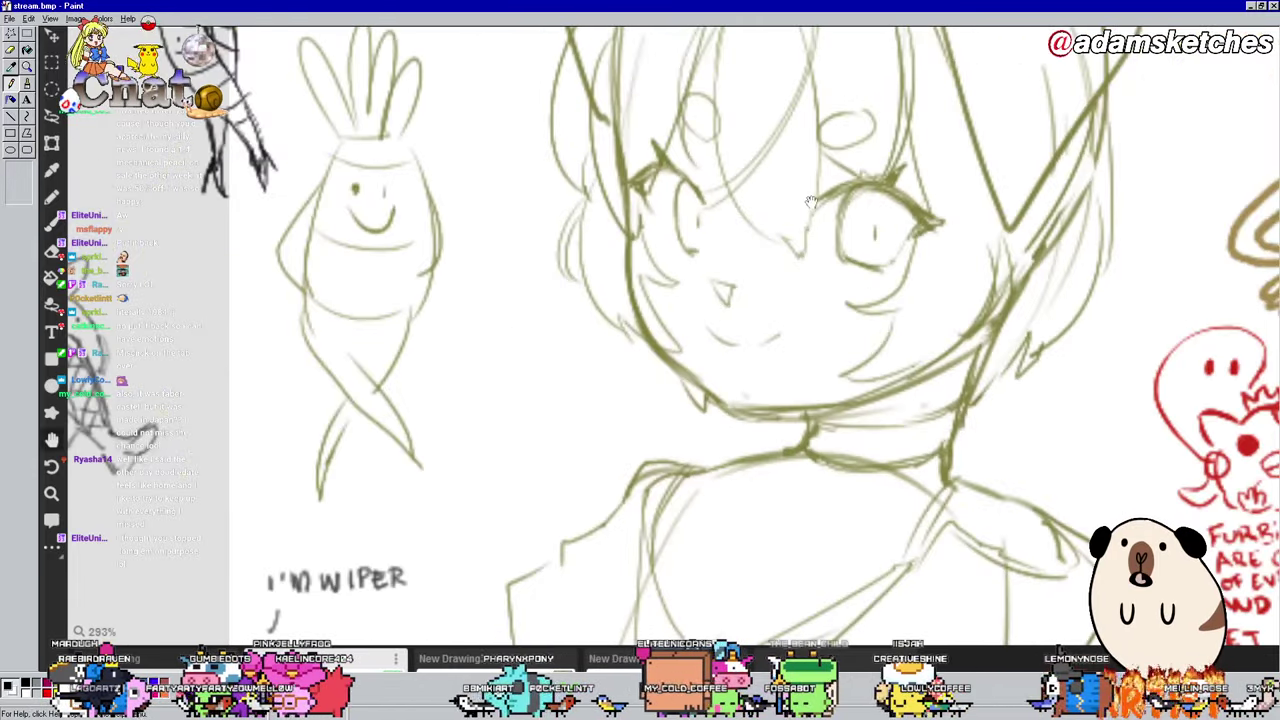
drag(811, 202, 745, 241)
scroll(745, 241, up, 1)
scroll(745, 241, down, 1)
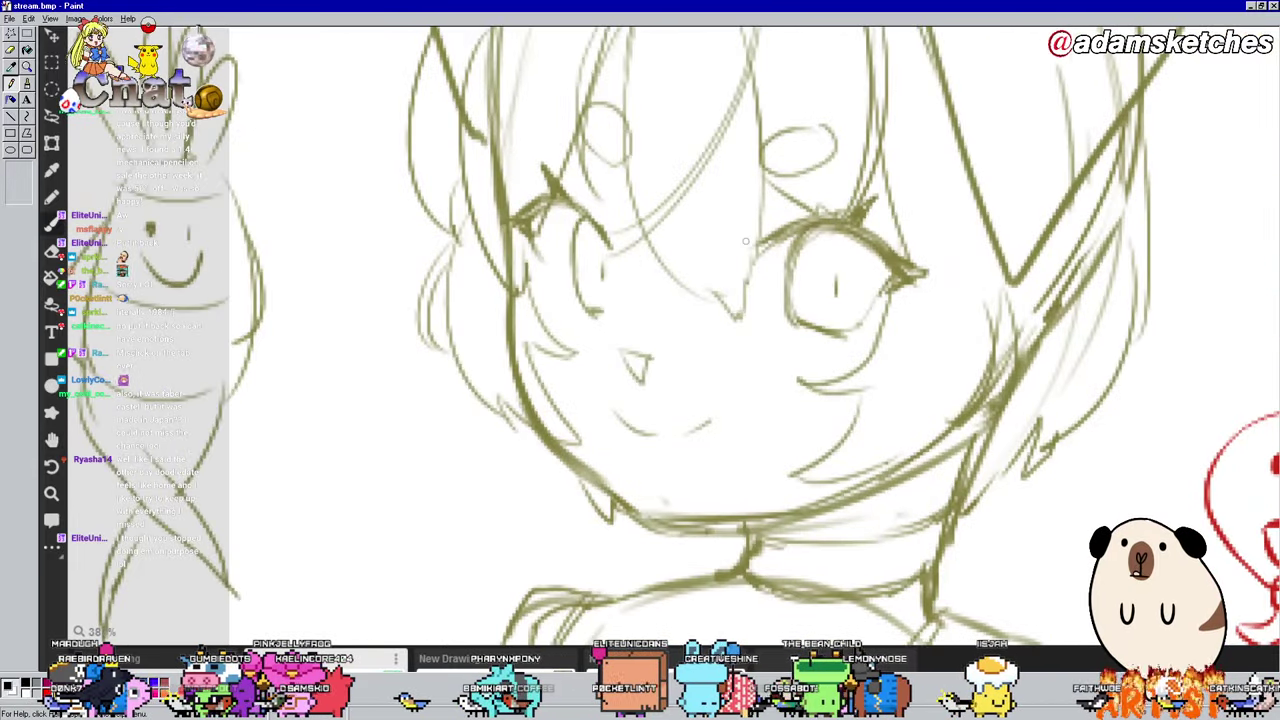
scroll(745, 241, up, 1)
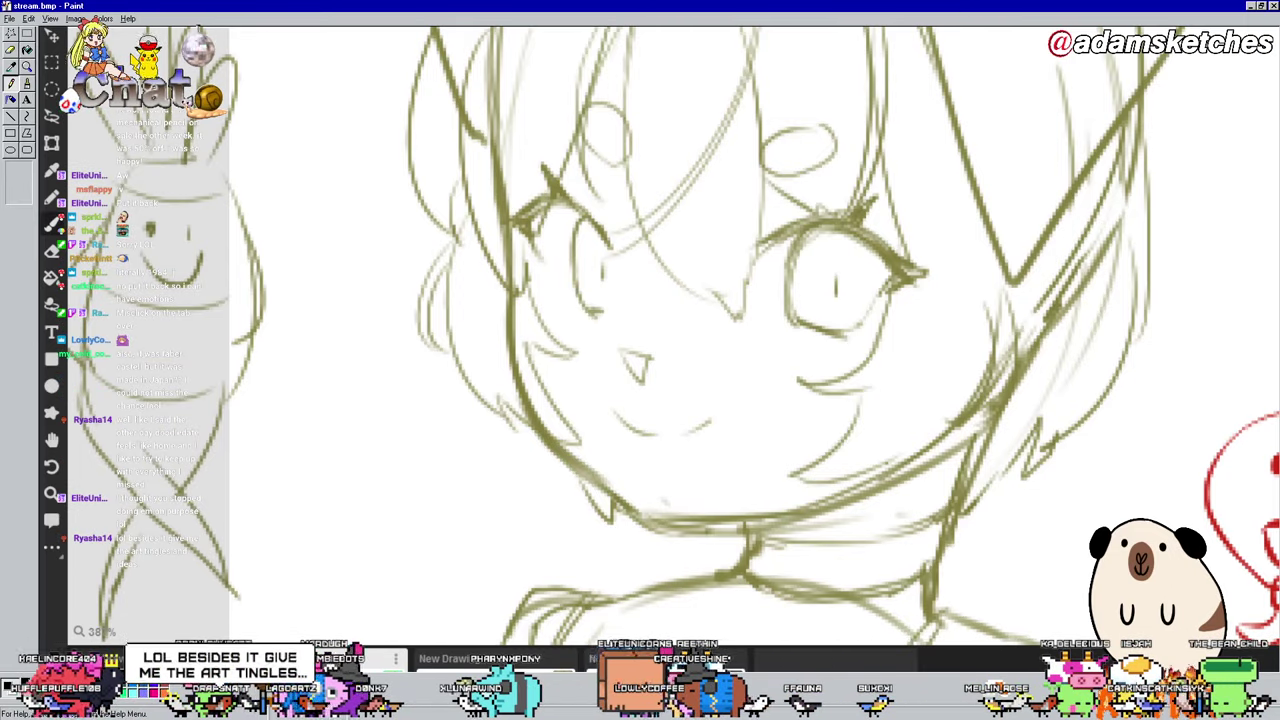
scroll(745, 241, down, 1)
scroll(745, 241, up, 1)
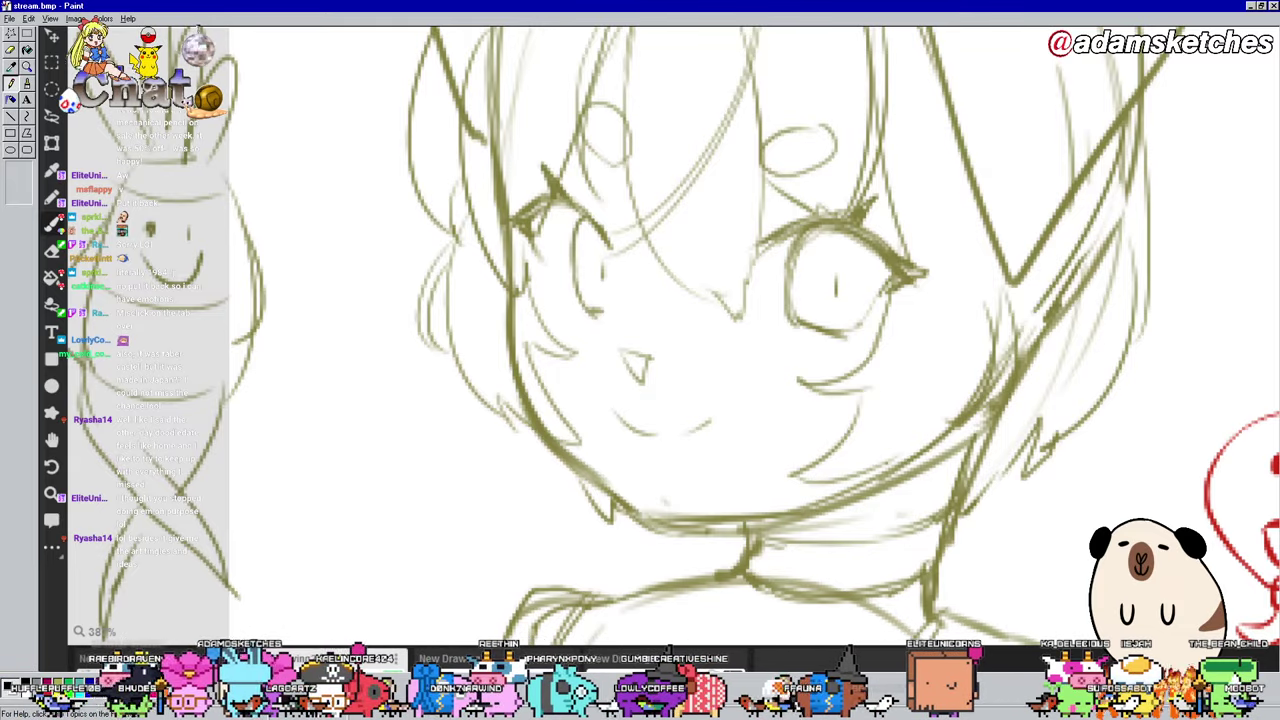
mouse_move(762, 246)
mouse_down()
mouse_move(872, 222)
mouse_move(926, 274)
mouse_up()
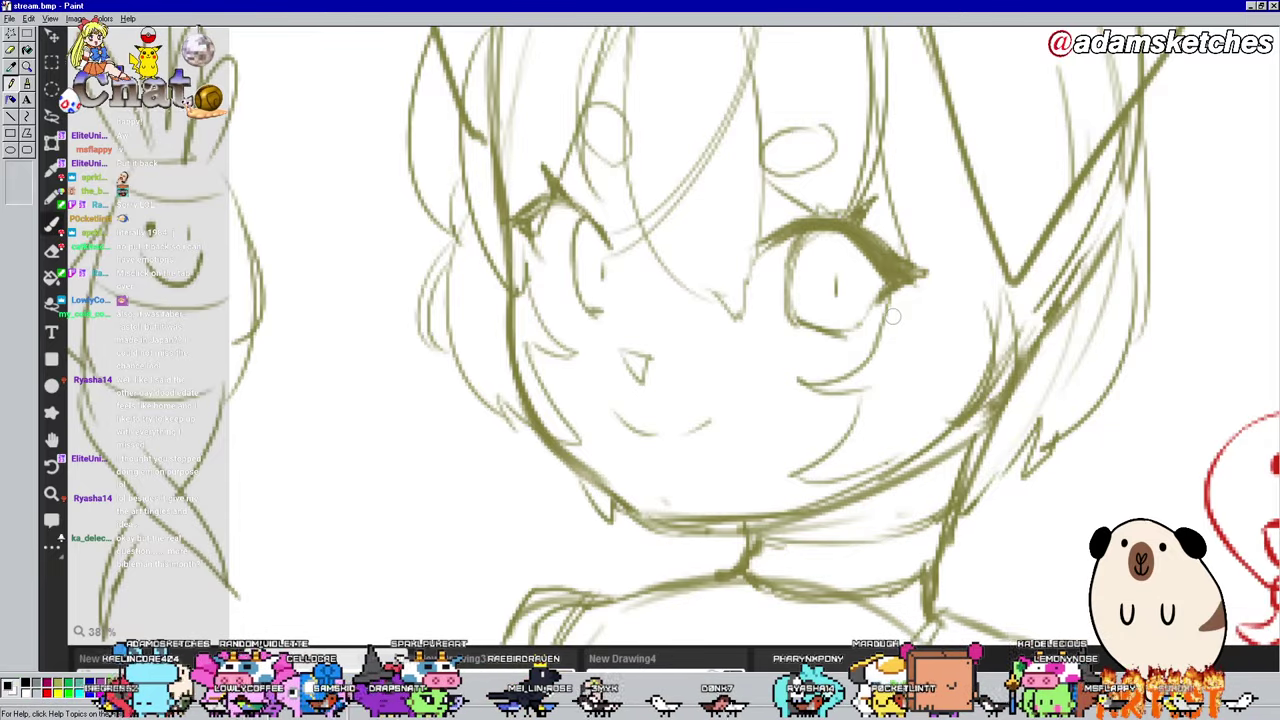
mouse_move(893, 316)
mouse_down()
mouse_move(1010, 301)
mouse_move(961, 291)
mouse_up()
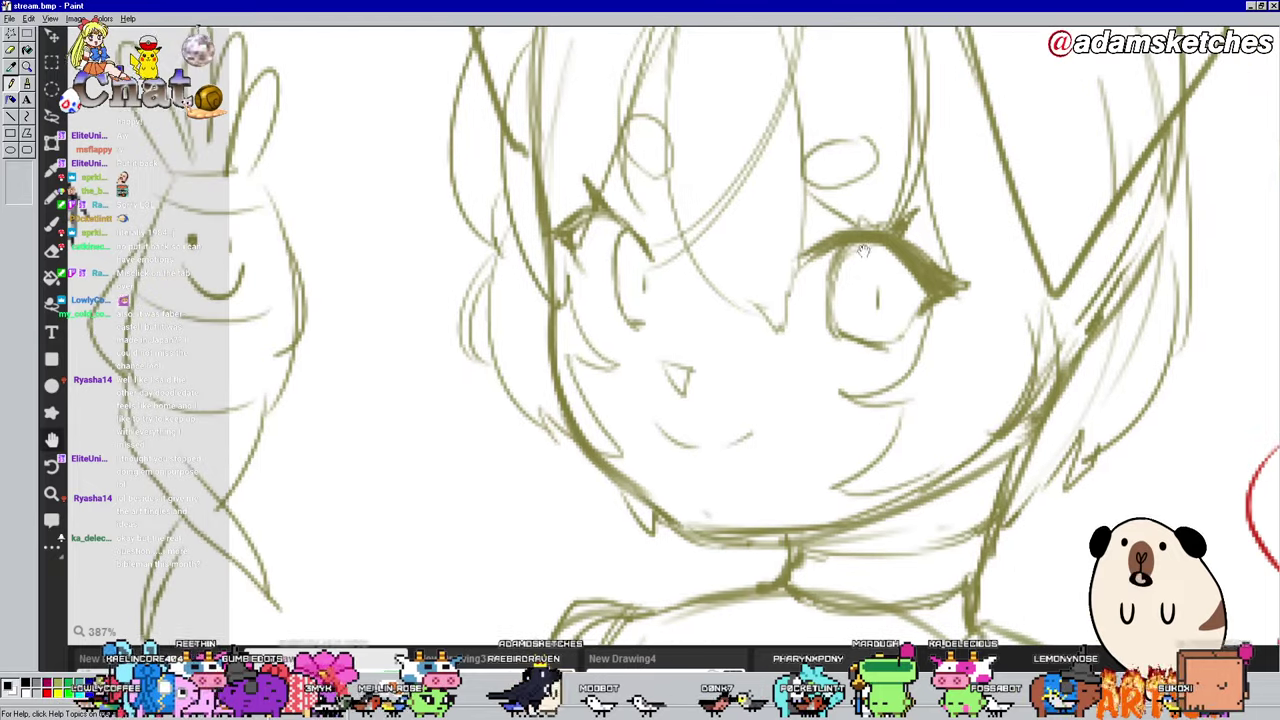
mouse_move(645, 255)
mouse_down()
mouse_move(612, 216)
mouse_move(566, 228)
mouse_move(618, 214)
mouse_up()
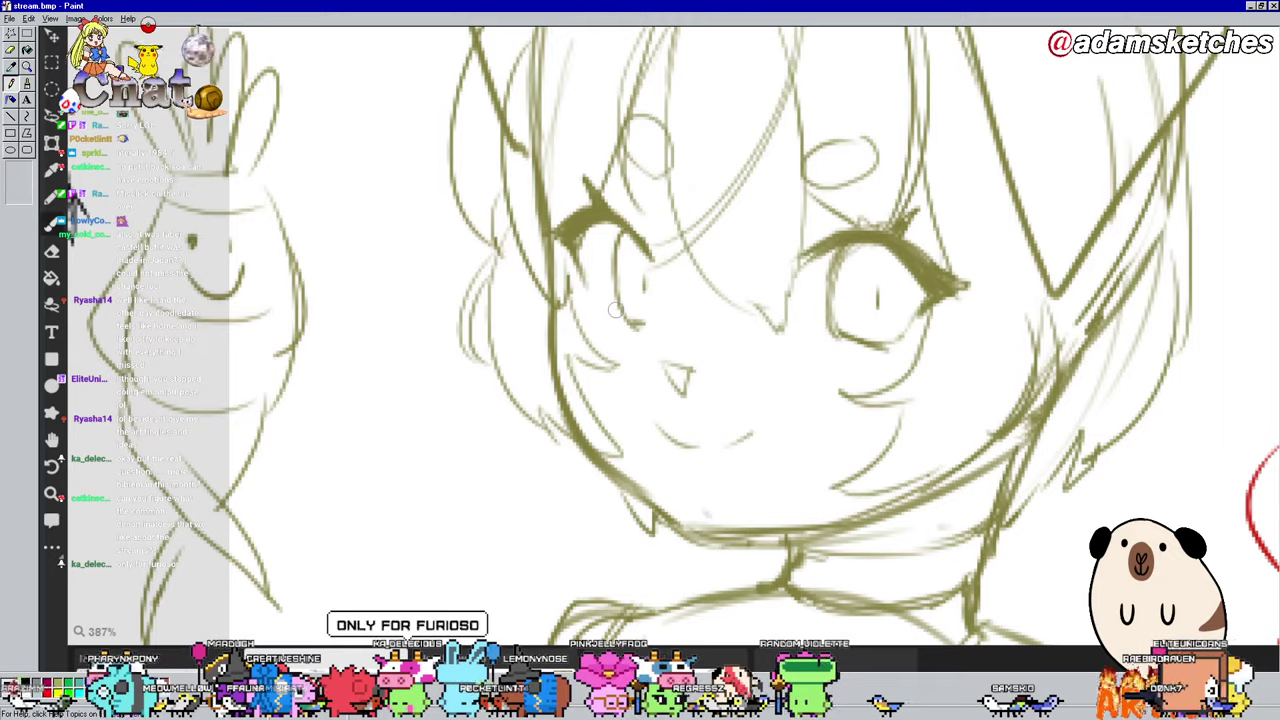
scroll(615, 310, down, 1)
scroll(615, 310, up, 1)
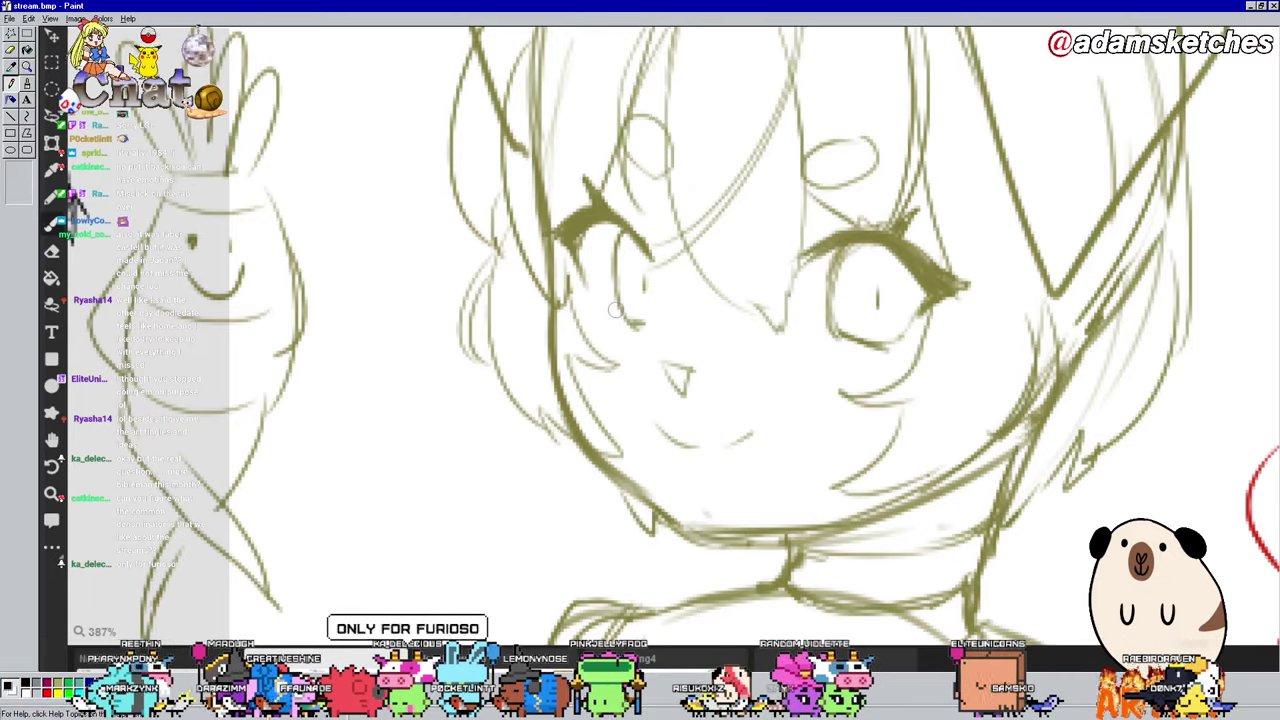
scroll(615, 310, down, 1)
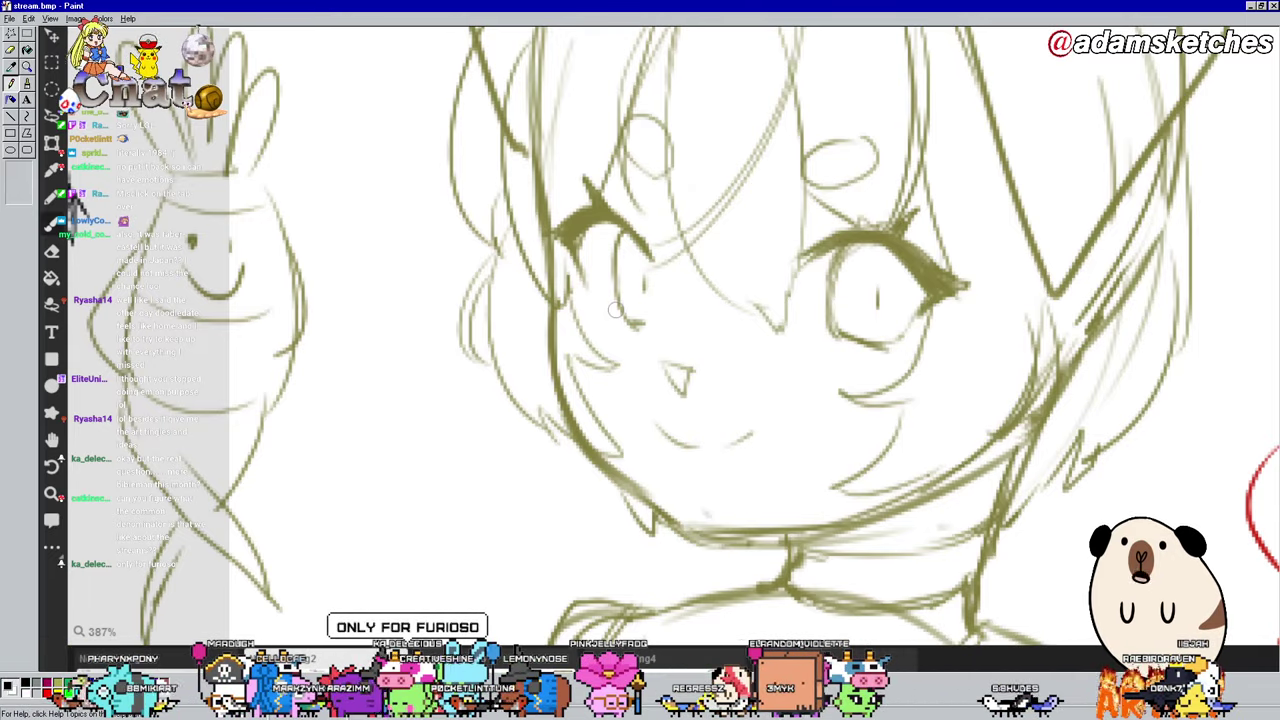
scroll(615, 310, up, 1)
scroll(615, 310, down, 1)
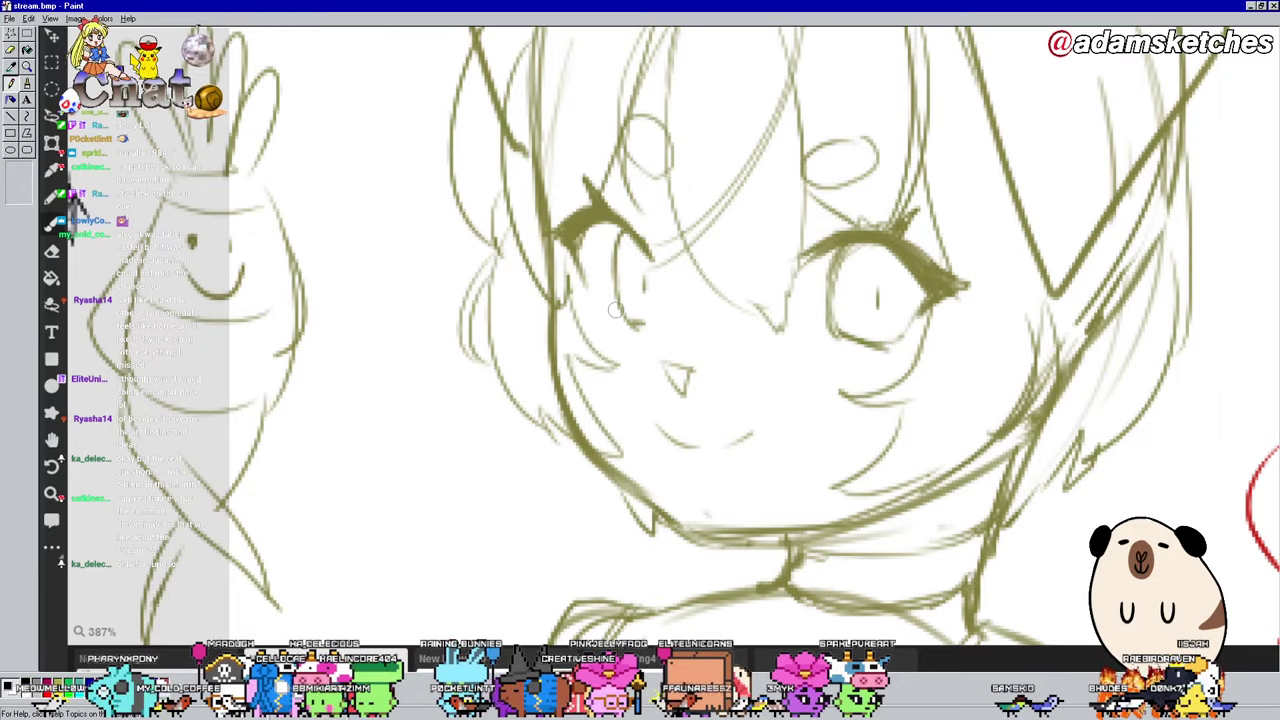
scroll(615, 310, up, 1)
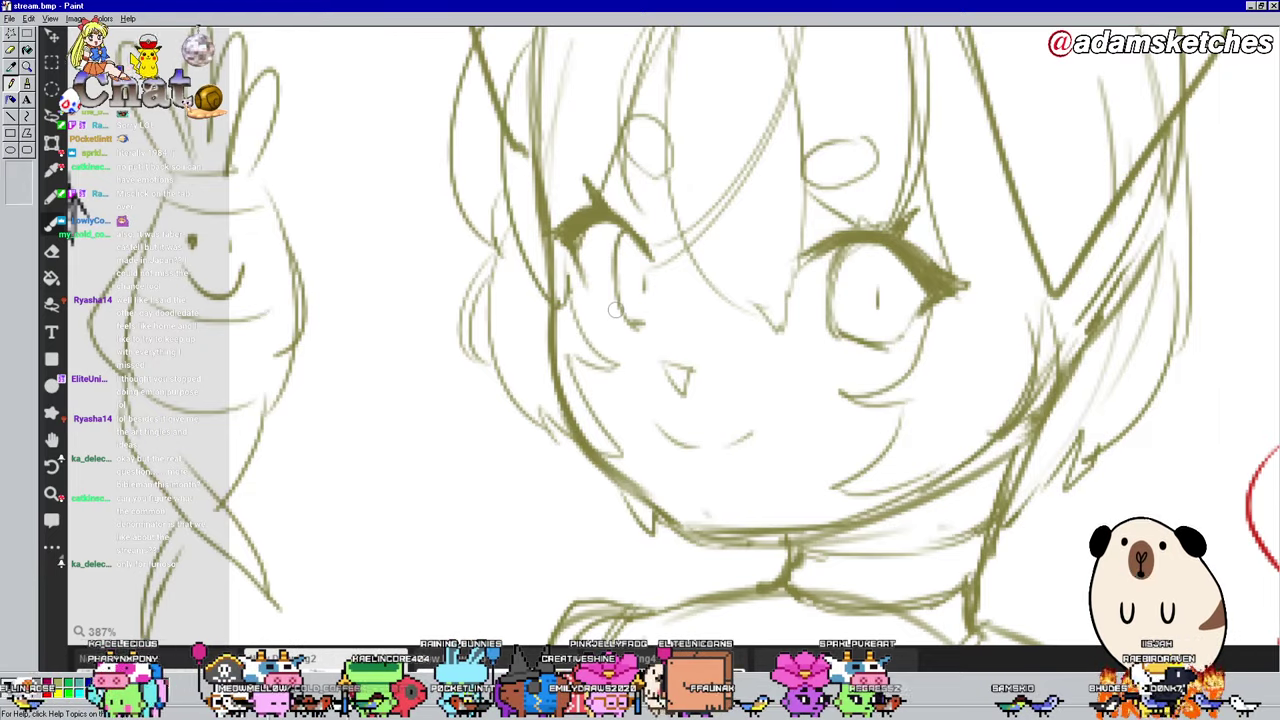
scroll(615, 310, down, 1)
scroll(615, 310, up, 1)
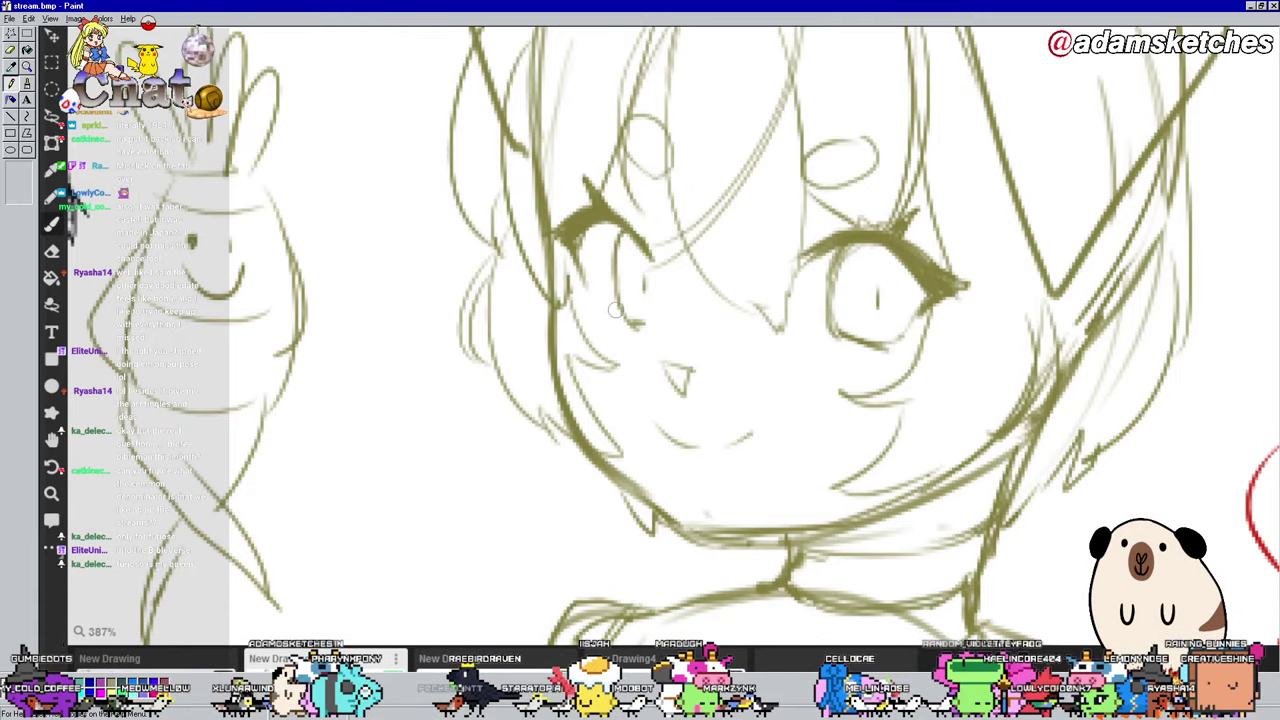
Step: Darken the iris outlines of both eyes and rework the pupils into short vertical marks
drag(636, 224, 612, 252)
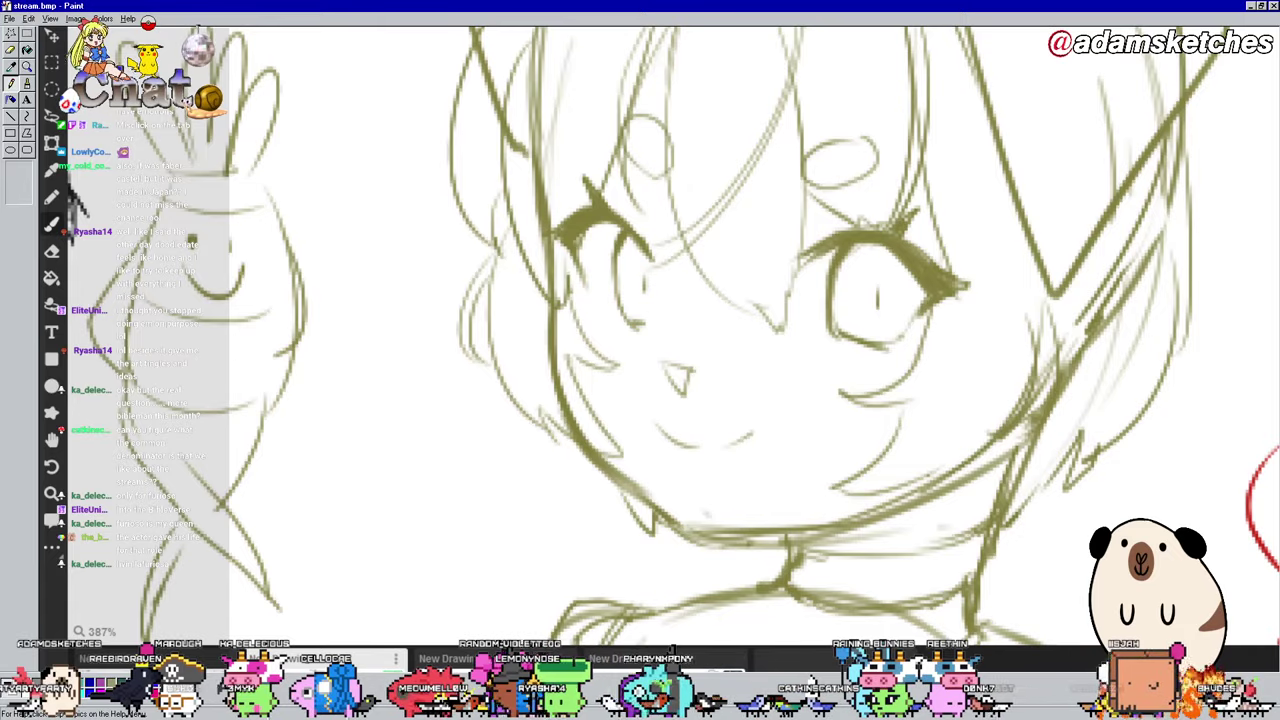
key(e)
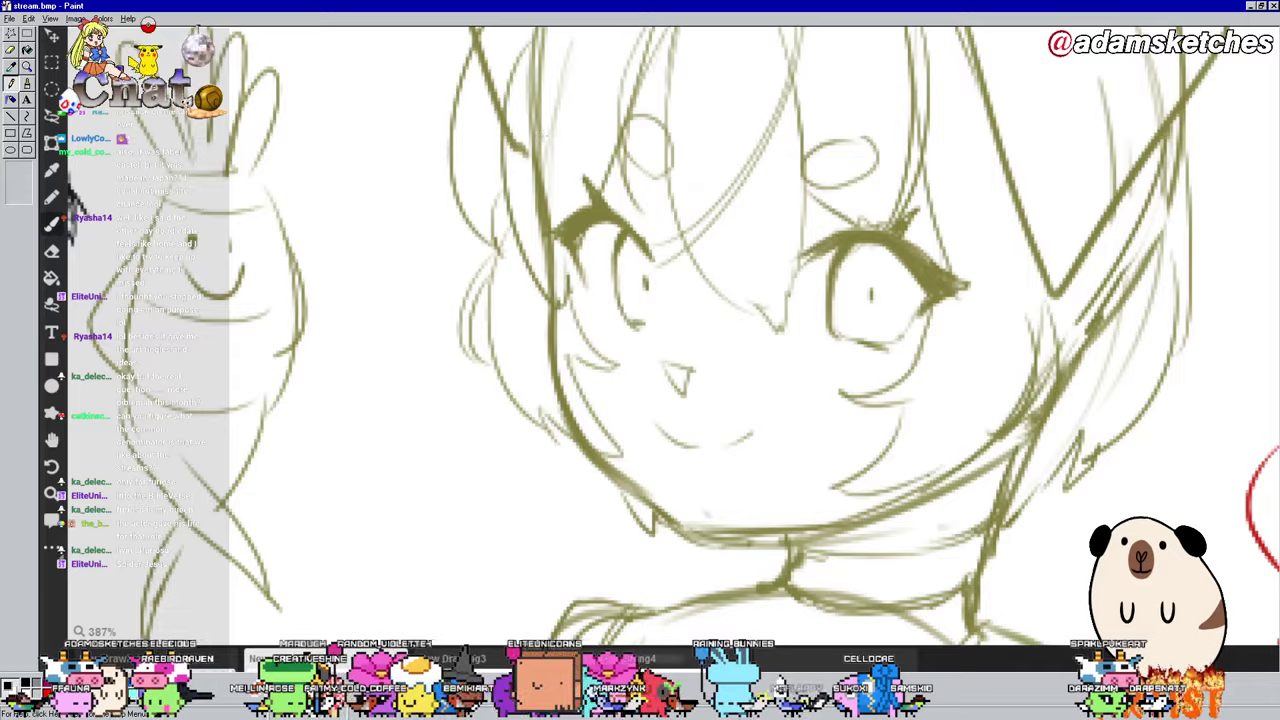
Step: Erase the face contour running through the hair beside the eye and clean up the overlapping lines at the opposite cheek
drag(537, 143, 537, 336)
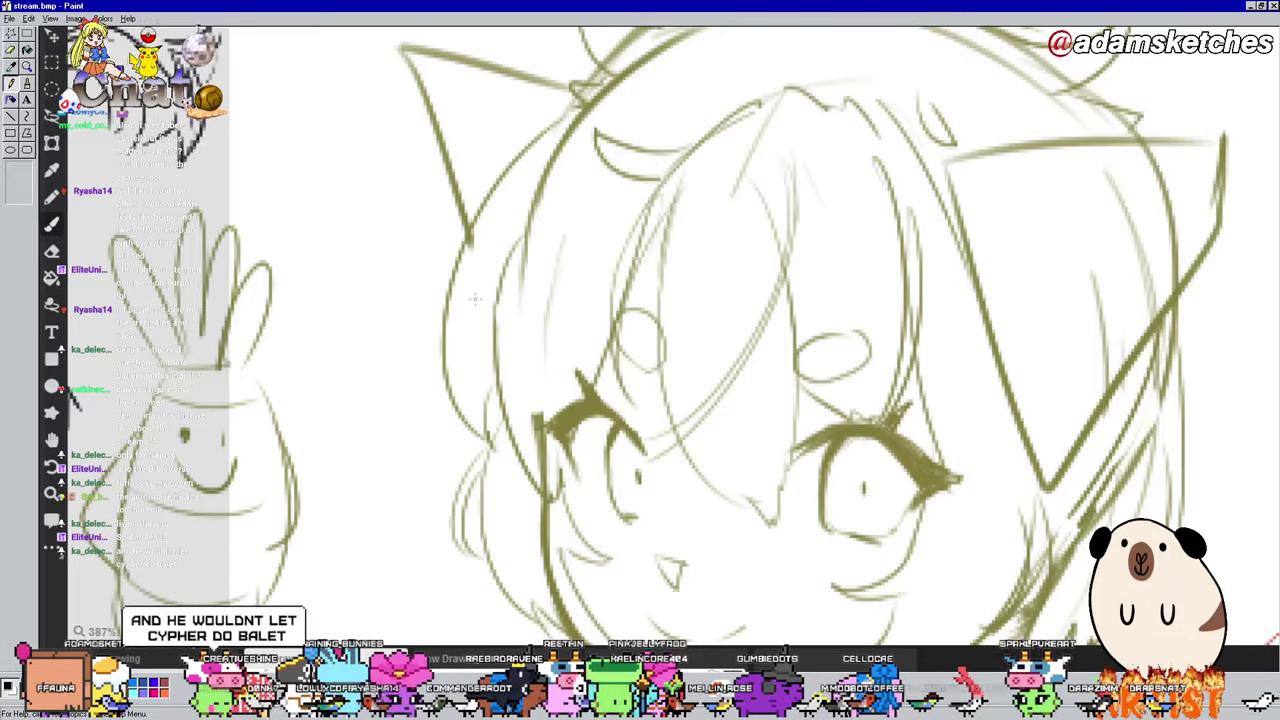
mouse_move(1012, 494)
mouse_down()
mouse_move(1038, 402)
mouse_move(1103, 317)
mouse_up()
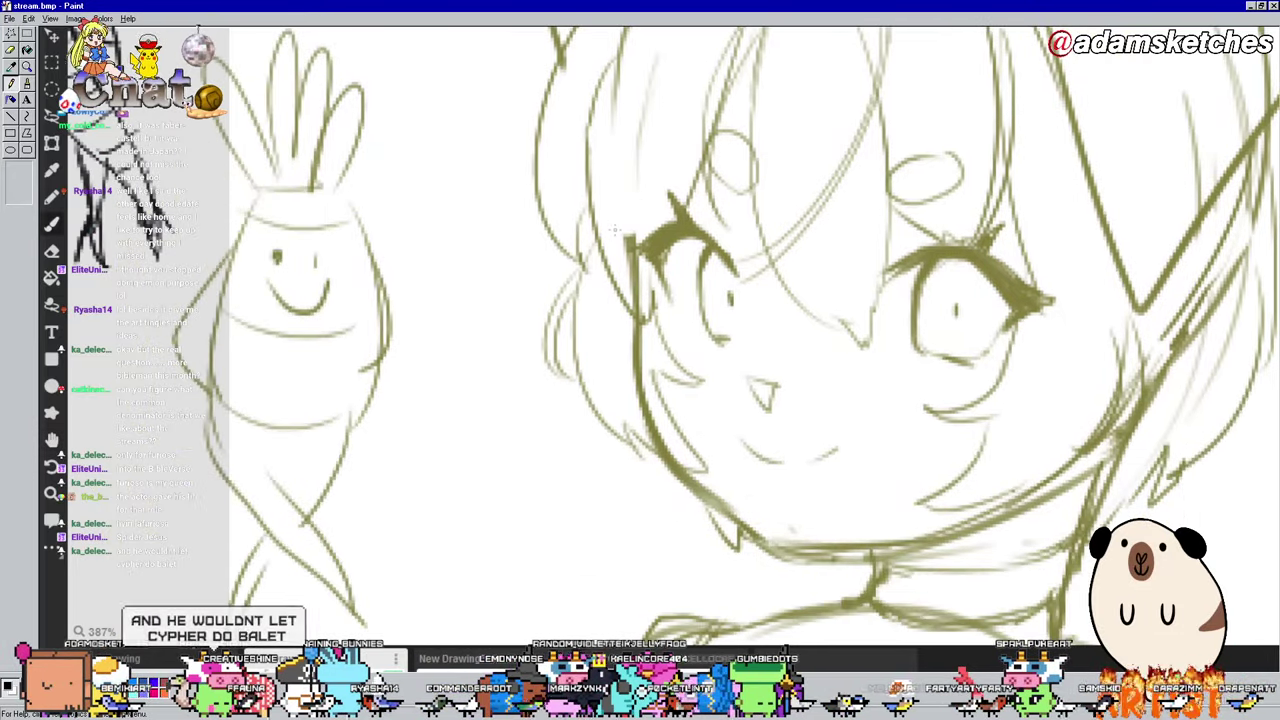
key(e)
mouse_move(634, 296)
mouse_down()
mouse_move(622, 218)
mouse_move(618, 326)
mouse_move(636, 333)
mouse_move(646, 410)
mouse_up()
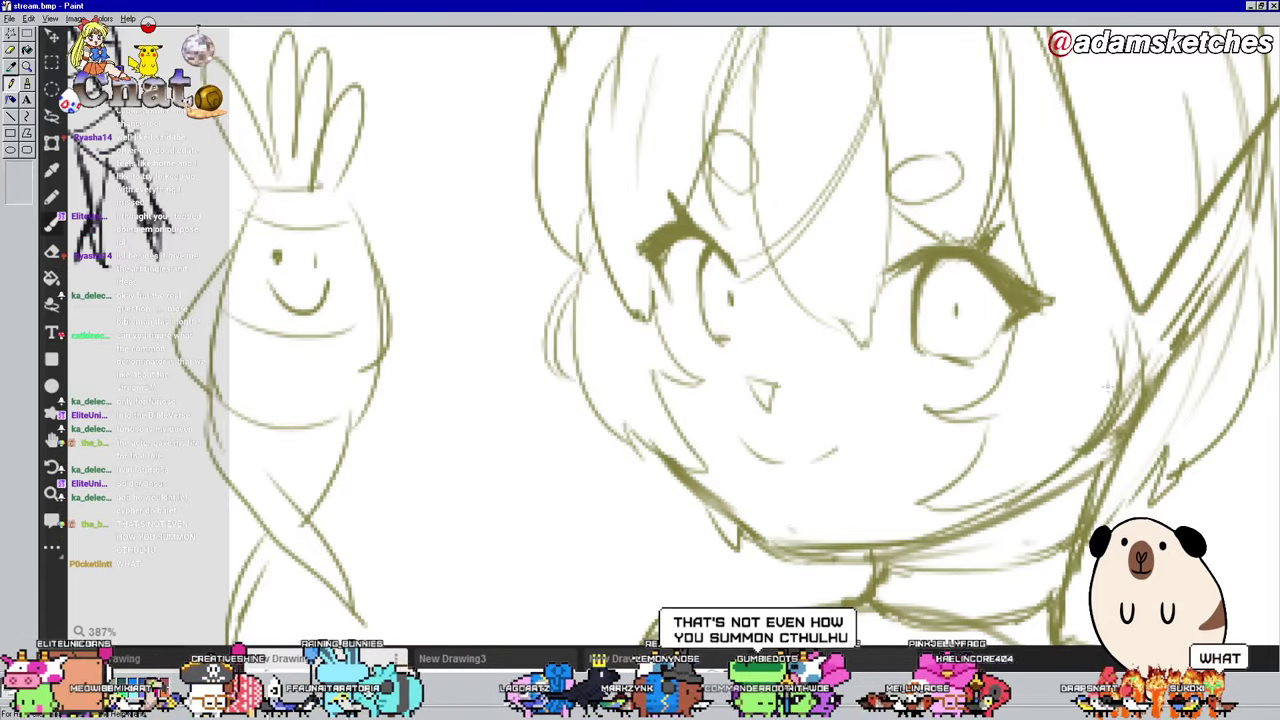
drag(1106, 370, 1042, 457)
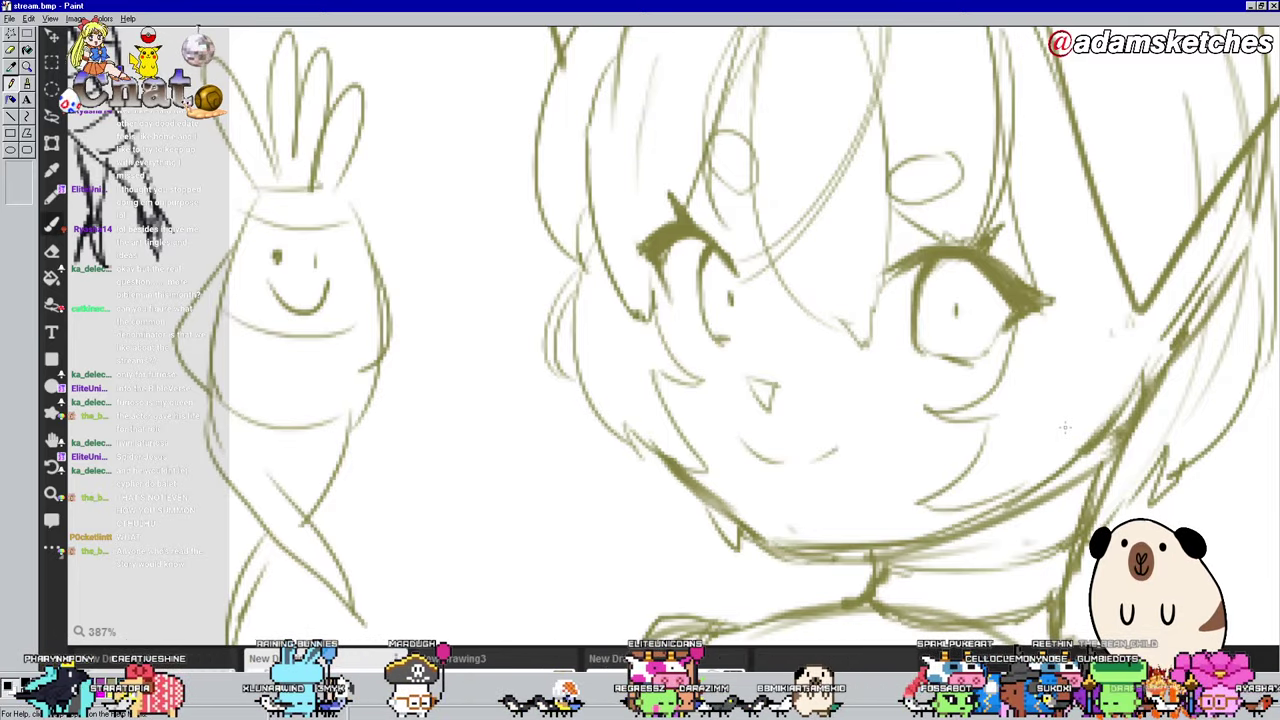
Step: Draw oval highlights and an inner curve in the eared character's eyes and fill in the small triangular nose
drag(1065, 427, 981, 405)
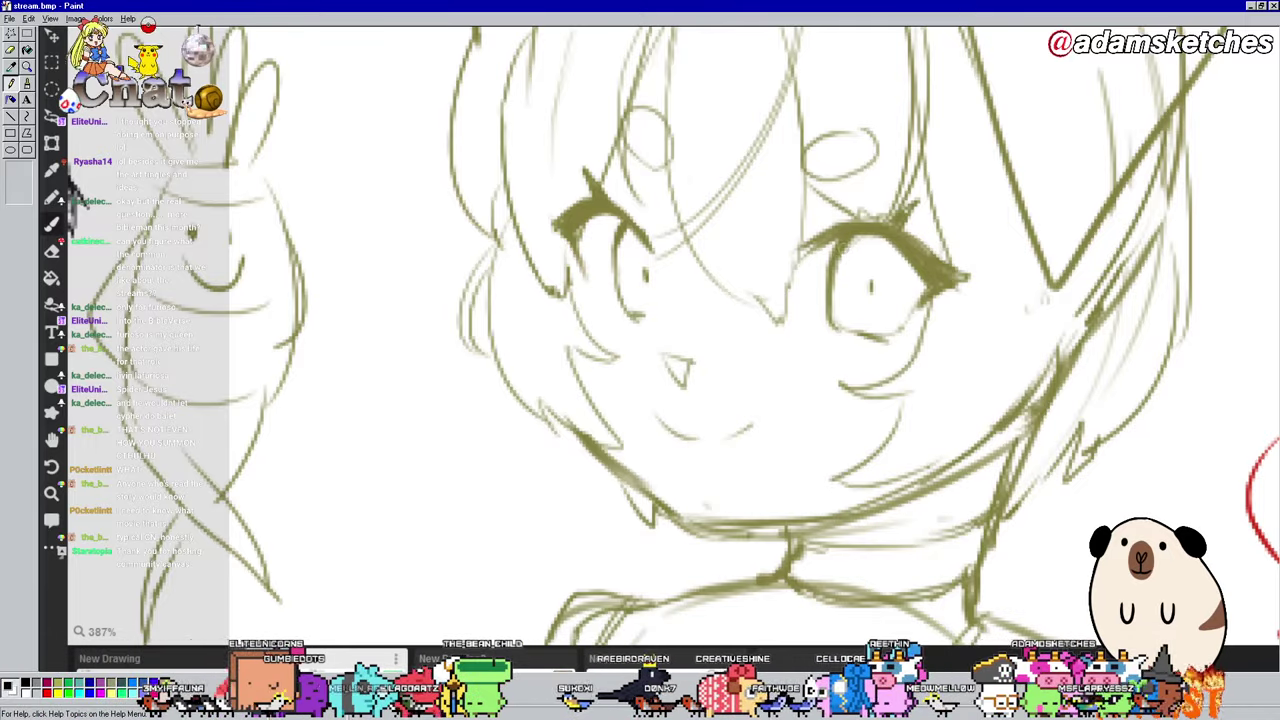
mouse_move(840, 244)
mouse_down()
mouse_move(858, 255)
mouse_move(860, 282)
mouse_up()
drag(624, 247, 636, 272)
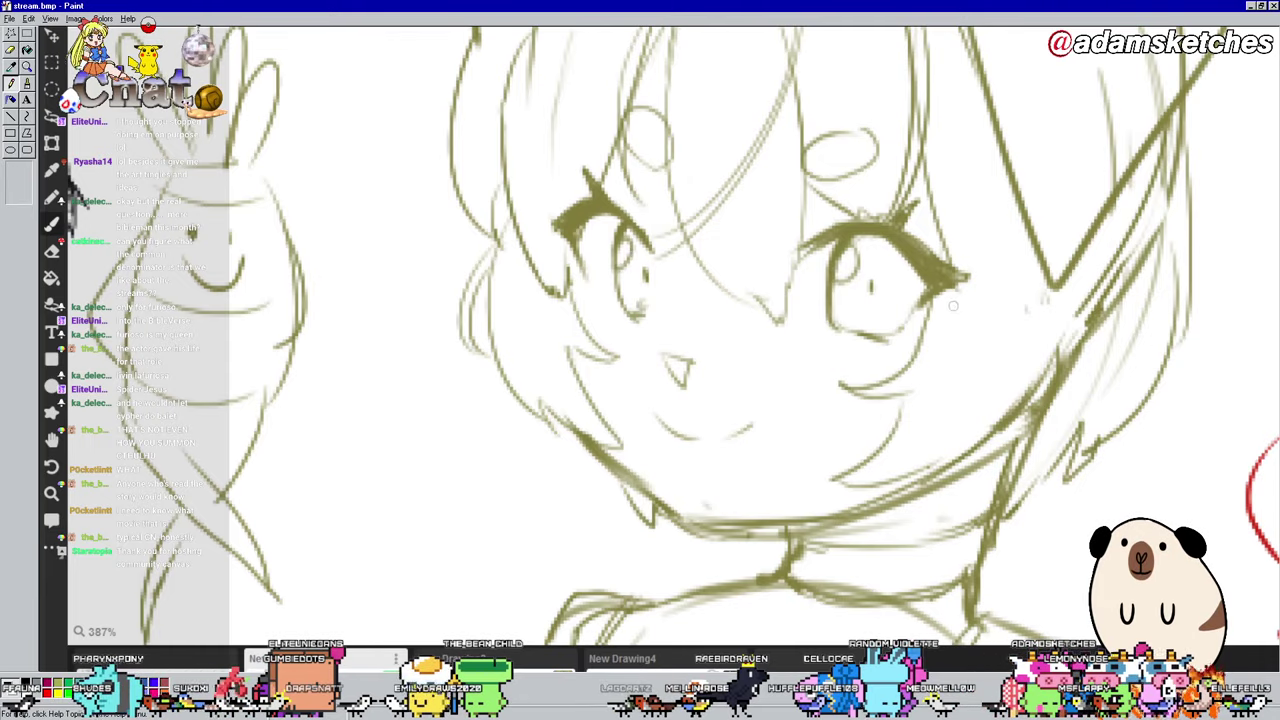
drag(905, 318, 895, 332)
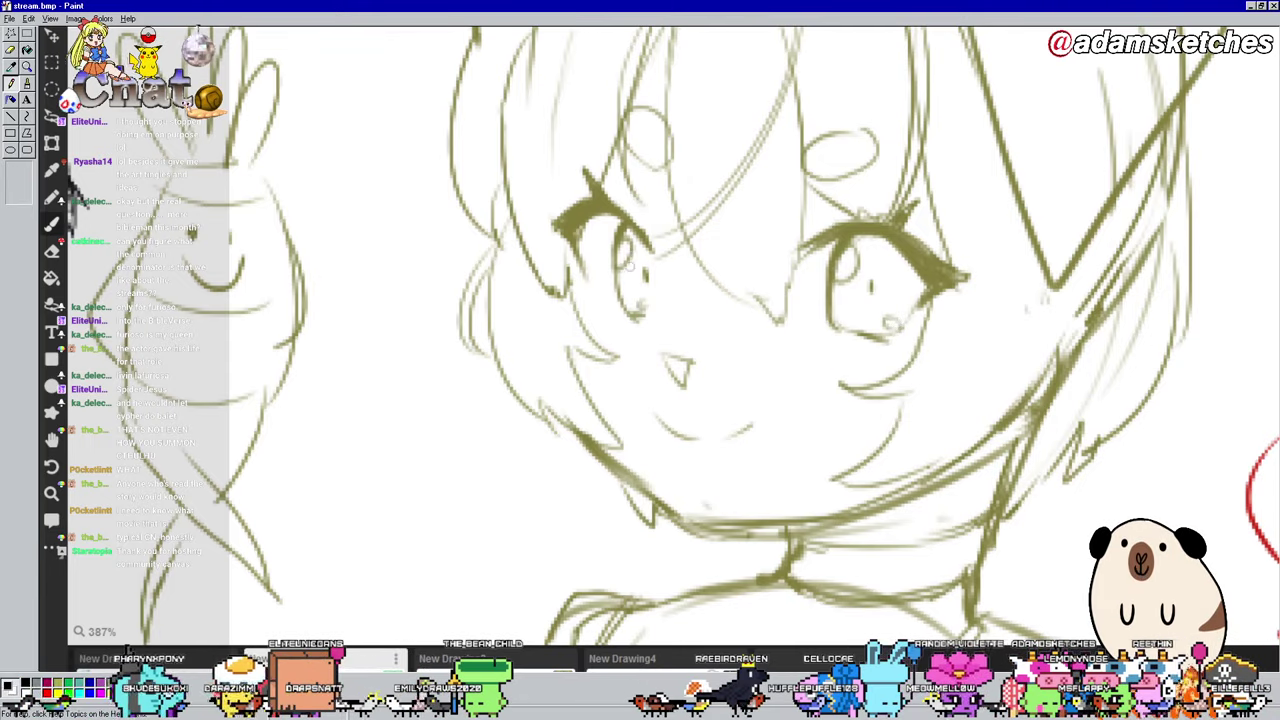
drag(630, 286, 627, 269)
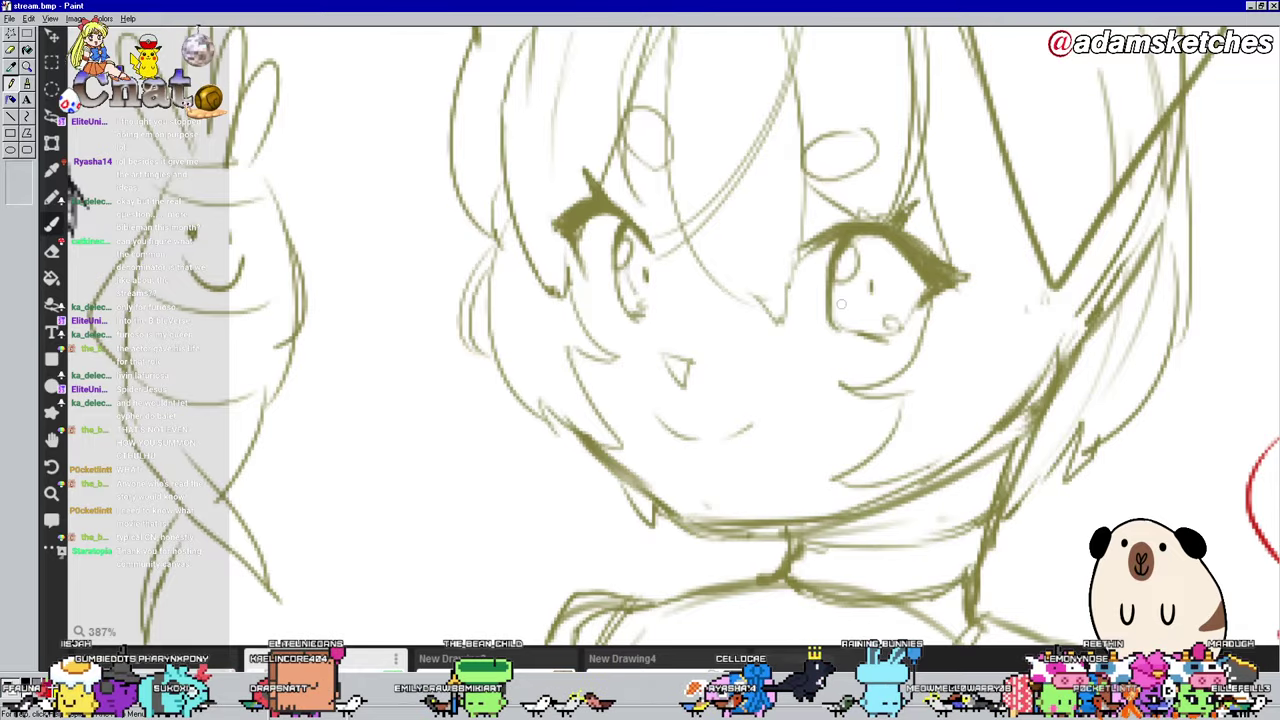
mouse_move(848, 286)
mouse_down()
mouse_move(862, 316)
mouse_move(896, 316)
mouse_move(898, 330)
mouse_up()
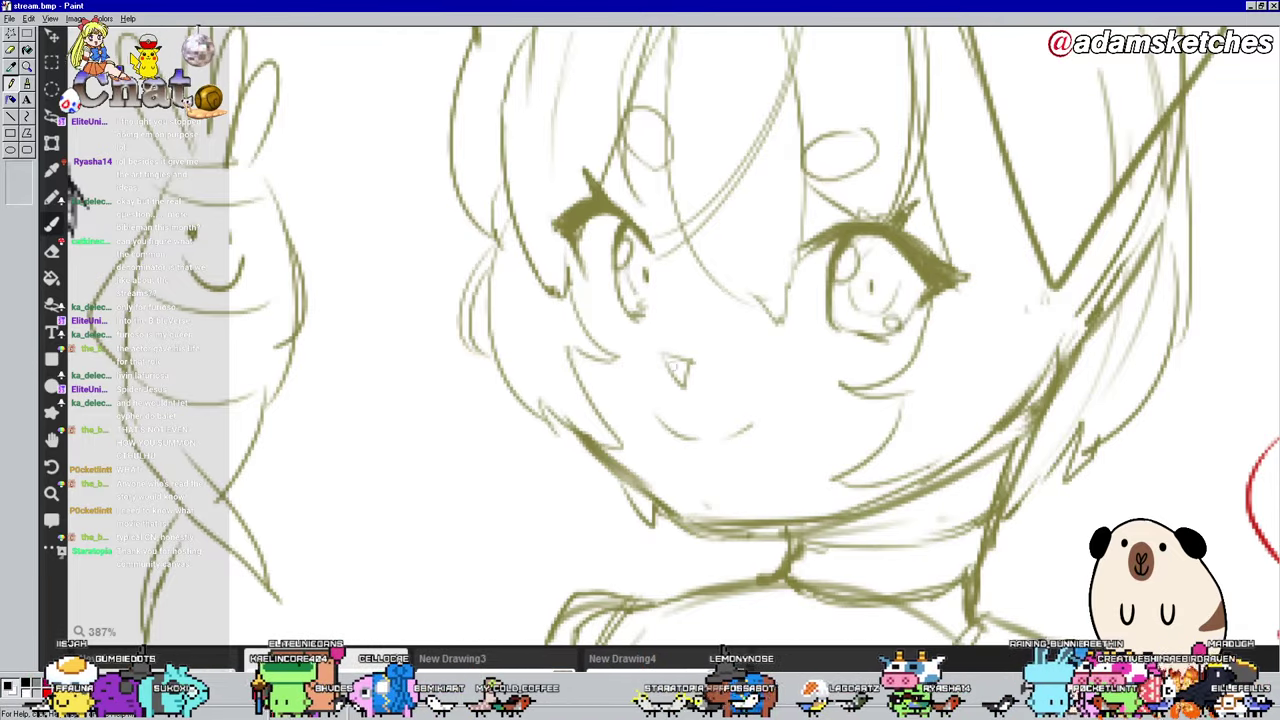
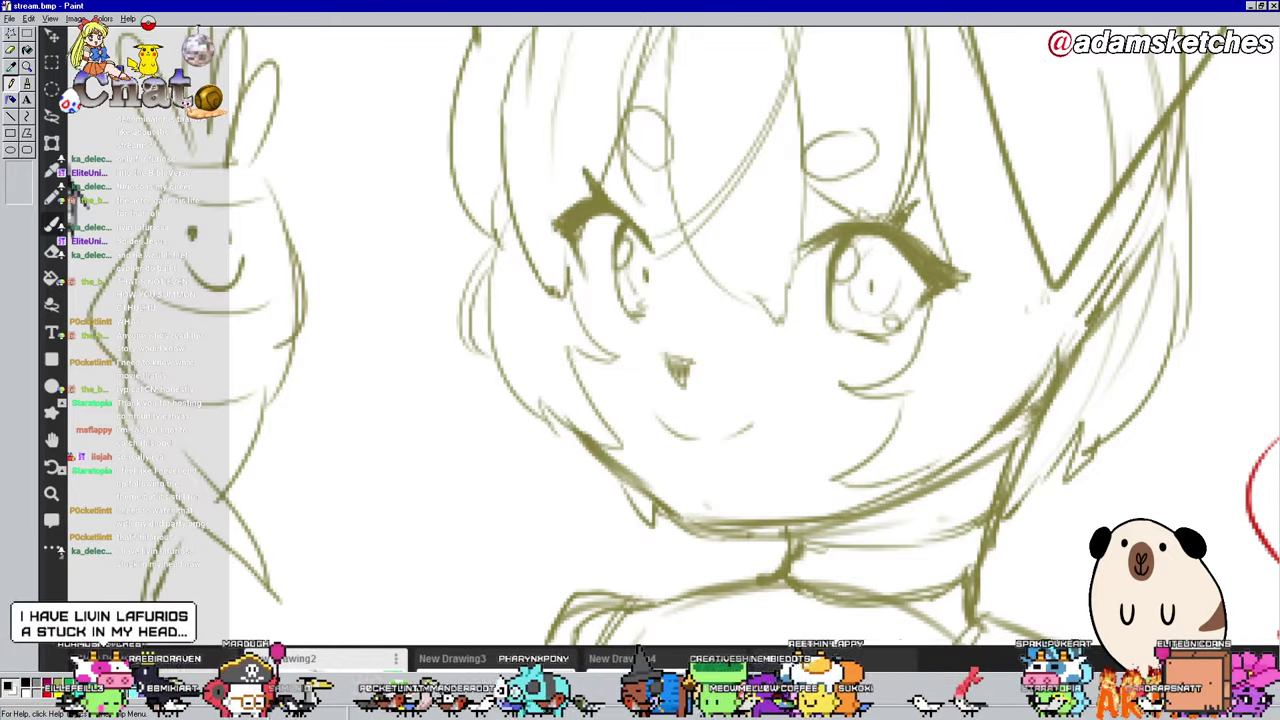
scroll(700, 330, down, 2)
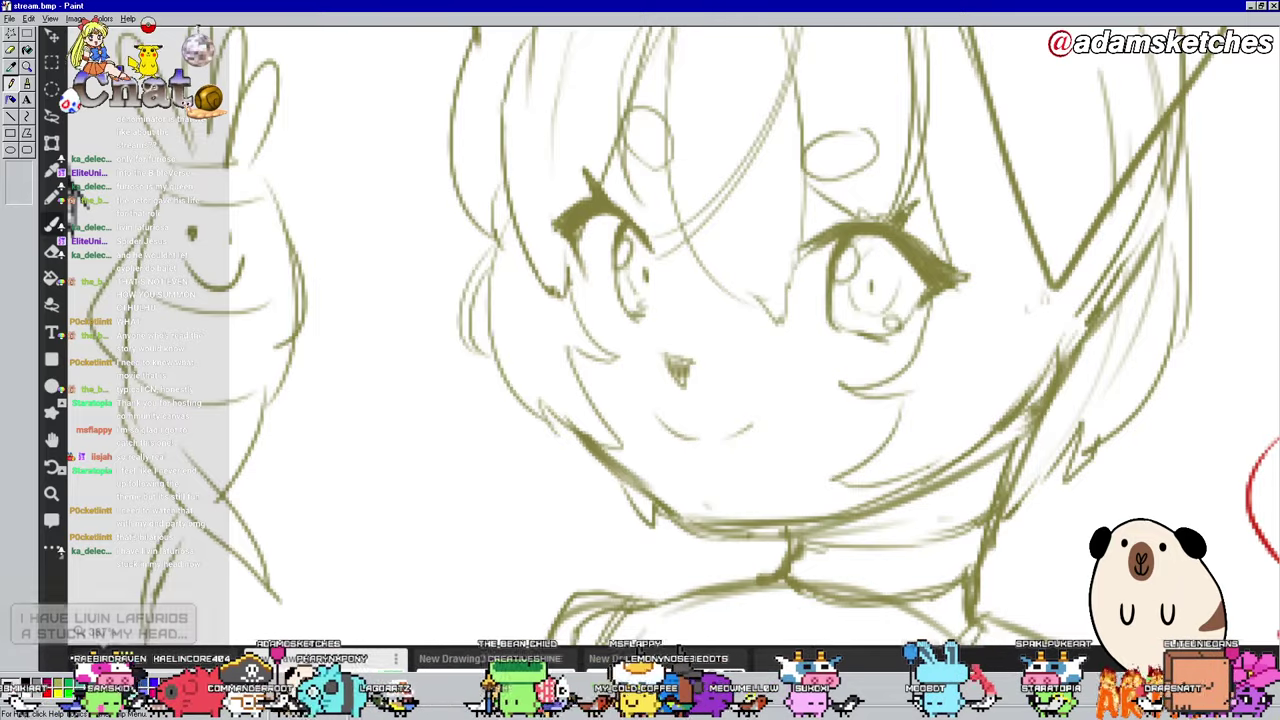
scroll(700, 330, up, 2)
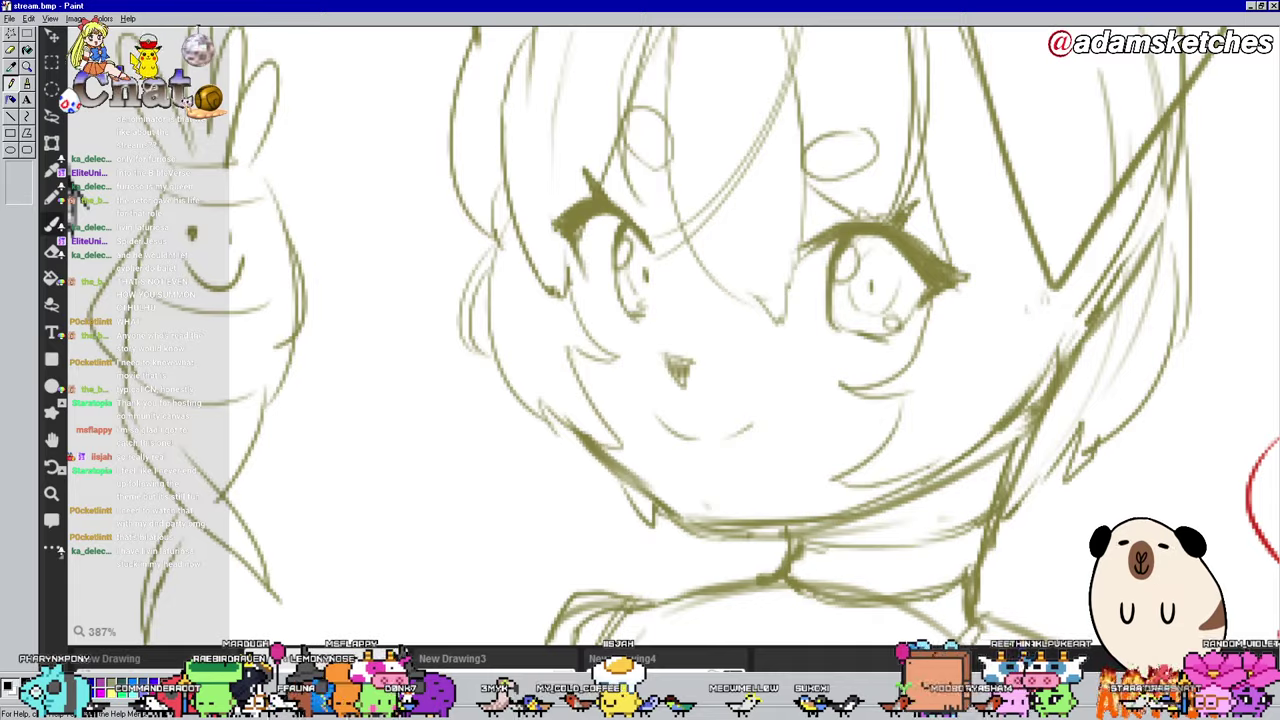
scroll(700, 330, down, 2)
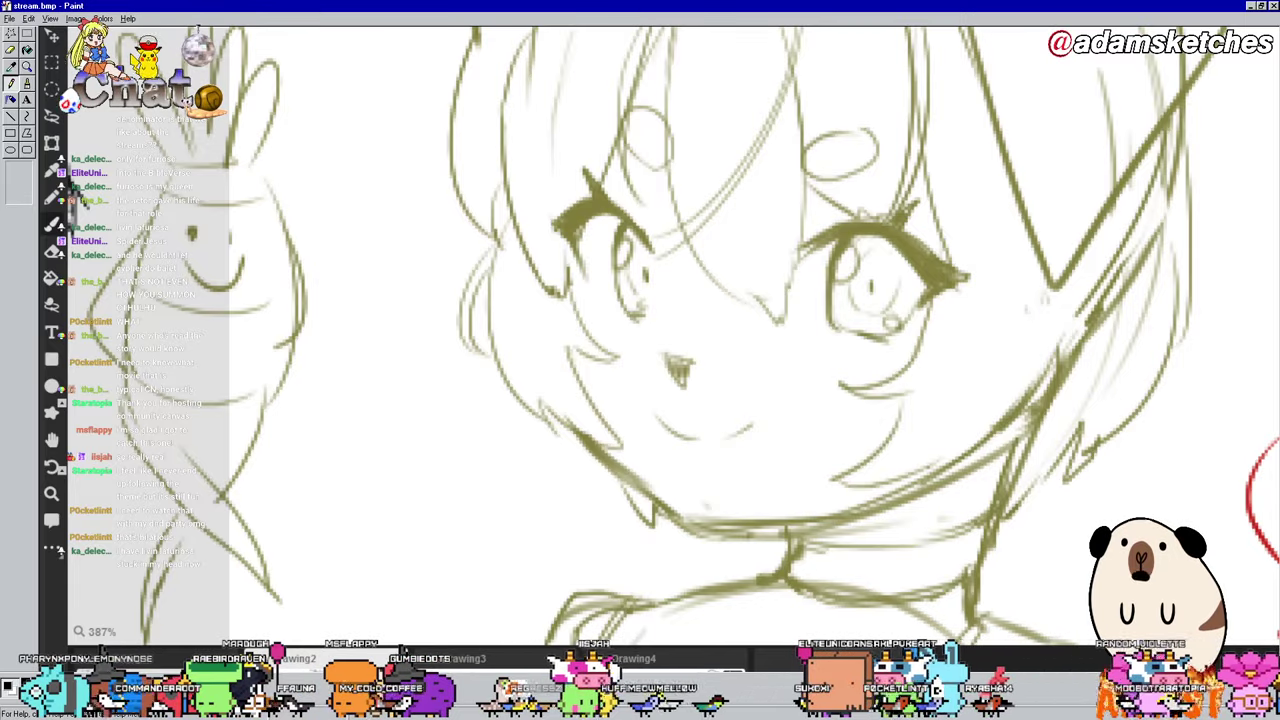
scroll(700, 330, up, 2)
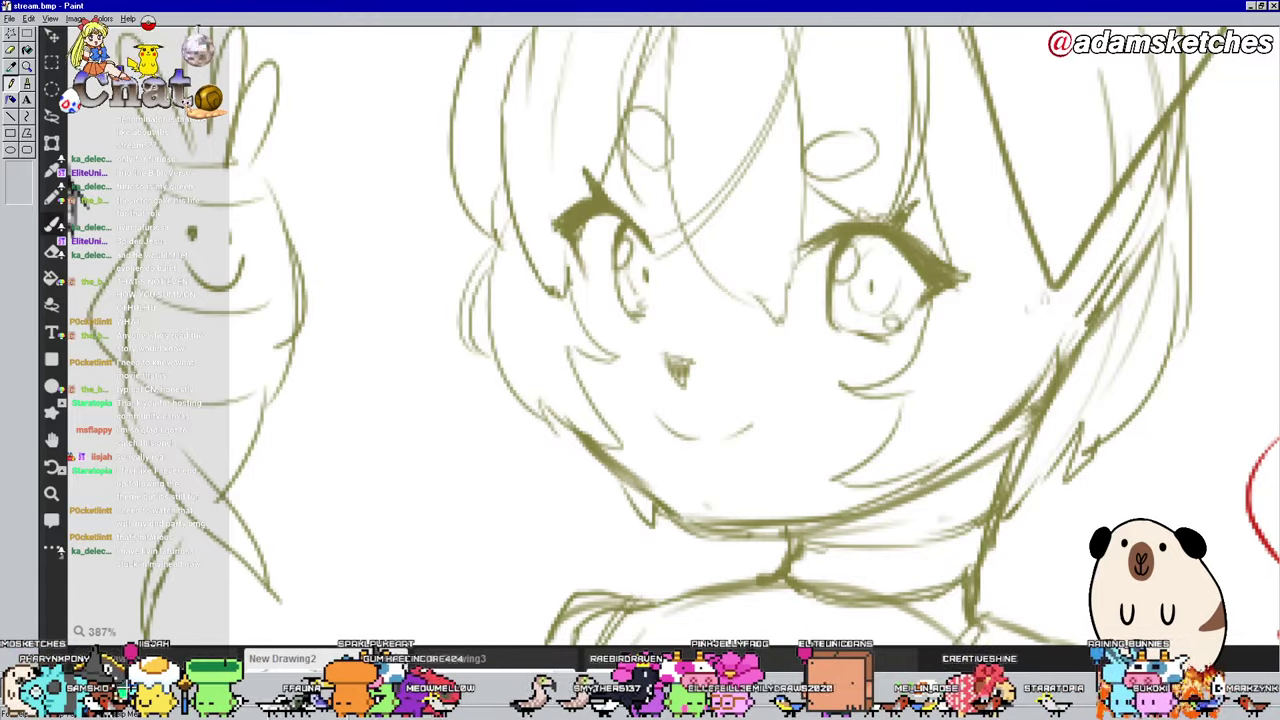
scroll(700, 330, down, 2)
scroll(700, 330, up, 2)
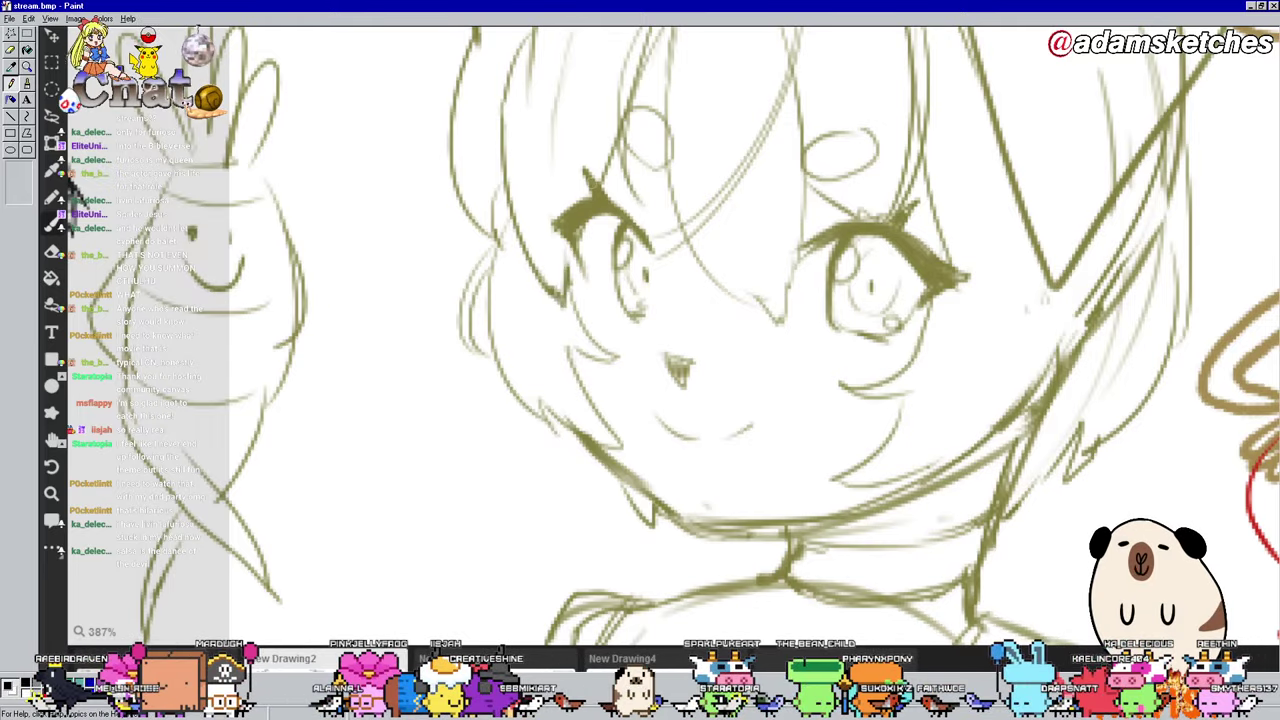
scroll(980, 343, up, 2)
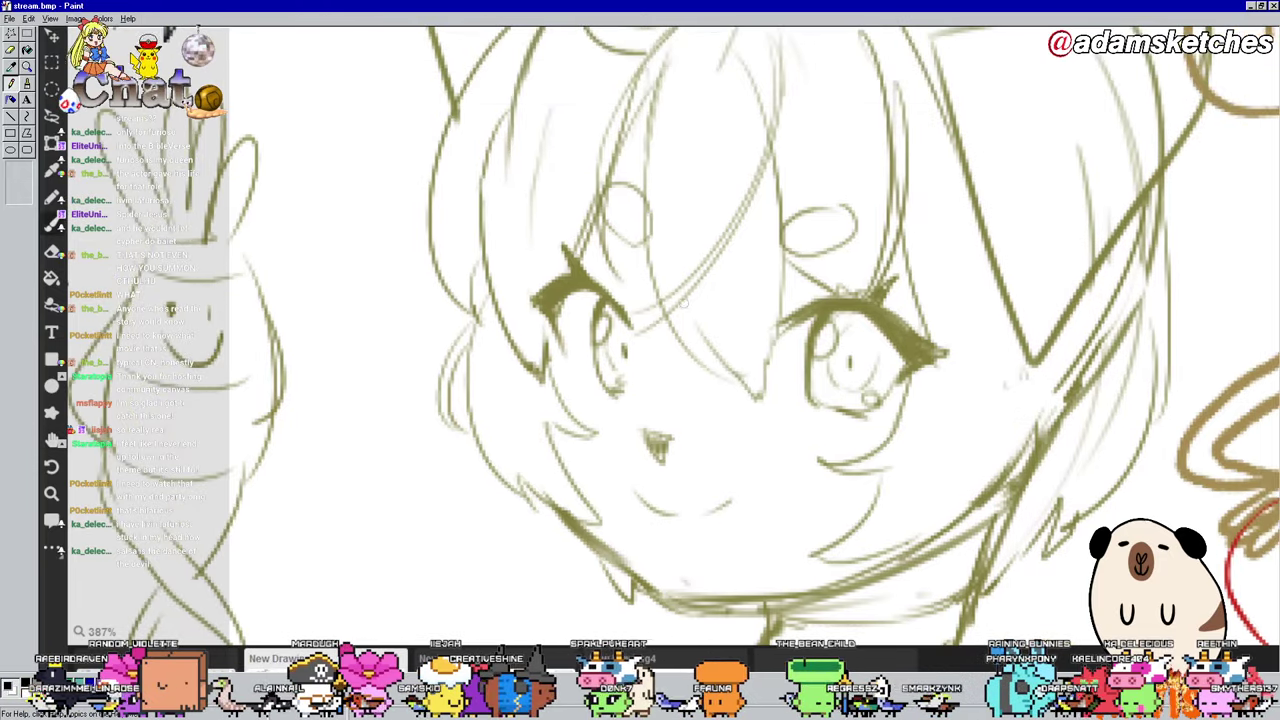
Step: Refine the pointed bang strands falling between the eared character's eyes and beside the brow with short strokes
drag(664, 308, 740, 390)
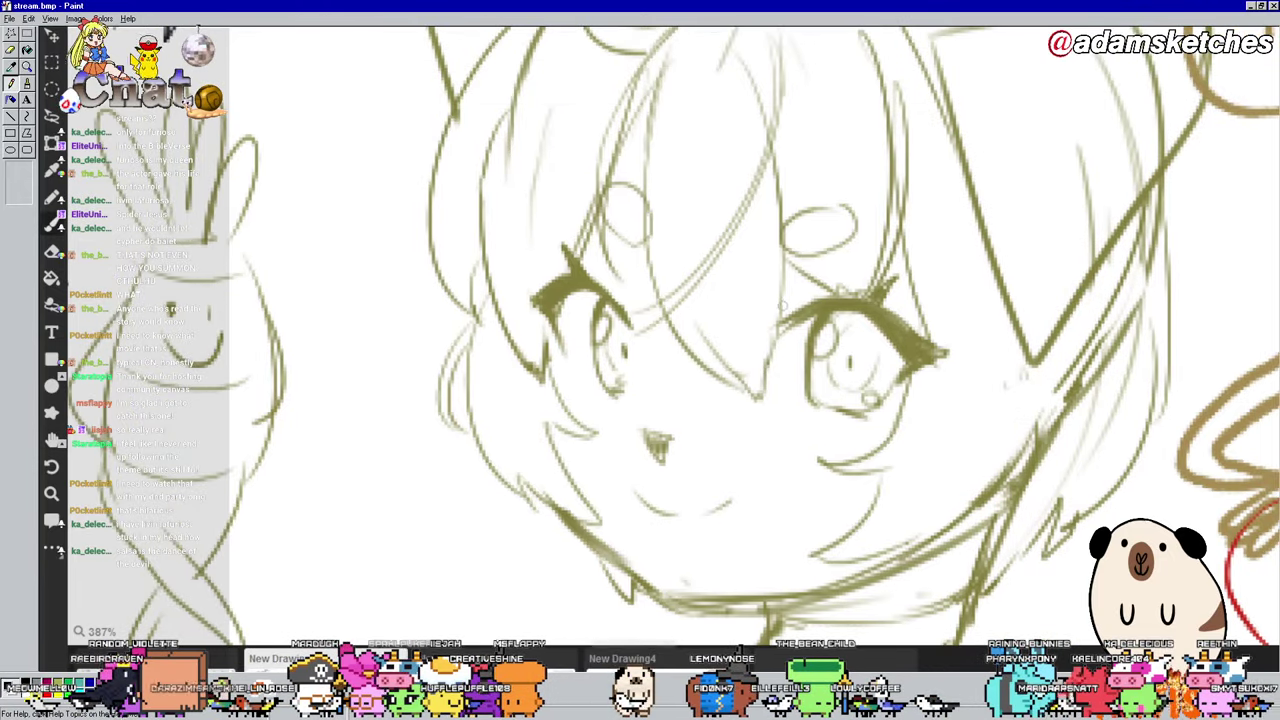
drag(786, 258, 774, 320)
drag(796, 246, 778, 272)
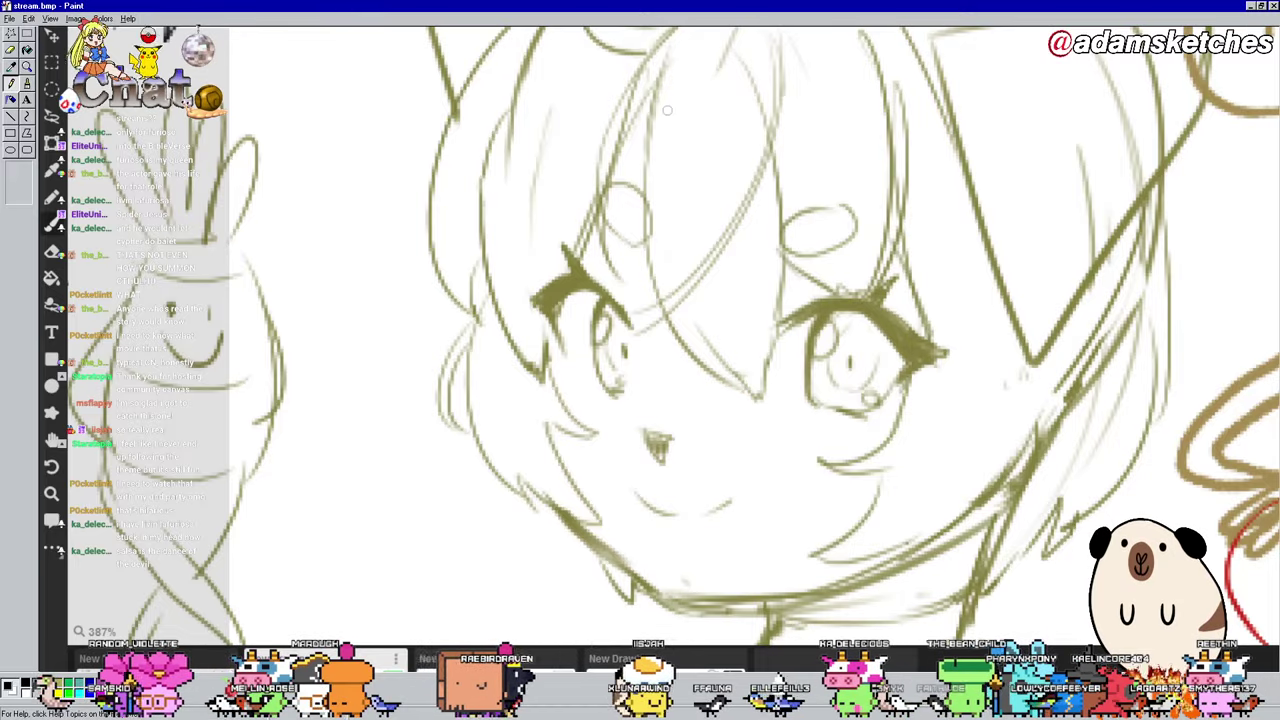
Step: Examine the black one-eyed dog-eared girl and the neighbouring sketches on the shared canvas
scroll(456, 296, down, 5)
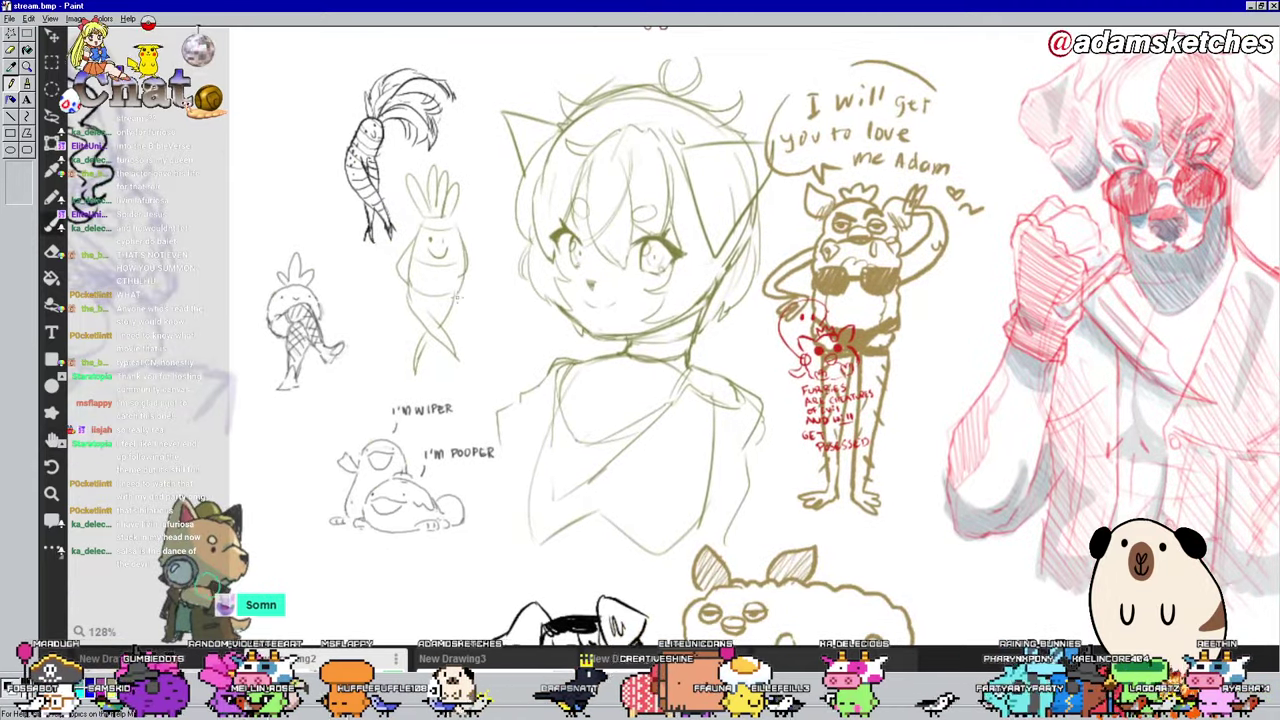
scroll(456, 296, down, 3)
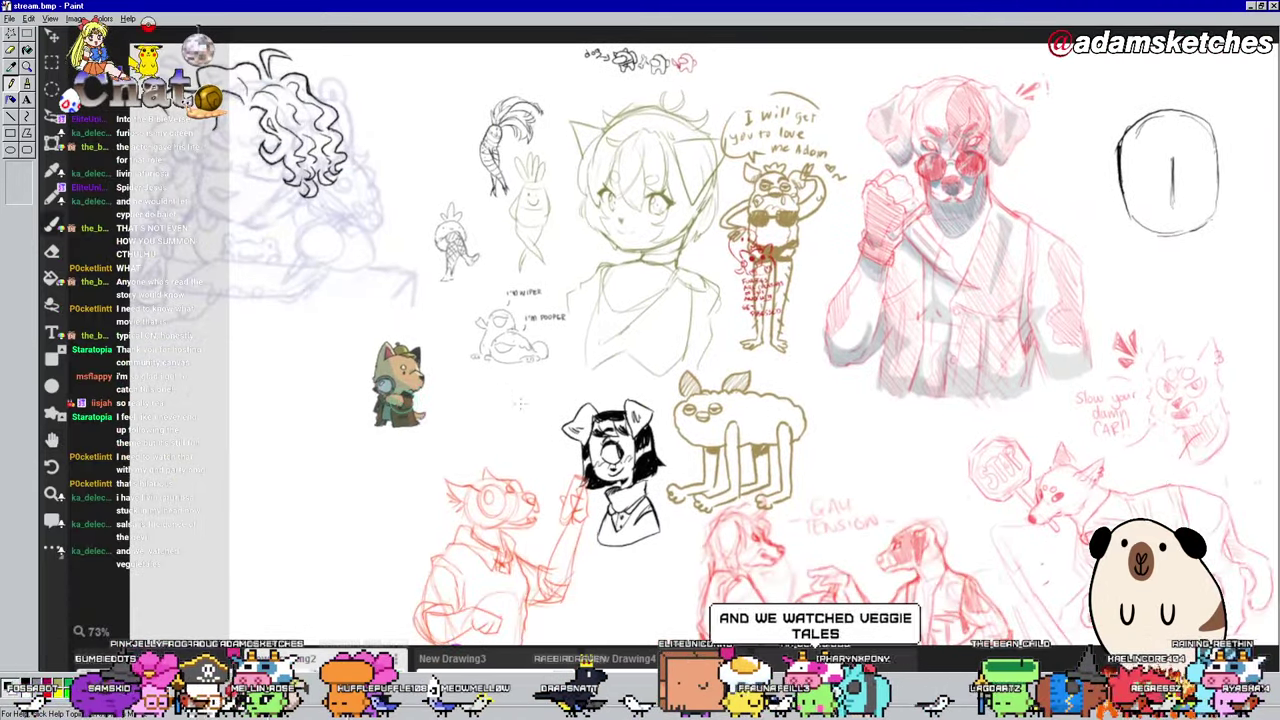
scroll(488, 370, up, 5)
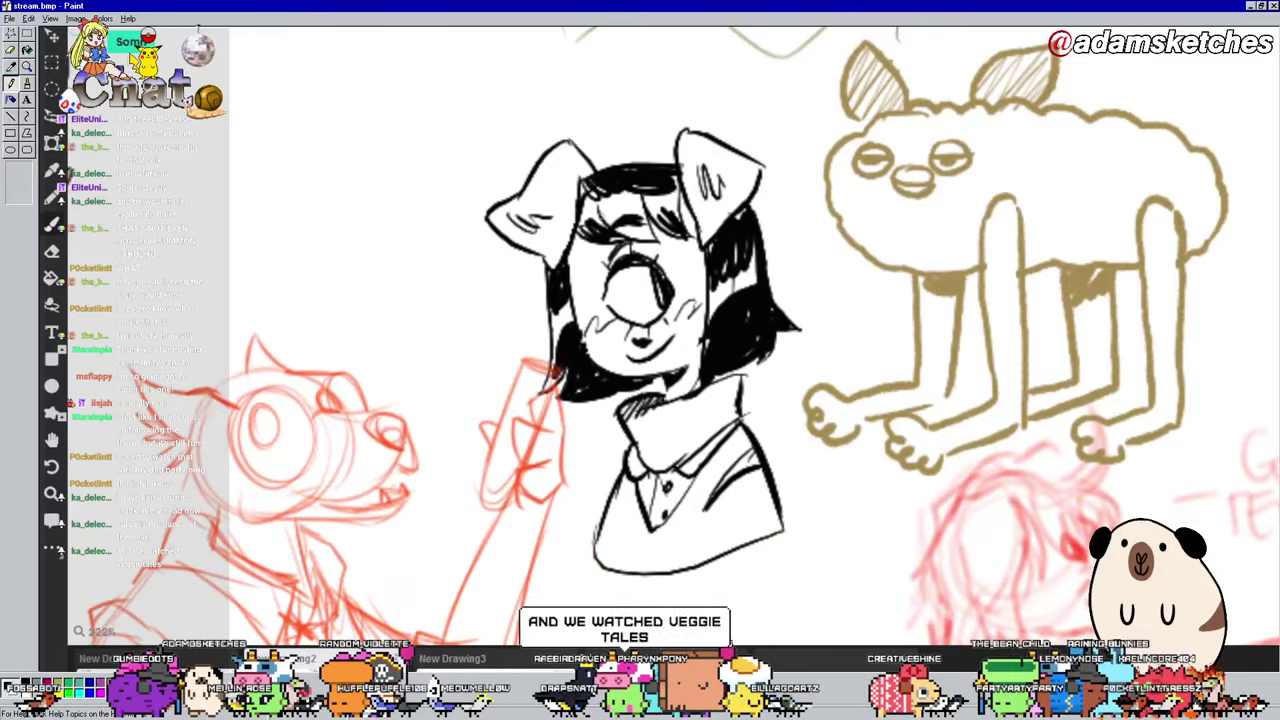
scroll(655, 388, down, 2)
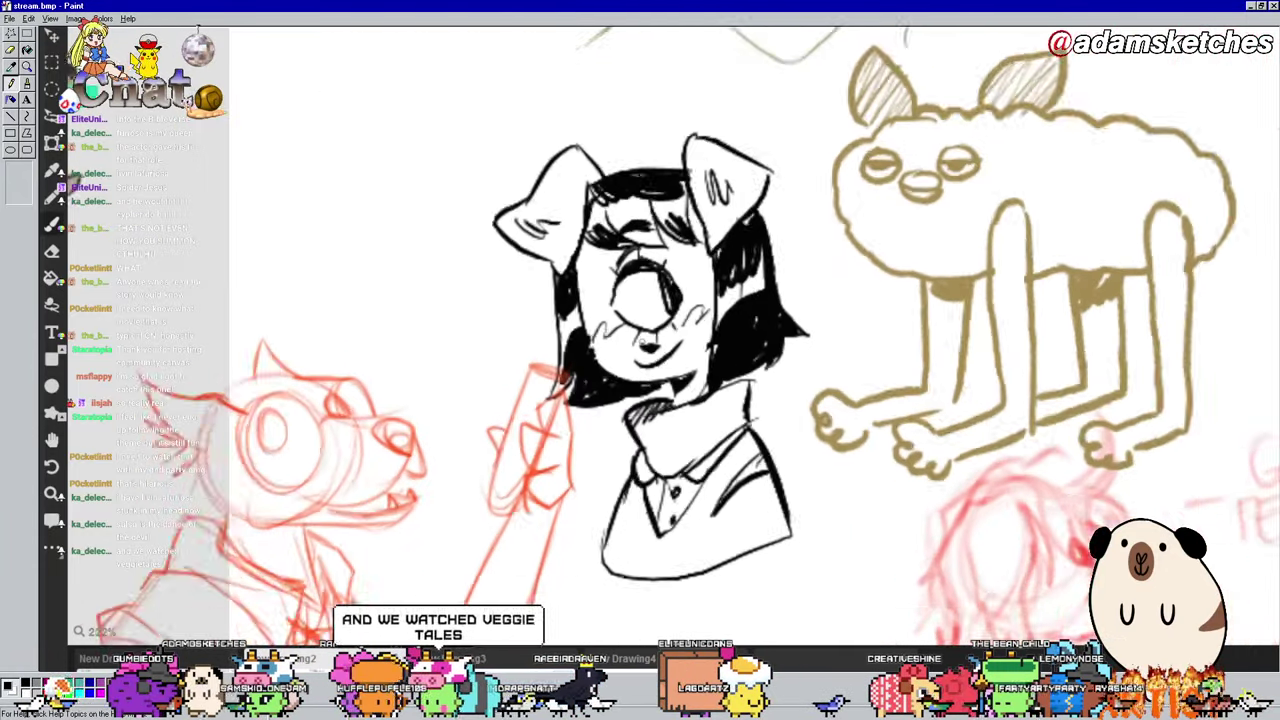
scroll(548, 283, up, 4)
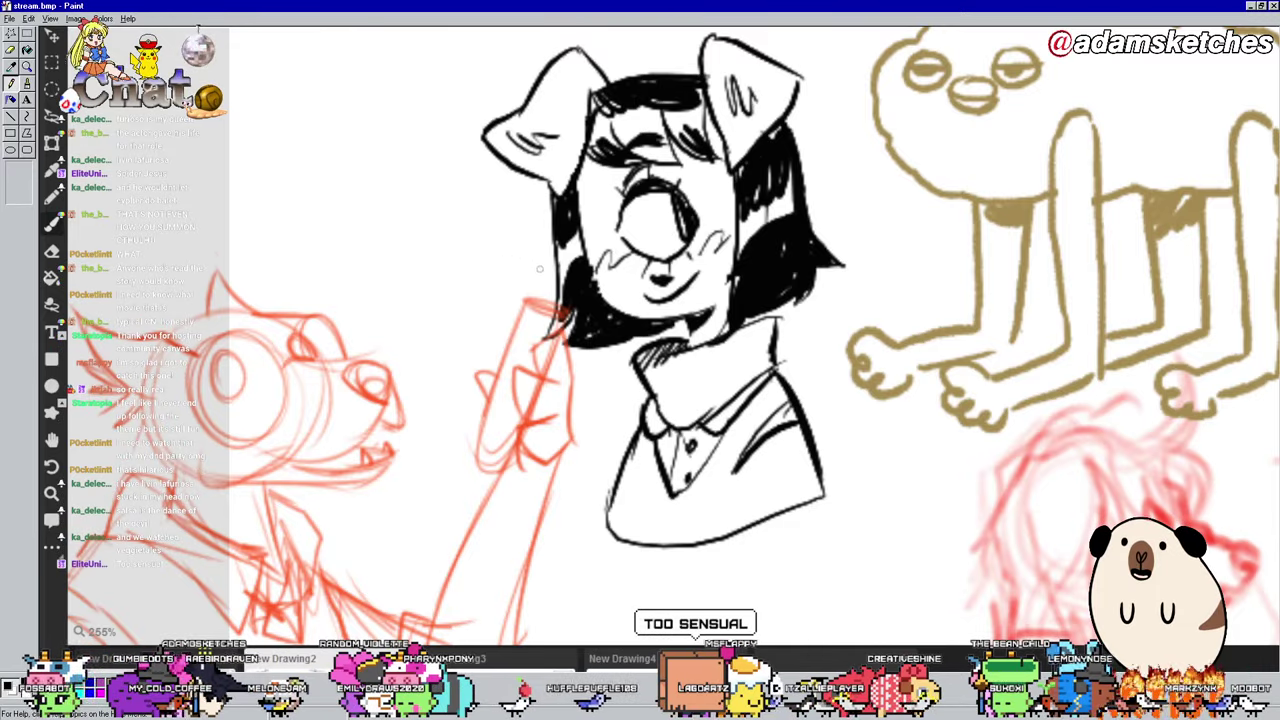
scroll(778, 262, down, 2)
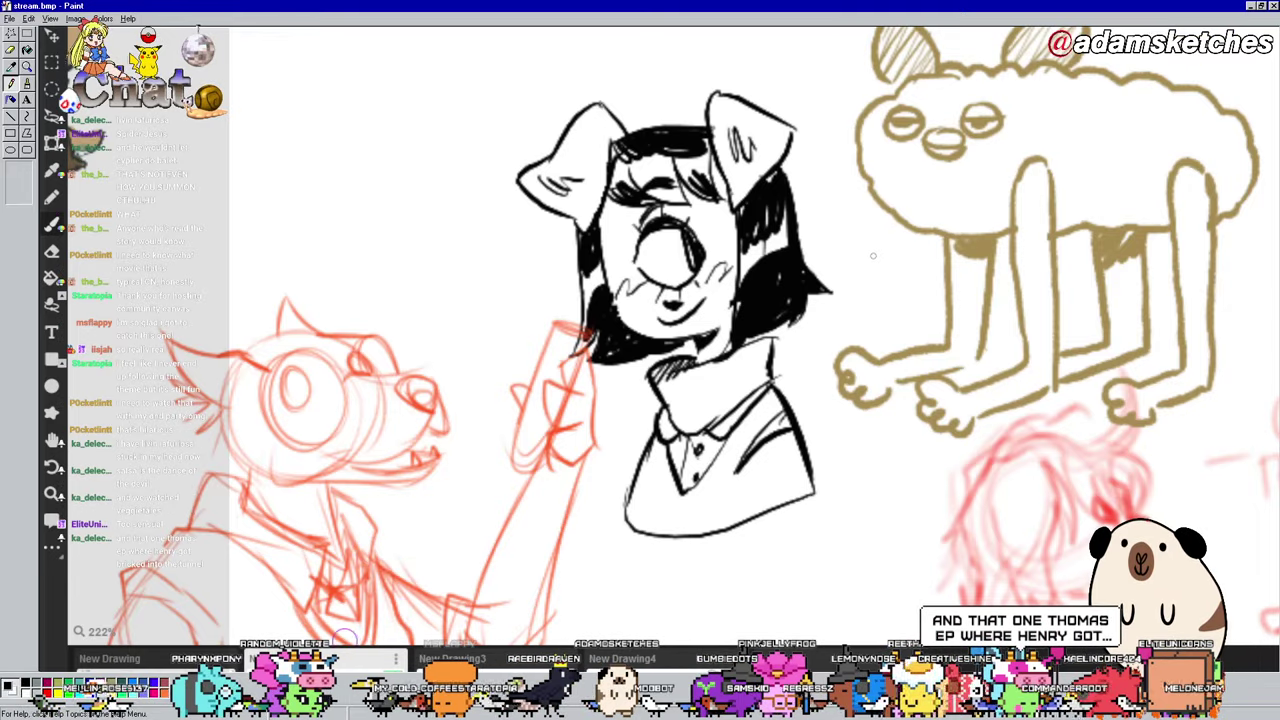
scroll(302, 608, down, 2)
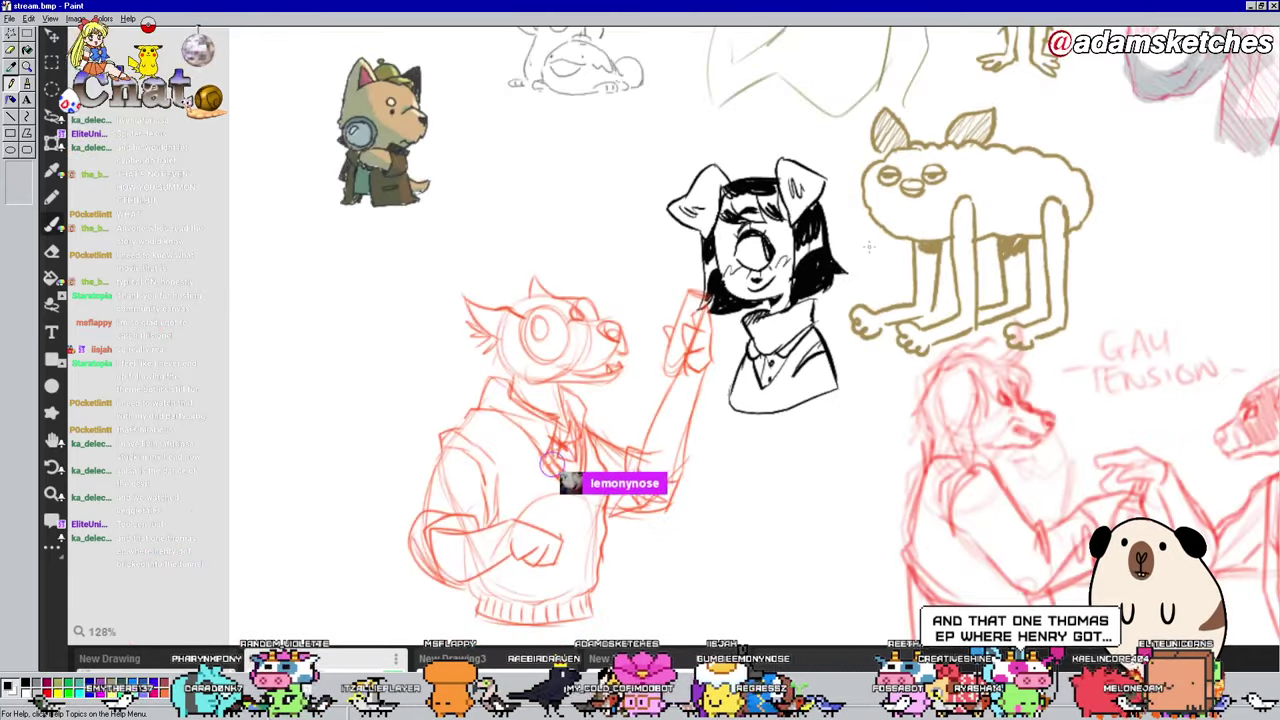
scroll(434, 564, up, 1)
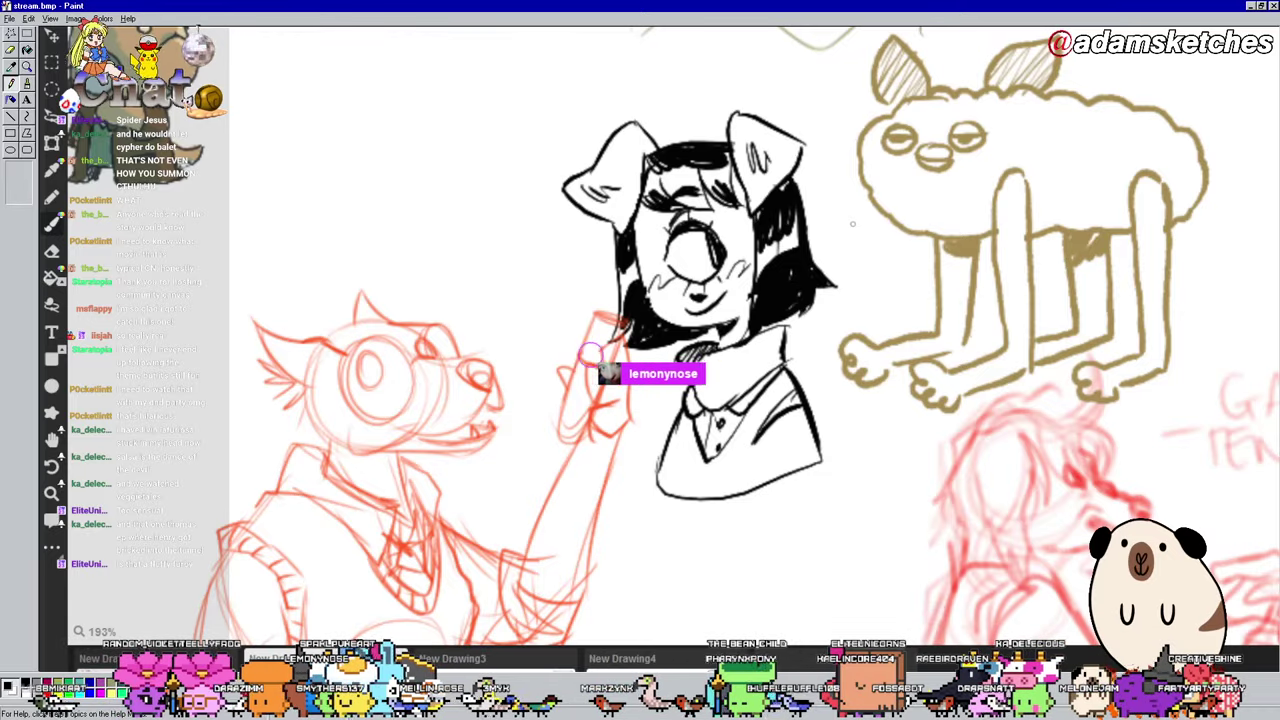
scroll(710, 250, down, 2)
scroll(710, 250, up, 1)
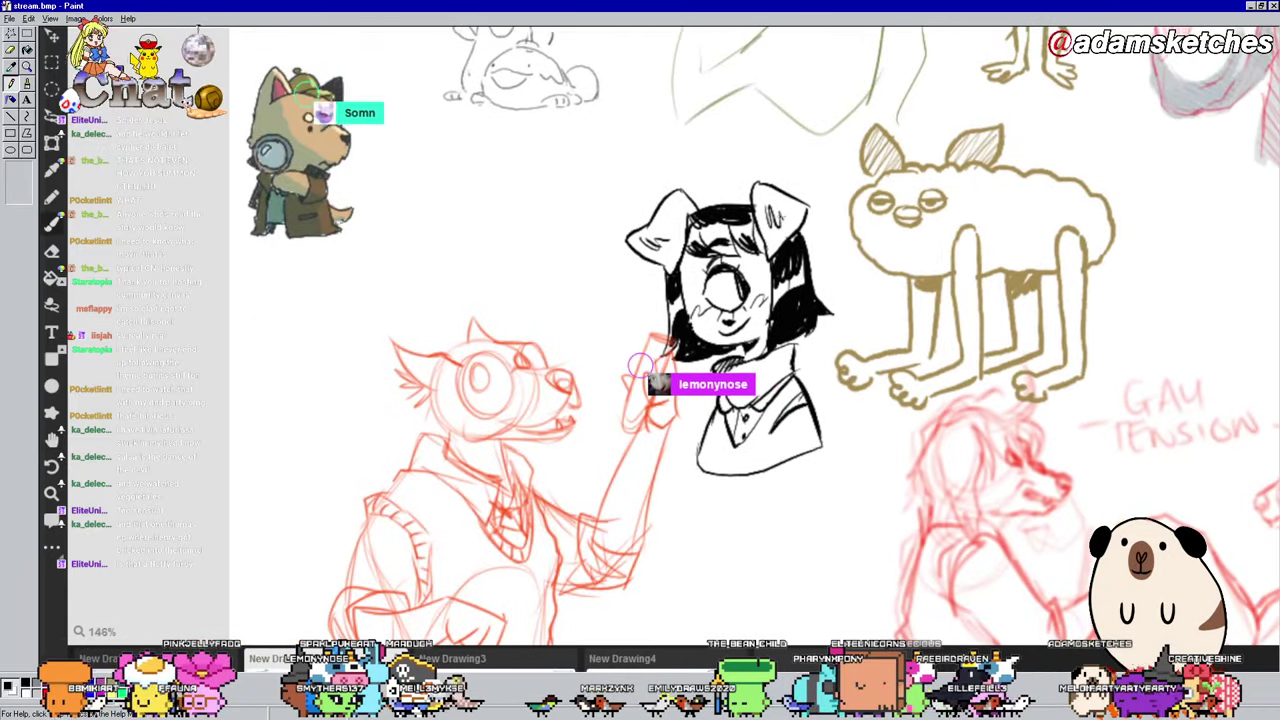
scroll(710, 250, up, 3)
scroll(710, 249, up, 3)
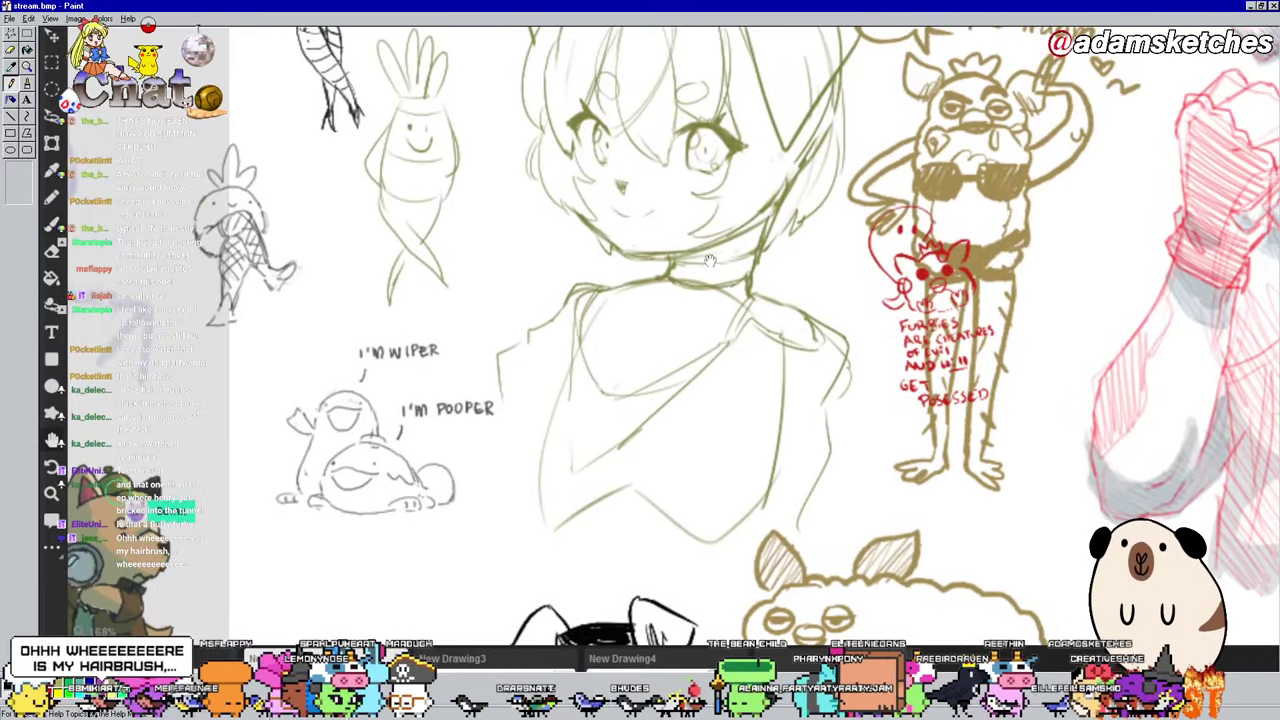
drag(712, 262, 742, 318)
key(ctrl+z)
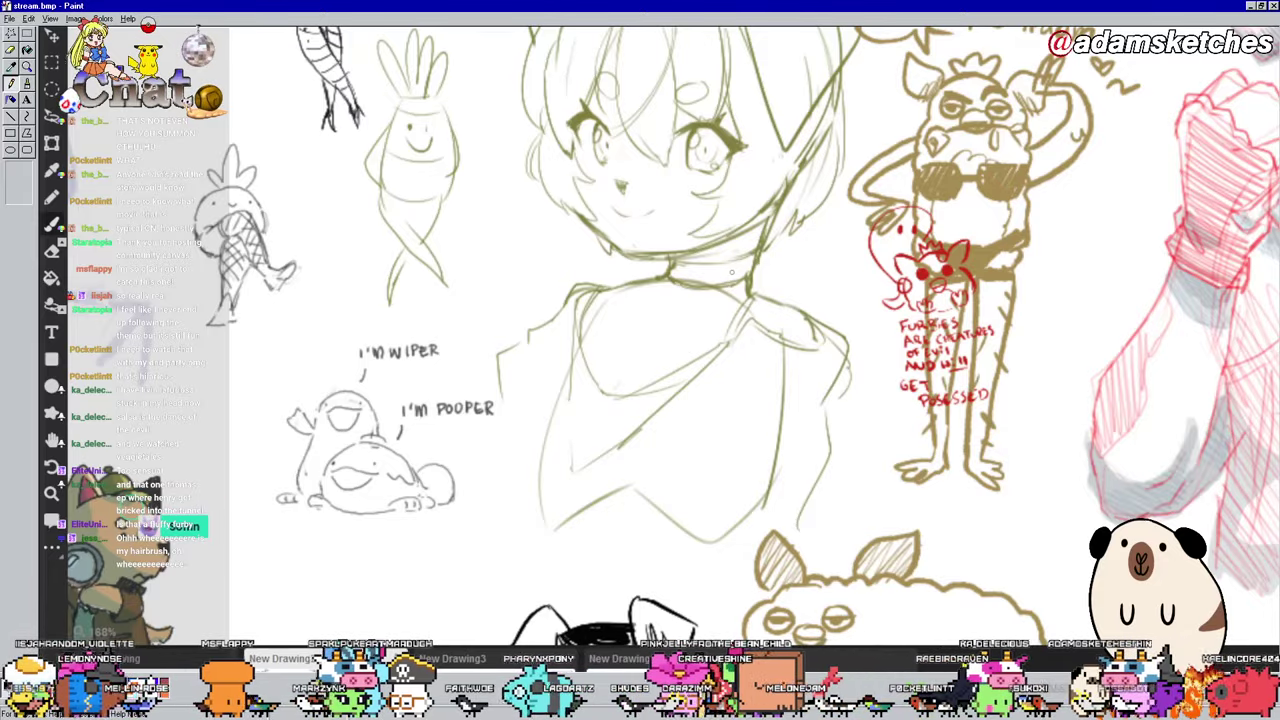
Step: Erase the skull construction line running through the hair at the top of the eared character's head
scroll(731, 272, down, 3)
scroll(678, 285, up, 3)
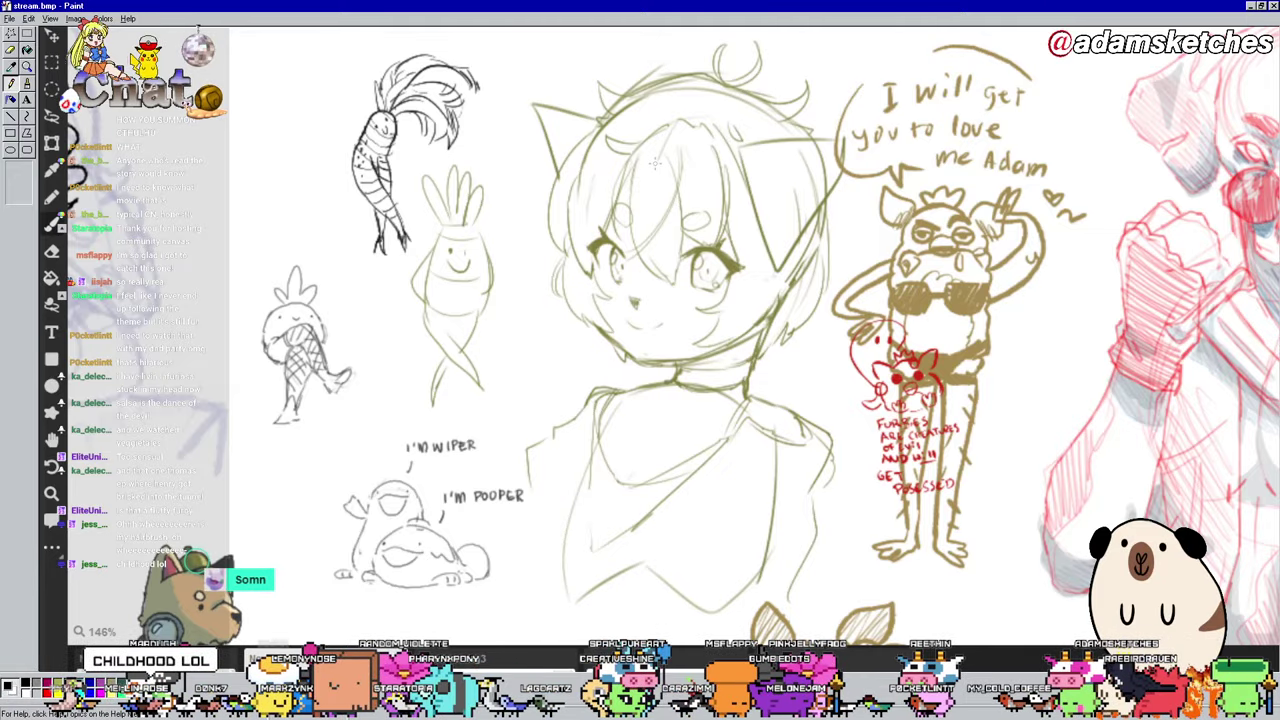
click(52, 253)
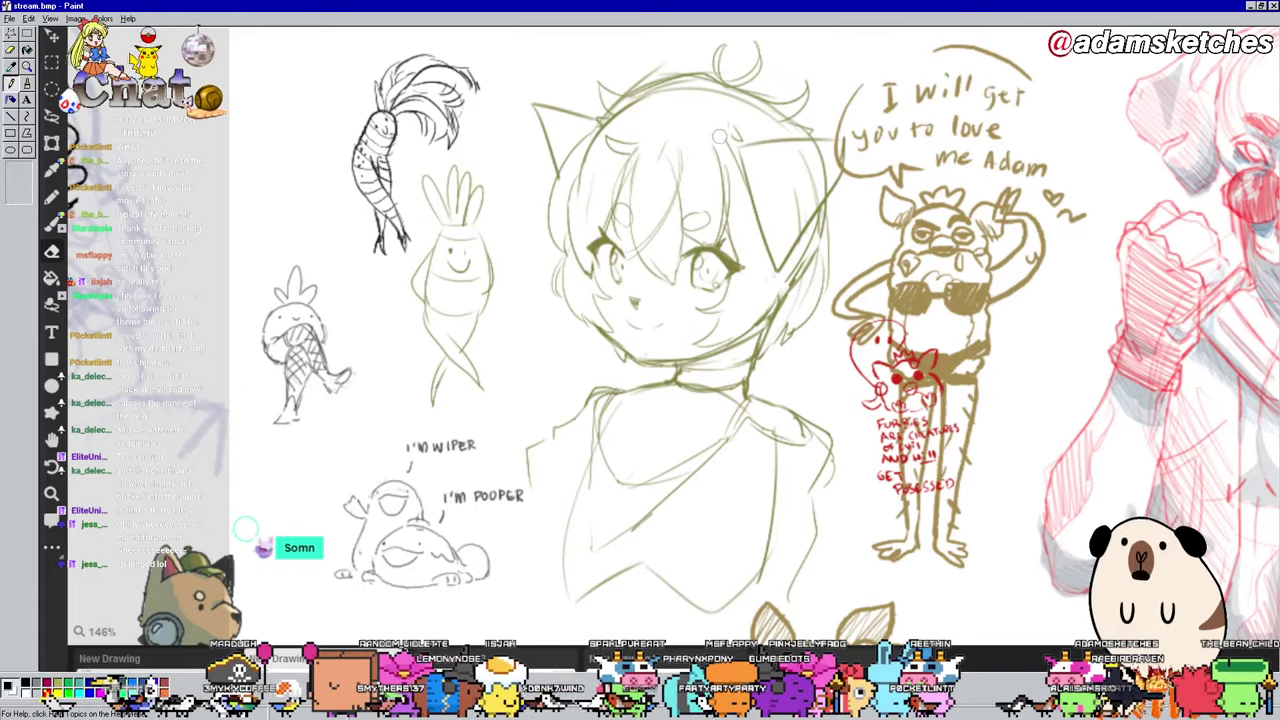
drag(630, 100, 727, 95)
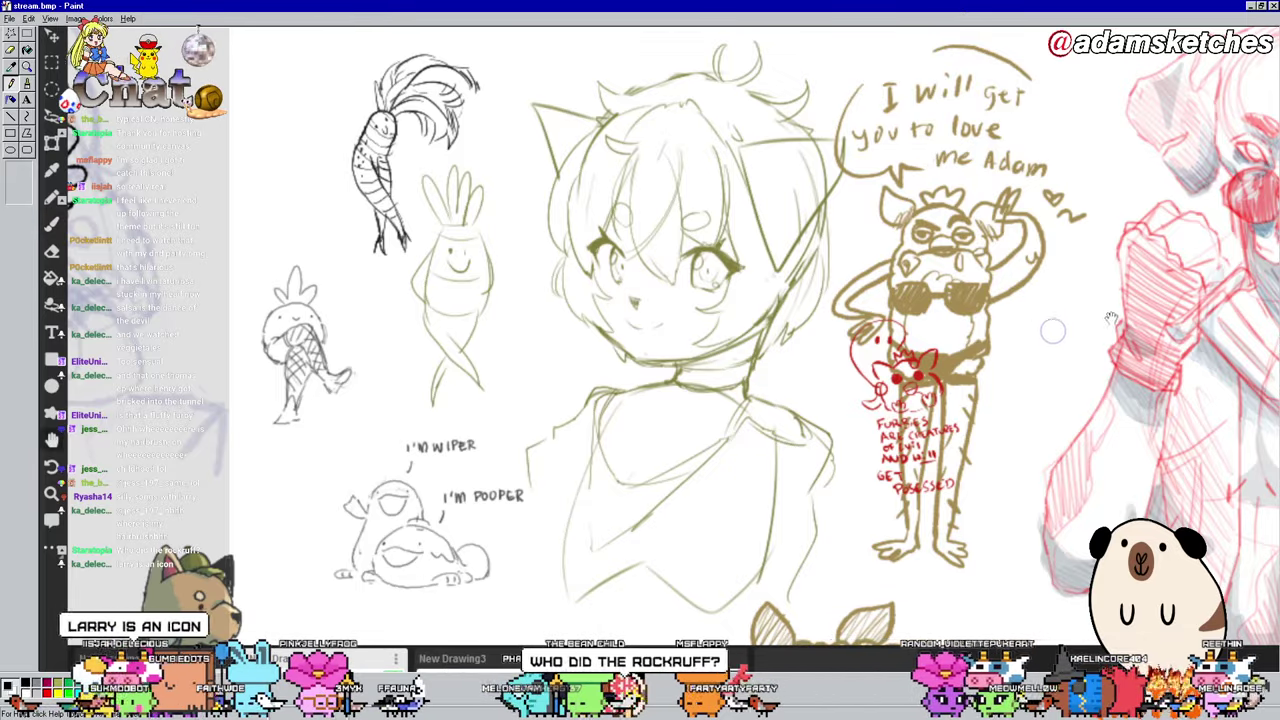
Step: Draw a choker around the eared character's neck and fill it in with the solid olive sketch colour
scroll(1061, 330, up, 1)
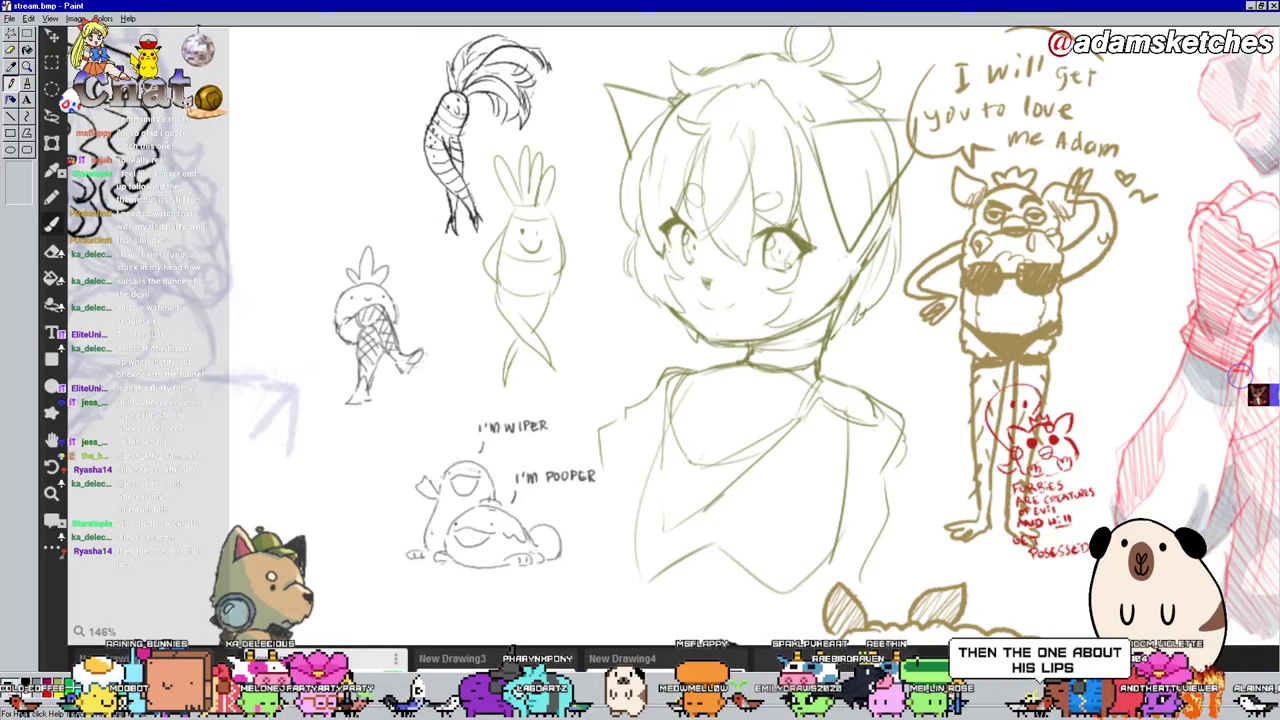
drag(1243, 372, 1275, 457)
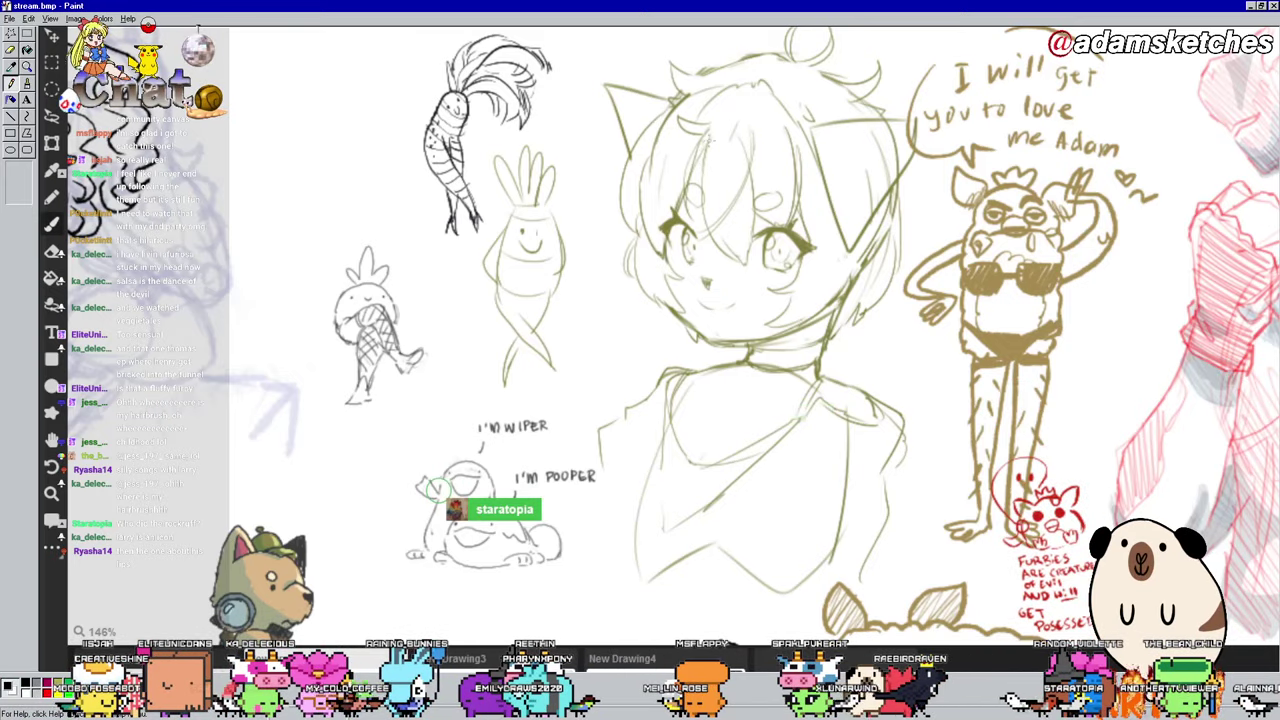
drag(704, 145, 702, 185)
drag(1110, 217, 1113, 142)
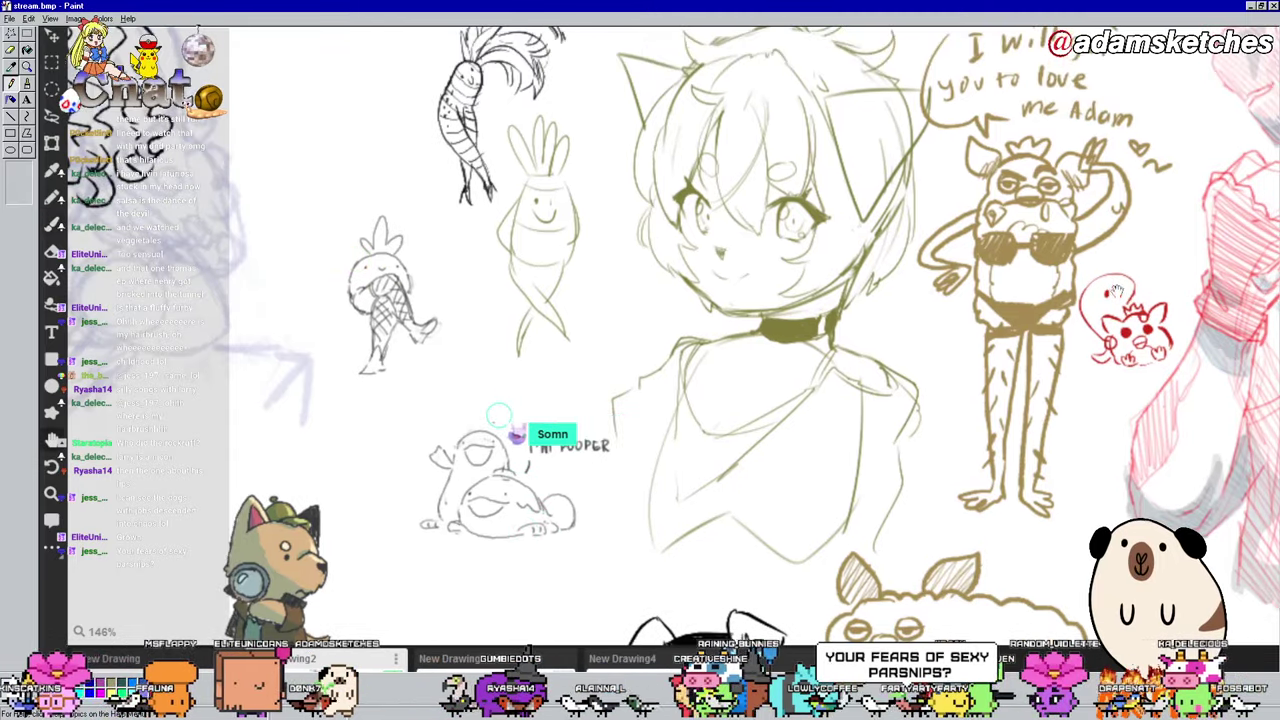
drag(1108, 245, 1126, 390)
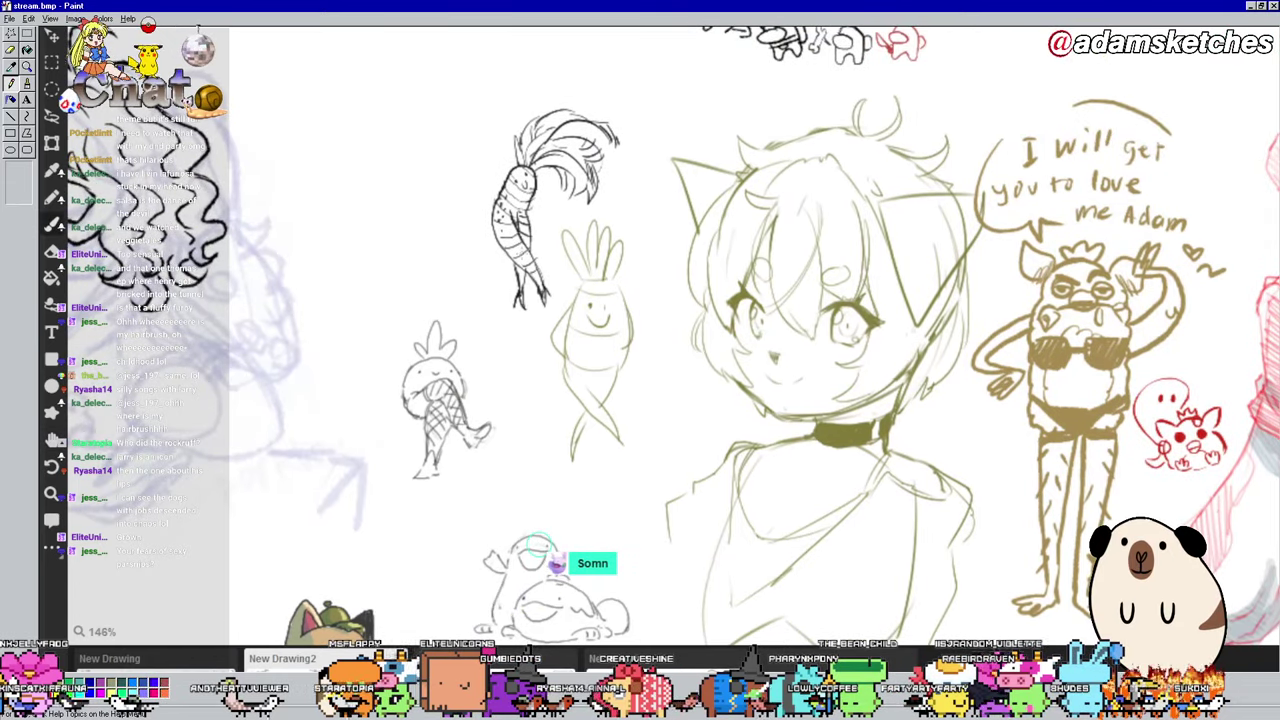
drag(984, 378, 972, 350)
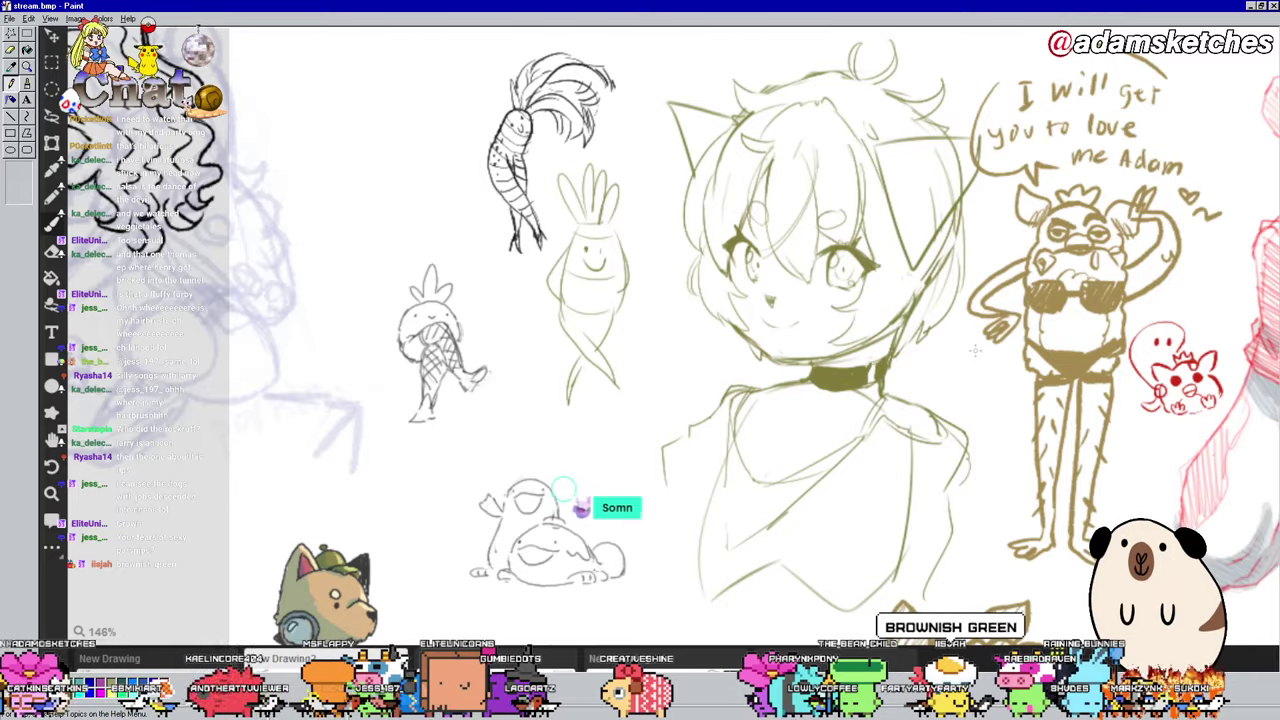
drag(1076, 232, 1048, 198)
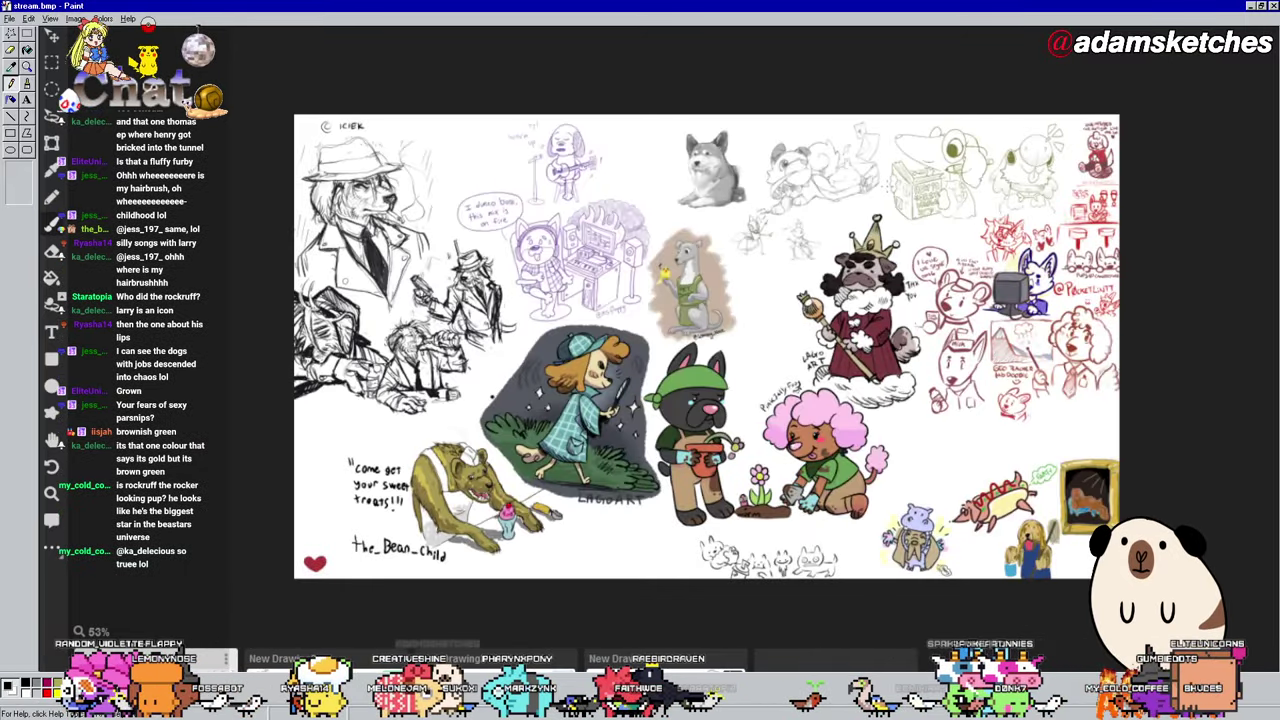
Step: Examine the doodles on the New Drawing canvas, including the letter-carrying pup, the crowned pug and the pet-shop greyhound
scroll(809, 214, up, 9)
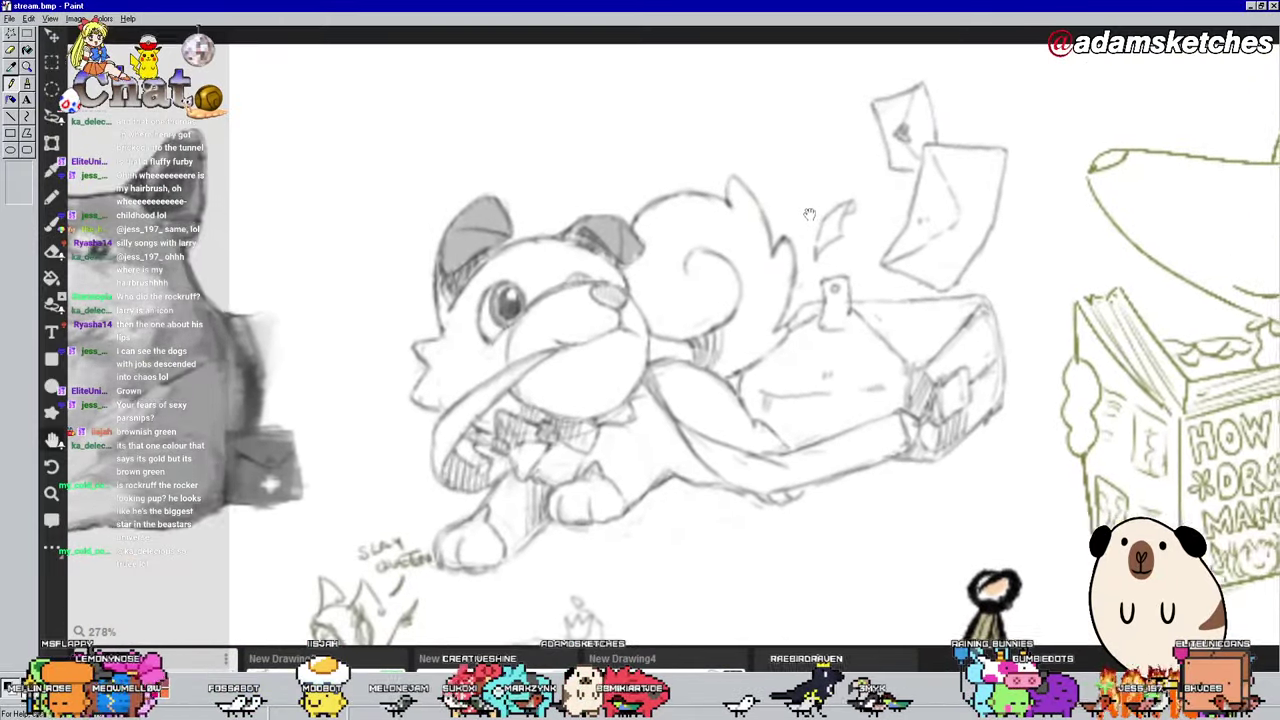
drag(809, 214, 791, 185)
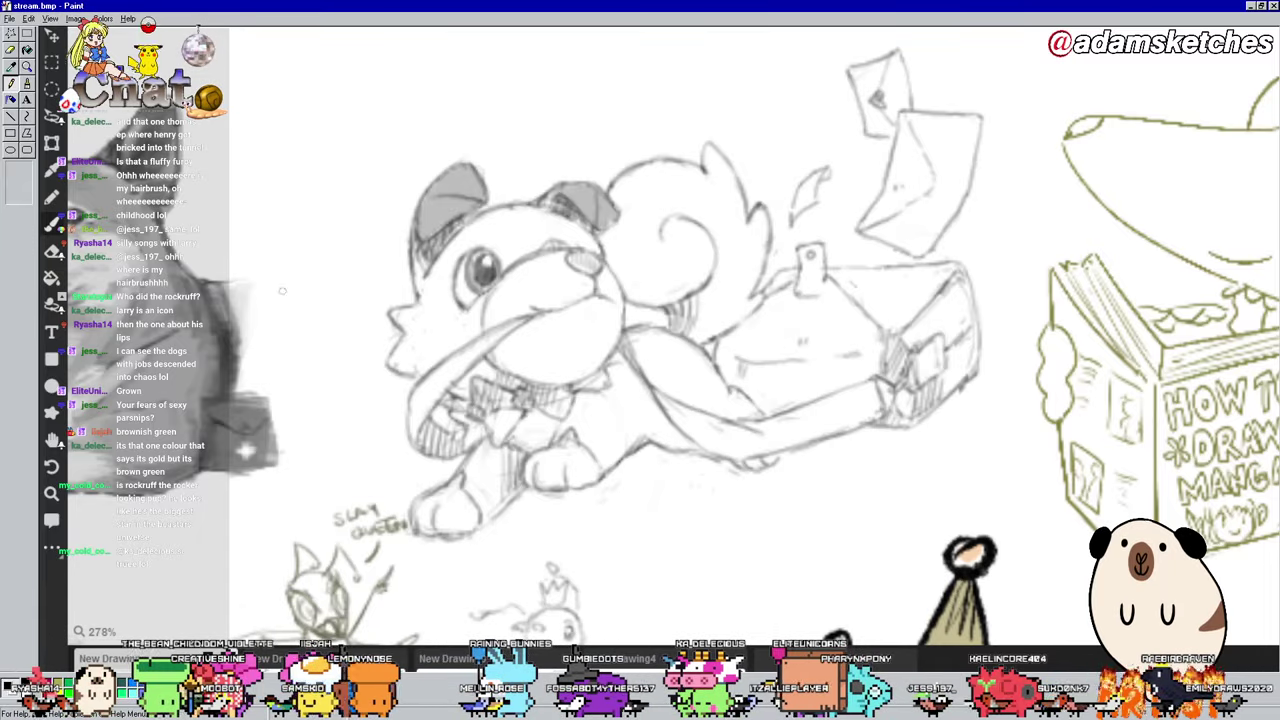
scroll(660, 330, down, 2)
scroll(840, 362, down, 1)
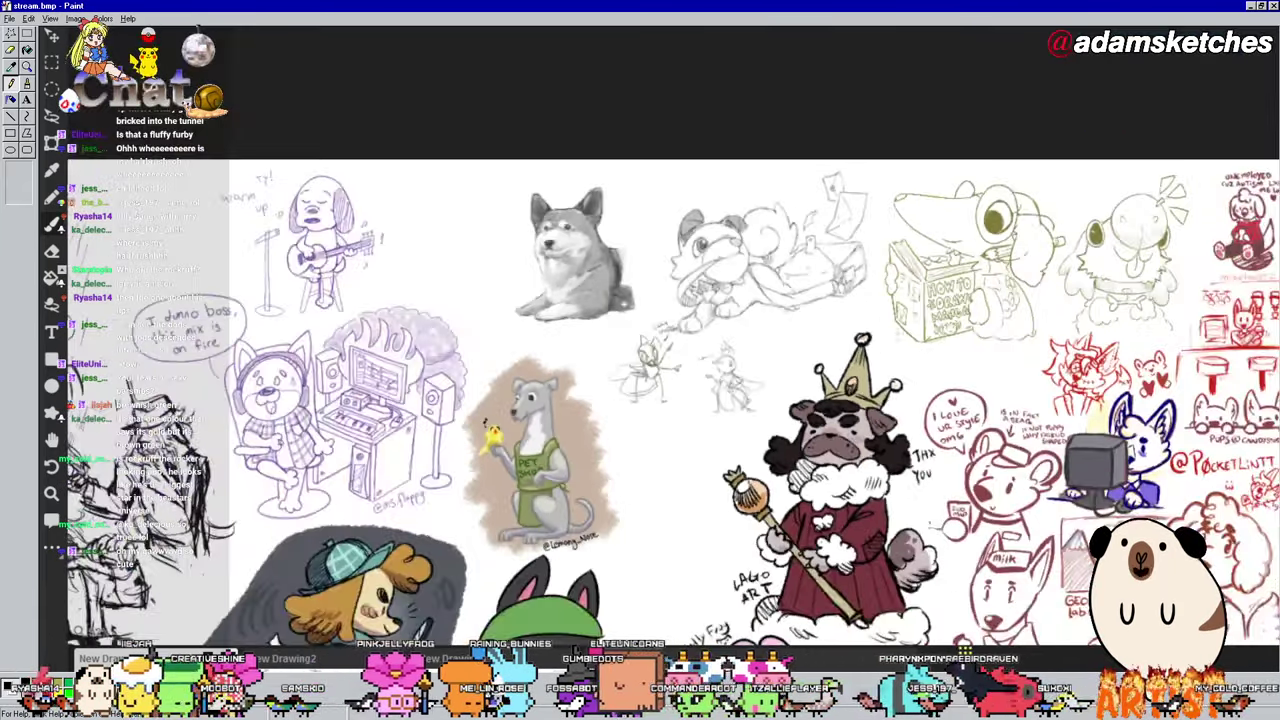
scroll(840, 362, up, 3)
scroll(840, 362, down, 1)
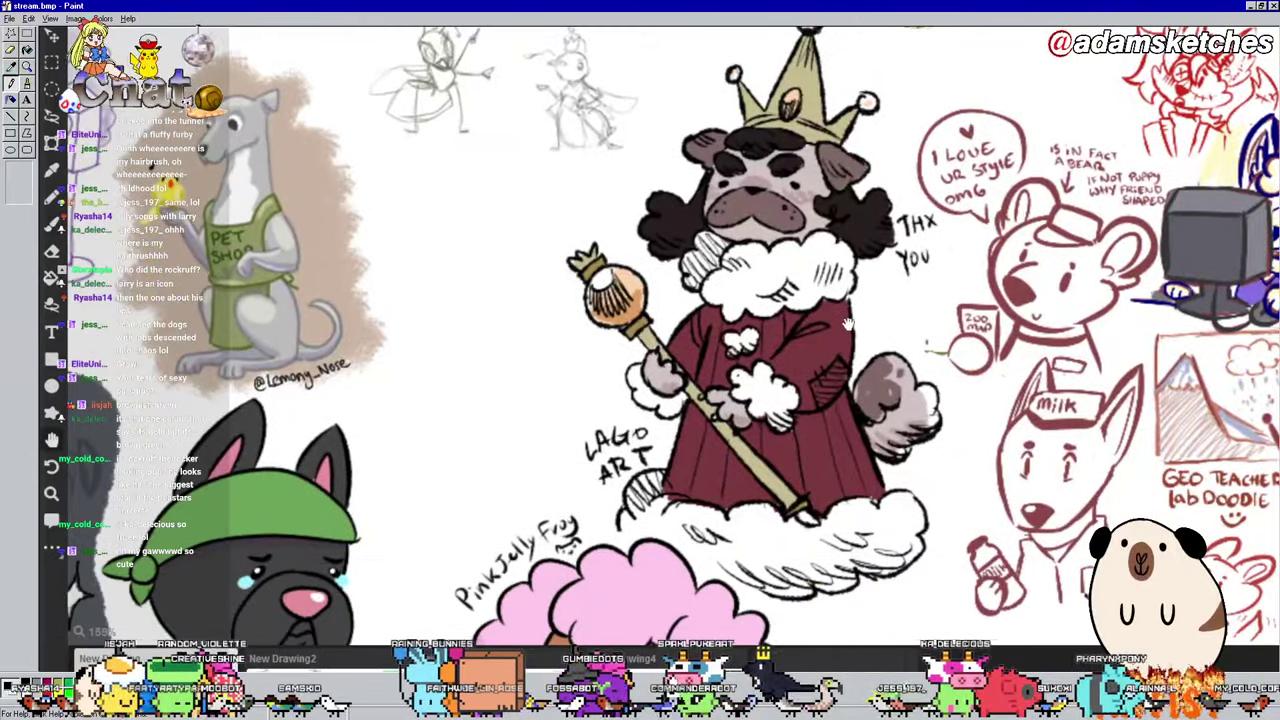
scroll(840, 362, up, 1)
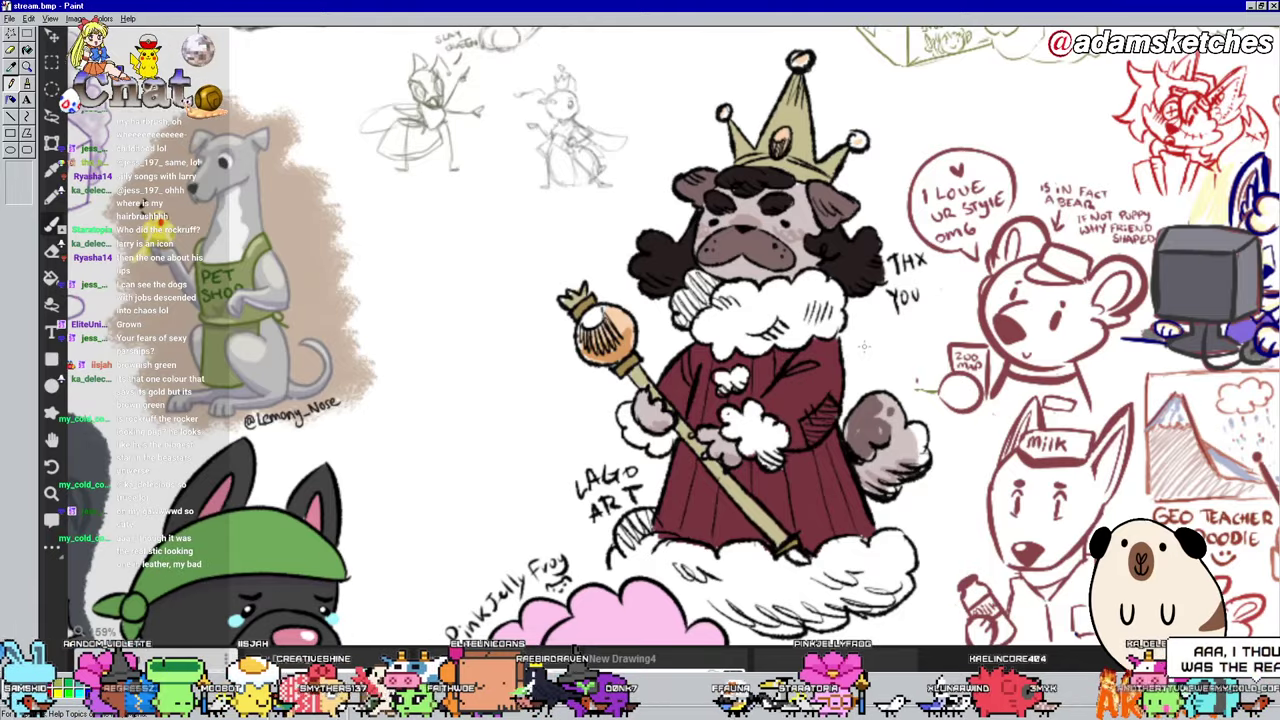
scroll(864, 343, down, 1)
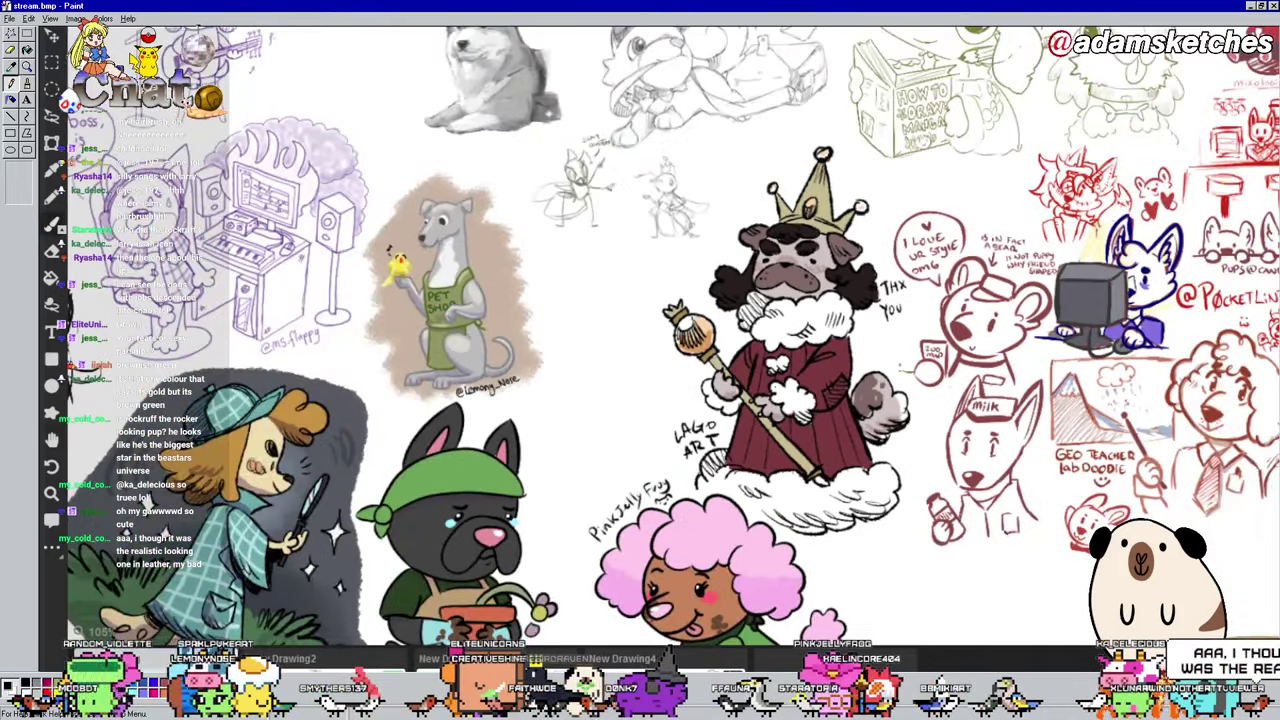
scroll(440, 270, up, 3)
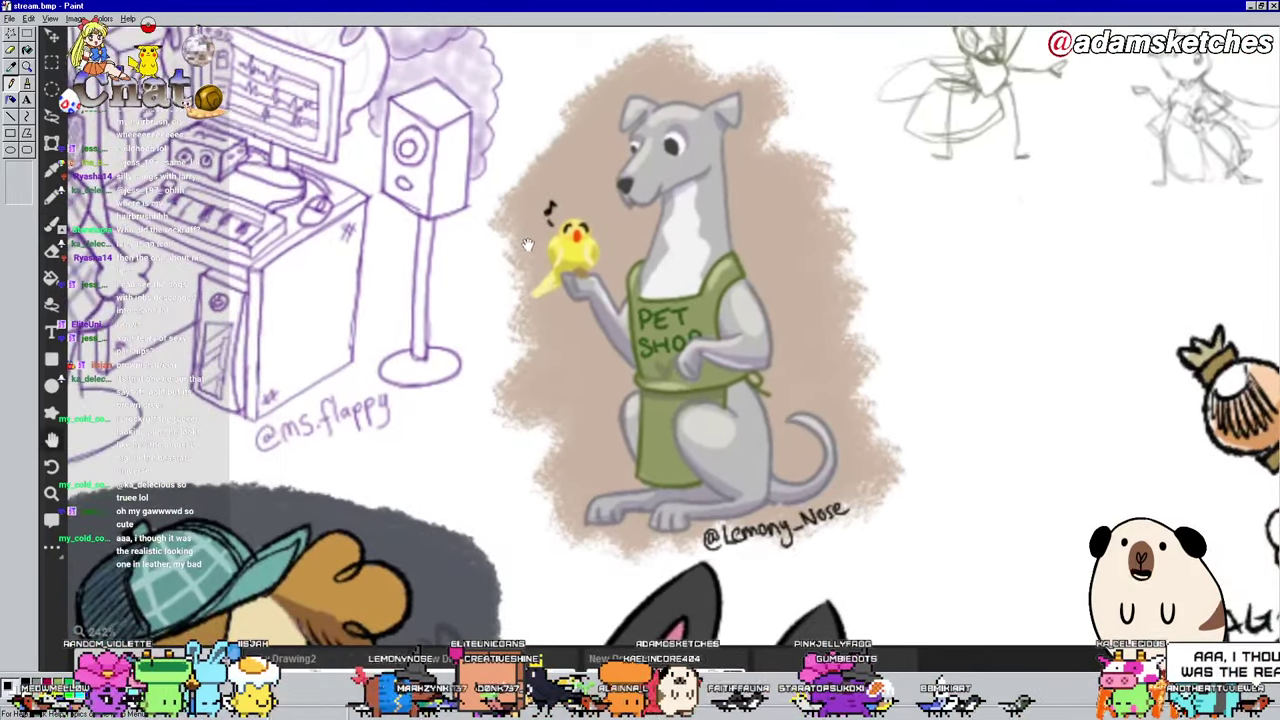
scroll(527, 244, up, 1)
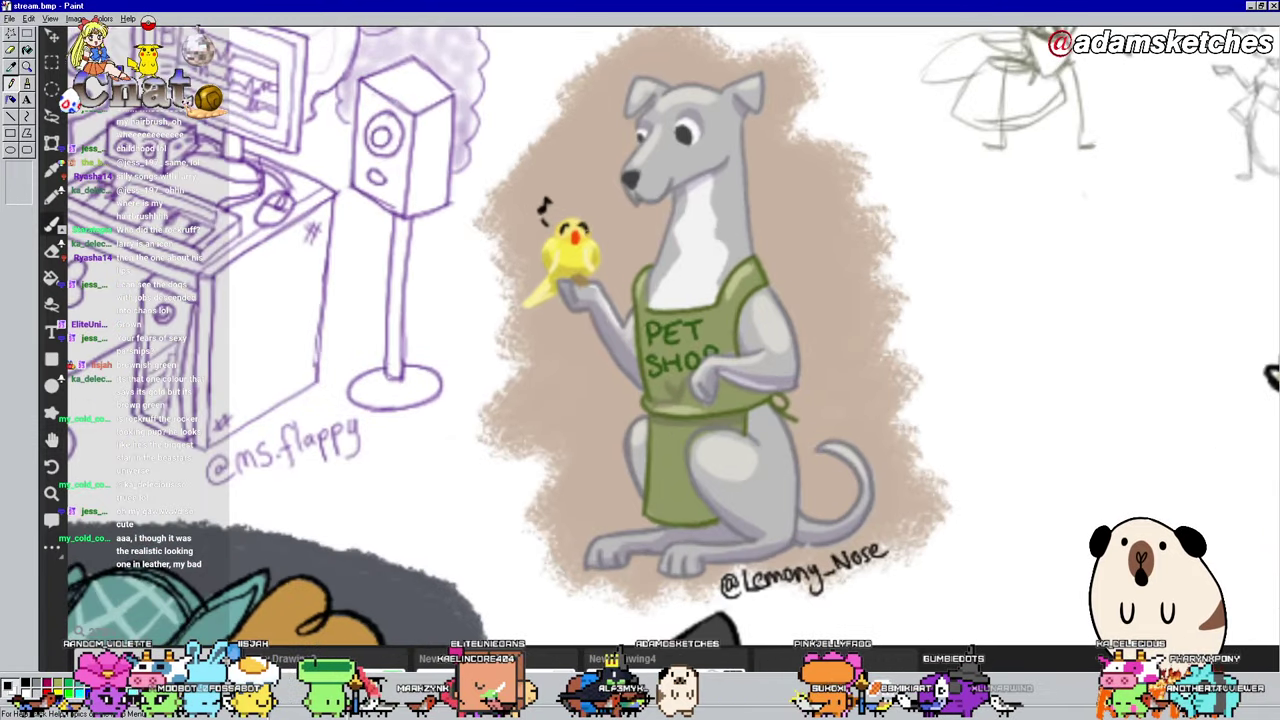
scroll(436, 290, left, 2)
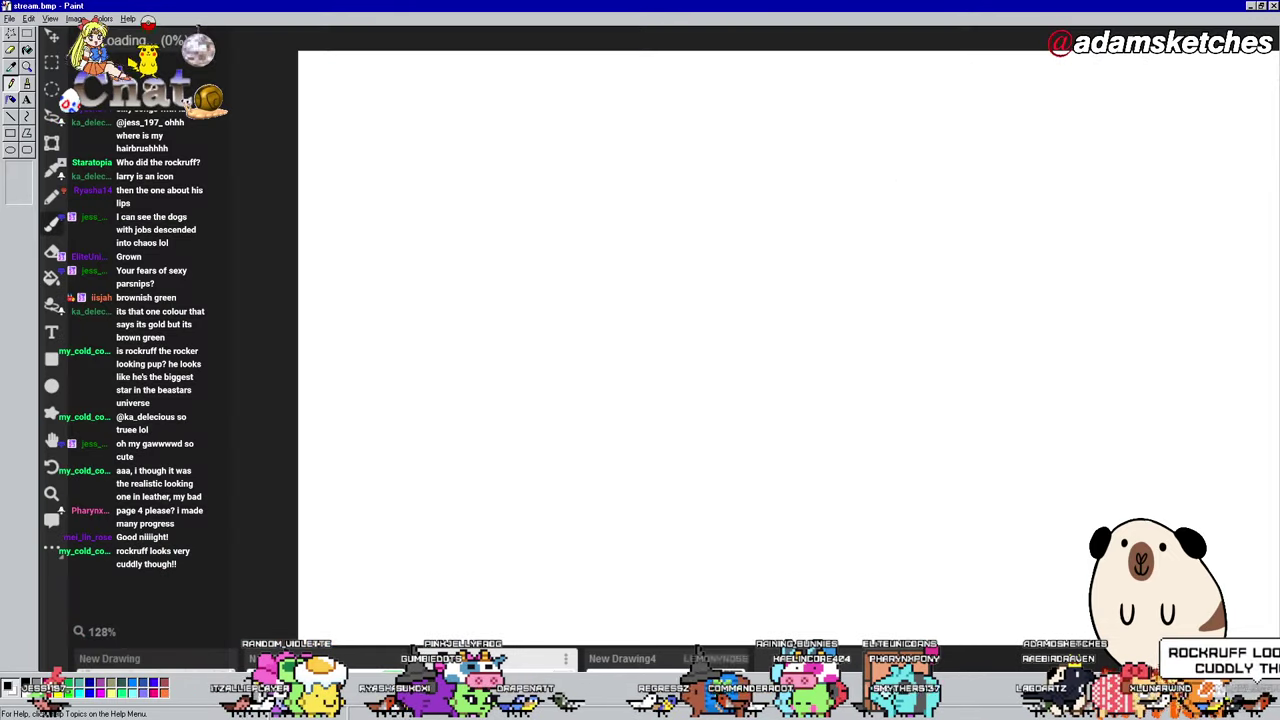
Step: Look over the business dog, chef dog and cowboy dog doodles on the New Drawing3 canvas
scroll(604, 428, down, 5)
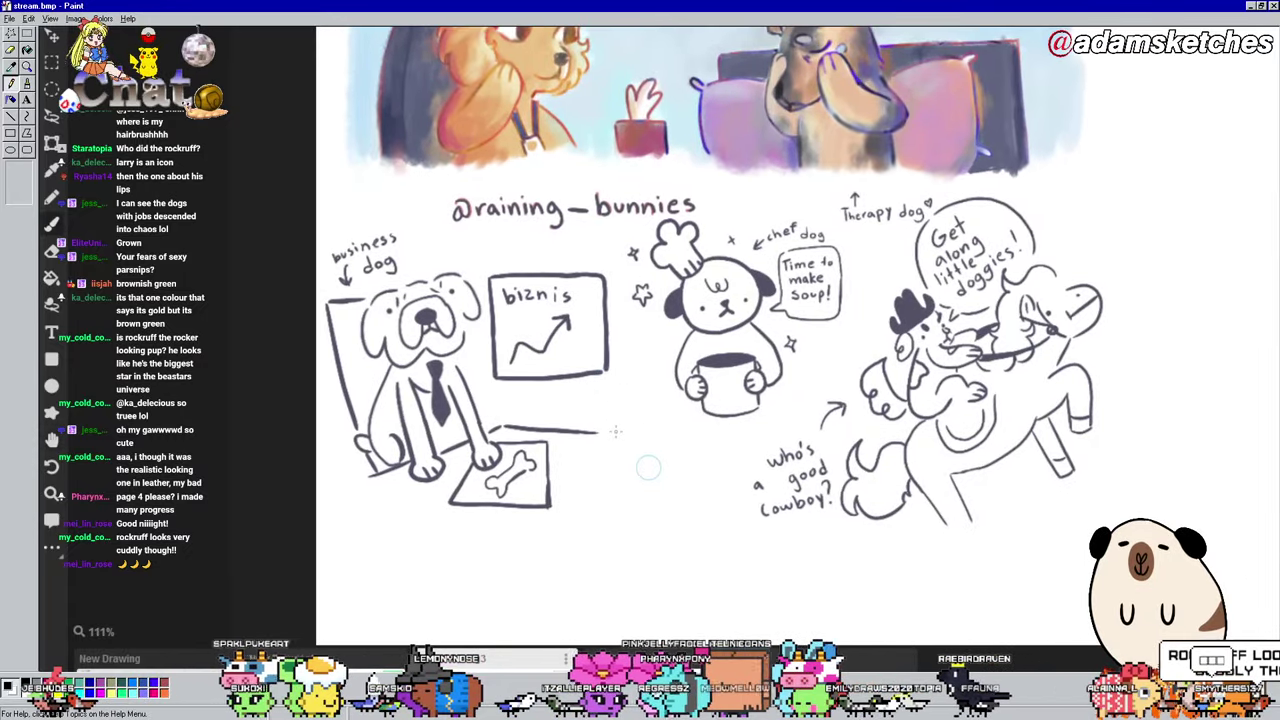
scroll(630, 445, up, 5)
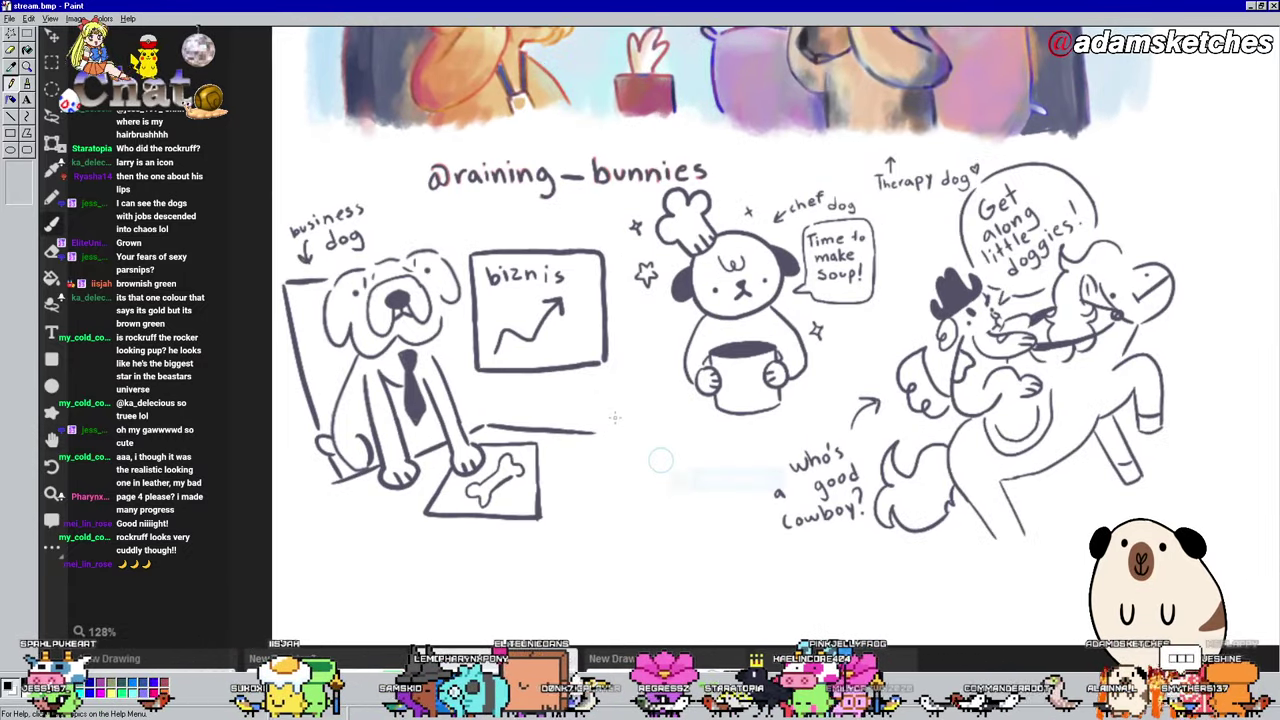
scroll(660, 460, up, 5)
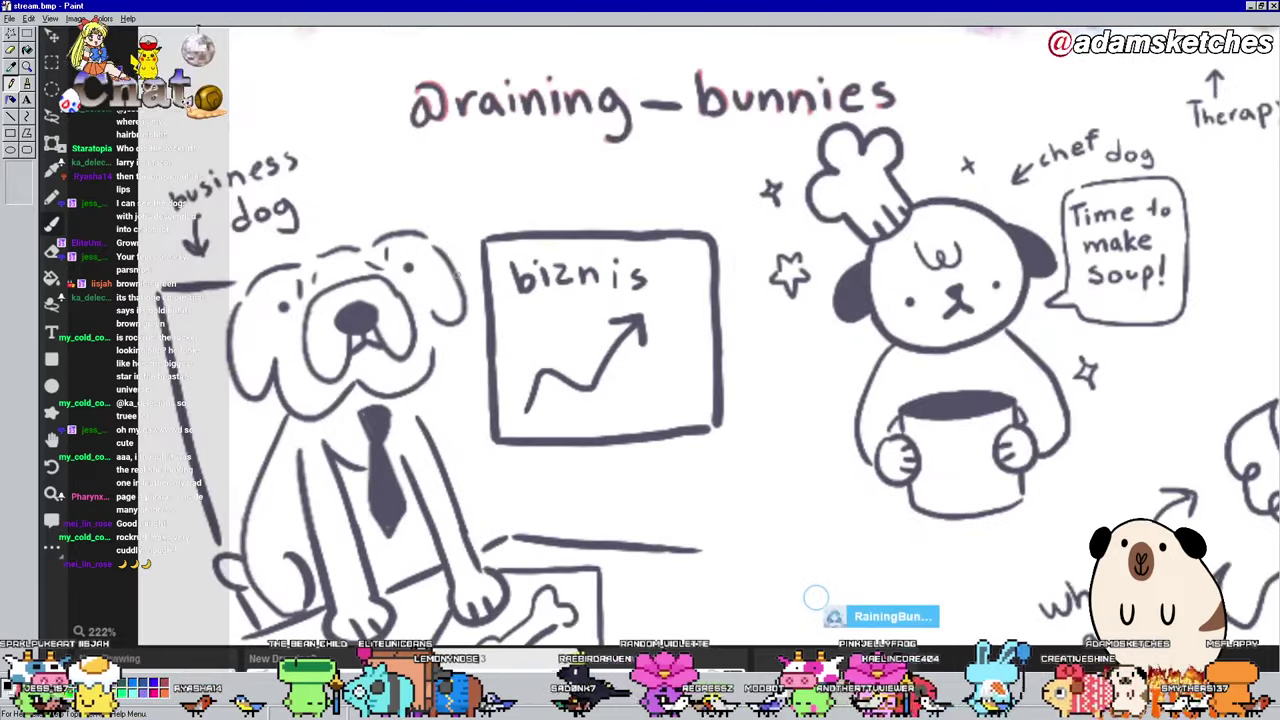
scroll(695, 494, down, 3)
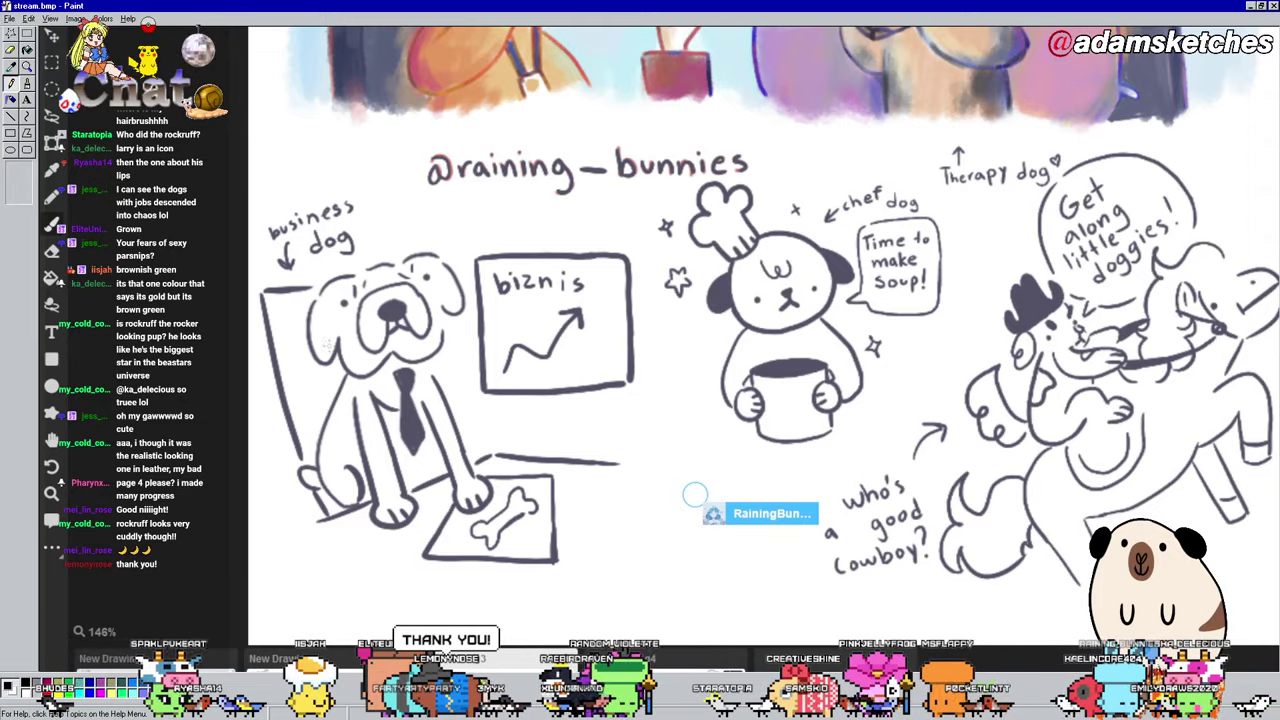
Step: Inspect the business dog doodle with its biznis chart up close on the New Drawing3 canvas
scroll(695, 494, up, 4)
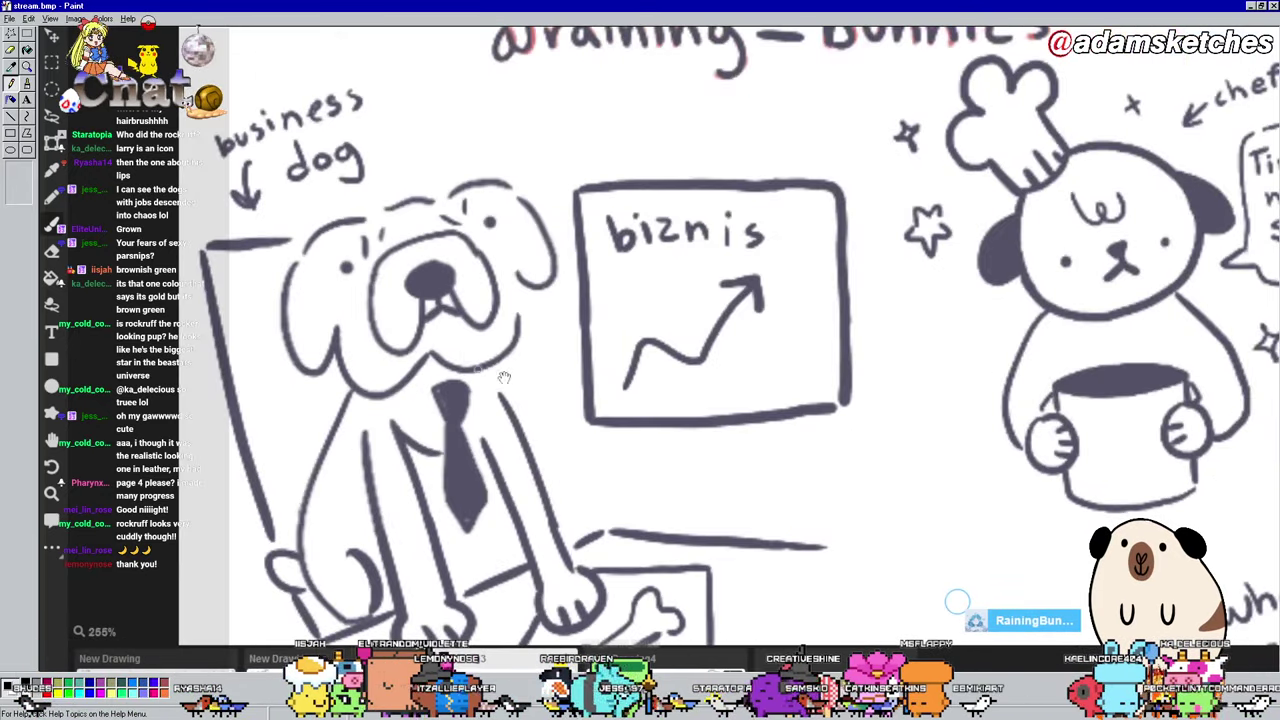
mouse_move(531, 380)
mouse_down()
mouse_move(597, 320)
mouse_move(603, 229)
mouse_move(605, 334)
mouse_up()
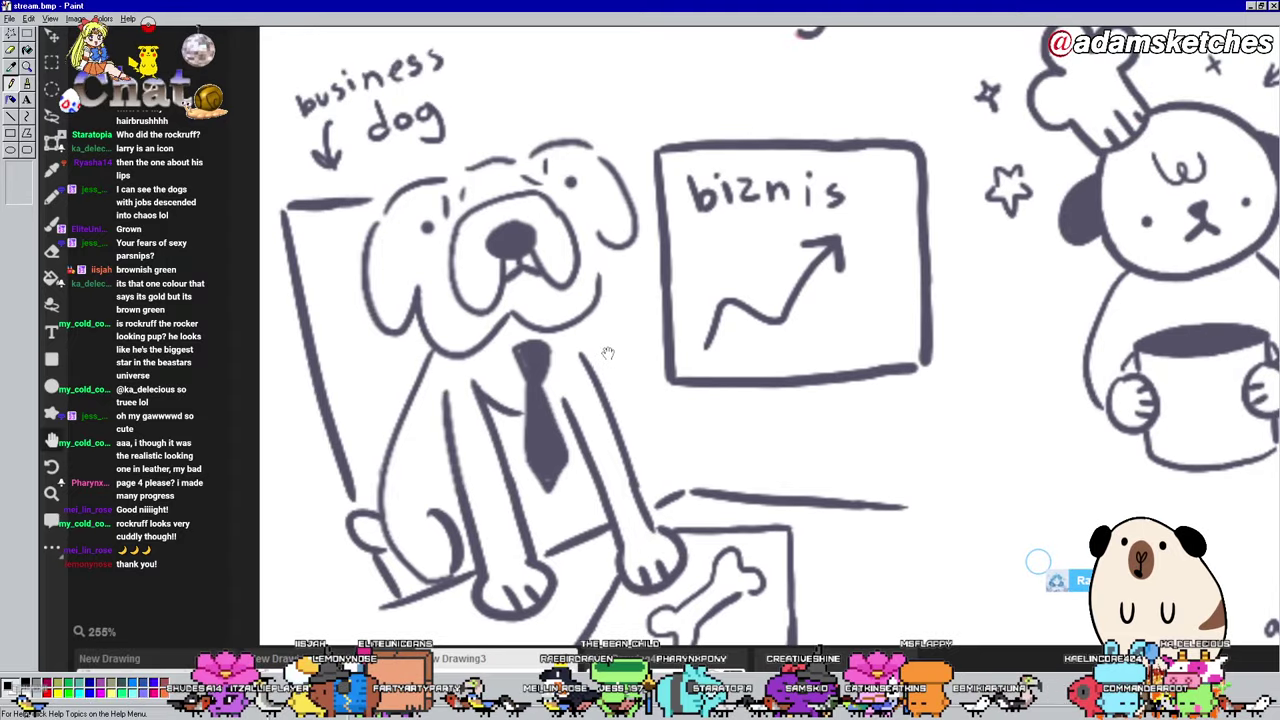
scroll(591, 320, down, 4)
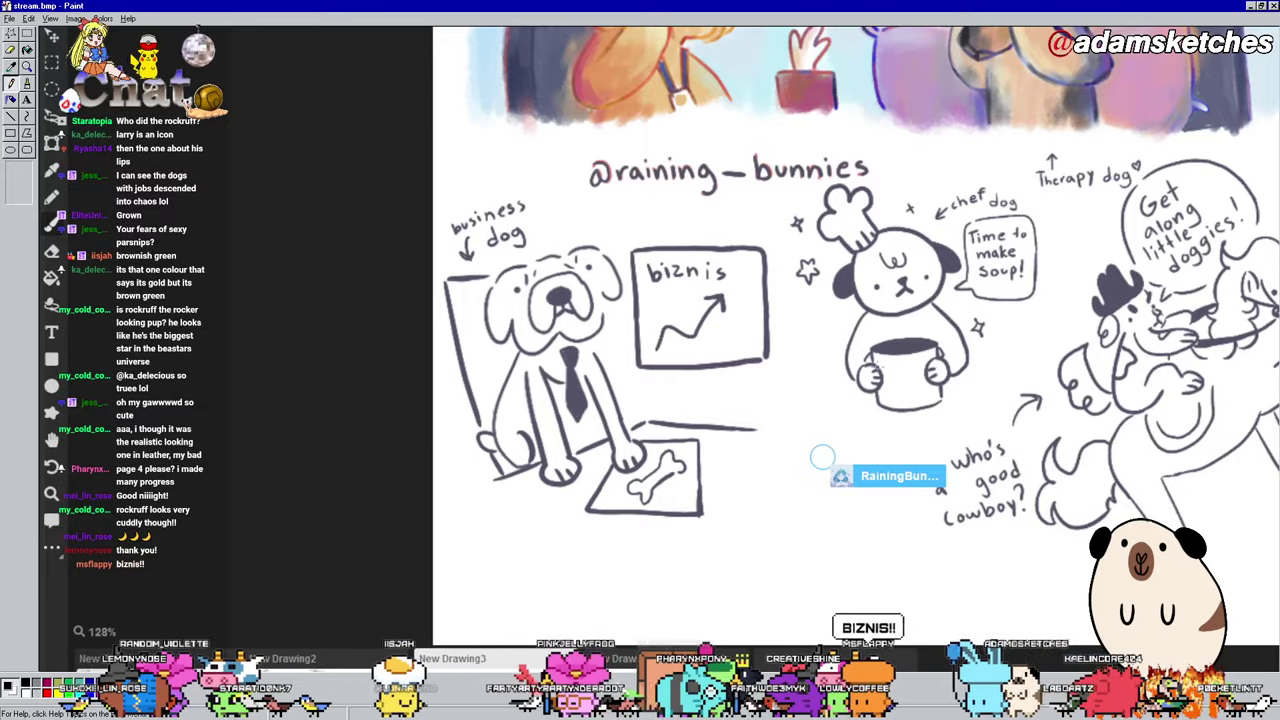
scroll(822, 457, down, 1)
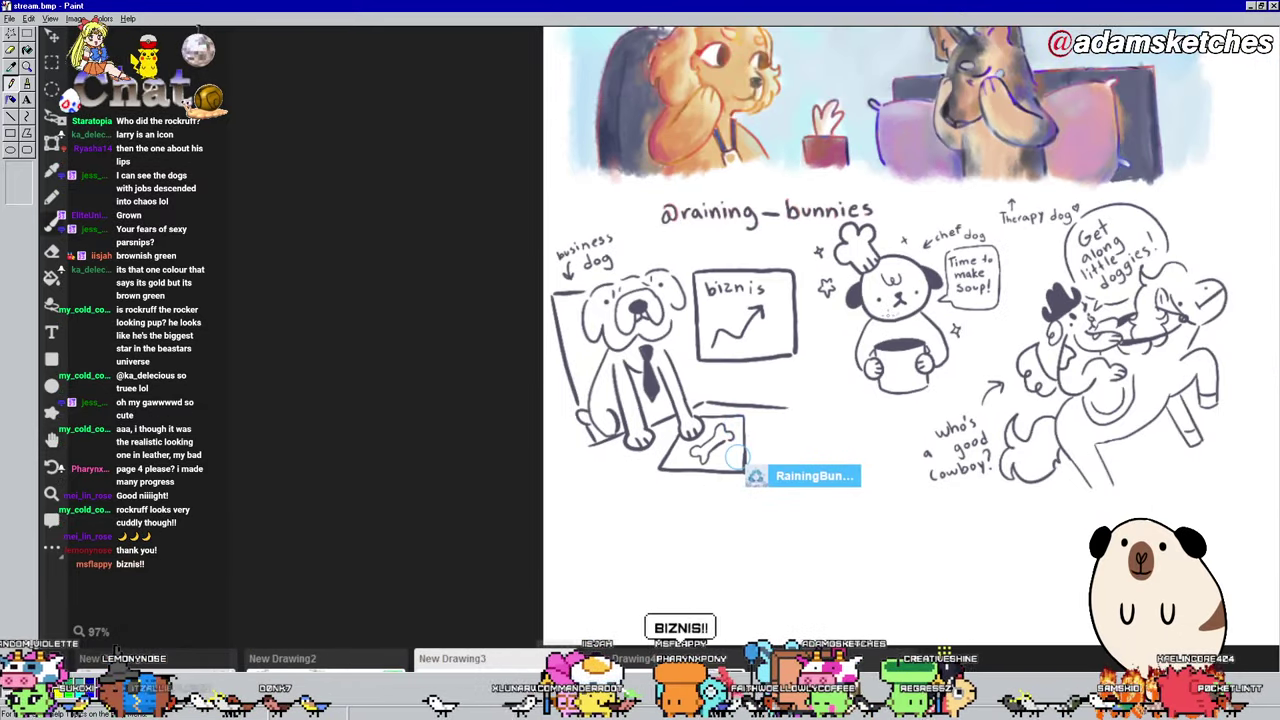
scroll(735, 455, down, 2)
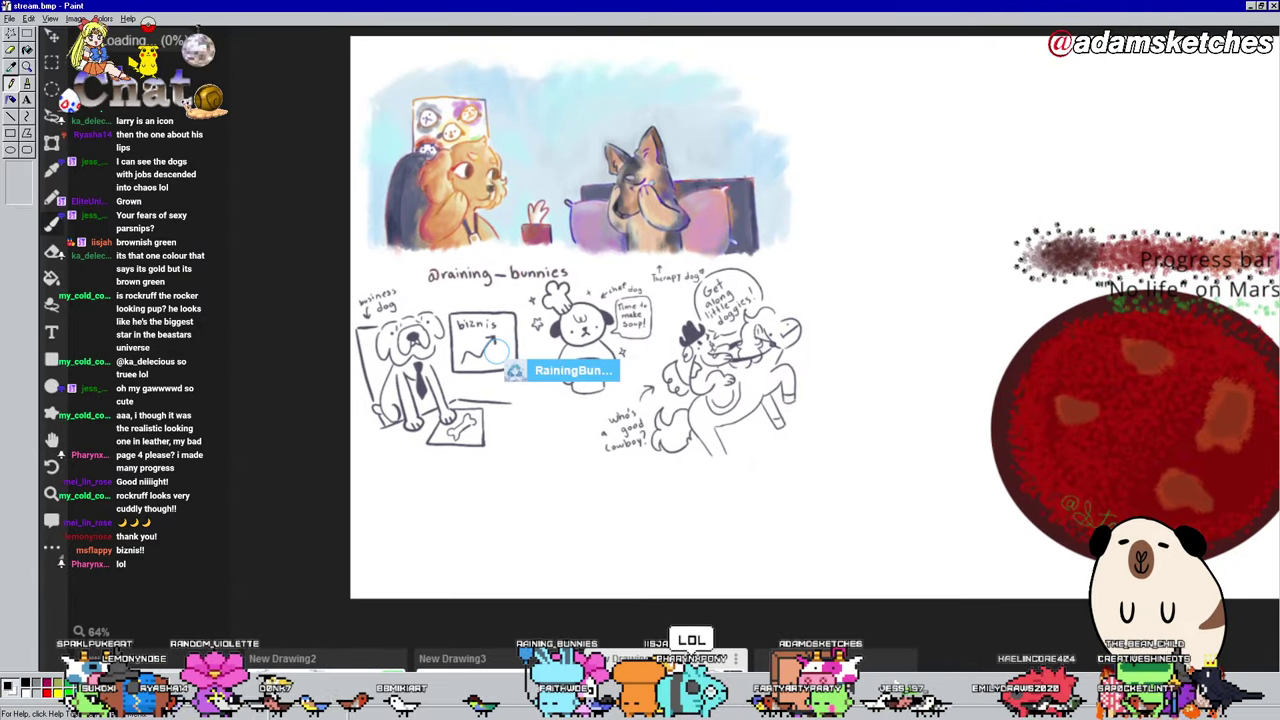
Step: Examine the New Drawing4 canvas, including the pups on the box and the Bucket guardian dog scene
scroll(496, 350, up, 2)
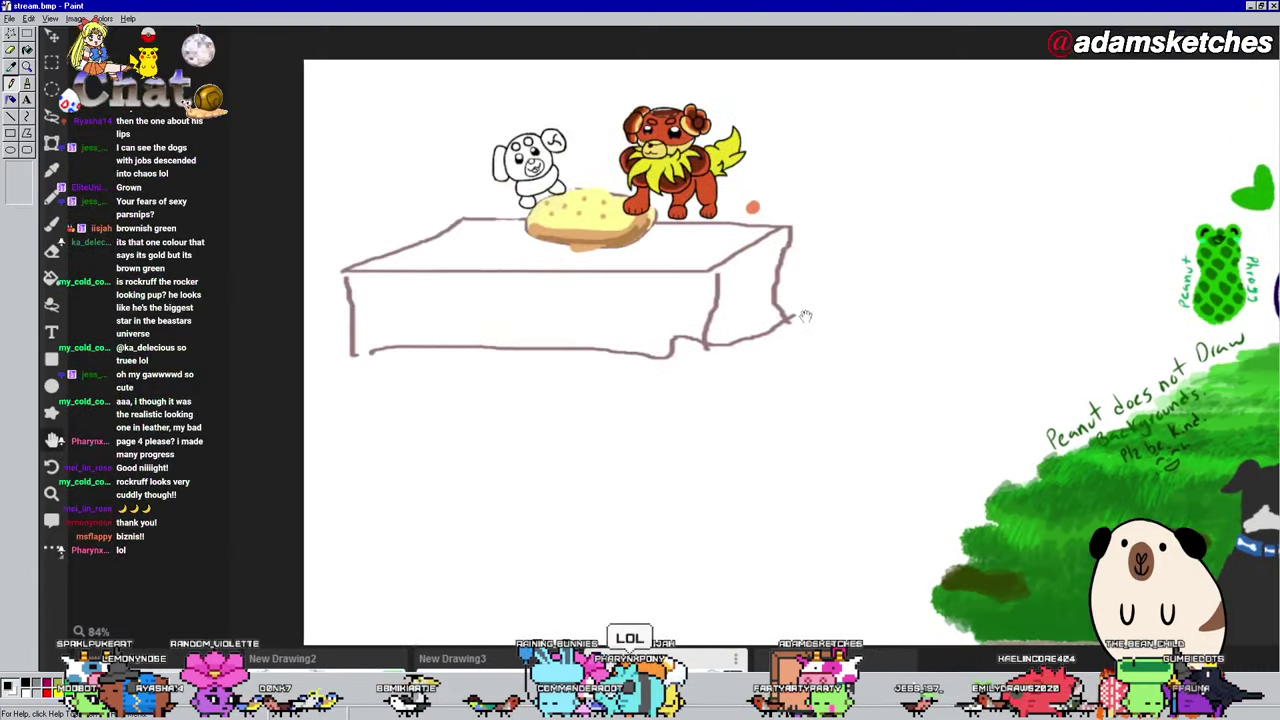
drag(628, 227, 632, 253)
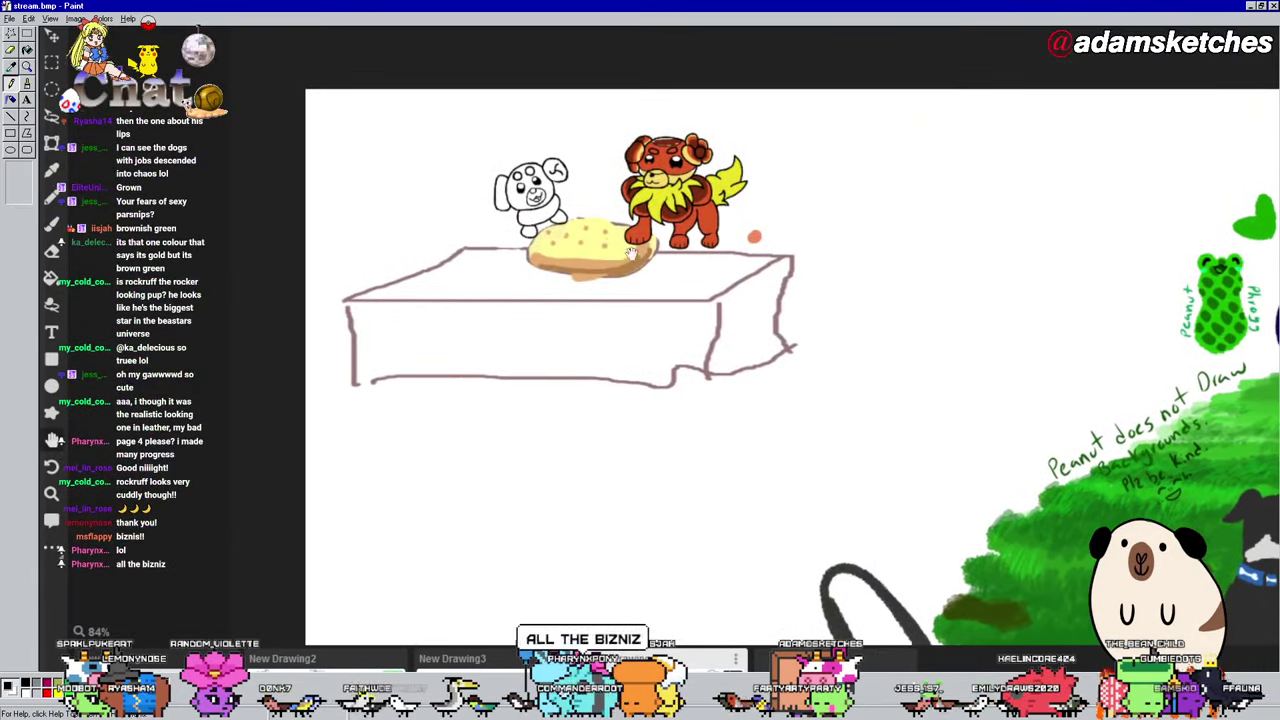
scroll(632, 253, up, 2)
scroll(604, 193, down, 1)
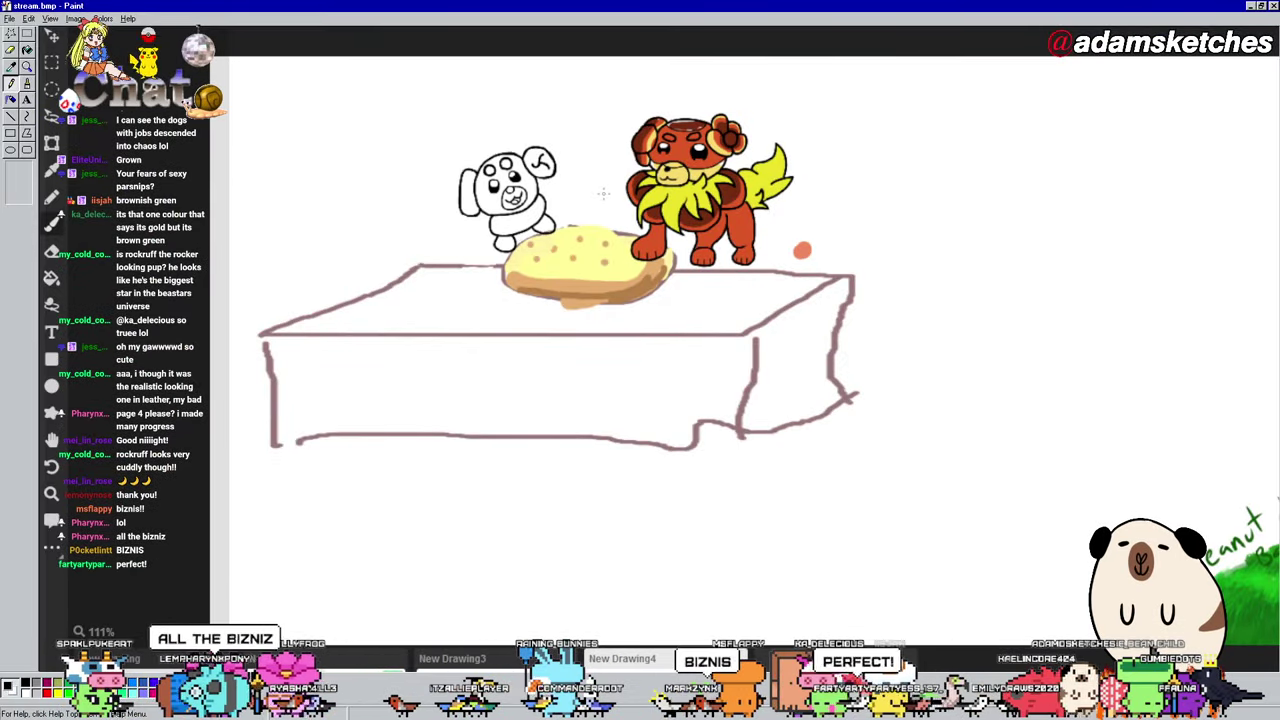
scroll(879, 257, down, 2)
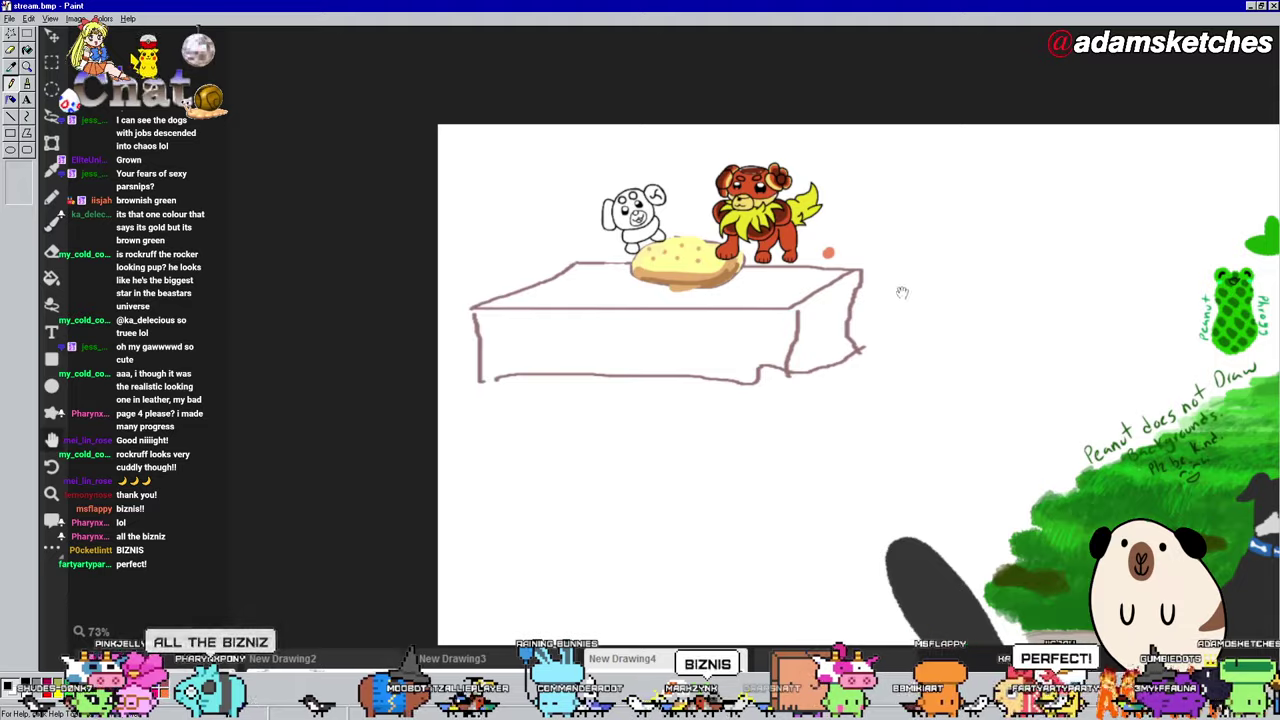
mouse_move(900, 289)
mouse_down()
mouse_move(616, 254)
mouse_move(675, 170)
mouse_up()
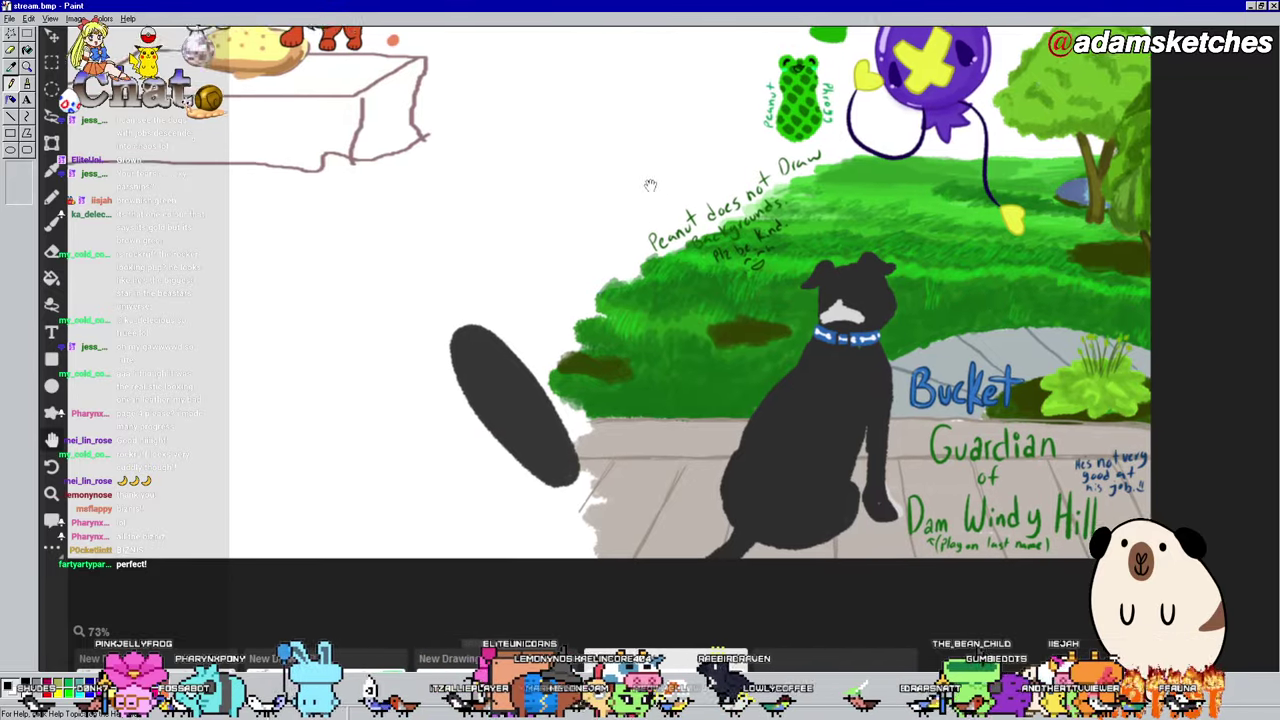
mouse_move(675, 170)
mouse_down()
mouse_move(608, 197)
mouse_move(582, 262)
mouse_move(869, 316)
mouse_up()
scroll(869, 316, down, 3)
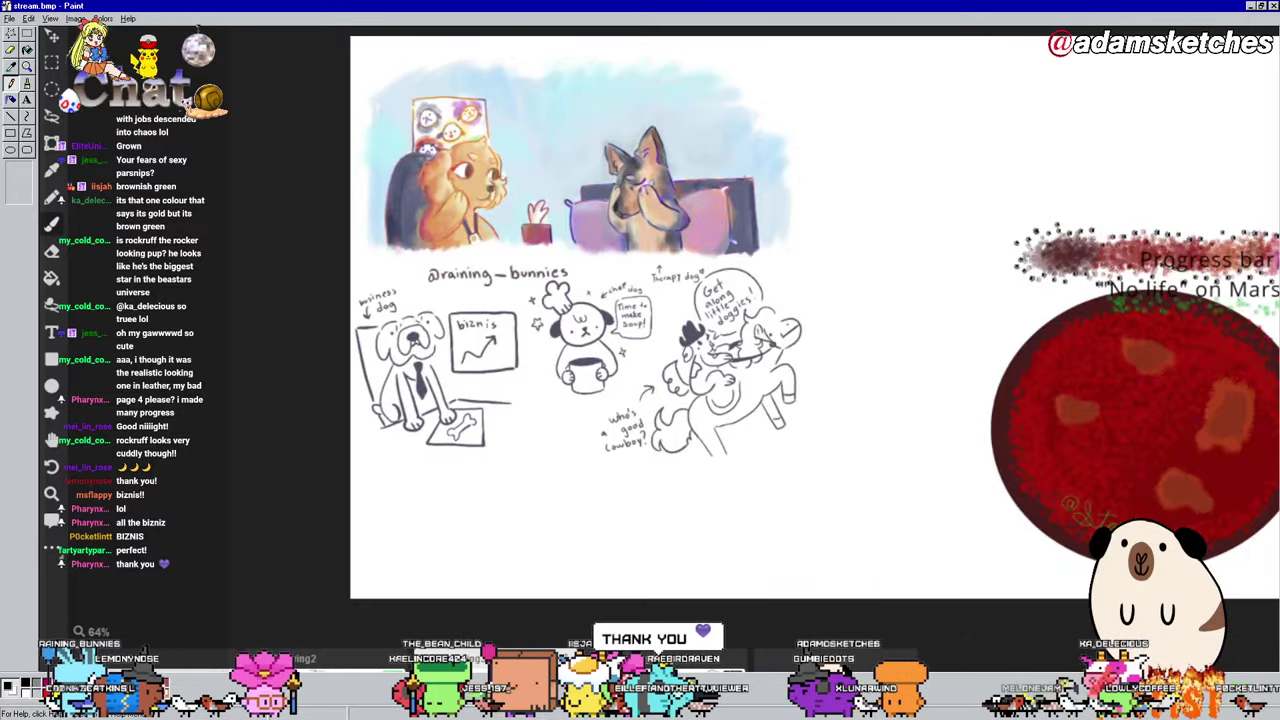
Step: Revisit the New Drawing3 canvas for another close look at the business dog's face and tie
scroll(461, 360, up, 6)
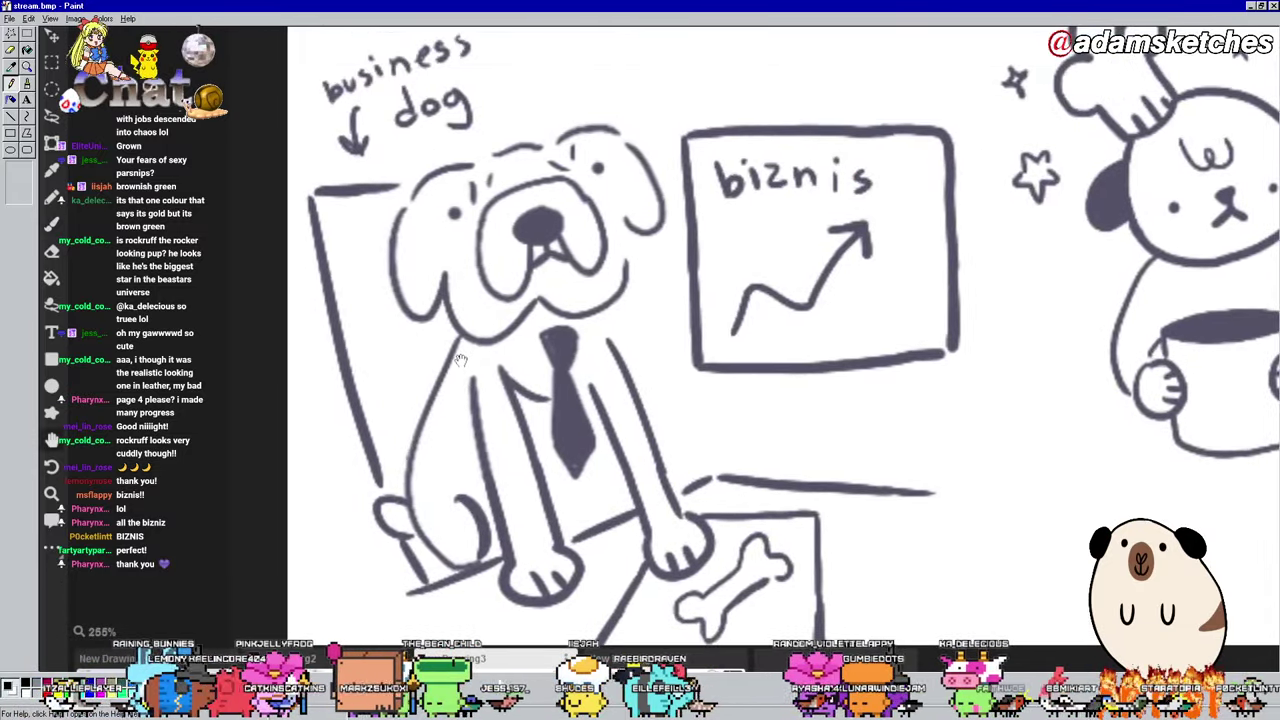
scroll(461, 358, down, 1)
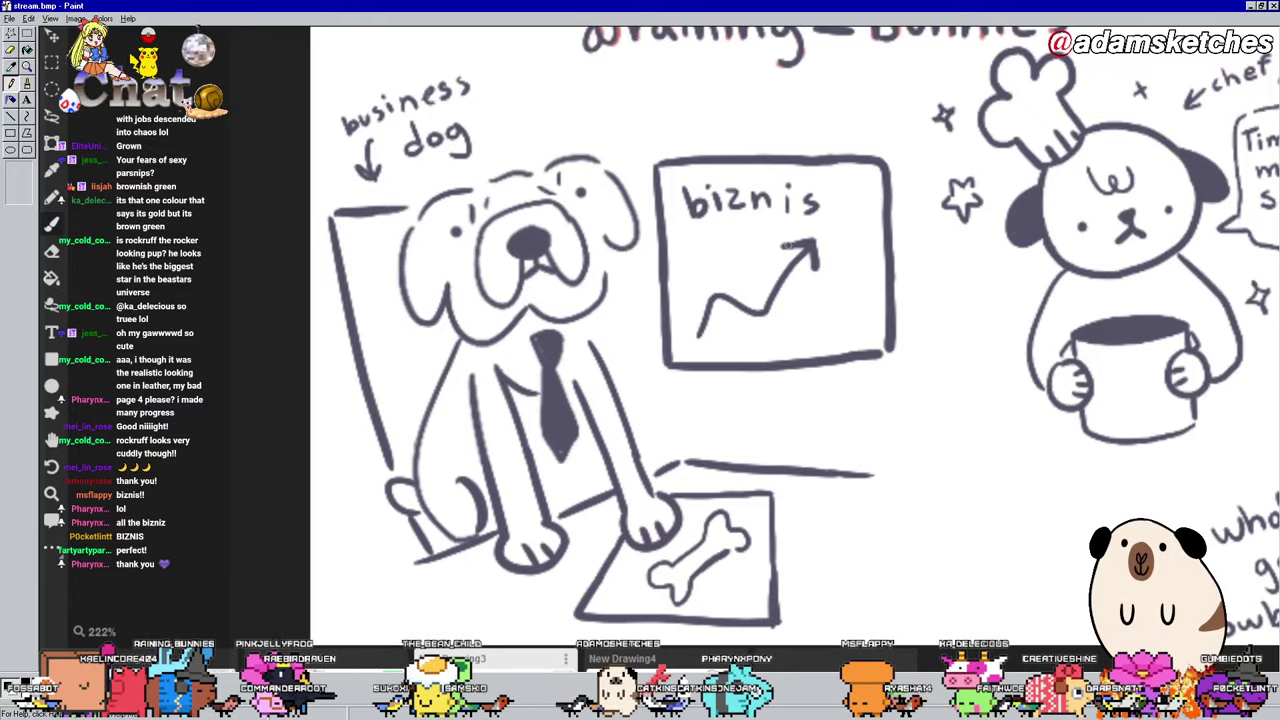
scroll(805, 242, down, 4)
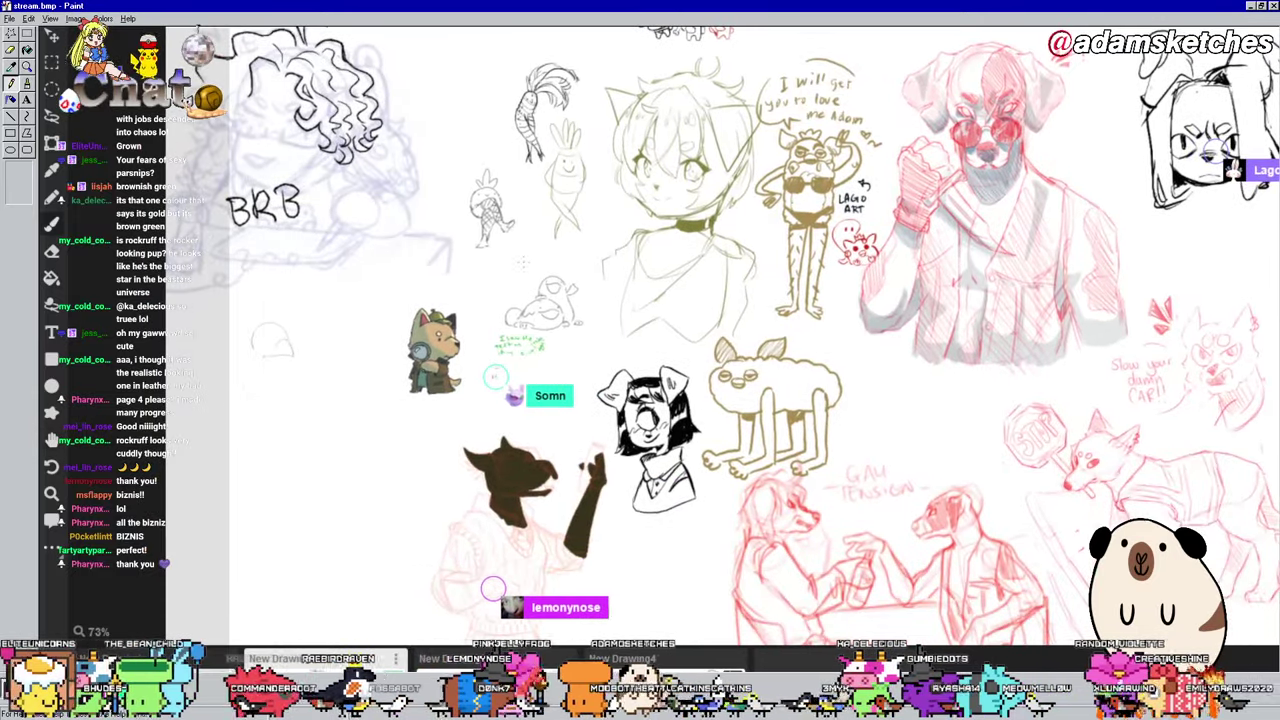
Step: Return to the New Drawing2 canvas and examine the detective dog, the smiling blob pair and the handwritten note about their names
scroll(643, 209, up, 5)
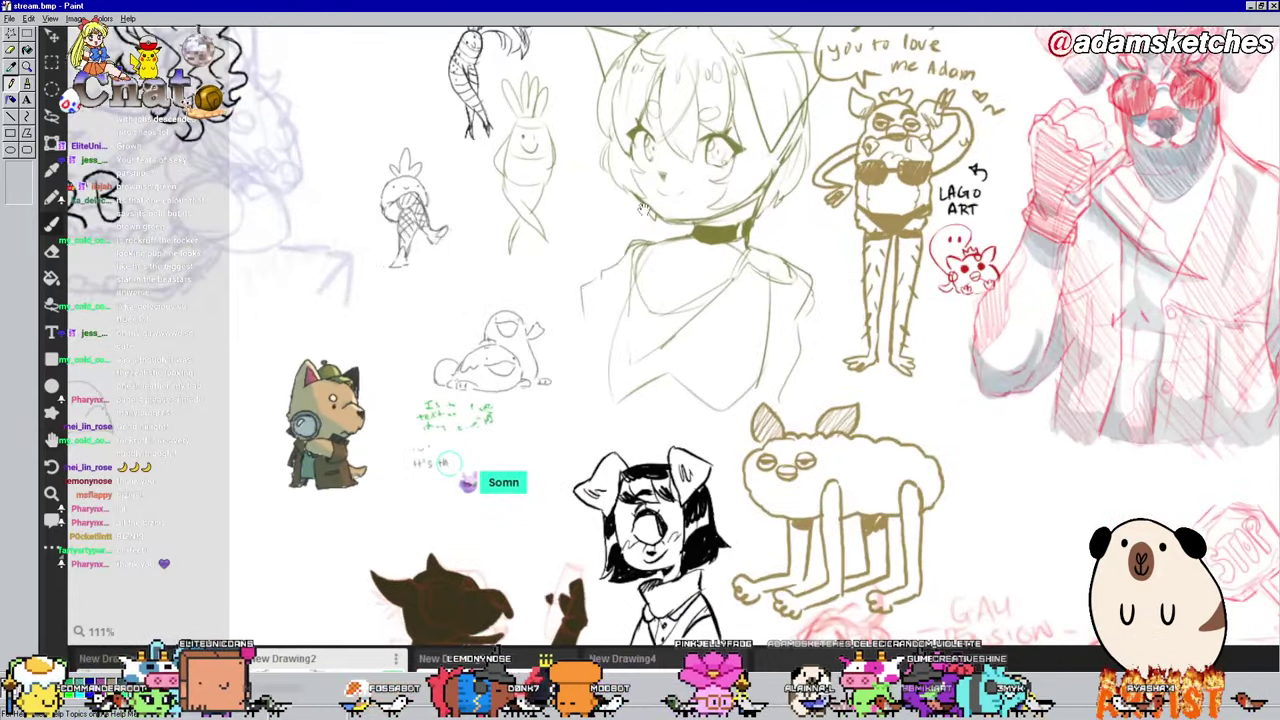
scroll(595, 283, up, 1)
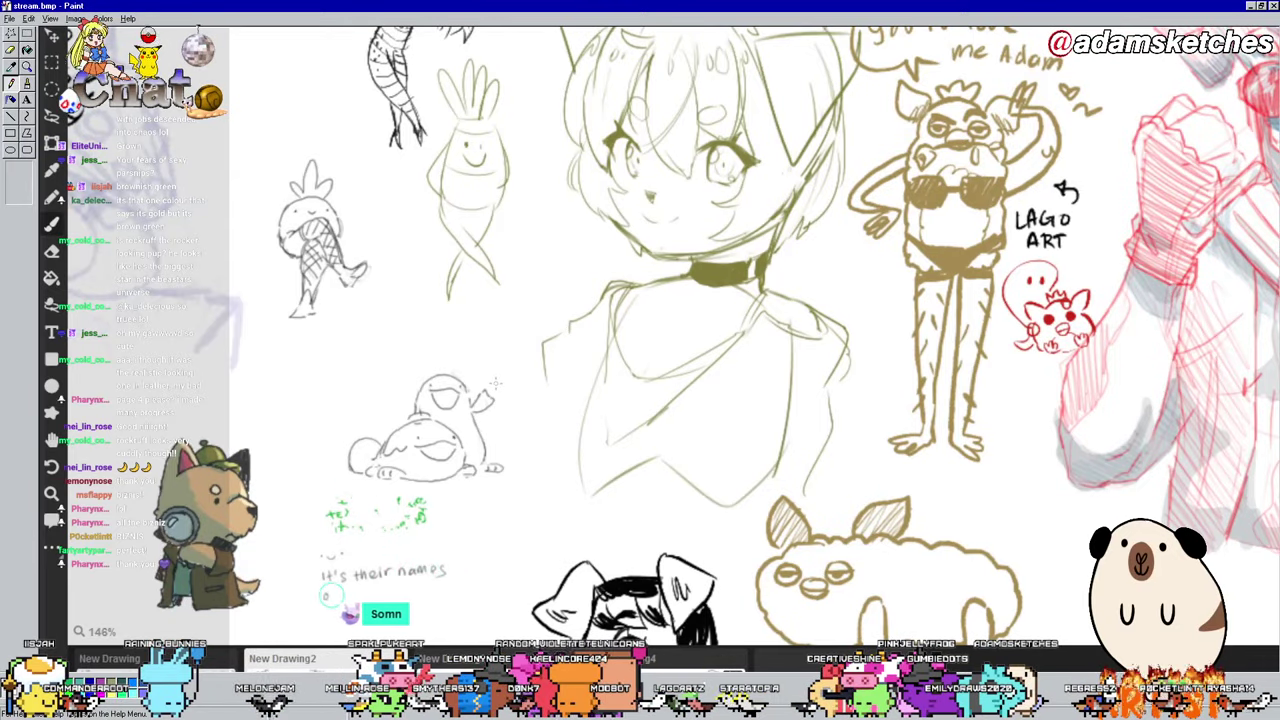
scroll(640, 330, up, 1)
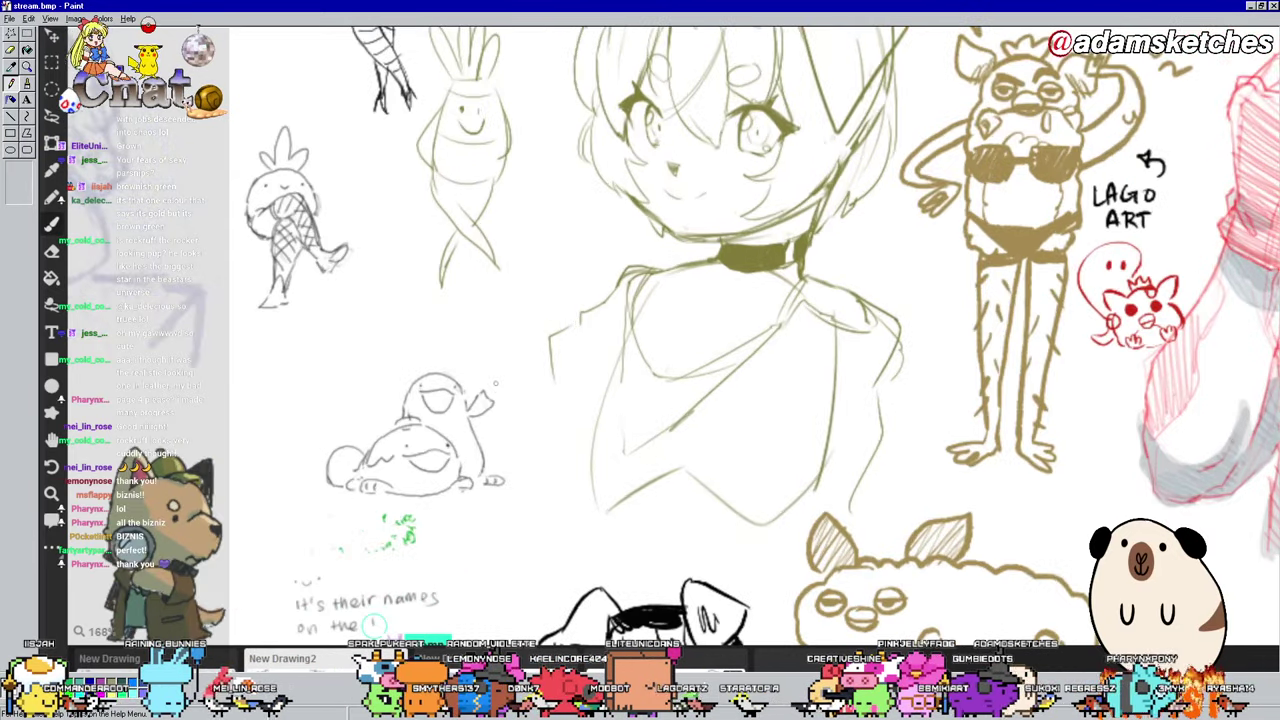
drag(640, 330, 795, 209)
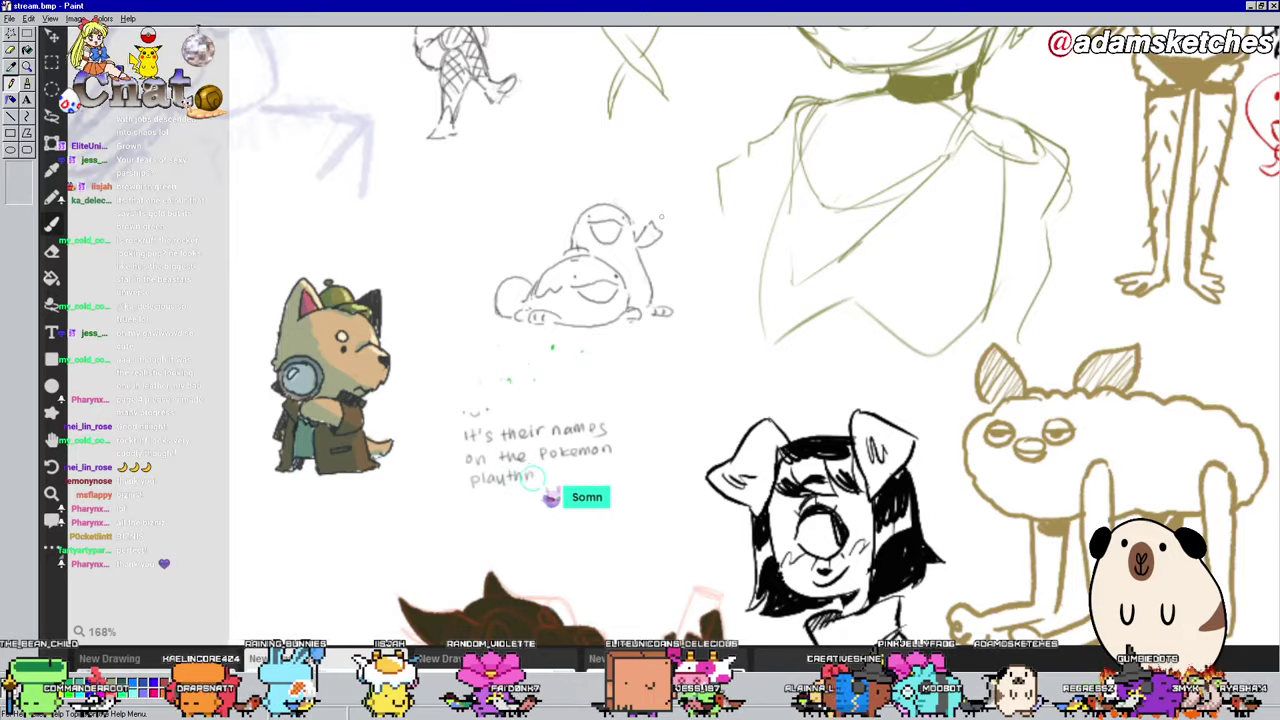
scroll(514, 240, up, 1)
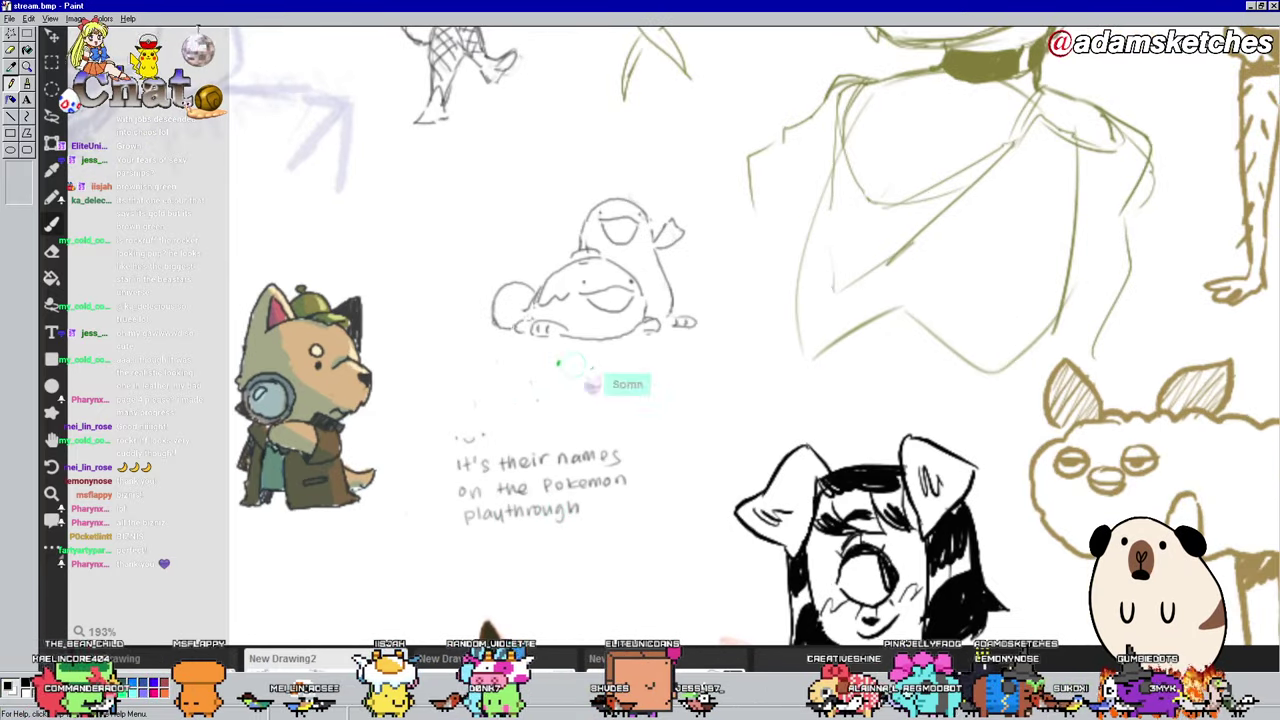
scroll(610, 268, down, 5)
scroll(610, 268, up, 3)
scroll(681, 236, up, 2)
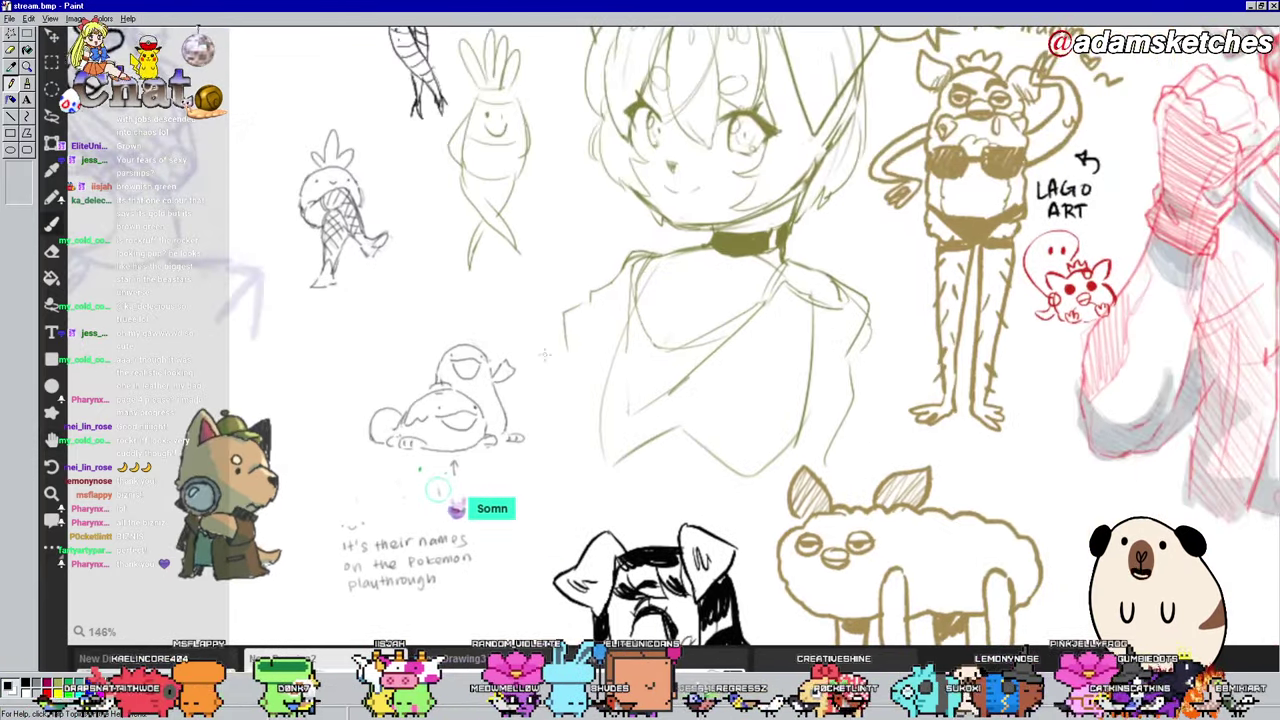
scroll(551, 328, down, 1)
scroll(551, 328, up, 1)
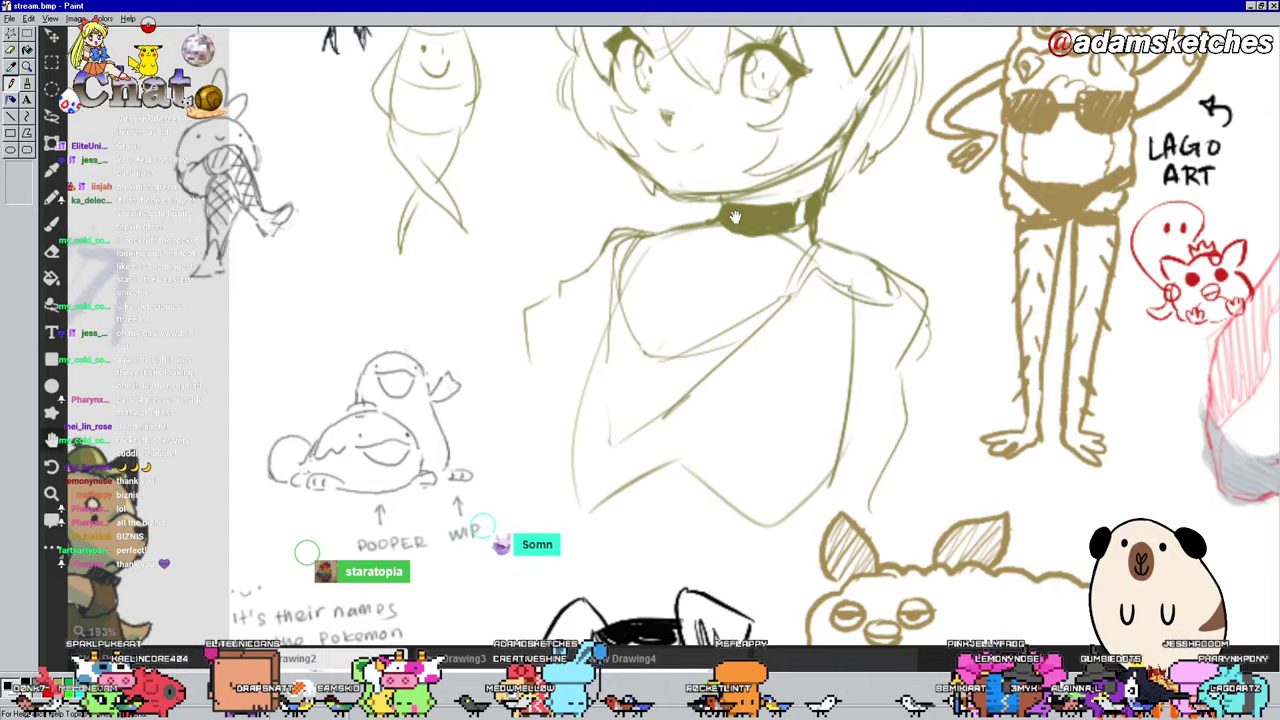
Step: Draw a small round tag hanging from the front of the eared character's choker
mouse_move(781, 138)
mouse_down()
mouse_move(776, 238)
mouse_move(780, 212)
mouse_up()
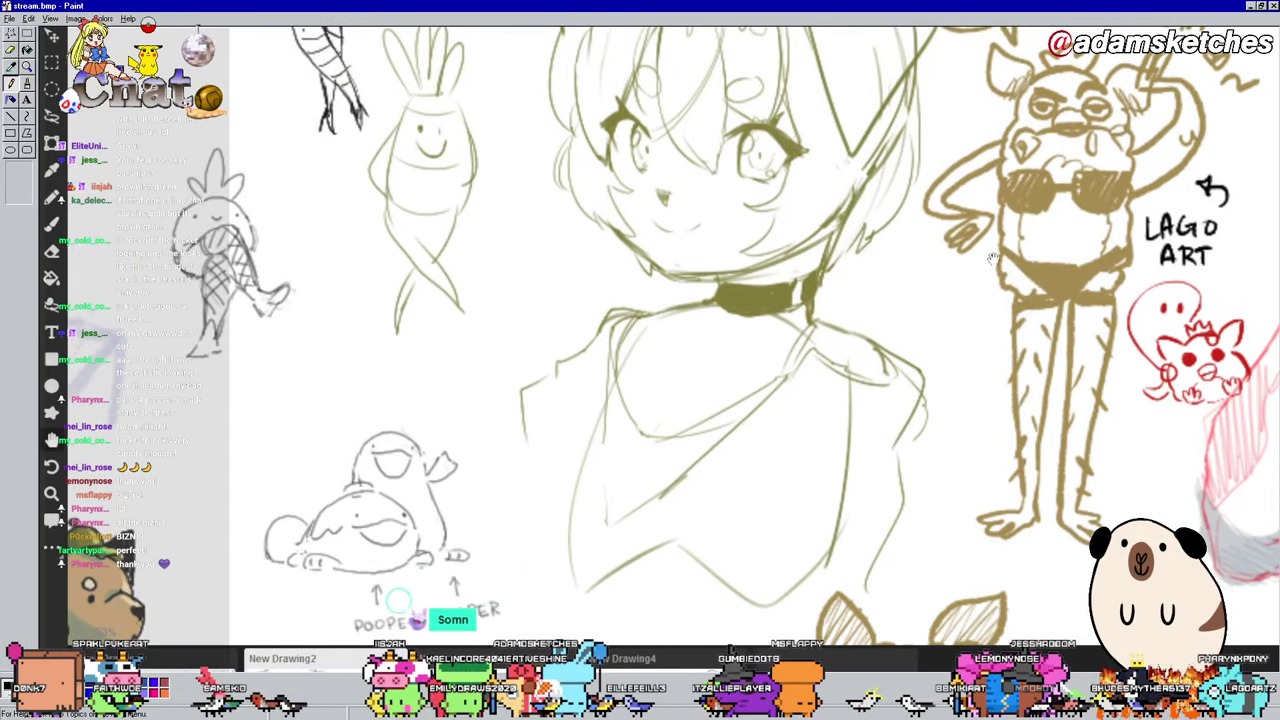
mouse_move(737, 309)
mouse_down()
mouse_move(725, 322)
mouse_move(738, 306)
mouse_up()
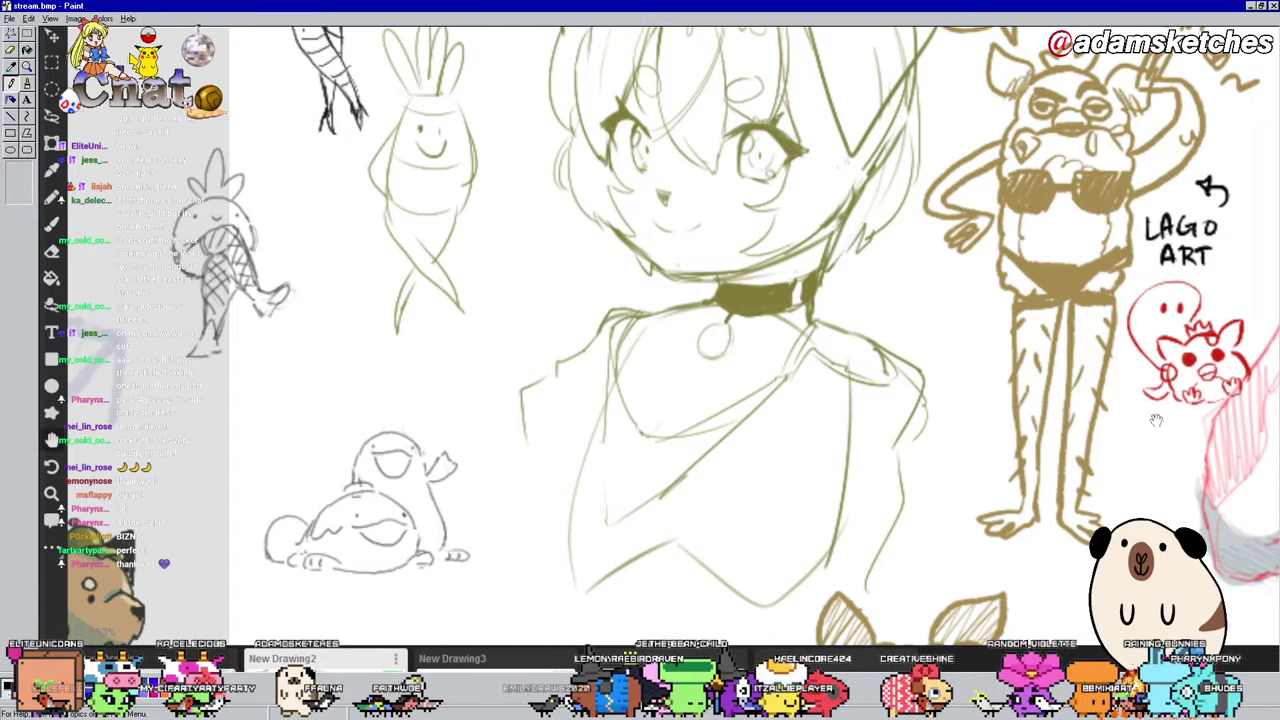
drag(1156, 420, 1258, 397)
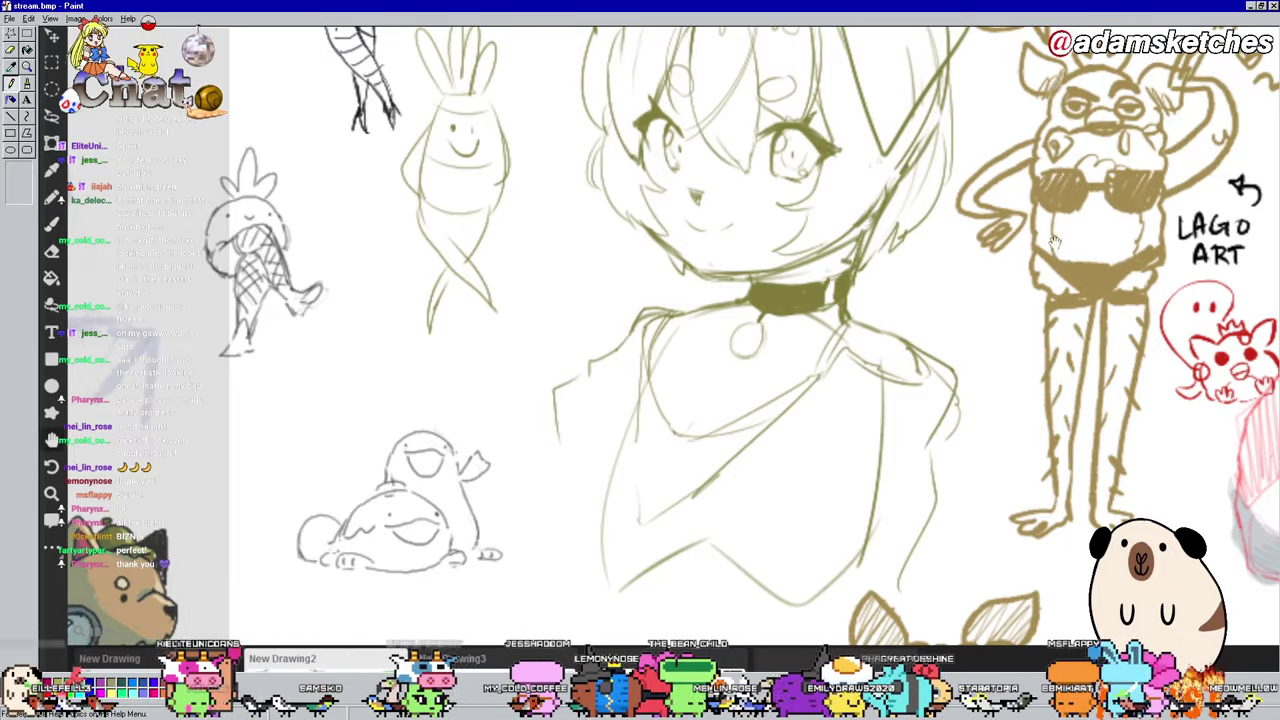
Step: Shade the irises of the eared character's eyes with fine olive sketch strokes
scroll(1054, 241, down, 2)
scroll(1054, 241, up, 2)
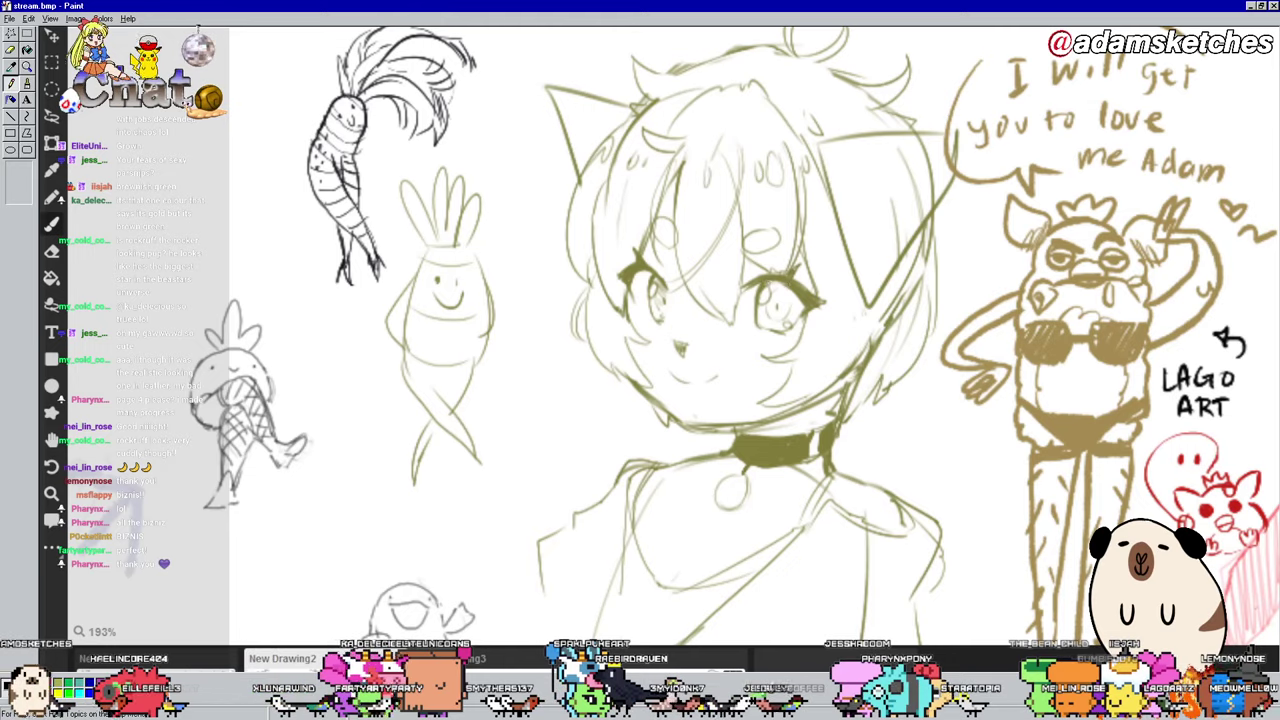
drag(778, 286, 792, 296)
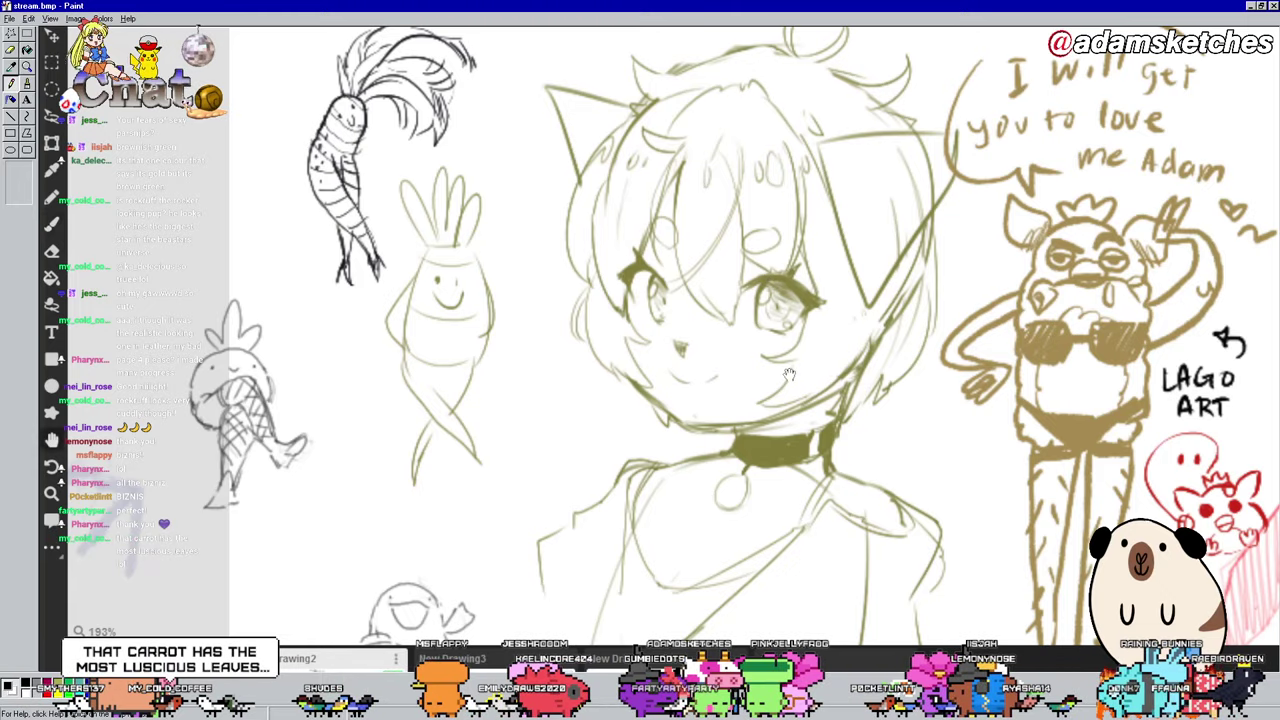
drag(789, 374, 833, 346)
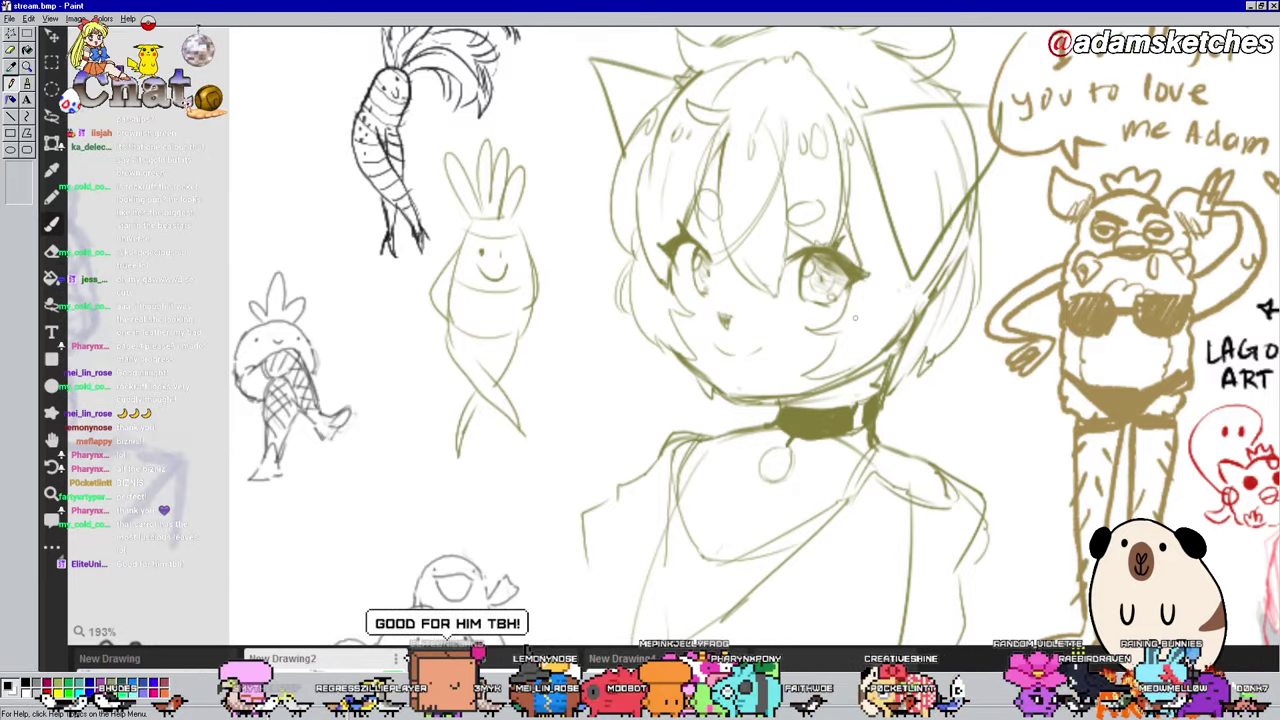
drag(855, 318, 871, 344)
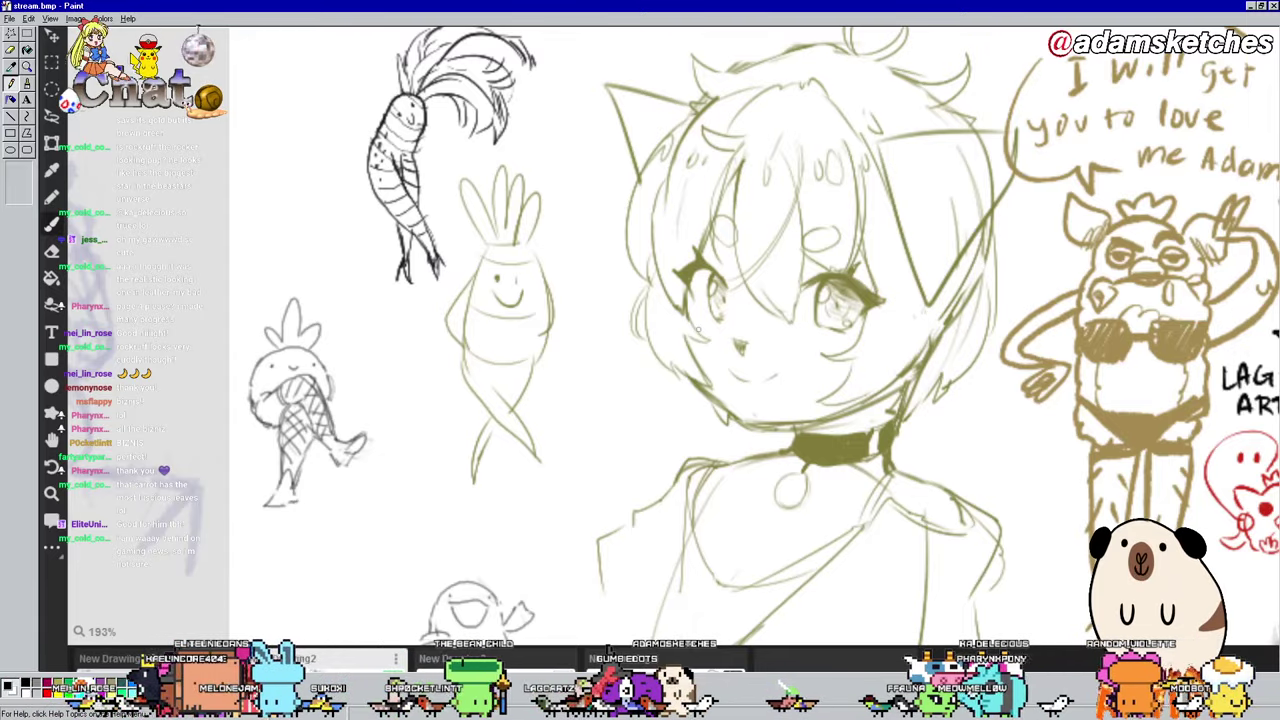
Step: Fill the inside of the eared character's smaller, far ear with fine near-vertical hatching
drag(698, 330, 680, 326)
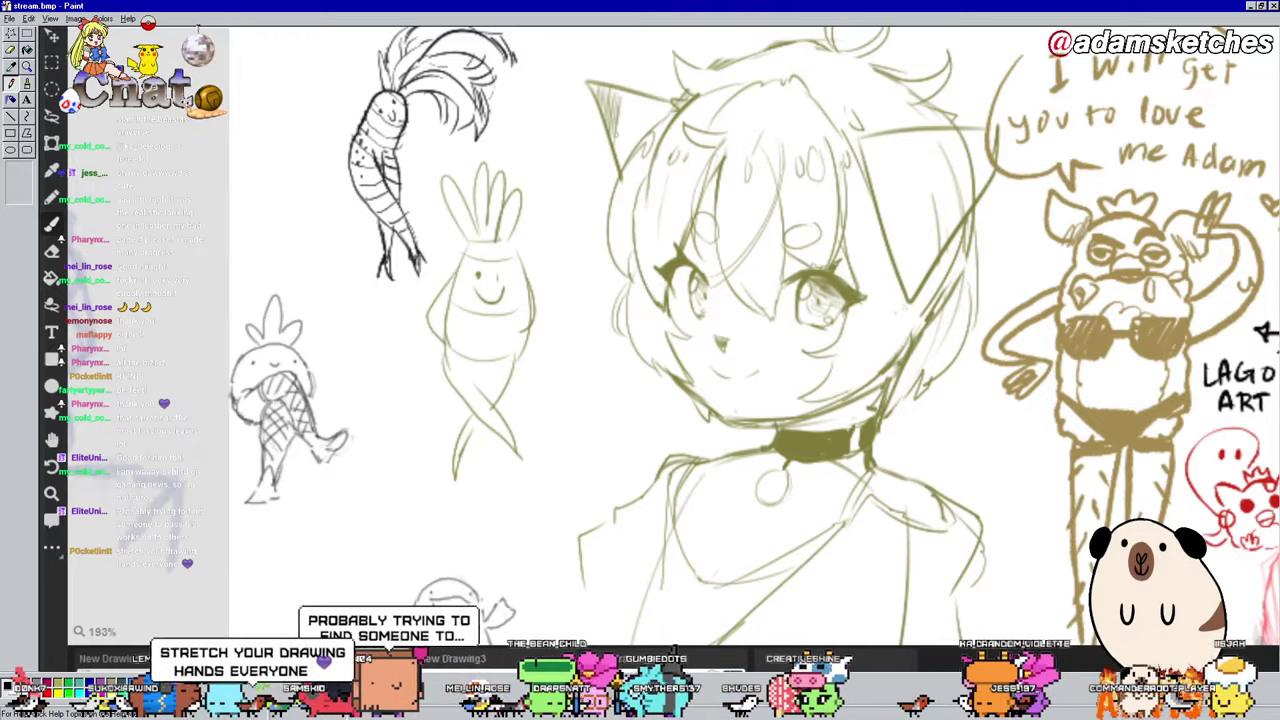
drag(616, 94, 634, 166)
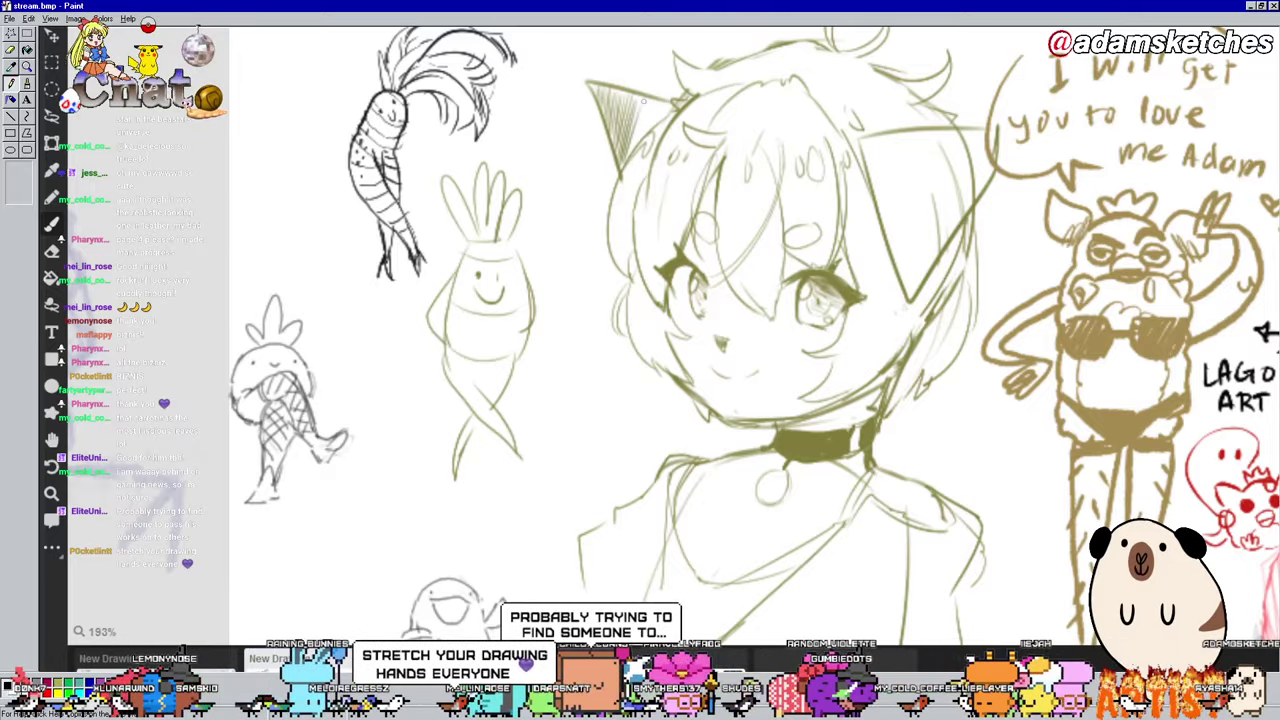
mouse_move(634, 106)
mouse_down()
mouse_move(646, 148)
mouse_move(646, 116)
mouse_up()
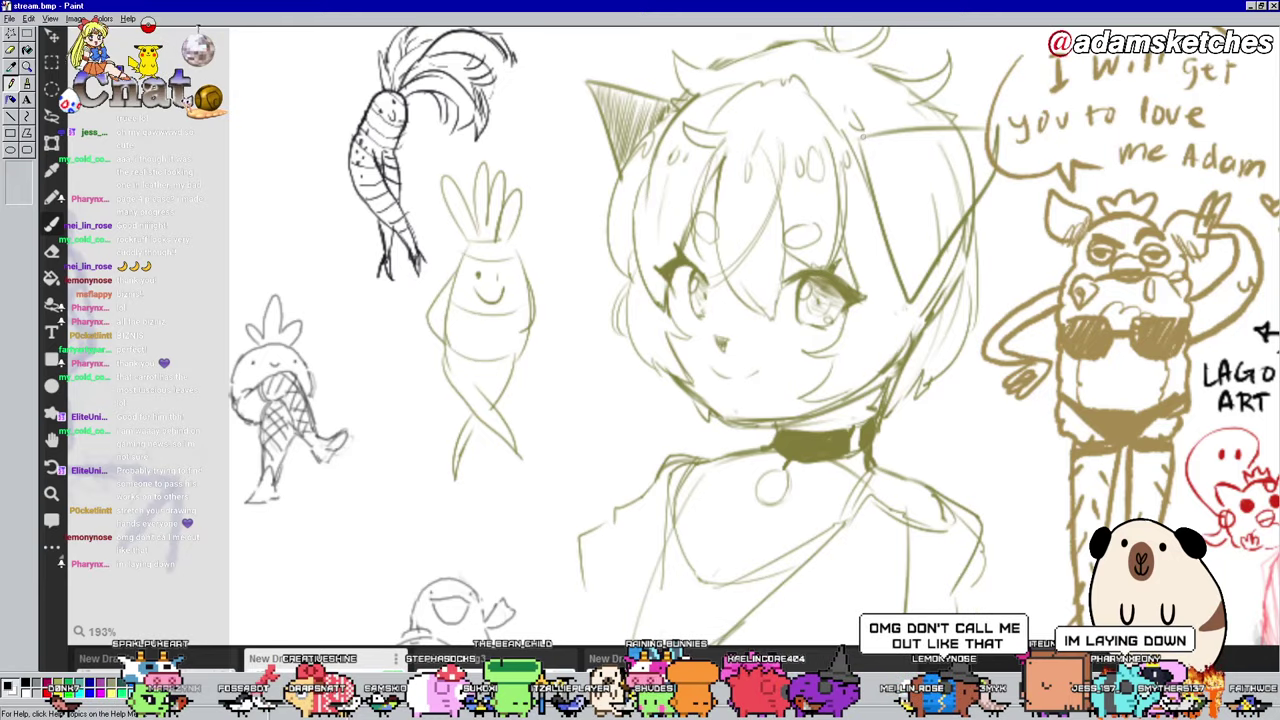
Step: Hatch the inside of the character's larger, near ear with long strokes converging toward its lower tip
mouse_move(872, 144)
mouse_down()
mouse_move(864, 166)
mouse_move(886, 228)
mouse_up()
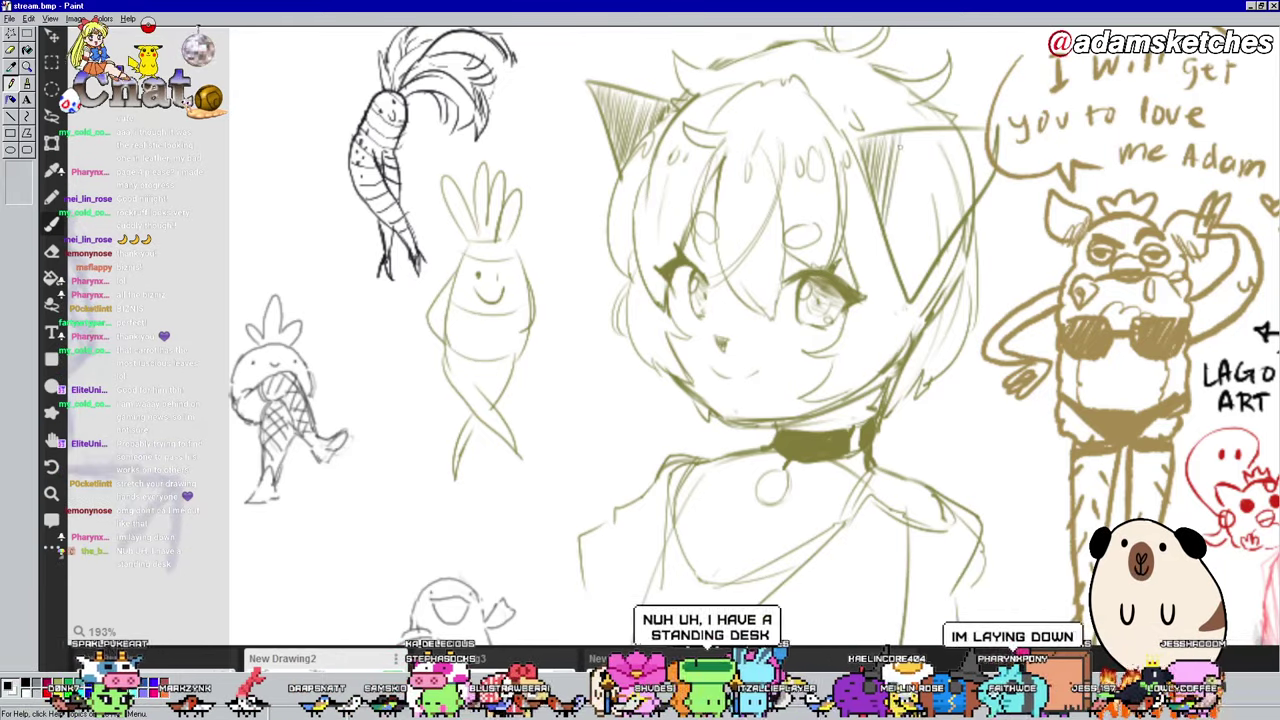
drag(906, 130, 892, 250)
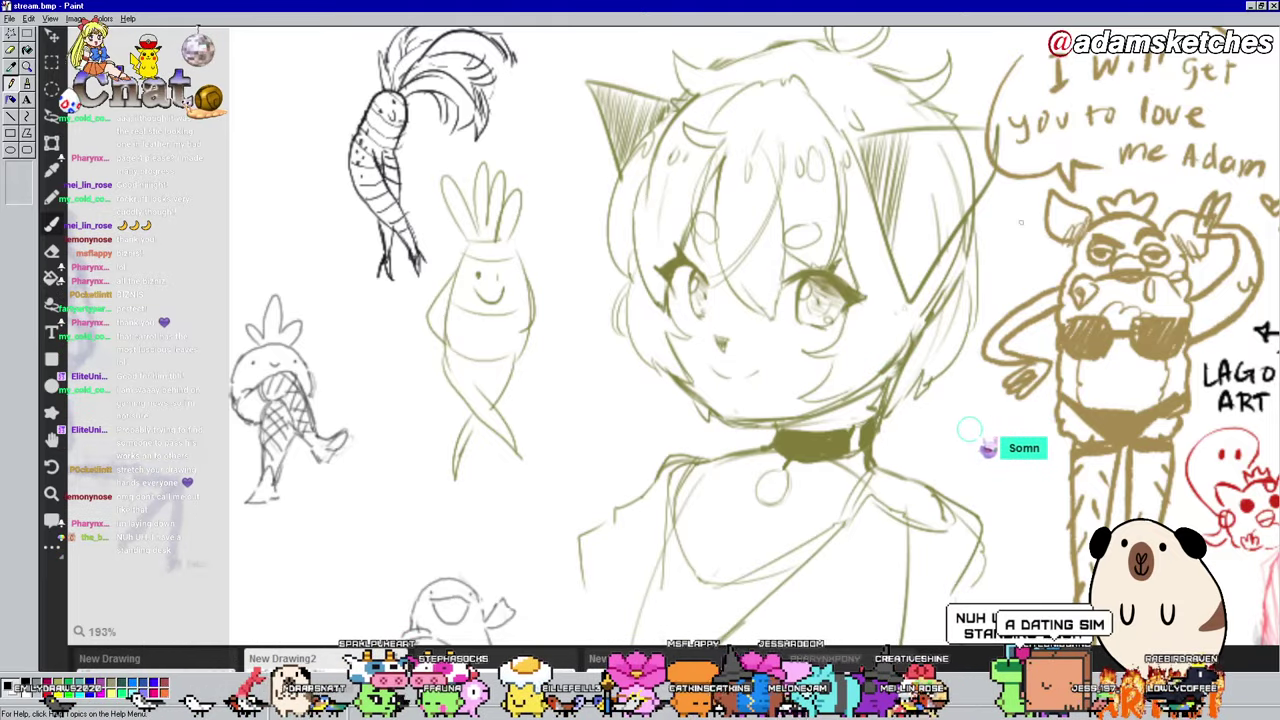
mouse_move(914, 140)
mouse_down()
mouse_move(894, 254)
mouse_move(902, 238)
mouse_move(908, 286)
mouse_up()
mouse_move(952, 146)
mouse_down()
mouse_move(912, 290)
mouse_move(922, 278)
mouse_up()
mouse_move(972, 138)
mouse_down()
mouse_move(926, 274)
mouse_move(936, 258)
mouse_up()
mouse_move(970, 176)
mouse_down()
mouse_move(938, 254)
mouse_move(974, 200)
mouse_up()
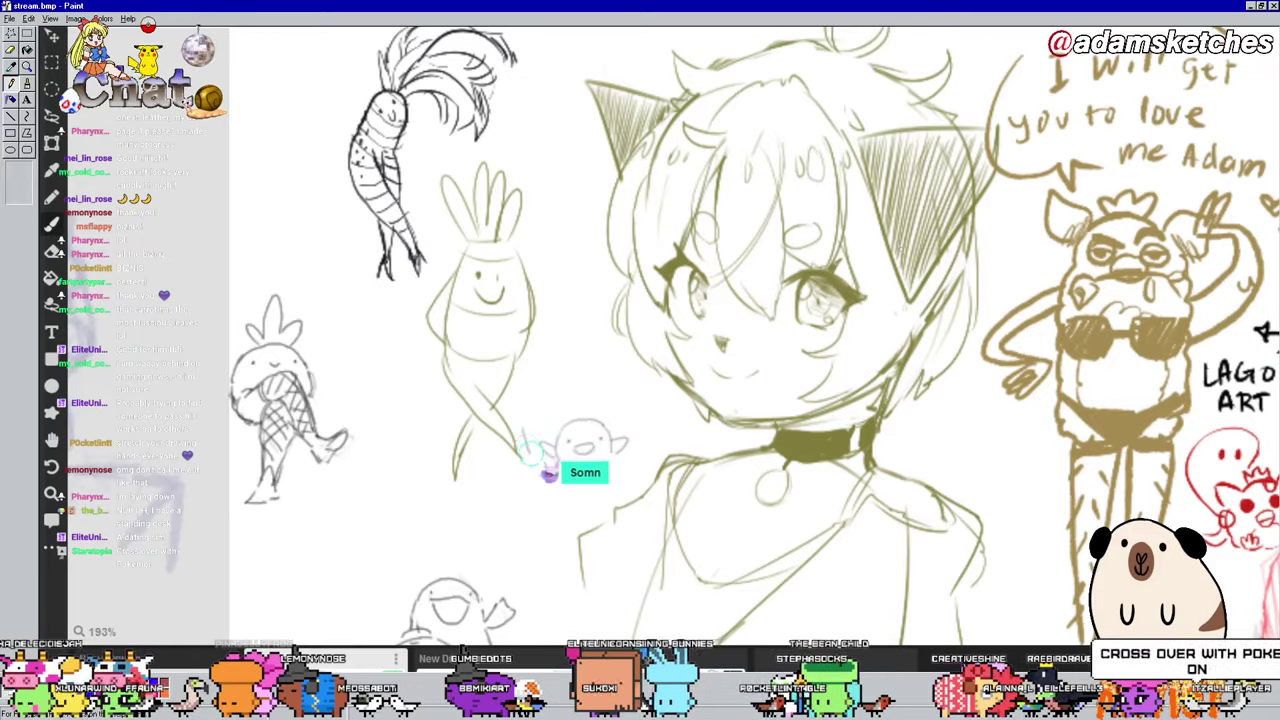
scroll(674, 333, down, 2)
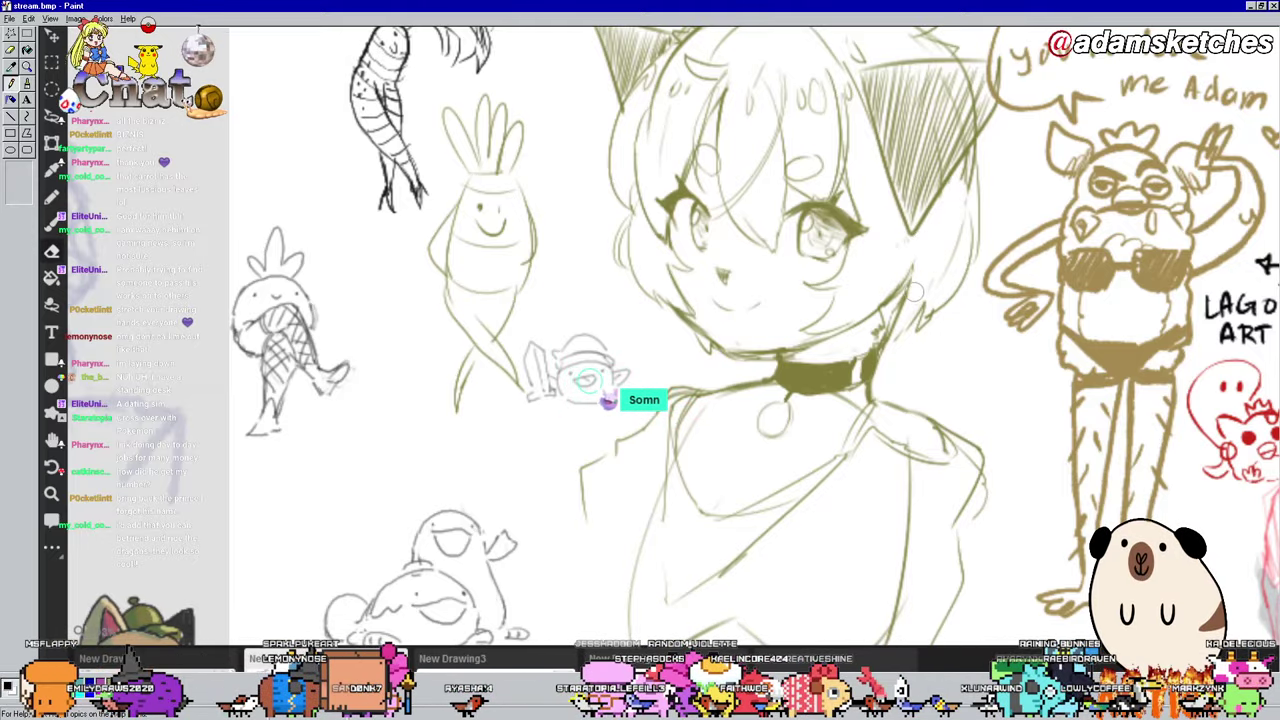
Step: Undo the last words of the black handwritten "lovers to enemies" note beside the character's shoulder
scroll(884, 336, down, 2)
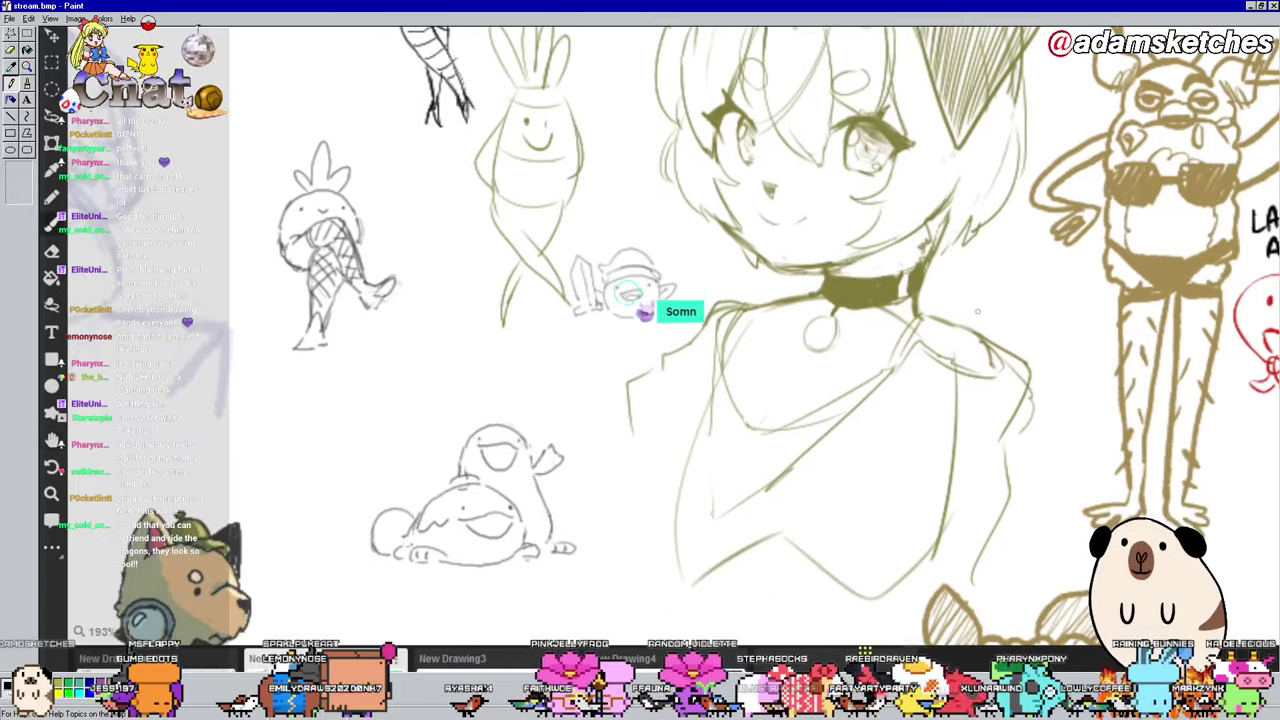
scroll(975, 384, down, 1)
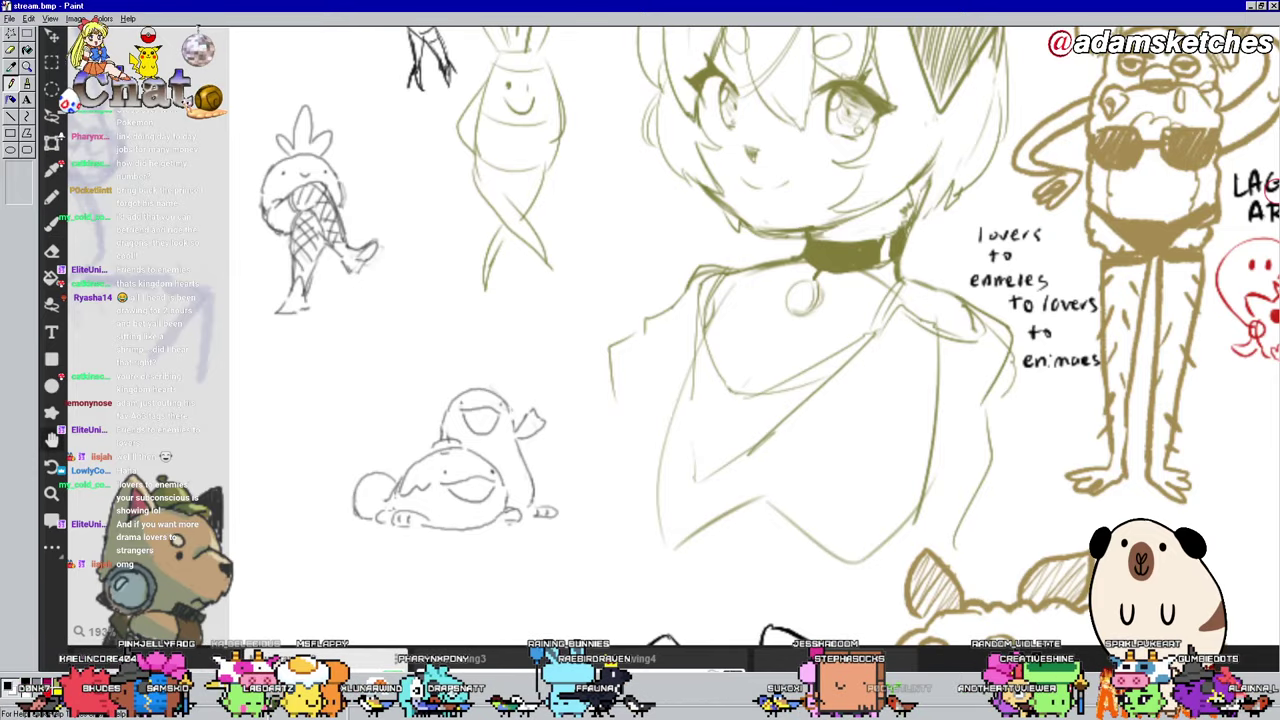
drag(1077, 378, 1085, 326)
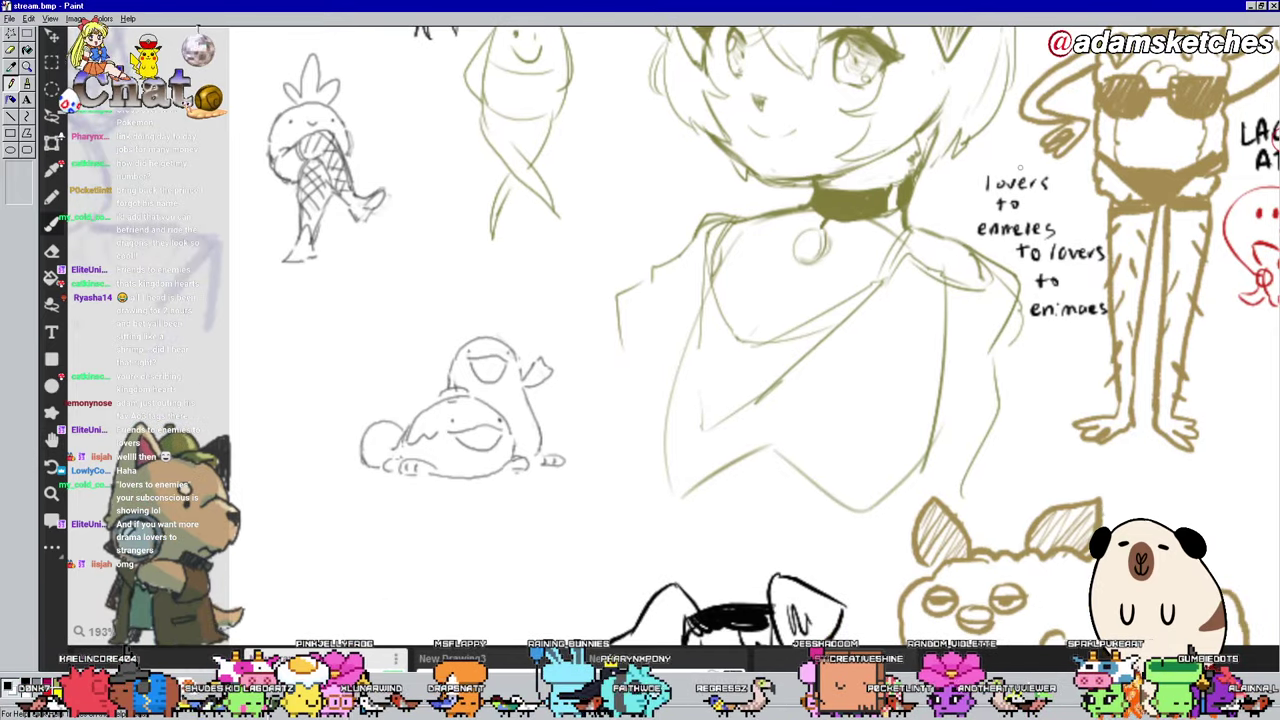
key(space)
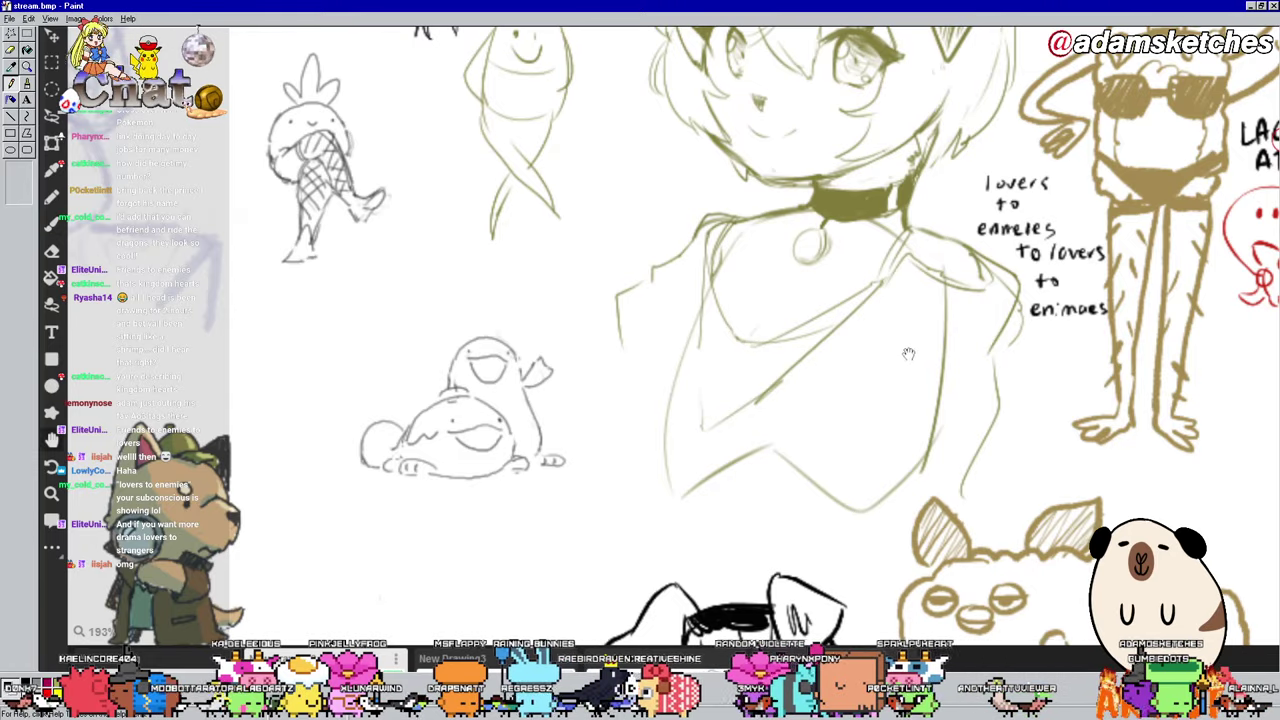
drag(916, 395, 906, 365)
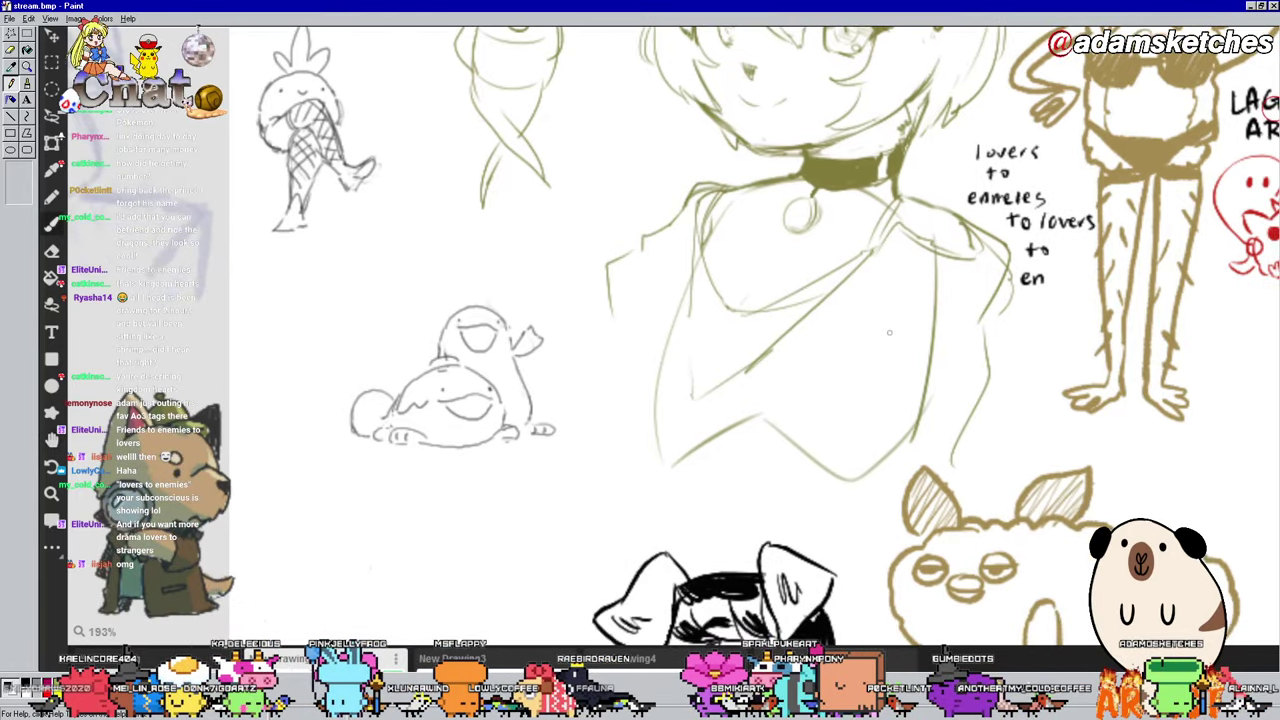
key(ctrl+z)
key(ctrl+z)
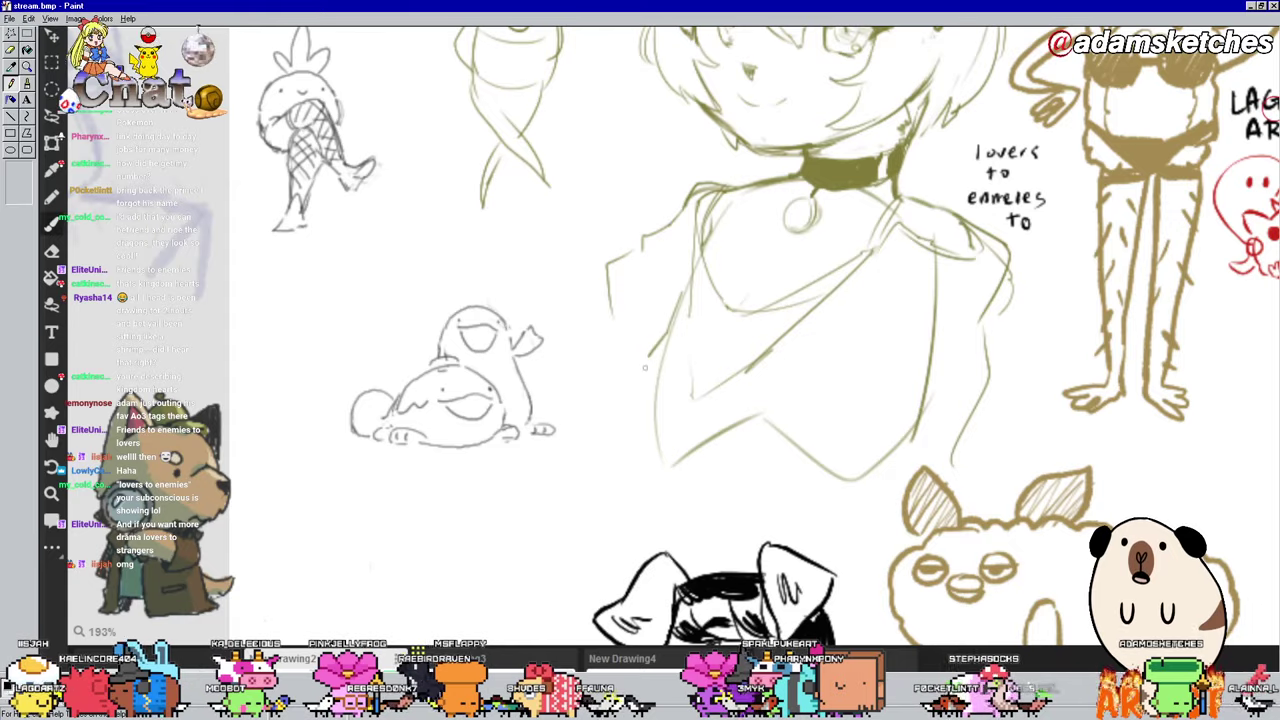
Step: Sketch the character's loose top with an angular outer side edge and a hem running to pointed lower corners
key(space)
drag(632, 420, 674, 418)
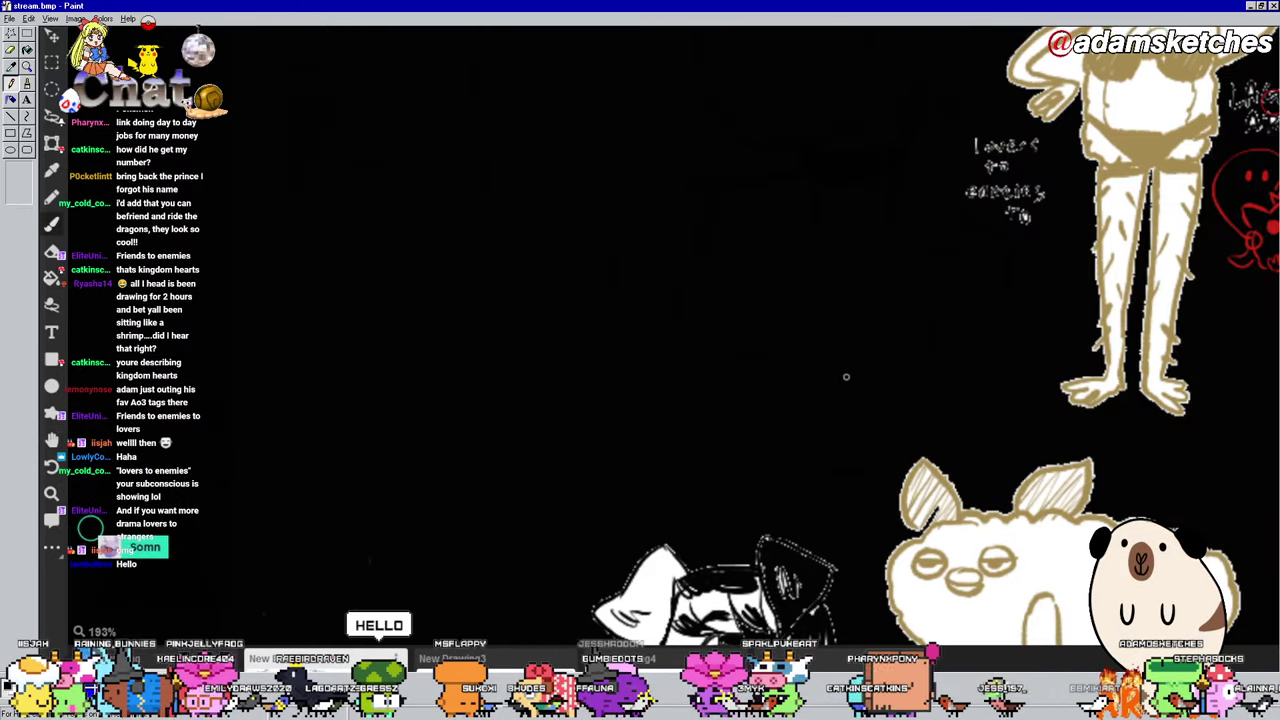
key(space)
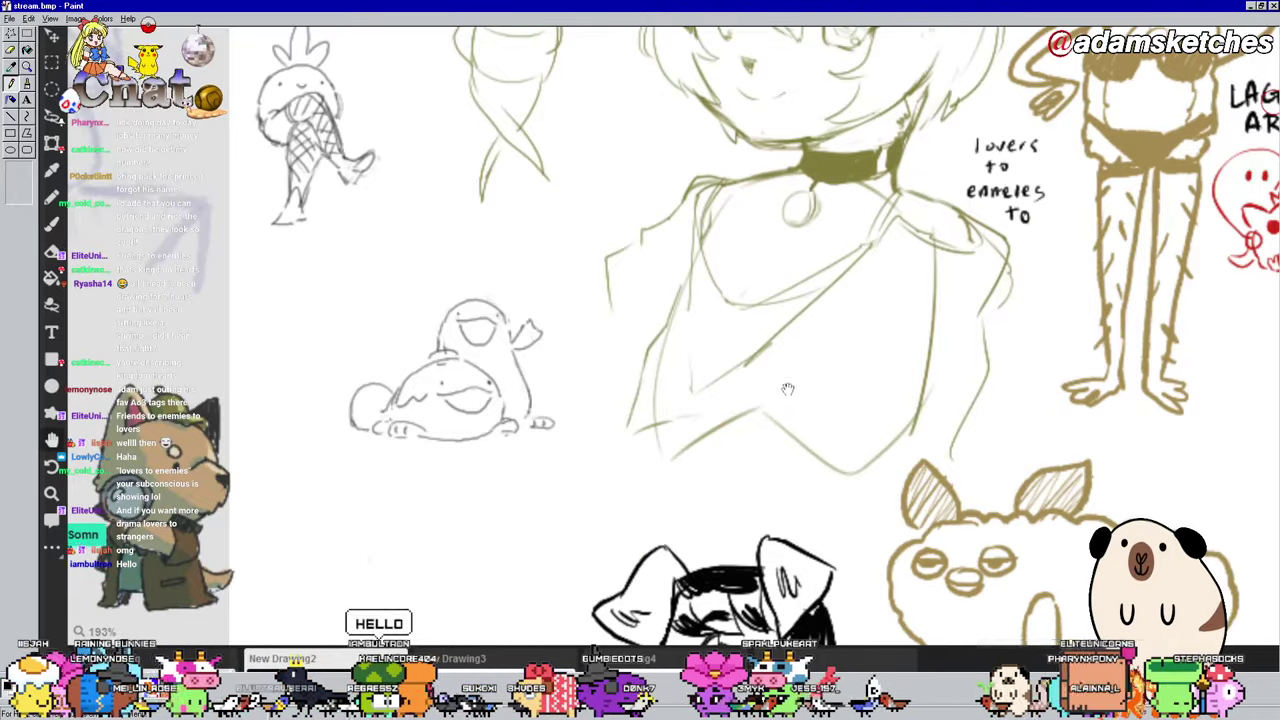
drag(776, 412, 770, 400)
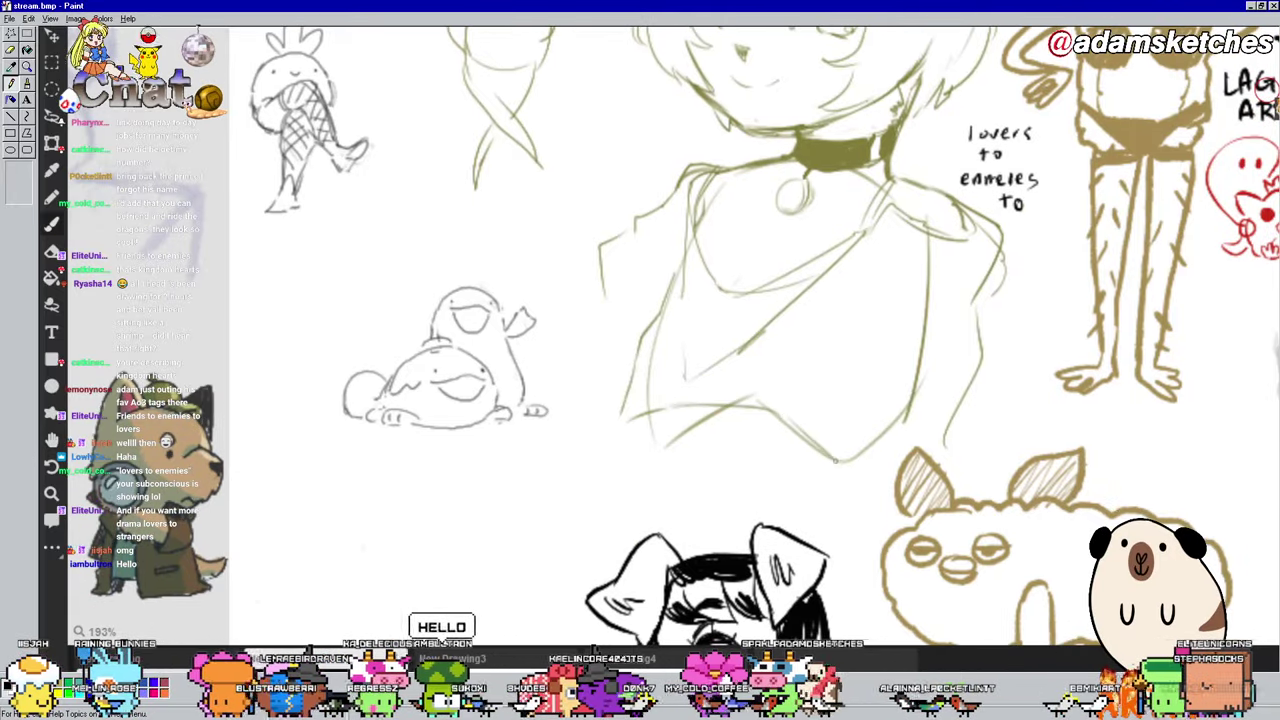
mouse_move(970, 130)
mouse_down()
mouse_move(1008, 157)
mouse_move(966, 151)
mouse_move(983, 183)
mouse_move(1018, 202)
mouse_up()
drag(625, 411, 645, 450)
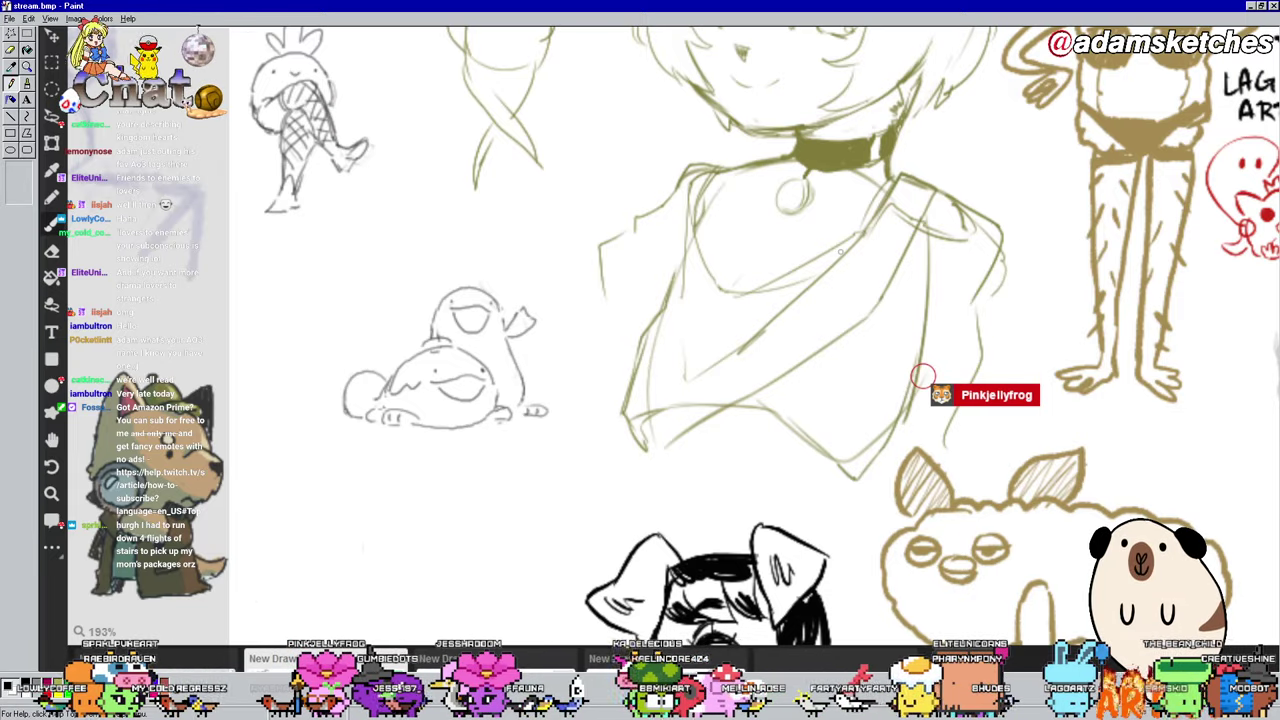
Step: Draw a diagonal strap across the character's chest with two parallel edges, a rectangular buckle and short crosswise division lines
drag(840, 253, 864, 223)
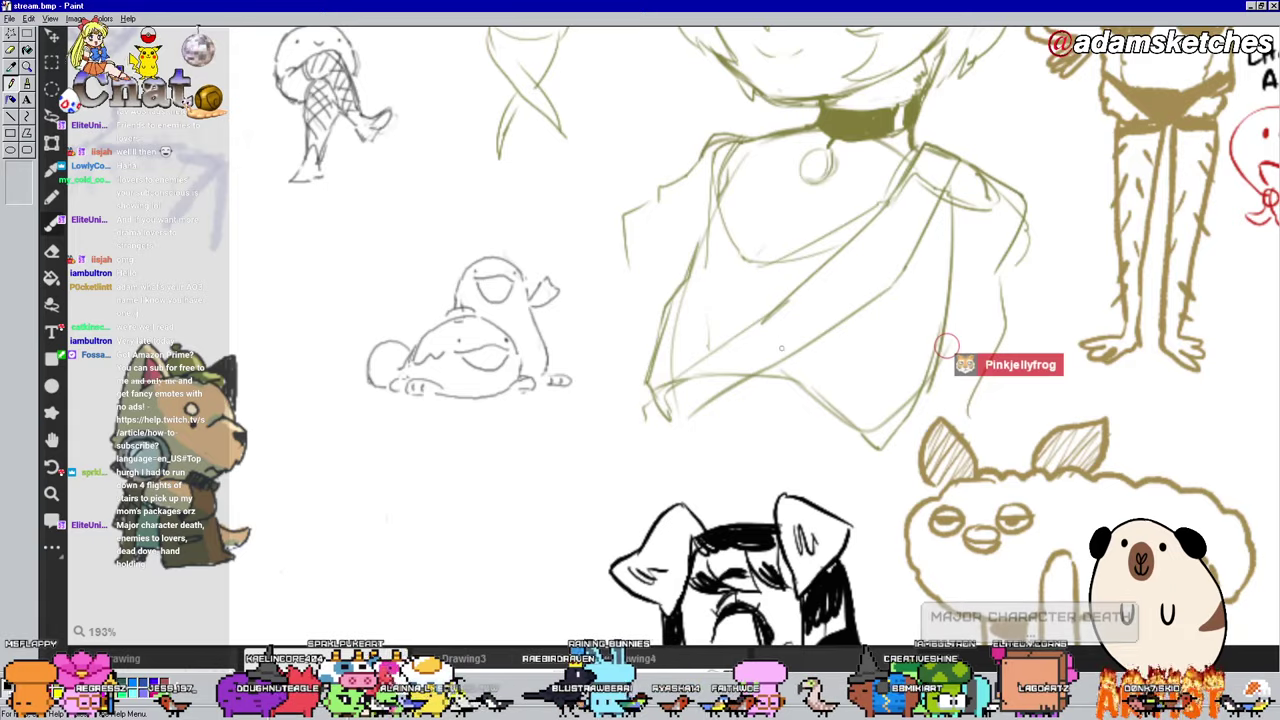
drag(785, 350, 899, 254)
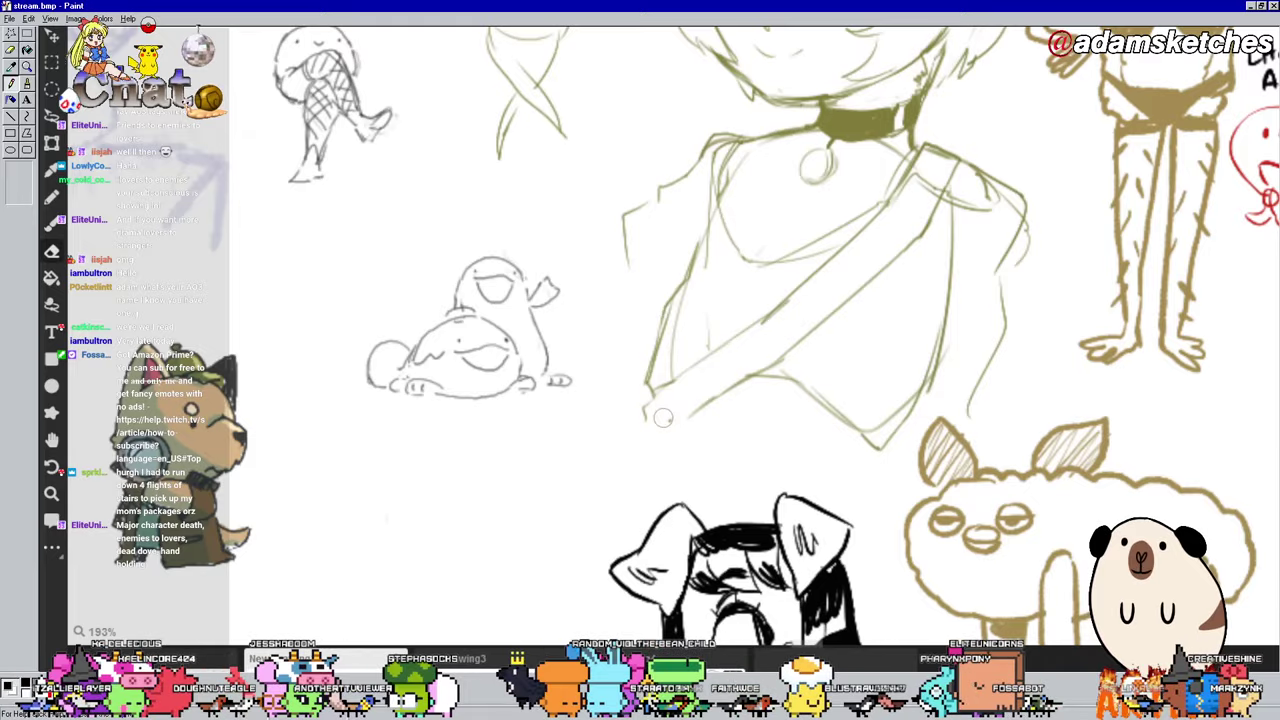
key(b)
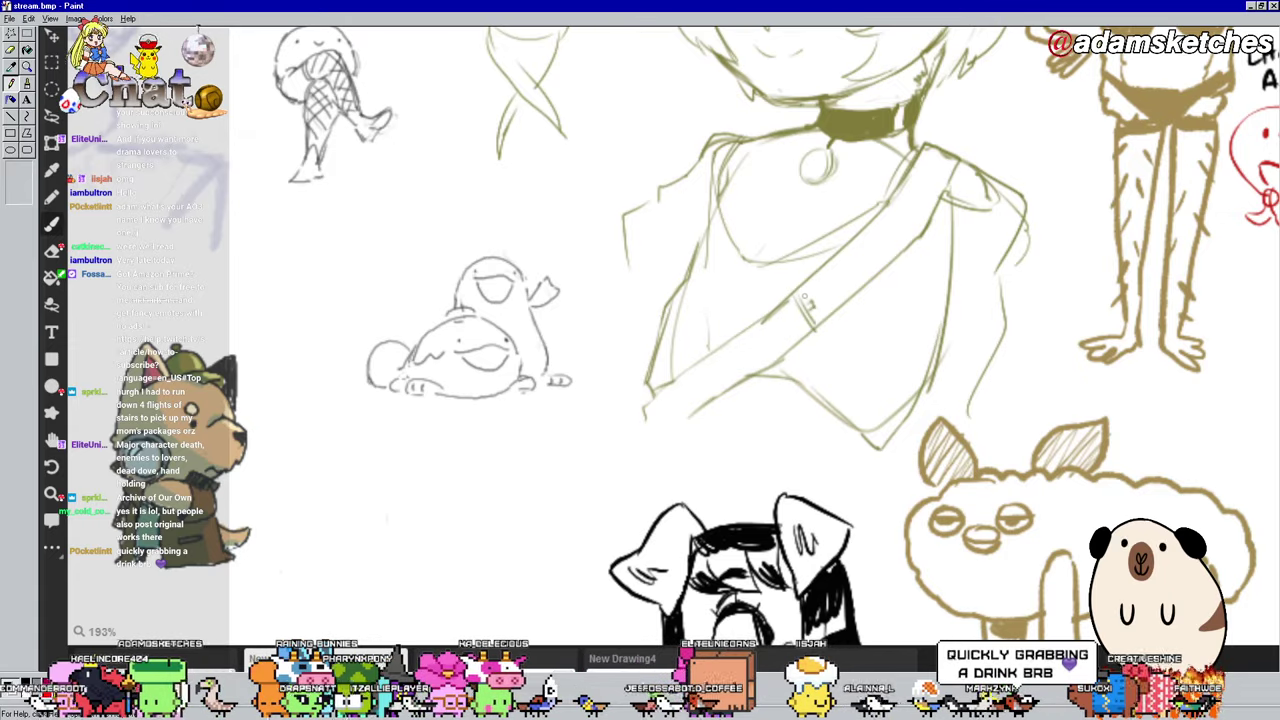
drag(844, 273, 814, 325)
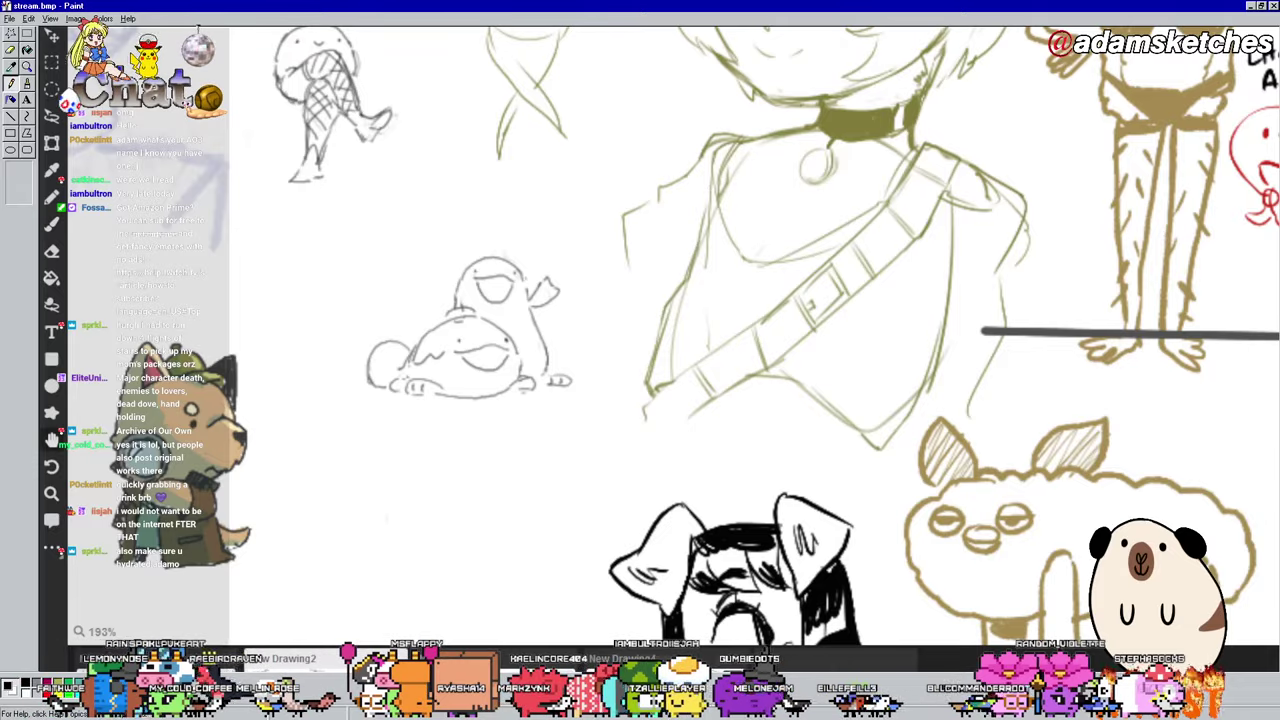
Step: Erase the top's side line beyond the strap and redraw the edge with short separate strokes
key(b)
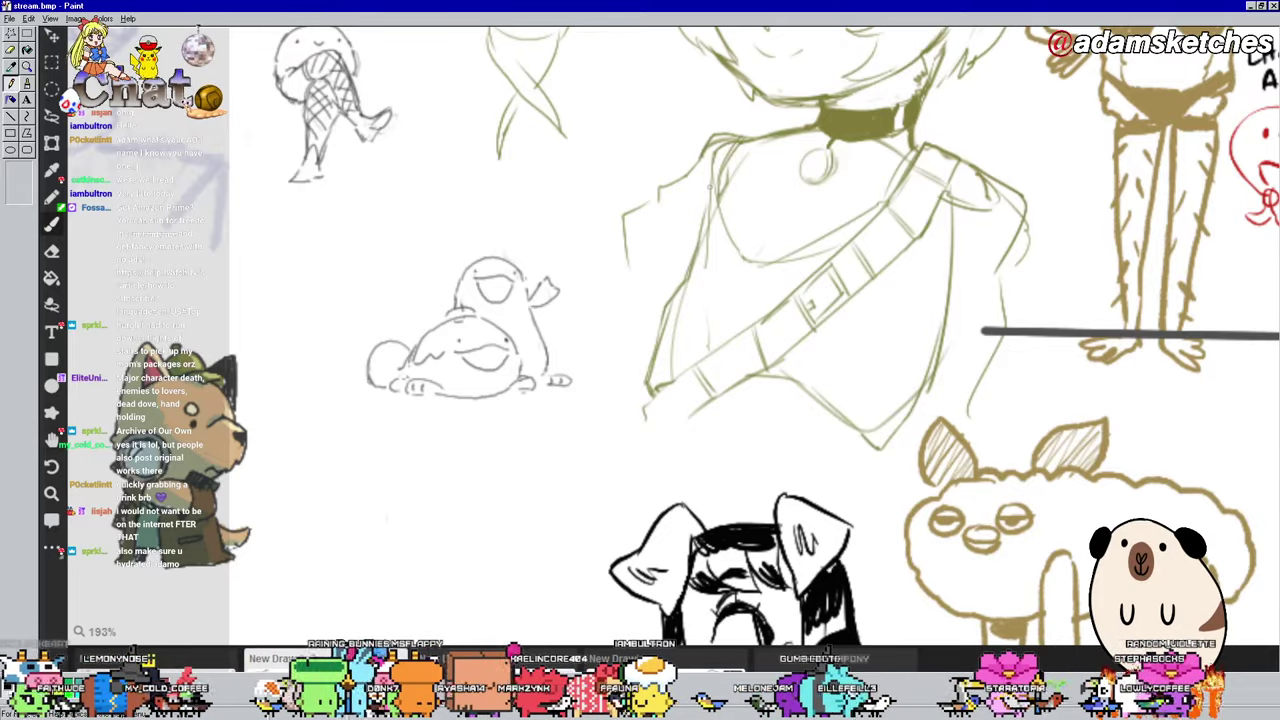
key(e)
drag(930, 338, 886, 432)
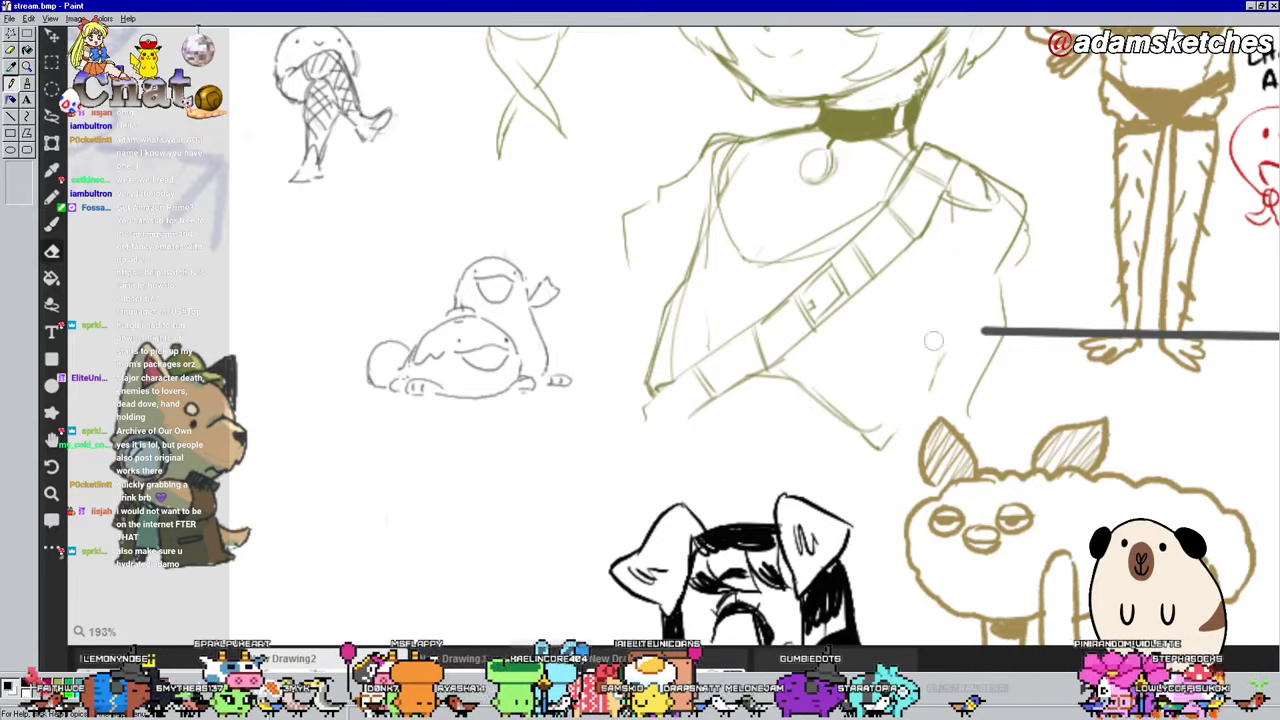
key(b)
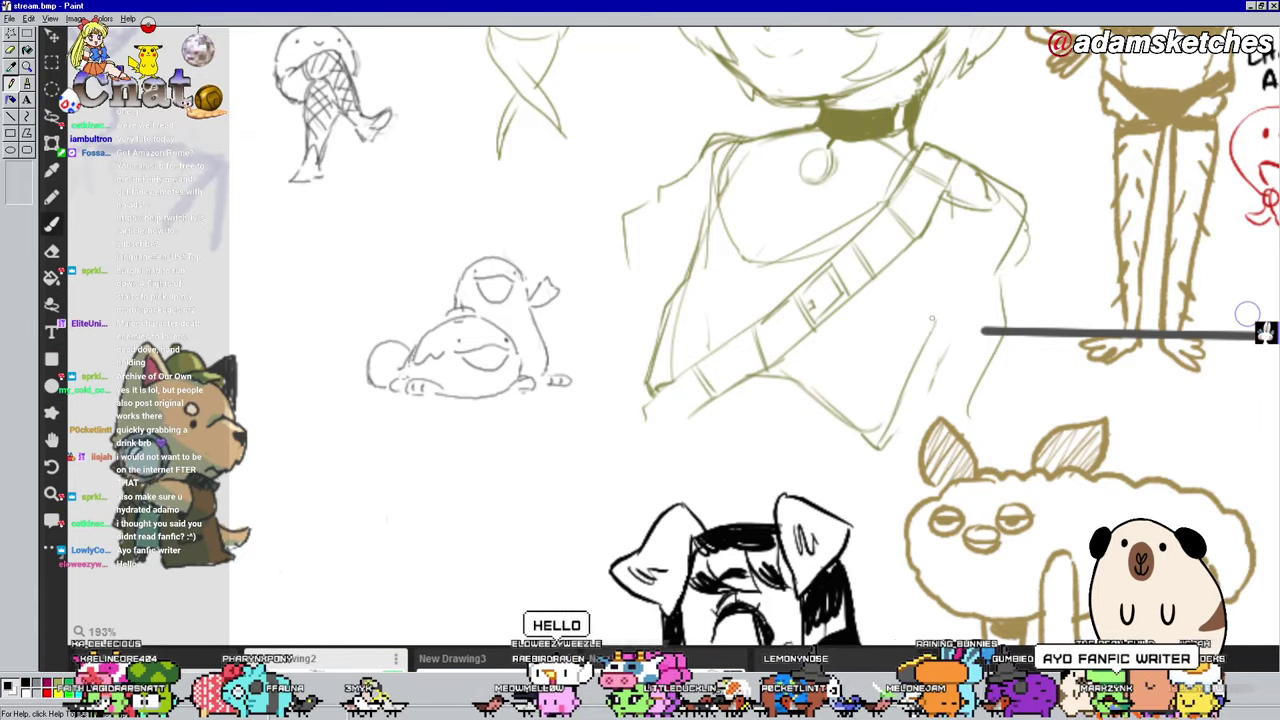
drag(939, 289, 950, 273)
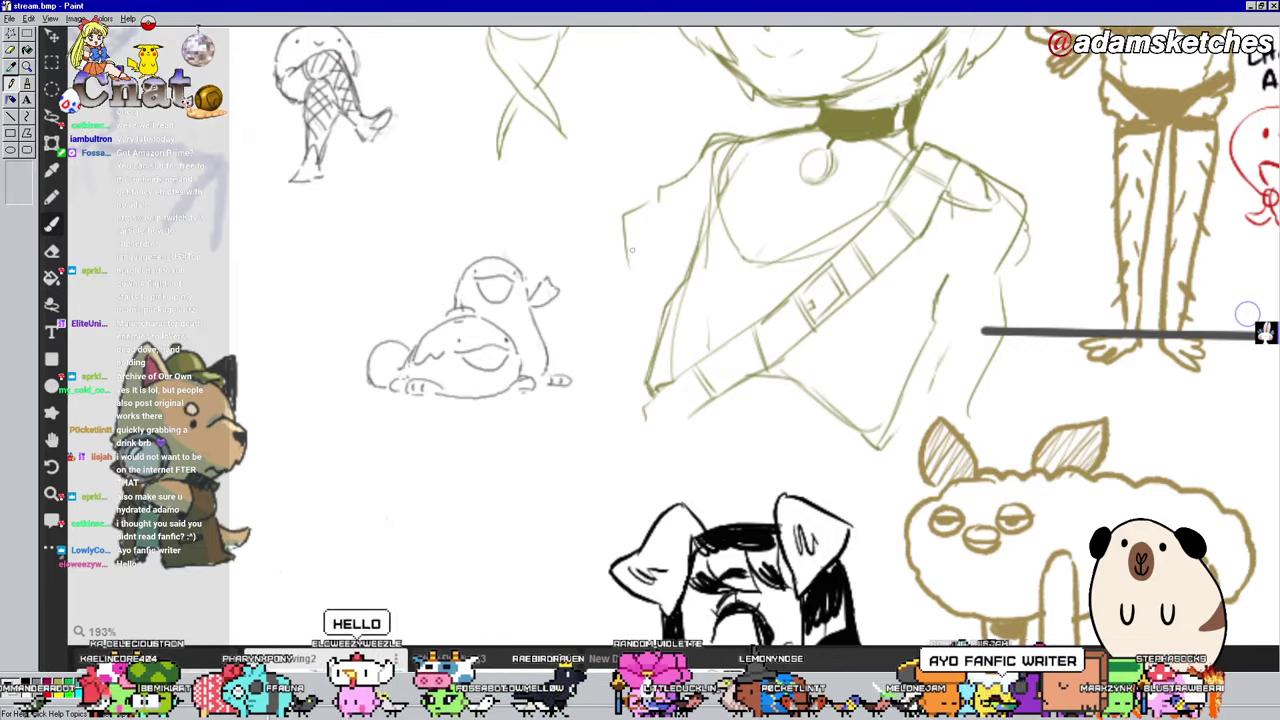
Step: Sketch the angled forearm extending below the strap's lower end, with outer contour, inner edge and sleeve folds
drag(1247, 314, 1207, 478)
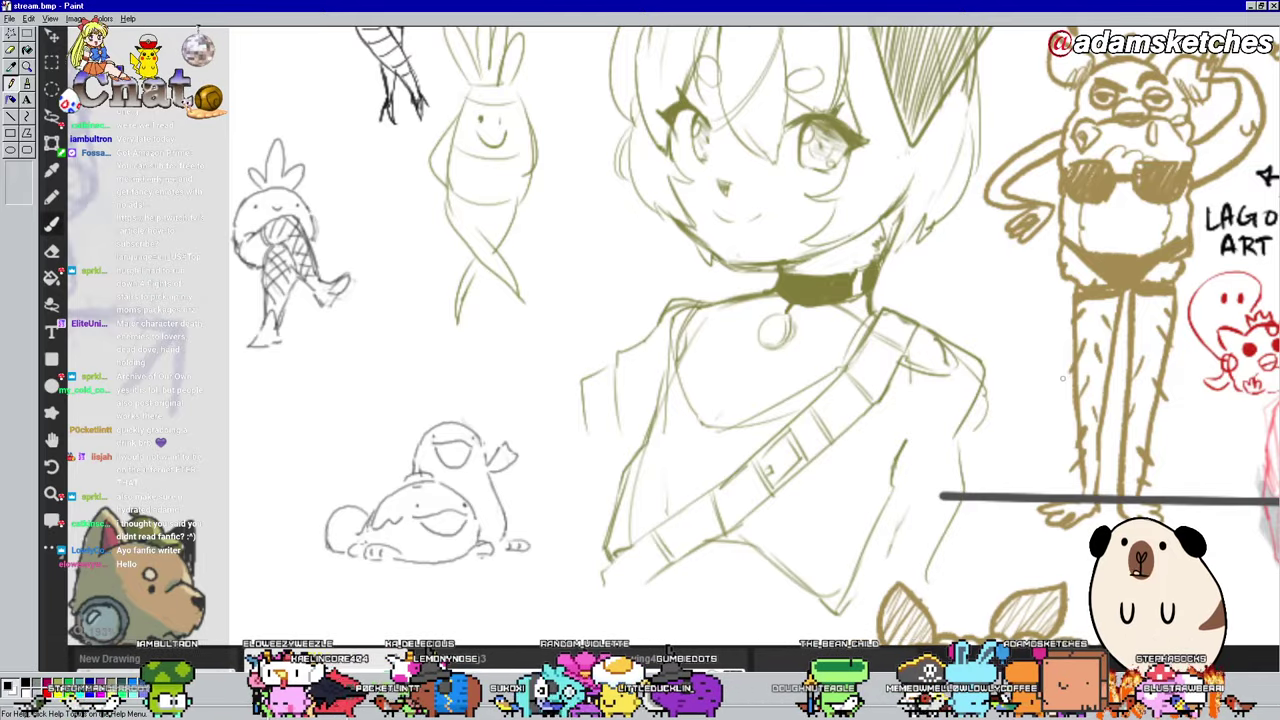
drag(1088, 350, 1150, 330)
drag(1071, 274, 1072, 72)
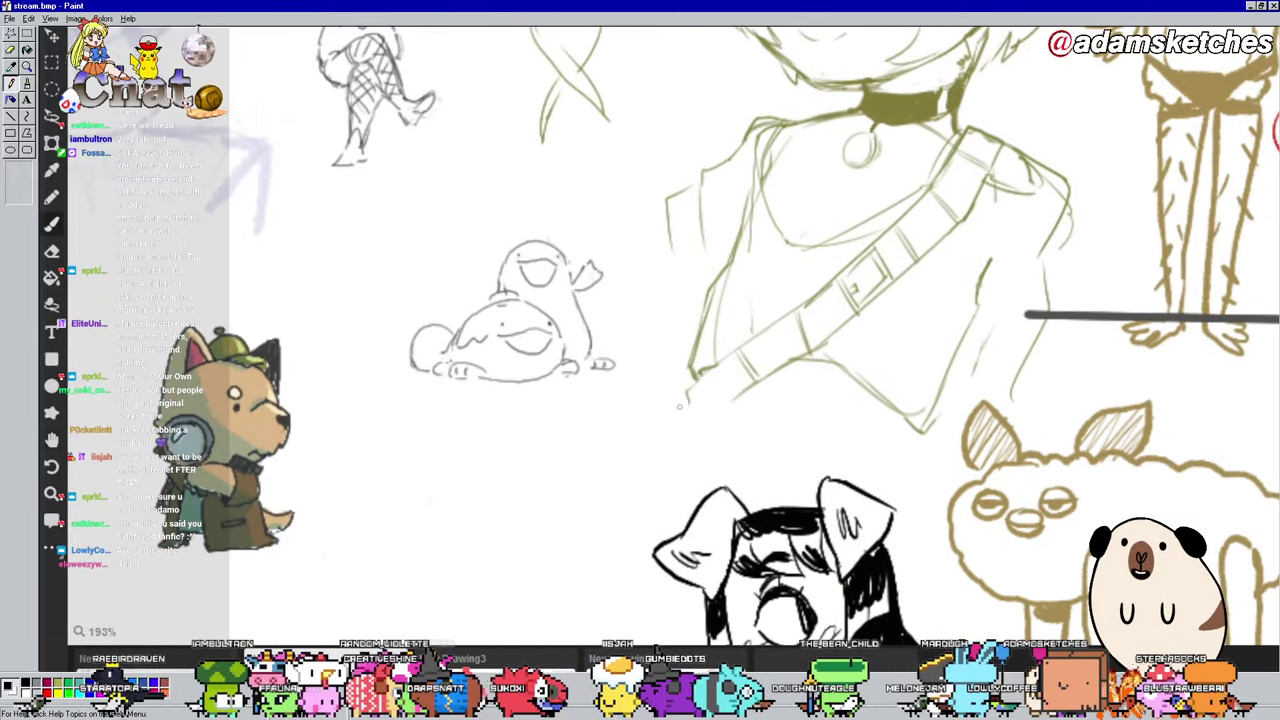
mouse_move(686, 391)
mouse_down()
mouse_move(616, 458)
mouse_move(599, 531)
mouse_up()
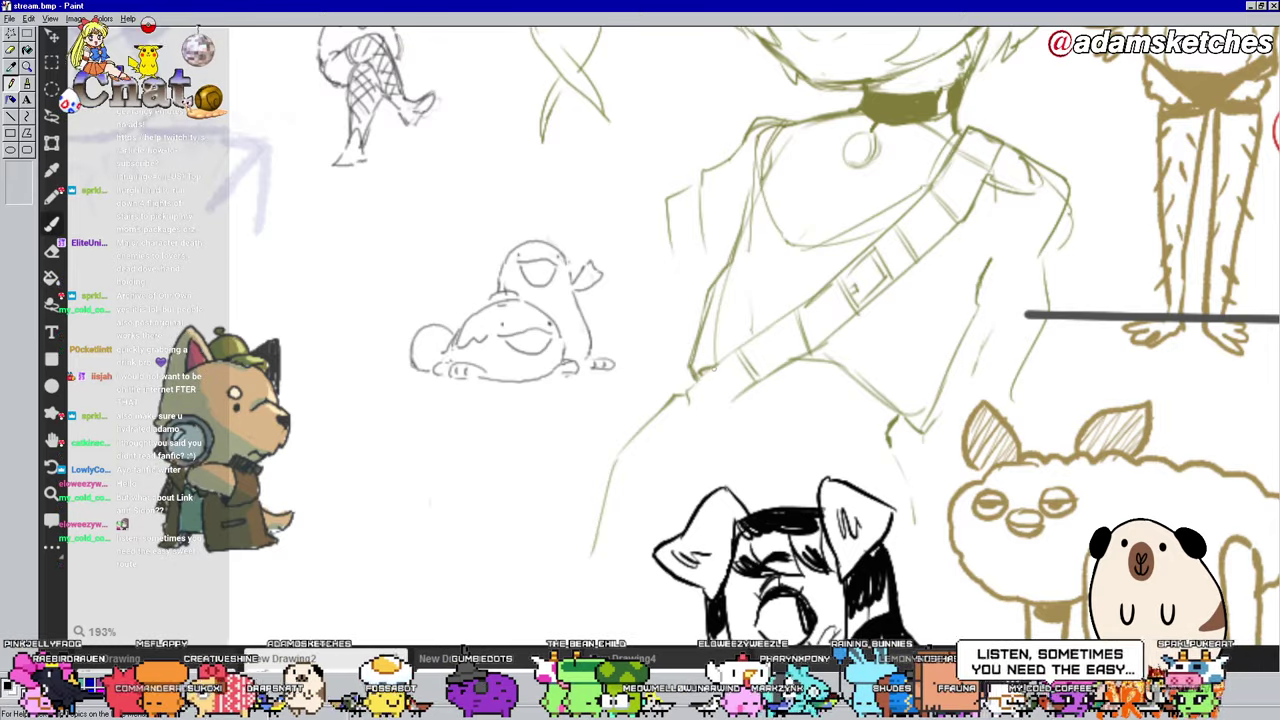
drag(706, 430, 694, 460)
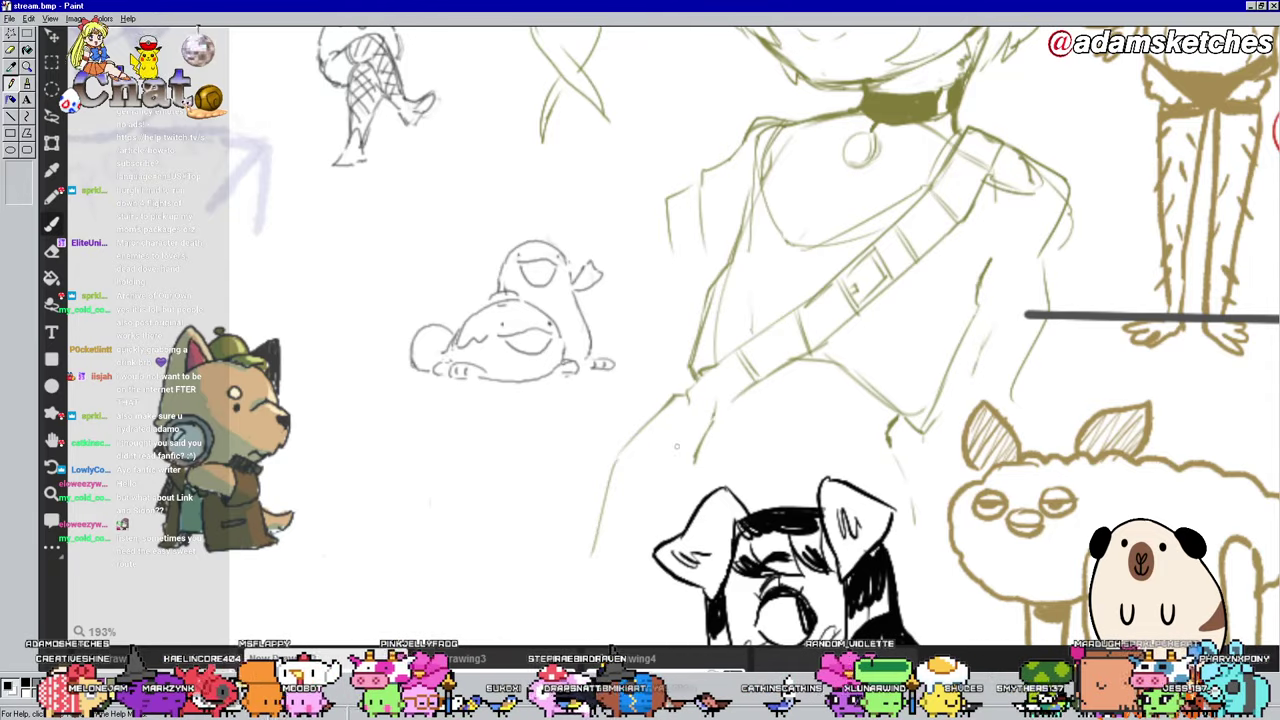
mouse_move(653, 458)
mouse_down()
mouse_move(668, 472)
mouse_move(662, 524)
mouse_up()
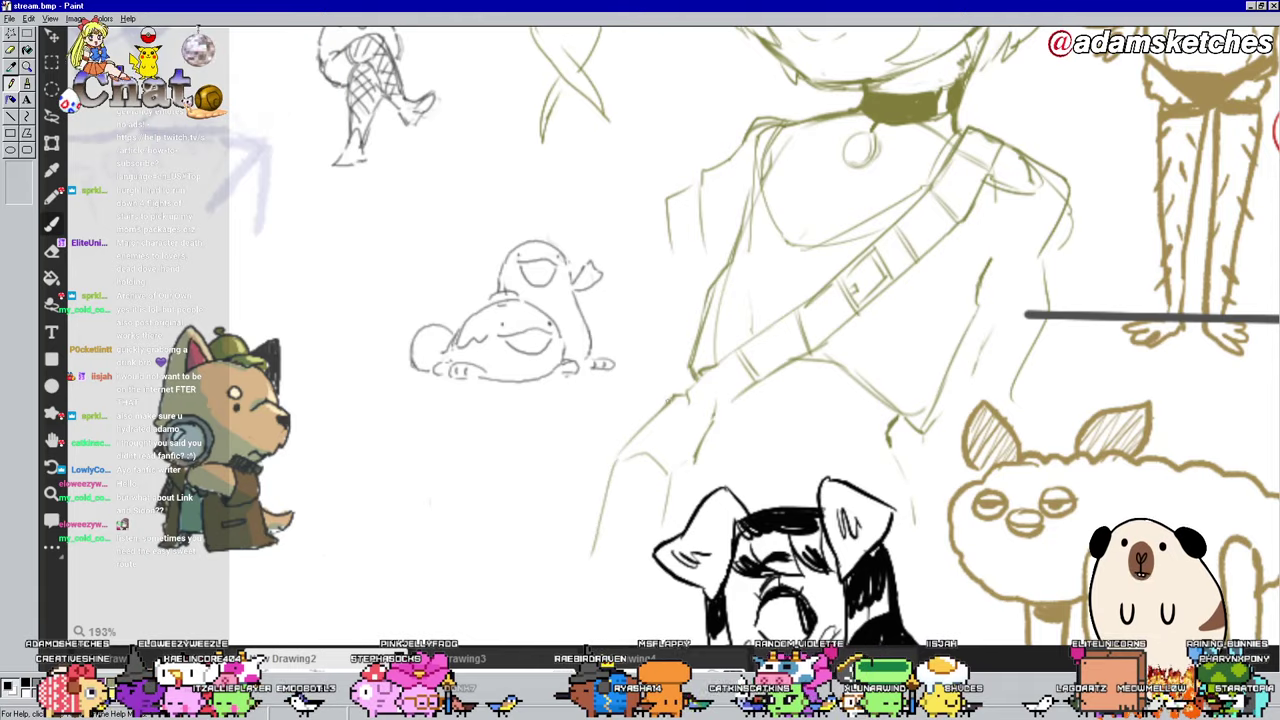
mouse_move(650, 412)
mouse_down()
mouse_move(605, 472)
mouse_move(592, 535)
mouse_move(605, 546)
mouse_move(584, 603)
mouse_up()
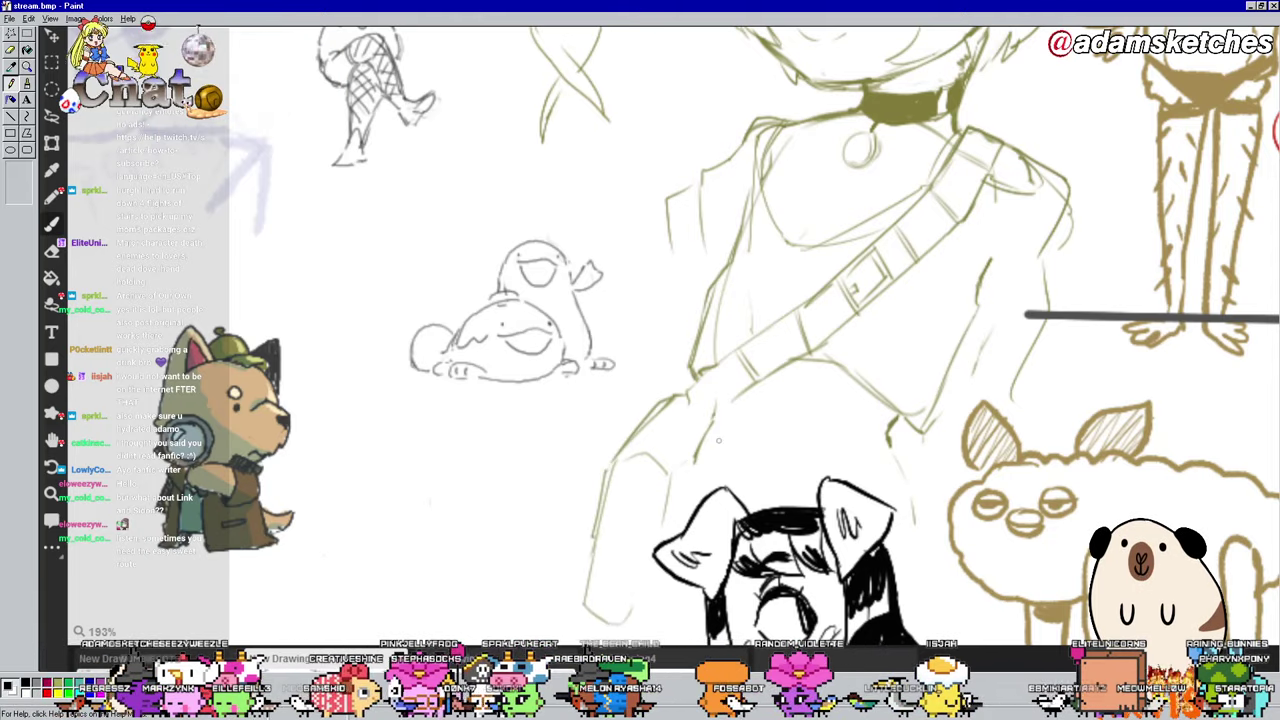
Step: Detail the forearm below the strap with a small dark-filled opening and long lines running toward the wrist
scroll(718, 440, up, 1)
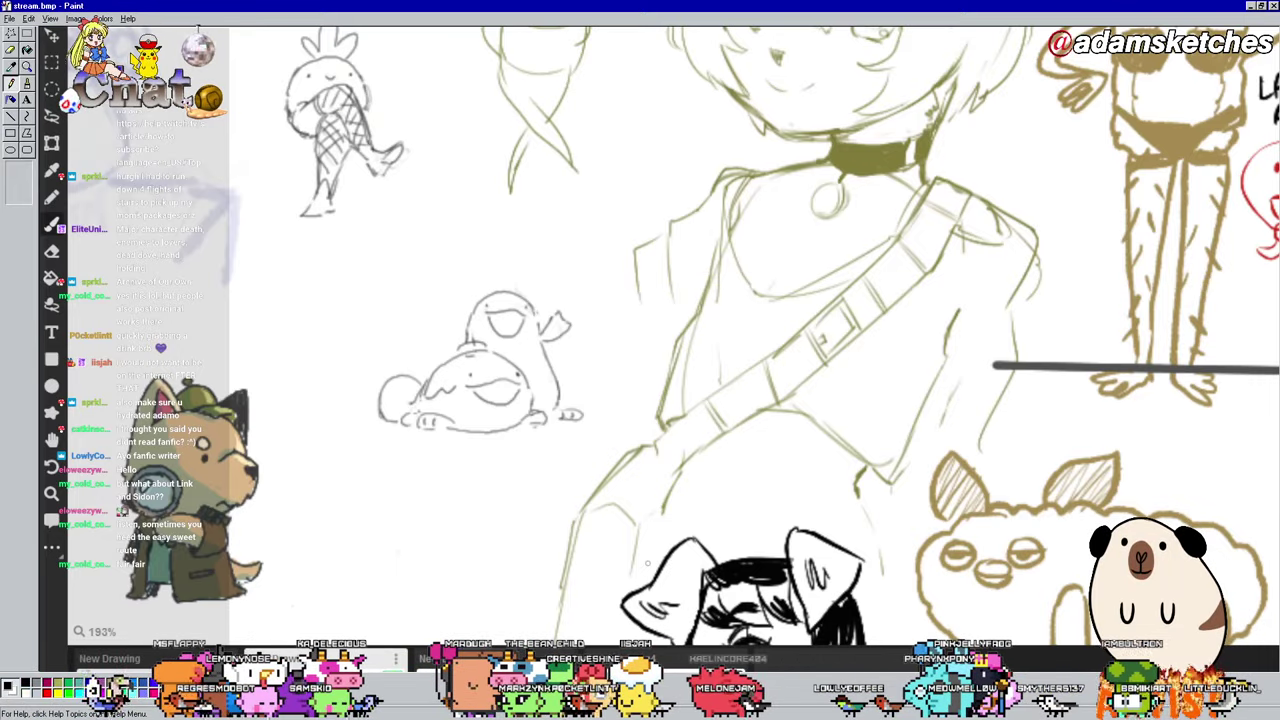
scroll(630, 510, down, 3)
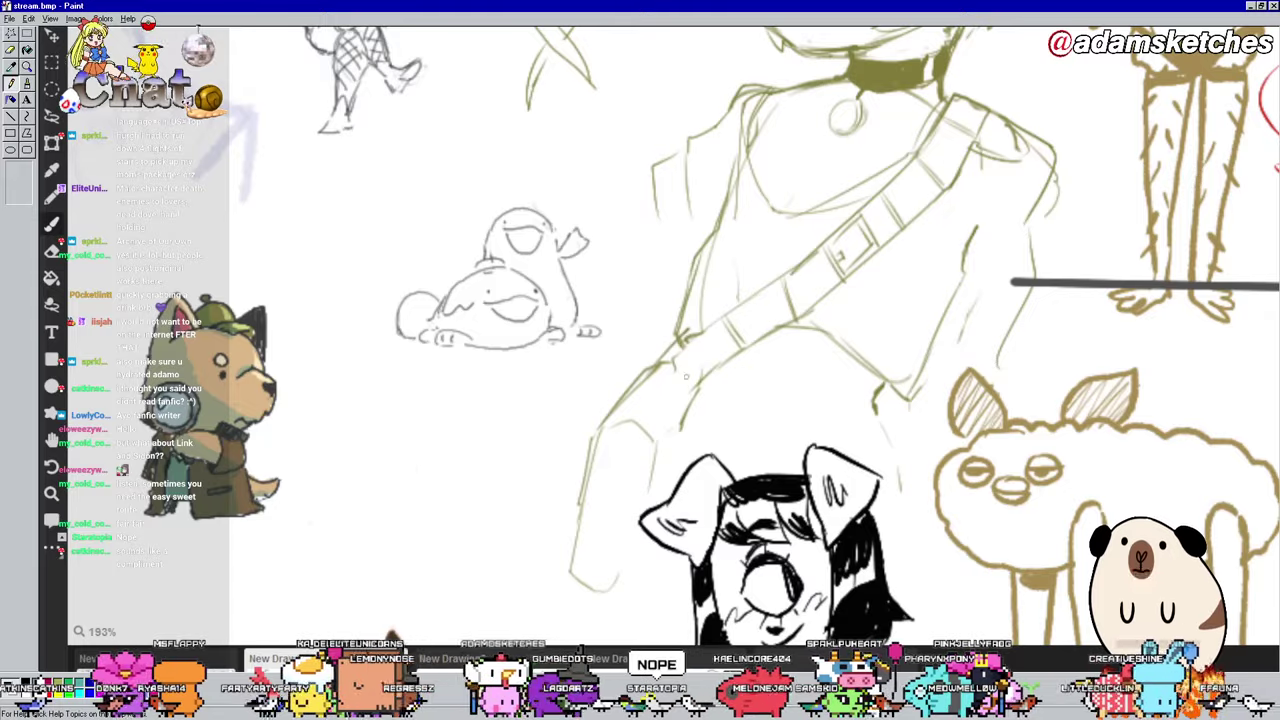
scroll(641, 468, down, 3)
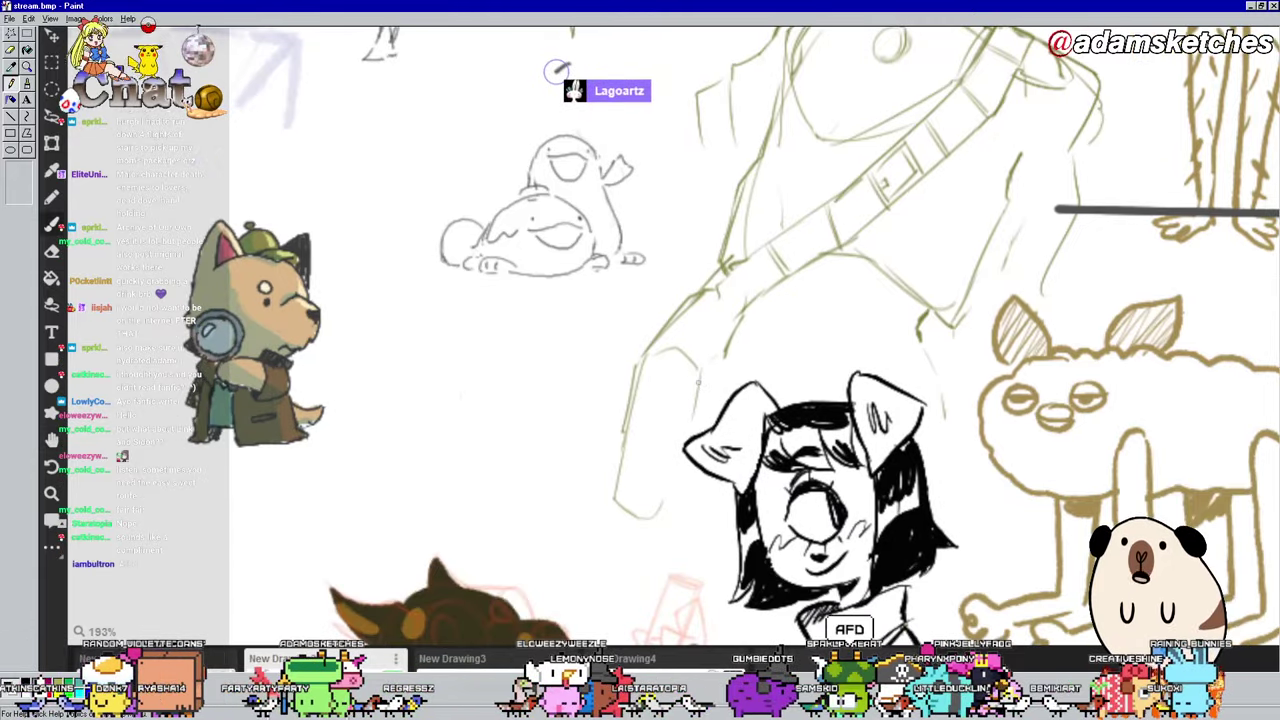
scroll(641, 465, up, 5)
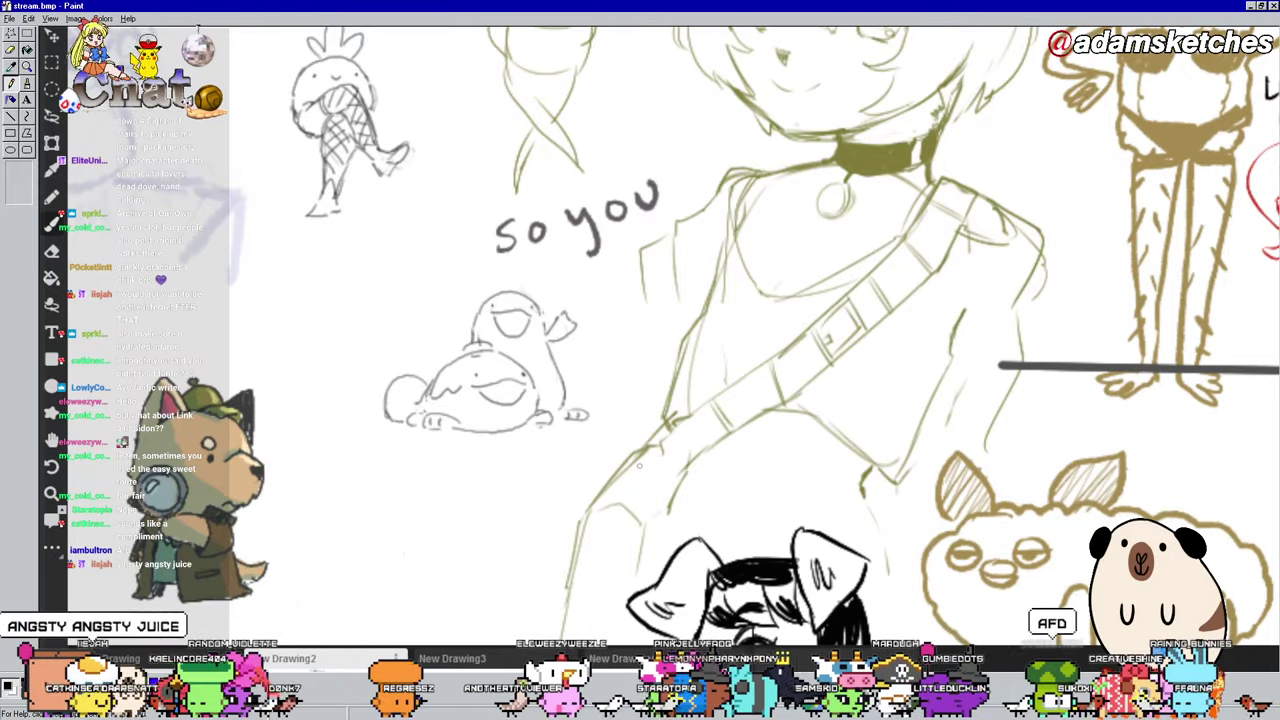
scroll(641, 463, up, 5)
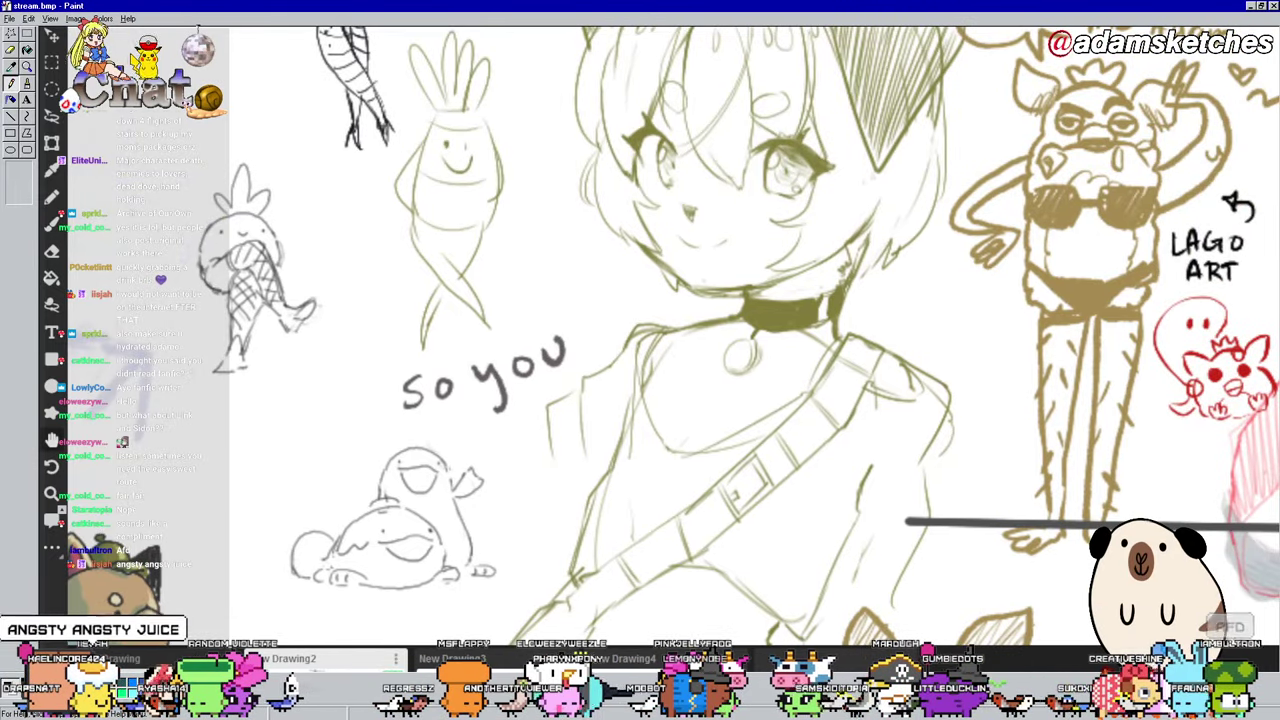
scroll(702, 229, down, 5)
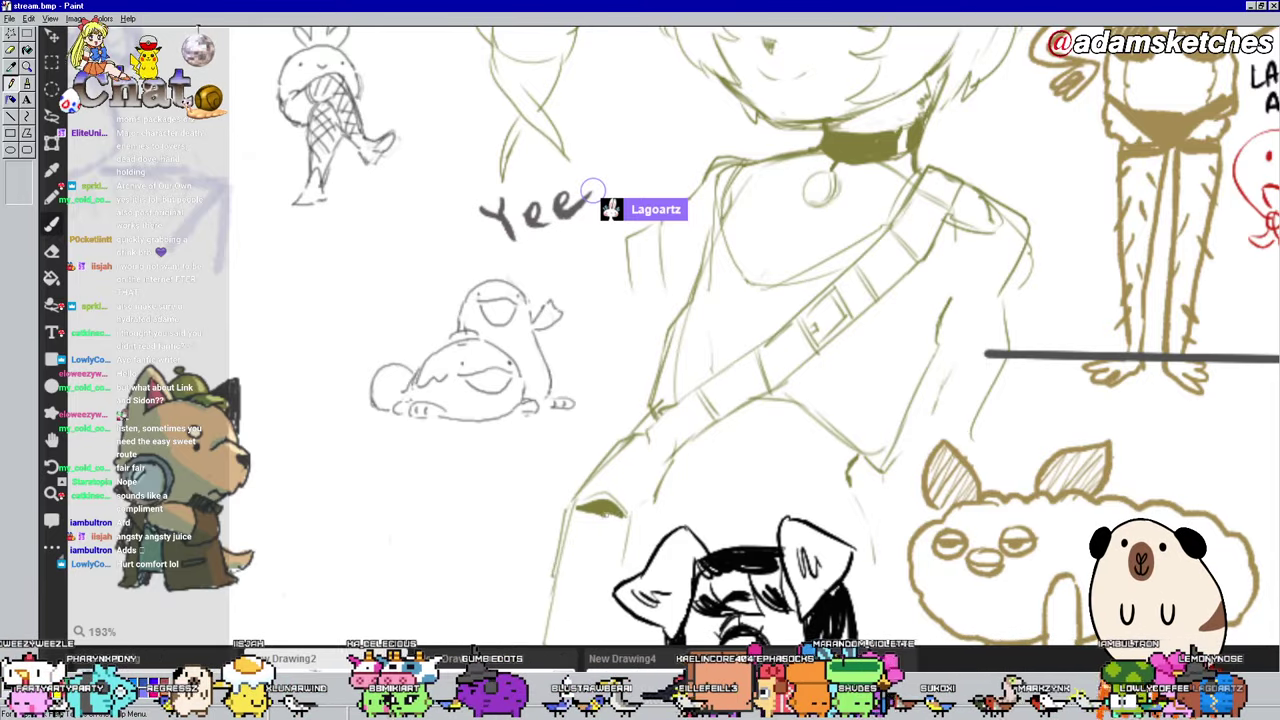
scroll(713, 105, down, 5)
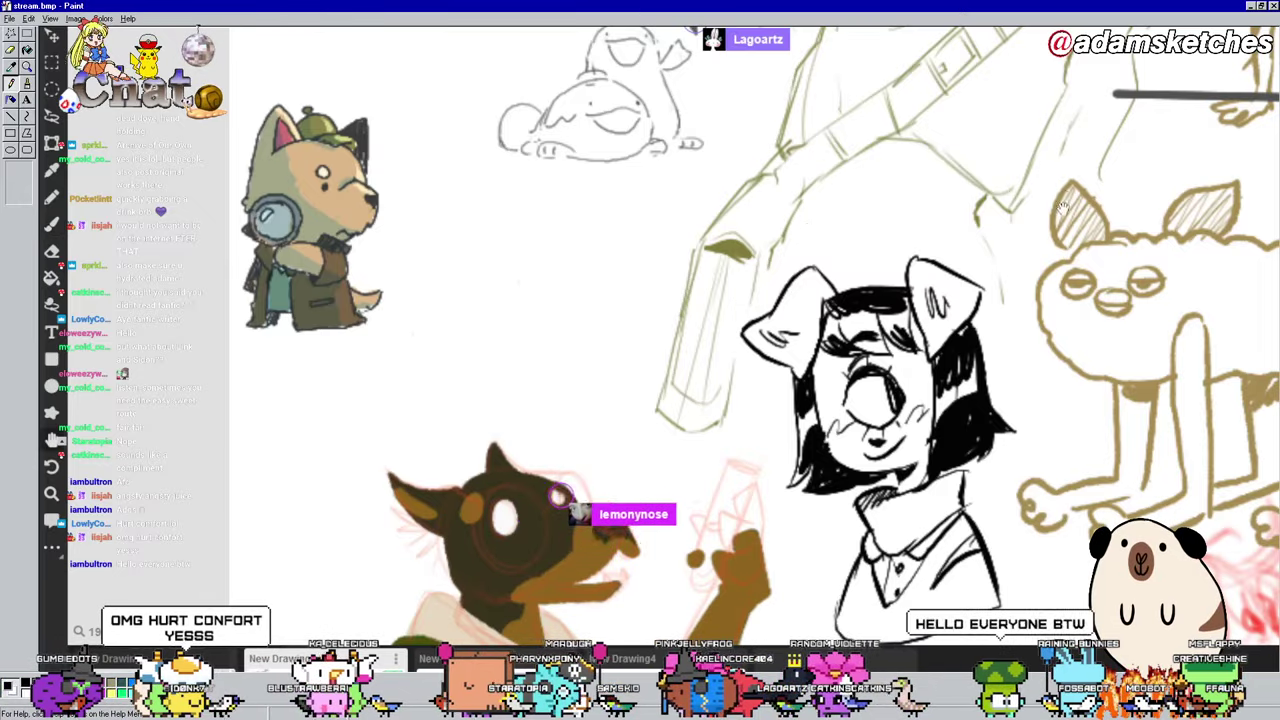
Step: Replace the handwritten question above the two smiling blob creatures with the handwritten words "Hot man"
mouse_move(1123, 79)
mouse_down()
mouse_move(1040, 320)
mouse_move(973, 441)
mouse_up()
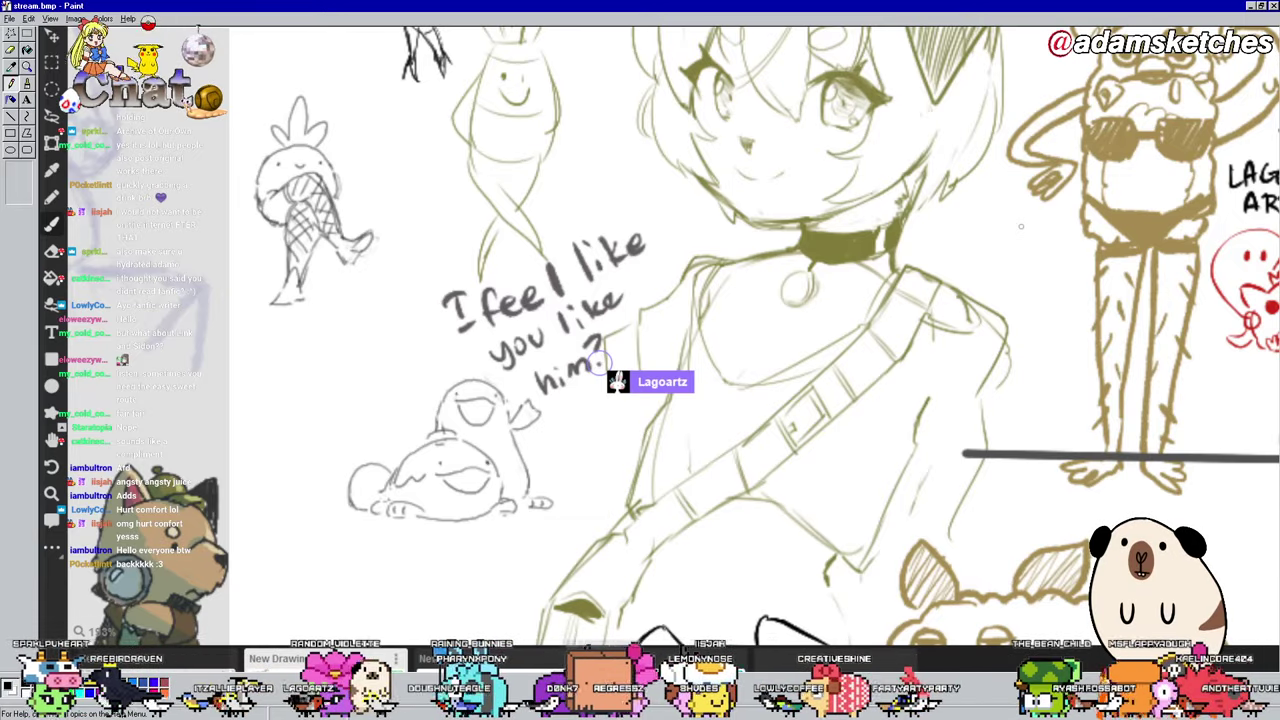
mouse_move(600, 362)
mouse_down()
mouse_move(586, 352)
mouse_move(560, 380)
mouse_move(596, 306)
mouse_move(597, 362)
mouse_move(515, 346)
mouse_move(455, 300)
mouse_move(445, 340)
mouse_move(490, 305)
mouse_move(500, 348)
mouse_move(500, 309)
mouse_move(540, 289)
mouse_move(541, 266)
mouse_move(619, 228)
mouse_move(572, 242)
mouse_move(580, 252)
mouse_up()
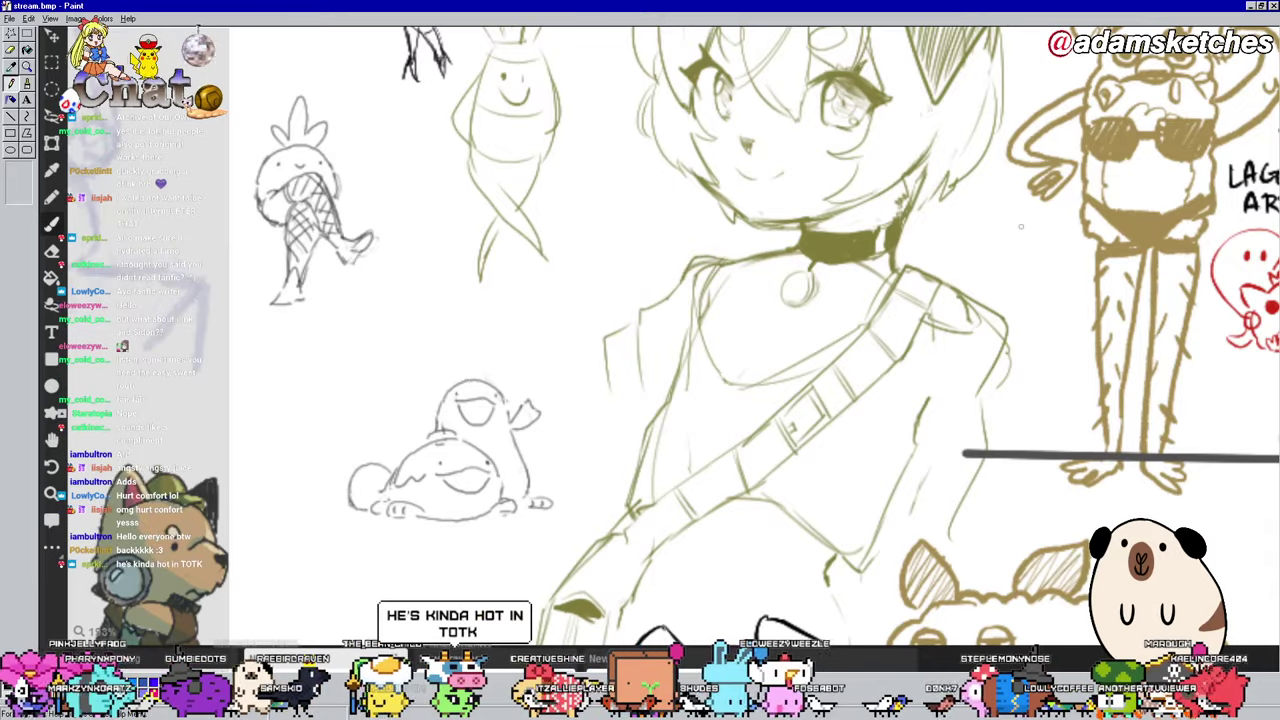
mouse_move(505, 297)
mouse_down()
mouse_move(503, 328)
mouse_move(570, 290)
mouse_up()
drag(517, 374, 568, 374)
mouse_move(573, 374)
mouse_down()
mouse_move(580, 350)
mouse_move(589, 370)
mouse_up()
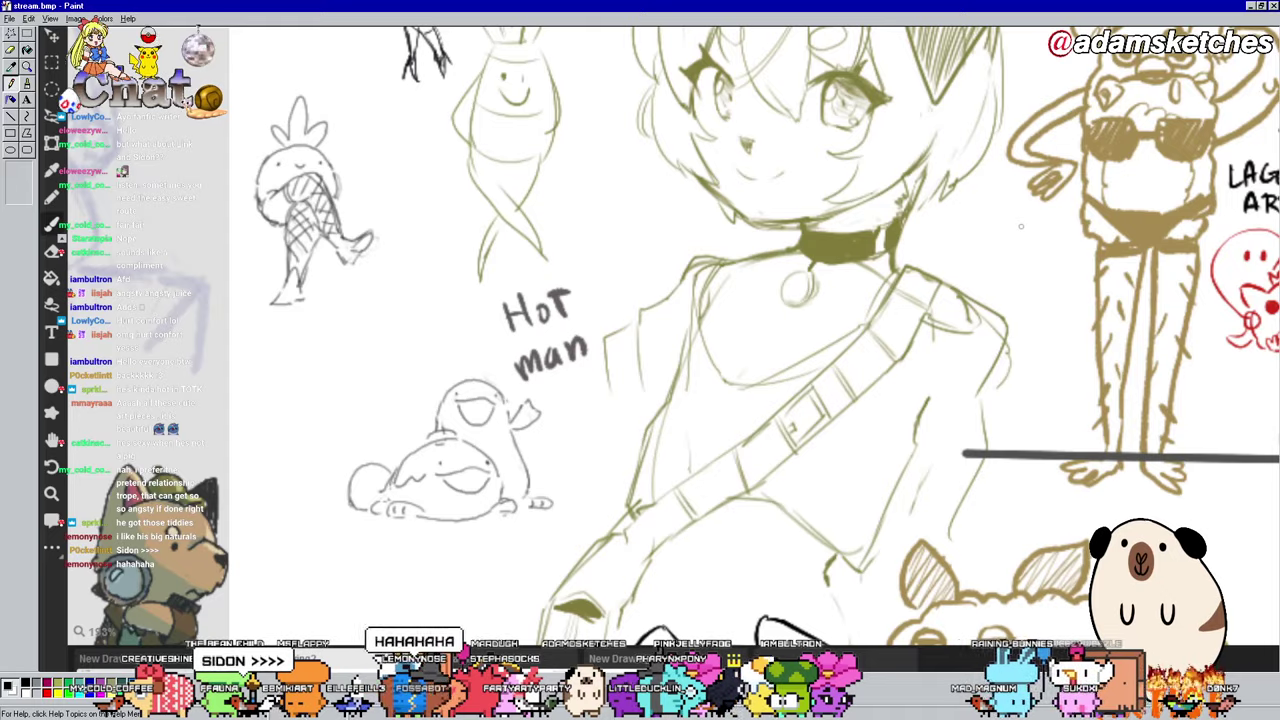
Step: Undo the handwritten words "Hot man" above the two smiling blob creatures
key(ctrl+z)
key(ctrl+z)
key(ctrl+z)
key(ctrl+z)
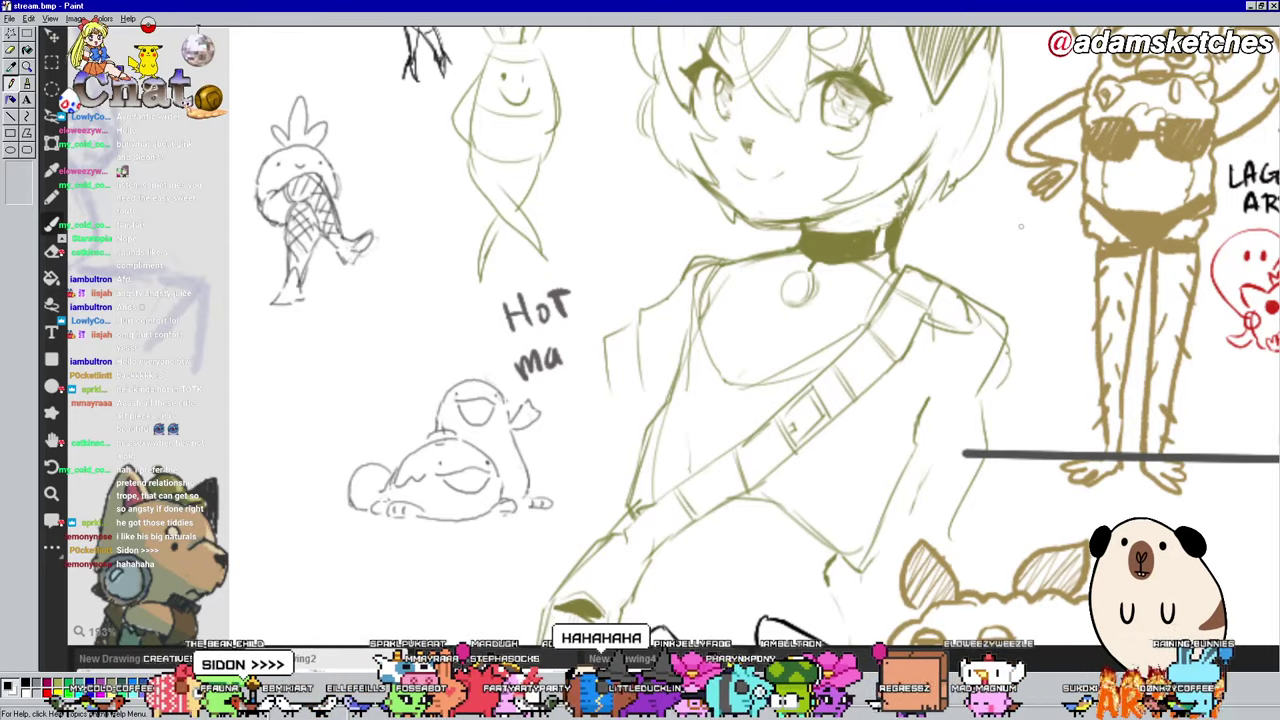
key(ctrl+z)
key(ctrl+z)
key(ctrl+z)
key(ctrl+z)
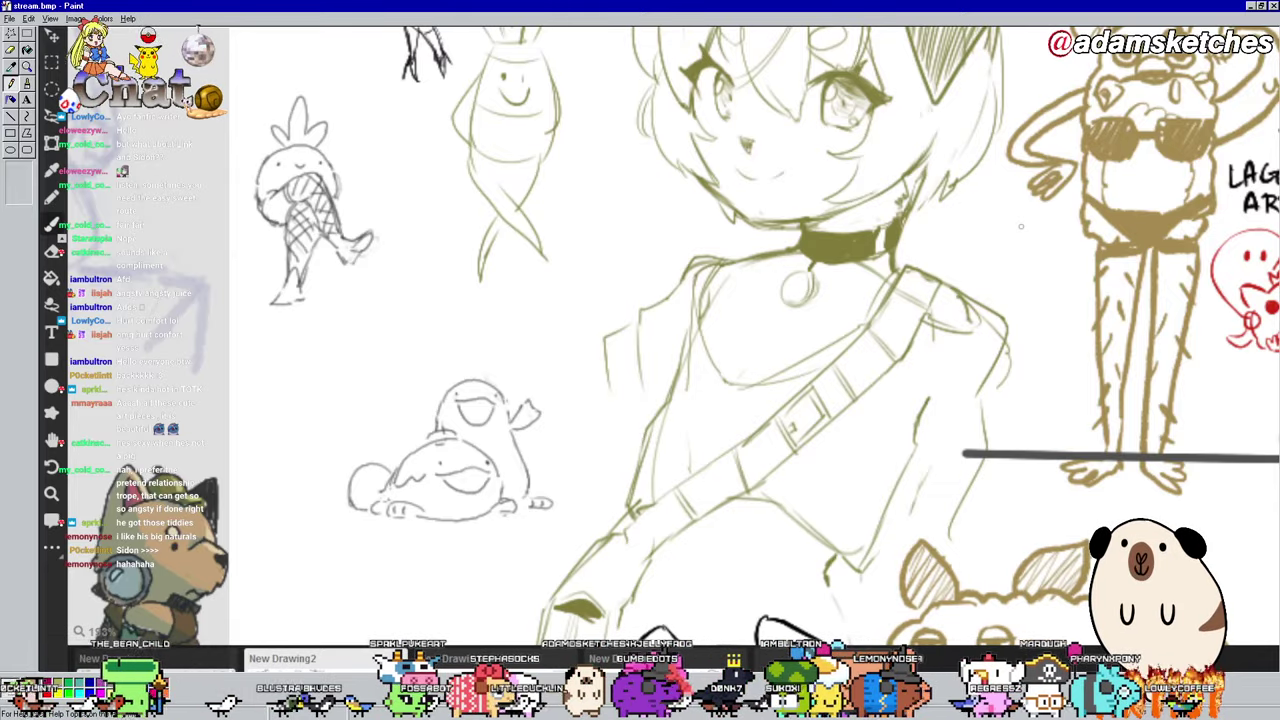
Step: Sketch the outer contour of the arm on the strap's shoulder side, bending inward below the elbow
drag(1021, 226, 1019, 276)
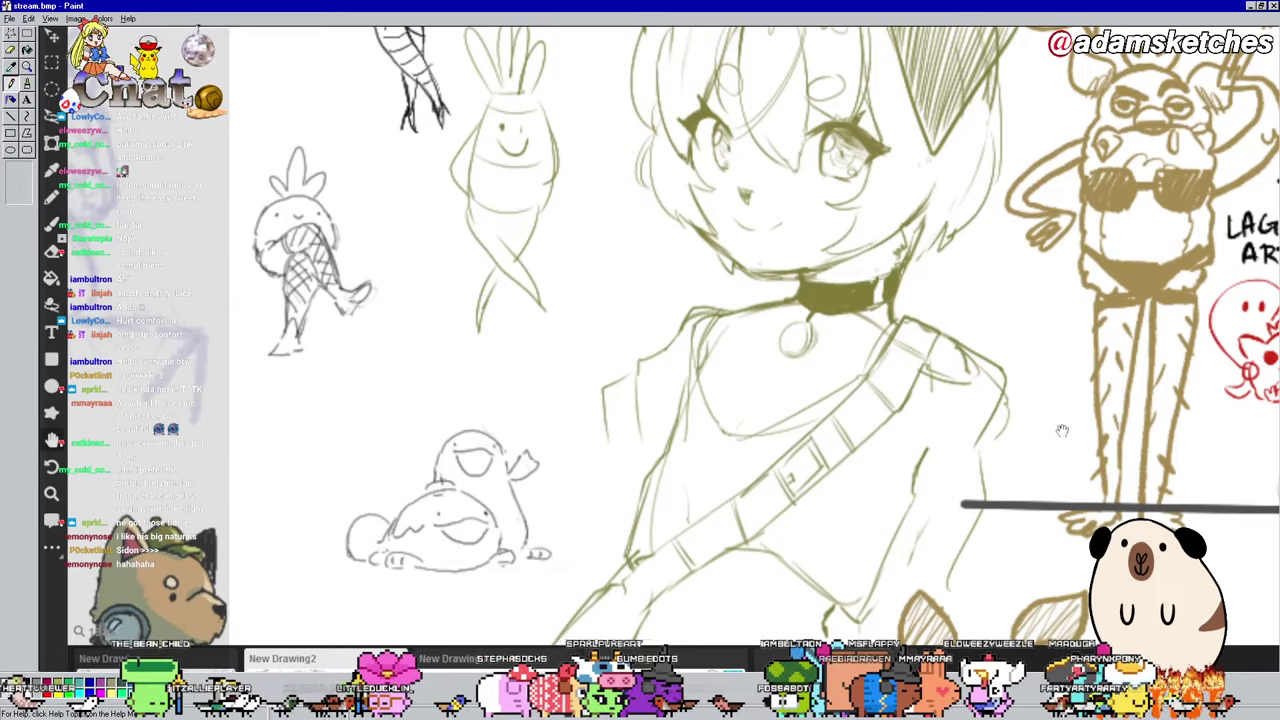
drag(1062, 431, 1074, 327)
key(space)
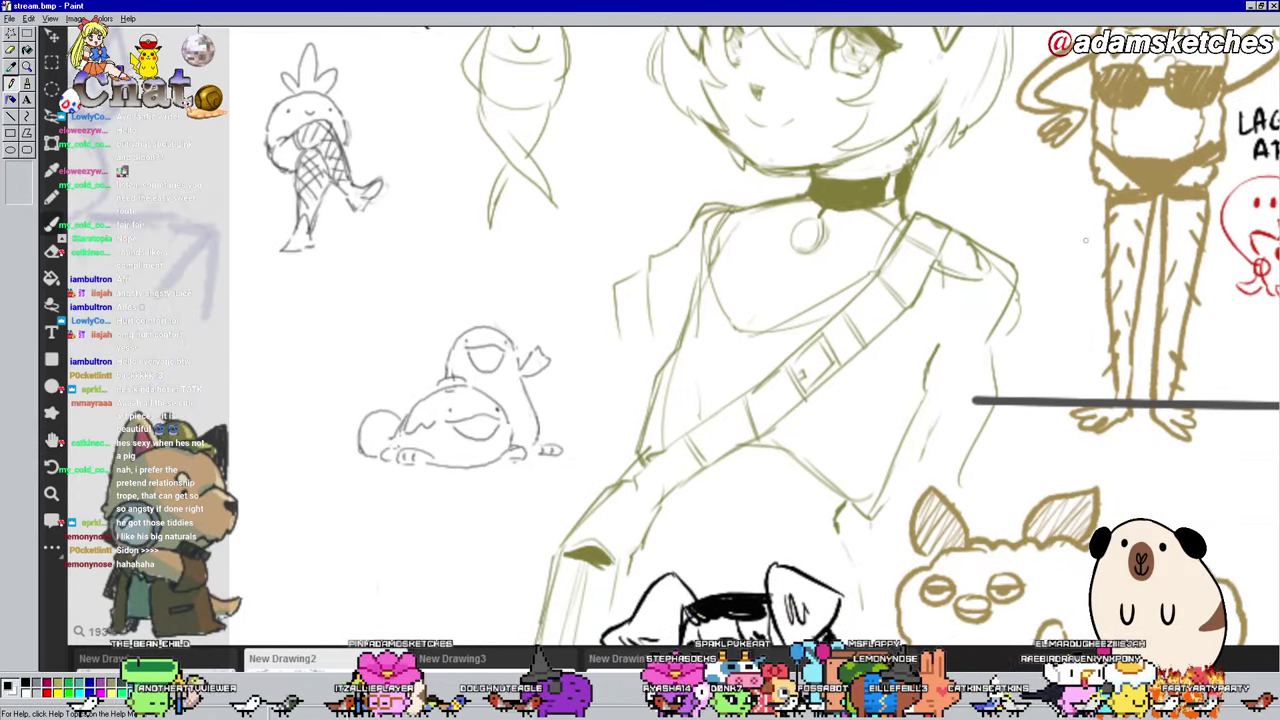
mouse_move(1011, 292)
mouse_down()
mouse_move(1020, 354)
mouse_move(998, 476)
mouse_up()
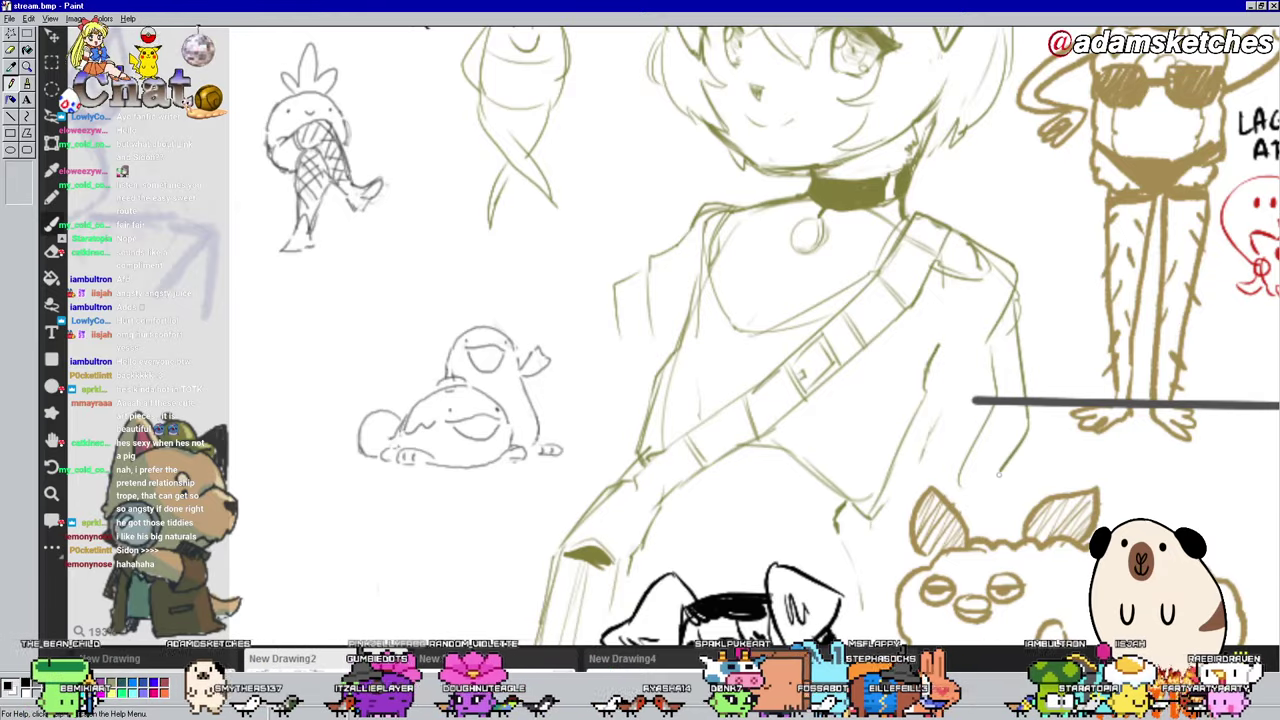
key(space)
drag(965, 155, 1015, 255)
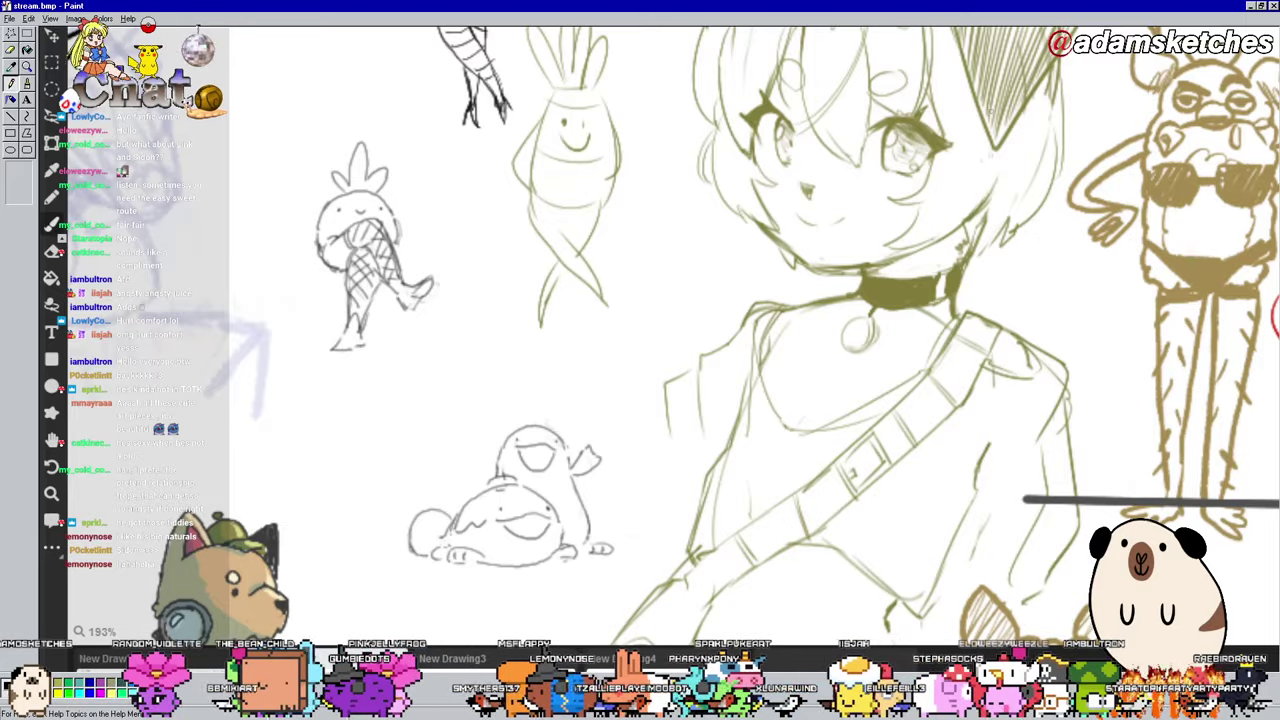
Step: Sketch a raised index finger beside the character's face, above the opposite shoulder
key(space)
drag(623, 264, 653, 358)
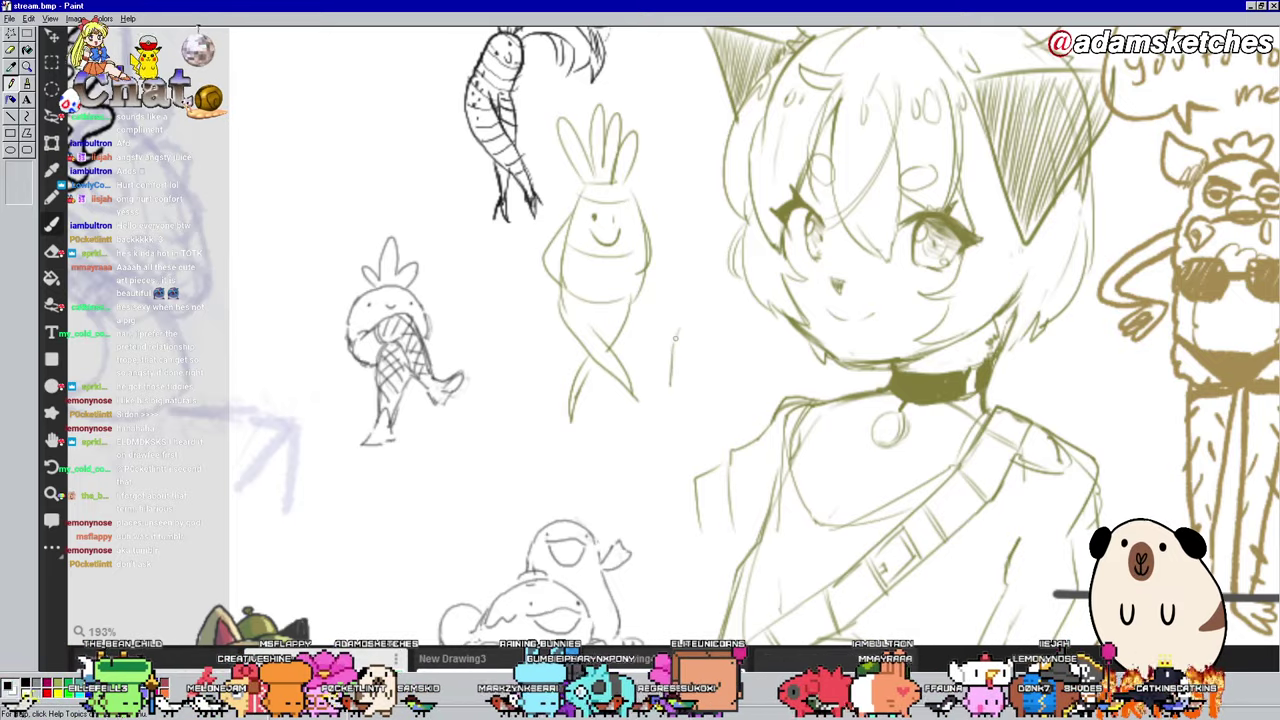
mouse_move(675, 338)
mouse_down()
mouse_move(708, 287)
mouse_move(685, 354)
mouse_up()
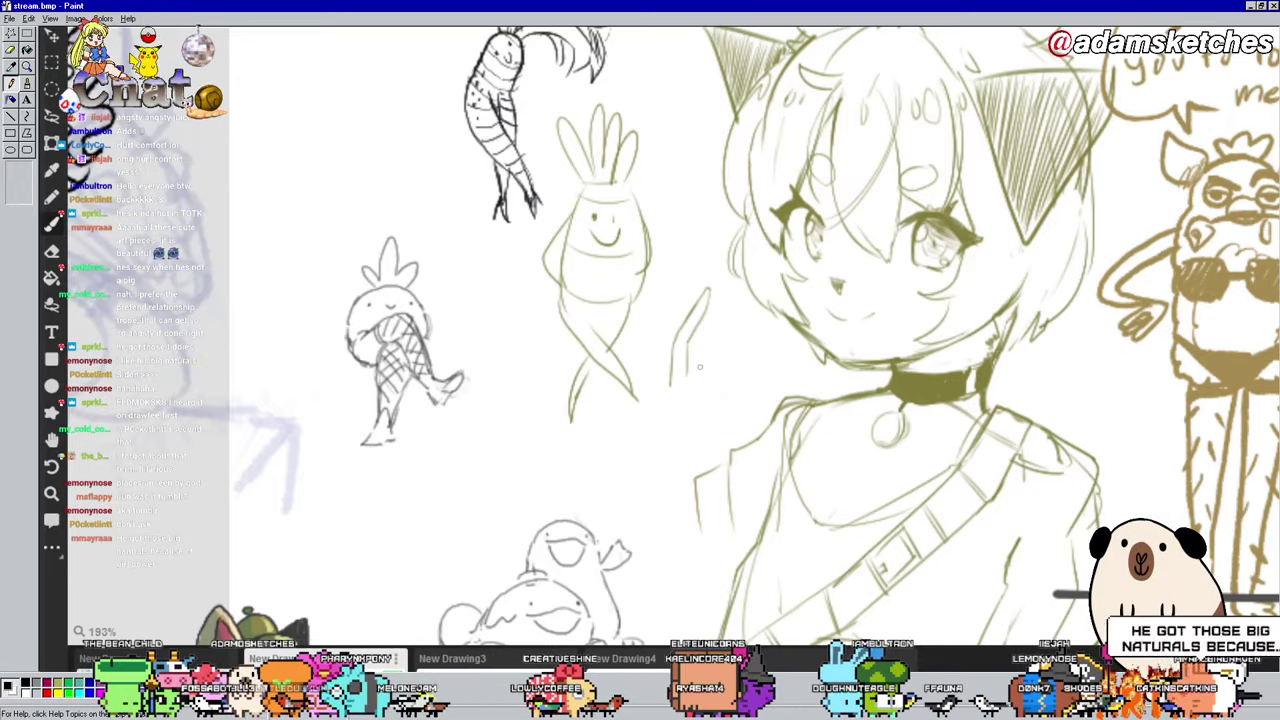
drag(1042, 270, 990, 224)
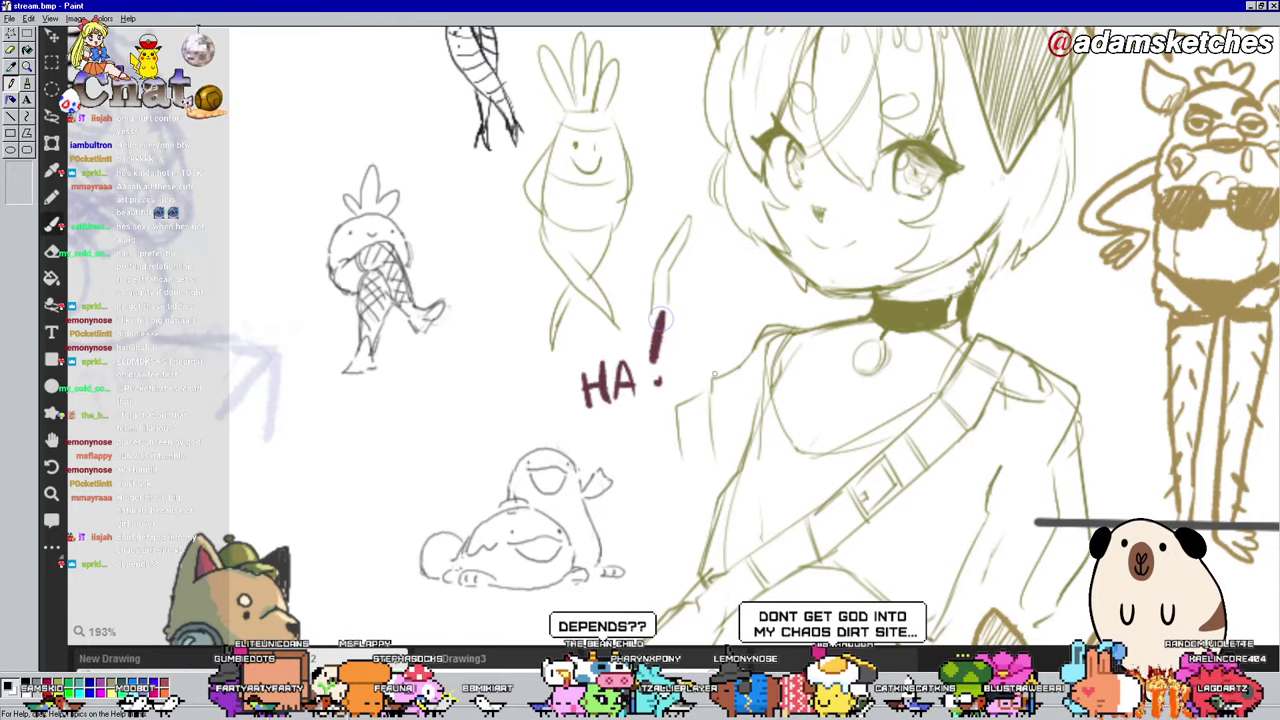
Step: Undo the handwritten "HA!" below the raised finger and sketch the first curled fingers of the hand
key(ctrl+z)
key(ctrl+z)
key(ctrl+z)
key(ctrl+z)
key(ctrl+z)
key(ctrl+z)
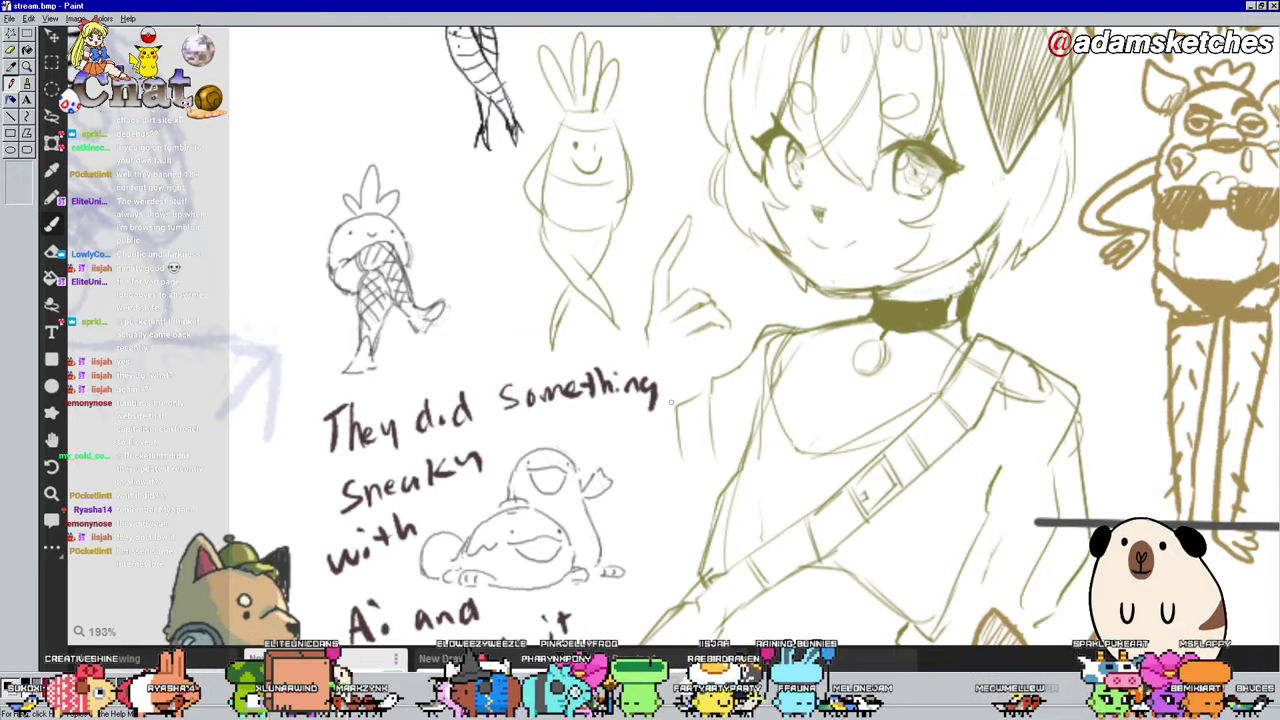
drag(674, 337, 693, 316)
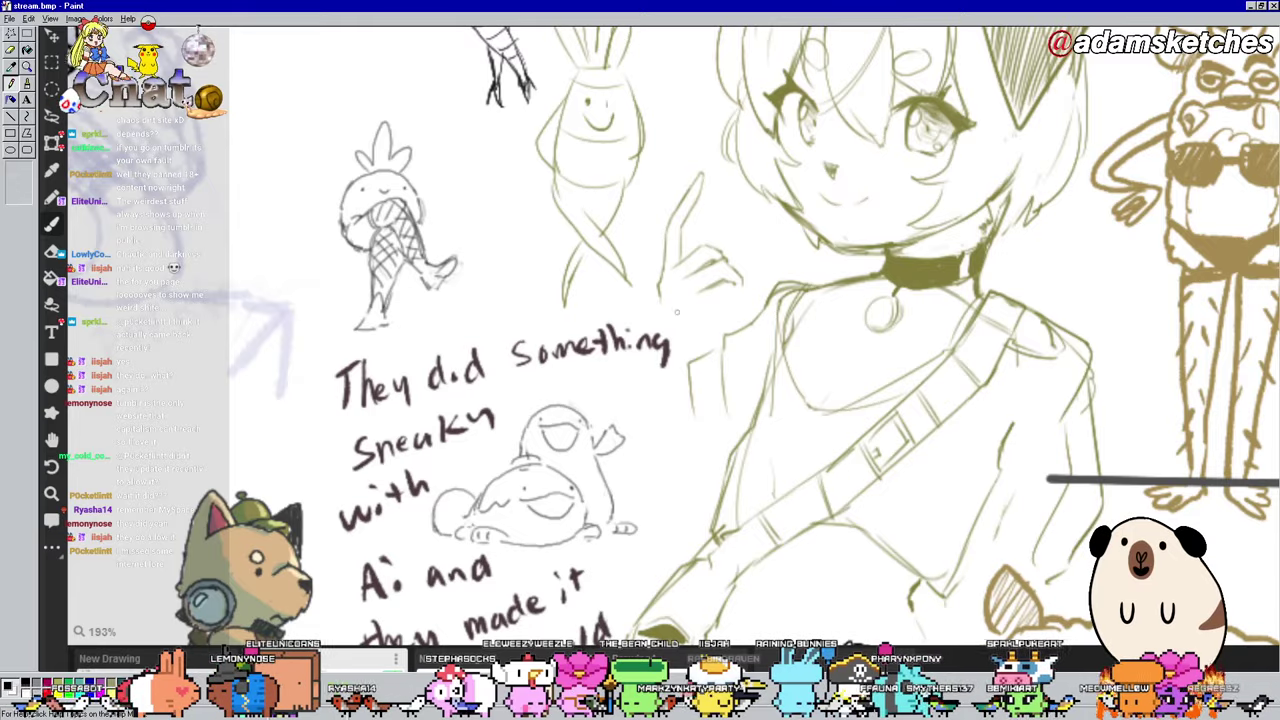
drag(671, 337, 681, 157)
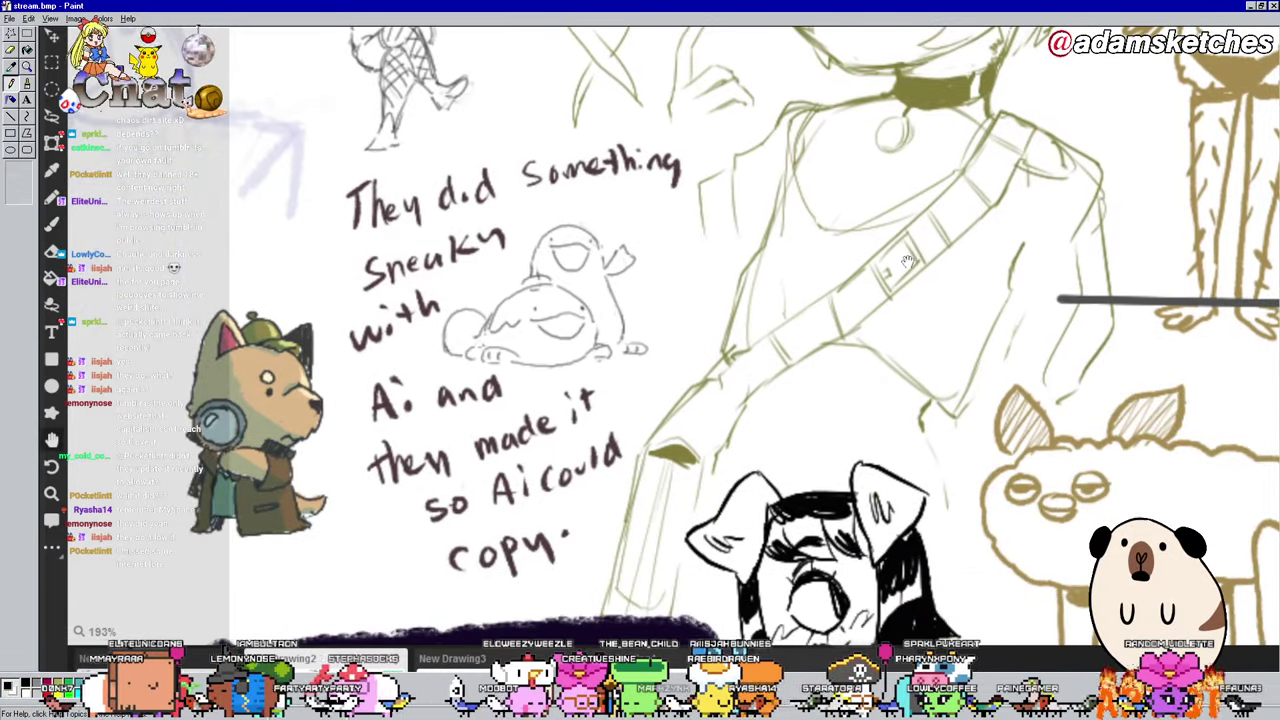
drag(904, 262, 898, 391)
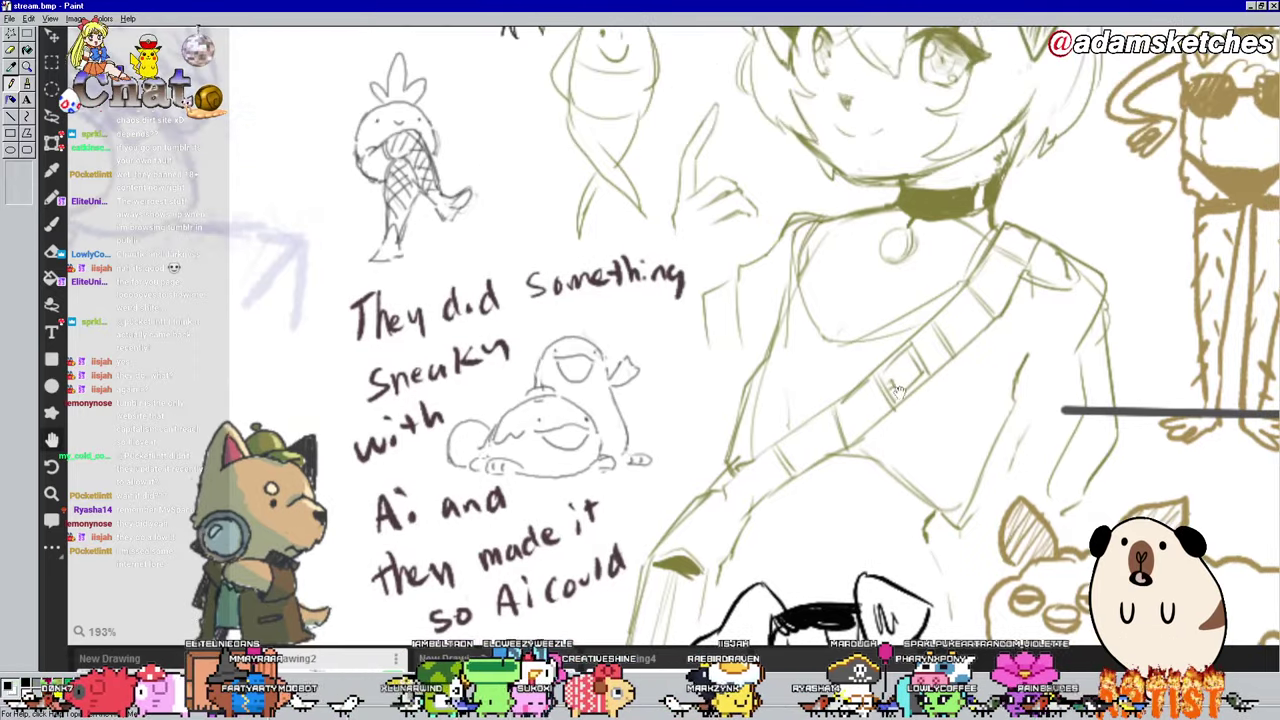
drag(884, 338, 912, 418)
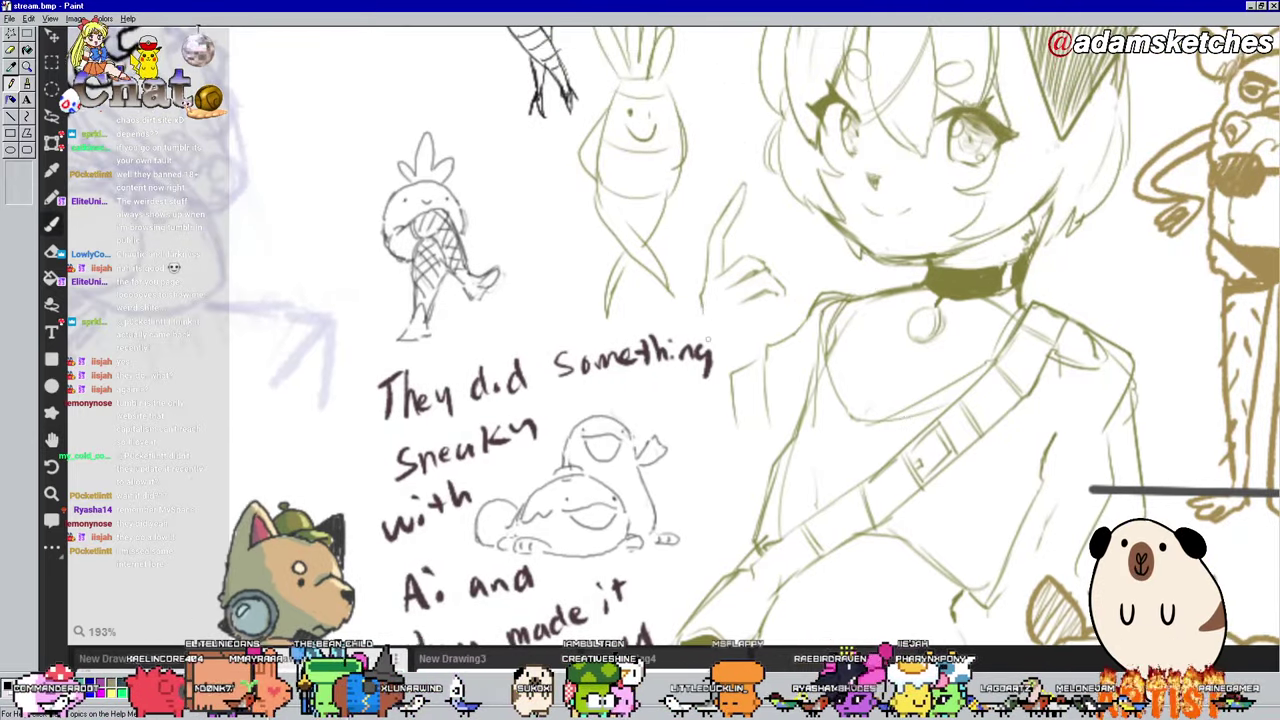
Step: Handwrite "Yep." beside the two smiling blob creatures
drag(674, 438, 694, 458)
mouse_move(712, 432)
mouse_down()
mouse_move(690, 486)
mouse_move(730, 472)
mouse_move(740, 486)
mouse_up()
drag(740, 452, 754, 462)
click(764, 456)
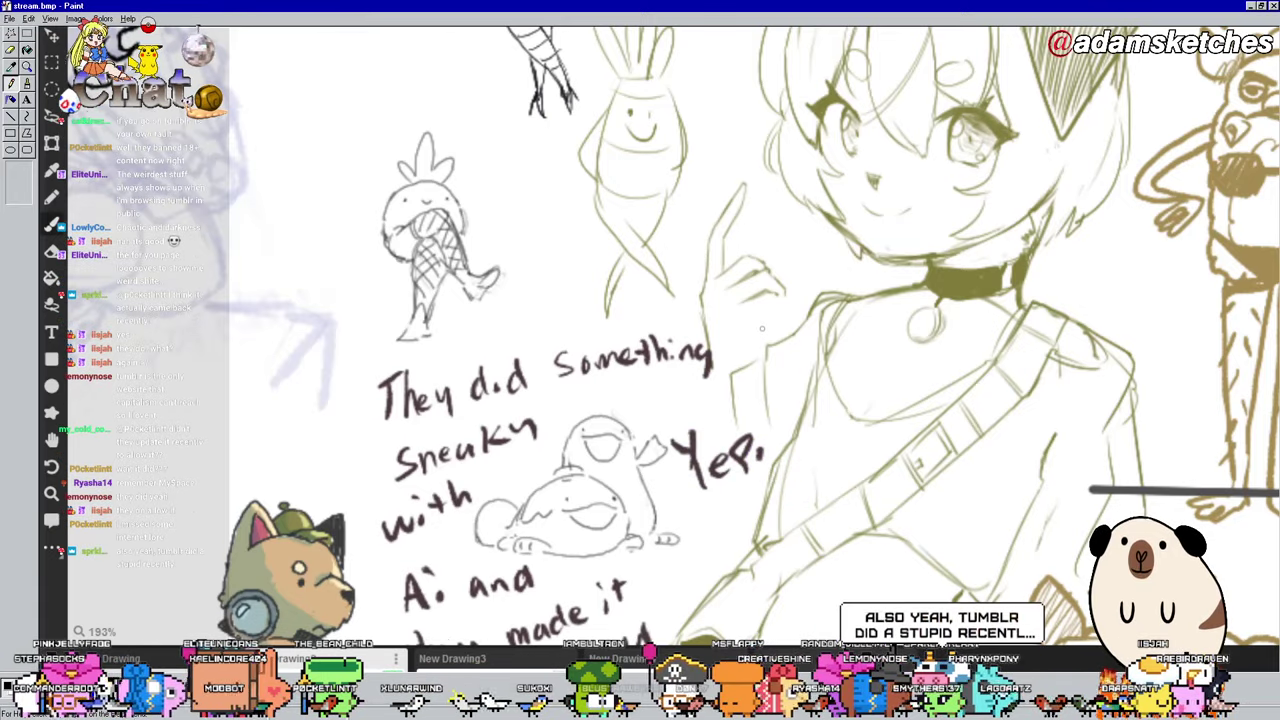
Step: Clear the handwritten notes and extend the raised hand with its palm, wrist, bent forearm and loose sleeve
mouse_move(766, 458)
mouse_down()
mouse_move(686, 509)
mouse_move(730, 480)
mouse_up()
mouse_move(708, 362)
mouse_down()
mouse_move(645, 357)
mouse_move(598, 407)
mouse_move(533, 422)
mouse_move(377, 383)
mouse_move(489, 470)
mouse_move(365, 421)
mouse_move(389, 468)
mouse_move(401, 382)
mouse_move(541, 438)
mouse_move(493, 470)
mouse_move(489, 528)
mouse_move(401, 505)
mouse_move(389, 514)
mouse_move(414, 608)
mouse_move(422, 548)
mouse_move(525, 571)
mouse_move(538, 558)
mouse_move(557, 629)
mouse_move(580, 595)
mouse_move(608, 632)
mouse_move(640, 600)
mouse_up()
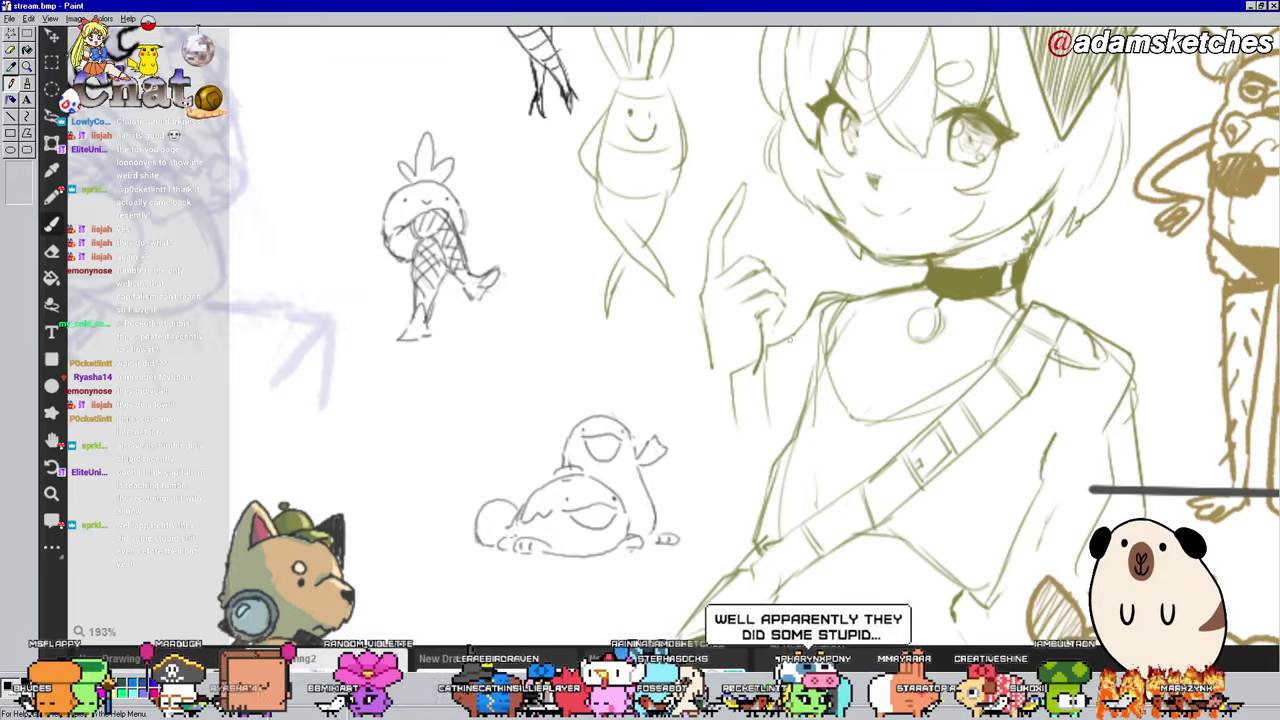
scroll(1006, 341, down, 1)
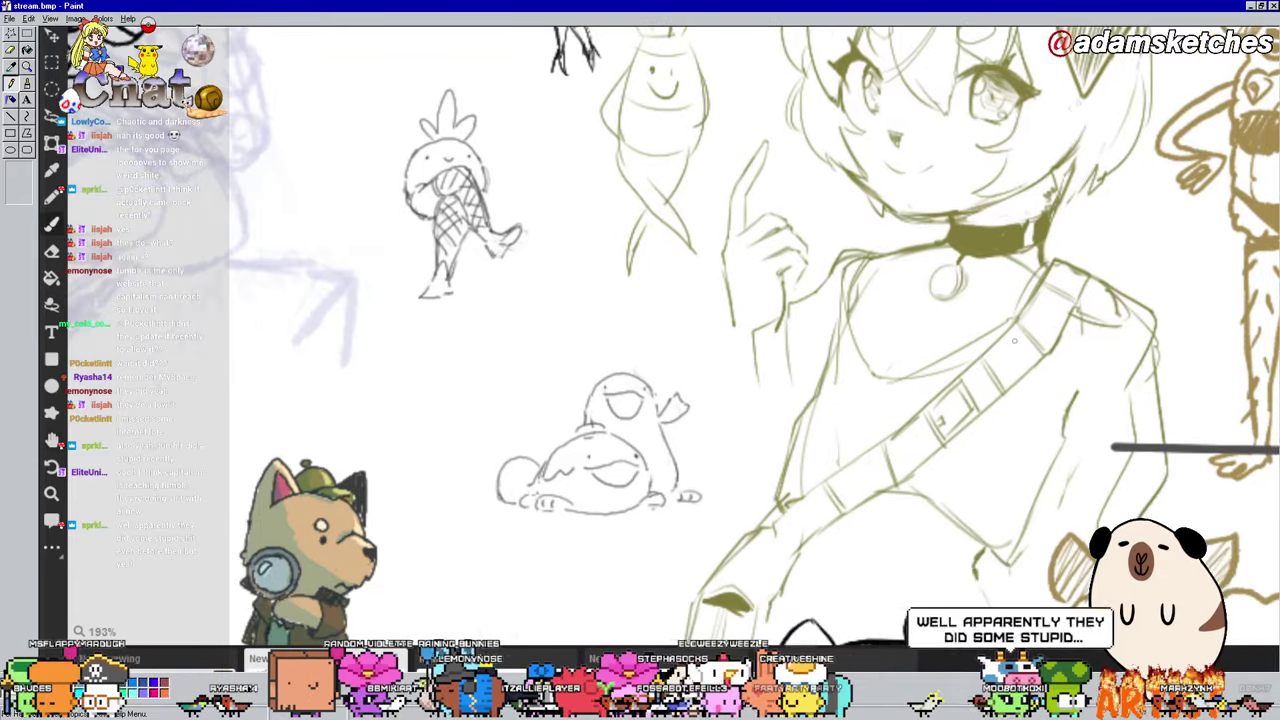
drag(1000, 364, 990, 351)
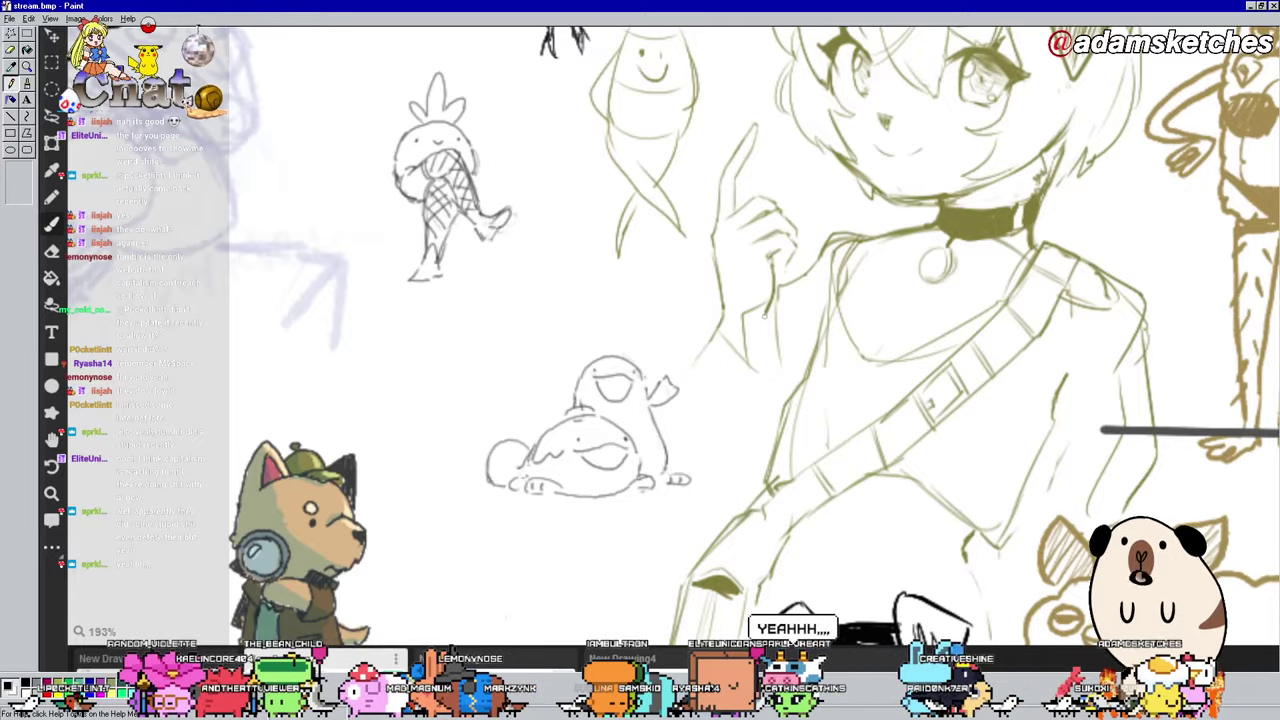
drag(762, 316, 754, 370)
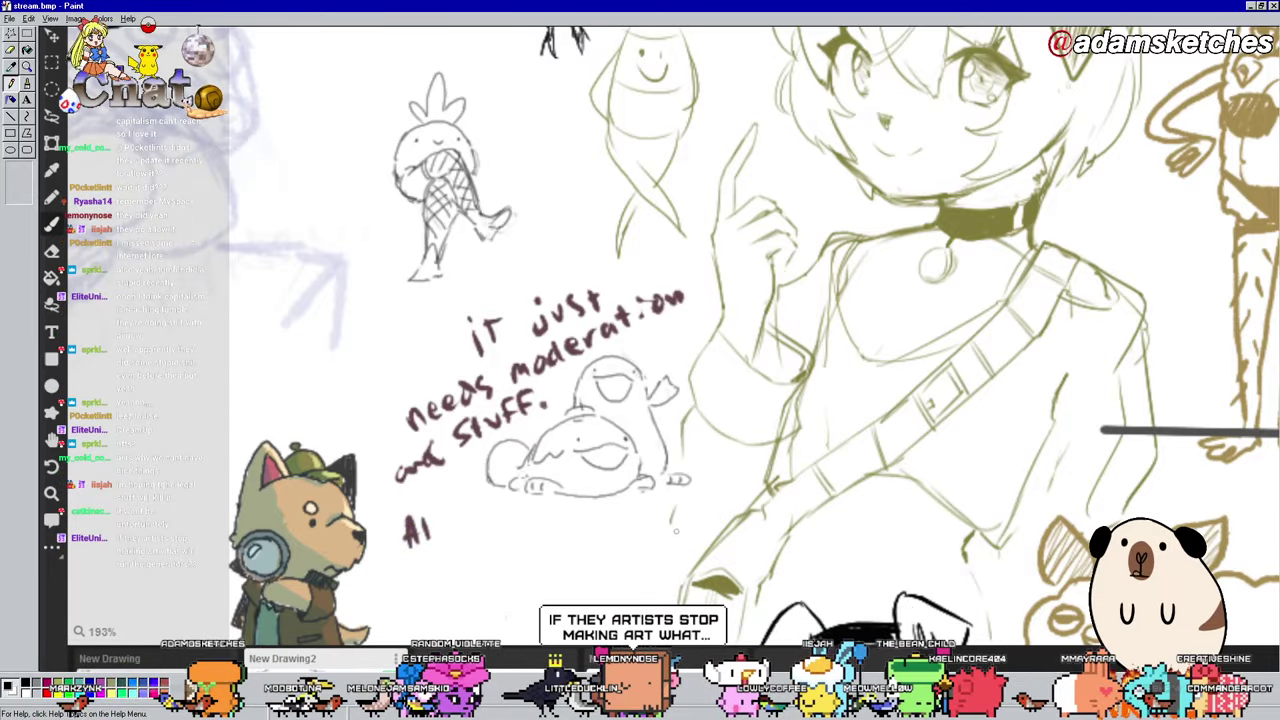
Step: Handwrite "Also laws." under the moderation note near the blob creatures
mouse_move(486, 556)
mouse_down()
mouse_move(515, 553)
mouse_move(520, 578)
mouse_up()
click(553, 540)
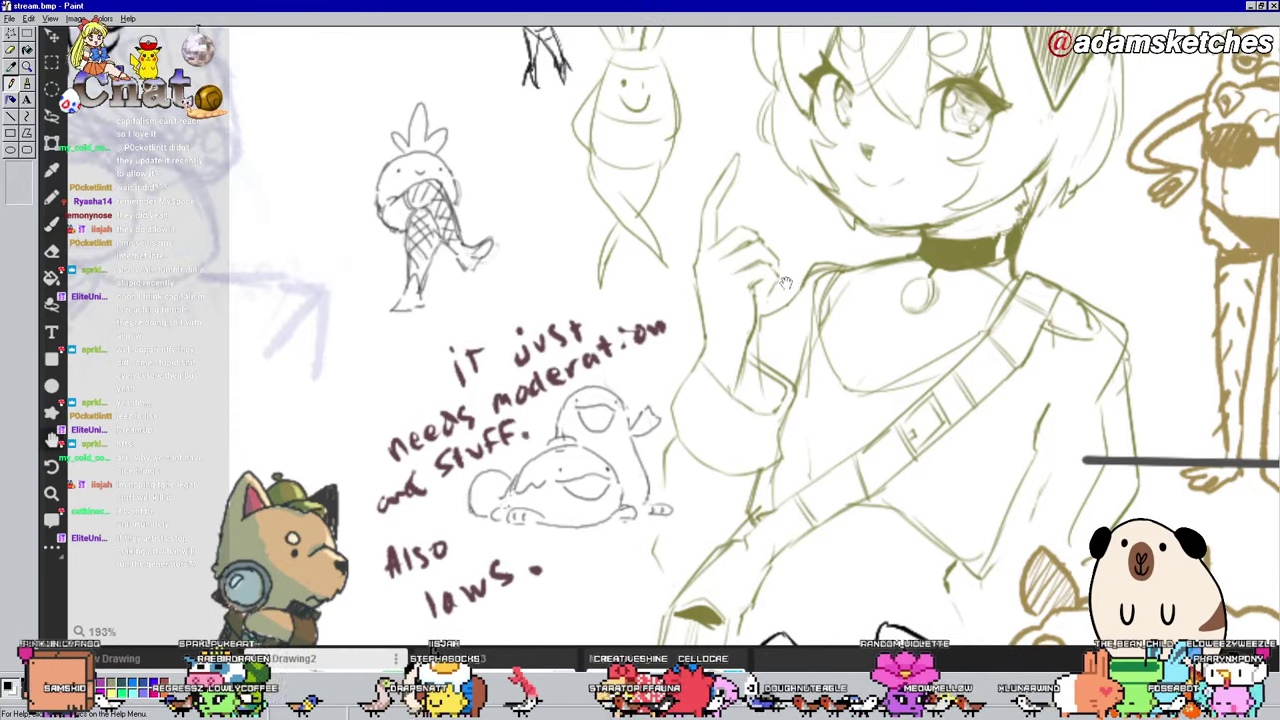
drag(804, 265, 786, 295)
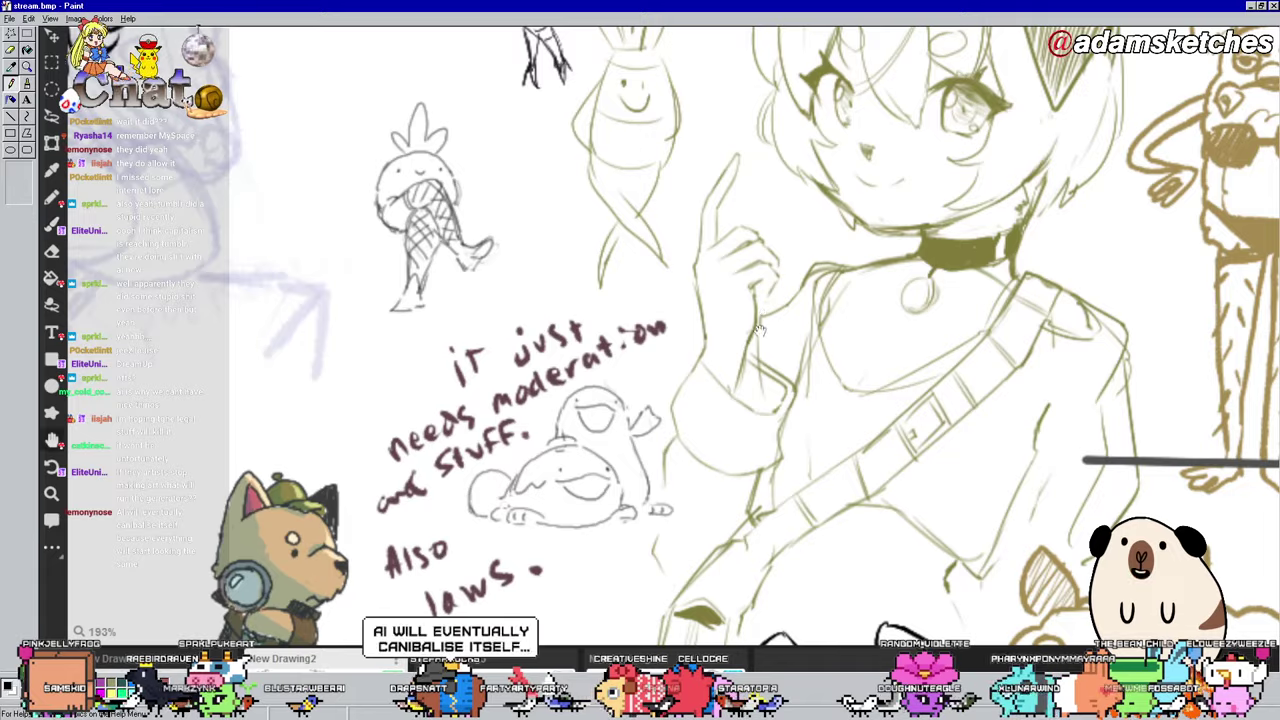
Step: Erase the handwritten notes around the blob creatures and sketch a band wrapped over the raised hand's curled fingers
scroll(780, 305, down, 2)
scroll(760, 332, up, 2)
key(e)
mouse_move(660, 374)
mouse_down()
mouse_move(612, 380)
mouse_move(526, 366)
mouse_move(525, 394)
mouse_move(554, 408)
mouse_move(526, 362)
mouse_move(530, 436)
mouse_move(510, 470)
mouse_move(413, 455)
mouse_move(401, 532)
mouse_move(377, 532)
mouse_move(446, 593)
mouse_up()
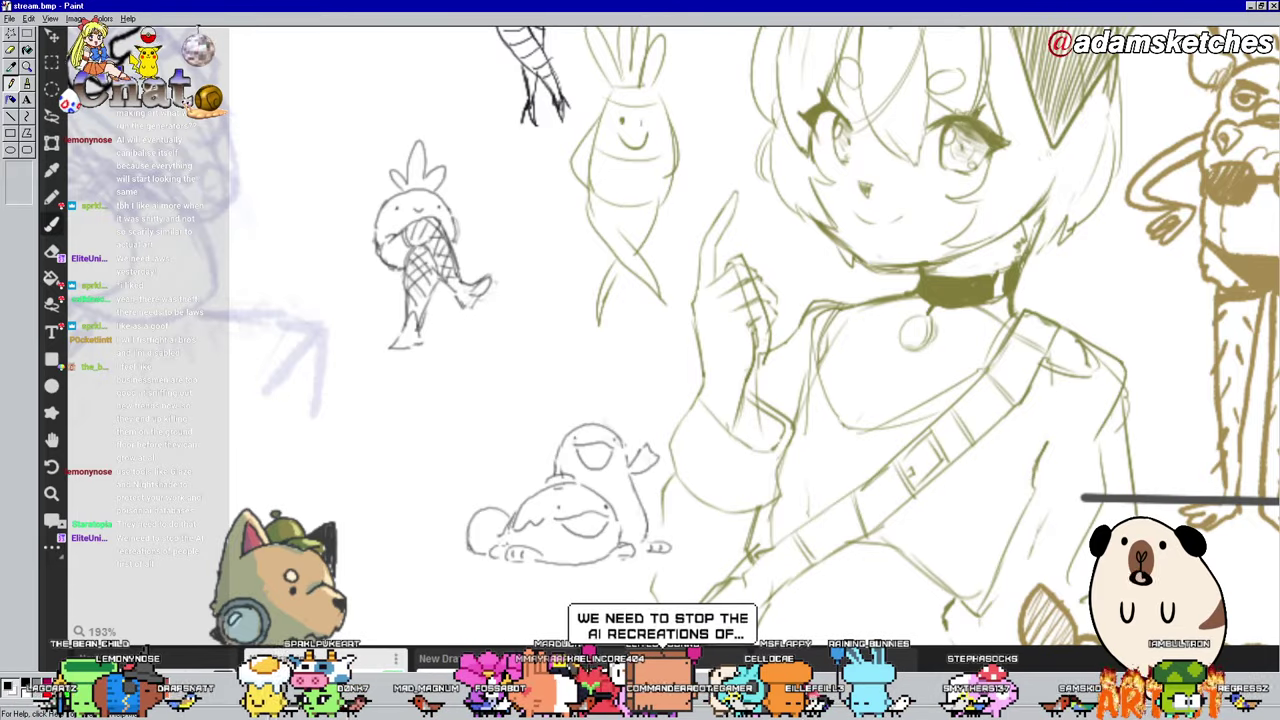
mouse_move(1200, 278)
mouse_down()
mouse_move(545, 293)
mouse_move(591, 346)
mouse_move(825, 418)
mouse_move(837, 400)
mouse_up()
key(b)
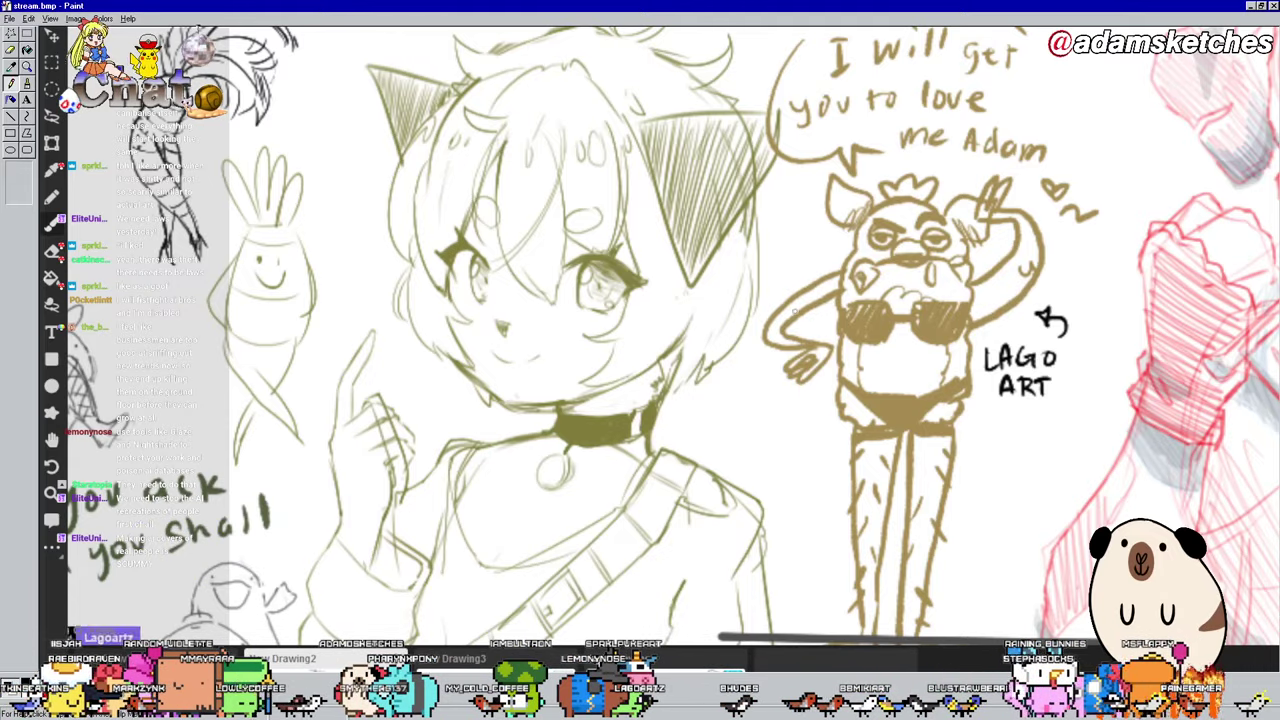
Step: Sketch a leash hanging from the collar, curving across the chest and back up to the raised hand
drag(600, 450, 870, 275)
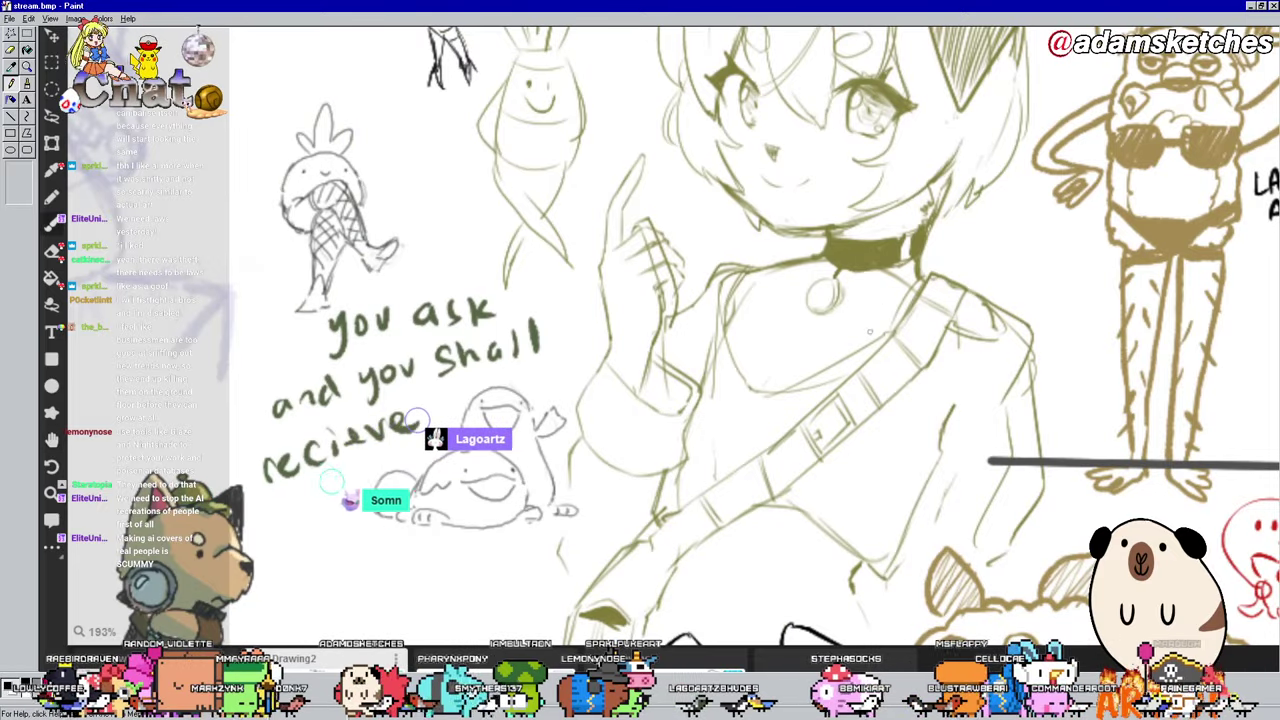
mouse_move(870, 331)
mouse_down()
mouse_move(838, 389)
mouse_move(843, 347)
mouse_move(895, 445)
mouse_up()
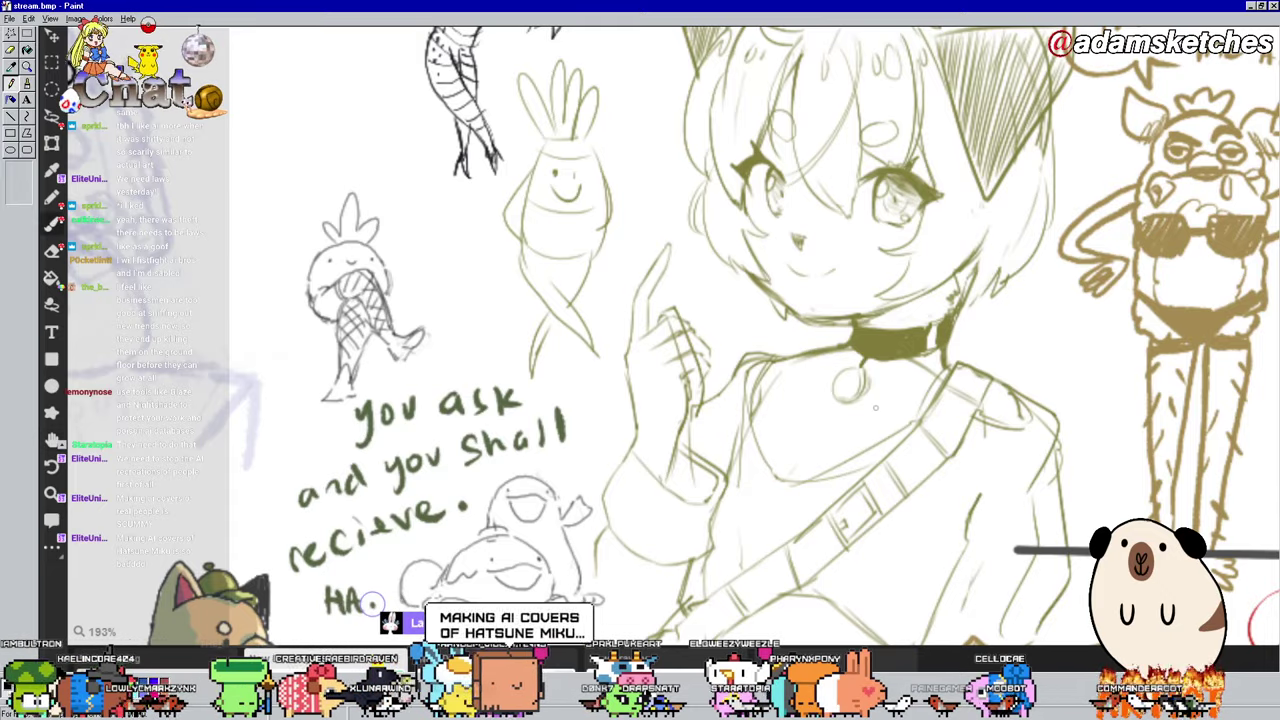
scroll(875, 407, down, 3)
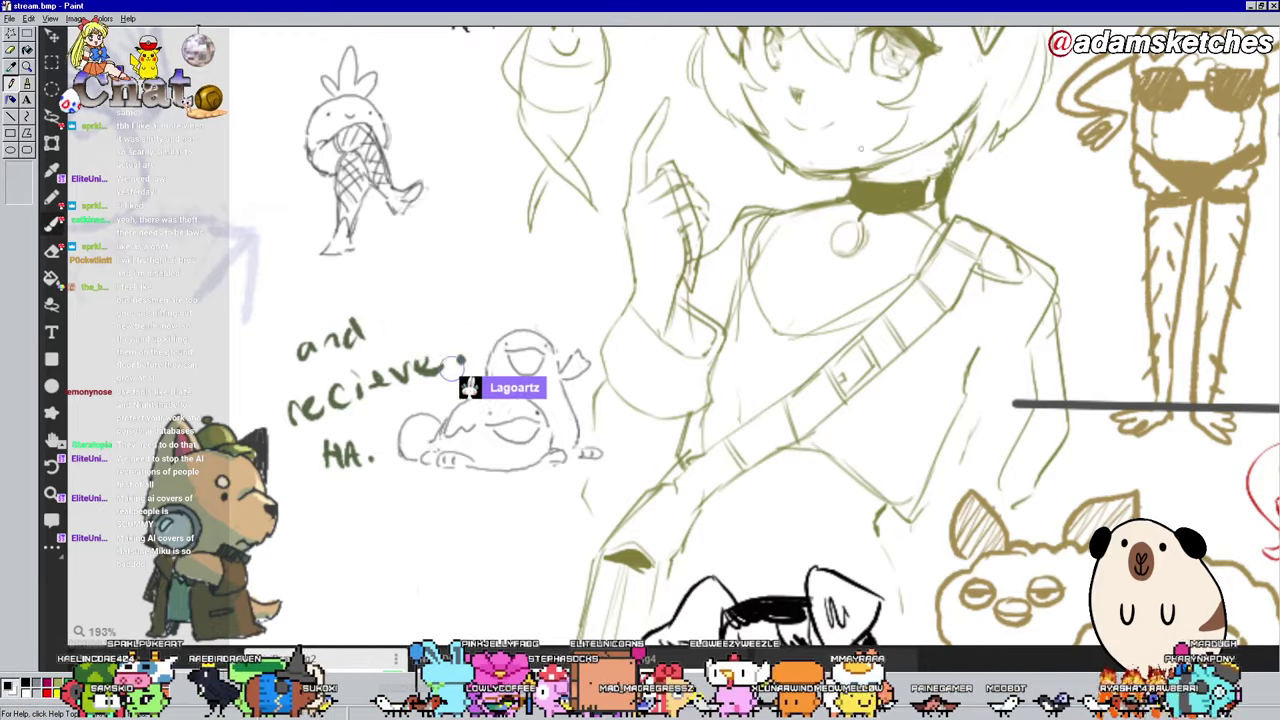
drag(987, 211, 1031, 183)
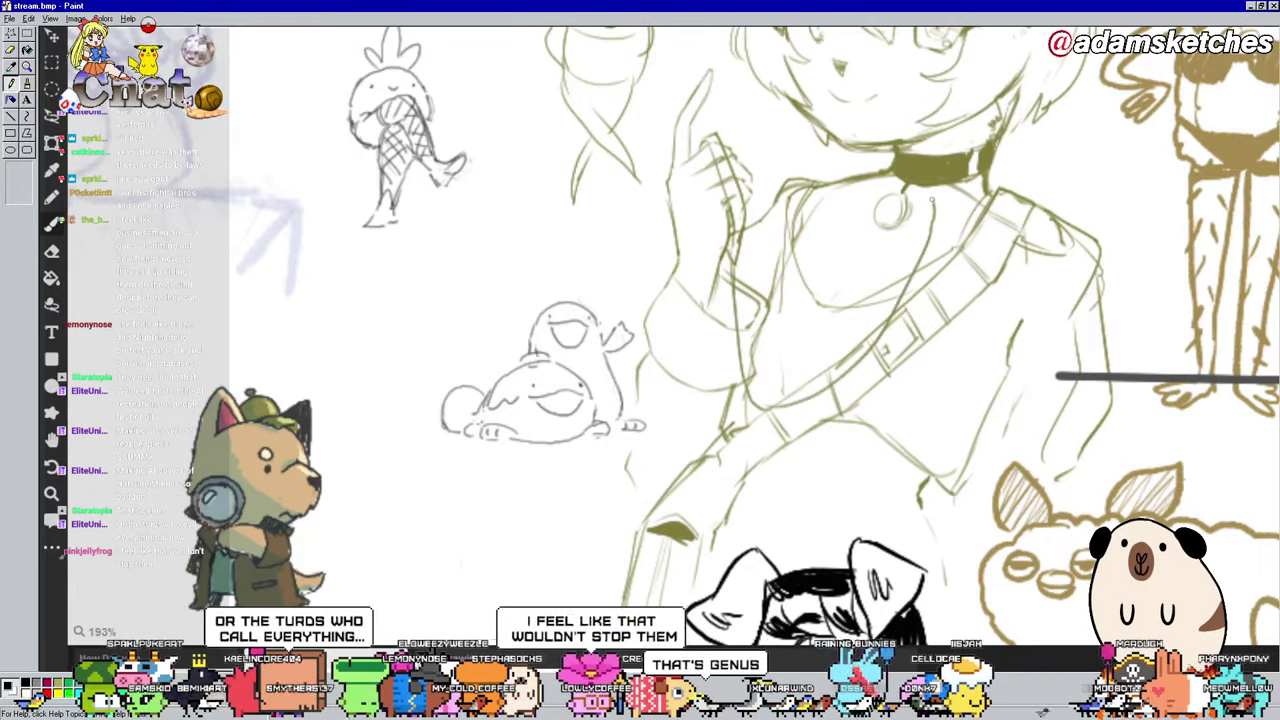
scroll(674, 315, up, 3)
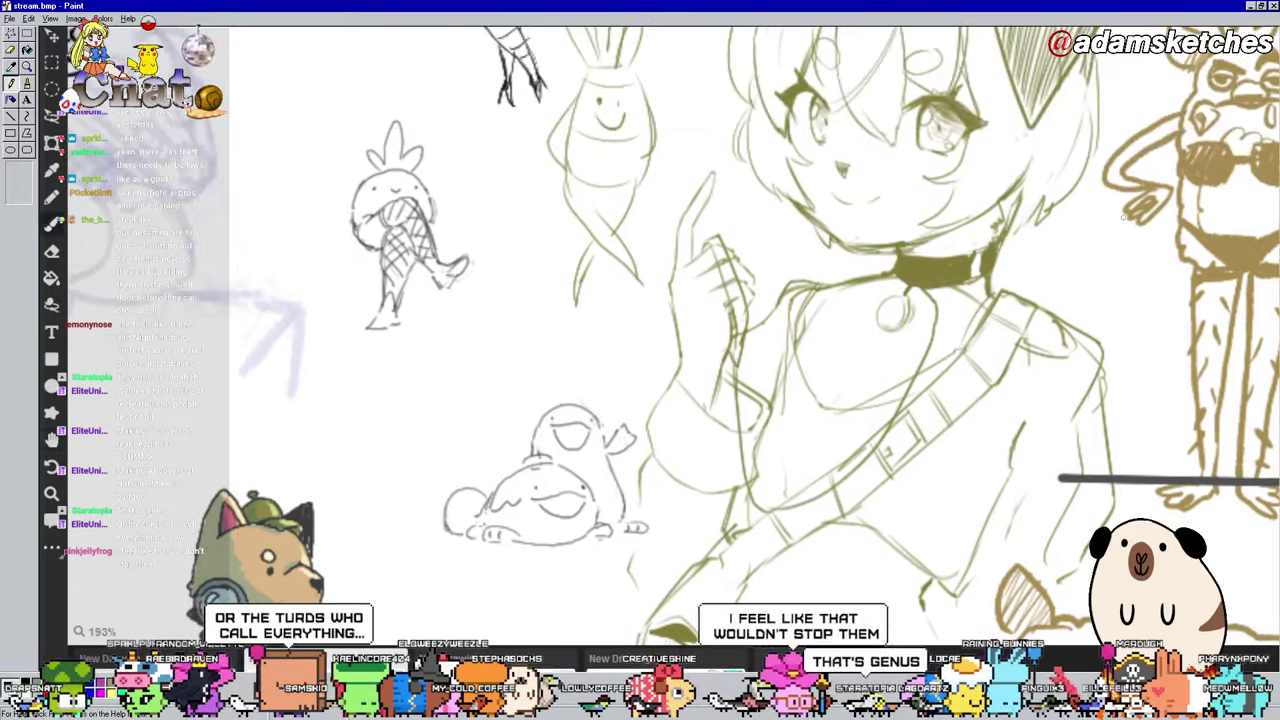
scroll(674, 315, down, 1)
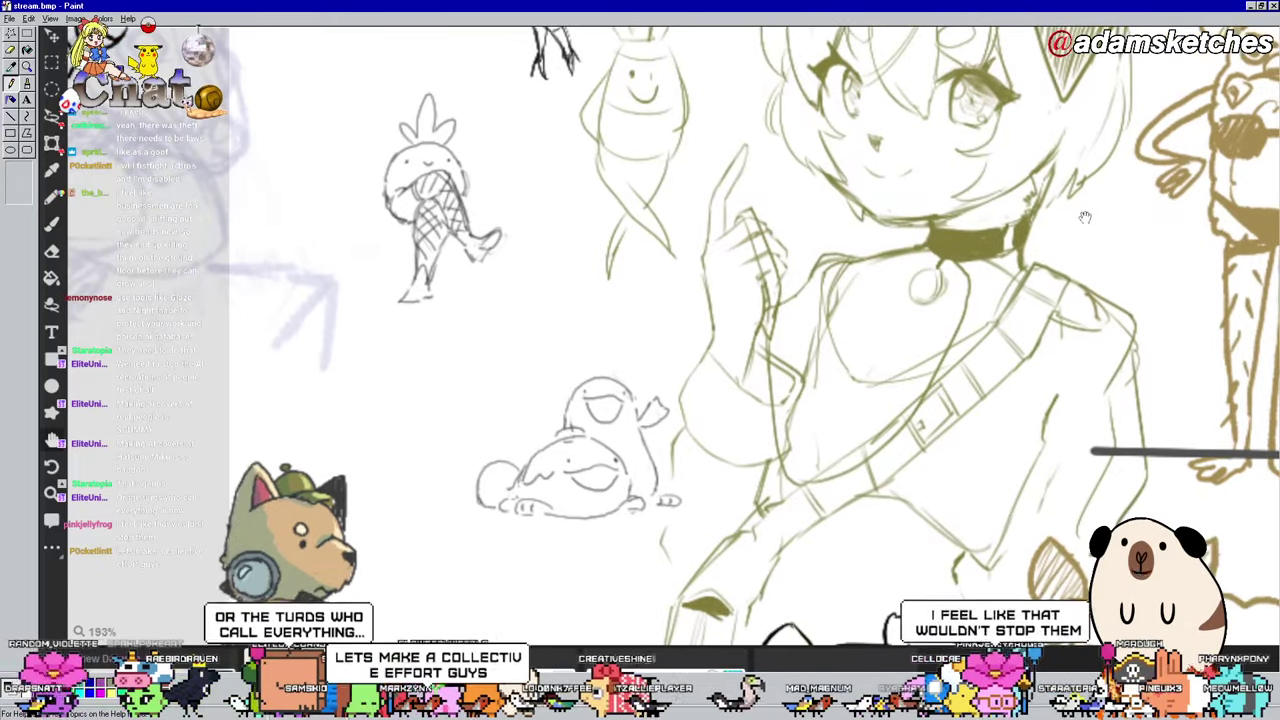
scroll(674, 315, down, 1)
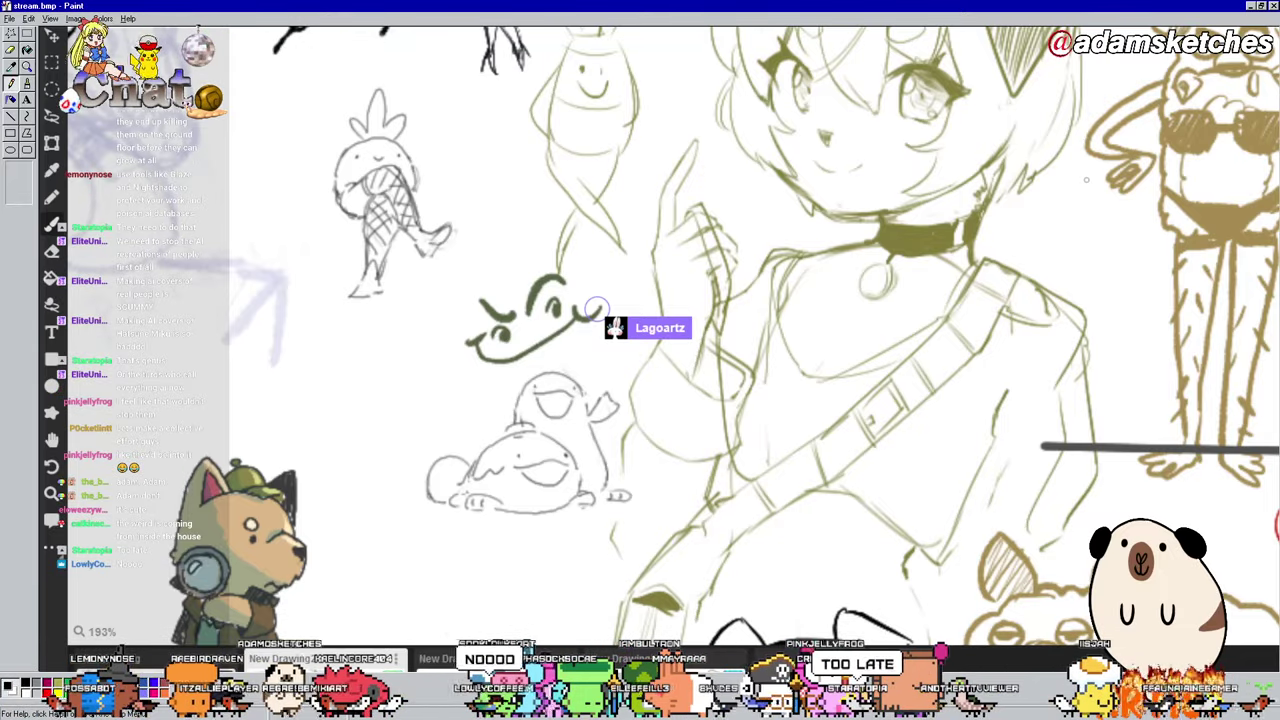
drag(1068, 206, 1148, 130)
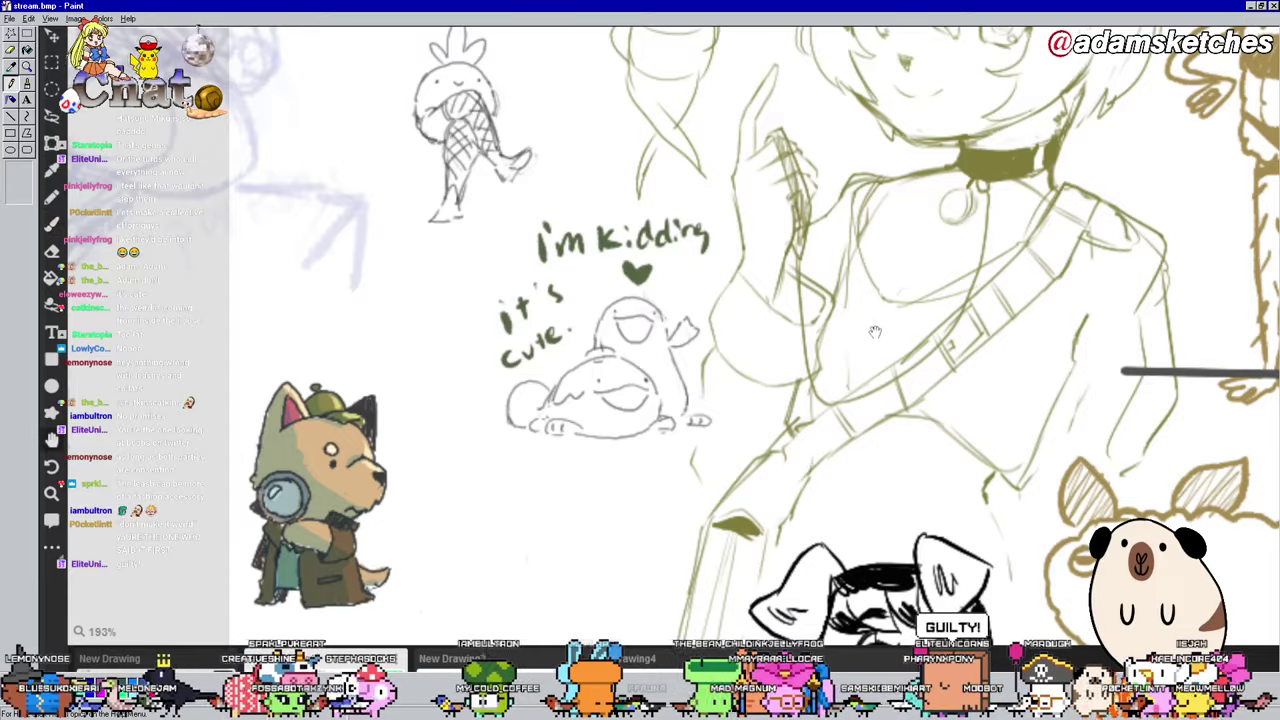
Step: Look over the participants' doodles and notes around the detective dog and the bearded head sketch
drag(875, 332, 960, 325)
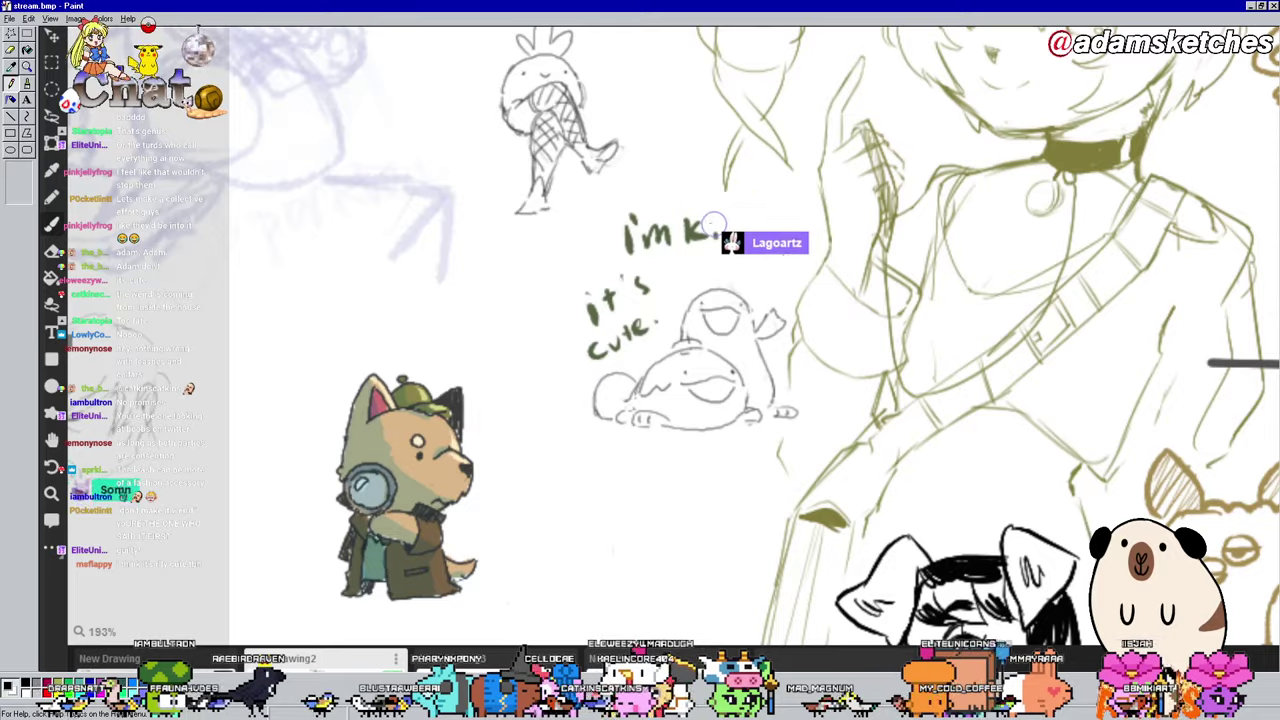
drag(700, 450, 1226, 360)
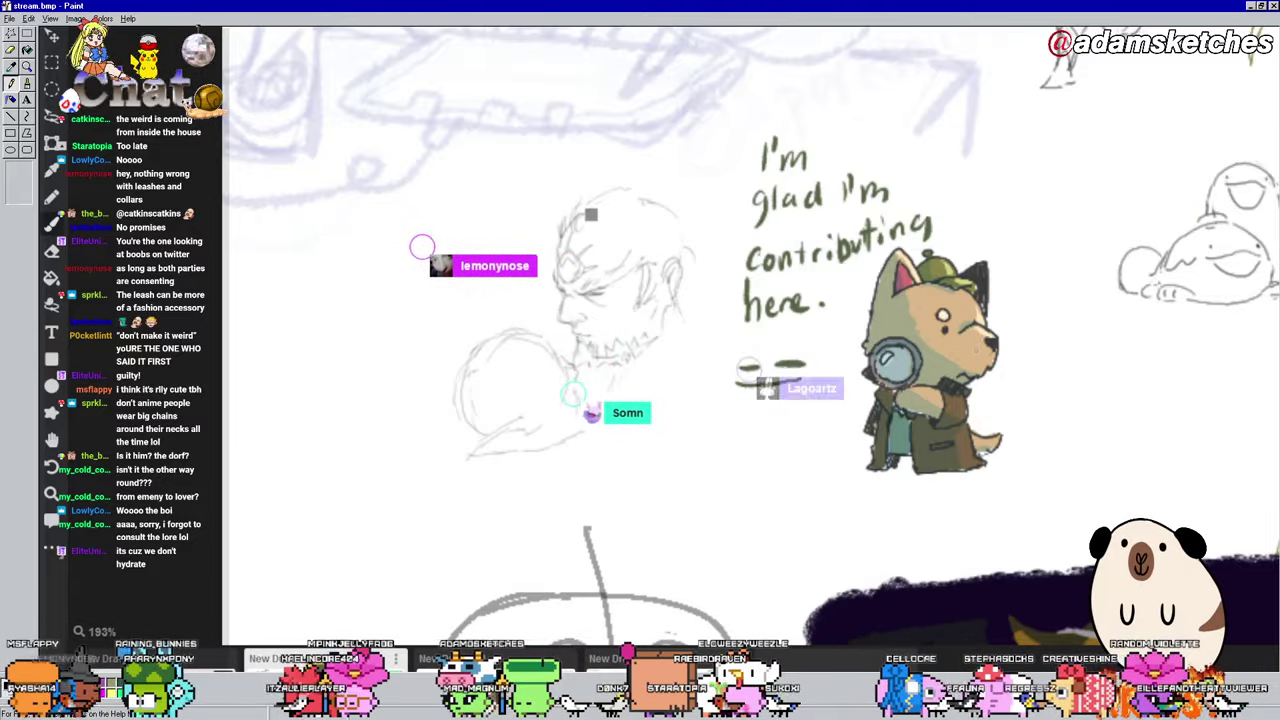
drag(1129, 201, 1095, 243)
scroll(1095, 243, down, 2)
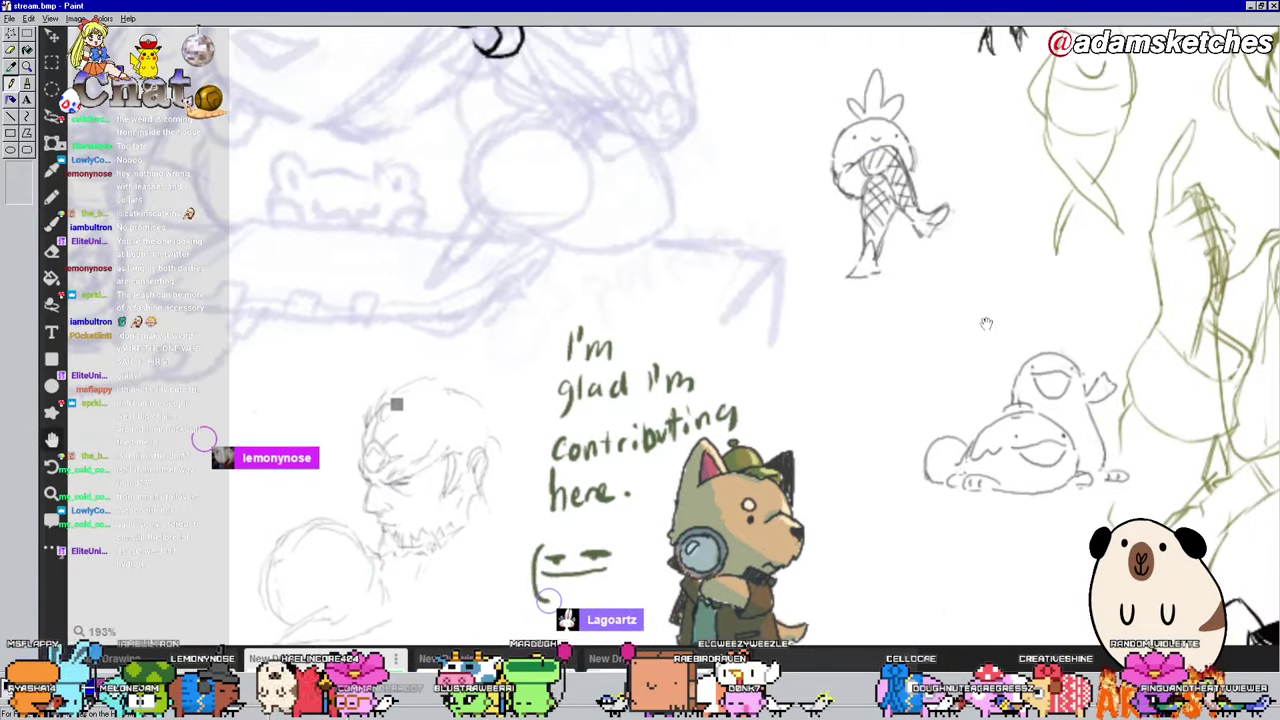
scroll(1248, 255, up, 2)
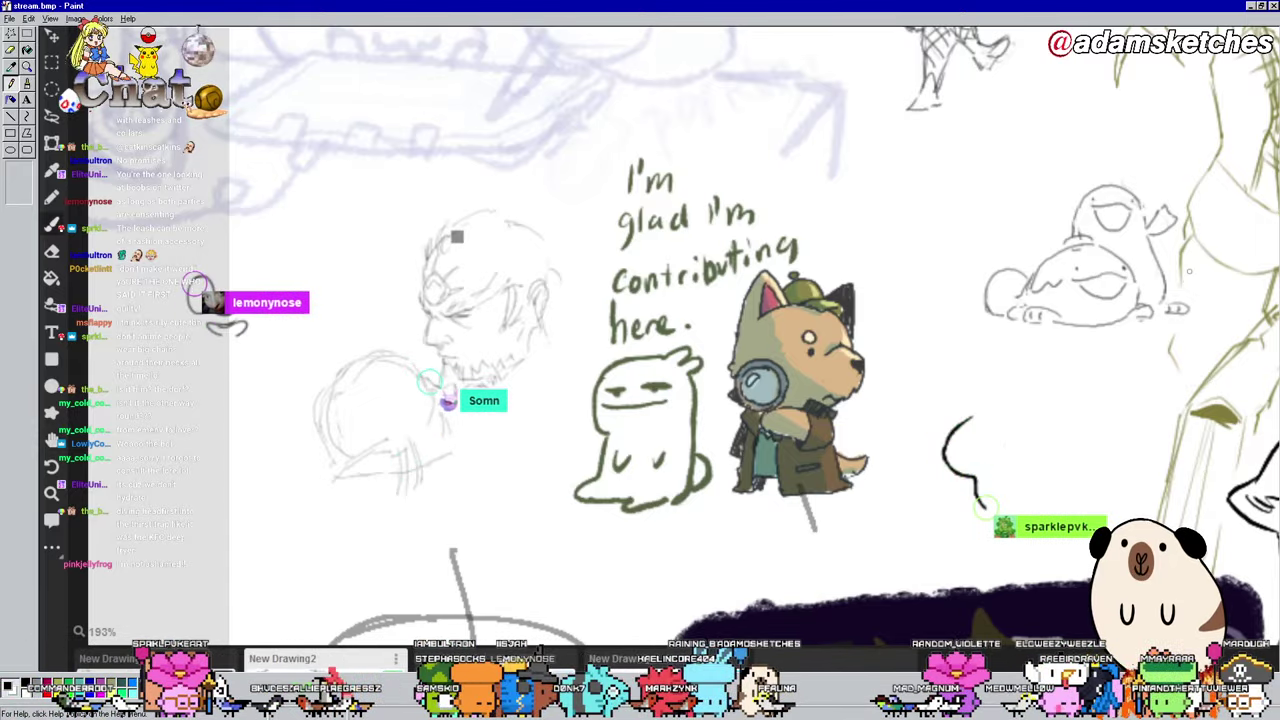
Step: Look over the eared character's torso and strap along with the blob creatures, detective dog and small doodles around it
drag(1189, 270, 989, 370)
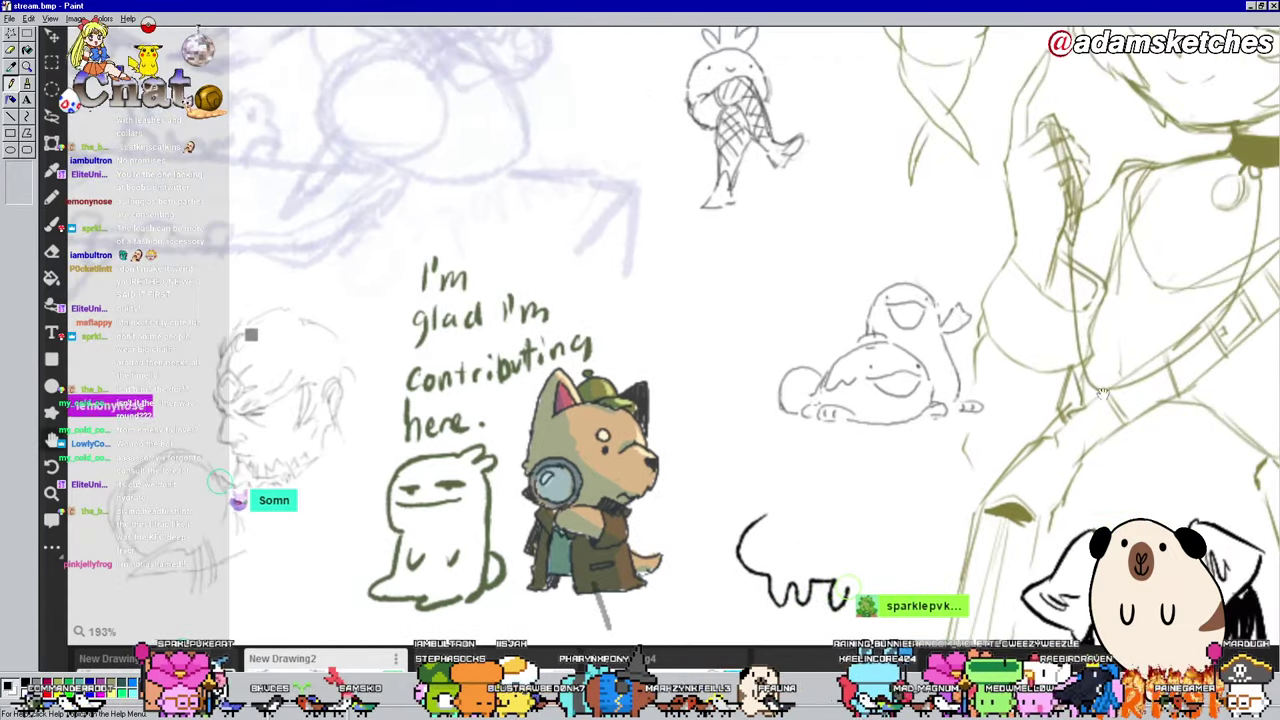
drag(1250, 290, 975, 300)
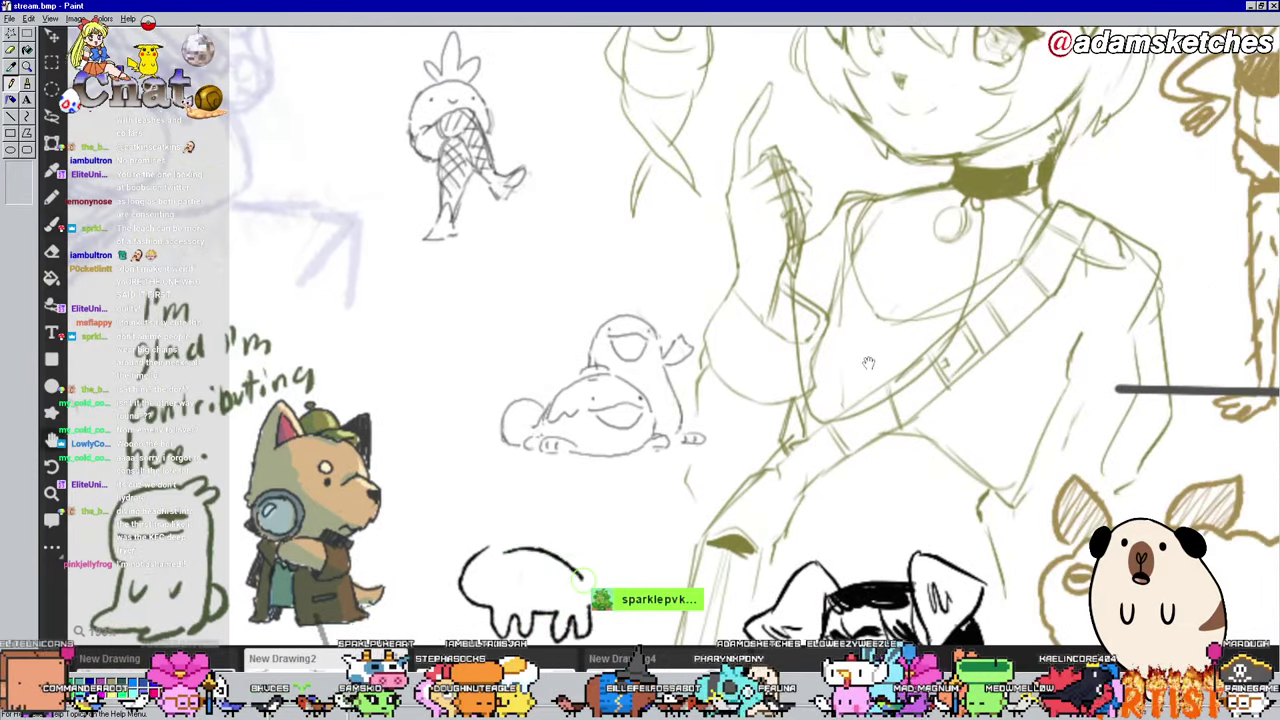
drag(1135, 301, 1117, 173)
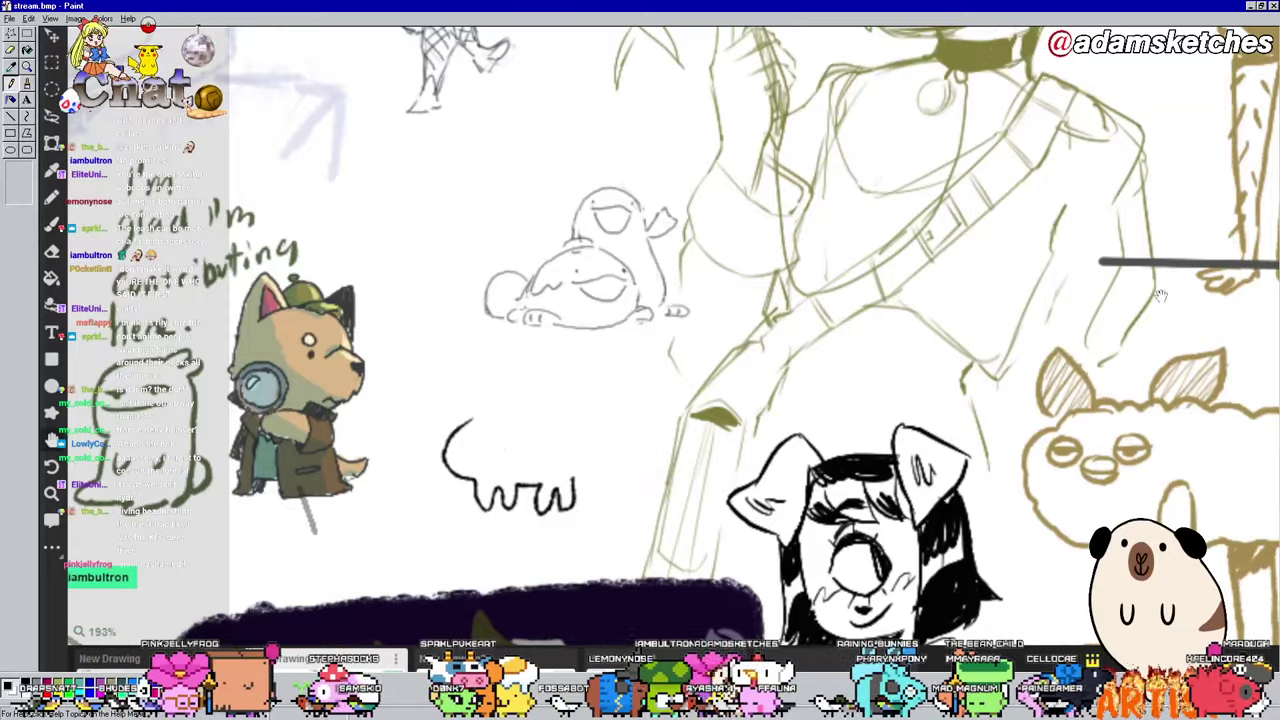
drag(1136, 229, 1046, 449)
drag(1086, 164, 1108, 308)
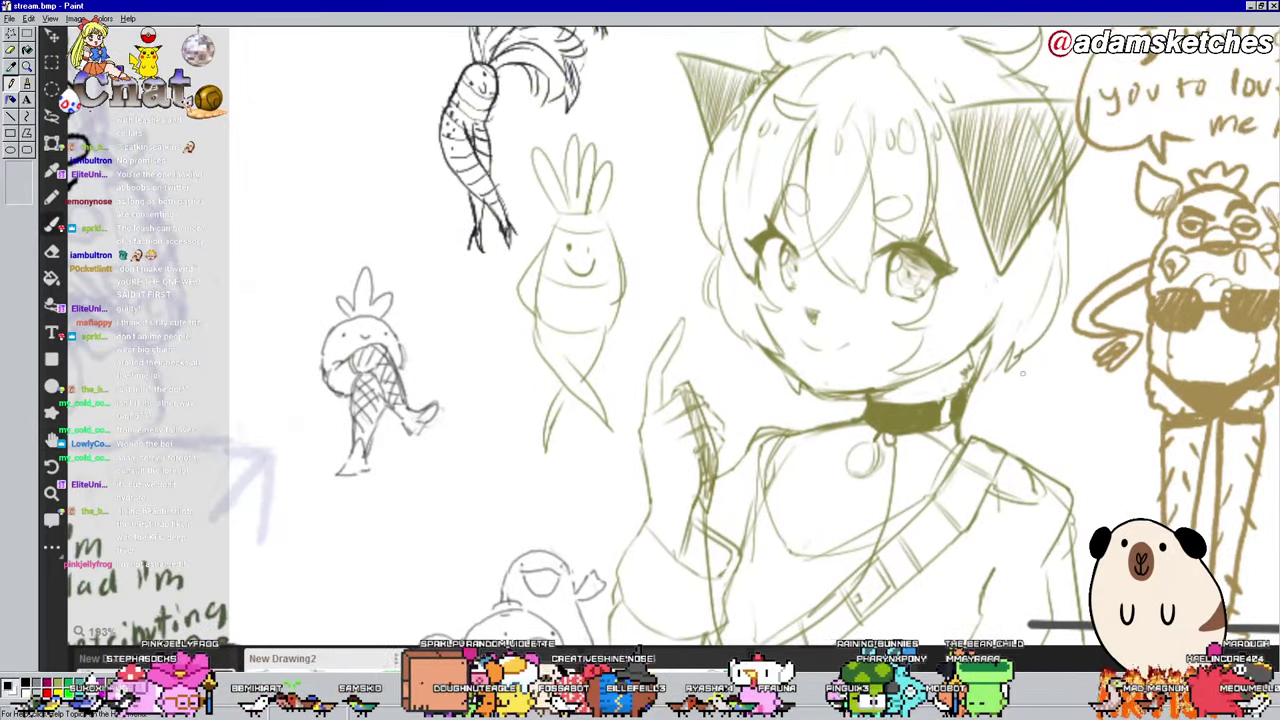
drag(1131, 441, 1261, 286)
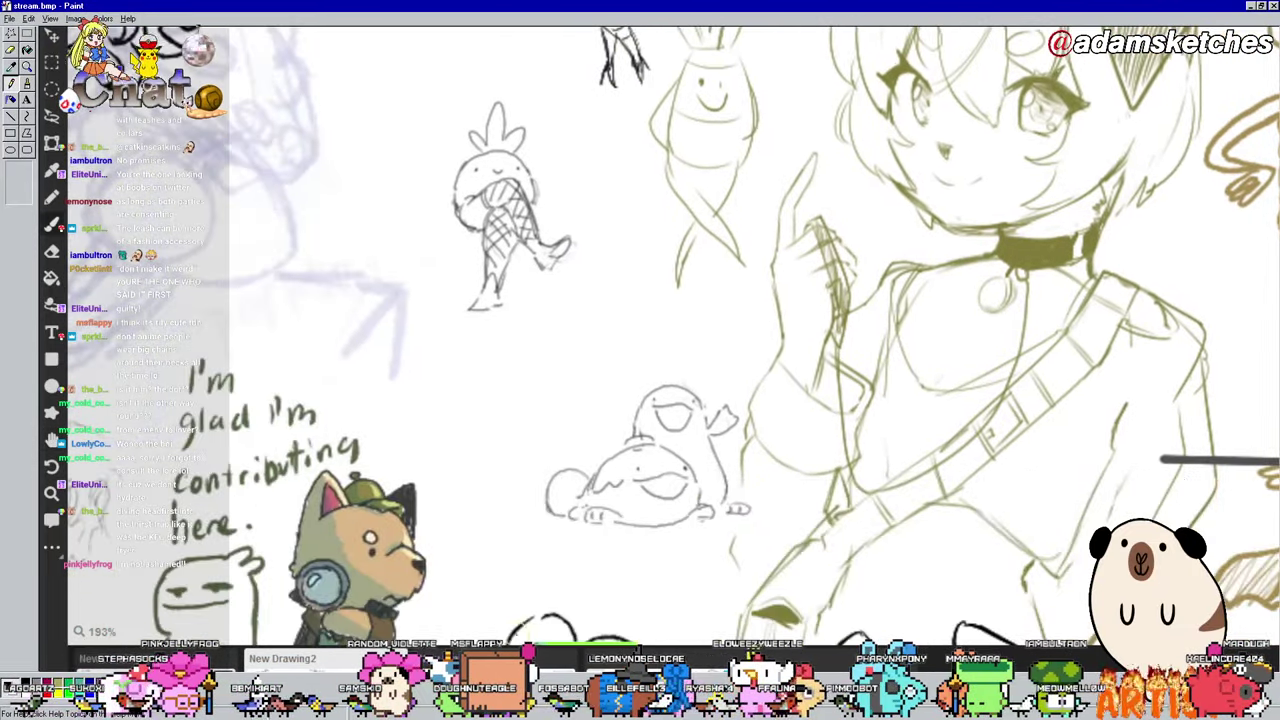
drag(1001, 432, 1001, 262)
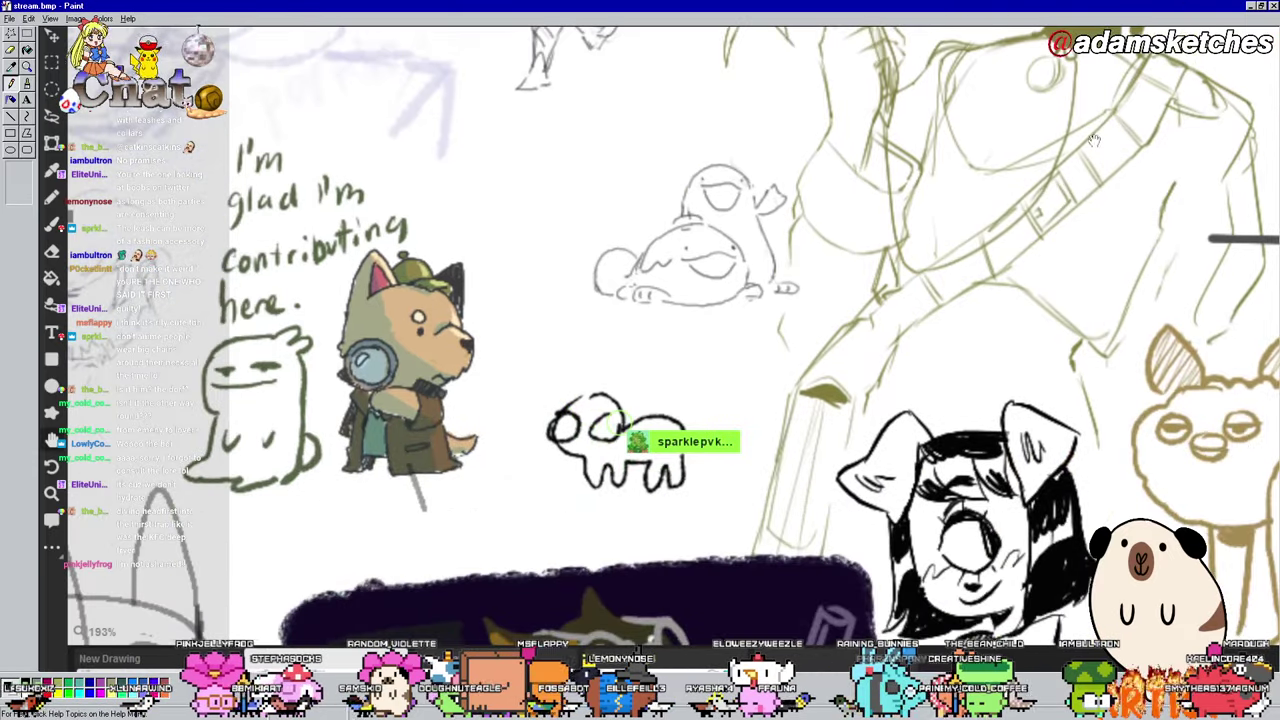
drag(1031, 159, 1016, 404)
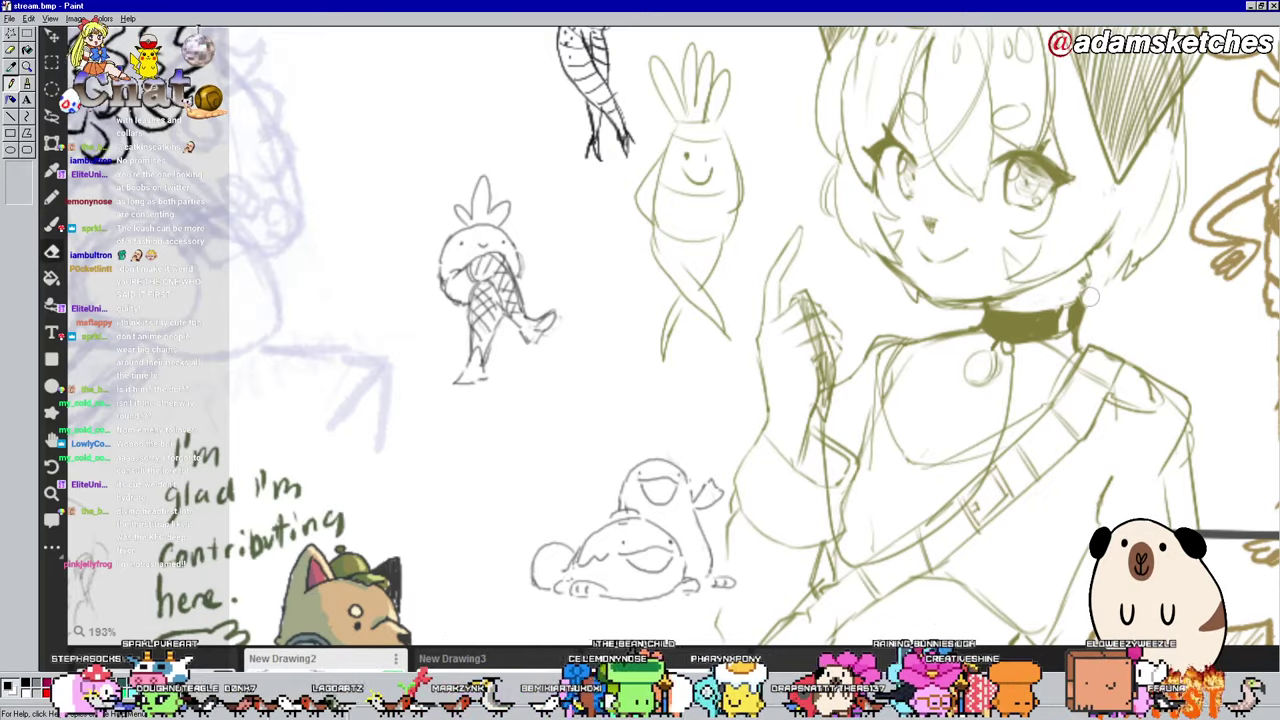
Step: Handwrite "I drew doggy gal" above the blob creatures with an arrow pointing to the eared character
mouse_move(522, 384)
mouse_down()
mouse_move(531, 415)
mouse_move(568, 378)
mouse_move(586, 399)
mouse_move(655, 385)
mouse_up()
mouse_move(536, 442)
mouse_down()
mouse_move(597, 430)
mouse_move(598, 464)
mouse_move(617, 434)
mouse_move(628, 456)
mouse_move(657, 418)
mouse_move(680, 427)
mouse_move(694, 390)
mouse_up()
mouse_move(688, 441)
mouse_down()
mouse_move(742, 435)
mouse_move(728, 447)
mouse_up()
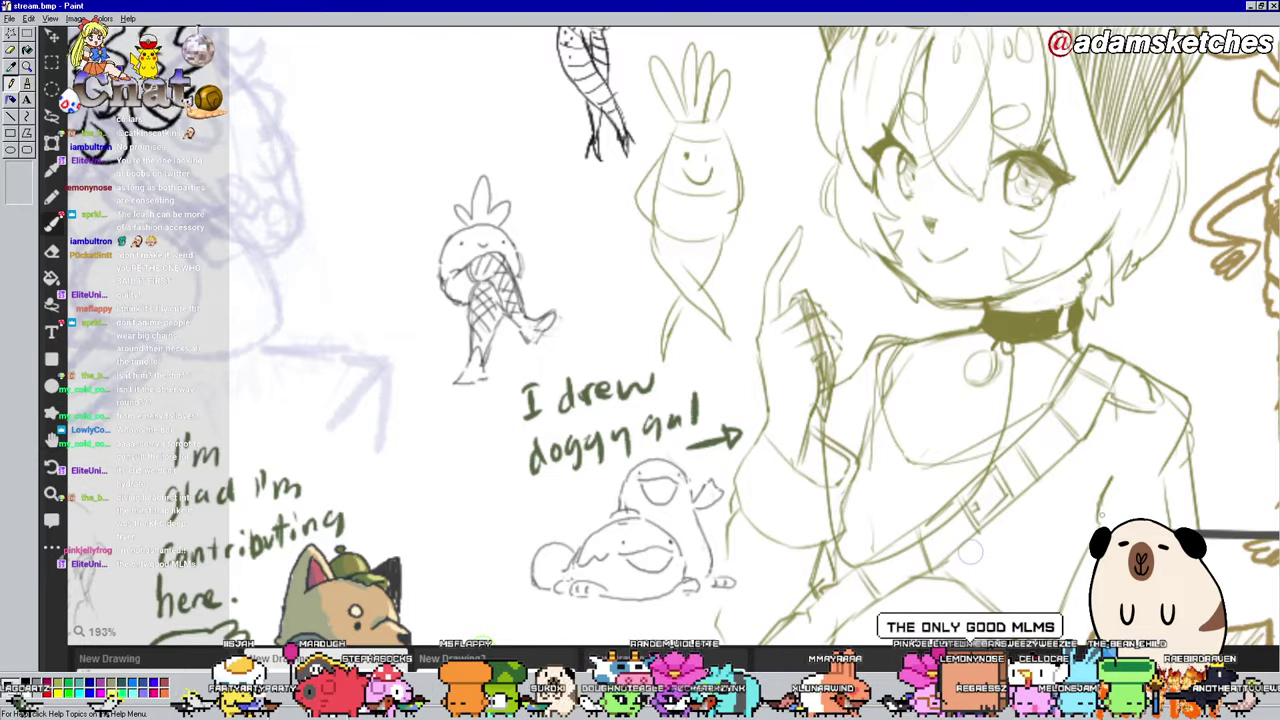
Step: Undo the last strokes of the handwritten "She likes girl tails" note beside the pink-haired, floppy-eared character
mouse_move(1198, 368)
mouse_down()
mouse_move(1140, 330)
mouse_move(1120, 290)
mouse_move(866, 465)
mouse_move(520, 455)
mouse_move(490, 520)
mouse_move(485, 480)
mouse_up()
drag(1250, 300, 1042, 255)
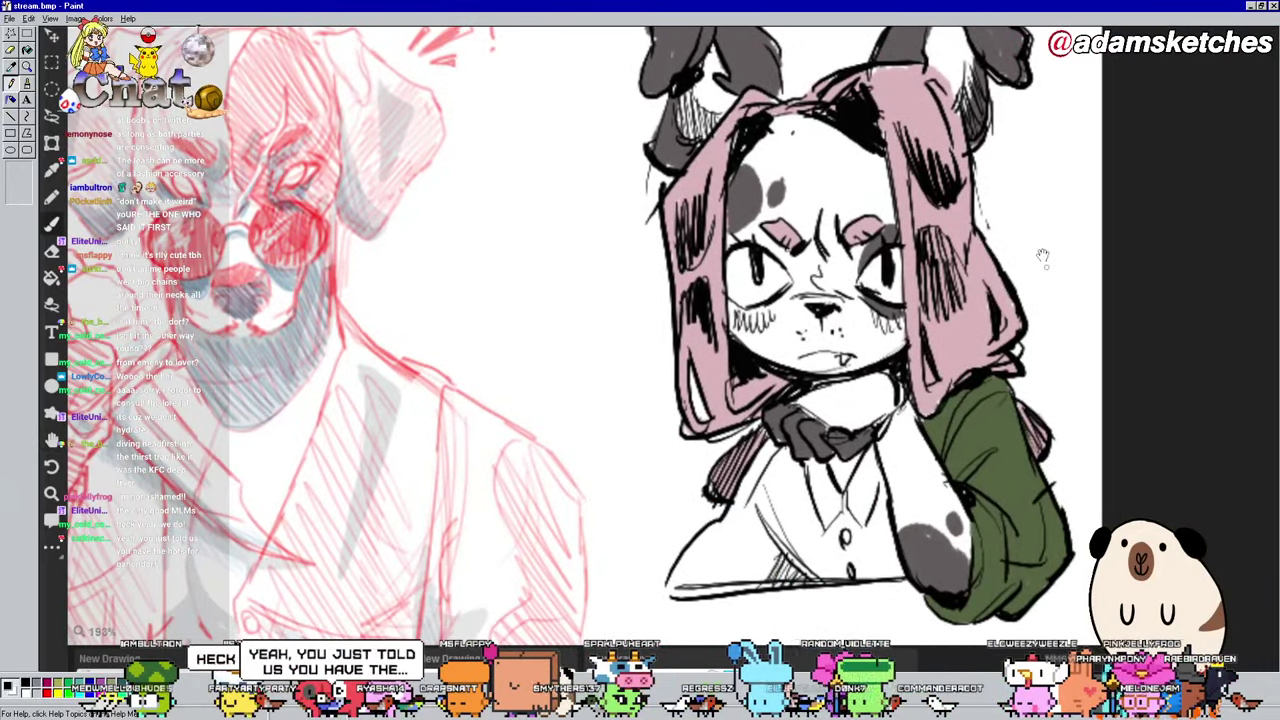
scroll(563, 267, down, 2)
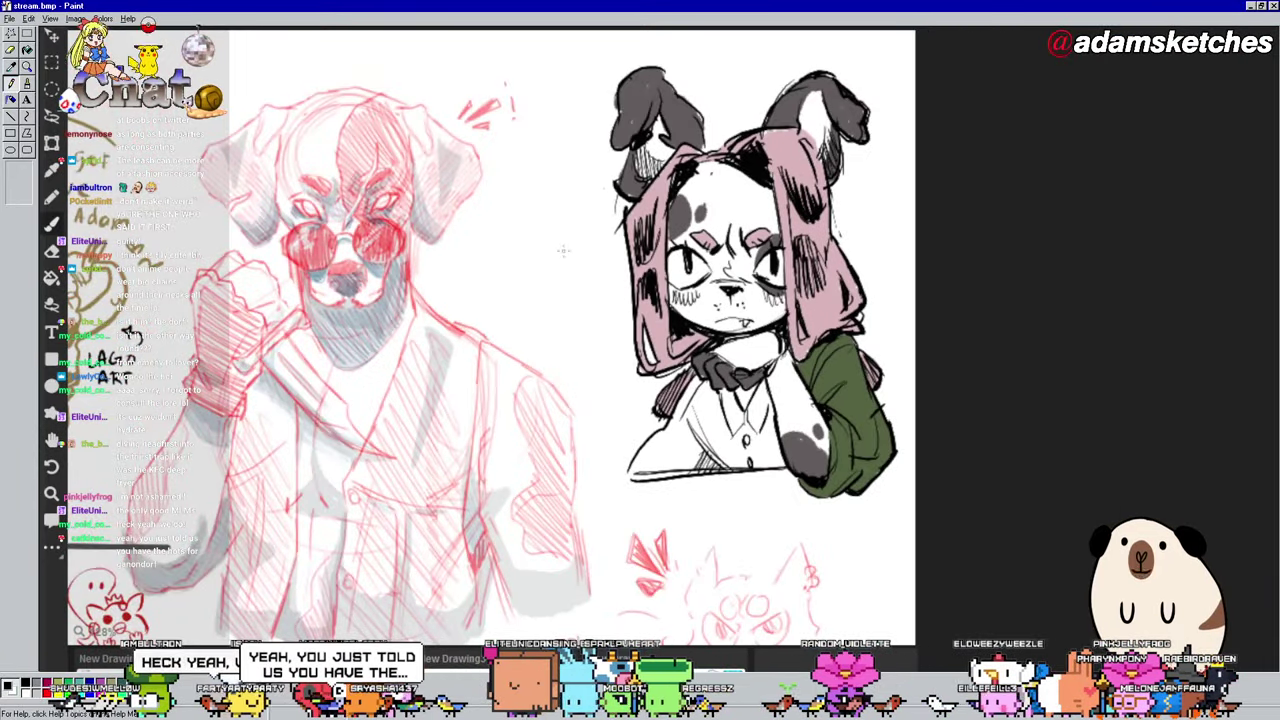
scroll(560, 300, up, 1)
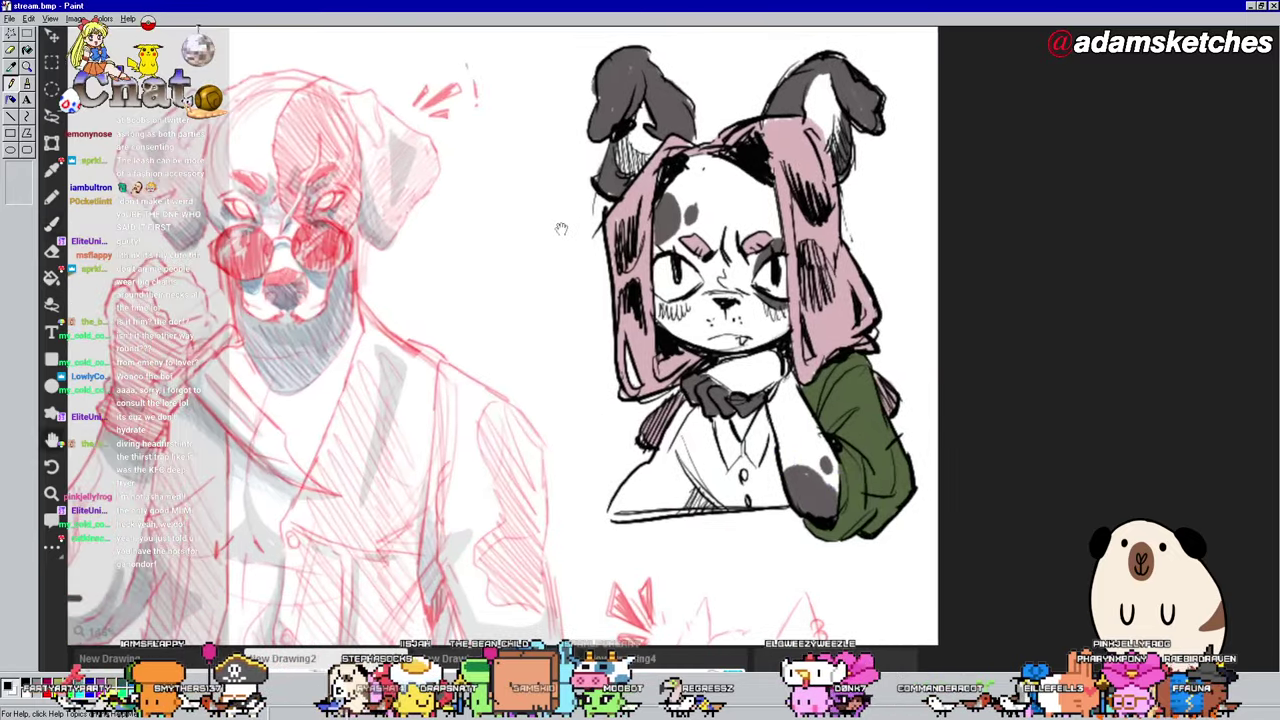
drag(513, 272, 518, 335)
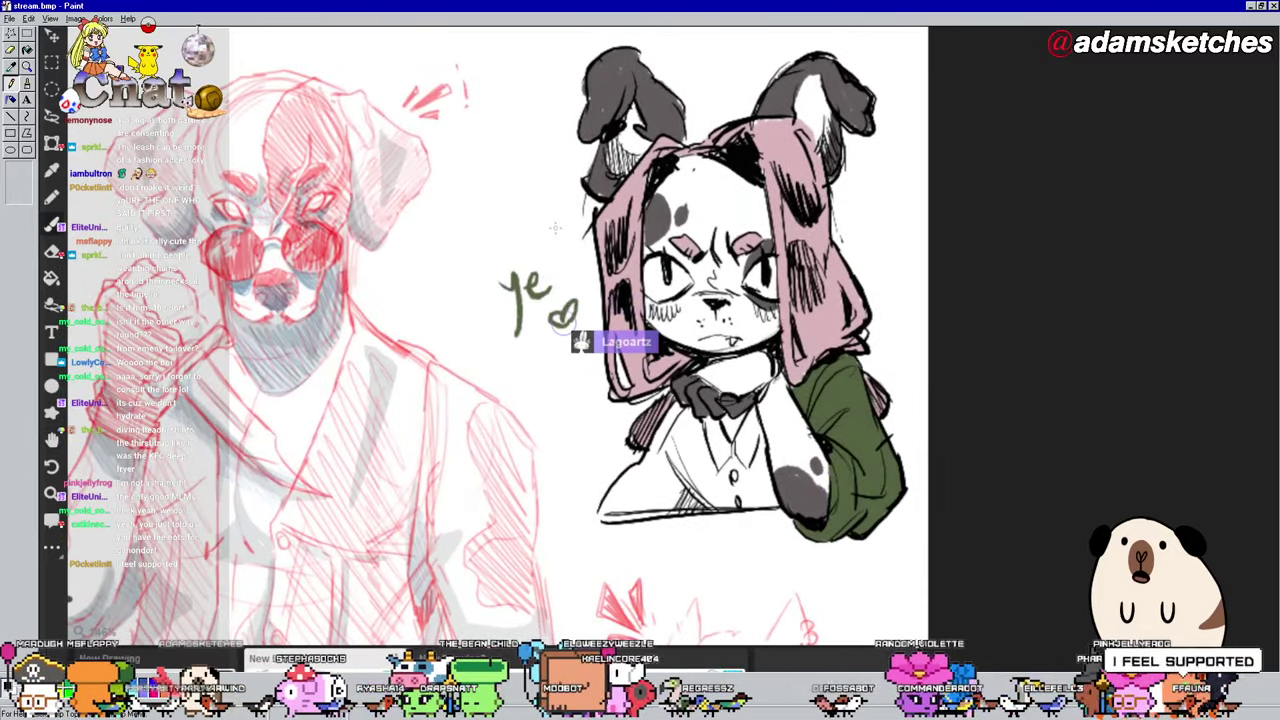
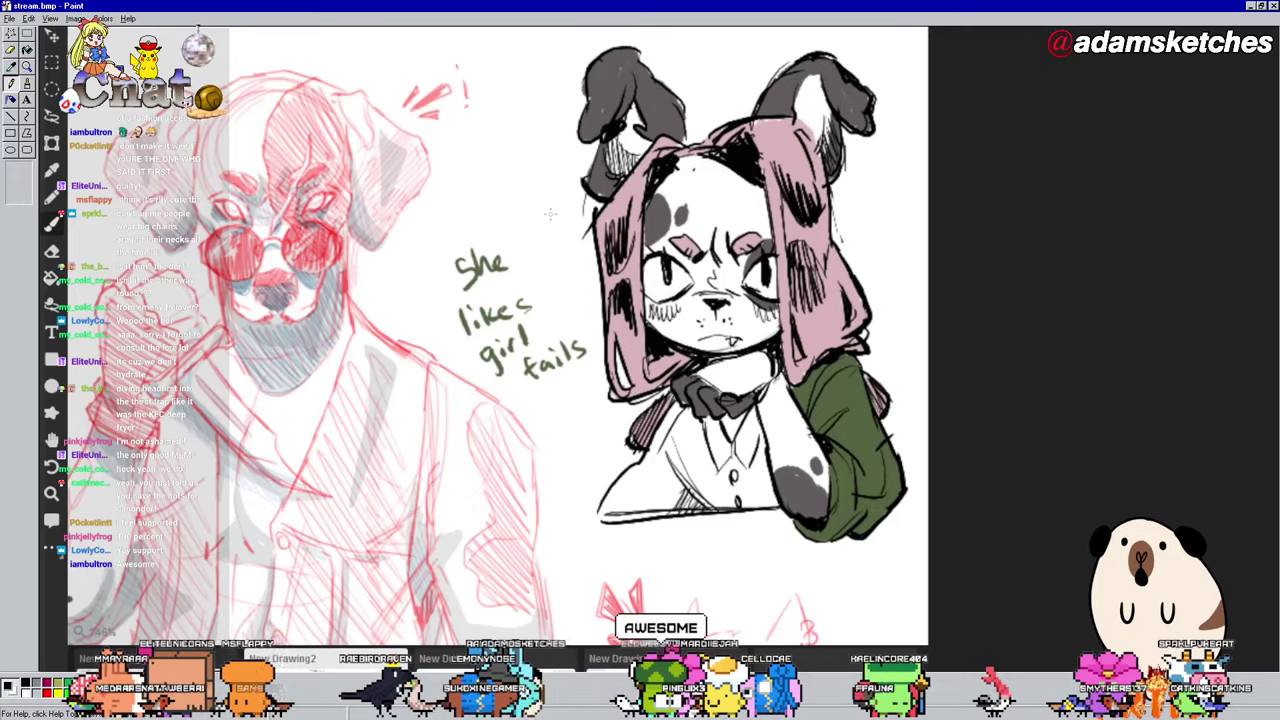
key(ctrl+z)
key(ctrl+z)
key(ctrl+z)
key(ctrl+z)
key(ctrl+z)
key(ctrl+z)
key(ctrl+z)
key(ctrl+z)
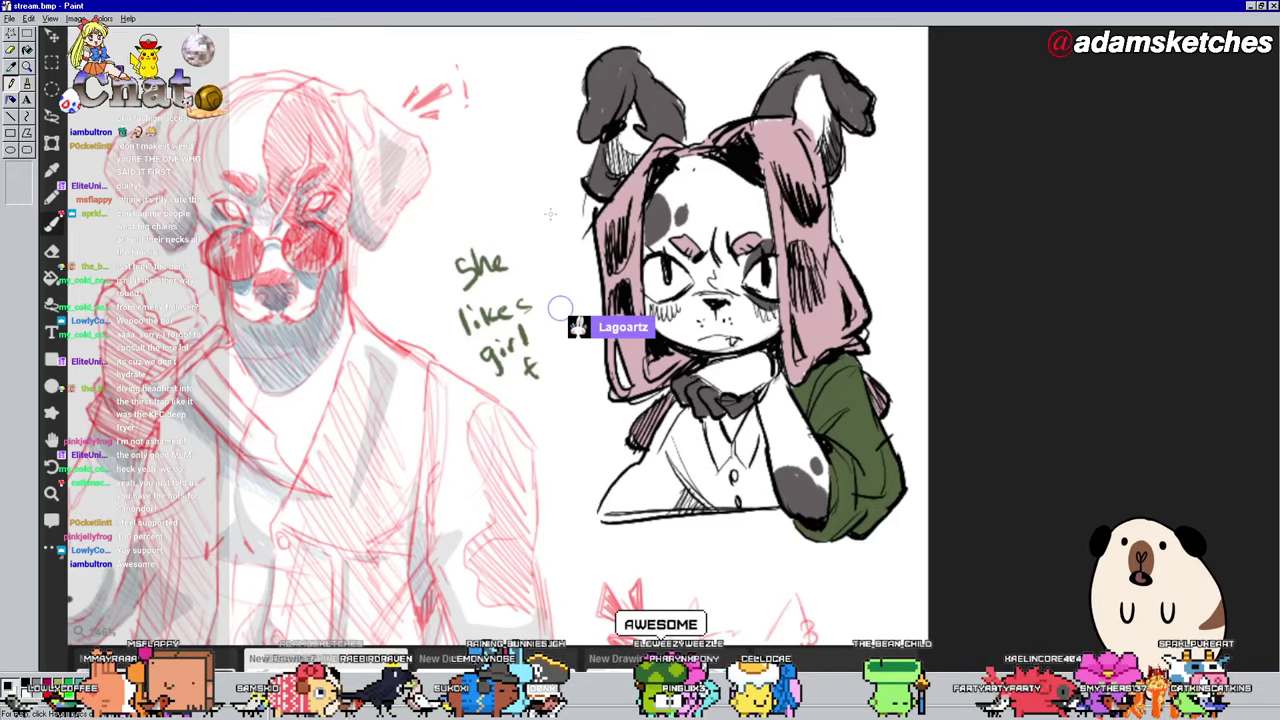
key(ctrl+z)
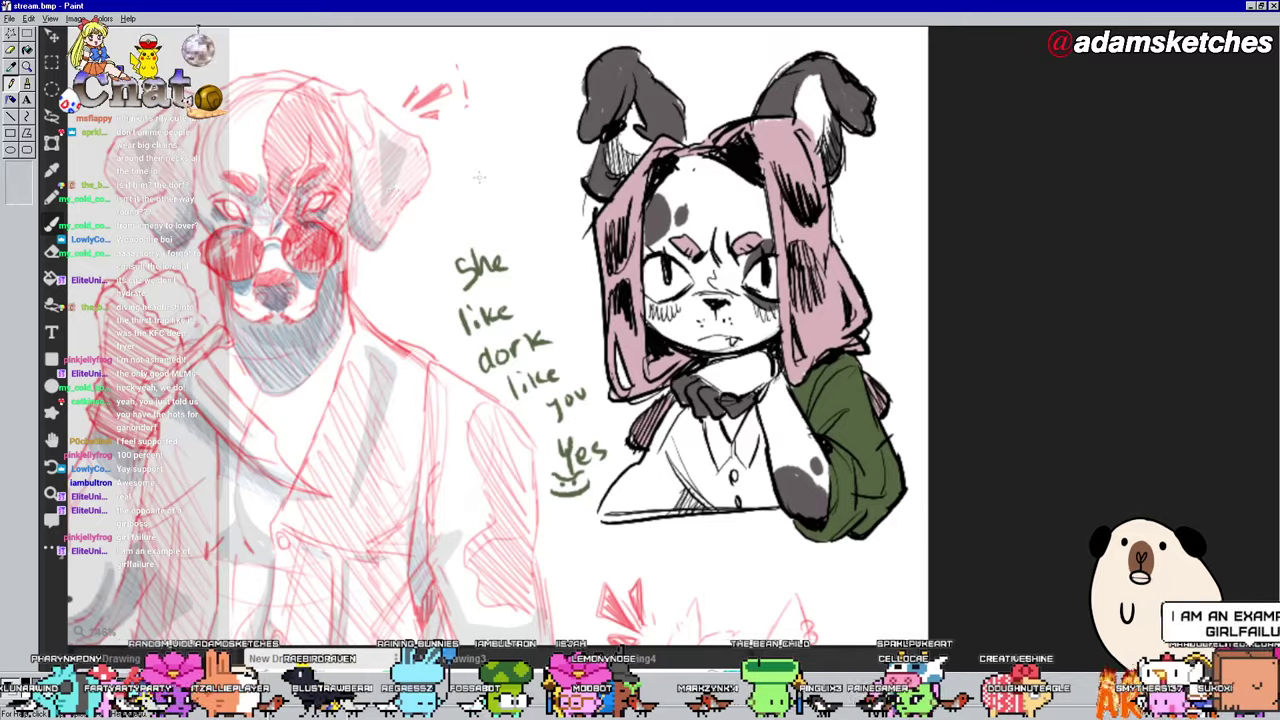
Step: Look over the pink-haired character, the red bearded dog sketch and the notes between them, back across to the eared character
scroll(568, 200, down, 2)
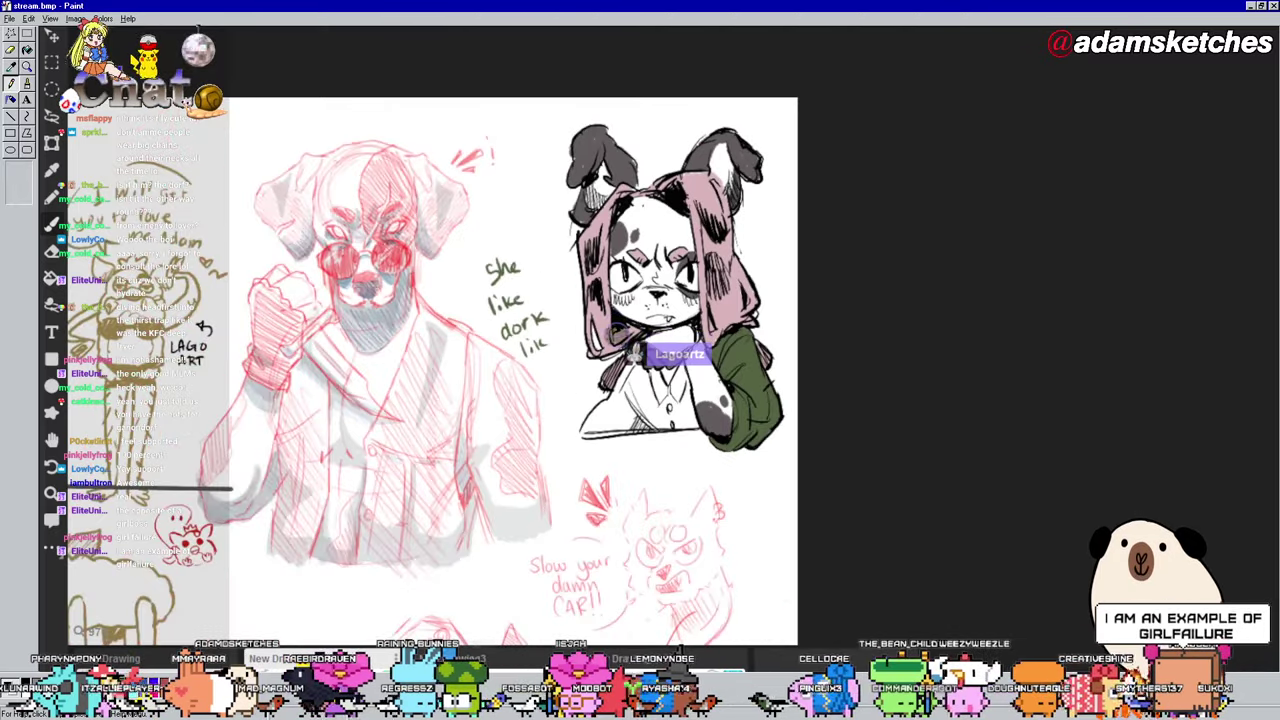
scroll(470, 350, down, 3)
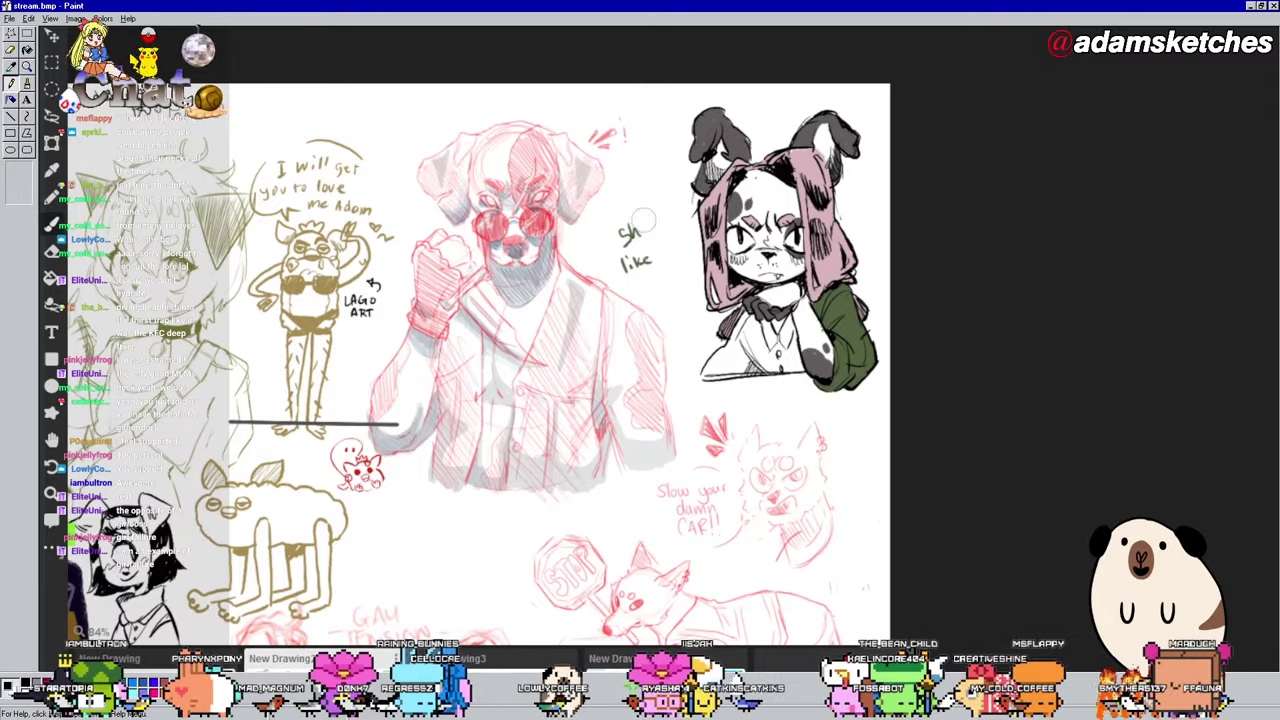
scroll(828, 248, up, 3)
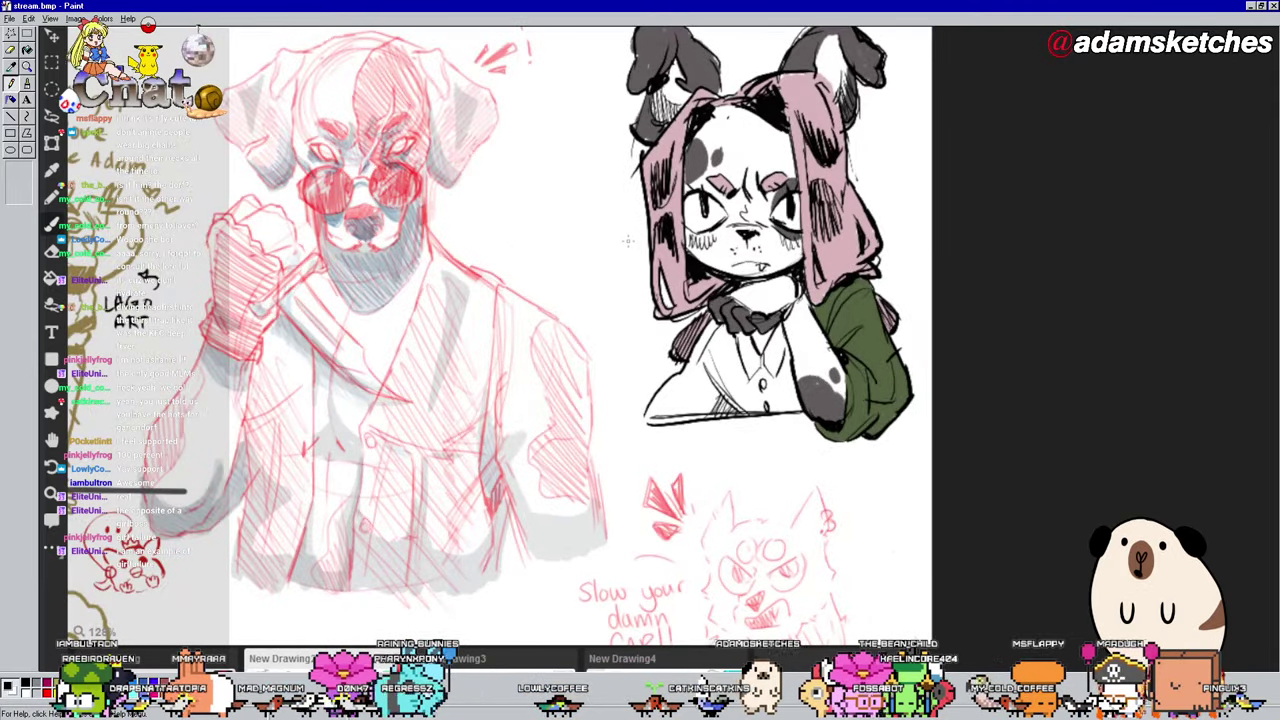
mouse_move(376, 262)
mouse_down()
mouse_move(429, 251)
mouse_move(470, 262)
mouse_up()
scroll(470, 262, down, 2)
drag(527, 315, 576, 318)
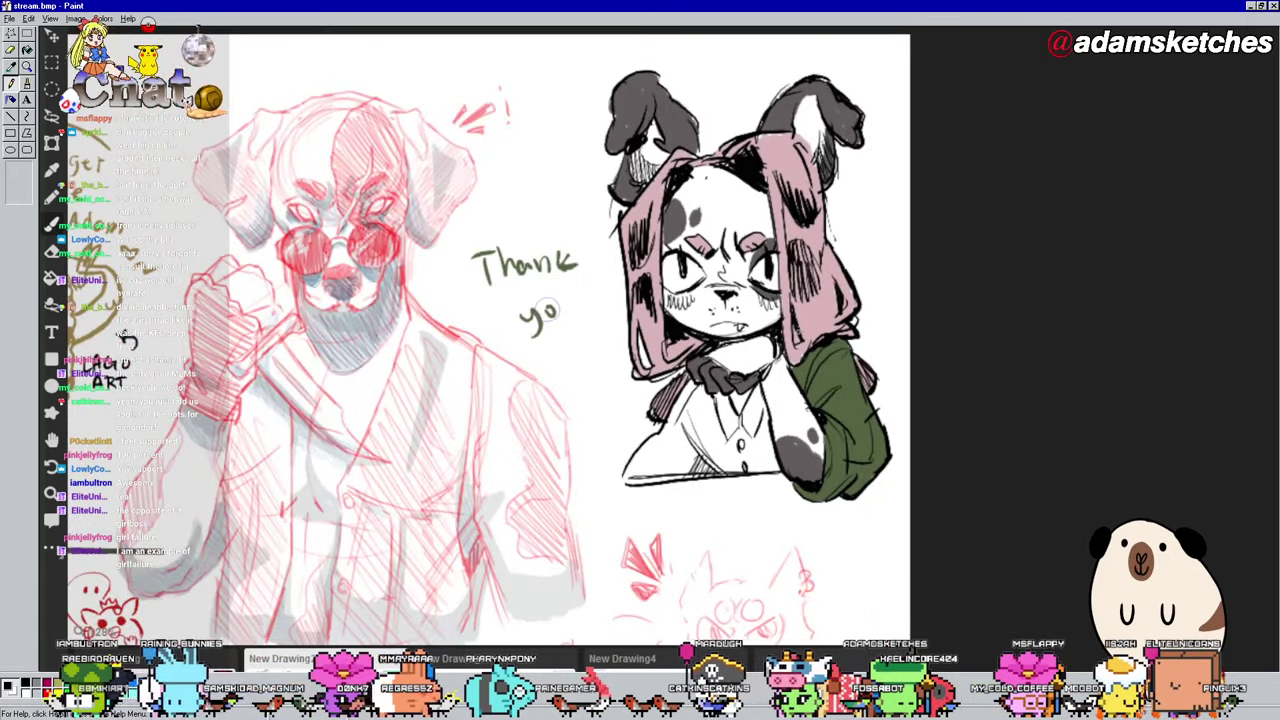
scroll(576, 318, down, 1)
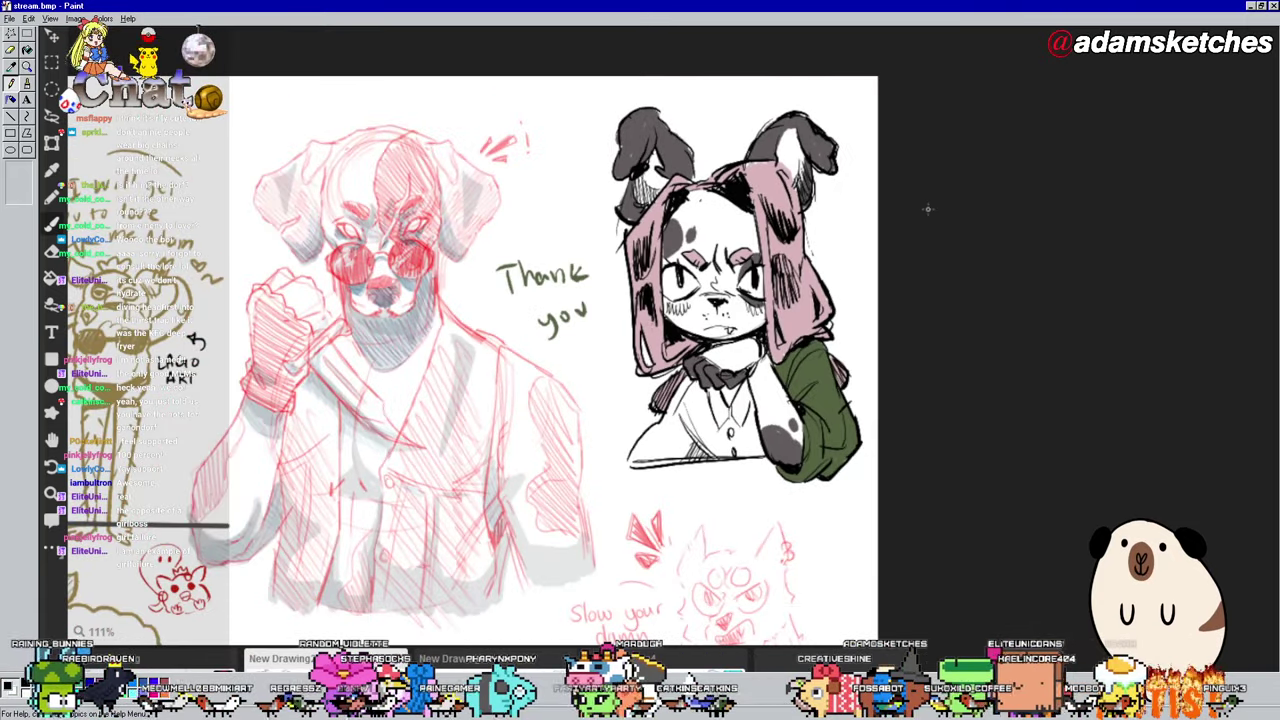
mouse_move(590, 322)
mouse_down()
mouse_move(574, 338)
mouse_move(898, 271)
mouse_up()
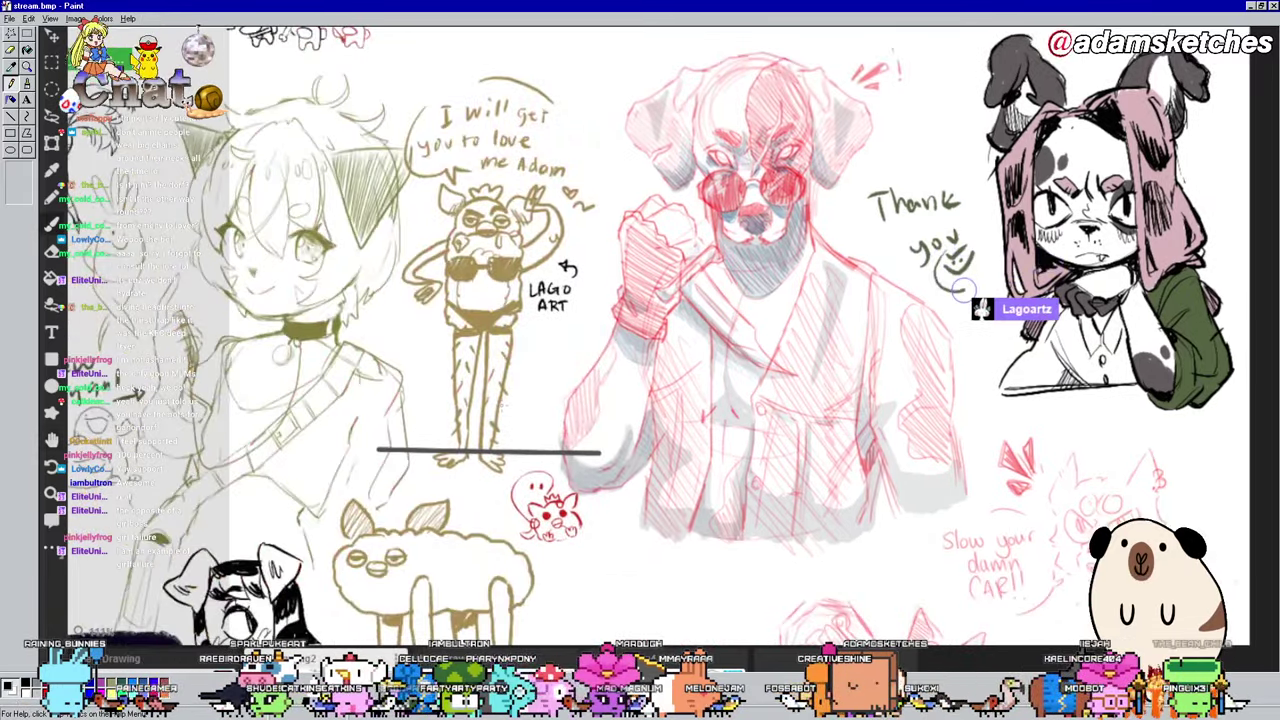
drag(560, 426, 820, 212)
mouse_move(566, 507)
mouse_down()
mouse_move(956, 195)
mouse_move(1146, 284)
mouse_up()
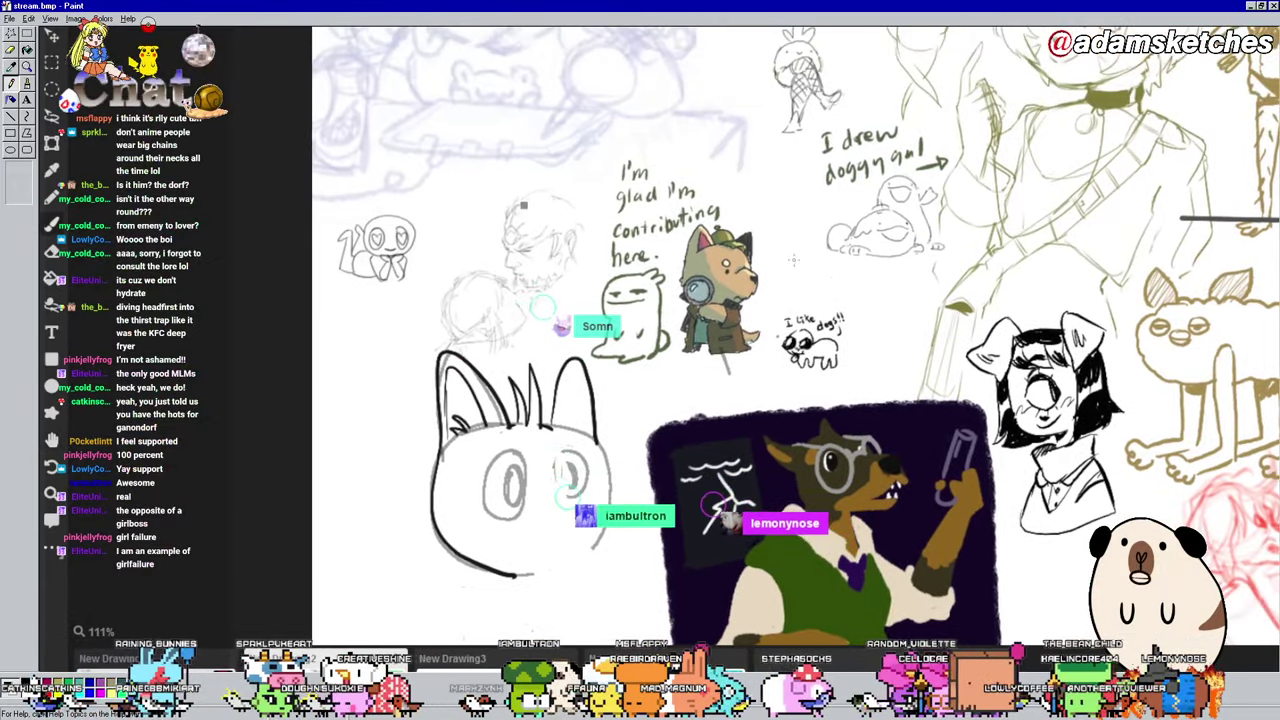
mouse_move(1031, 132)
mouse_down()
mouse_move(721, 157)
mouse_move(666, 327)
mouse_up()
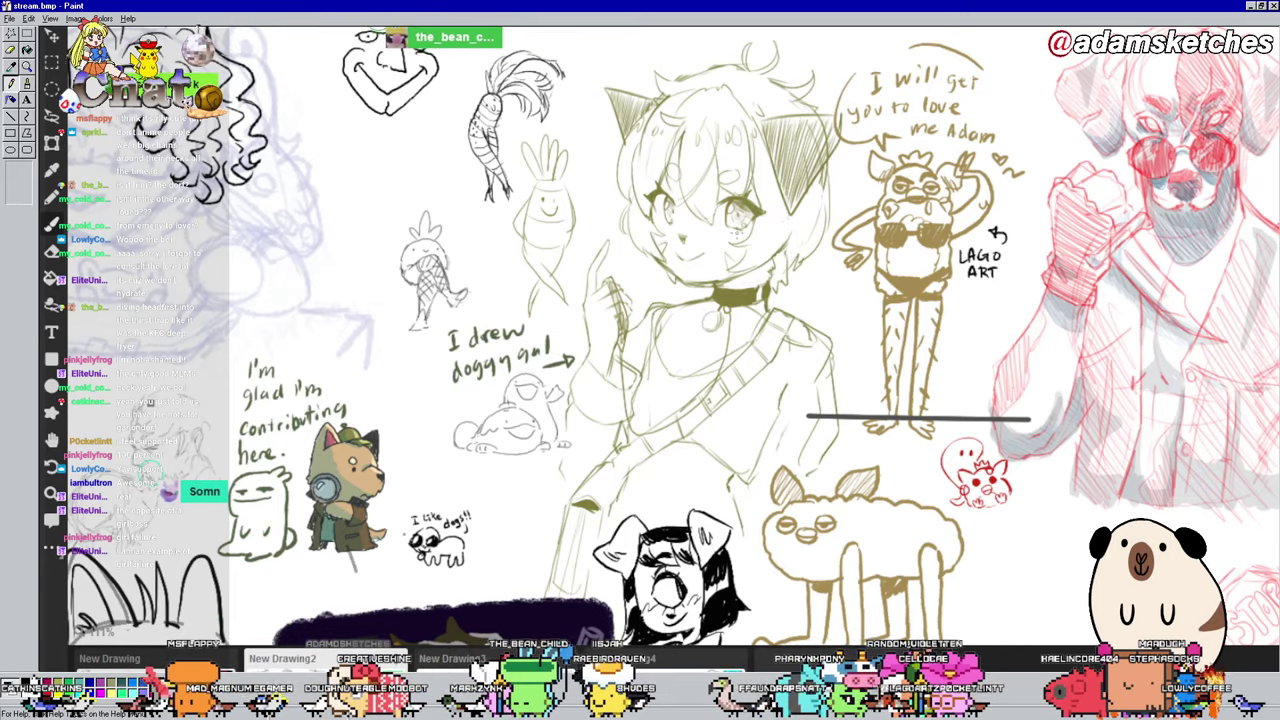
Step: Redraw the eared character's smile as an open mouth with small pointed fangs and a shaded corner
scroll(717, 240, up, 4)
scroll(717, 240, up, 3)
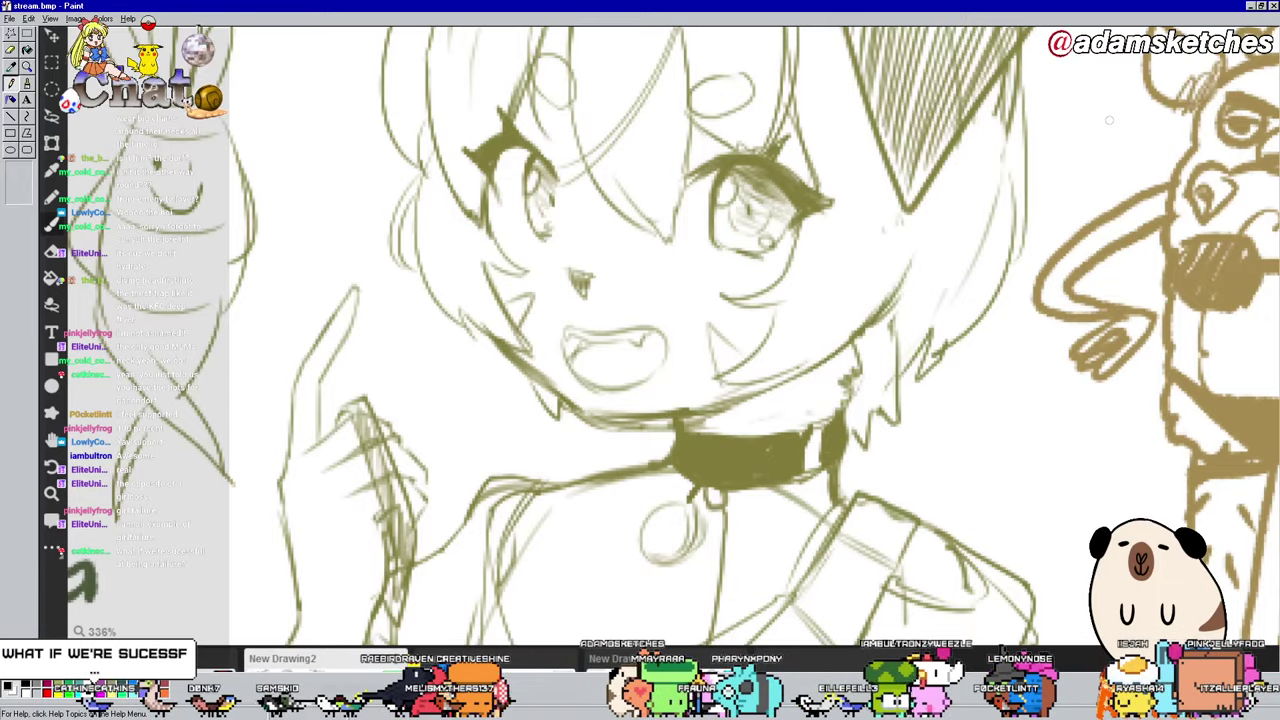
drag(940, 337, 1040, 287)
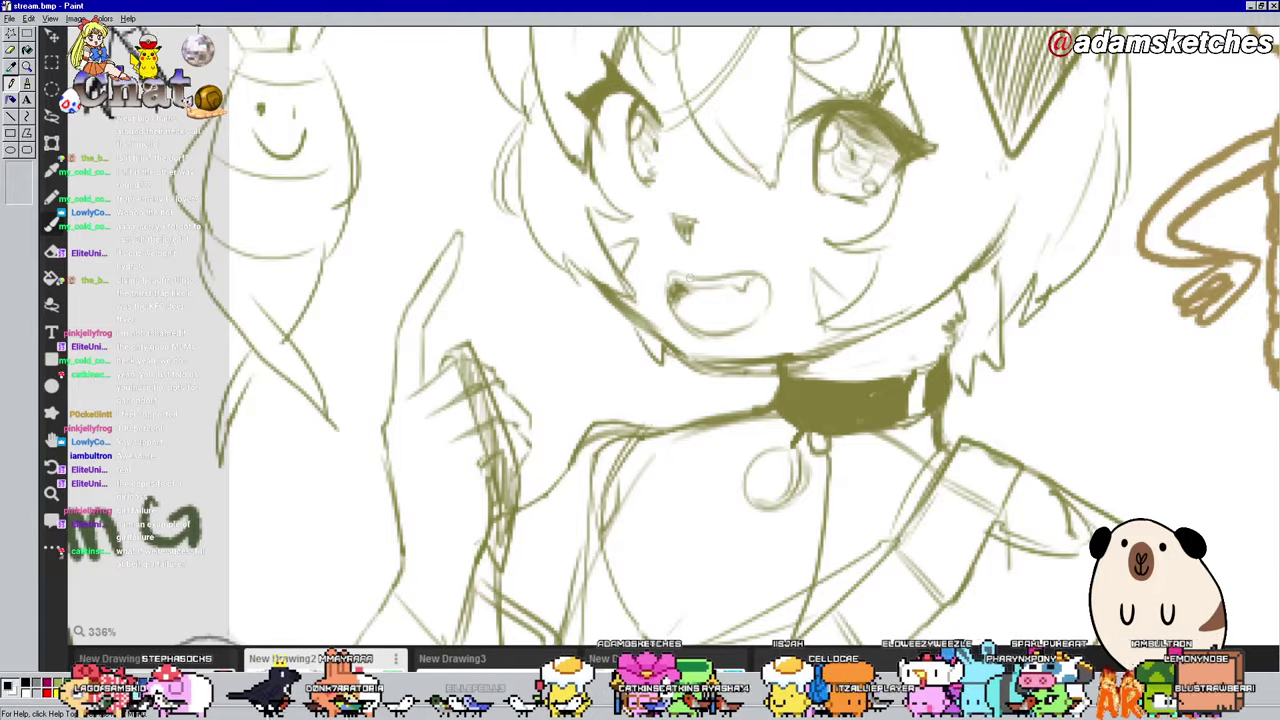
scroll(720, 235, down, 5)
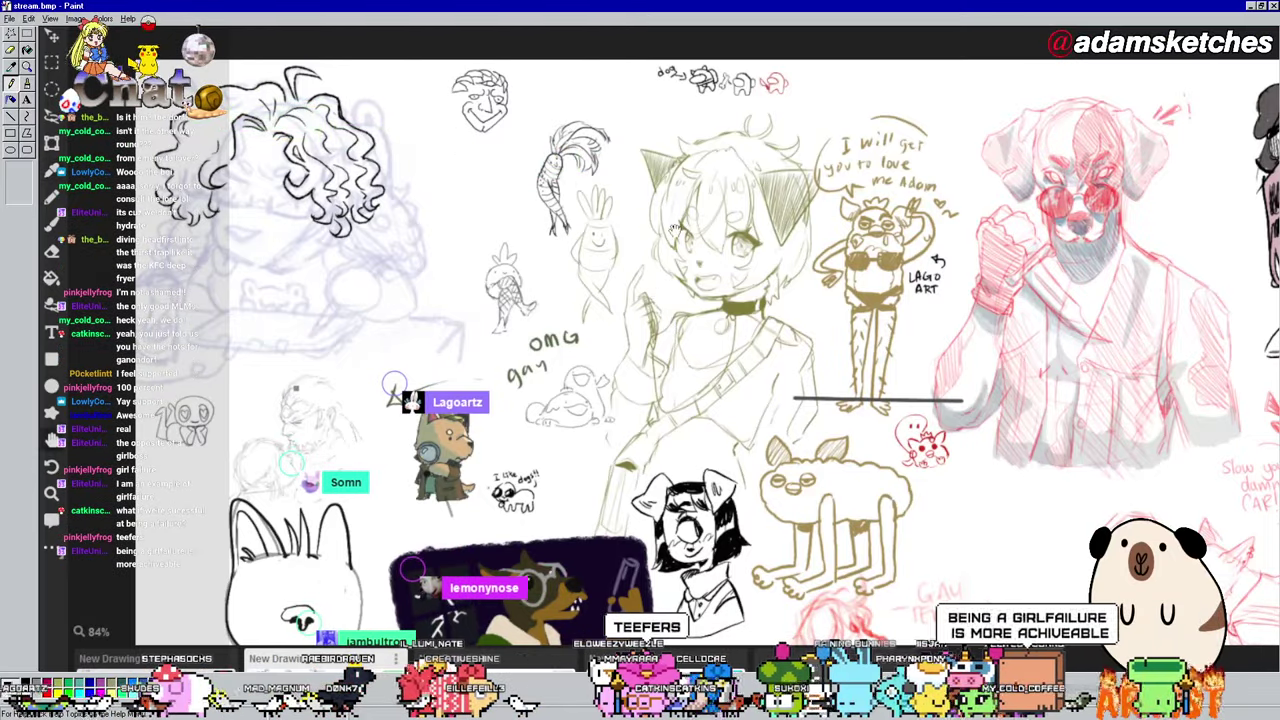
scroll(708, 342, down, 1)
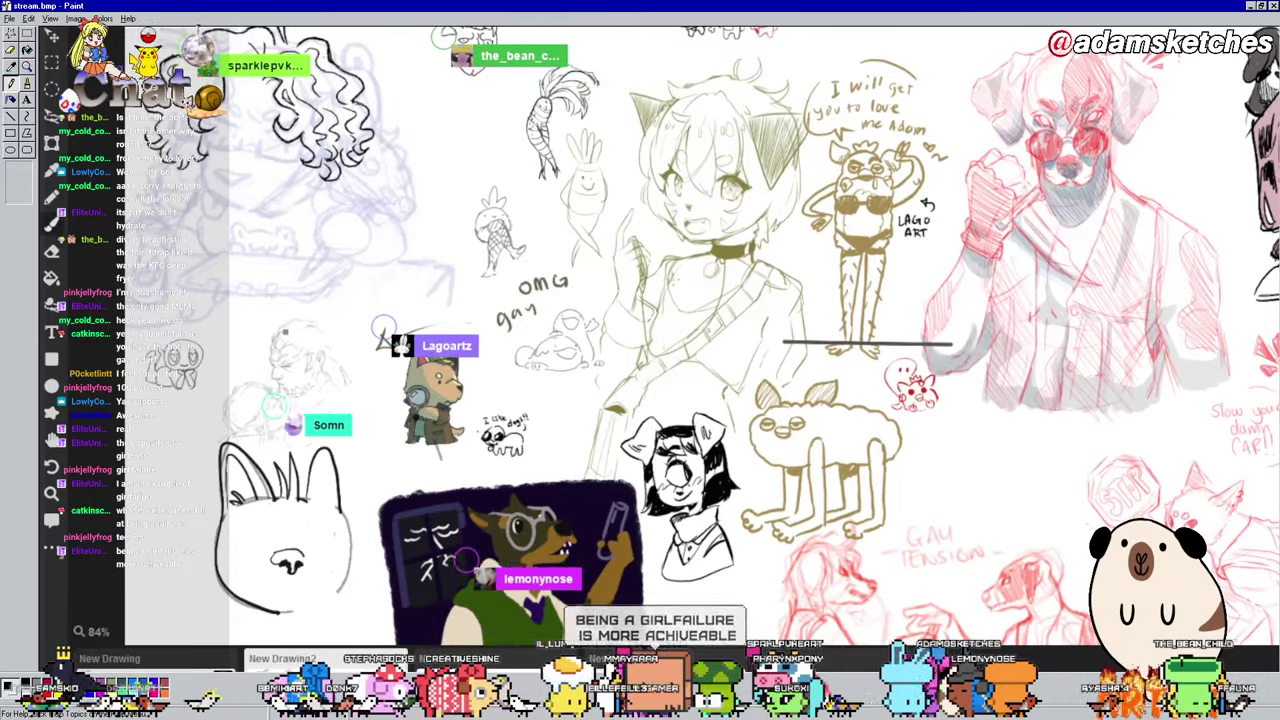
Step: Examine the bearded head sketch with its second figure and the handwritten notes around the detective dog
scroll(511, 295, up, 3)
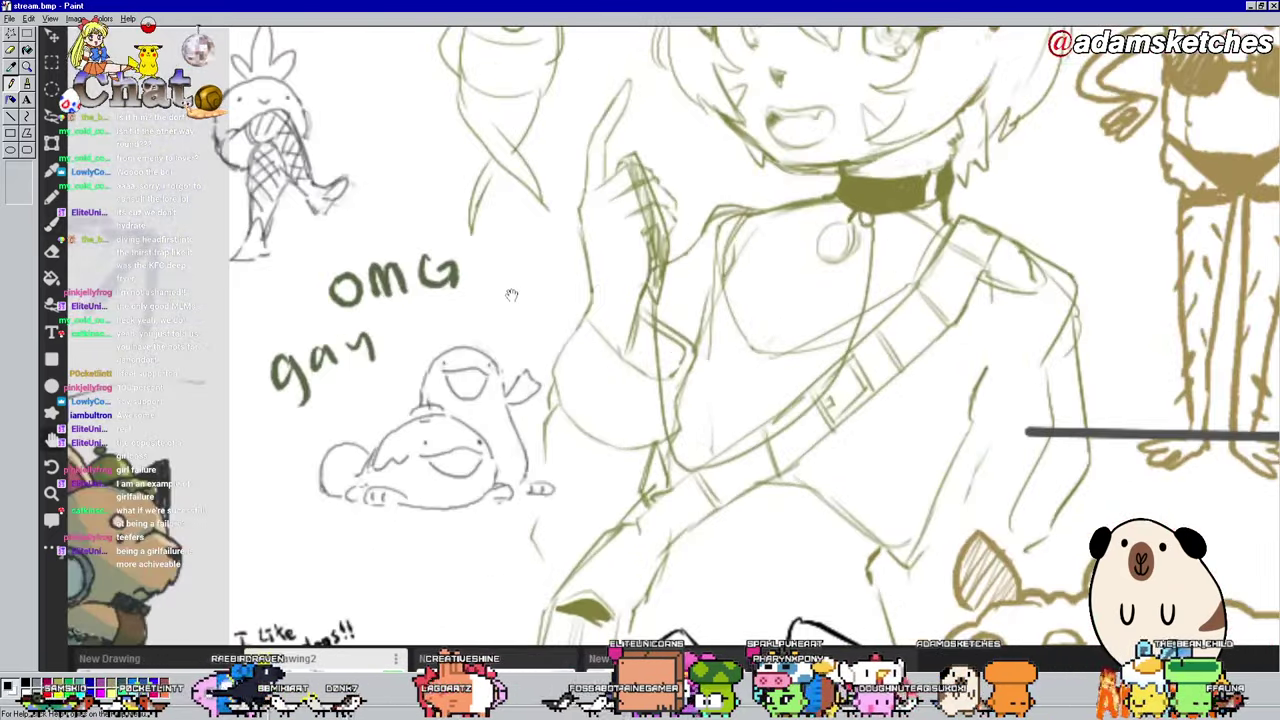
mouse_move(511, 295)
mouse_down()
mouse_move(606, 215)
mouse_move(1041, 246)
mouse_move(1193, 152)
mouse_move(1267, 76)
mouse_up()
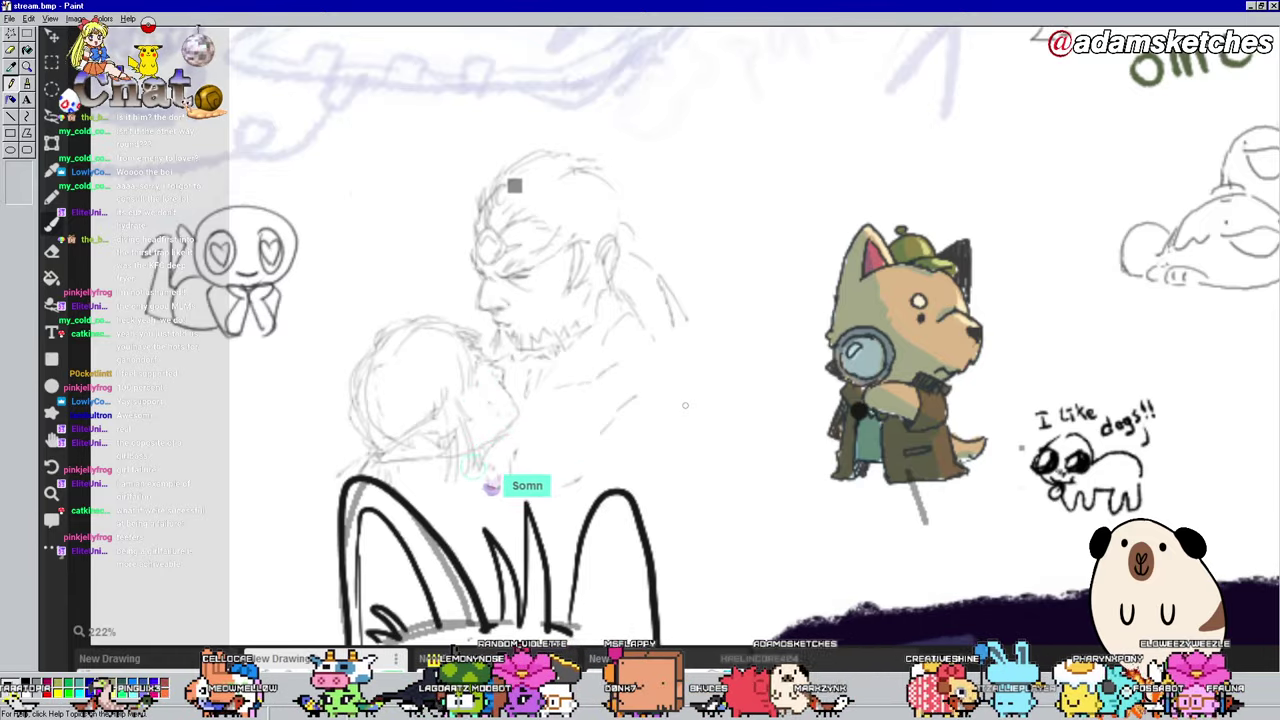
scroll(685, 405, down, 3)
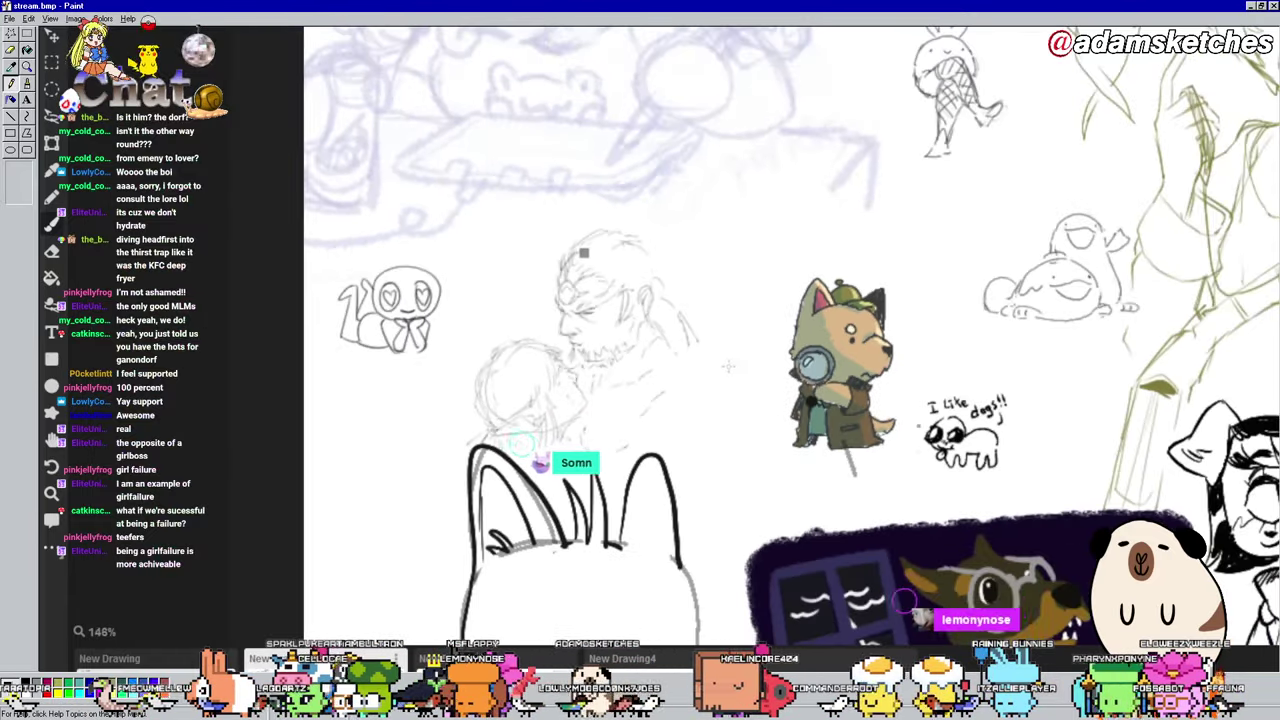
scroll(604, 327, up, 2)
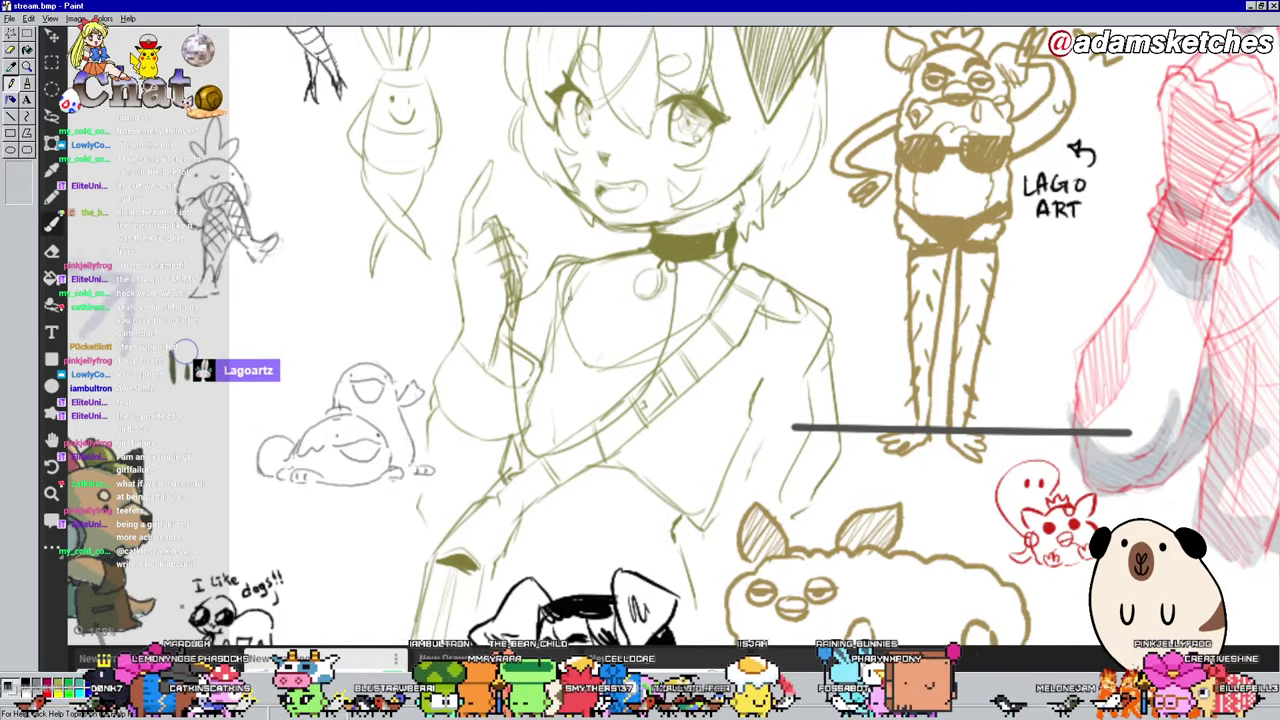
drag(783, 327, 886, 309)
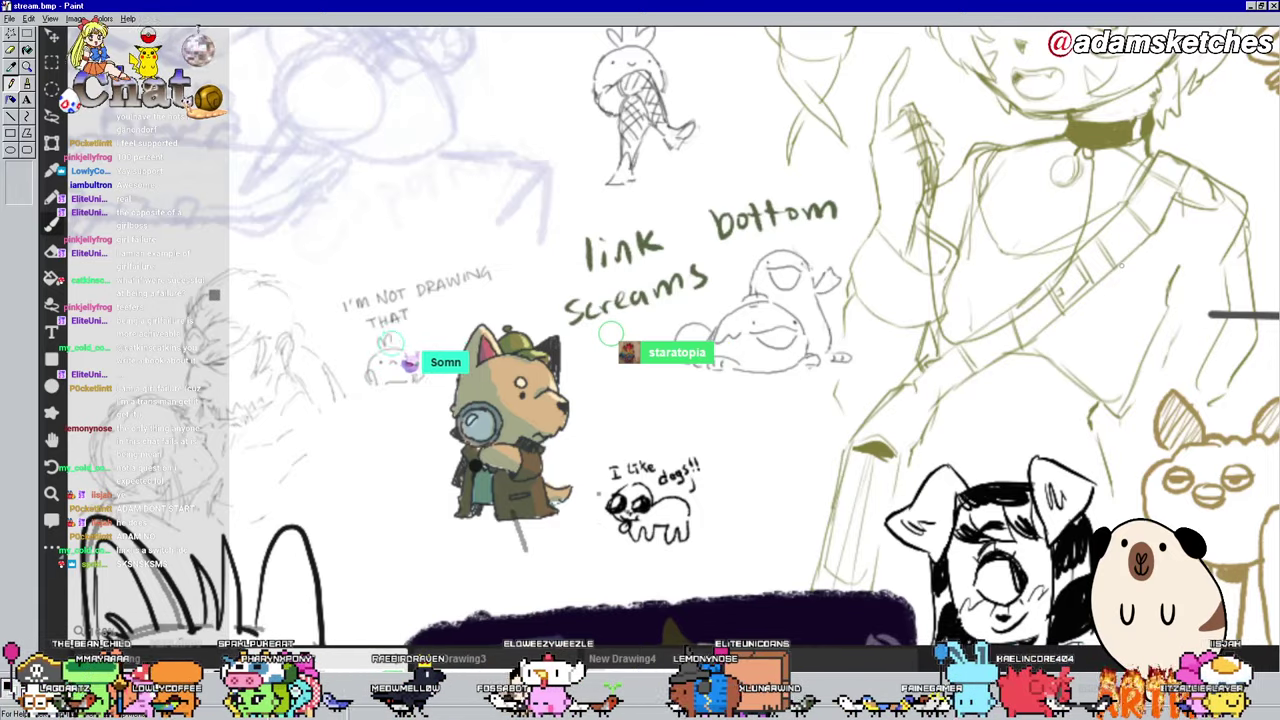
scroll(656, 330, left, 5)
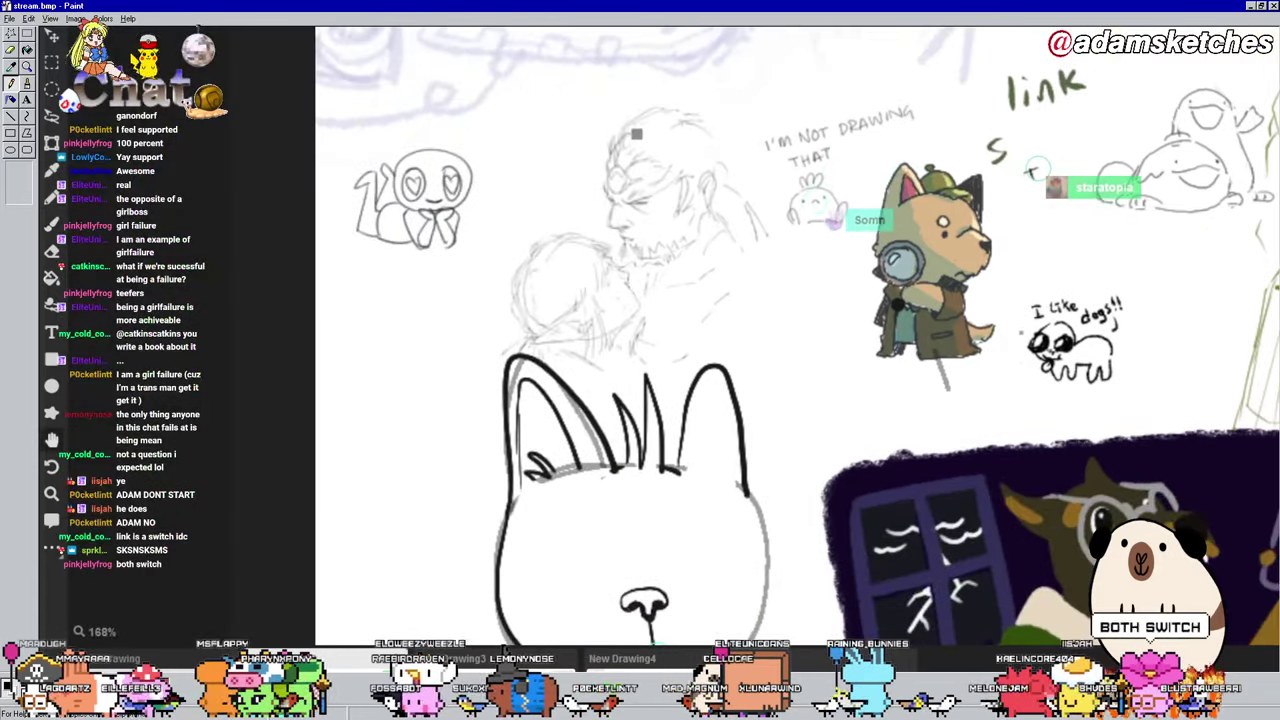
scroll(656, 330, right, 4)
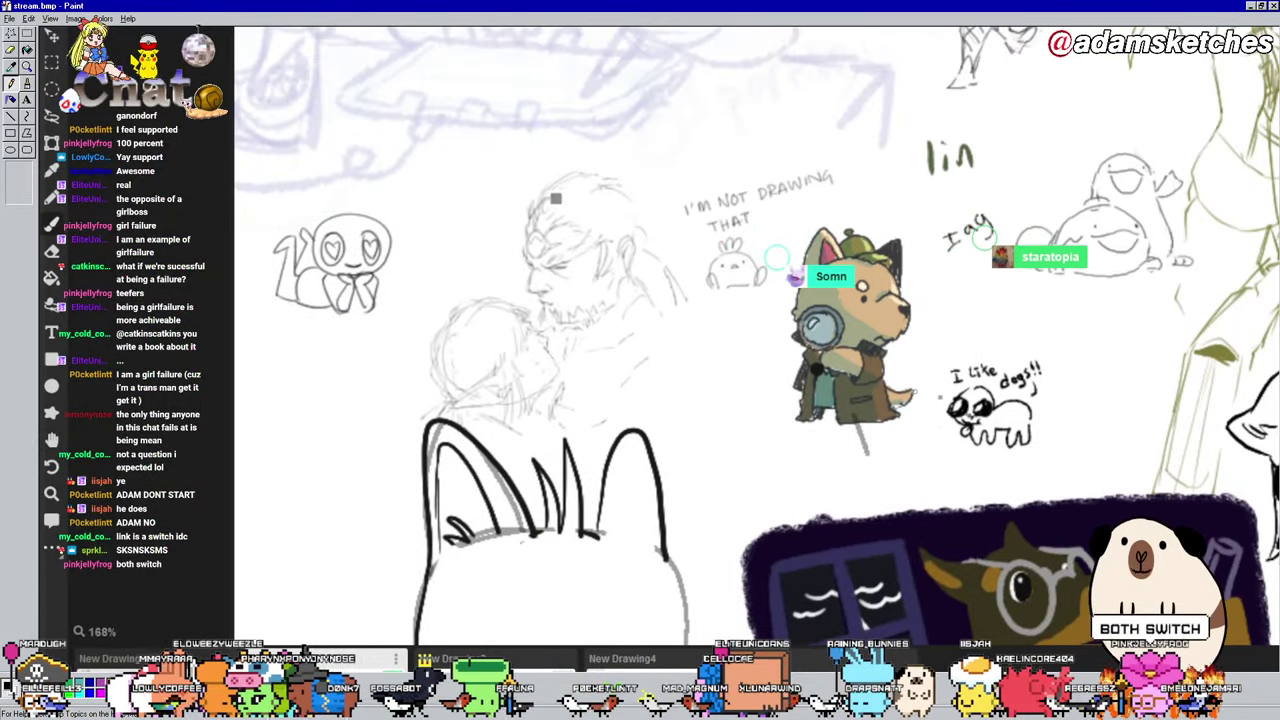
drag(626, 418, 652, 445)
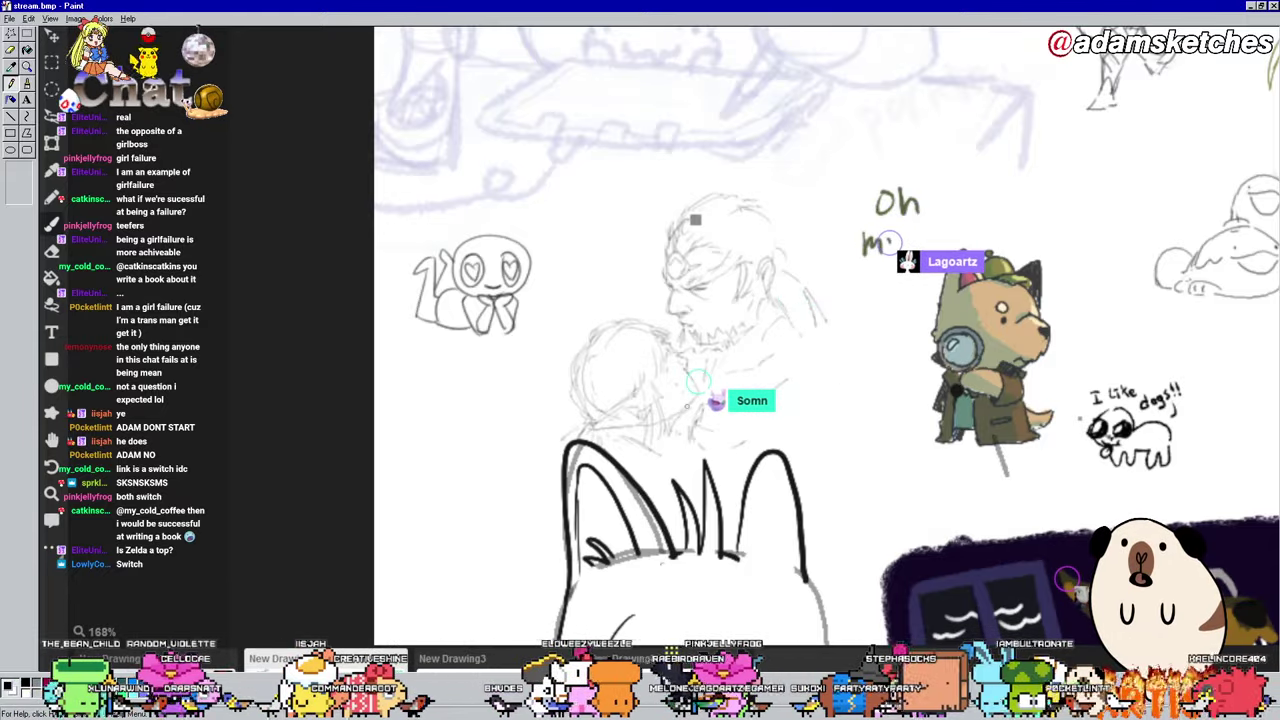
Step: Clear the extra segment lines from the eared character's strap and replace its open fanged mouth with a small closed smile
drag(1182, 235, 485, 398)
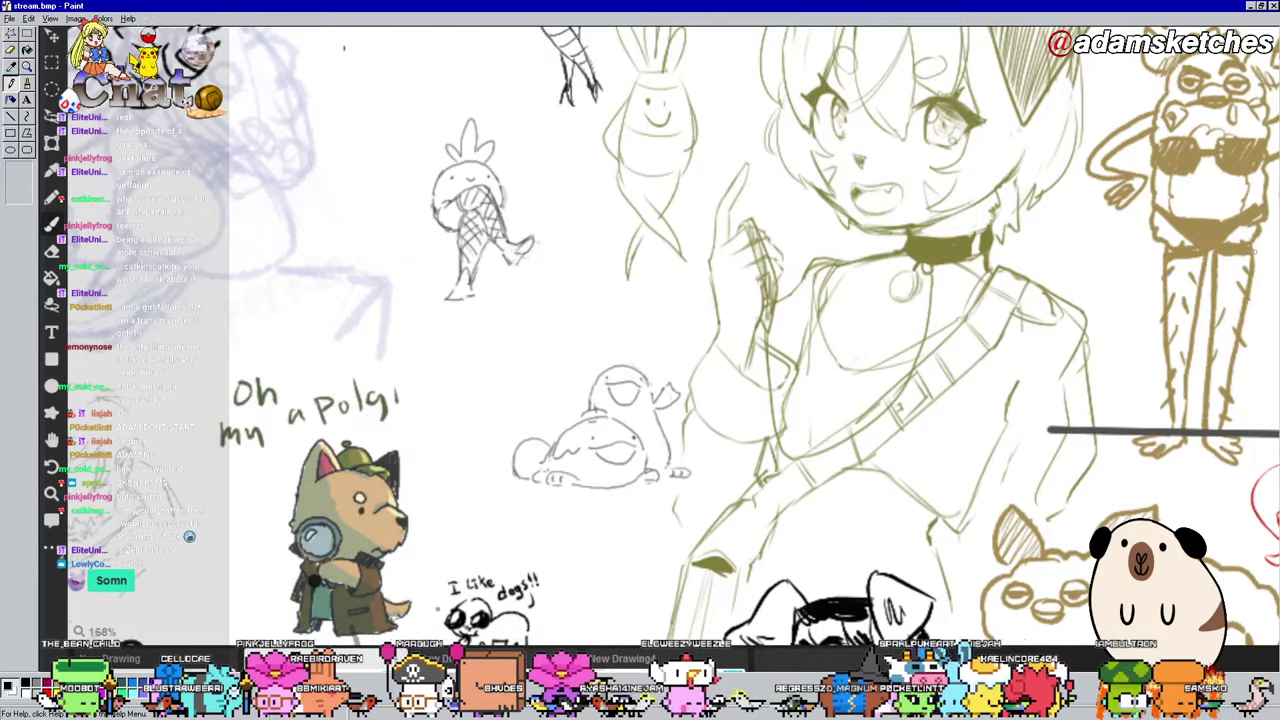
drag(1054, 226, 978, 267)
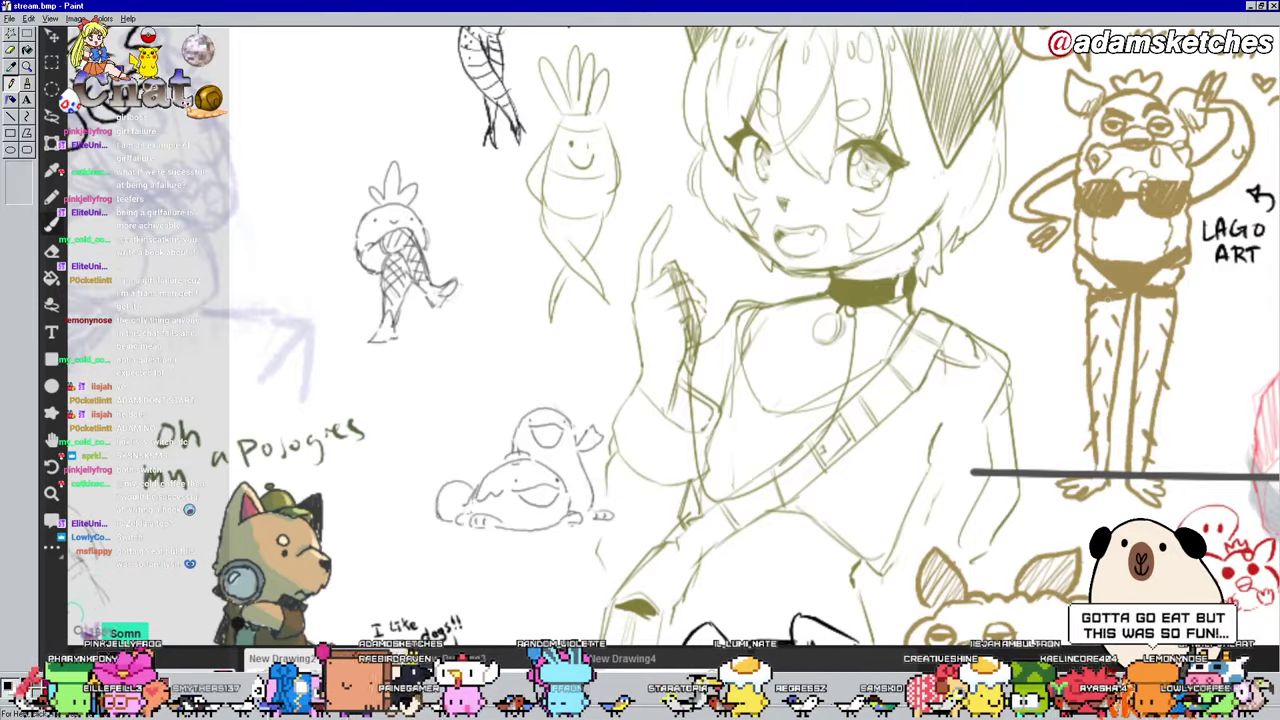
drag(1000, 300, 956, 288)
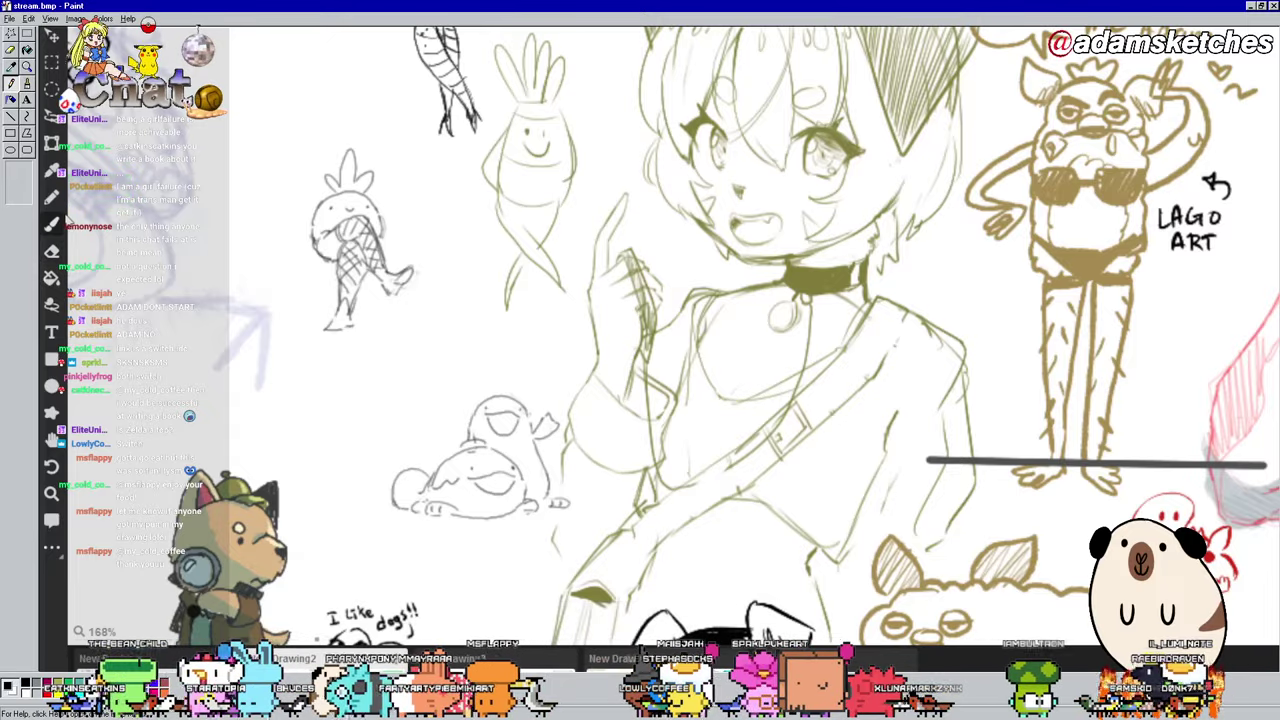
drag(990, 358, 969, 462)
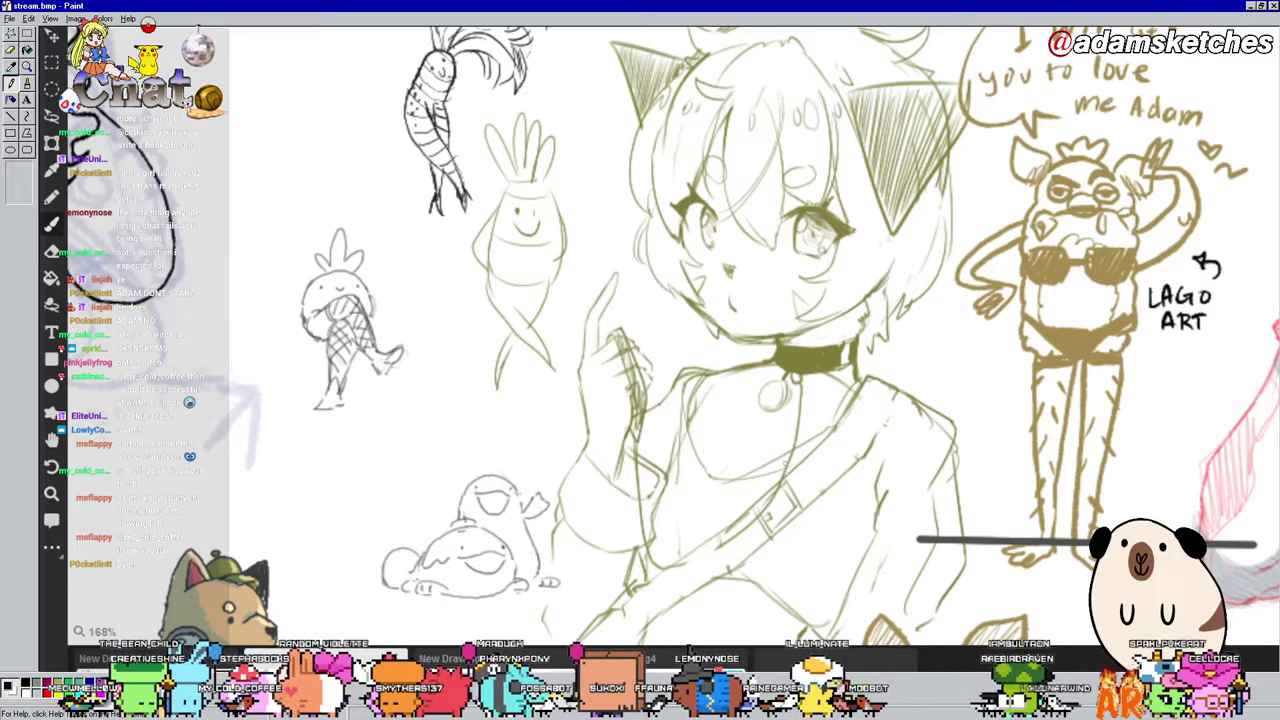
Step: Refine the eared character's clothing with short crease strokes around the shoulder, elbow and waist
drag(786, 528, 1050, 174)
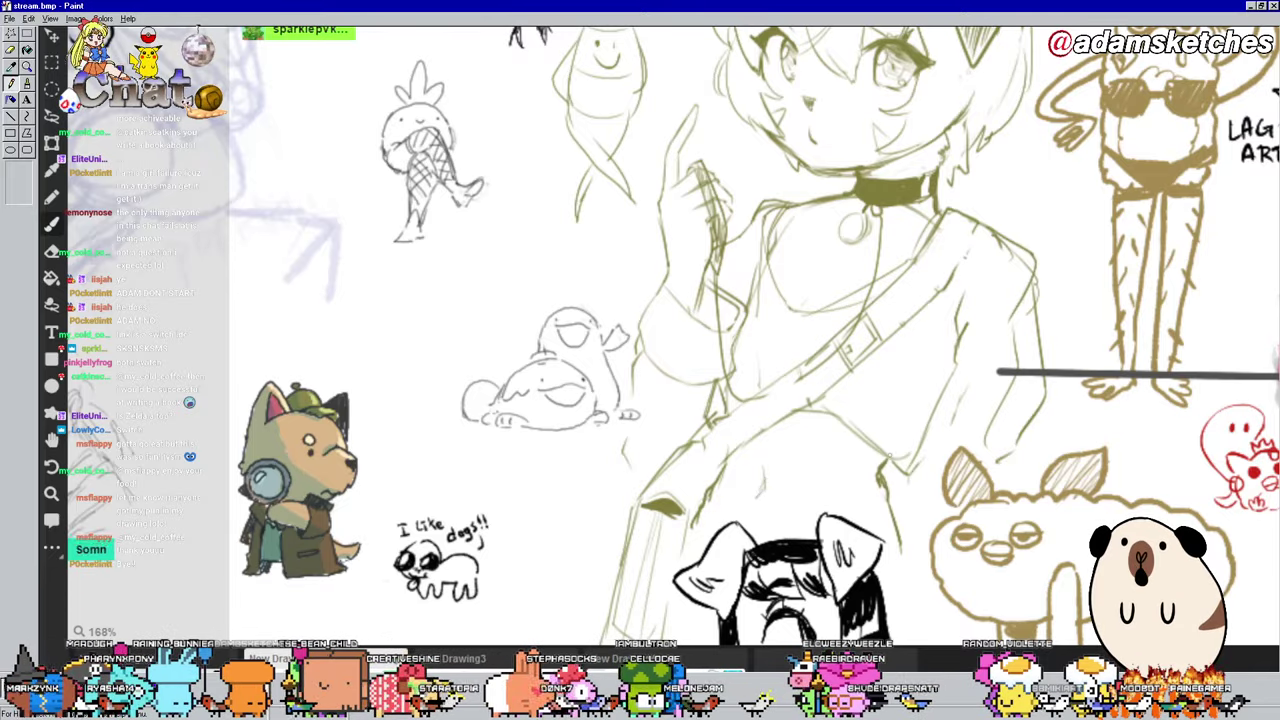
mouse_move(953, 266)
mouse_down()
mouse_move(653, 526)
mouse_move(903, 206)
mouse_up()
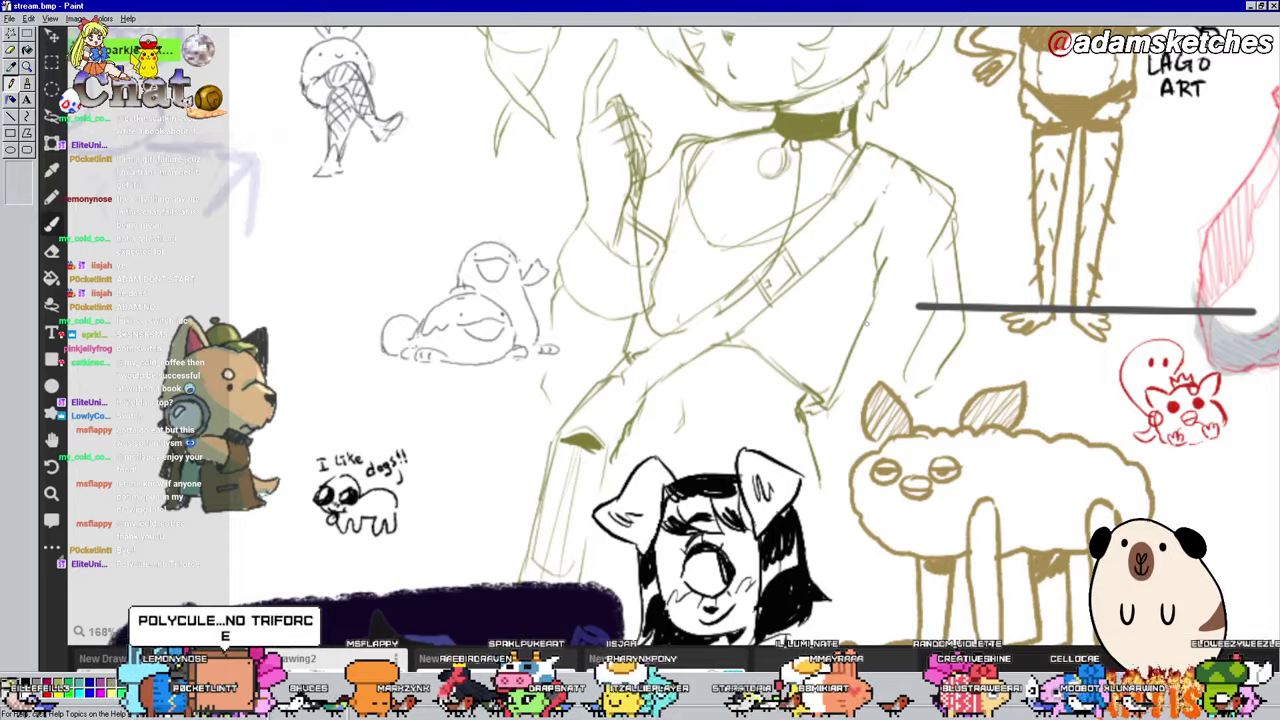
scroll(432, 320, down, 2)
scroll(432, 320, up, 3)
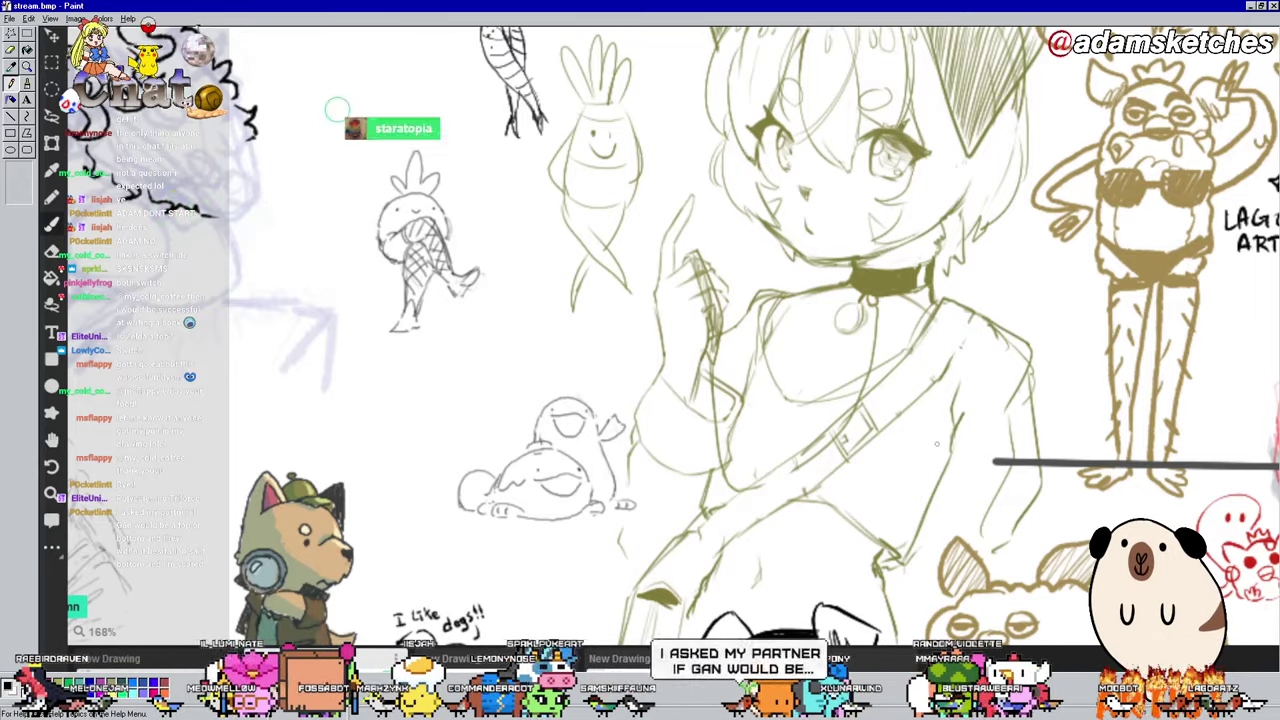
mouse_move(937, 444)
mouse_down()
mouse_move(948, 300)
mouse_move(958, 428)
mouse_up()
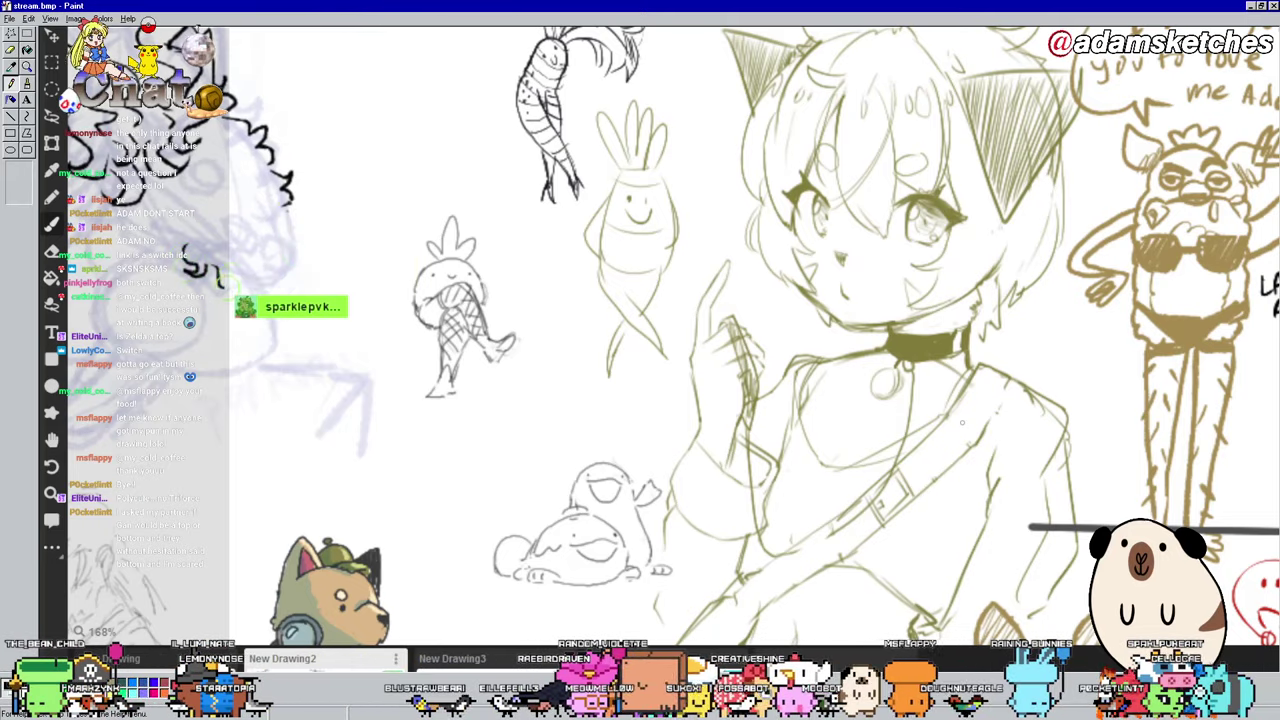
key(space)
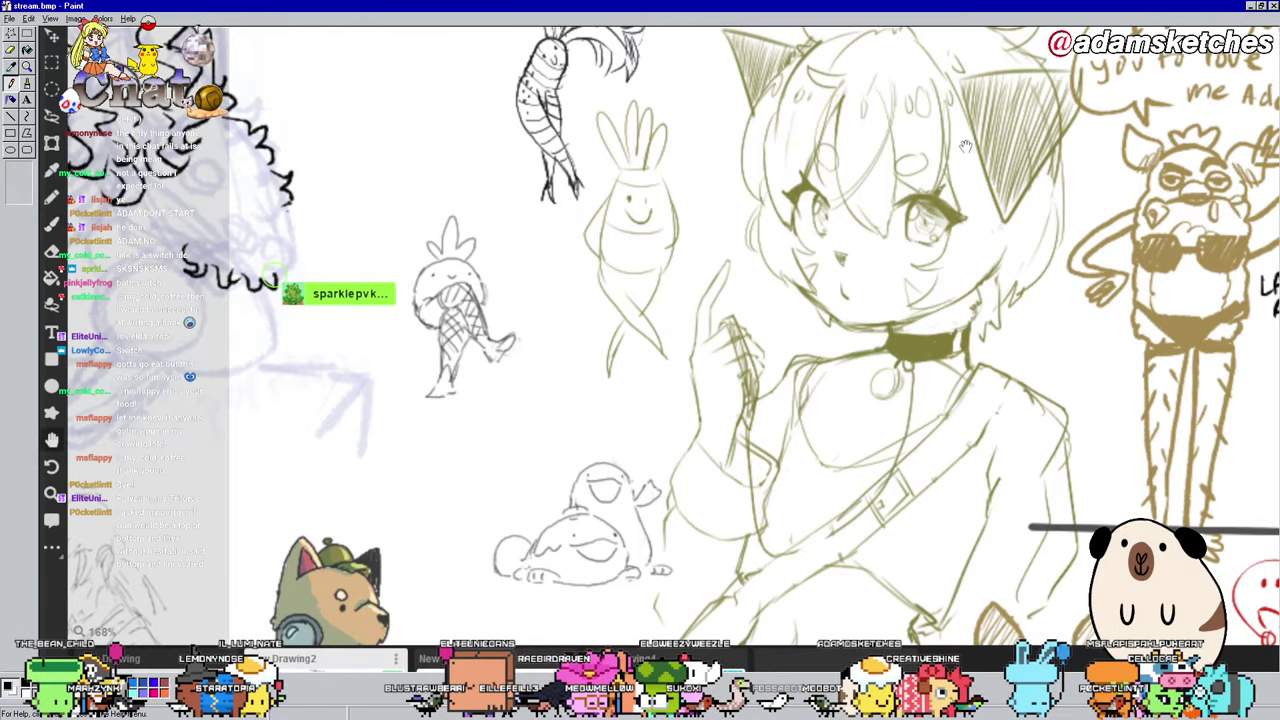
drag(965, 147, 958, 357)
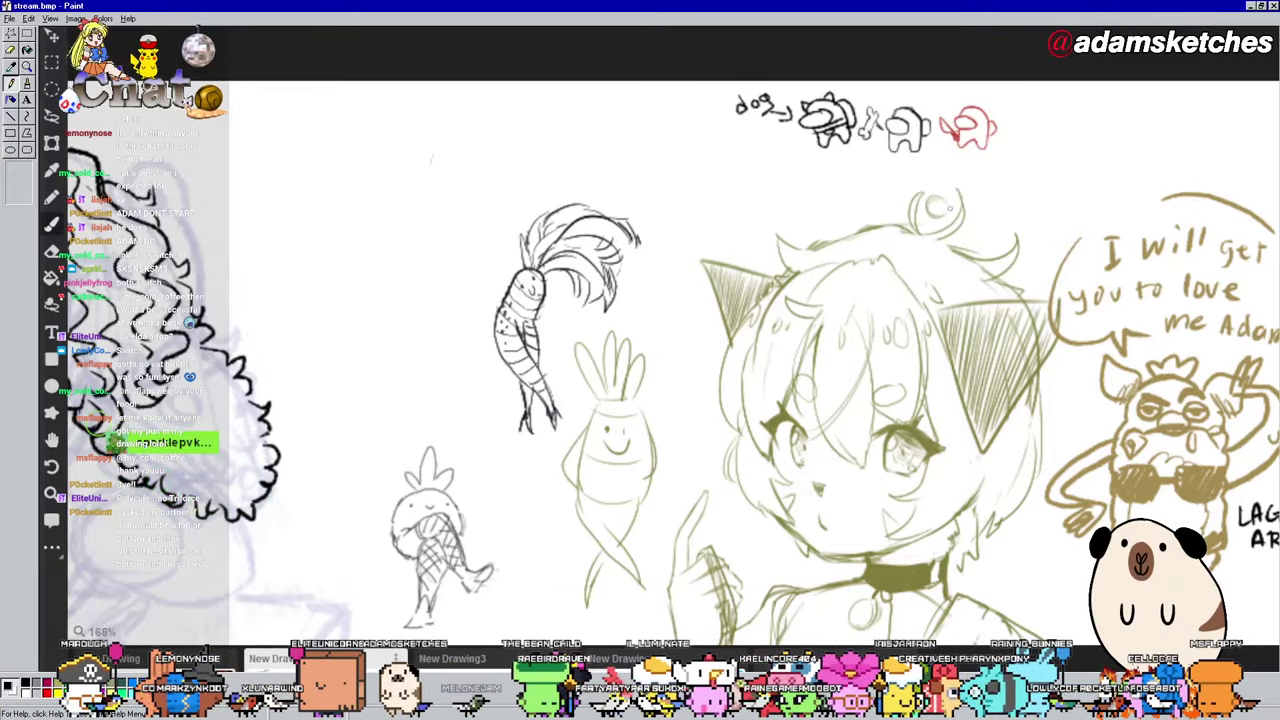
drag(1077, 410, 1109, 155)
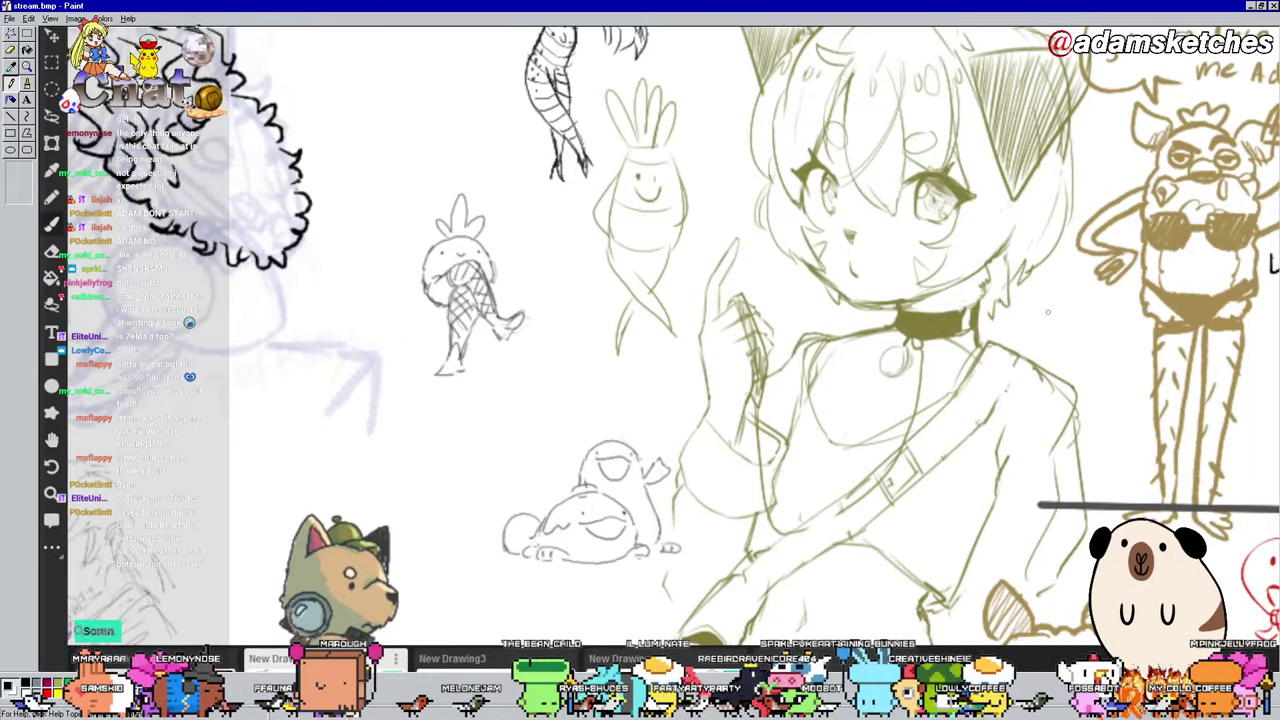
drag(1048, 312, 1067, 206)
drag(1117, 254, 1161, 210)
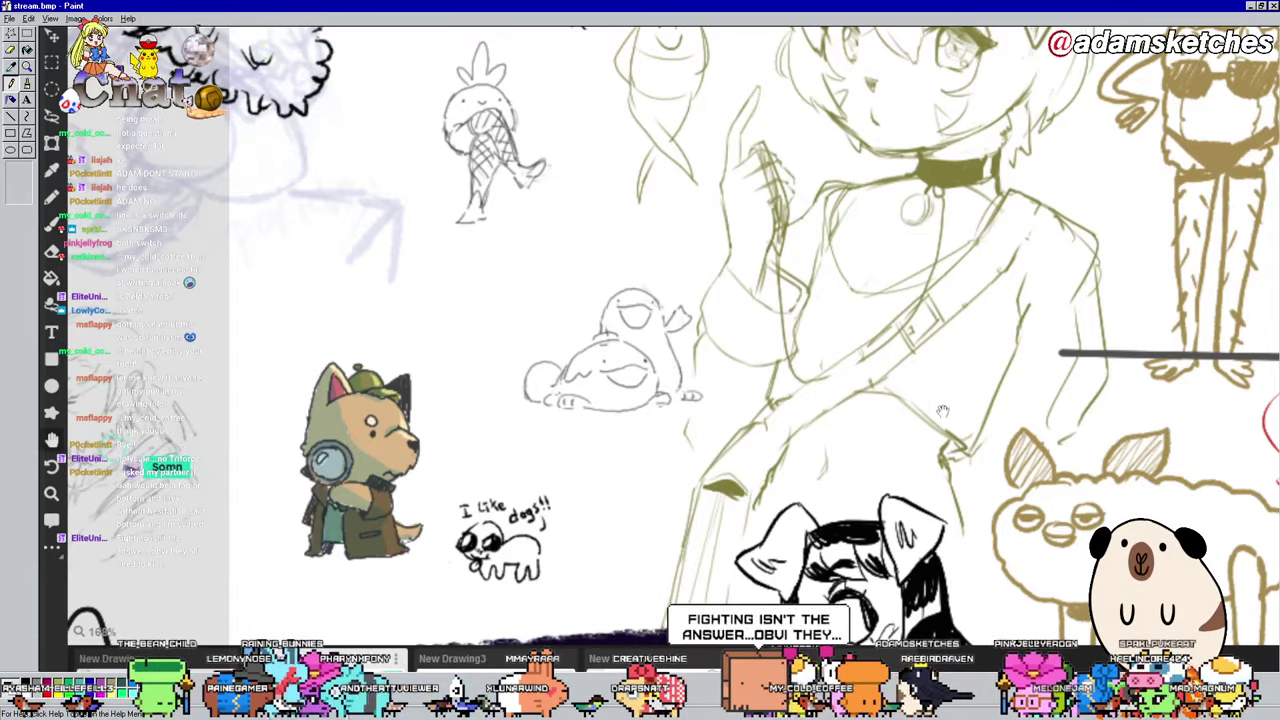
Step: Draw two curved olive strokes side by side between the net-legged carrot doodle and the stacked round creatures
drag(957, 387, 961, 361)
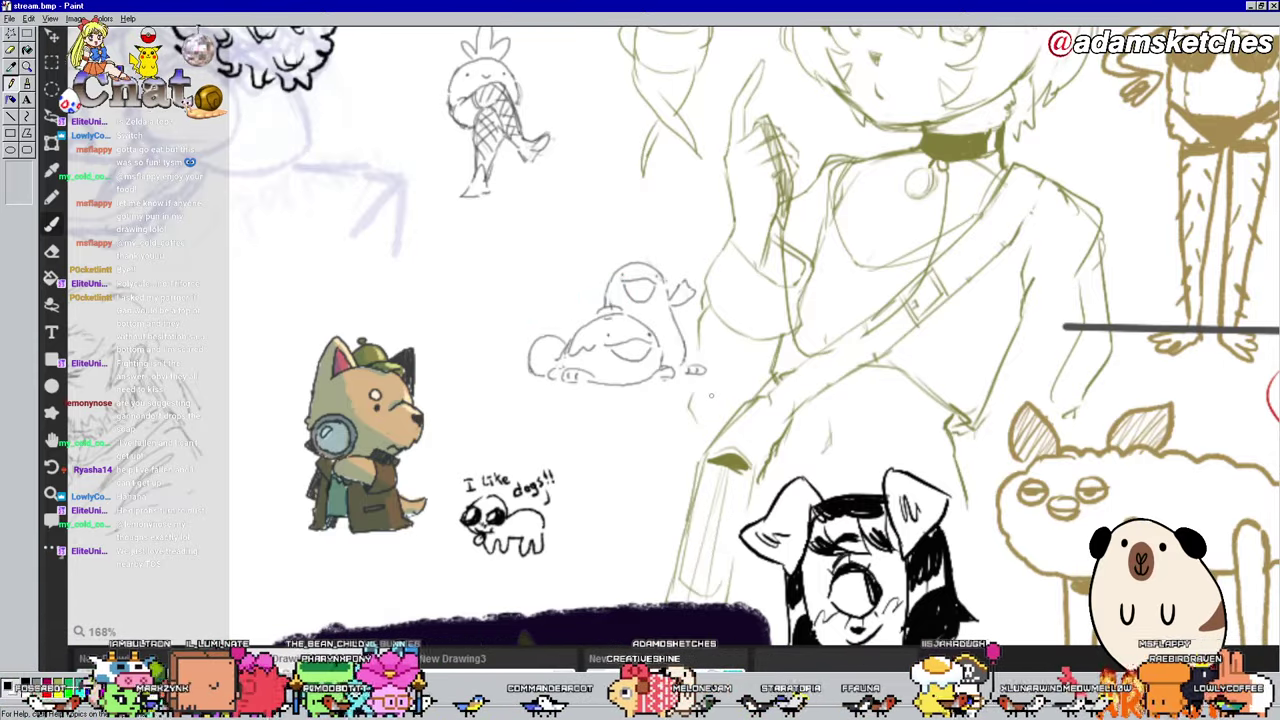
drag(548, 200, 544, 288)
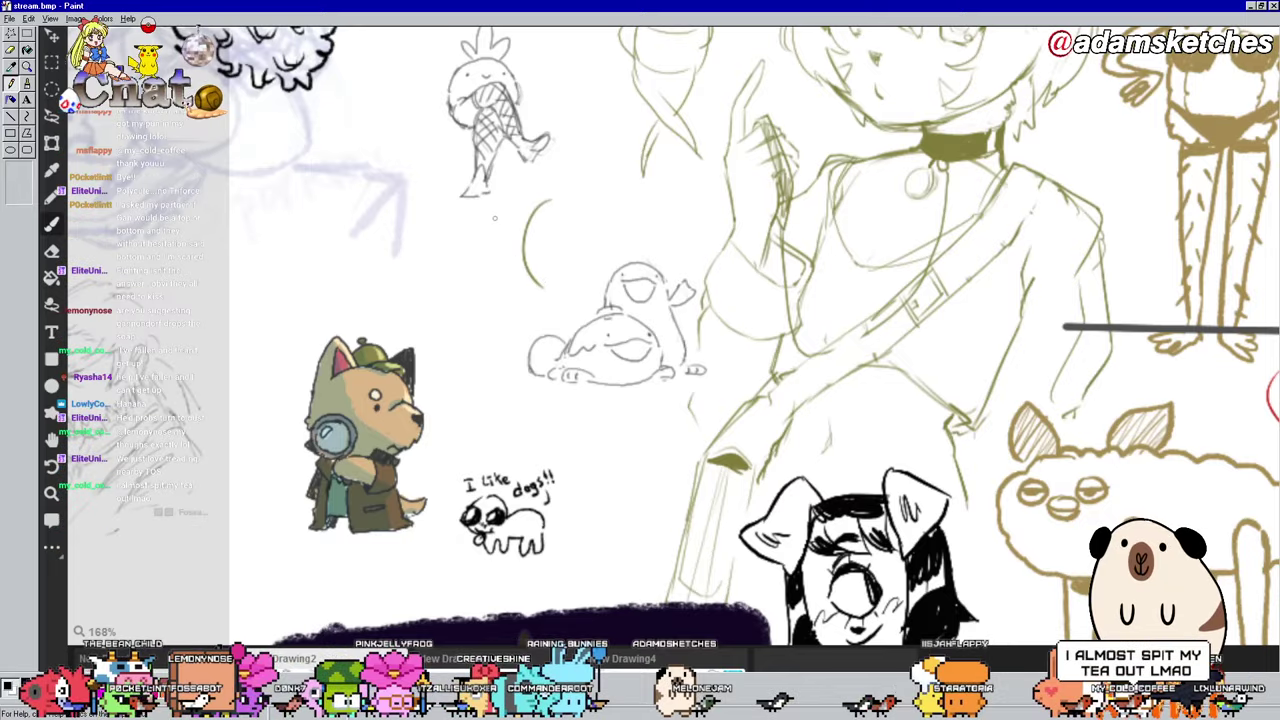
drag(494, 217, 508, 304)
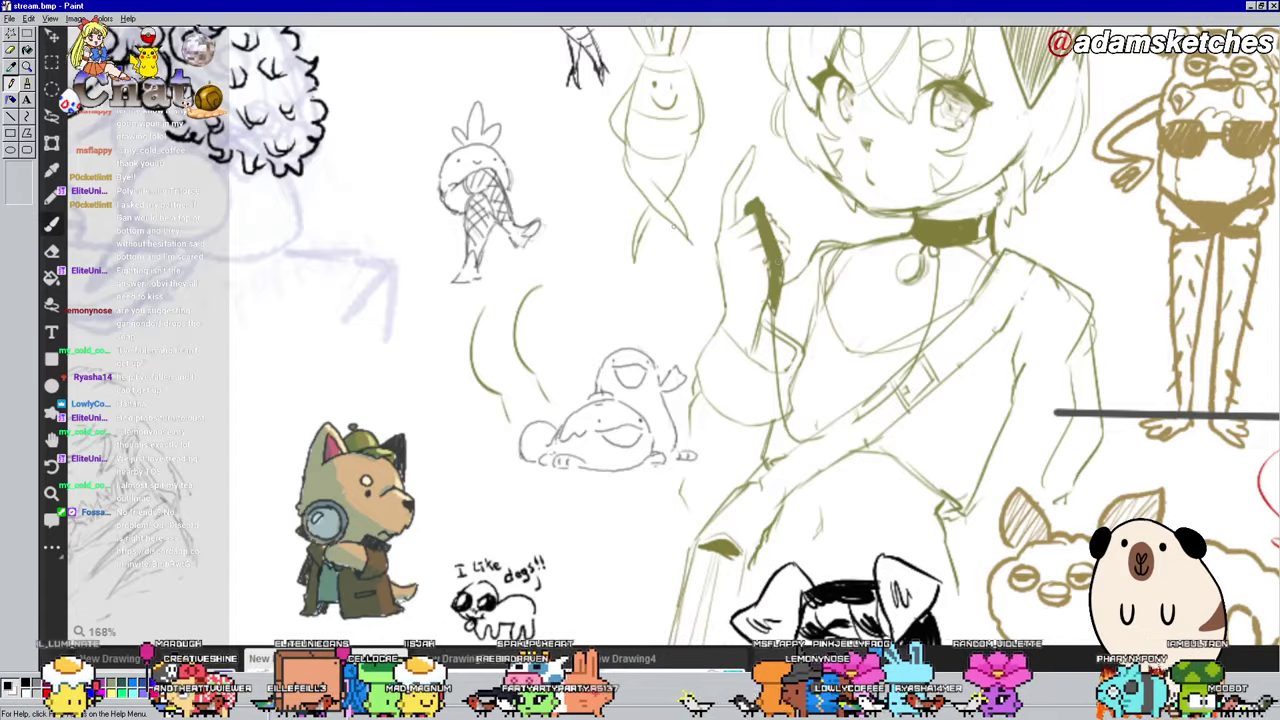
Step: Inspect the bearded man sketch and the smaller figure leaning against him, up close and within the whole canvas
scroll(650, 330, down, 5)
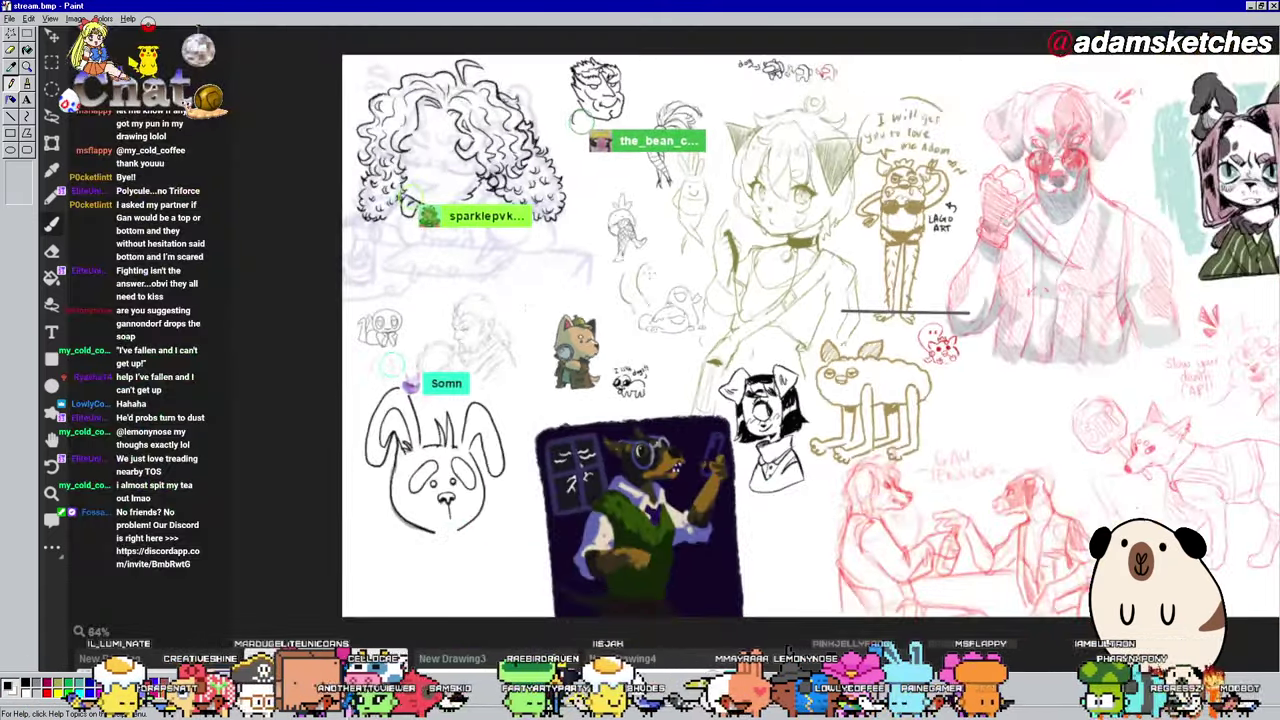
scroll(650, 330, up, 4)
scroll(605, 350, up, 1)
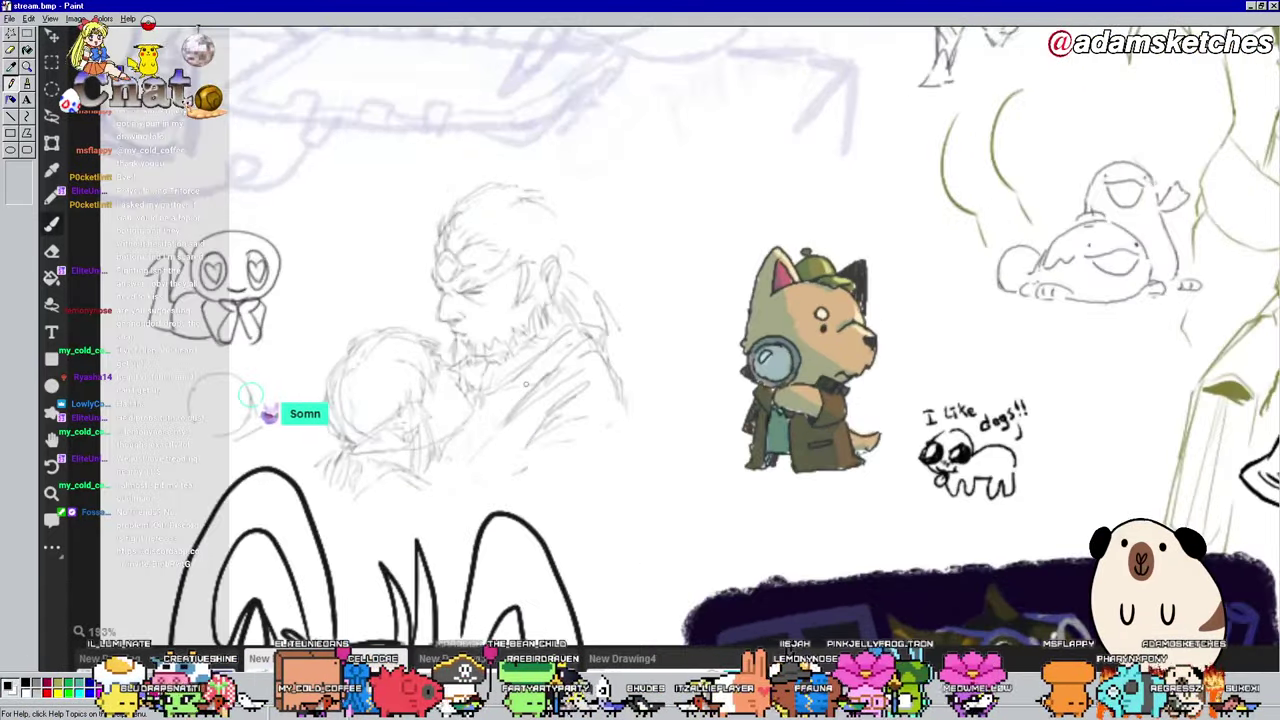
scroll(632, 350, up, 1)
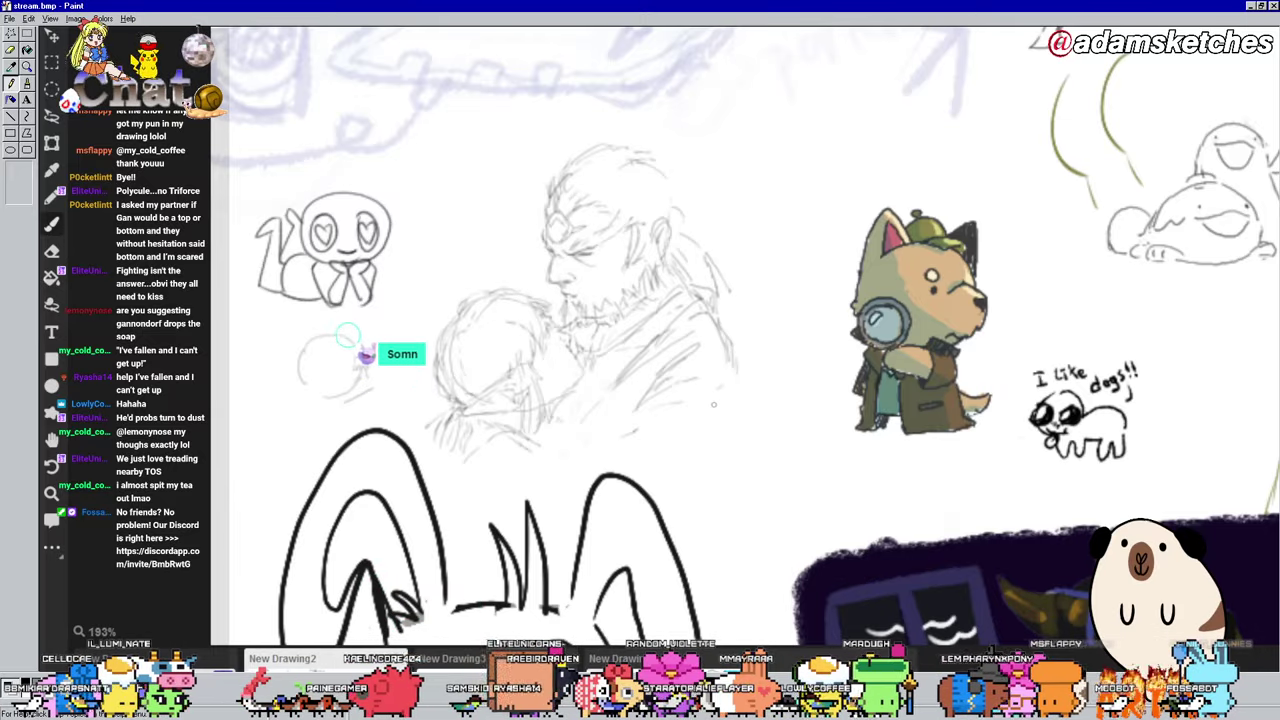
scroll(518, 372, up, 2)
scroll(518, 372, up, 1)
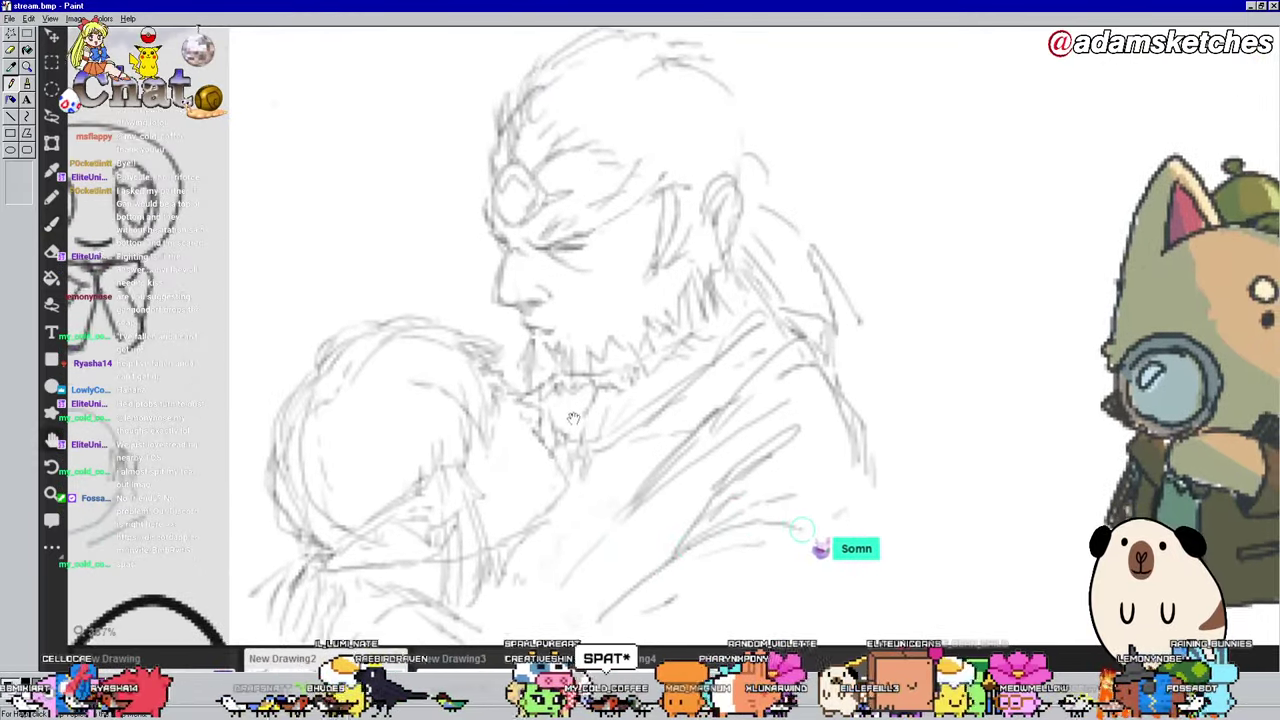
scroll(714, 285, down, 1)
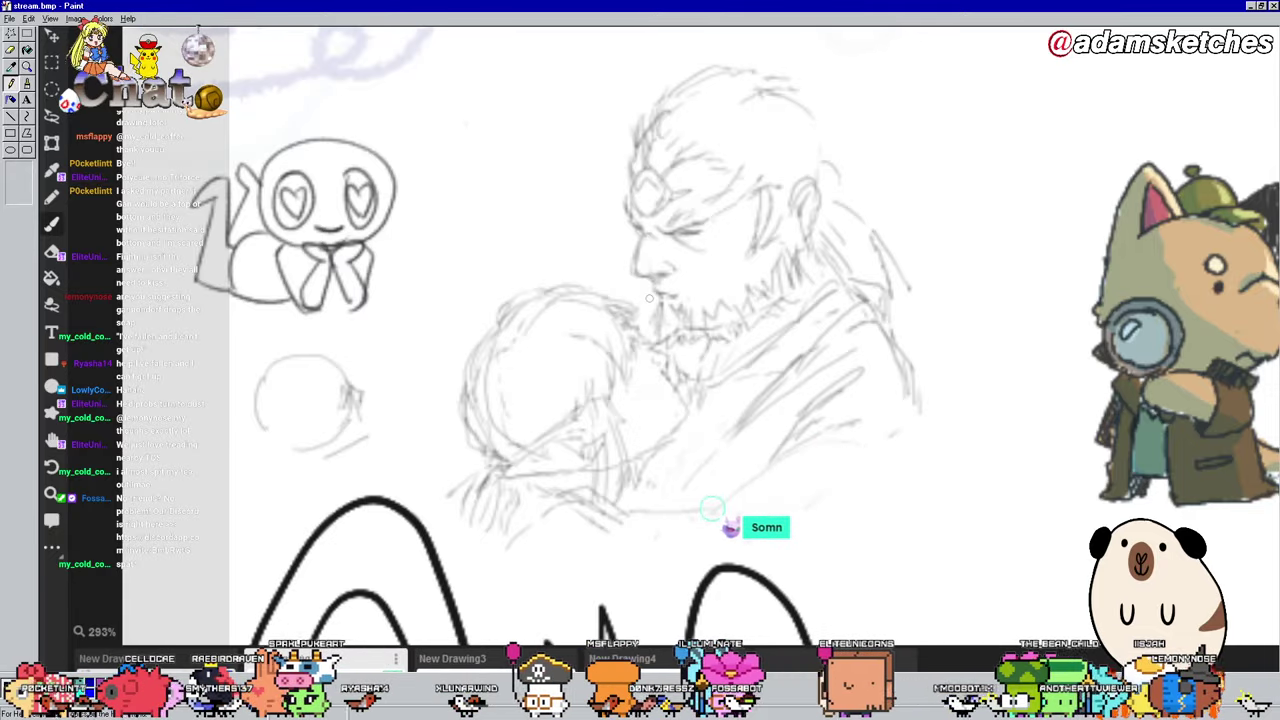
scroll(649, 298, down, 2)
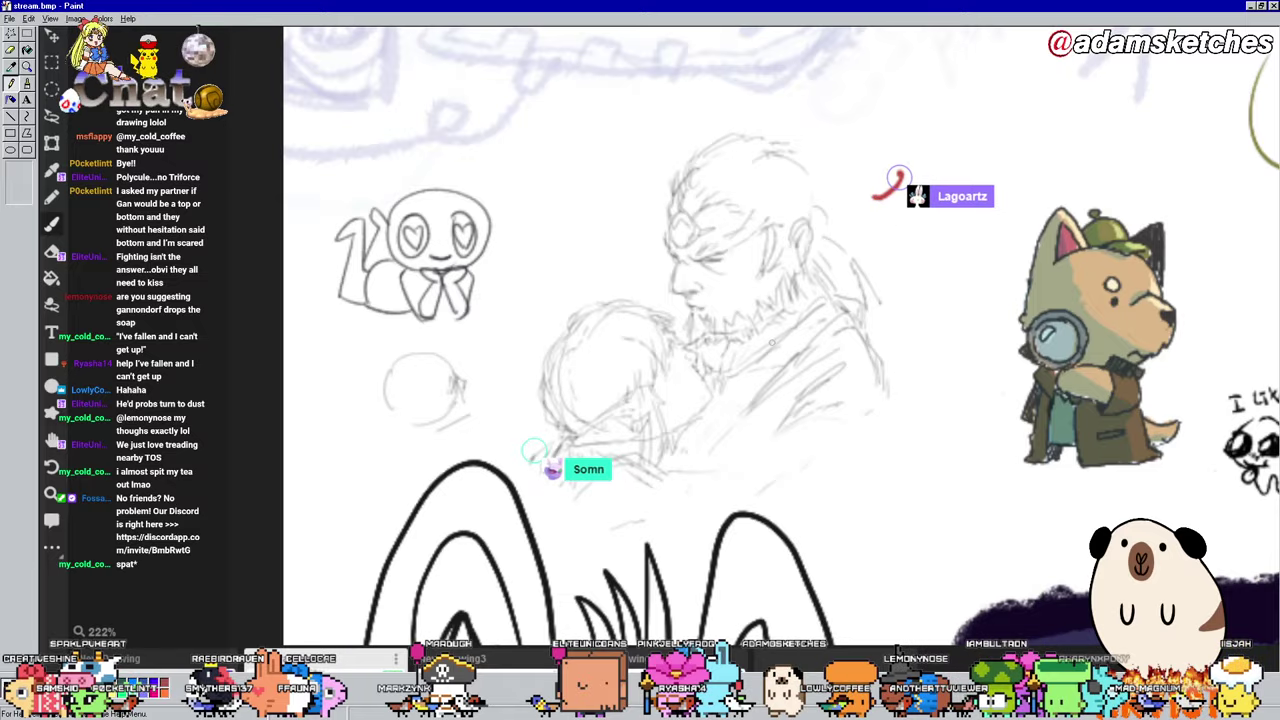
scroll(788, 347, down, 1)
scroll(788, 347, down, 1)
scroll(620, 400, down, 3)
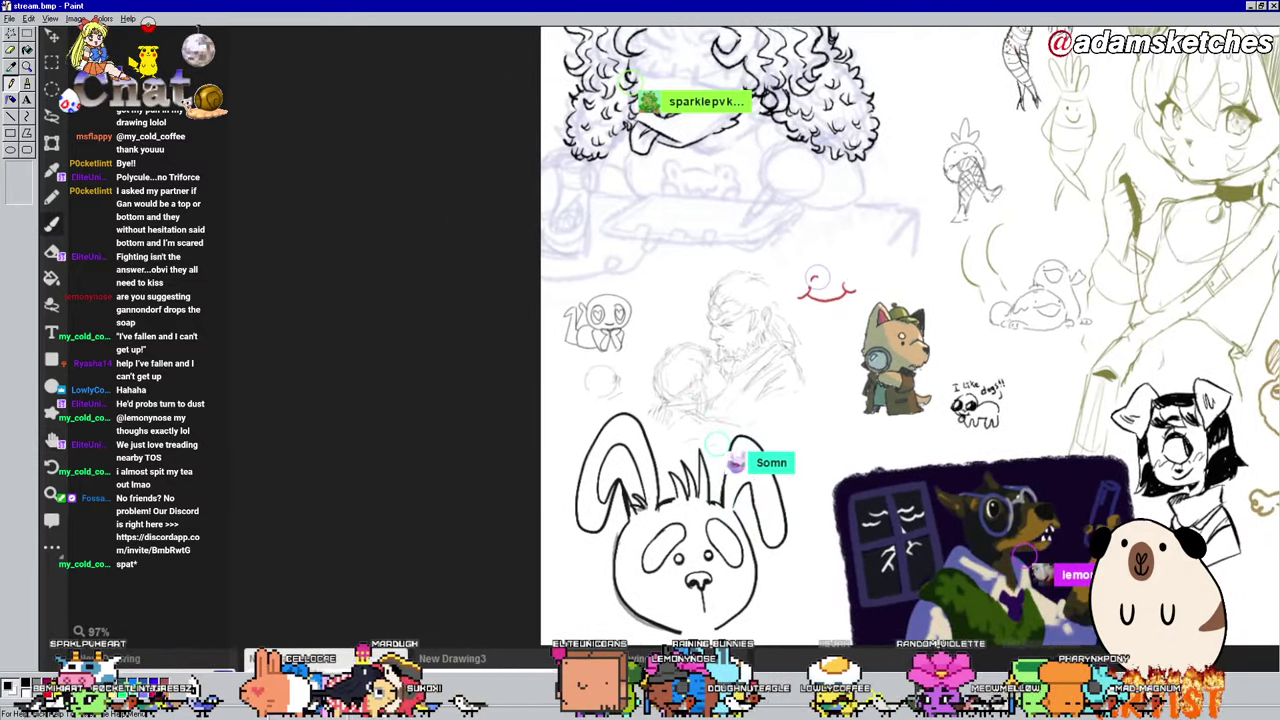
Step: Look over the long-eared panda face, the detective dog with its red doodles and the bespectacled dog painting
scroll(858, 280, up, 2)
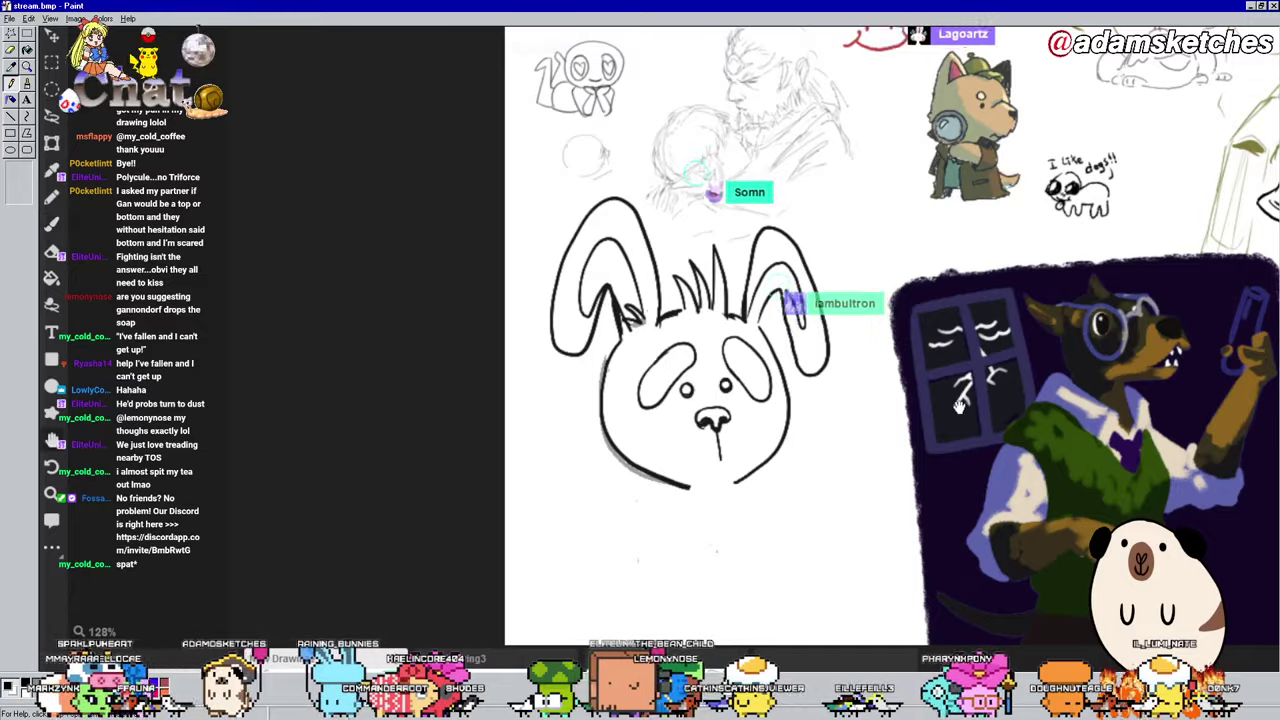
scroll(766, 425, right, 5)
scroll(766, 425, down, 2)
mouse_move(760, 298)
mouse_down()
mouse_move(388, 343)
mouse_move(834, 481)
mouse_move(860, 521)
mouse_up()
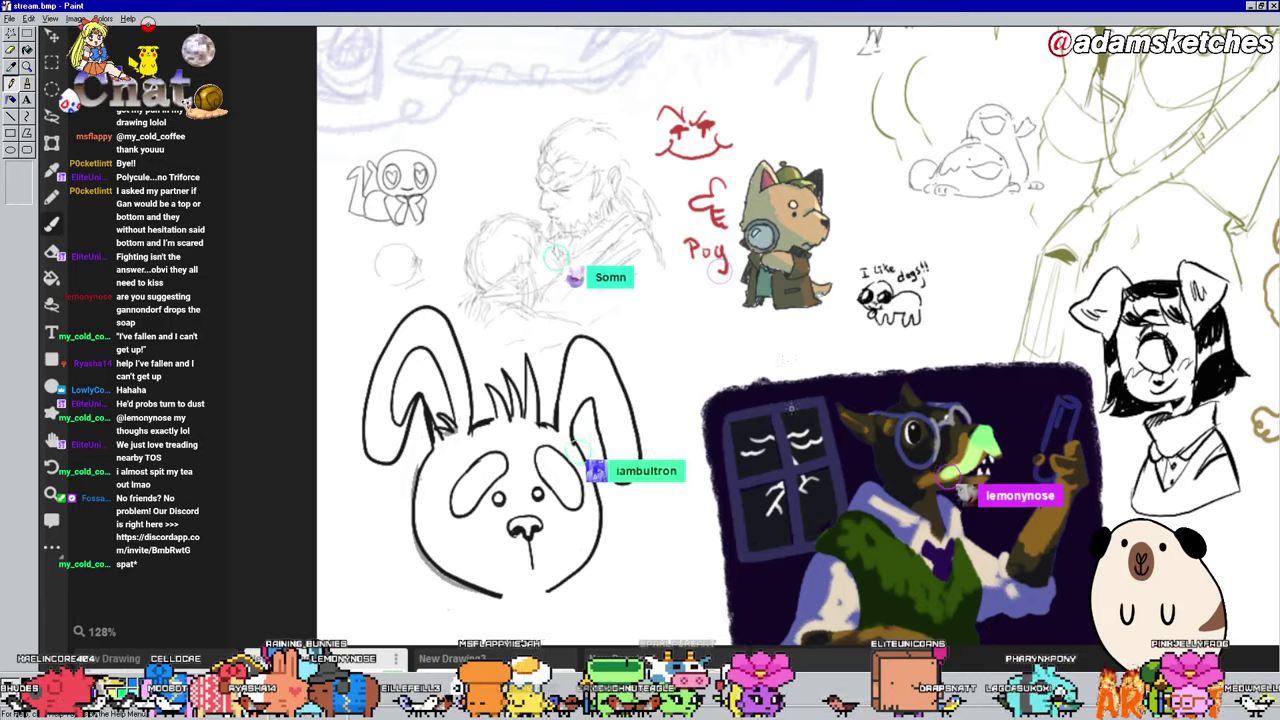
scroll(787, 292, down, 2)
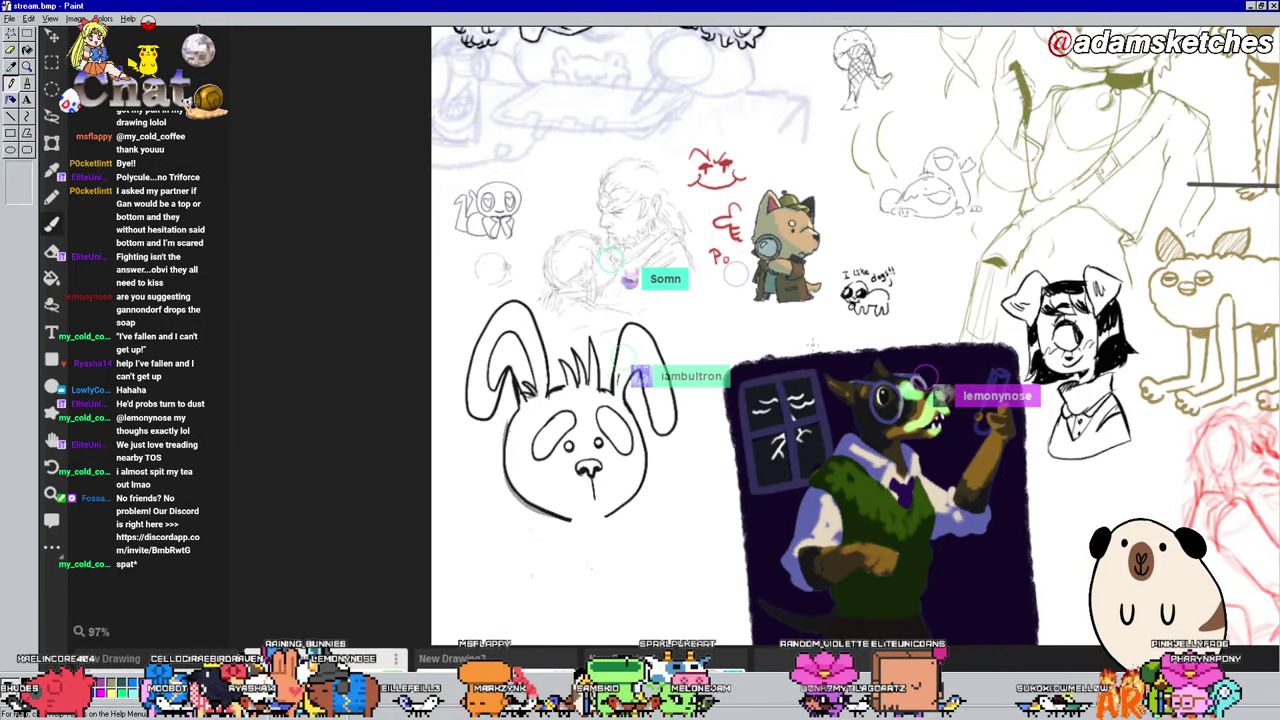
scroll(957, 252, up, 2)
scroll(1045, 255, down, 2)
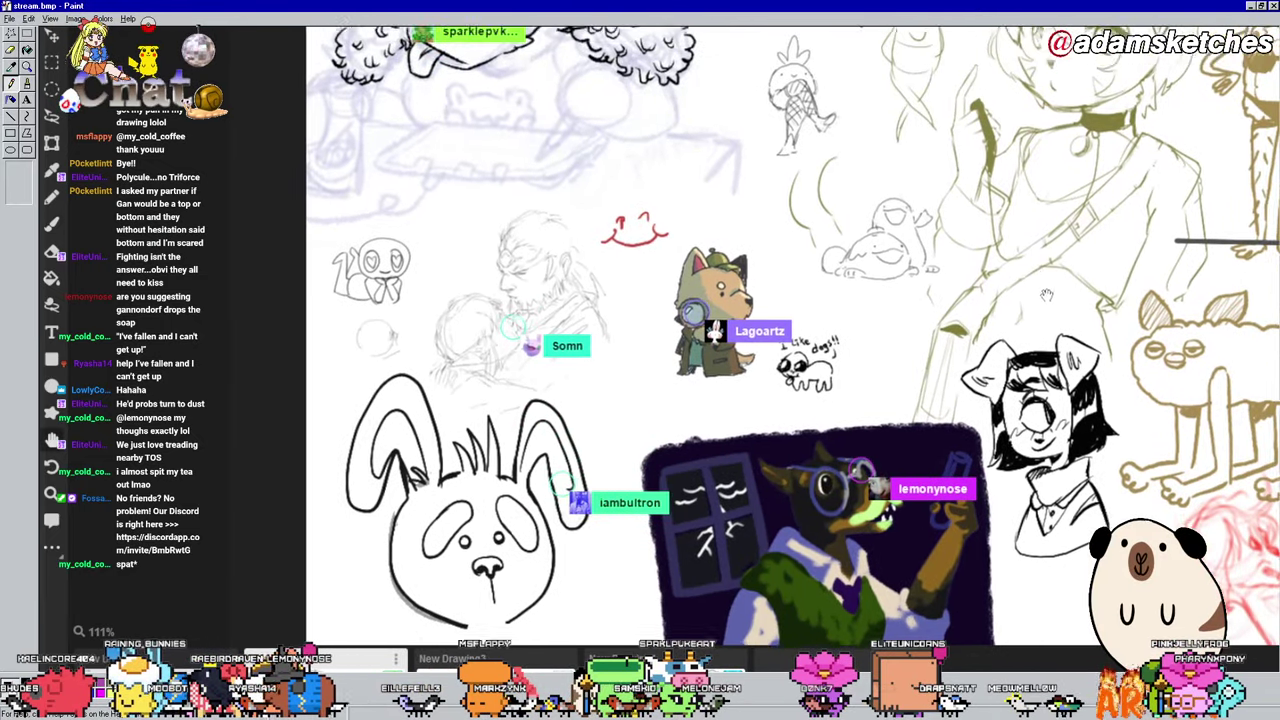
scroll(880, 95, up, 4)
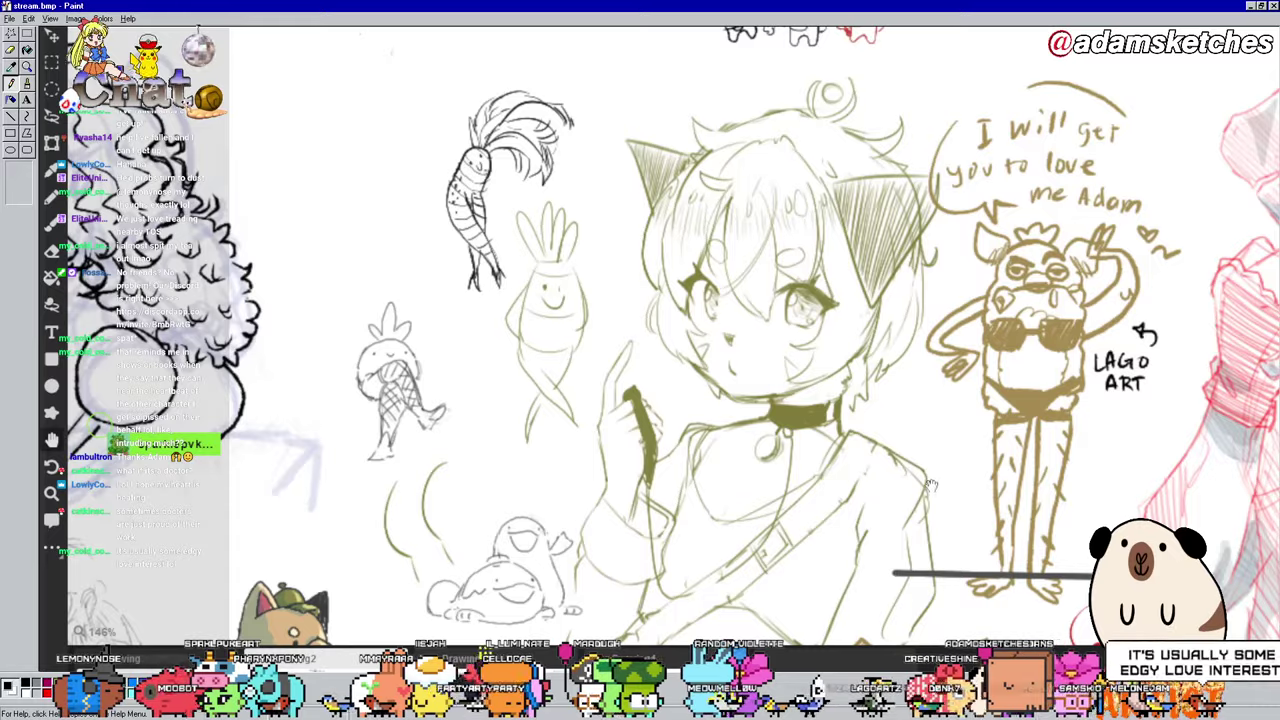
Step: Look across the participants' drawings to the curly-haired dog sketch and the thank-you note beside it
mouse_move(930, 485)
mouse_down()
mouse_move(1105, 197)
mouse_move(1040, 45)
mouse_up()
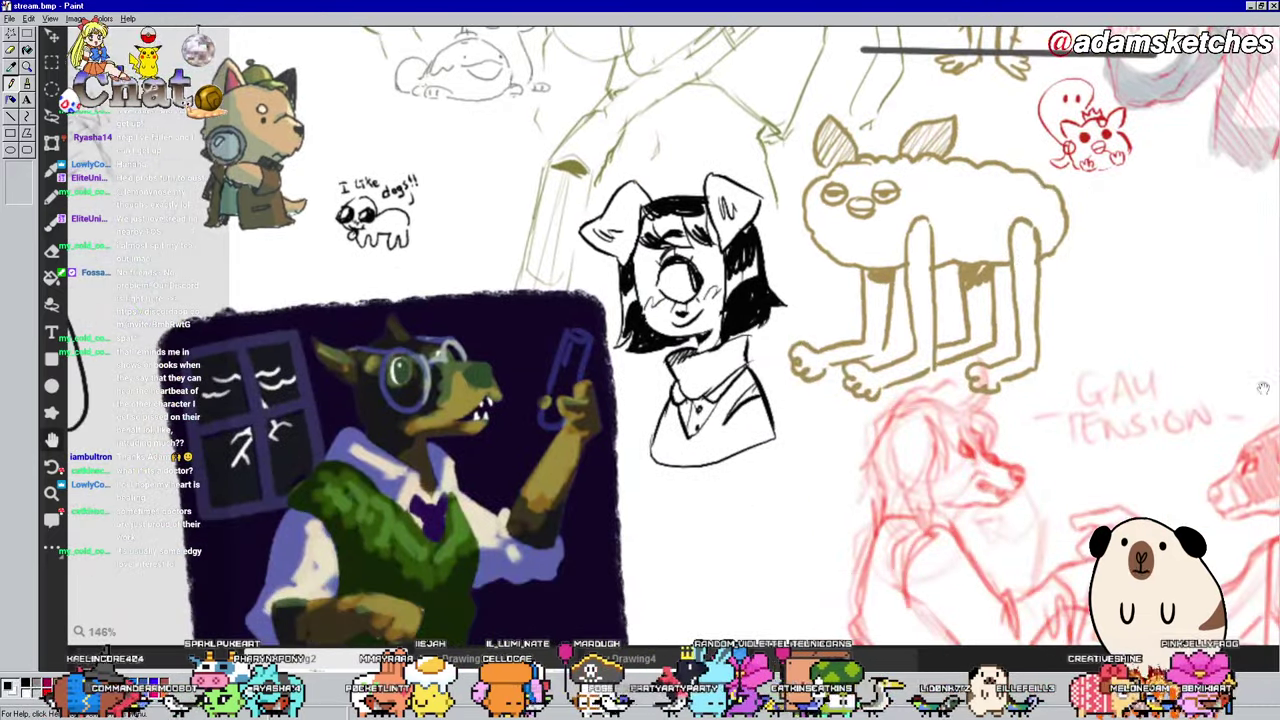
drag(1160, 470, 903, 458)
drag(718, 437, 1270, 365)
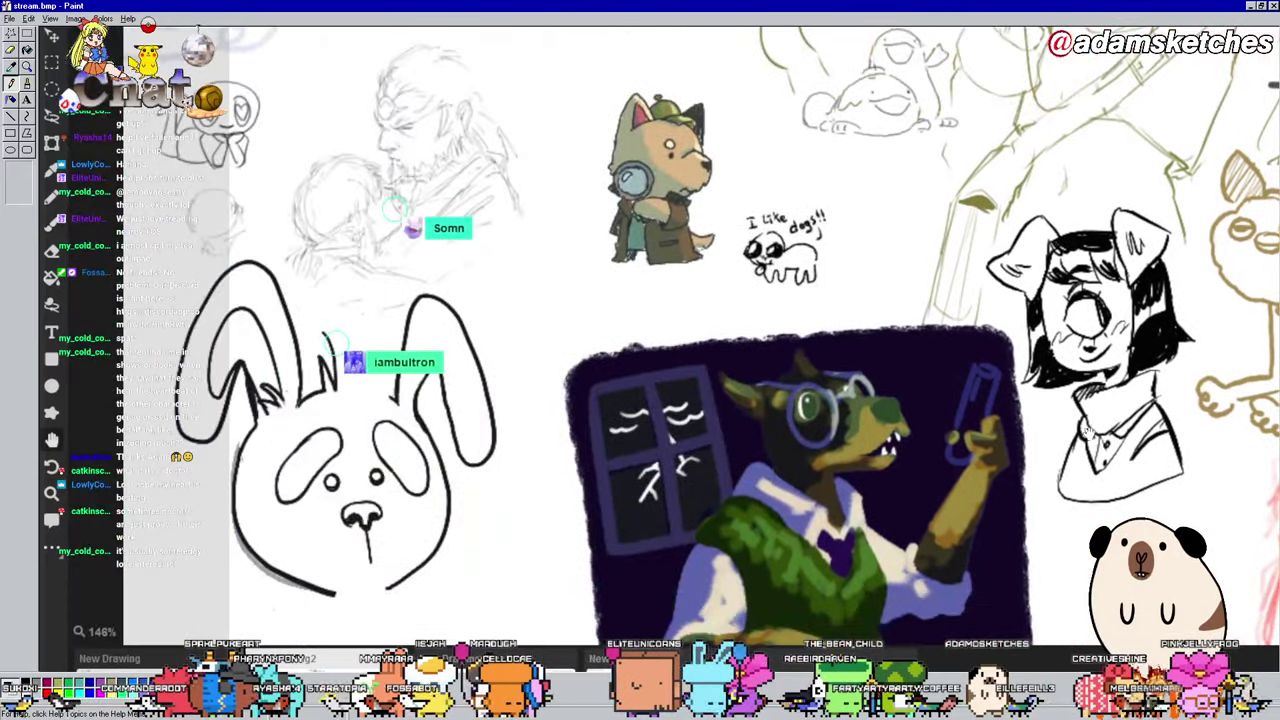
mouse_move(1275, 174)
mouse_down()
mouse_move(1226, 251)
mouse_move(1226, 392)
mouse_up()
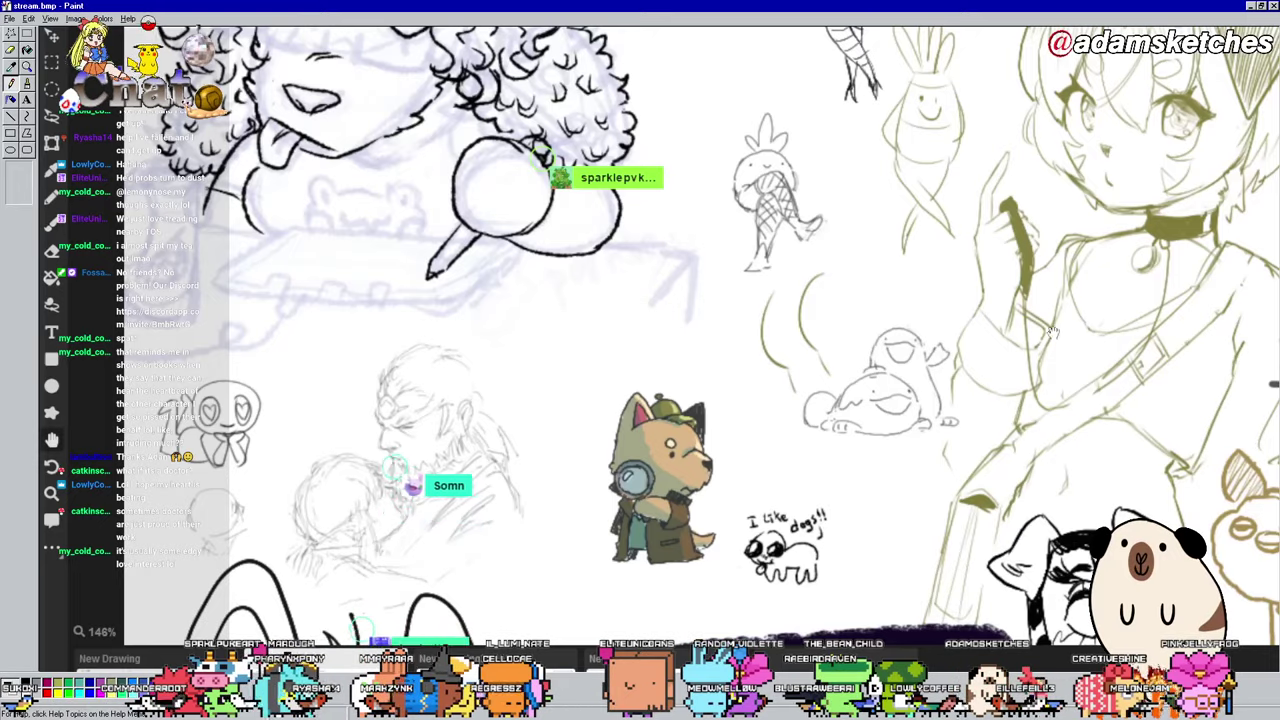
drag(990, 300, 1225, 535)
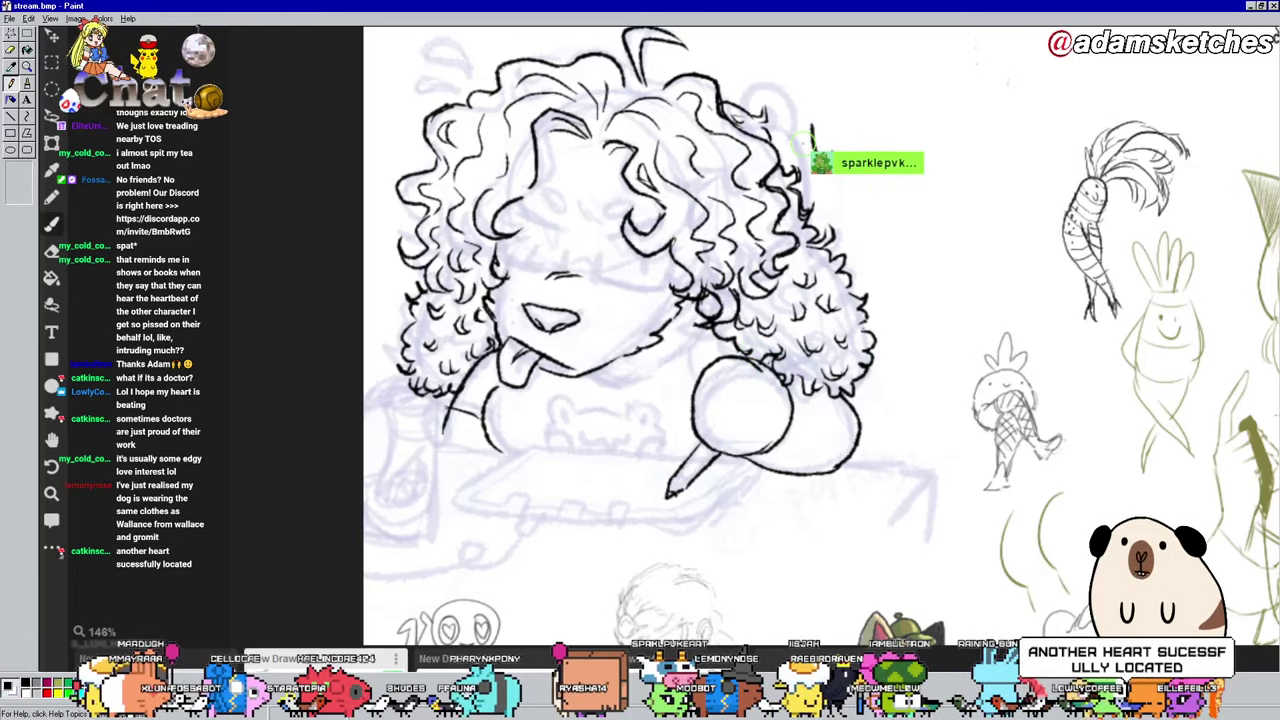
mouse_move(818, 128)
mouse_down()
mouse_move(826, 156)
mouse_move(858, 166)
mouse_up()
mouse_move(882, 98)
mouse_down()
mouse_move(876, 140)
mouse_move(922, 102)
mouse_up()
click(874, 150)
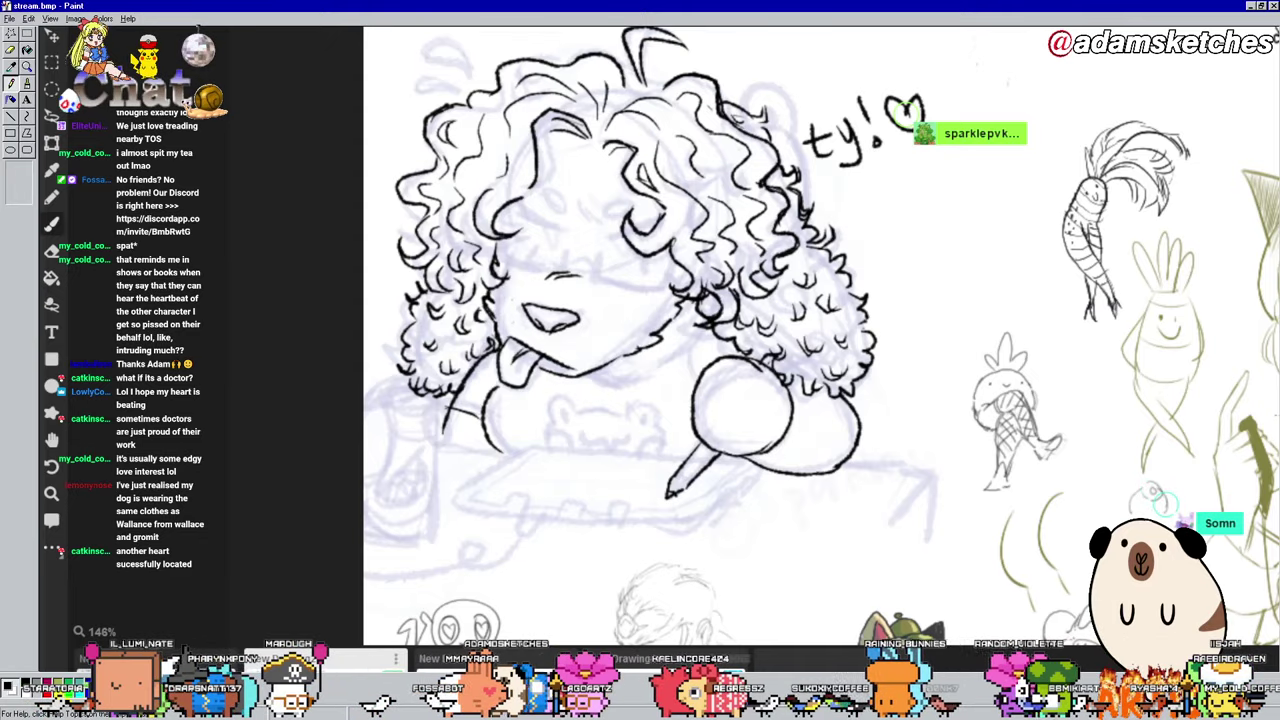
scroll(886, 272, down, 4)
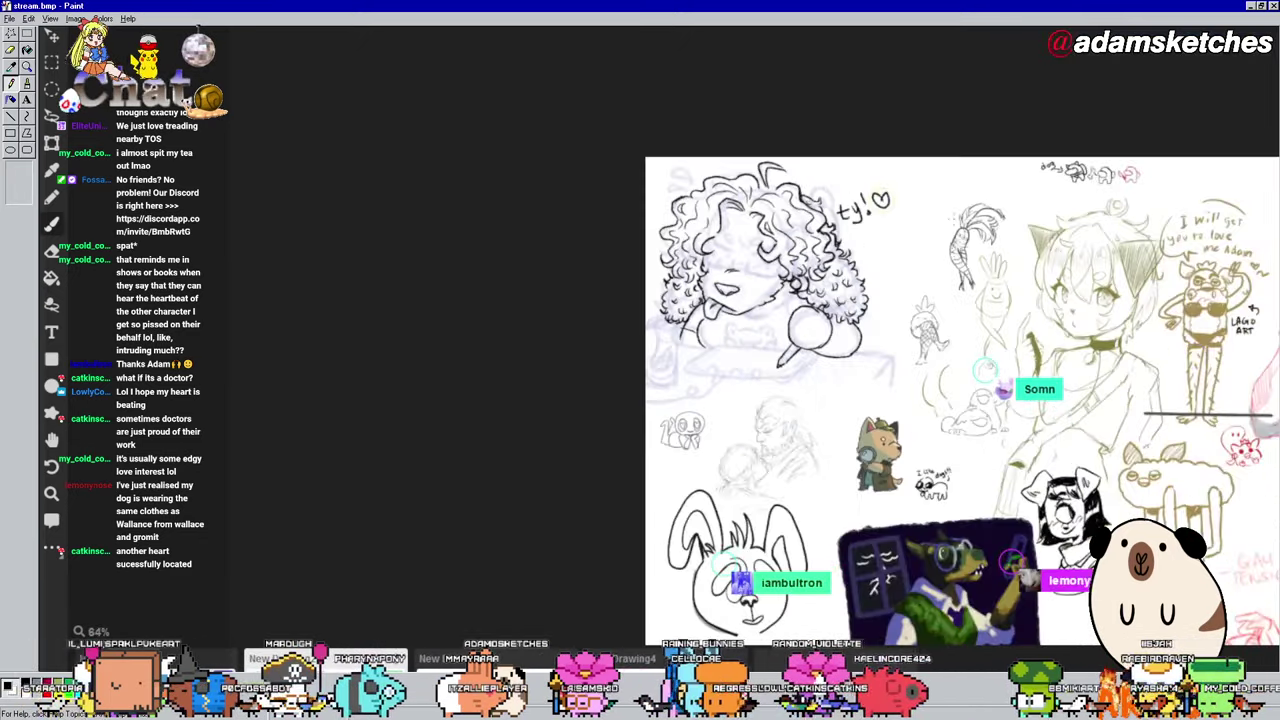
scroll(668, 277, down, 2)
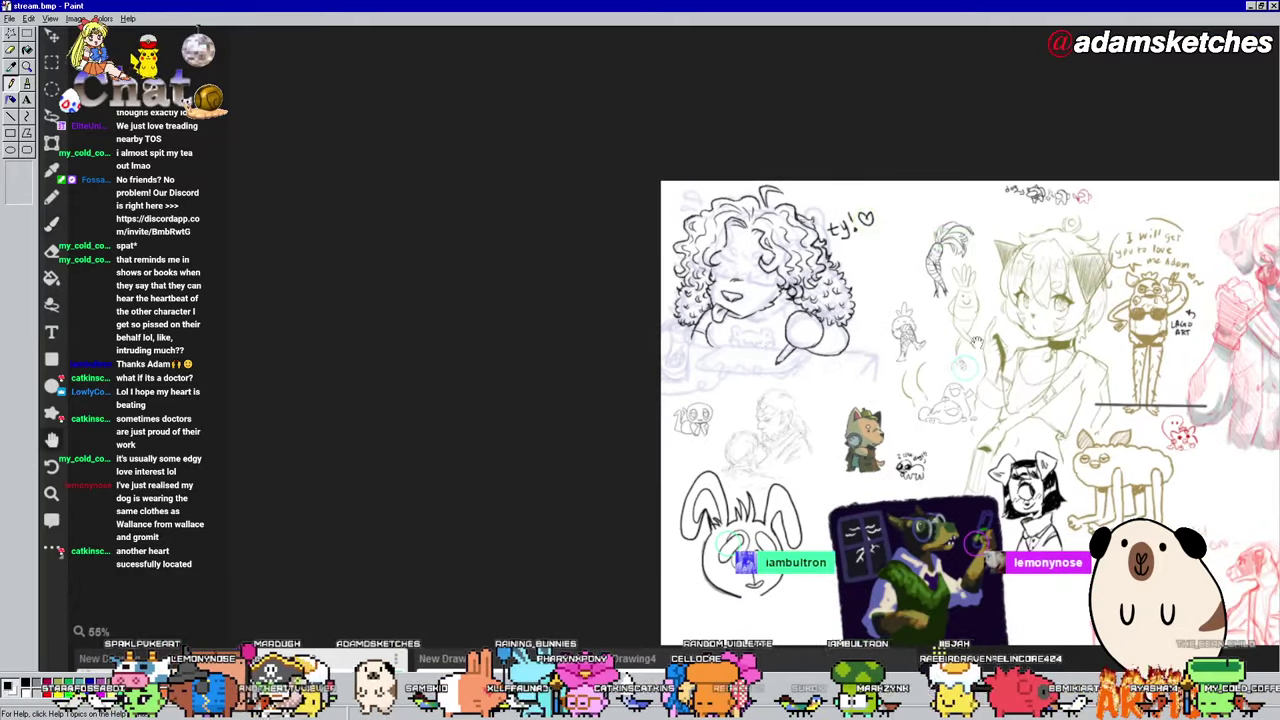